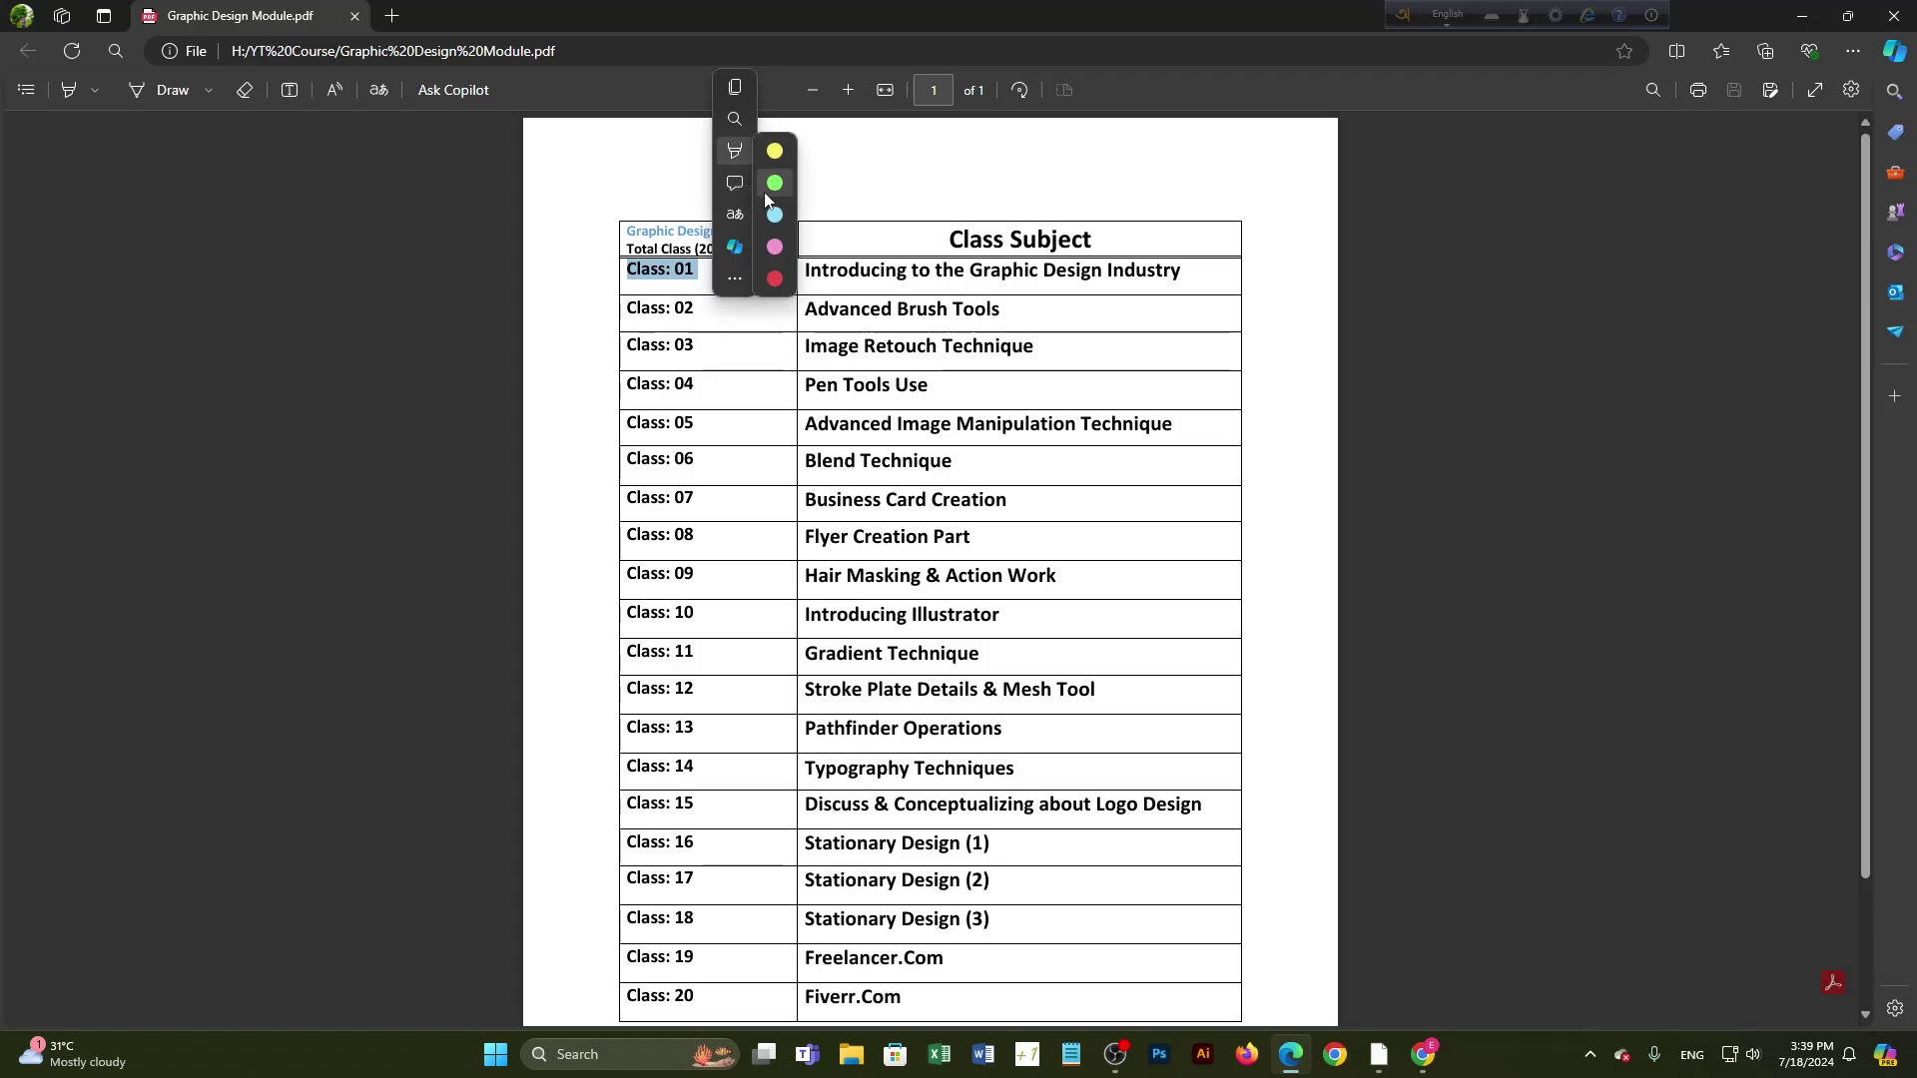
Step: Highlight the "Class: 01" and "Class: 02" entries of the class table in green
{"action": "left_click", "coordinate": [774, 183]}
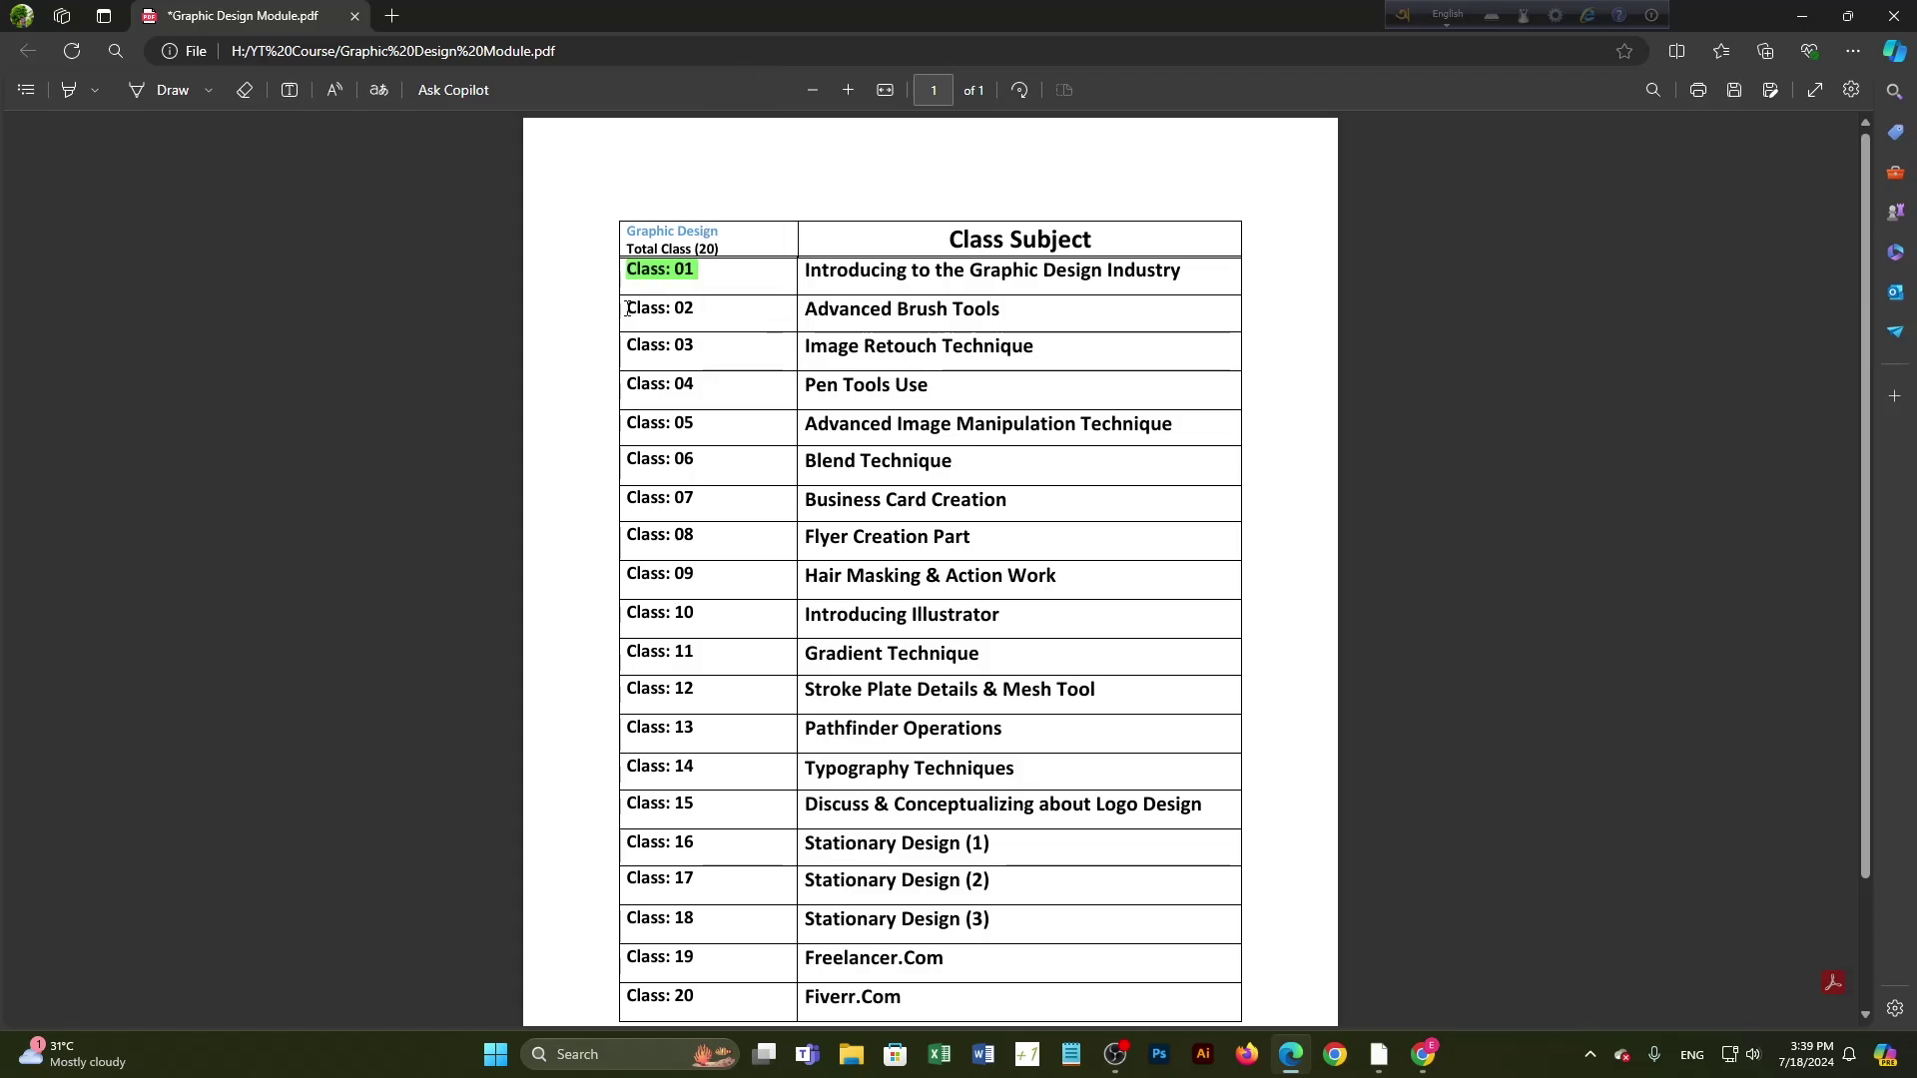
{"action": "left_click_drag", "start_coordinate": [627, 310], "coordinate": [697, 311]}
{"action": "mouse_move", "coordinate": [744, 188]}
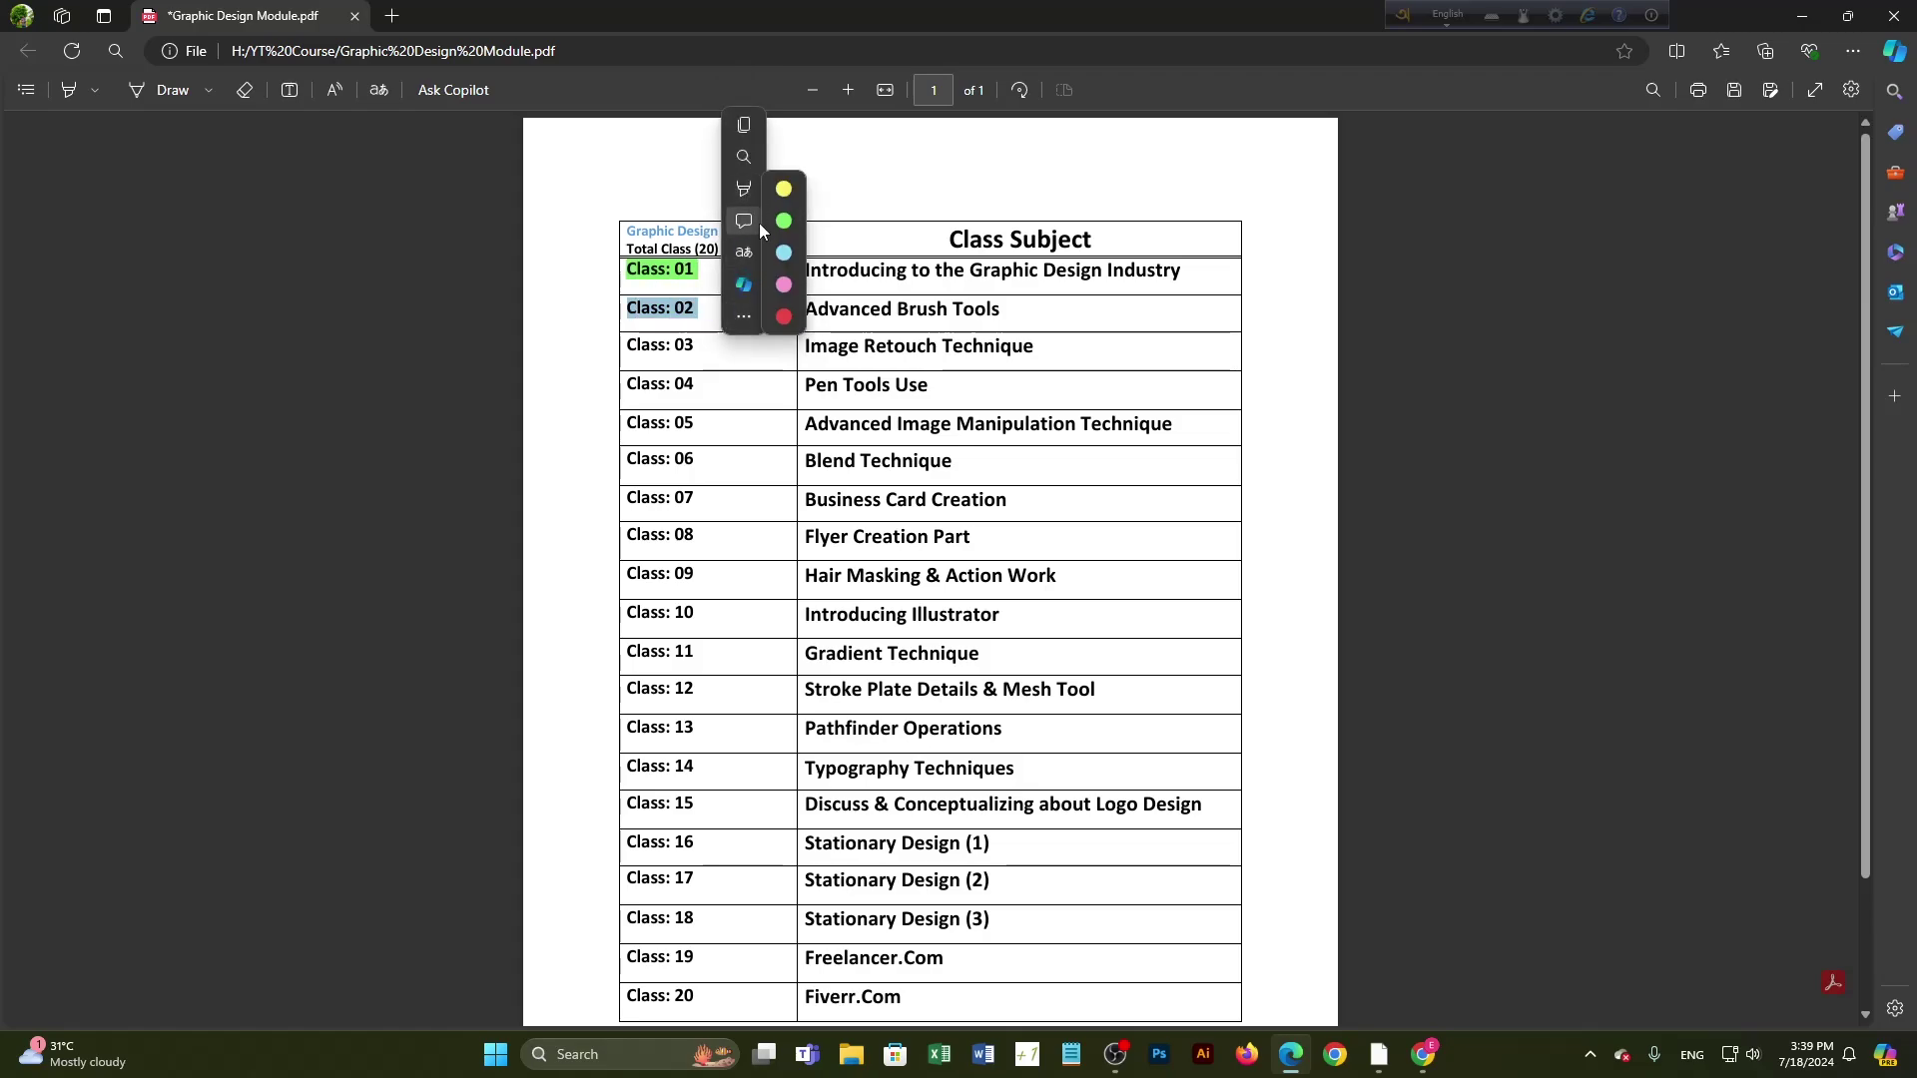
{"action": "left_click", "coordinate": [788, 230]}
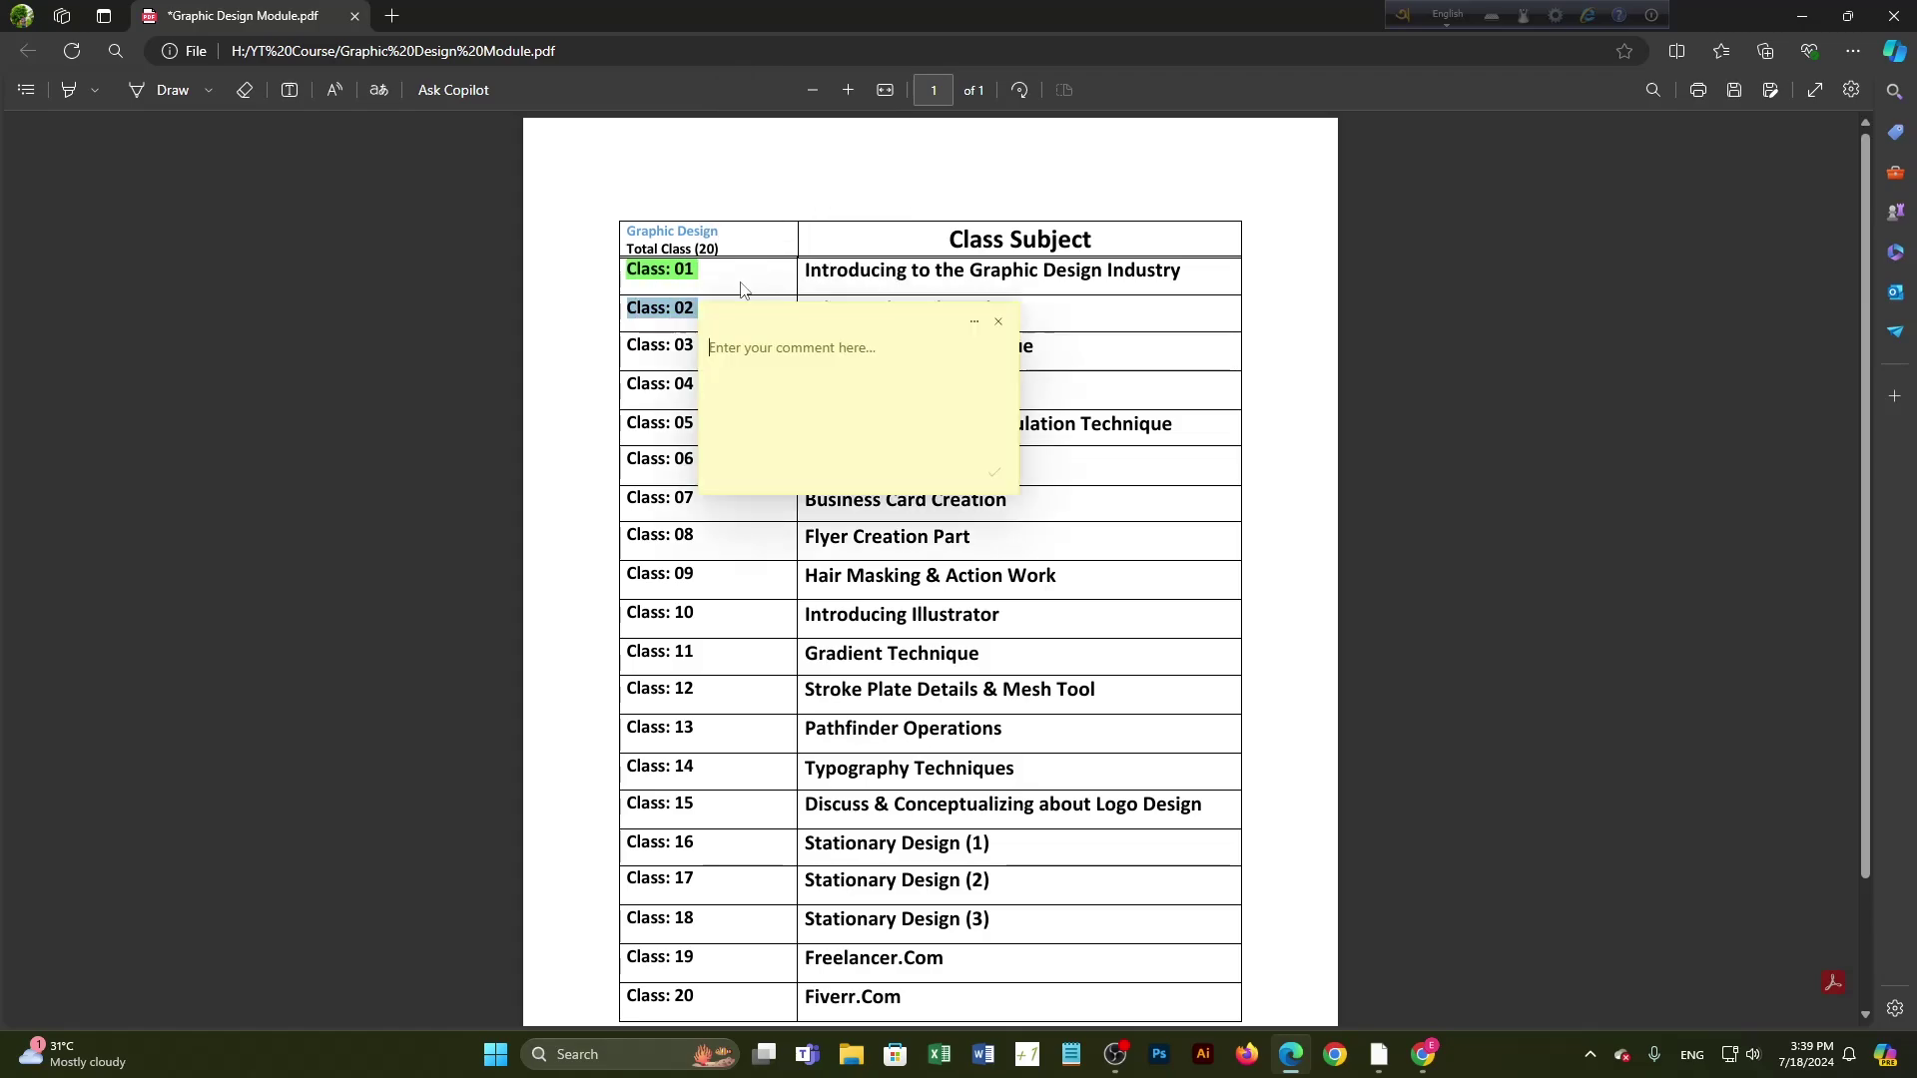
{"action": "left_click", "coordinate": [996, 326]}
{"action": "right_click", "coordinate": [670, 304]}
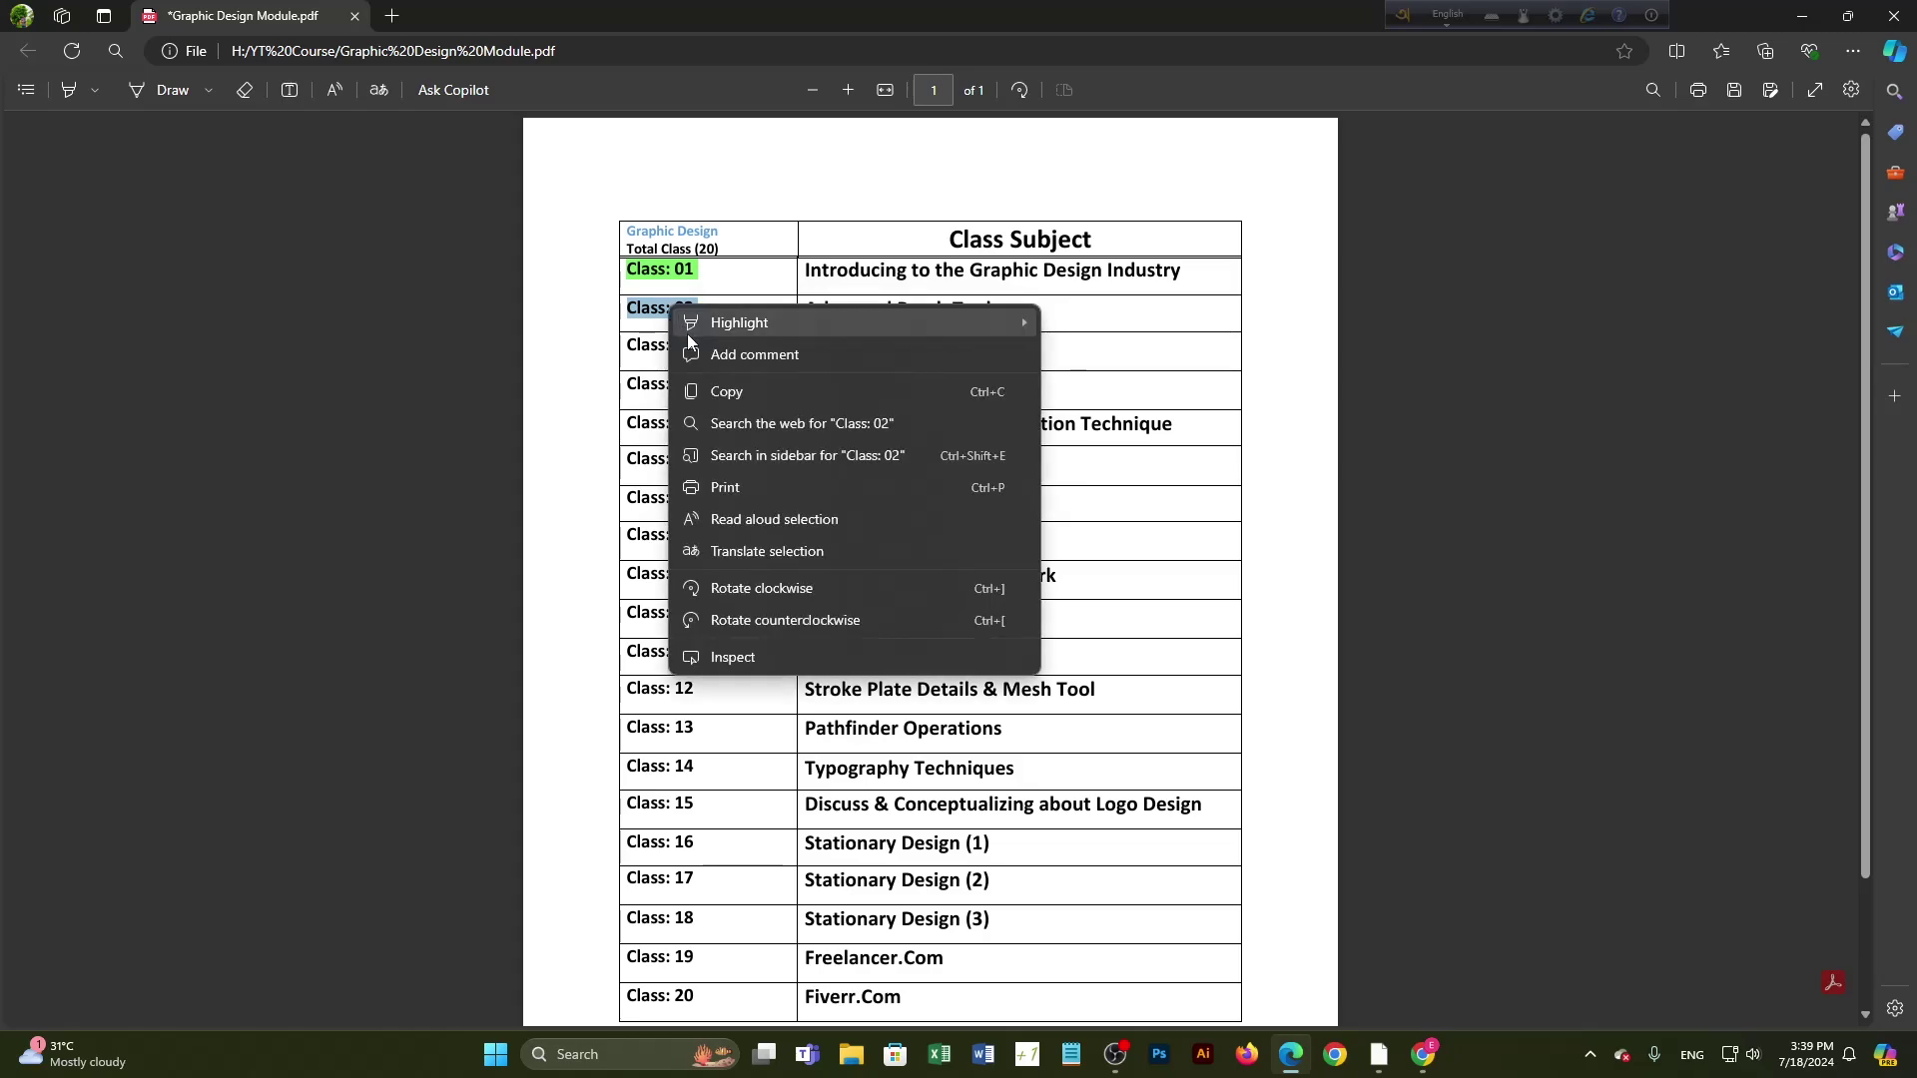
{"action": "mouse_move", "coordinate": [947, 337]}
{"action": "left_click", "coordinate": [1096, 355]}
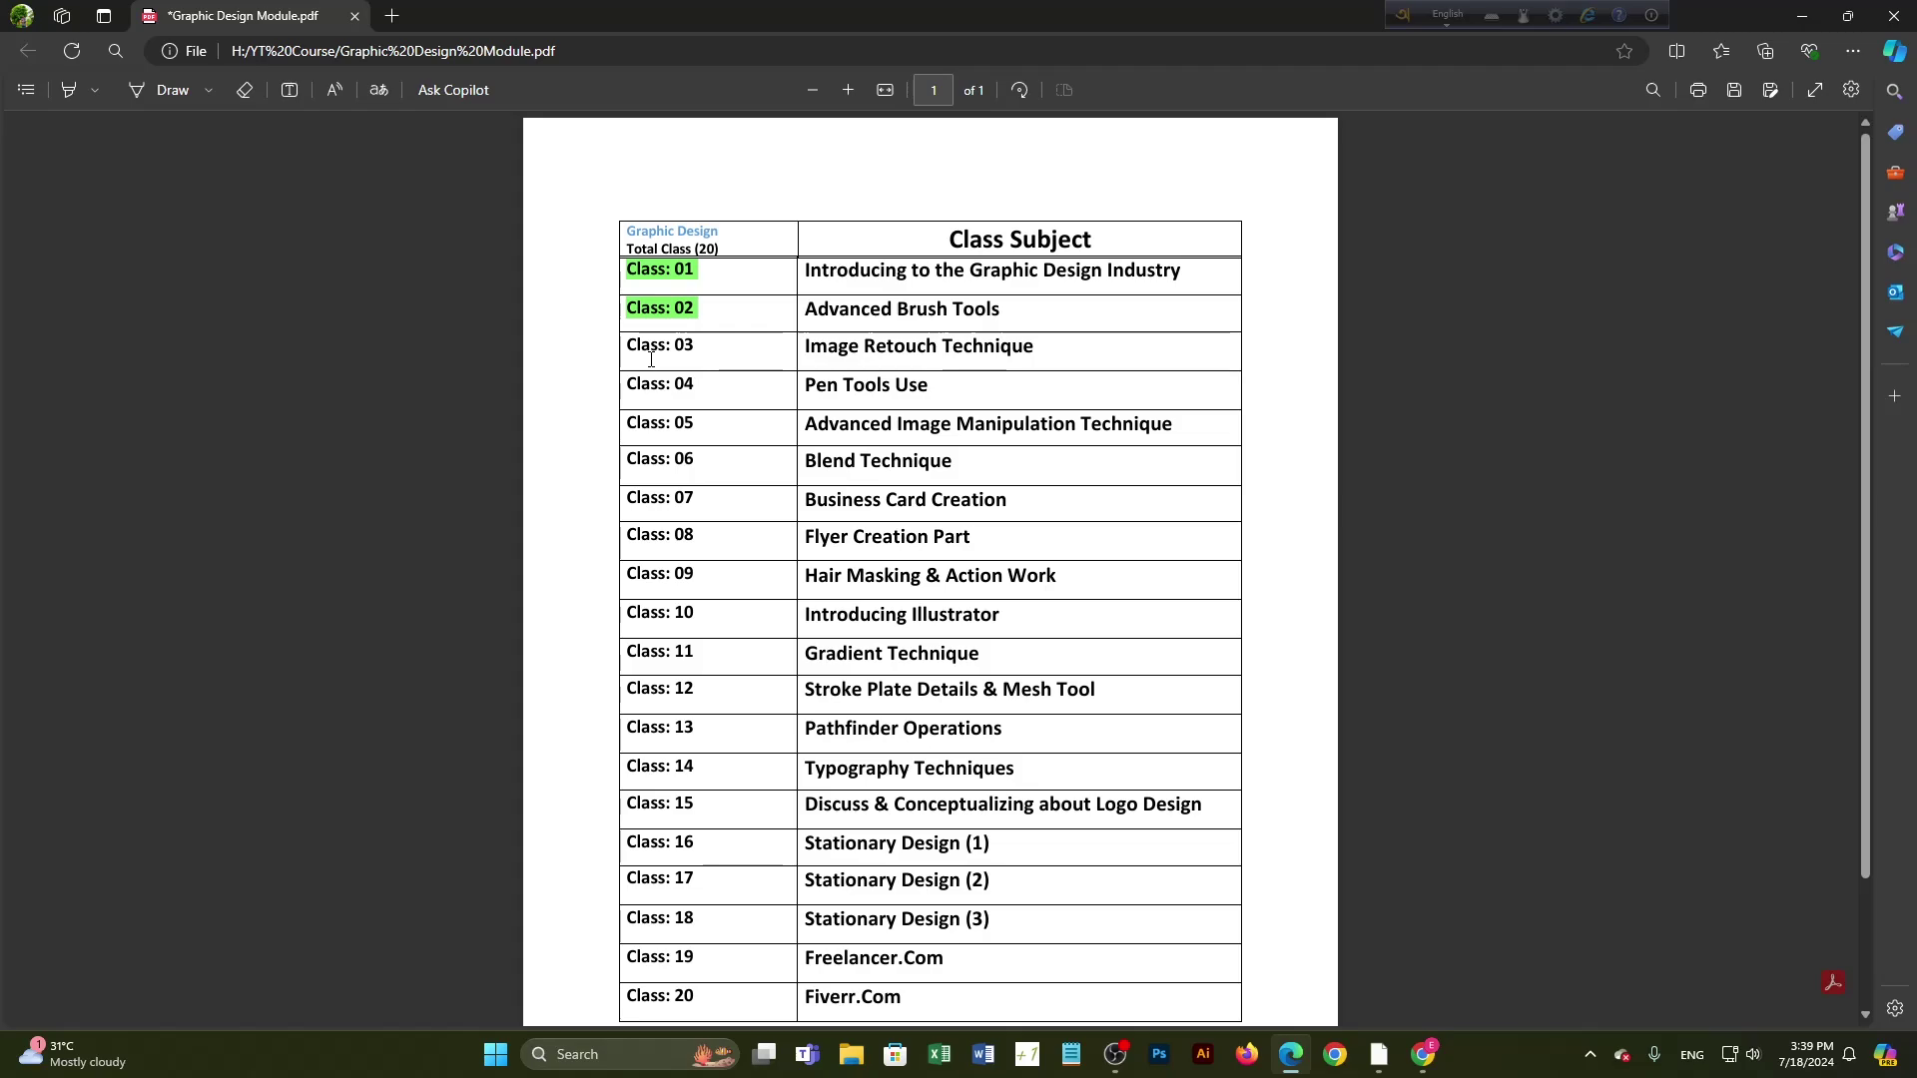
{"action": "left_click_drag", "start_coordinate": [624, 345], "coordinate": [699, 350]}
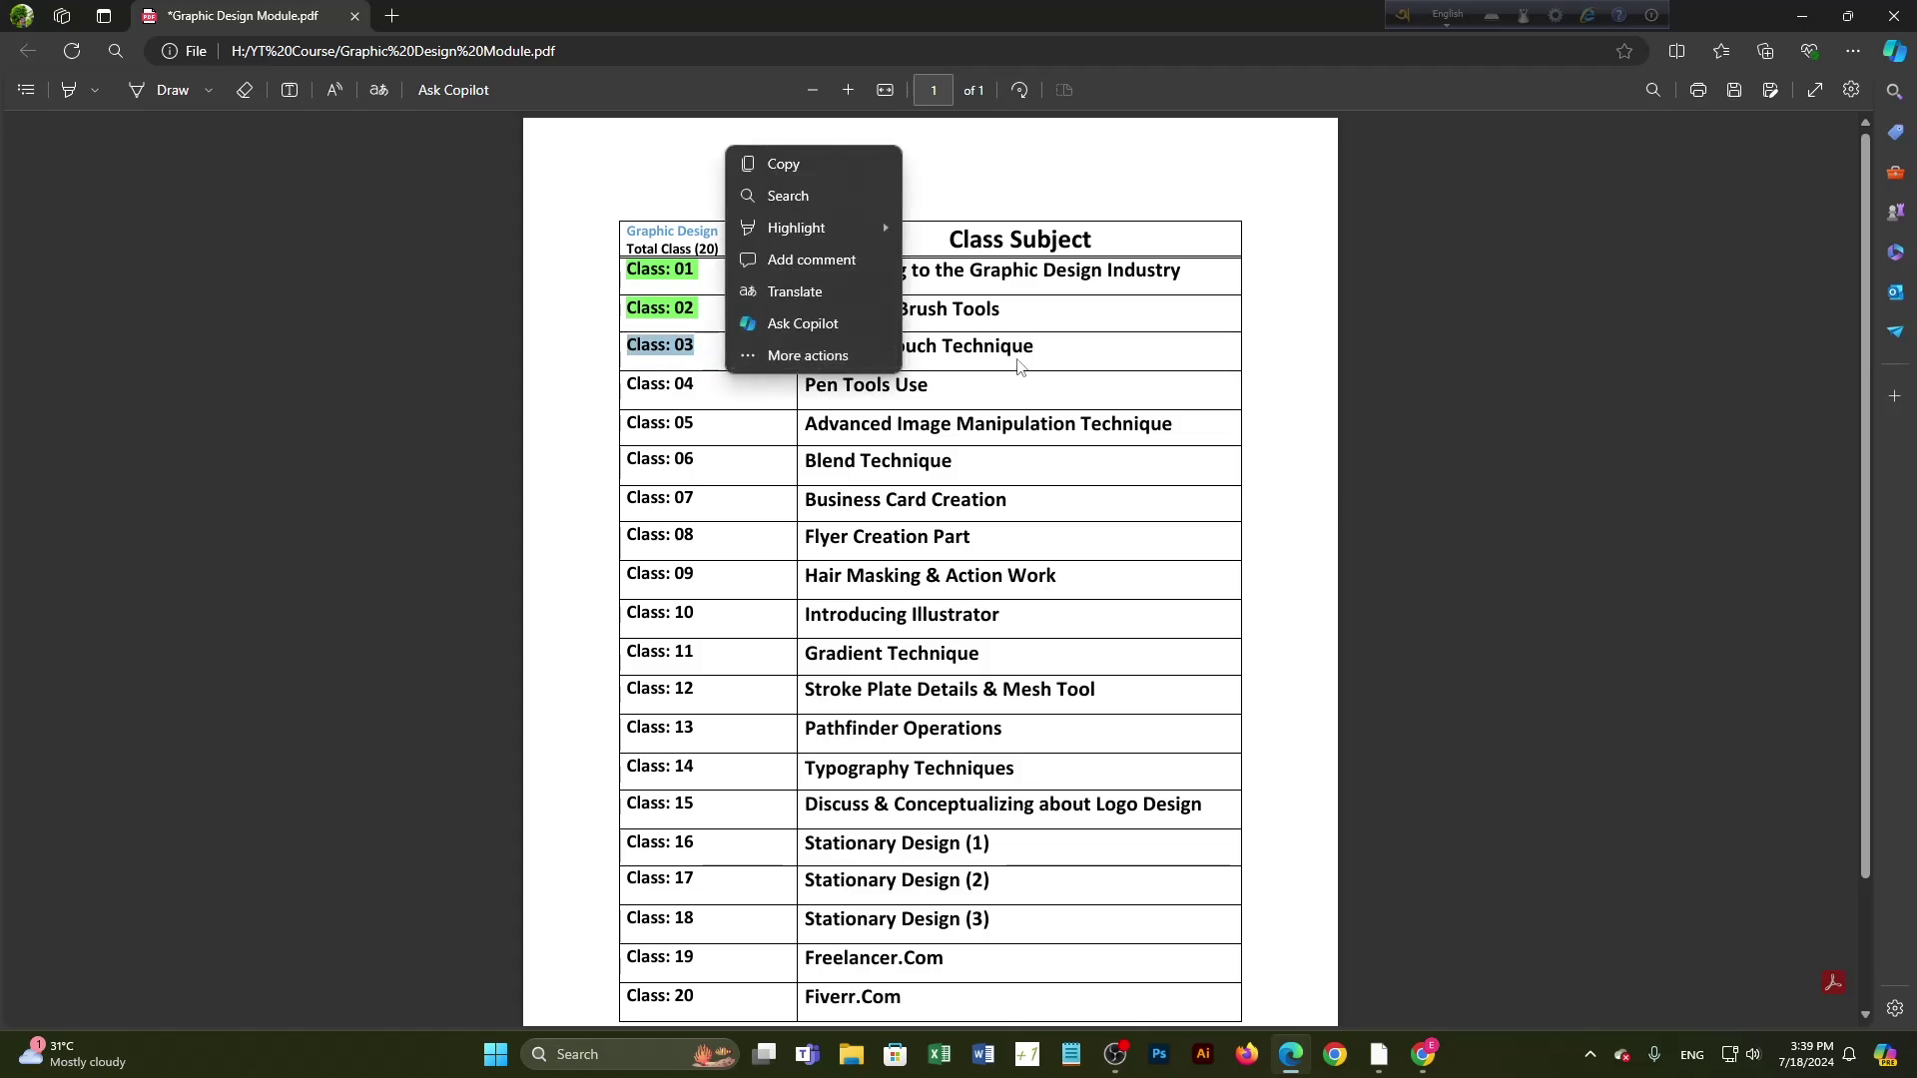
{"action": "left_click_drag", "start_coordinate": [1039, 347], "coordinate": [1031, 357]}
{"action": "left_click_drag", "start_coordinate": [804, 347], "coordinate": [1036, 347]}
{"action": "left_click", "coordinate": [1523, 433]}
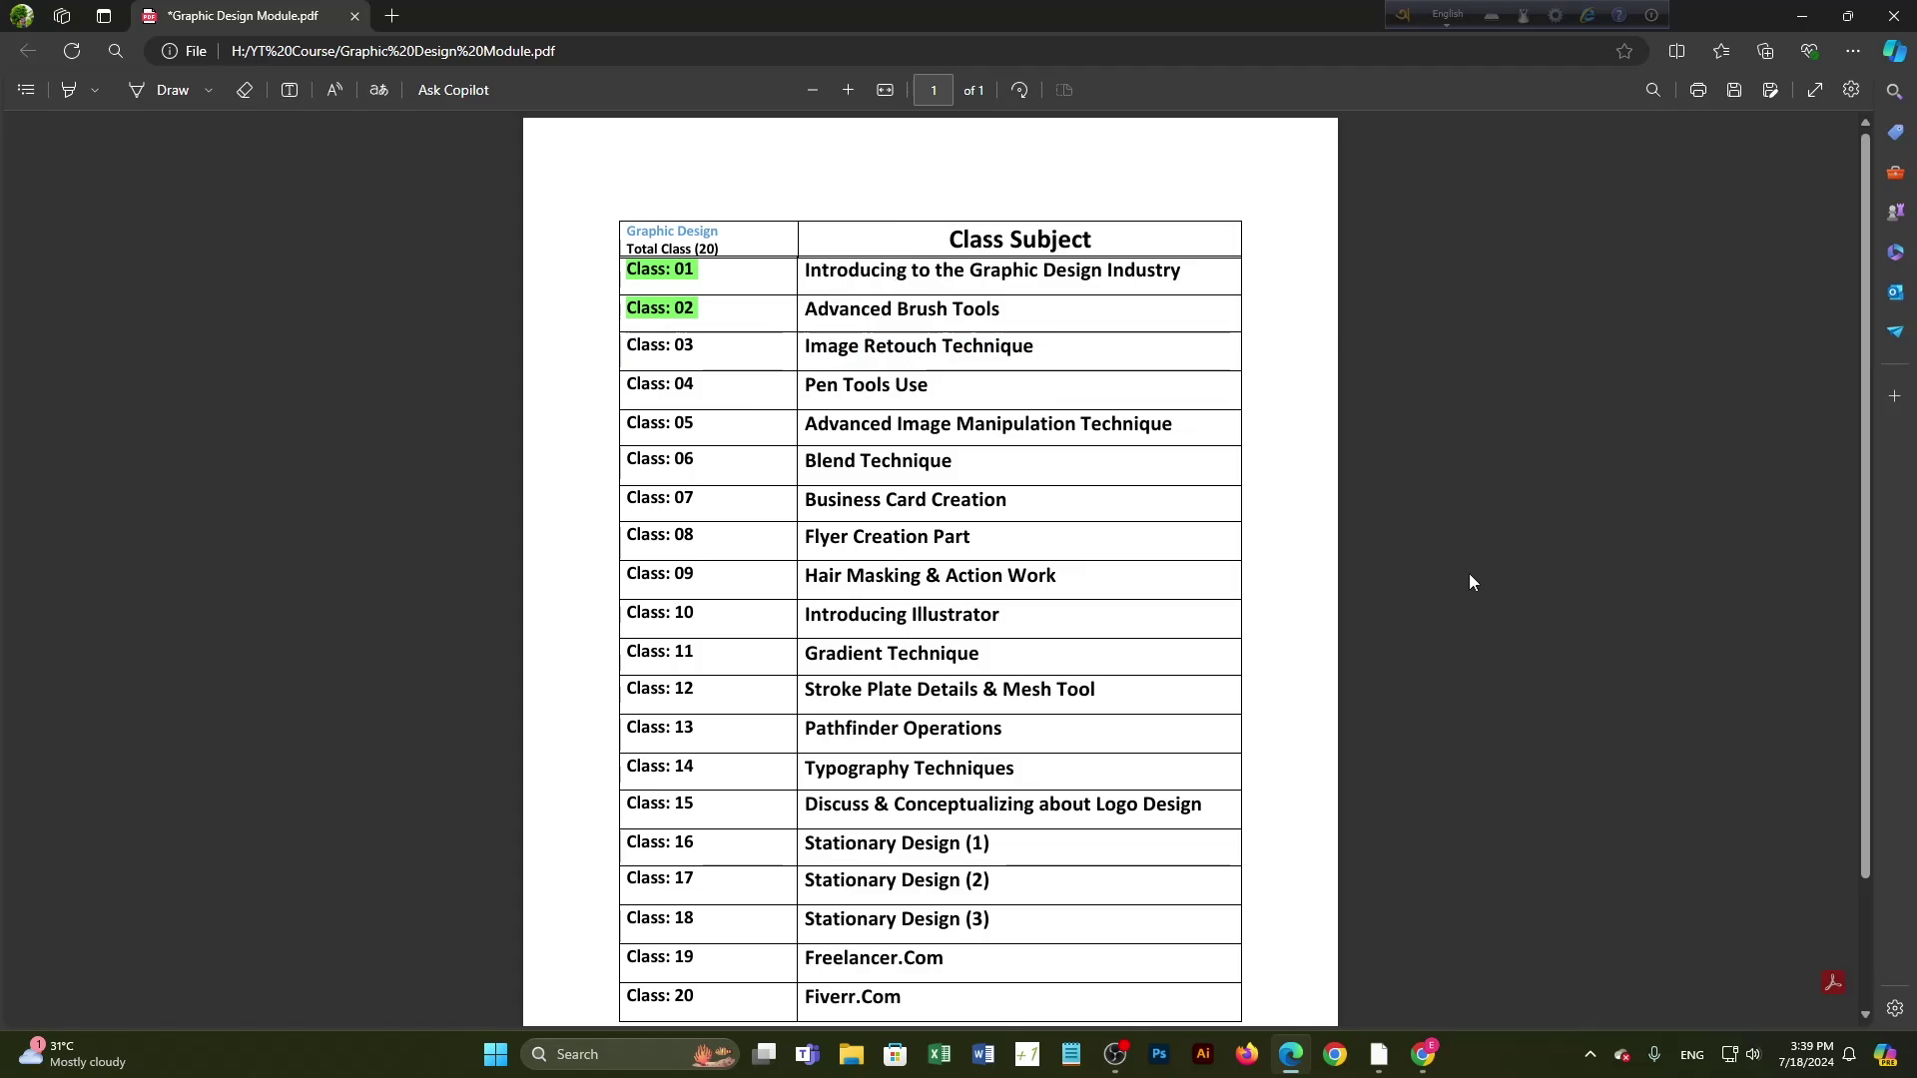
Step: Switch to Chrome and search Google for "image retouch", showing only image results
{"action": "left_click", "coordinate": [1382, 1072]}
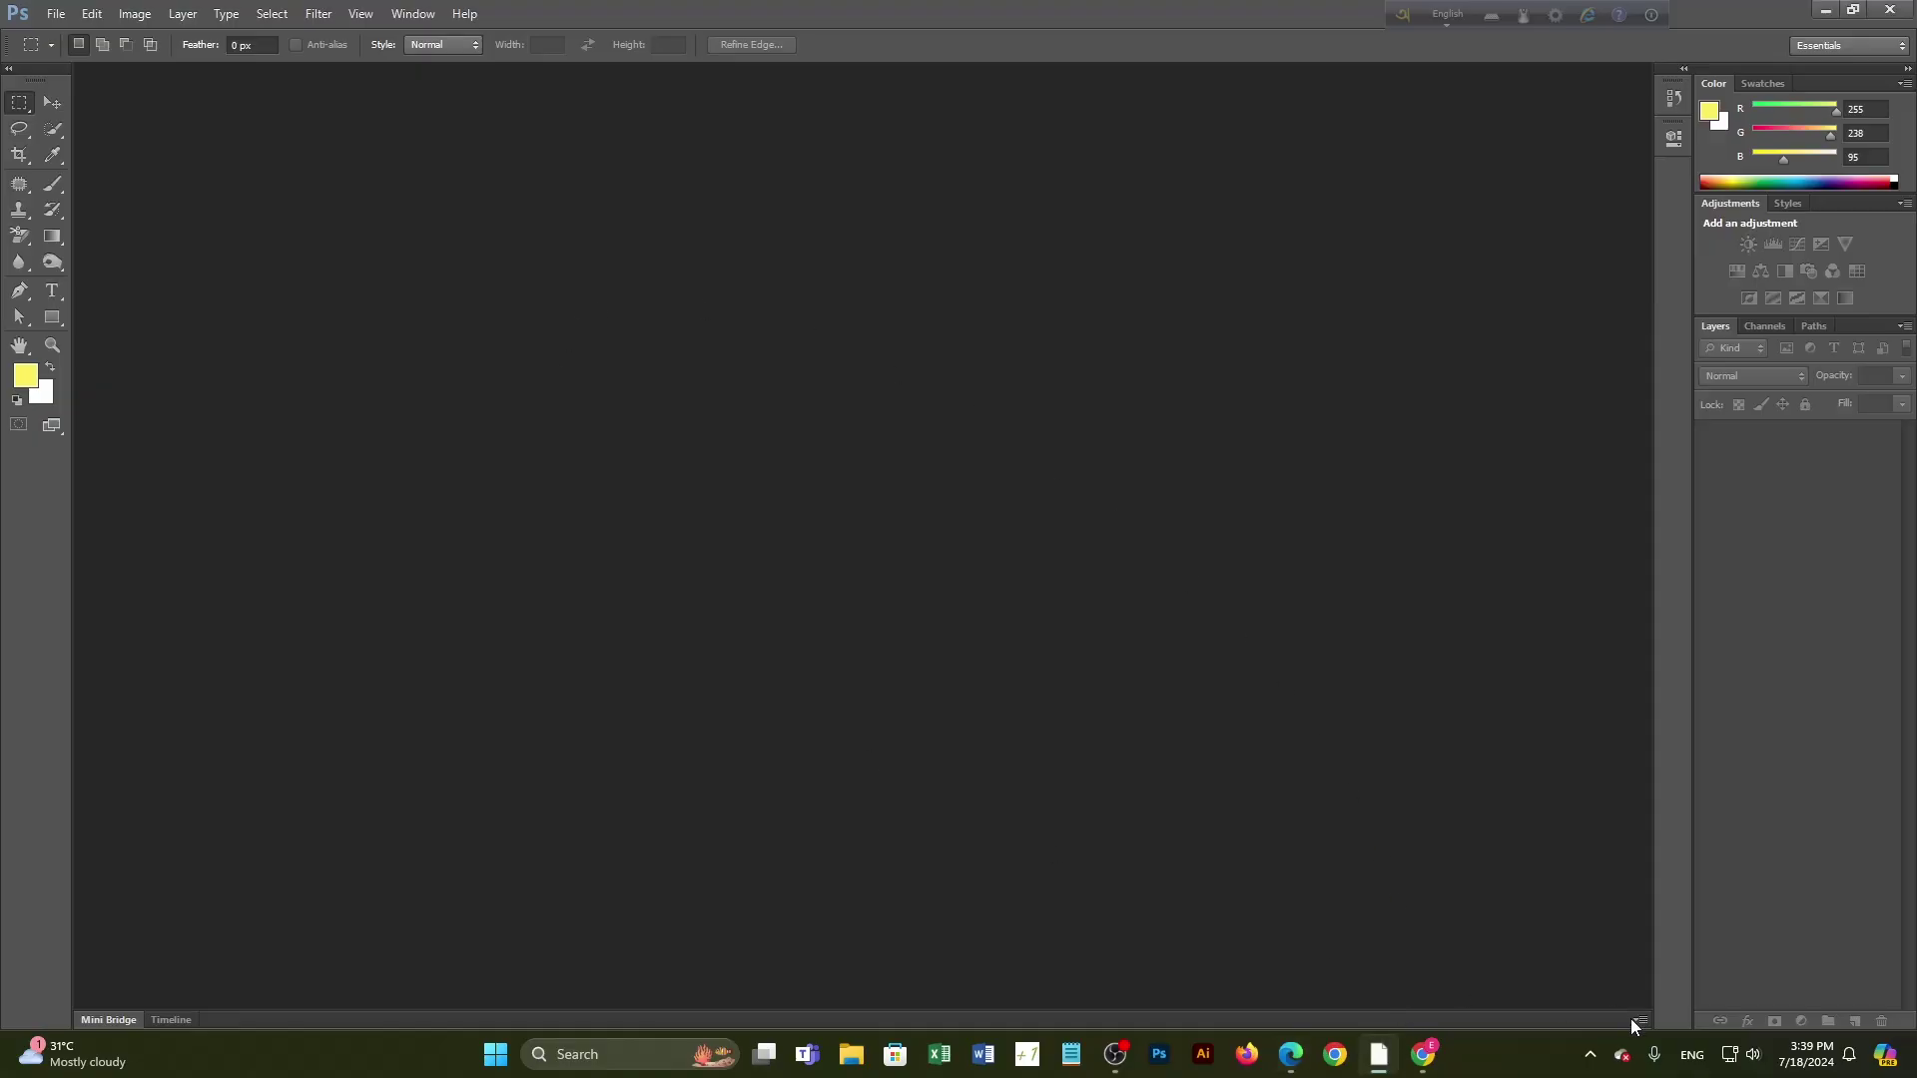
{"action": "left_click", "coordinate": [1443, 1066]}
{"action": "left_click", "coordinate": [905, 403]}
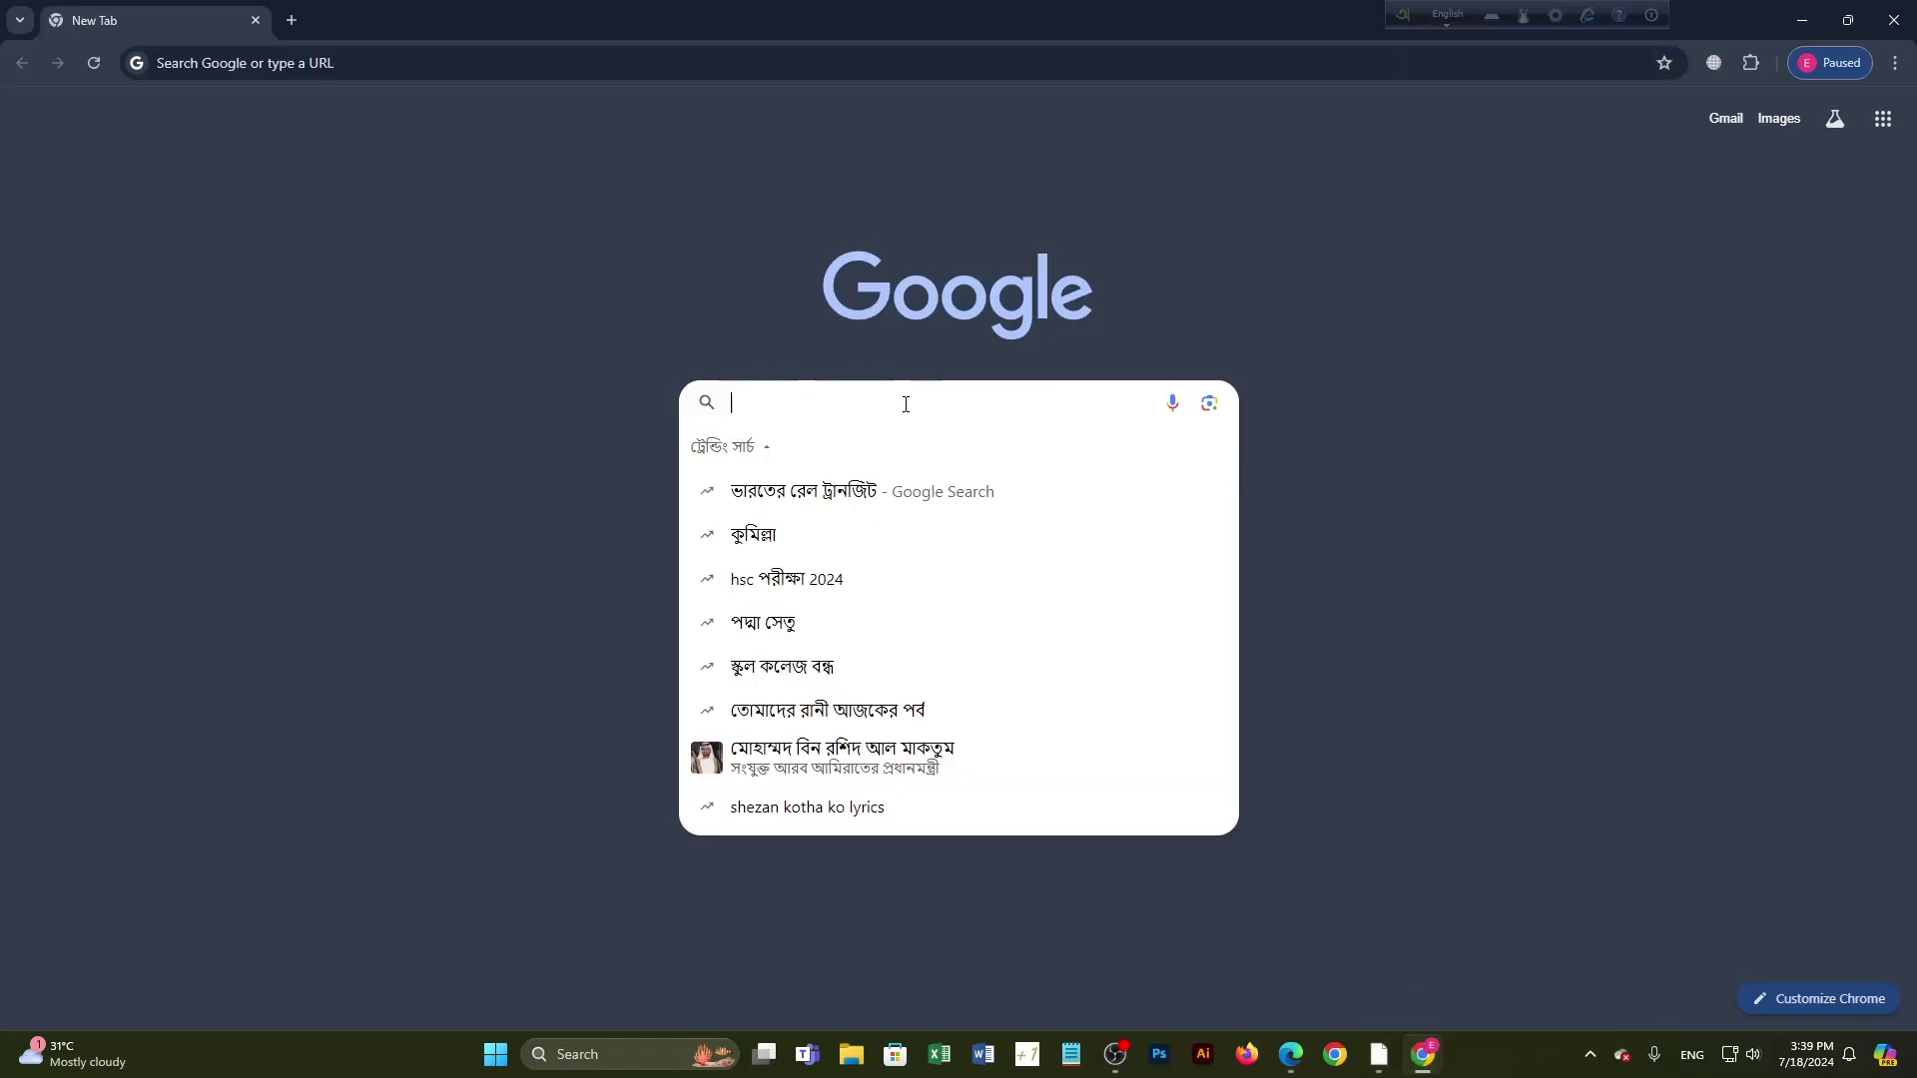
{"action": "type", "text": "imag"}
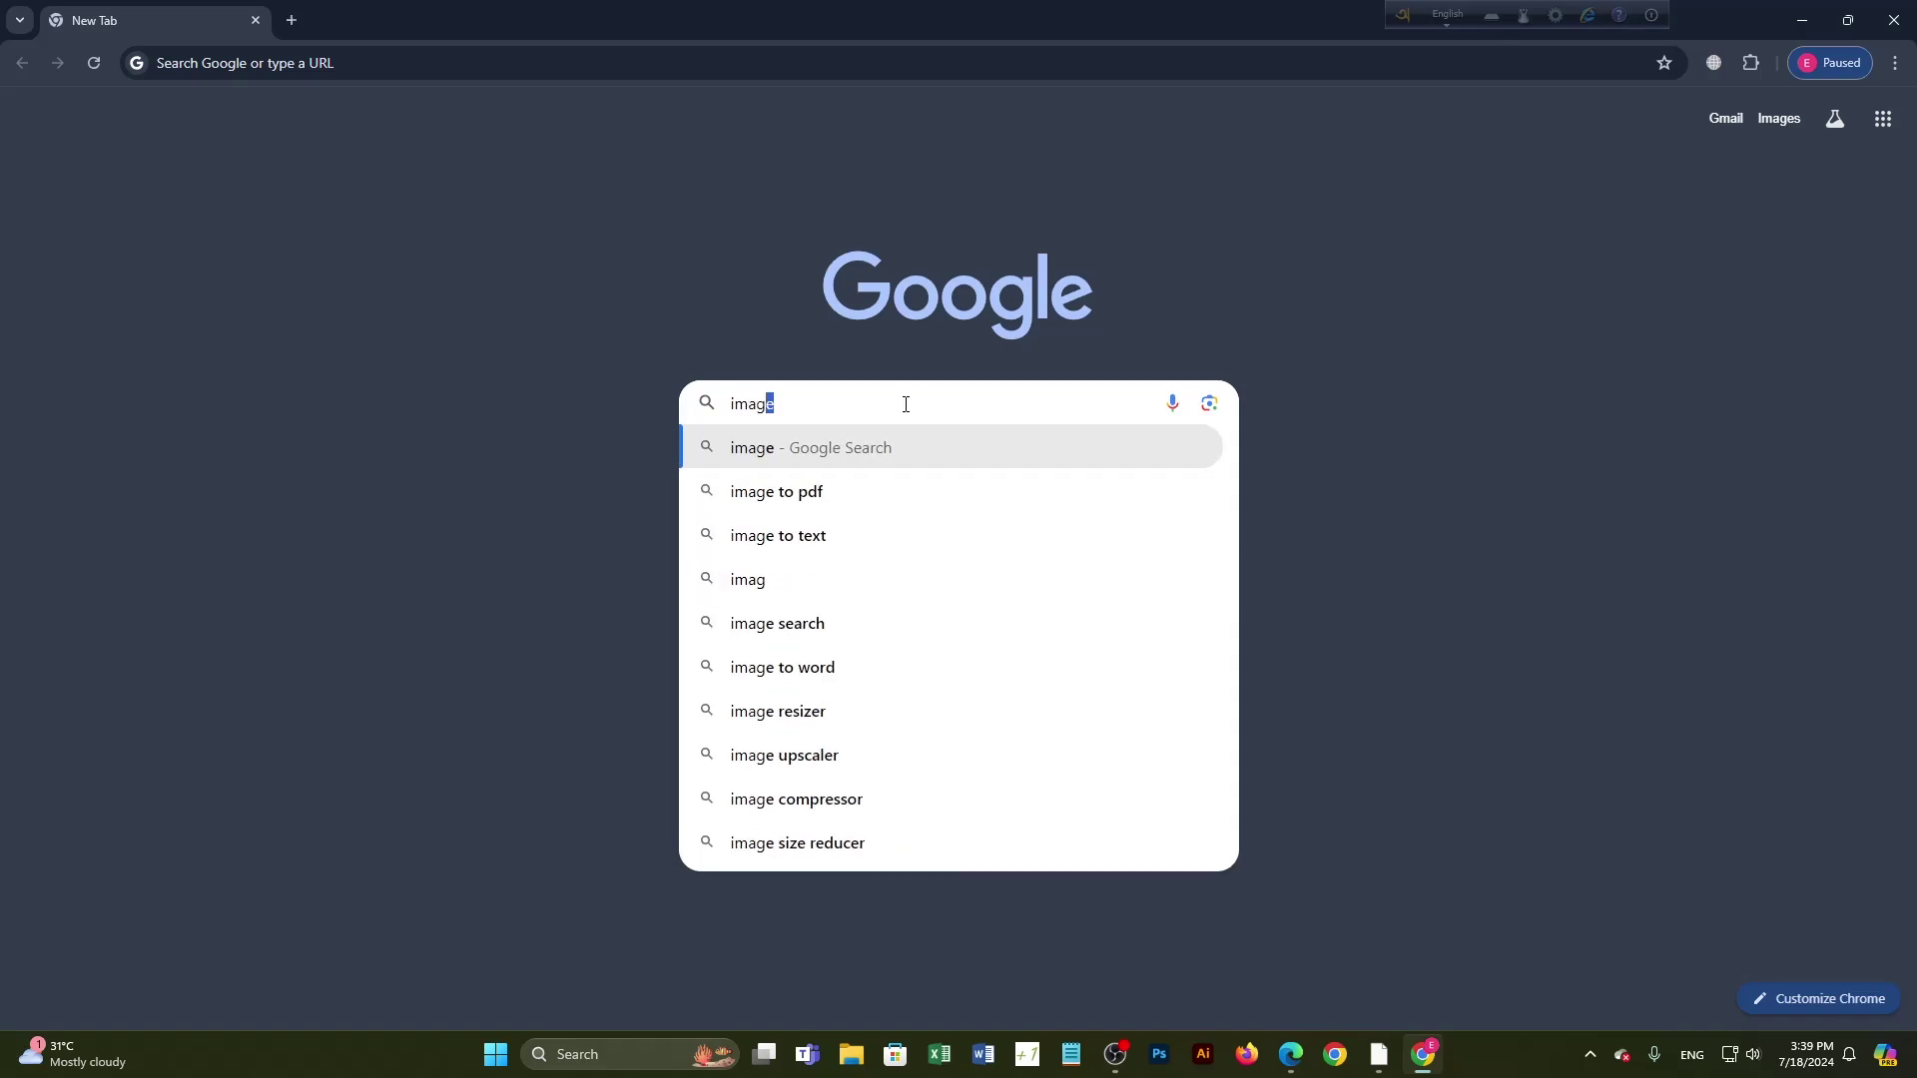
{"action": "type", "text": "e reto"}
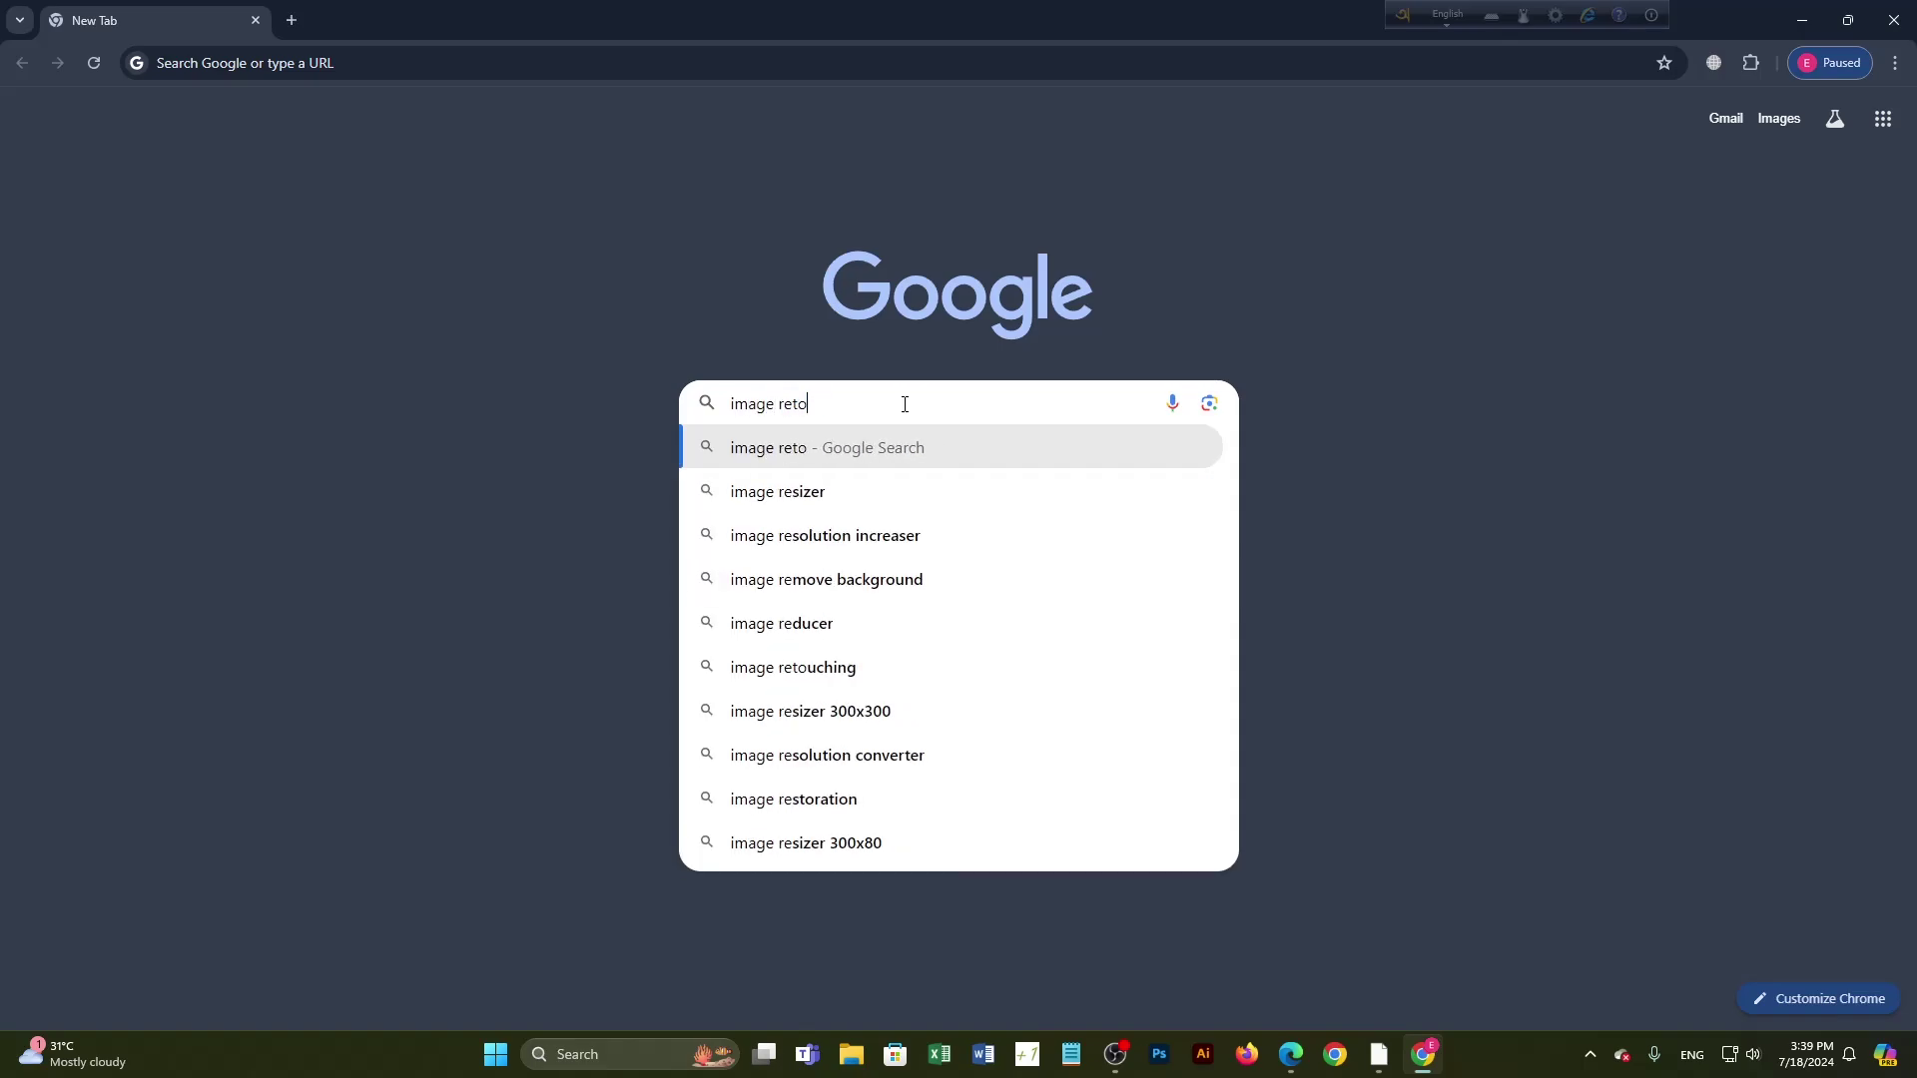
{"action": "type", "text": "uch"}
{"action": "key", "text": "Return"}
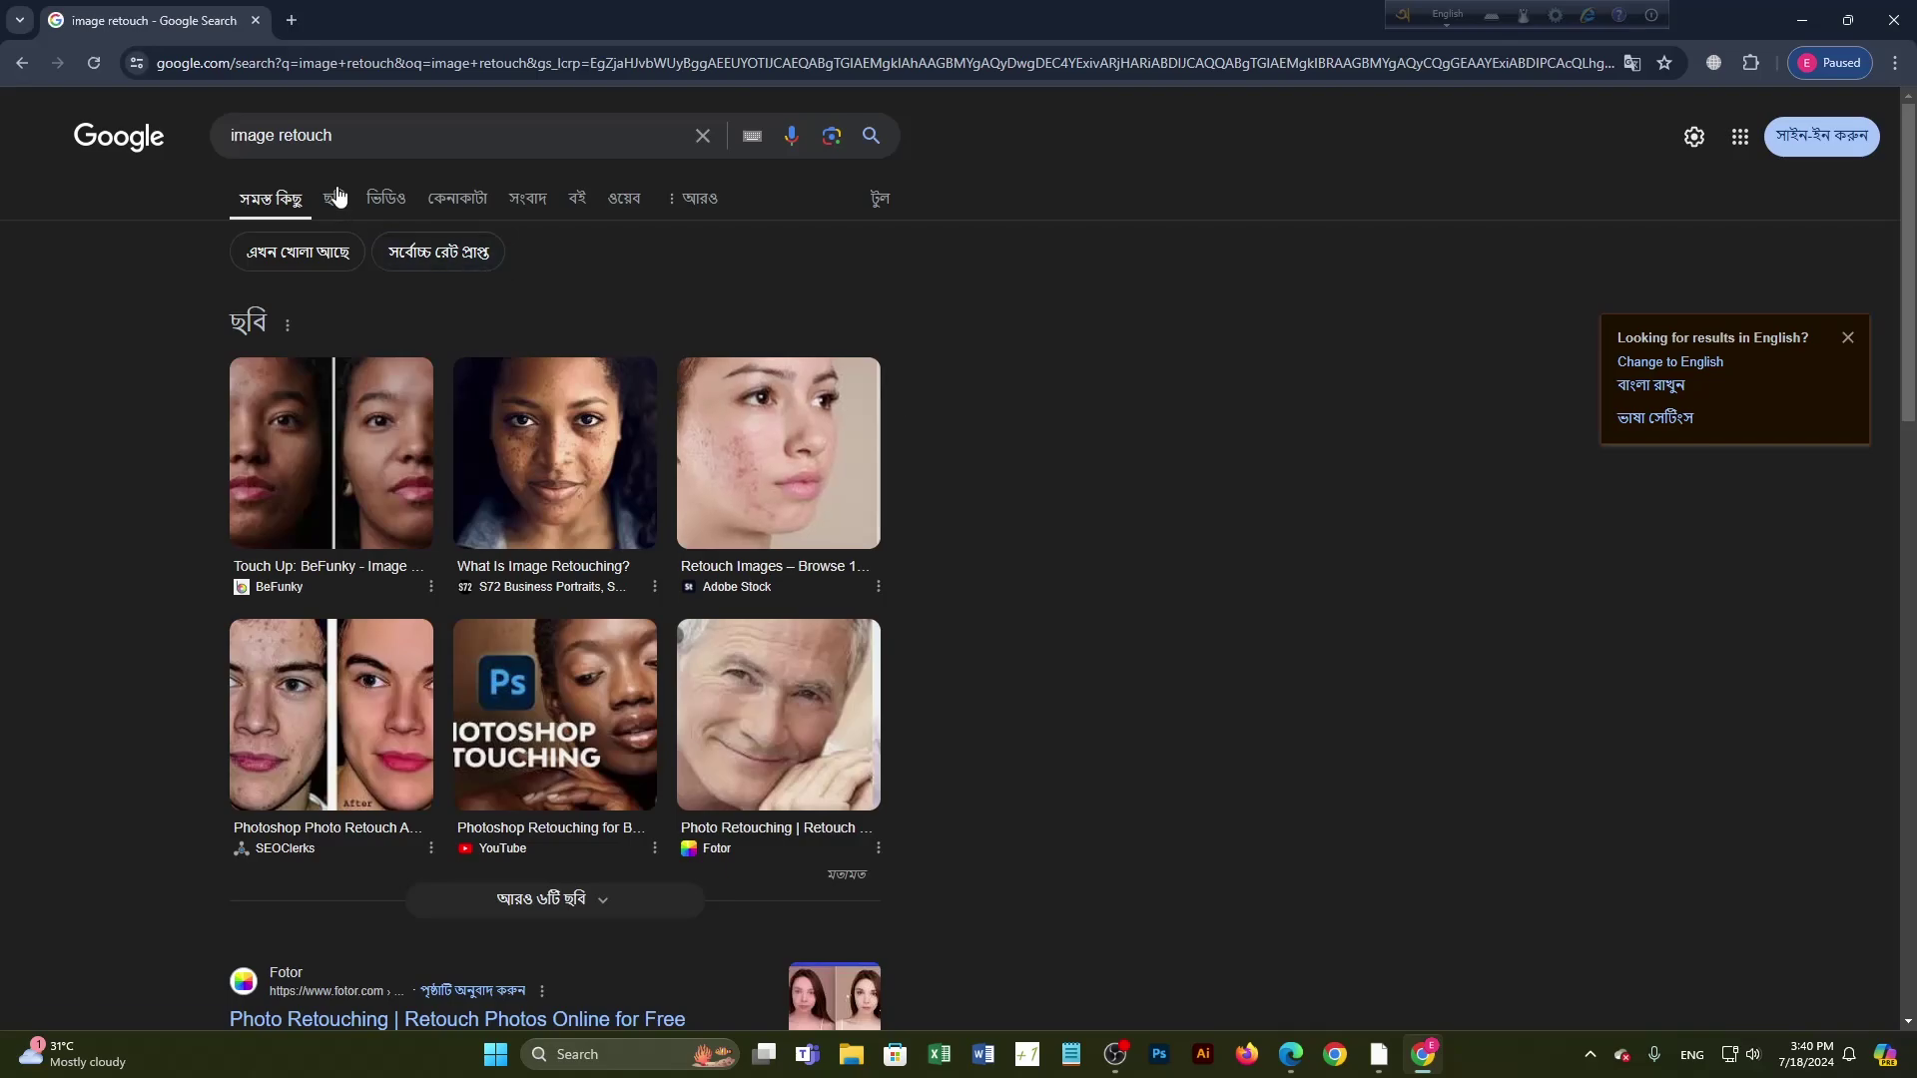
{"action": "left_click", "coordinate": [334, 198]}
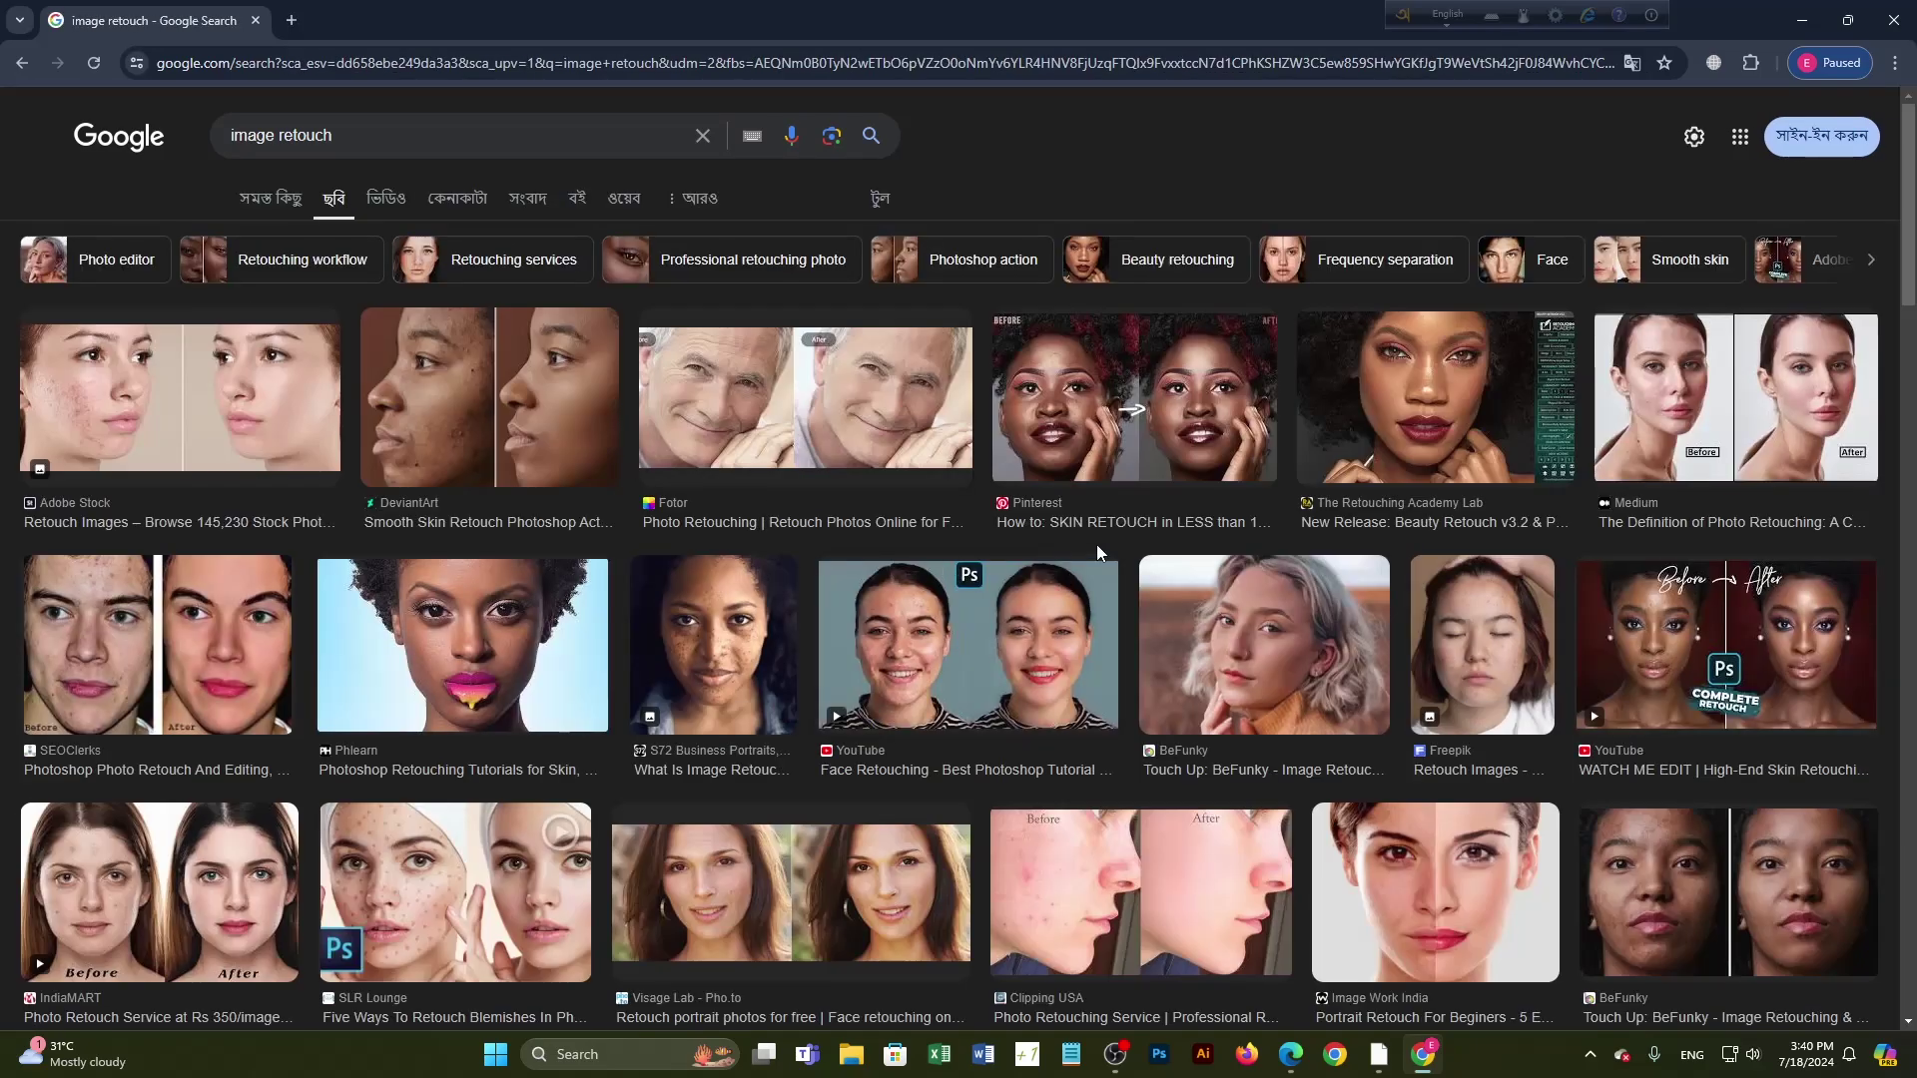
Step: Preview the SEOClerks and YouTube before-and-after face retouching examples in the image results
{"action": "left_click", "coordinate": [162, 675]}
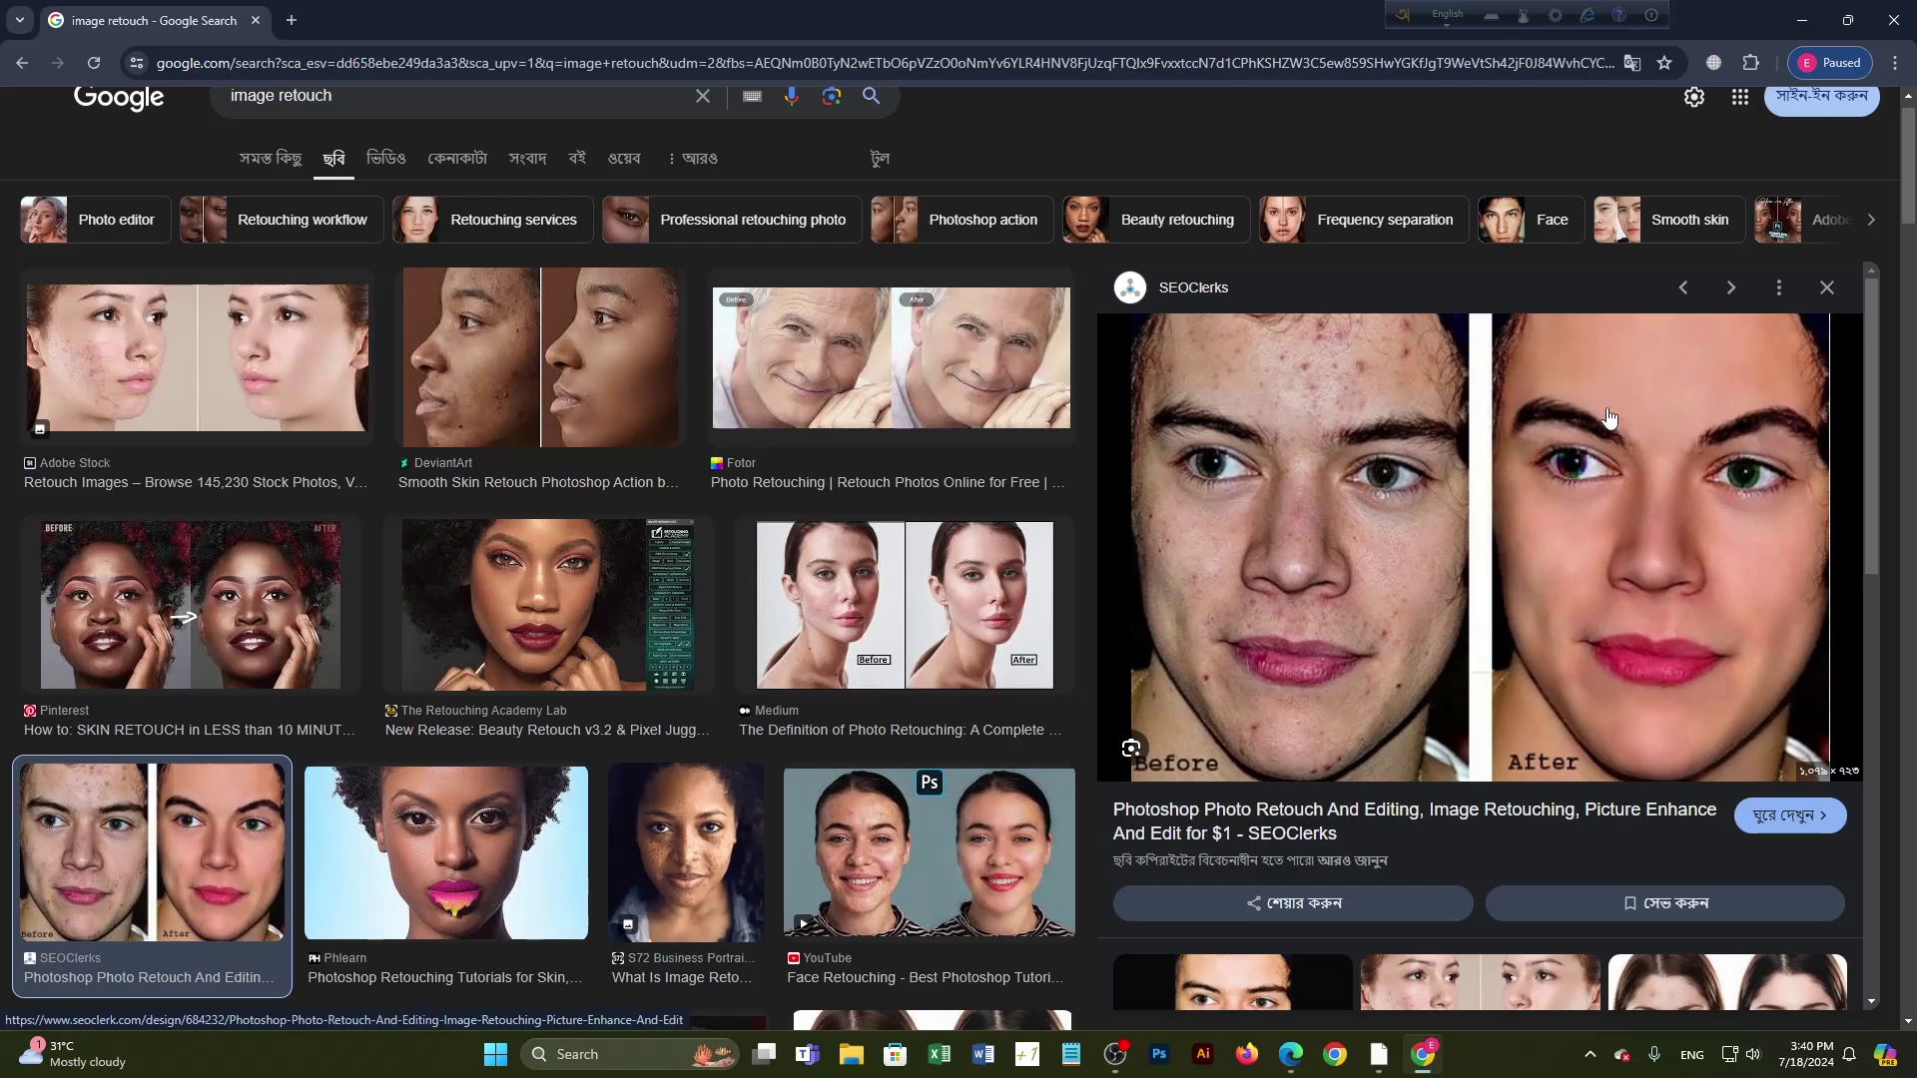
{"action": "scroll", "coordinate": [1608, 417], "scroll_direction": "down", "scroll_amount": 4}
{"action": "left_click", "coordinate": [899, 469]}
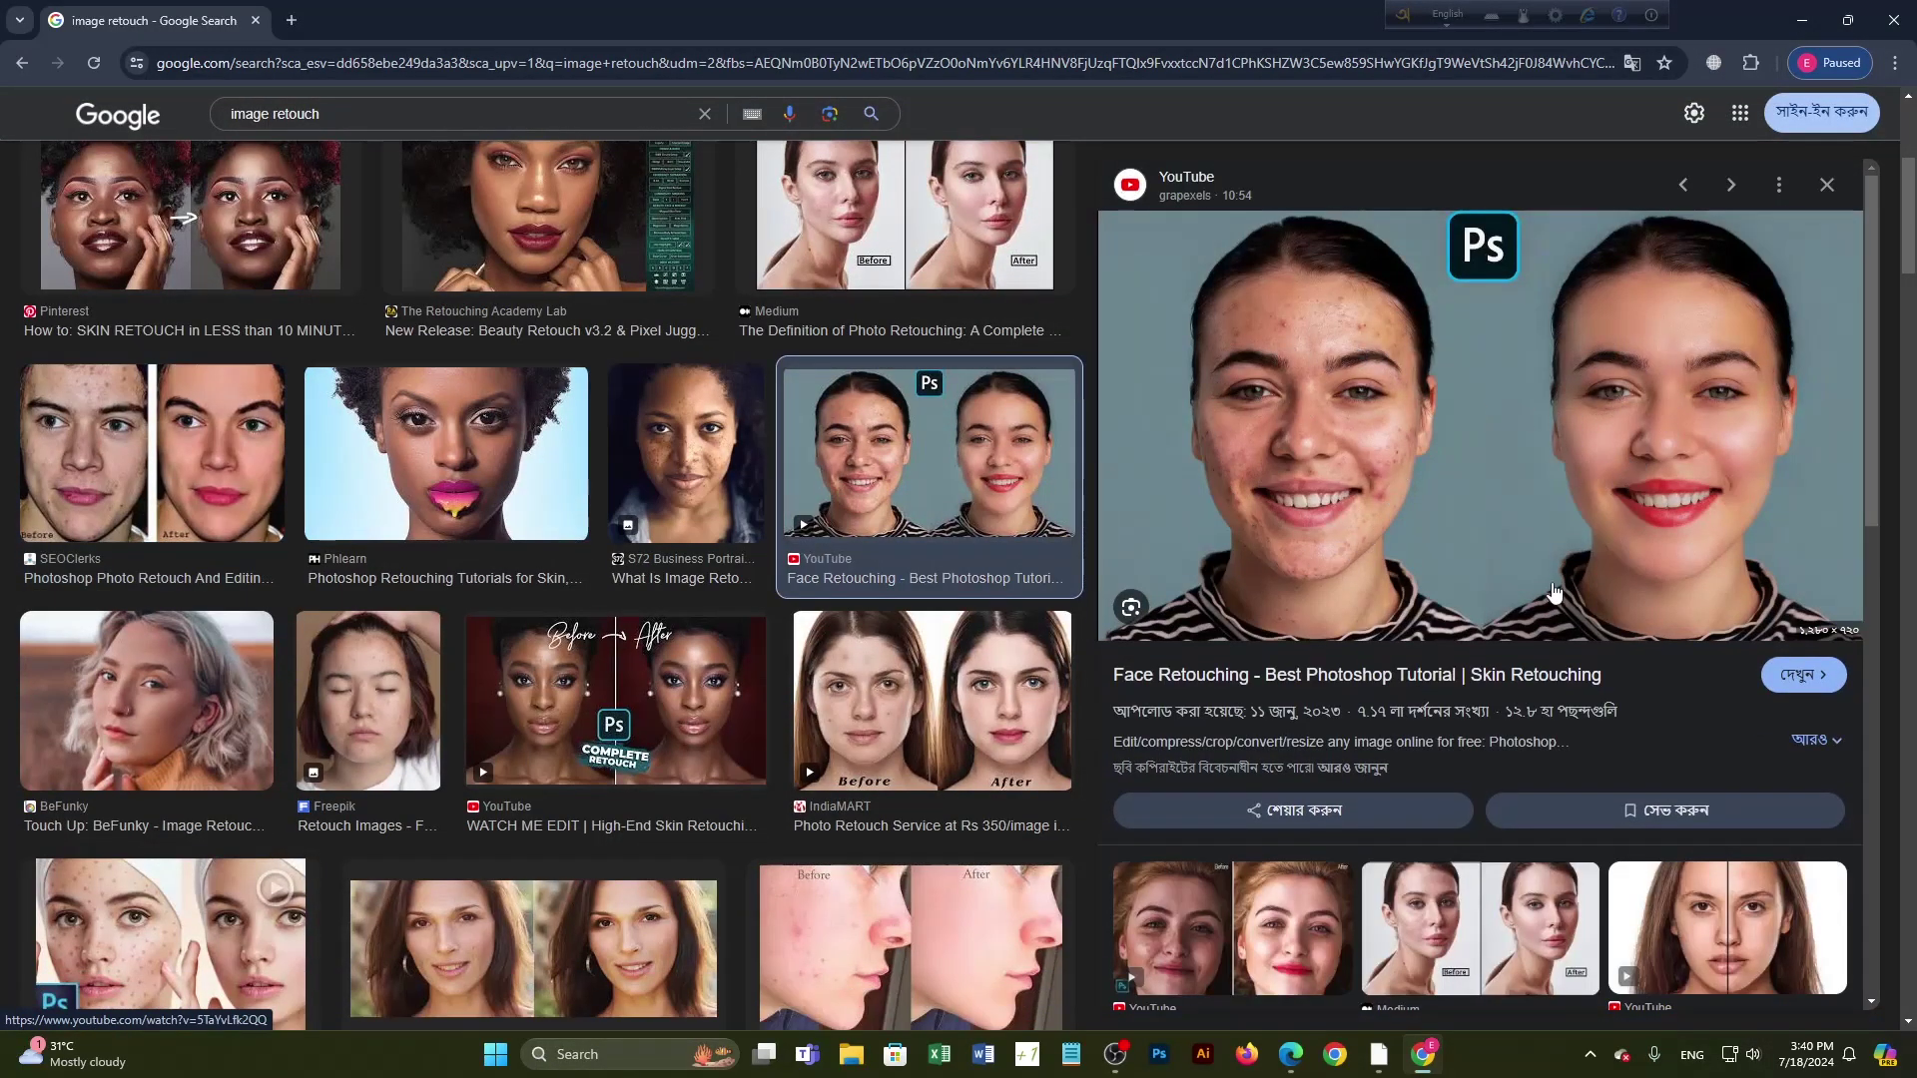
{"action": "scroll", "coordinate": [1637, 479], "scroll_direction": "up", "scroll_amount": 4}
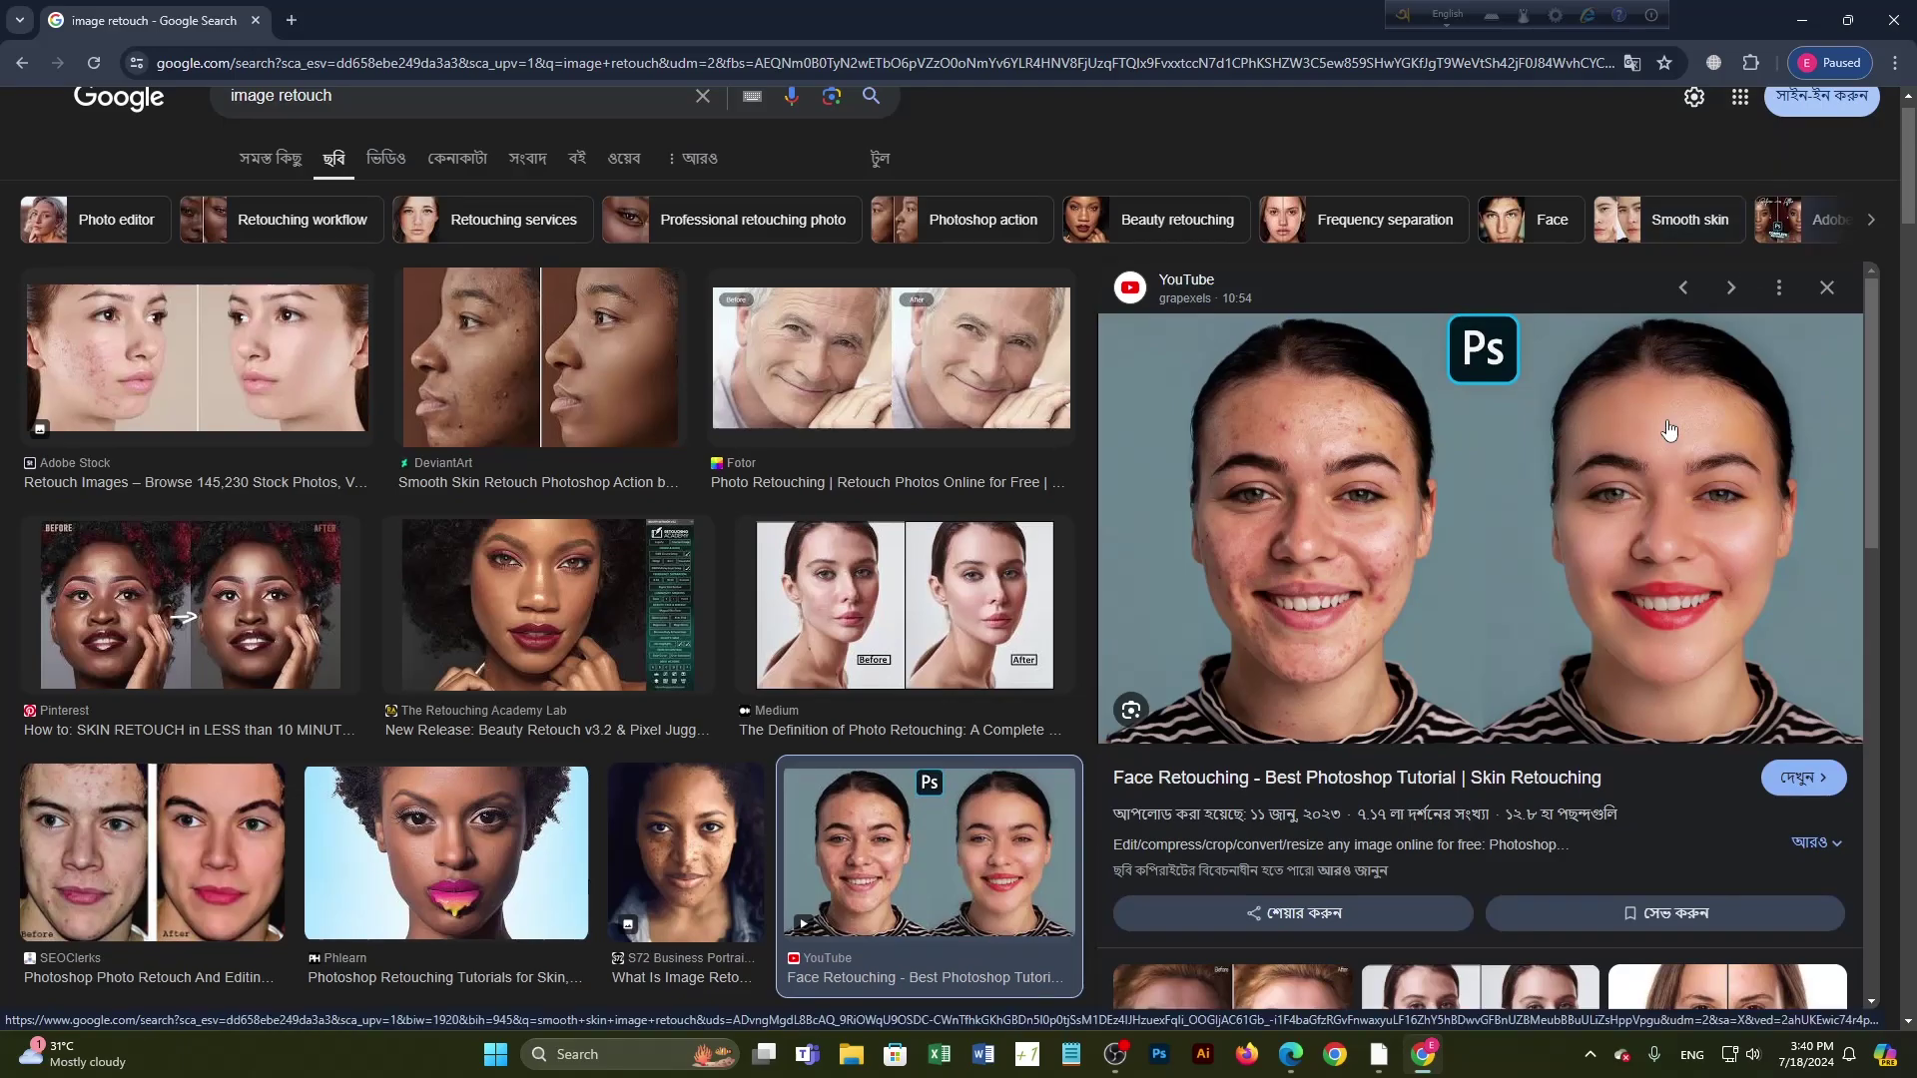
{"action": "left_click", "coordinate": [1378, 1067]}
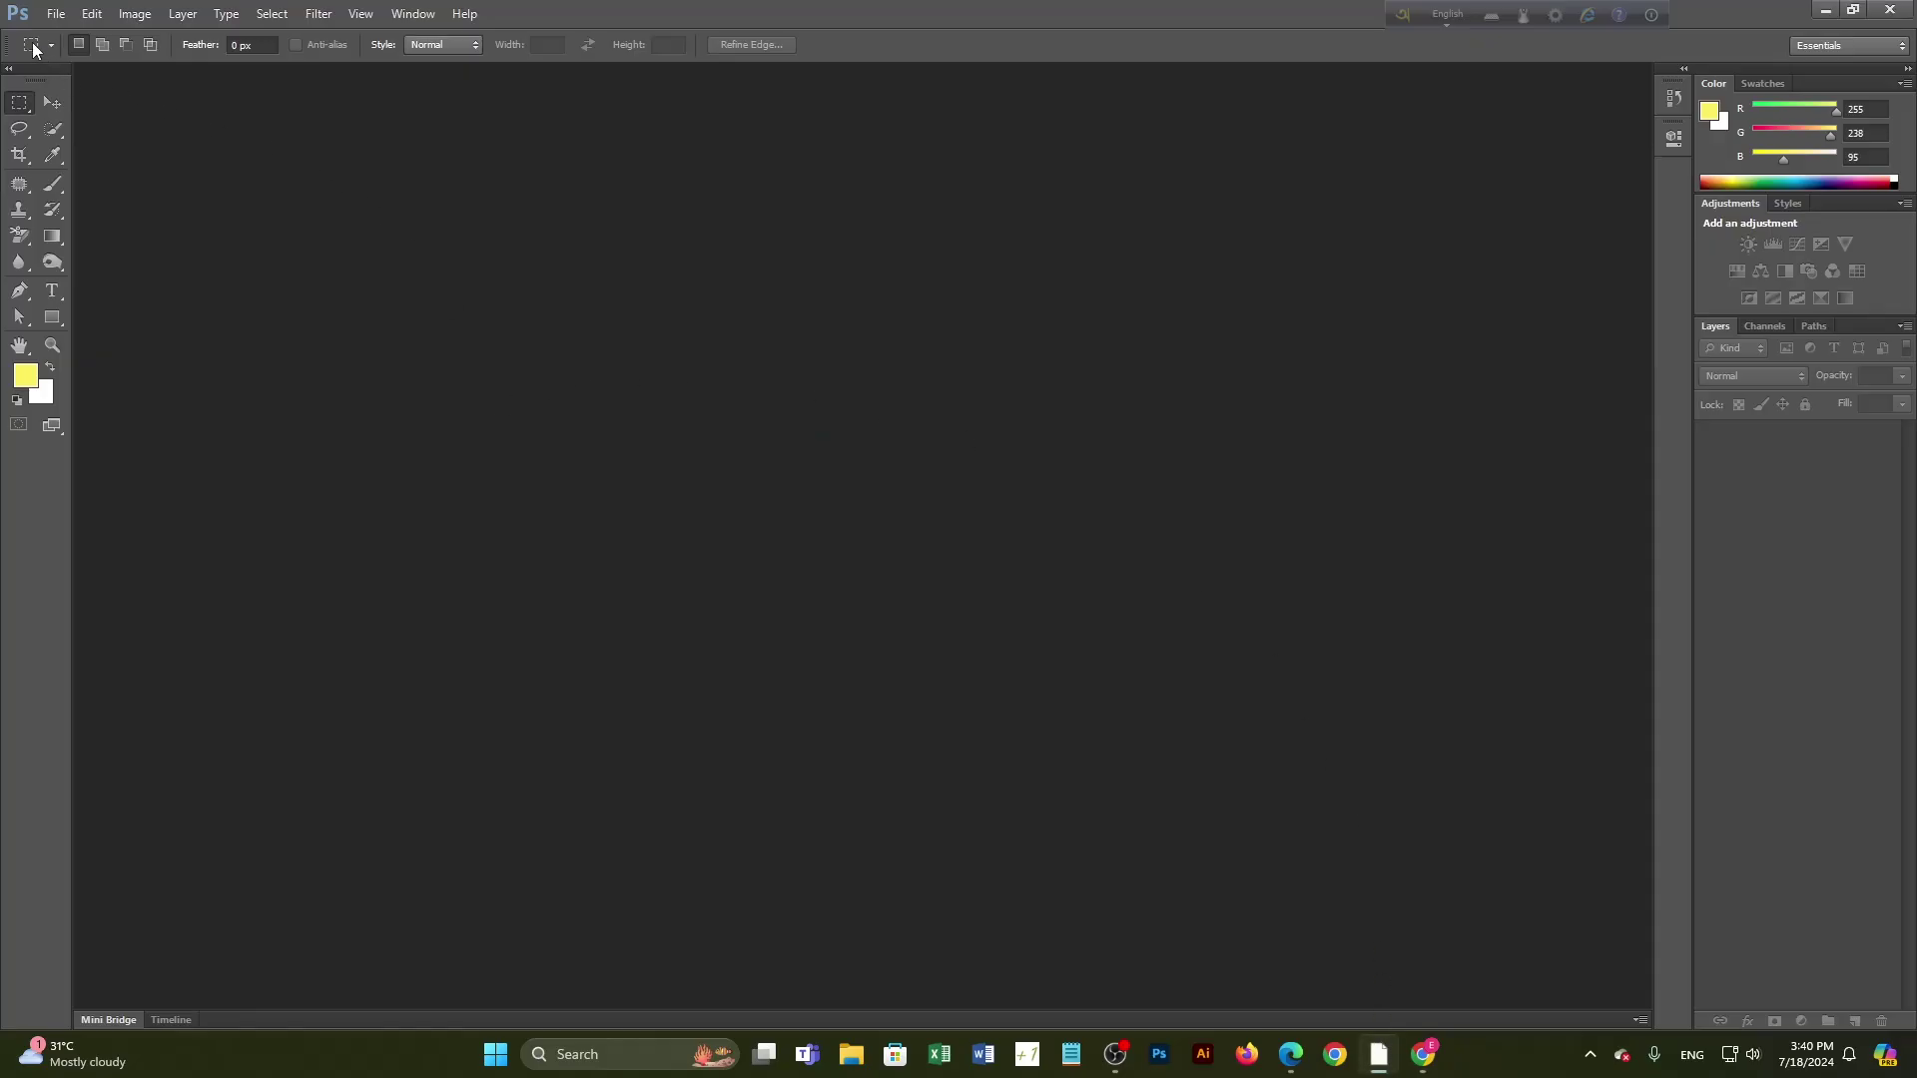
{"action": "left_click", "coordinate": [1422, 1054]}
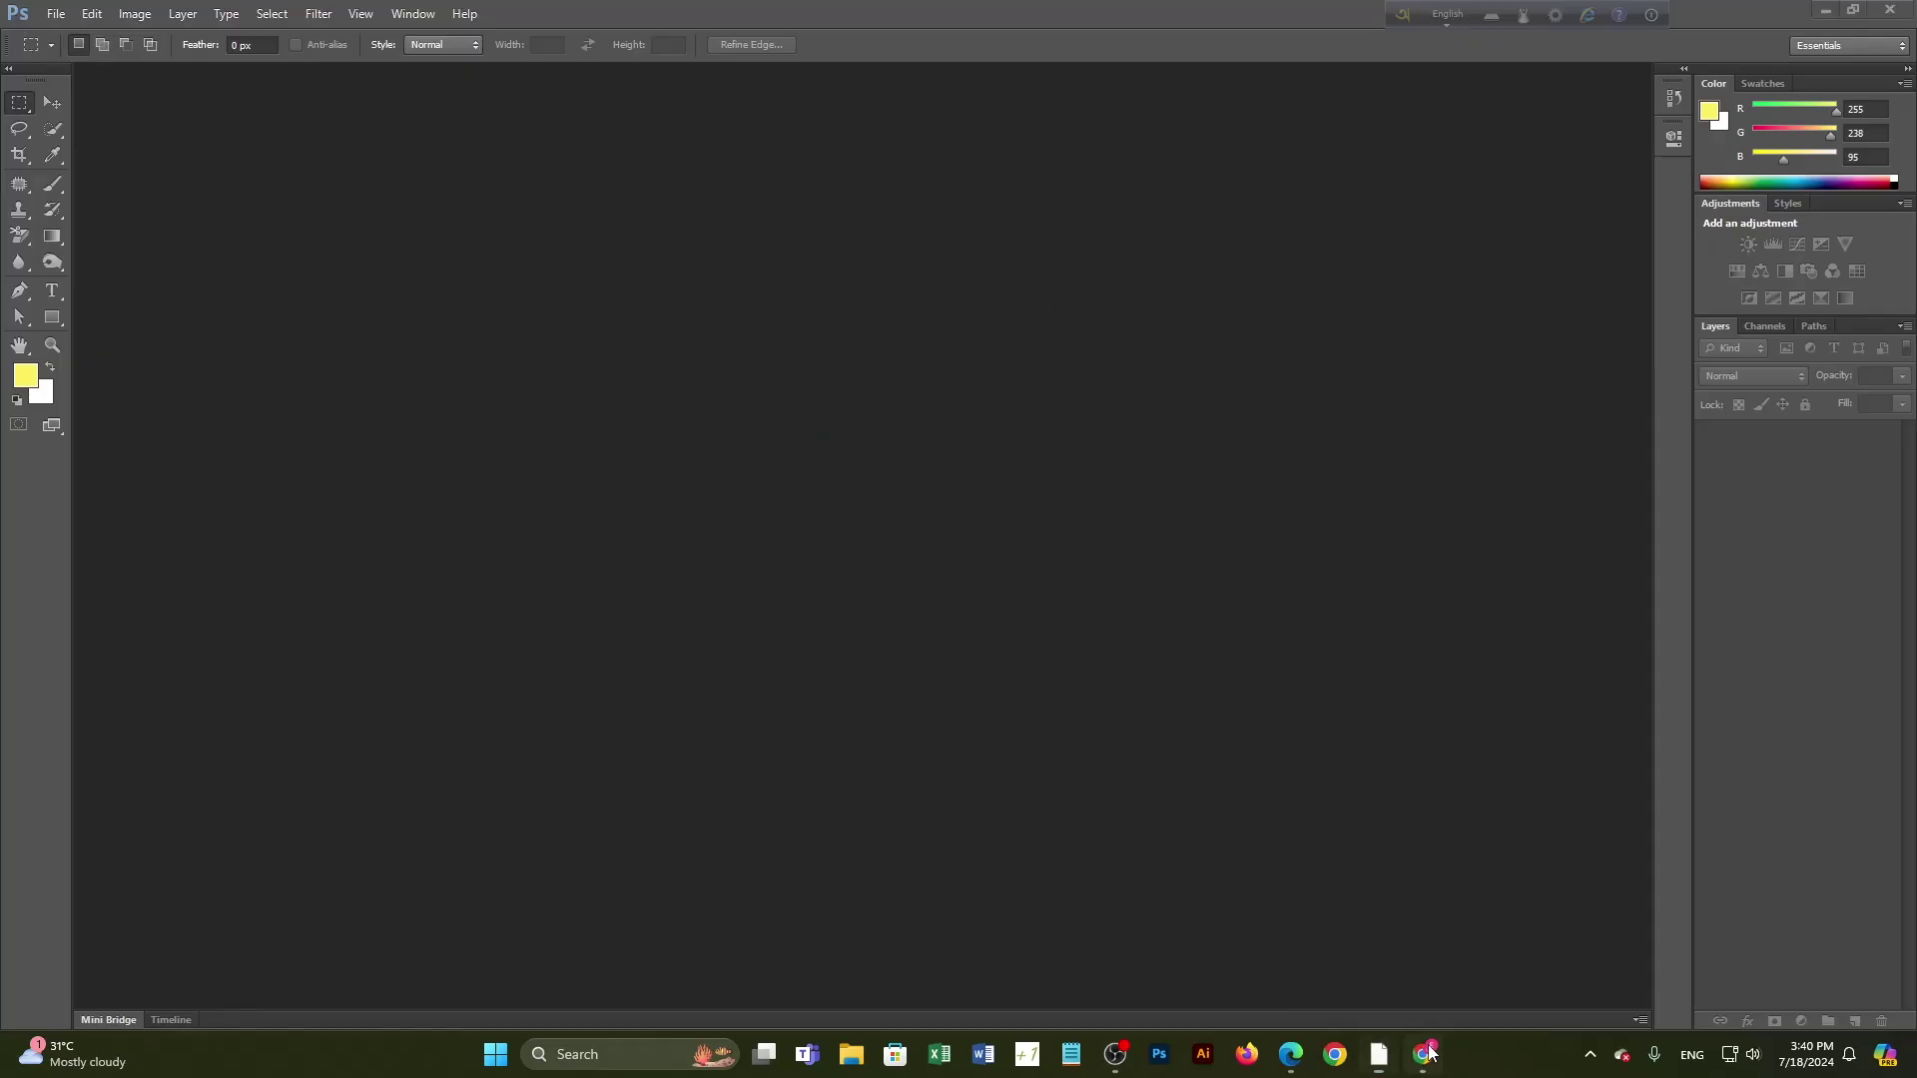
{"action": "scroll", "coordinate": [1146, 706], "scroll_direction": "up", "scroll_amount": 1}
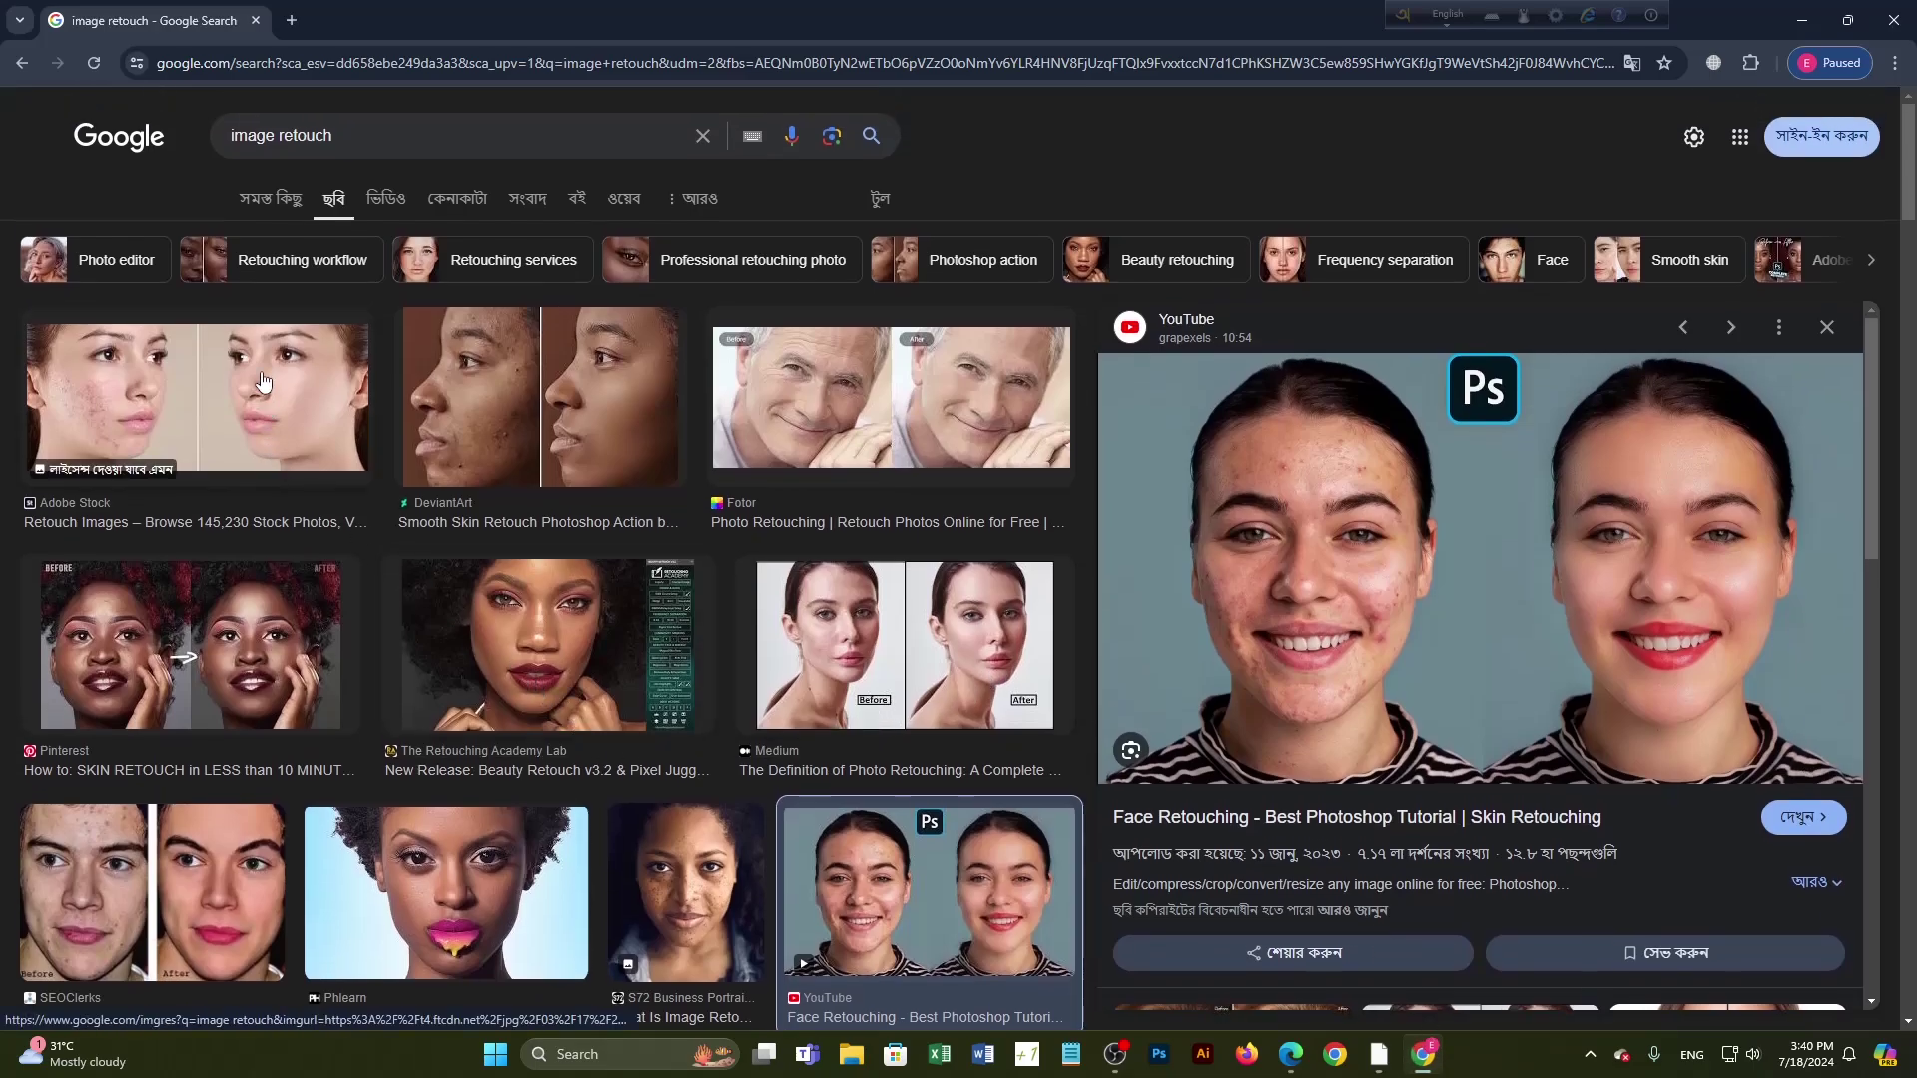
{"action": "left_click_drag", "start_coordinate": [336, 136], "coordinate": [188, 158]}
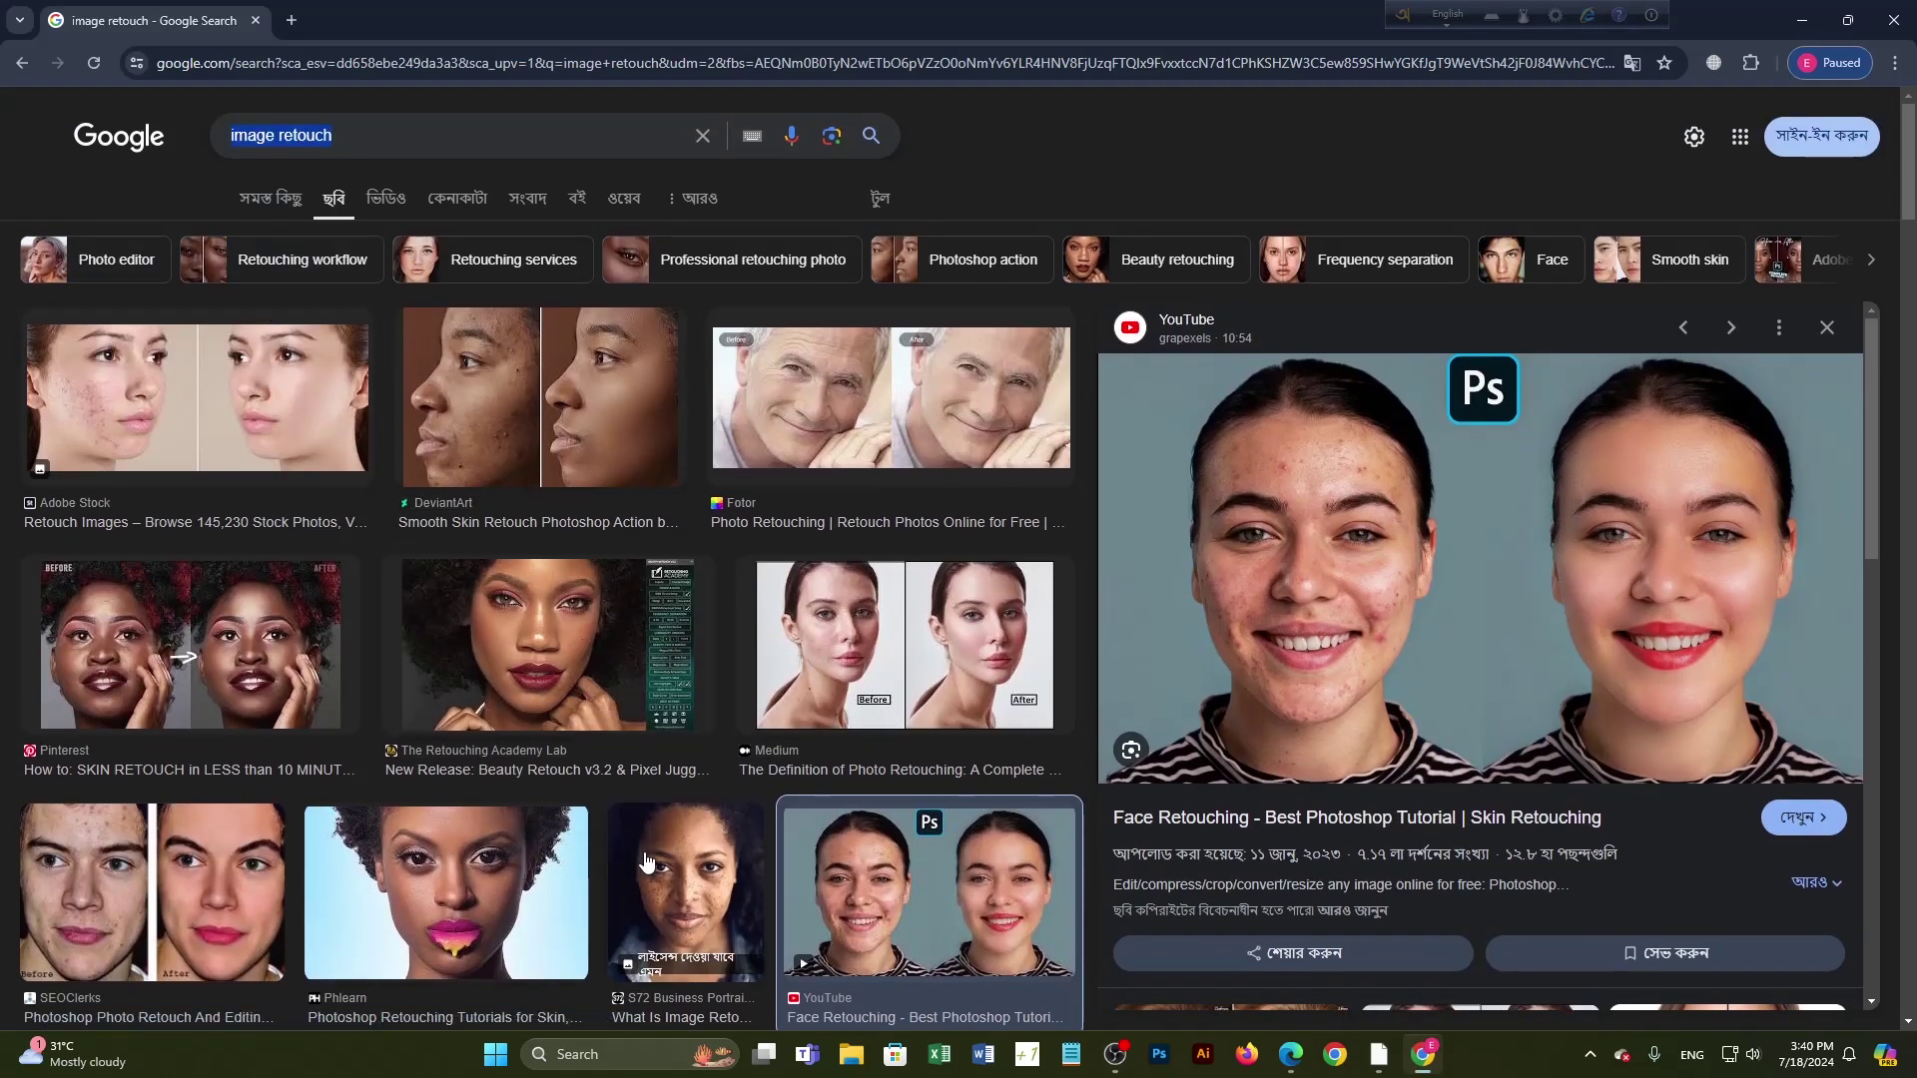
Step: Preview the Freepik portrait of the person with closed eyes and copy the image to the clipboard
{"action": "left_click", "coordinate": [686, 889]}
{"action": "scroll", "coordinate": [1018, 548], "scroll_direction": "down", "scroll_amount": 5}
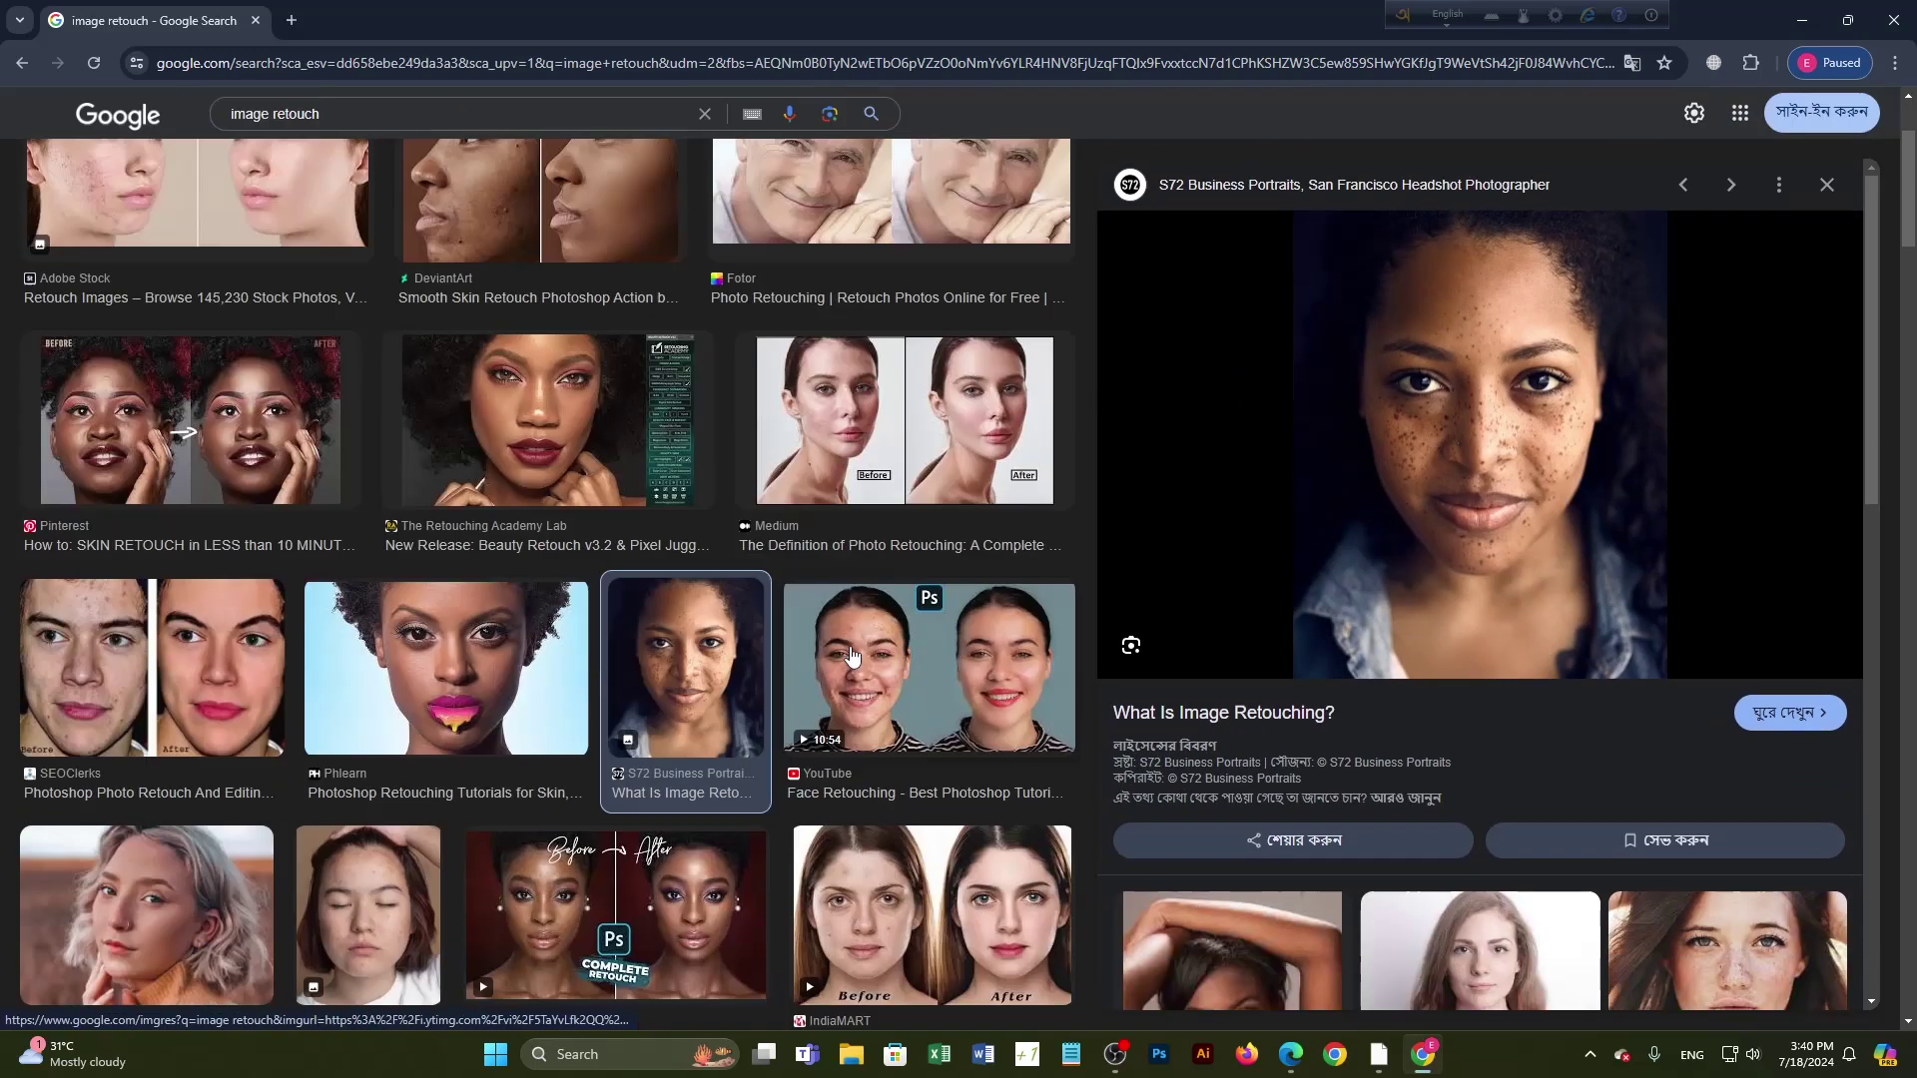
{"action": "left_click", "coordinate": [380, 617]}
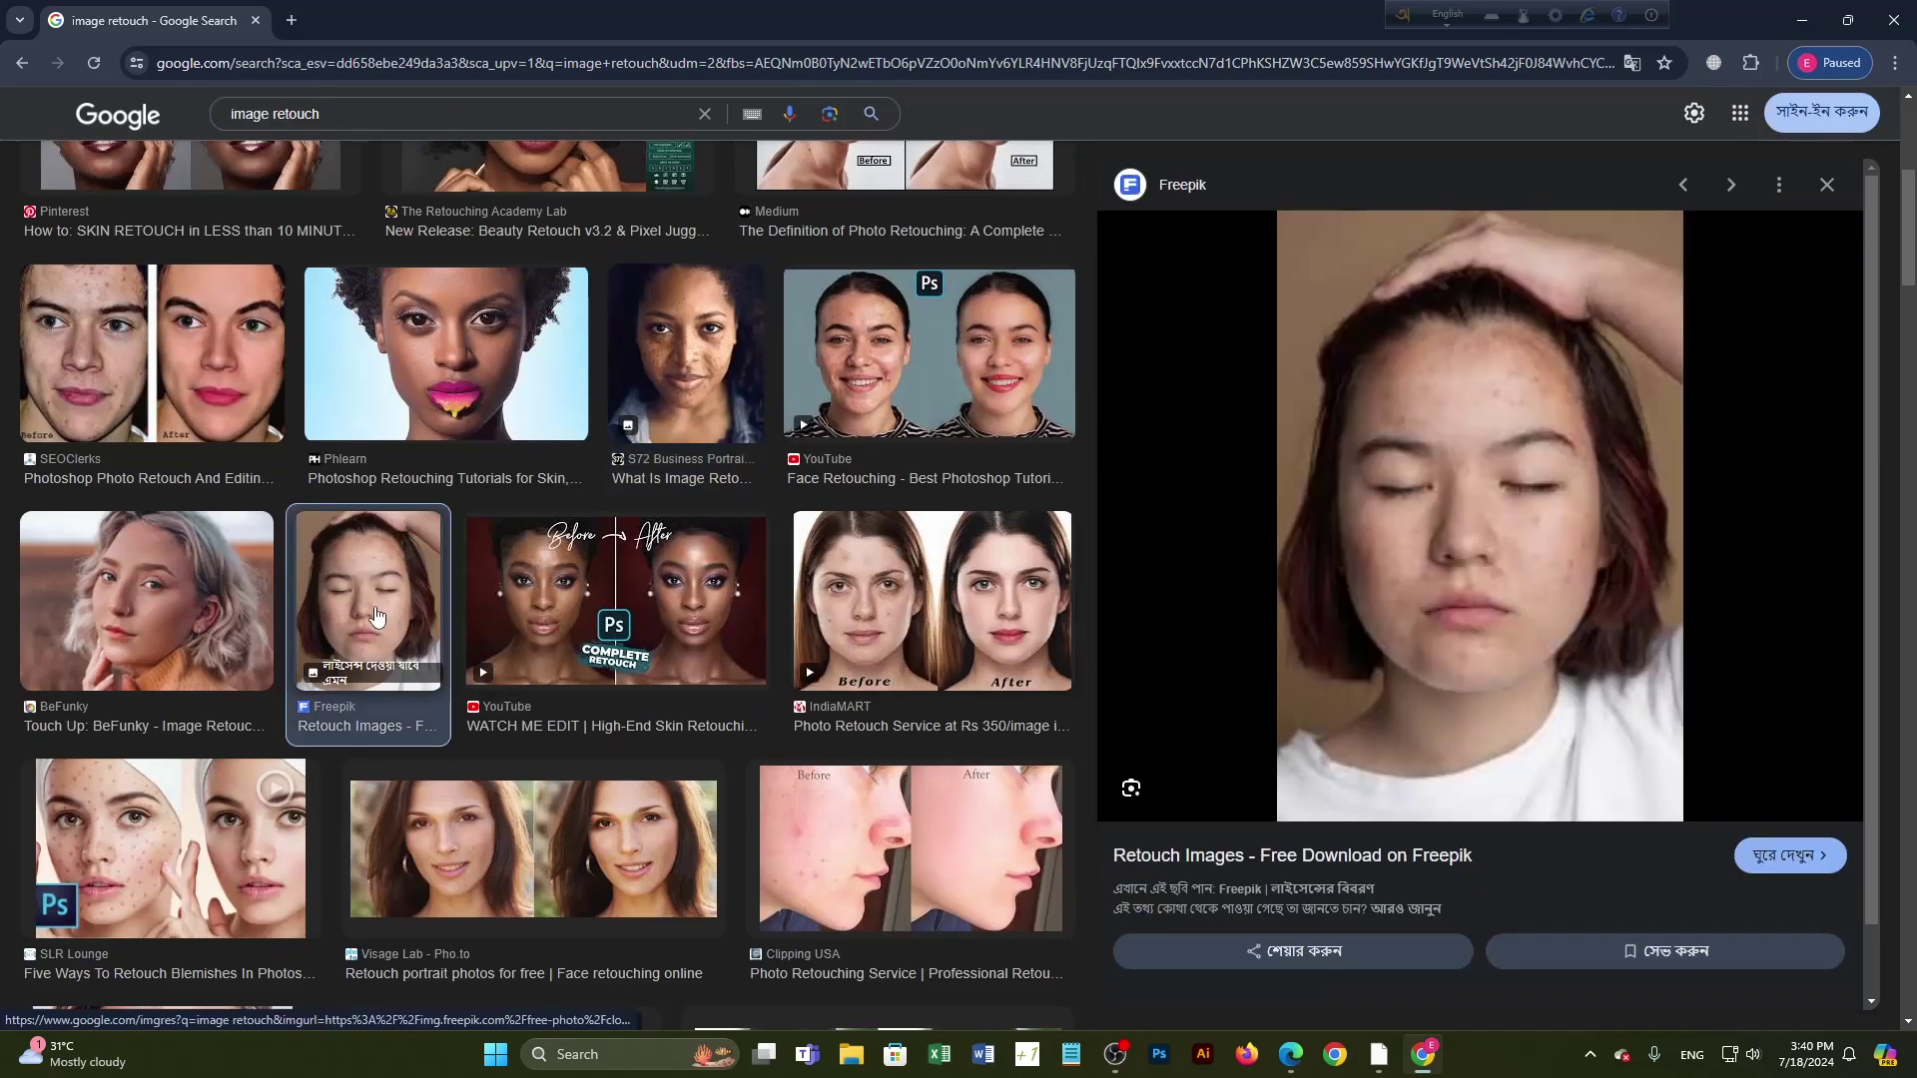
{"action": "right_click", "coordinate": [1464, 499]}
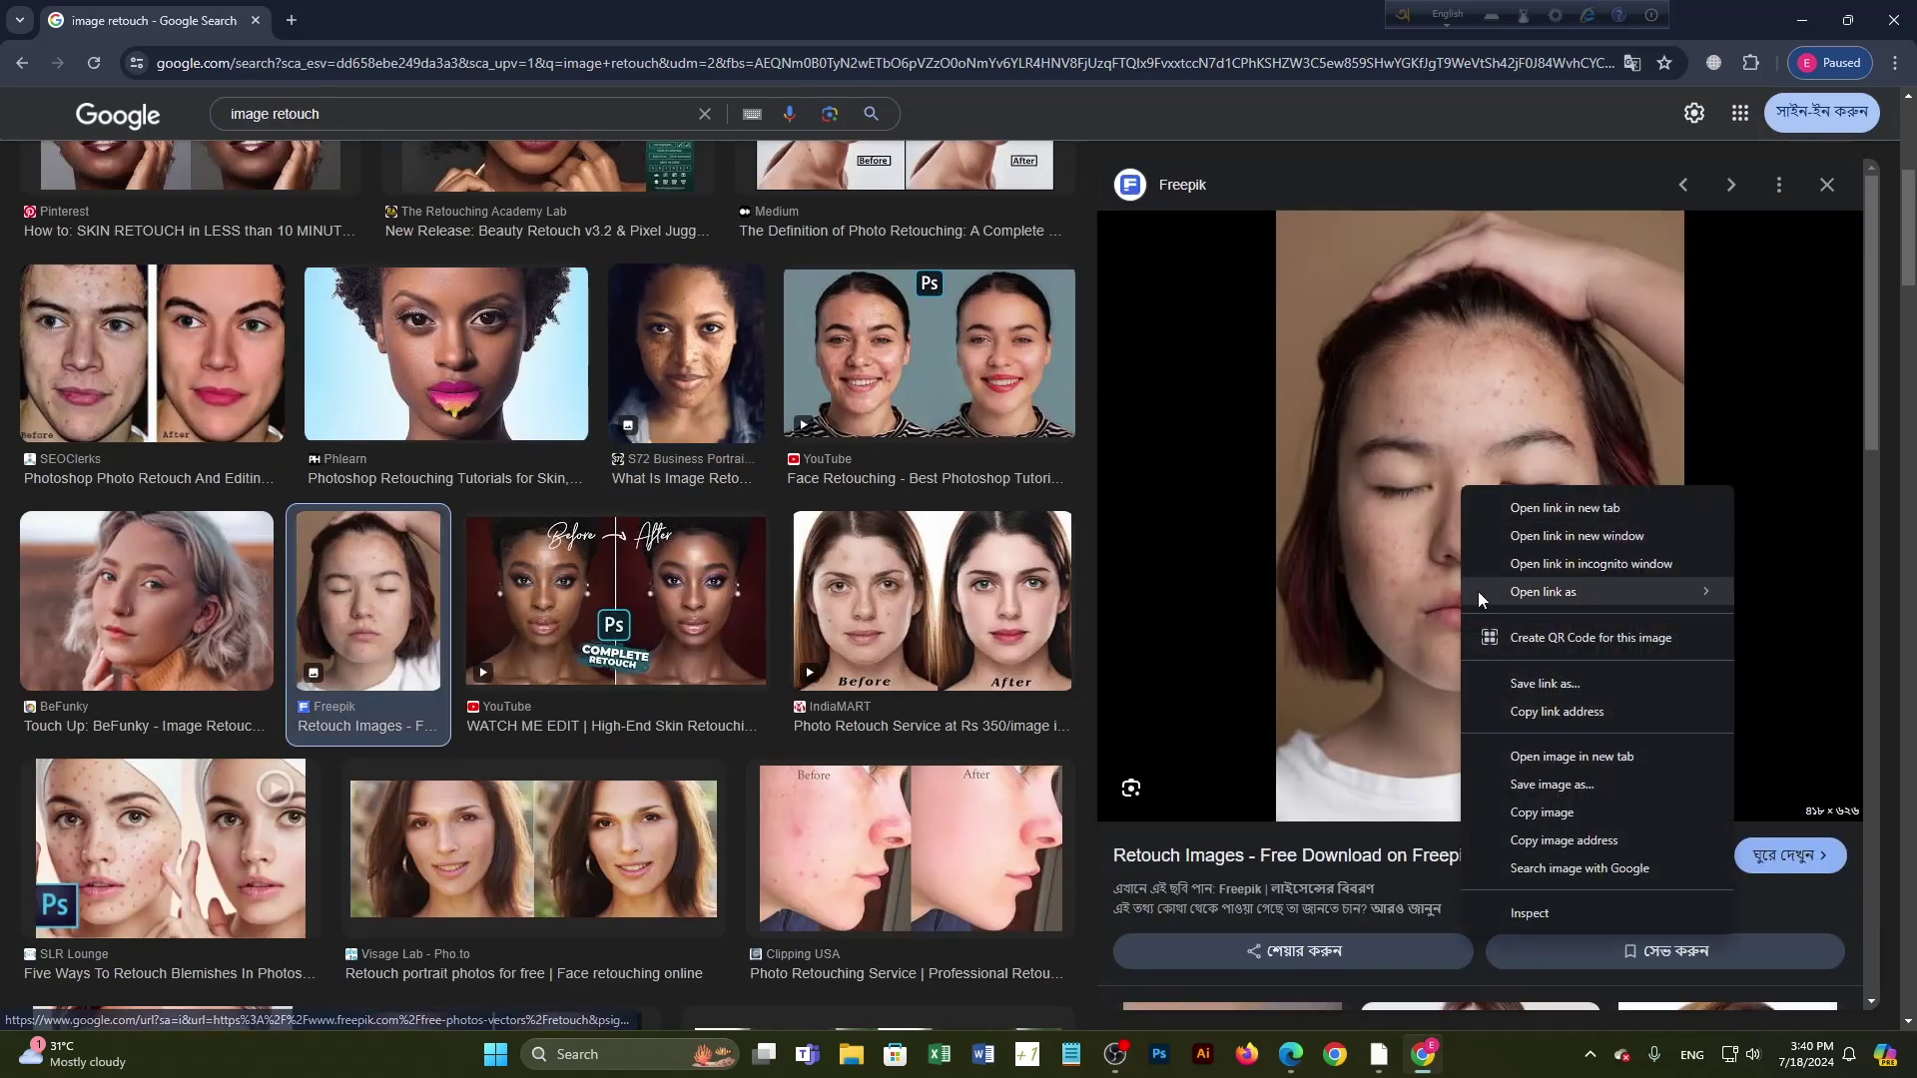
{"action": "left_click", "coordinate": [1643, 809]}
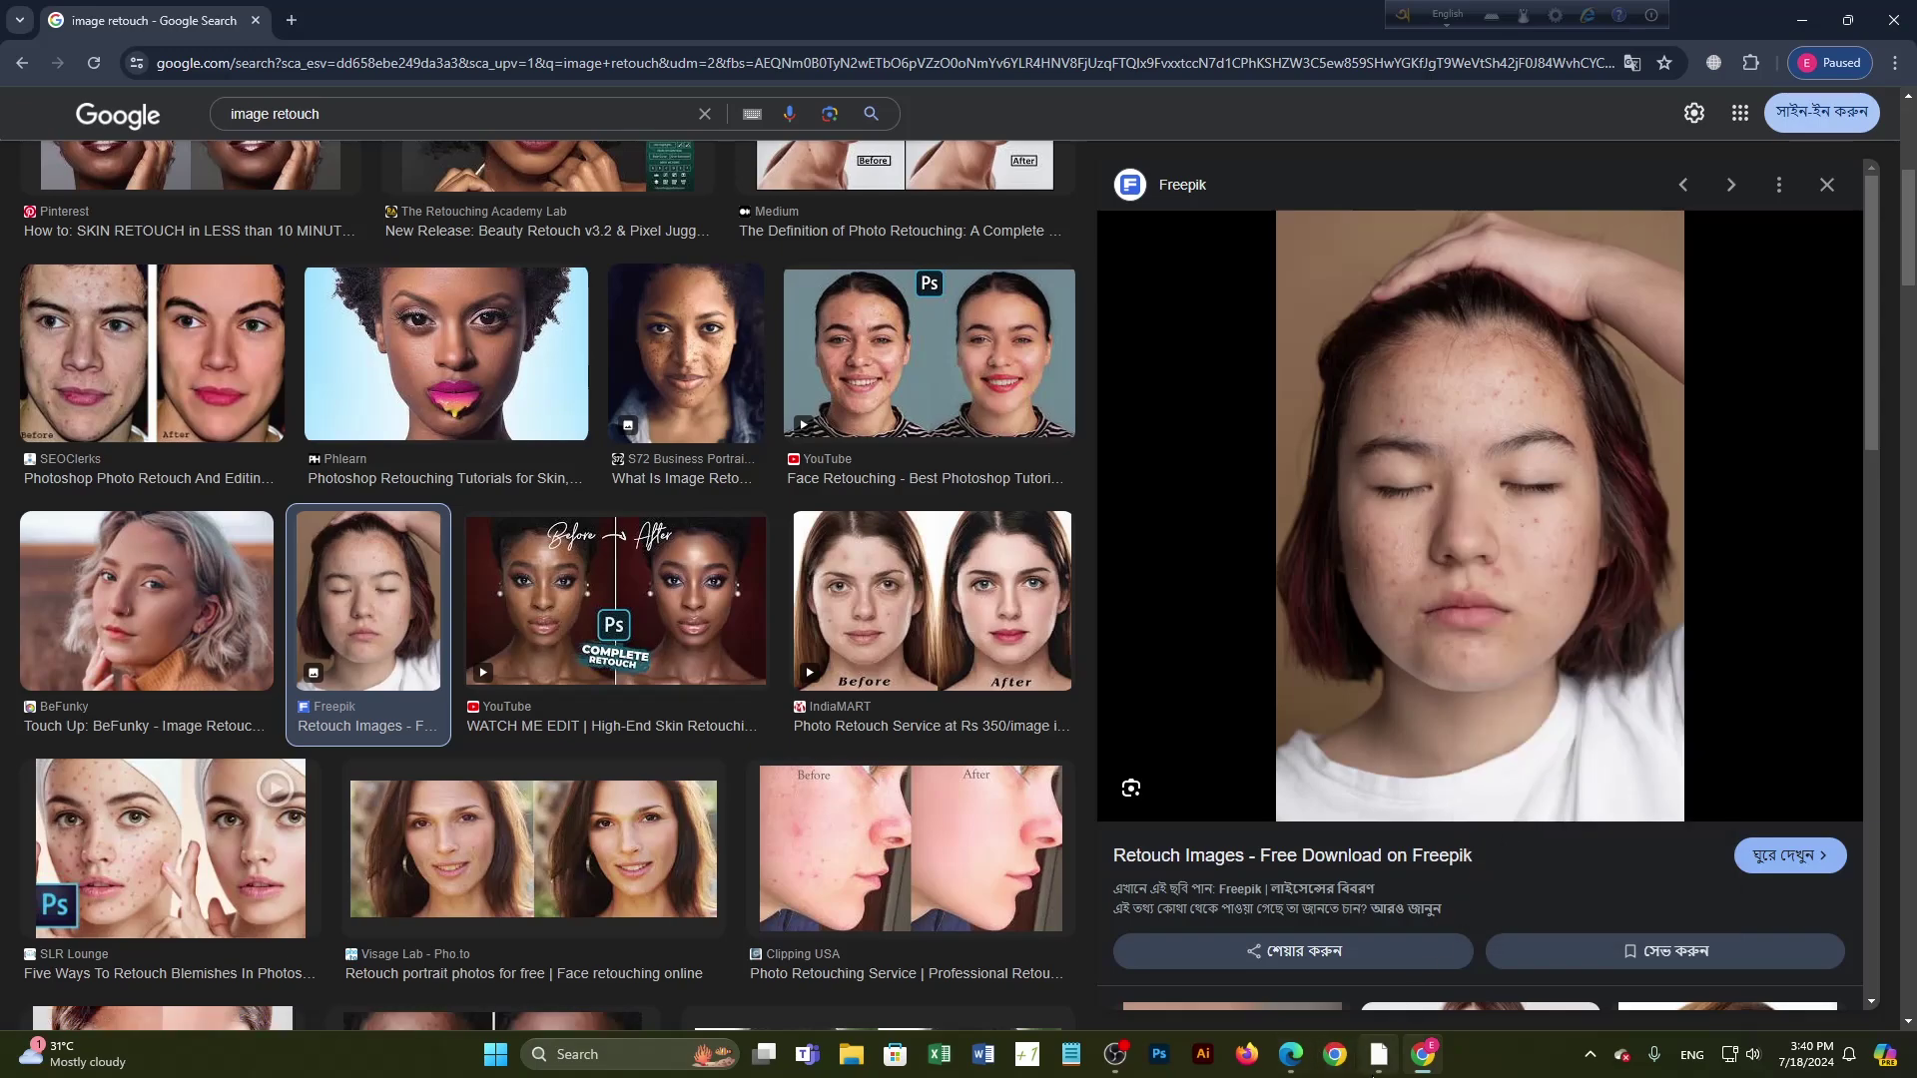
Step: Switch to Photoshop, create a new 418 × 626 pixel document from the Clipboard preset and paste the copied portrait
{"action": "left_click", "coordinate": [1378, 1056]}
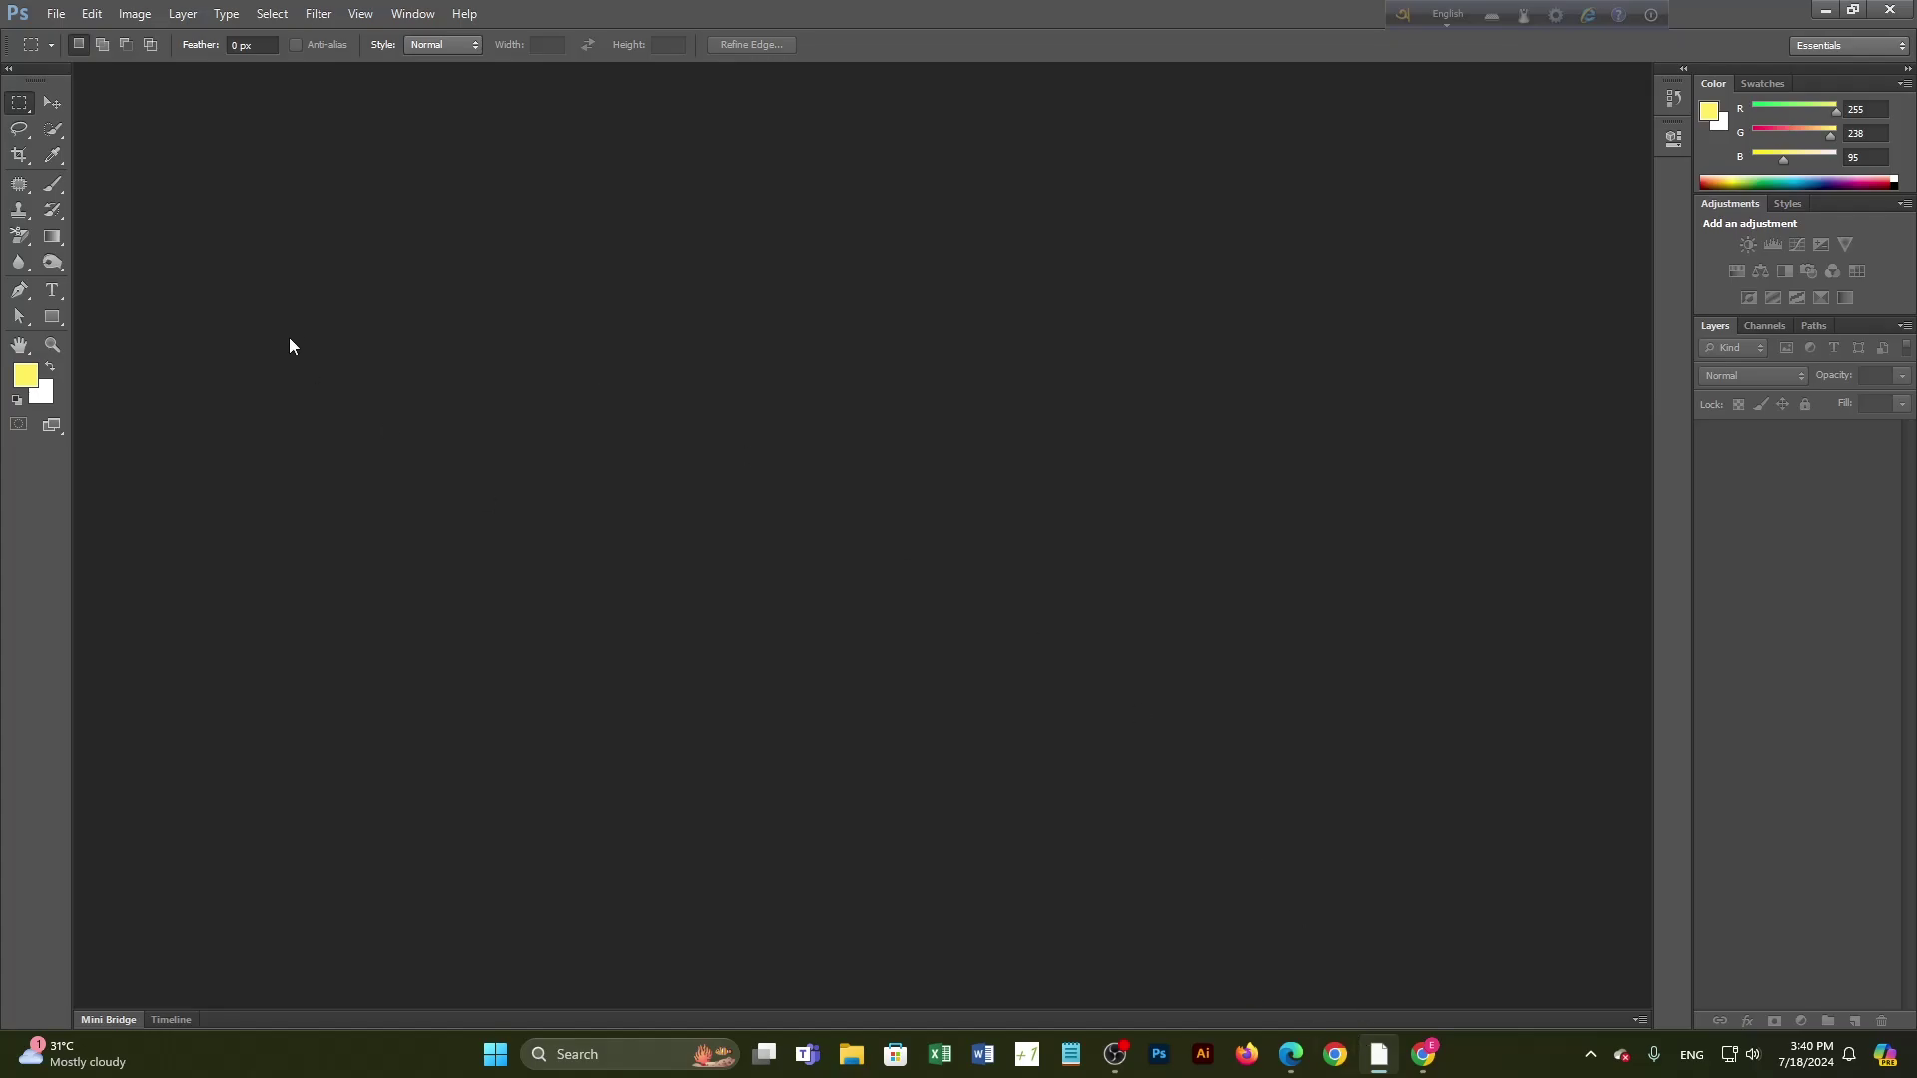
{"action": "left_click", "coordinate": [56, 13]}
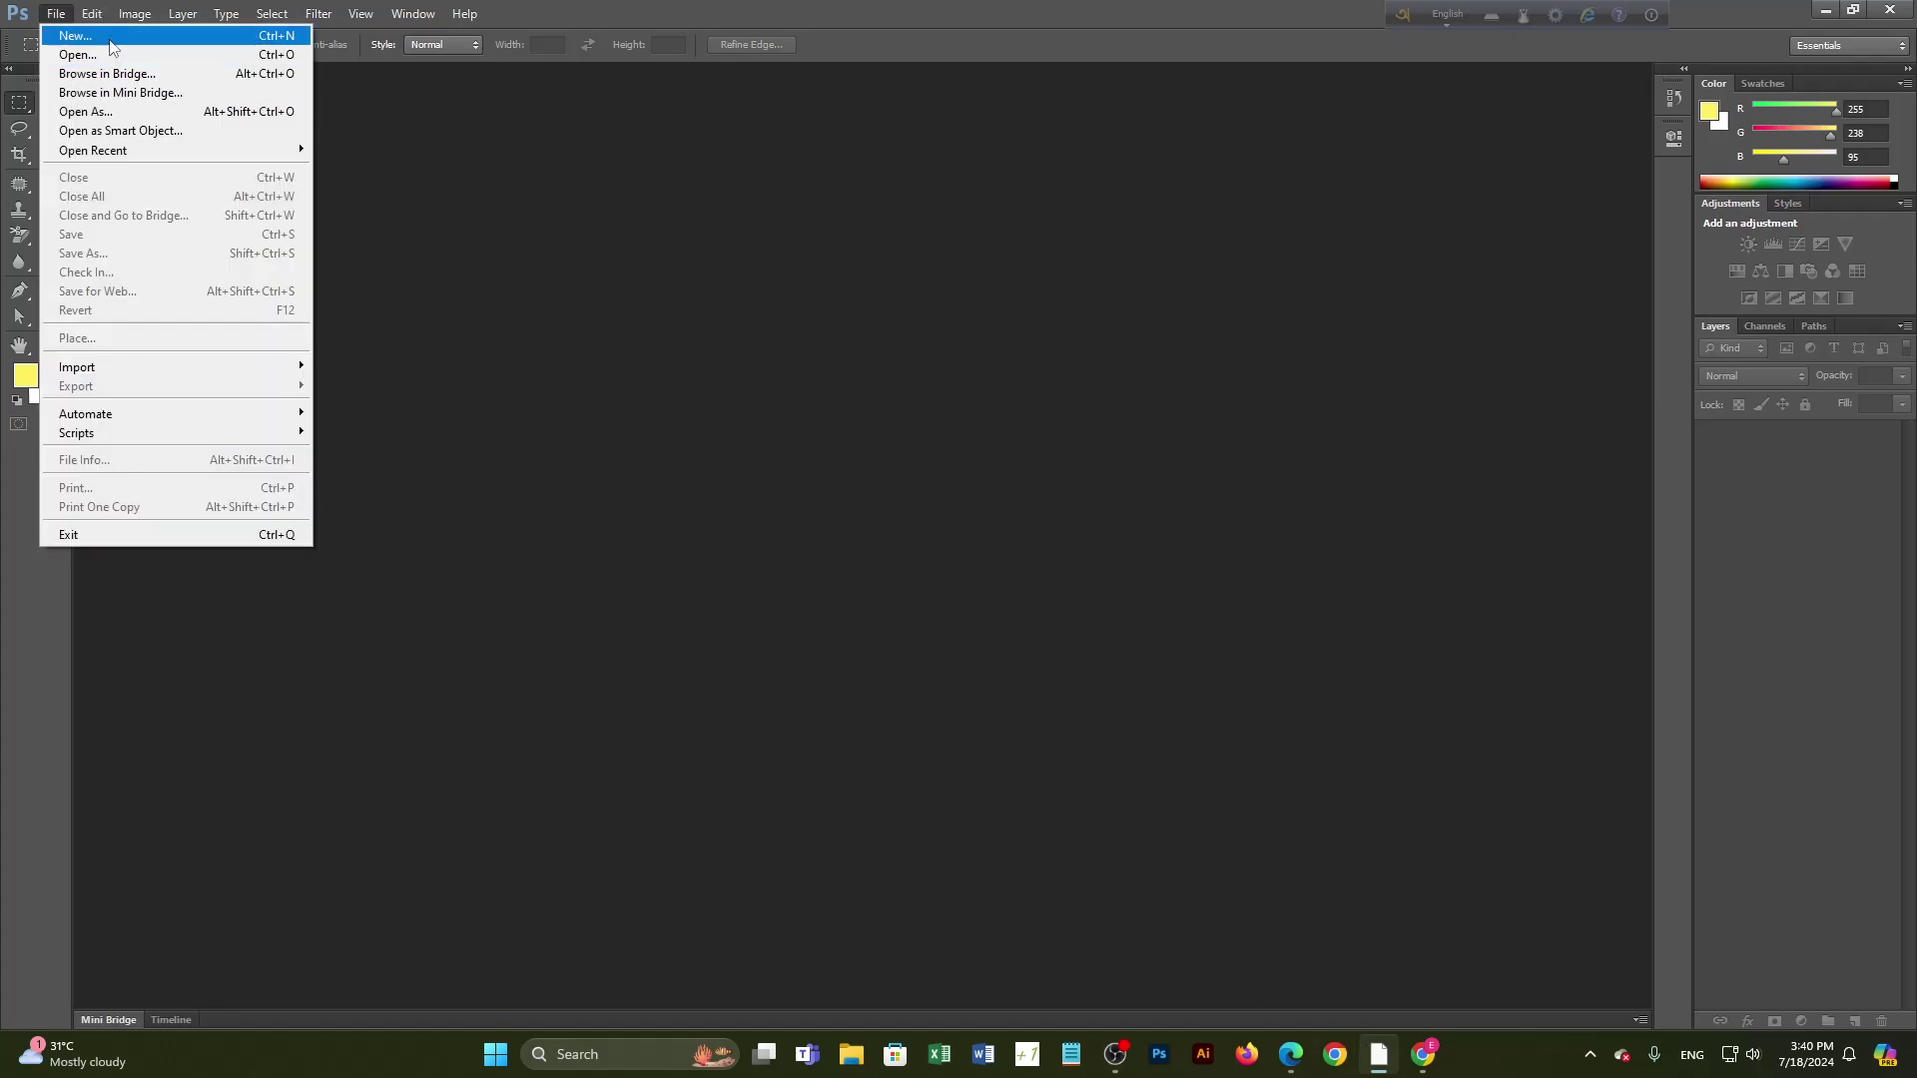
{"action": "left_click", "coordinate": [115, 35]}
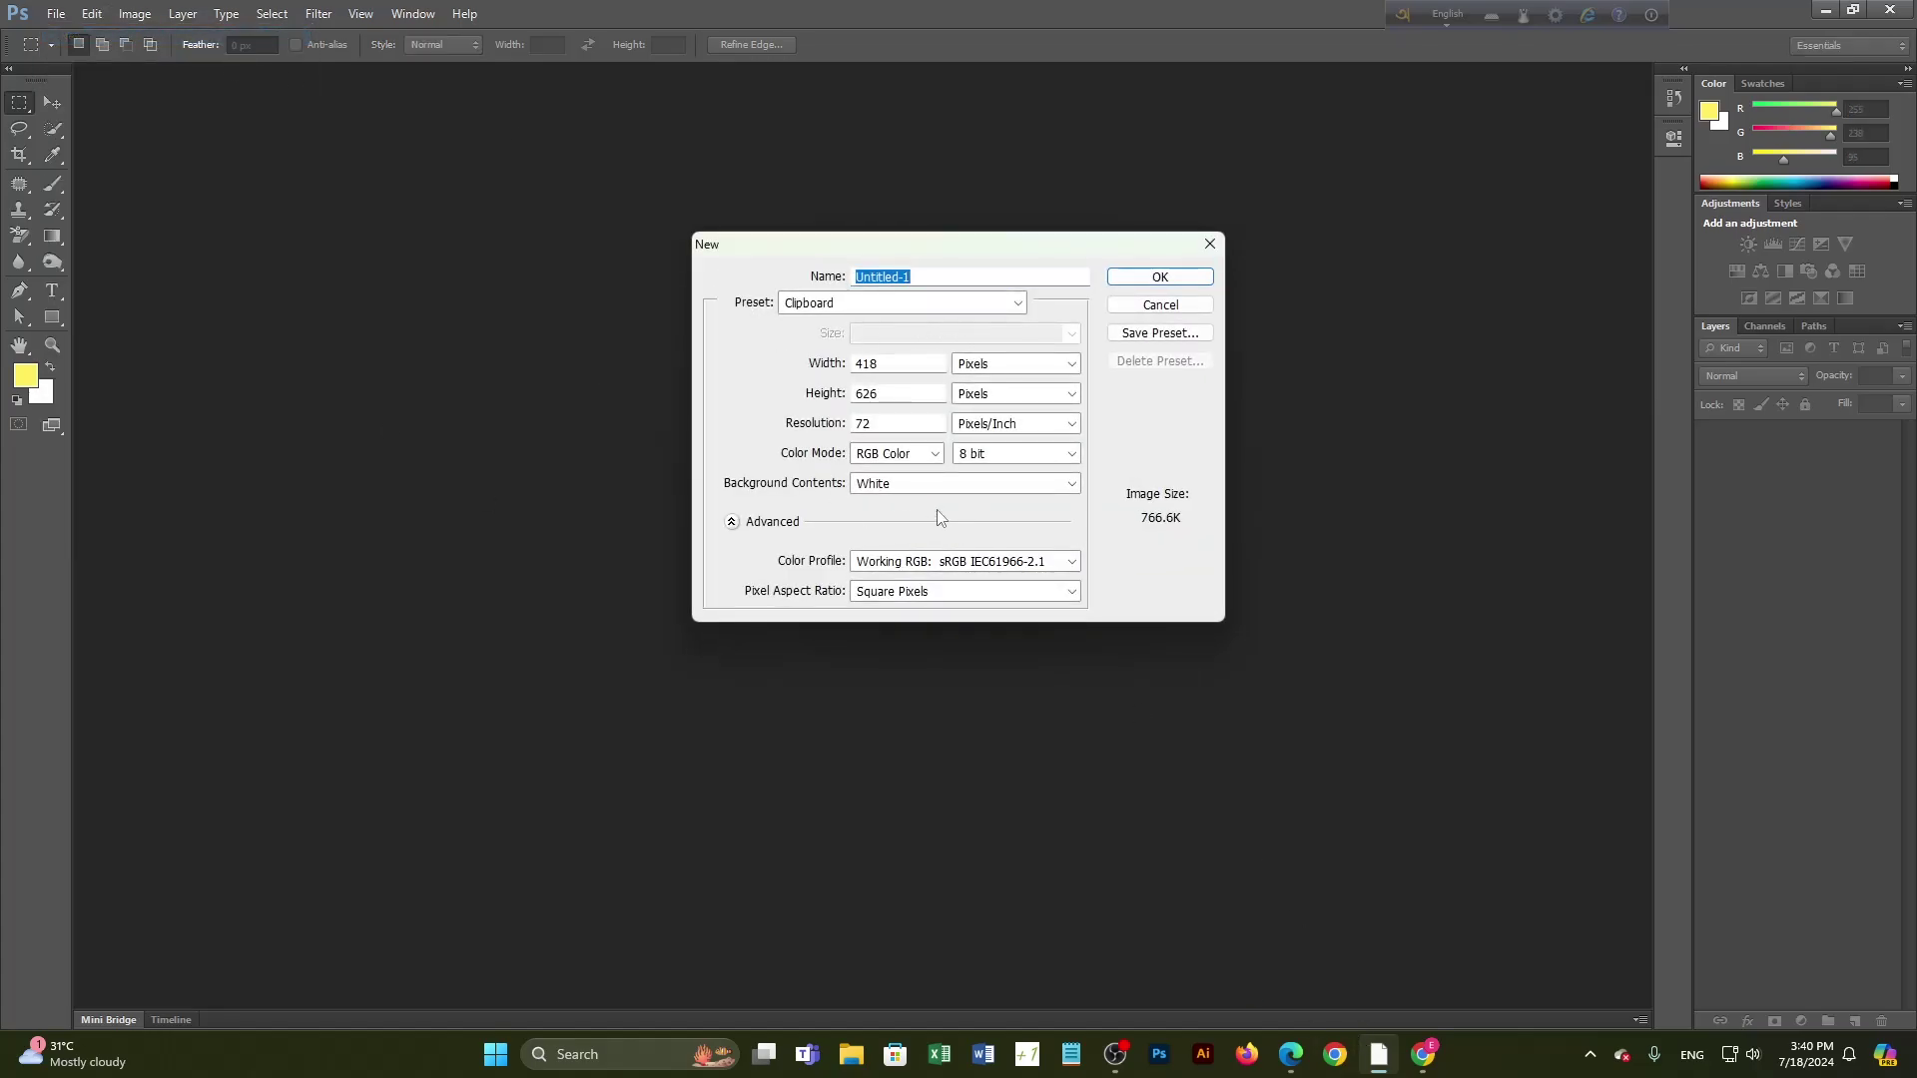
{"action": "left_click", "coordinate": [1159, 277]}
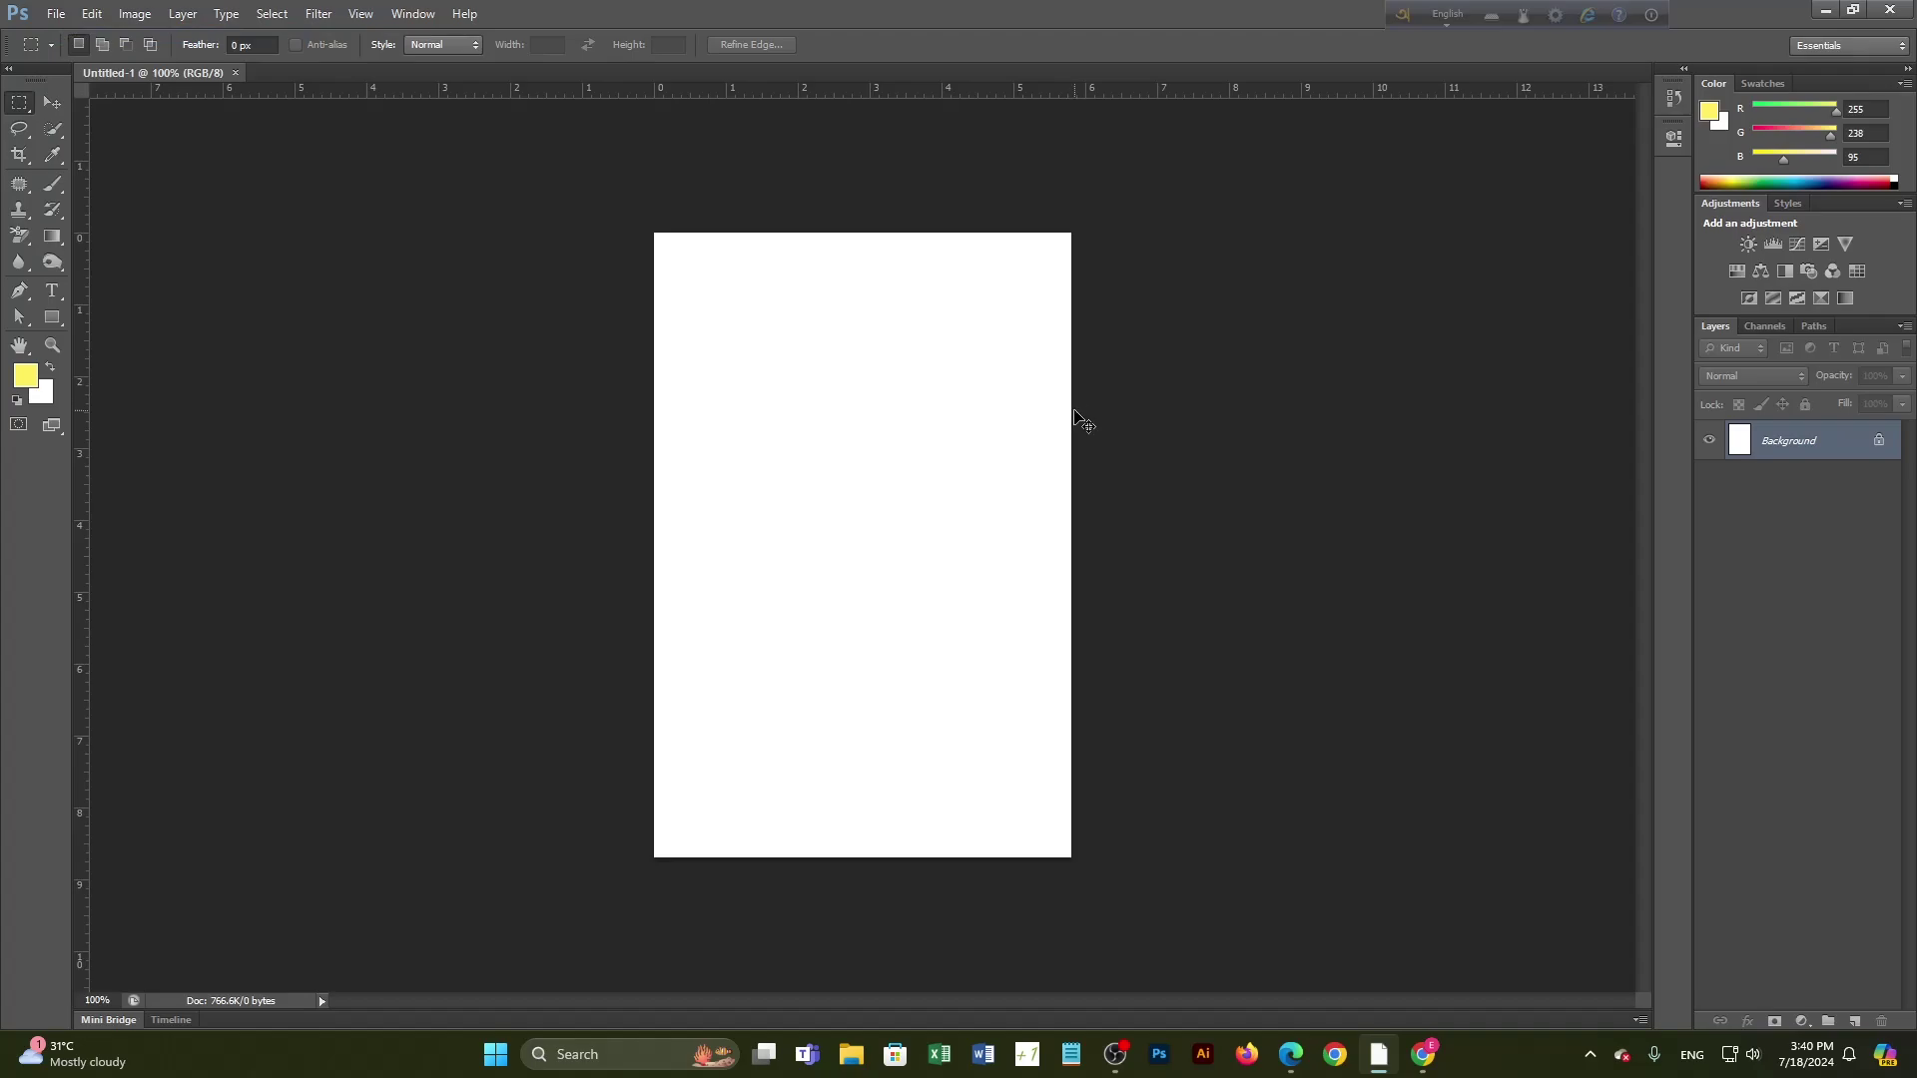
{"action": "key", "text": "ctrl+v"}
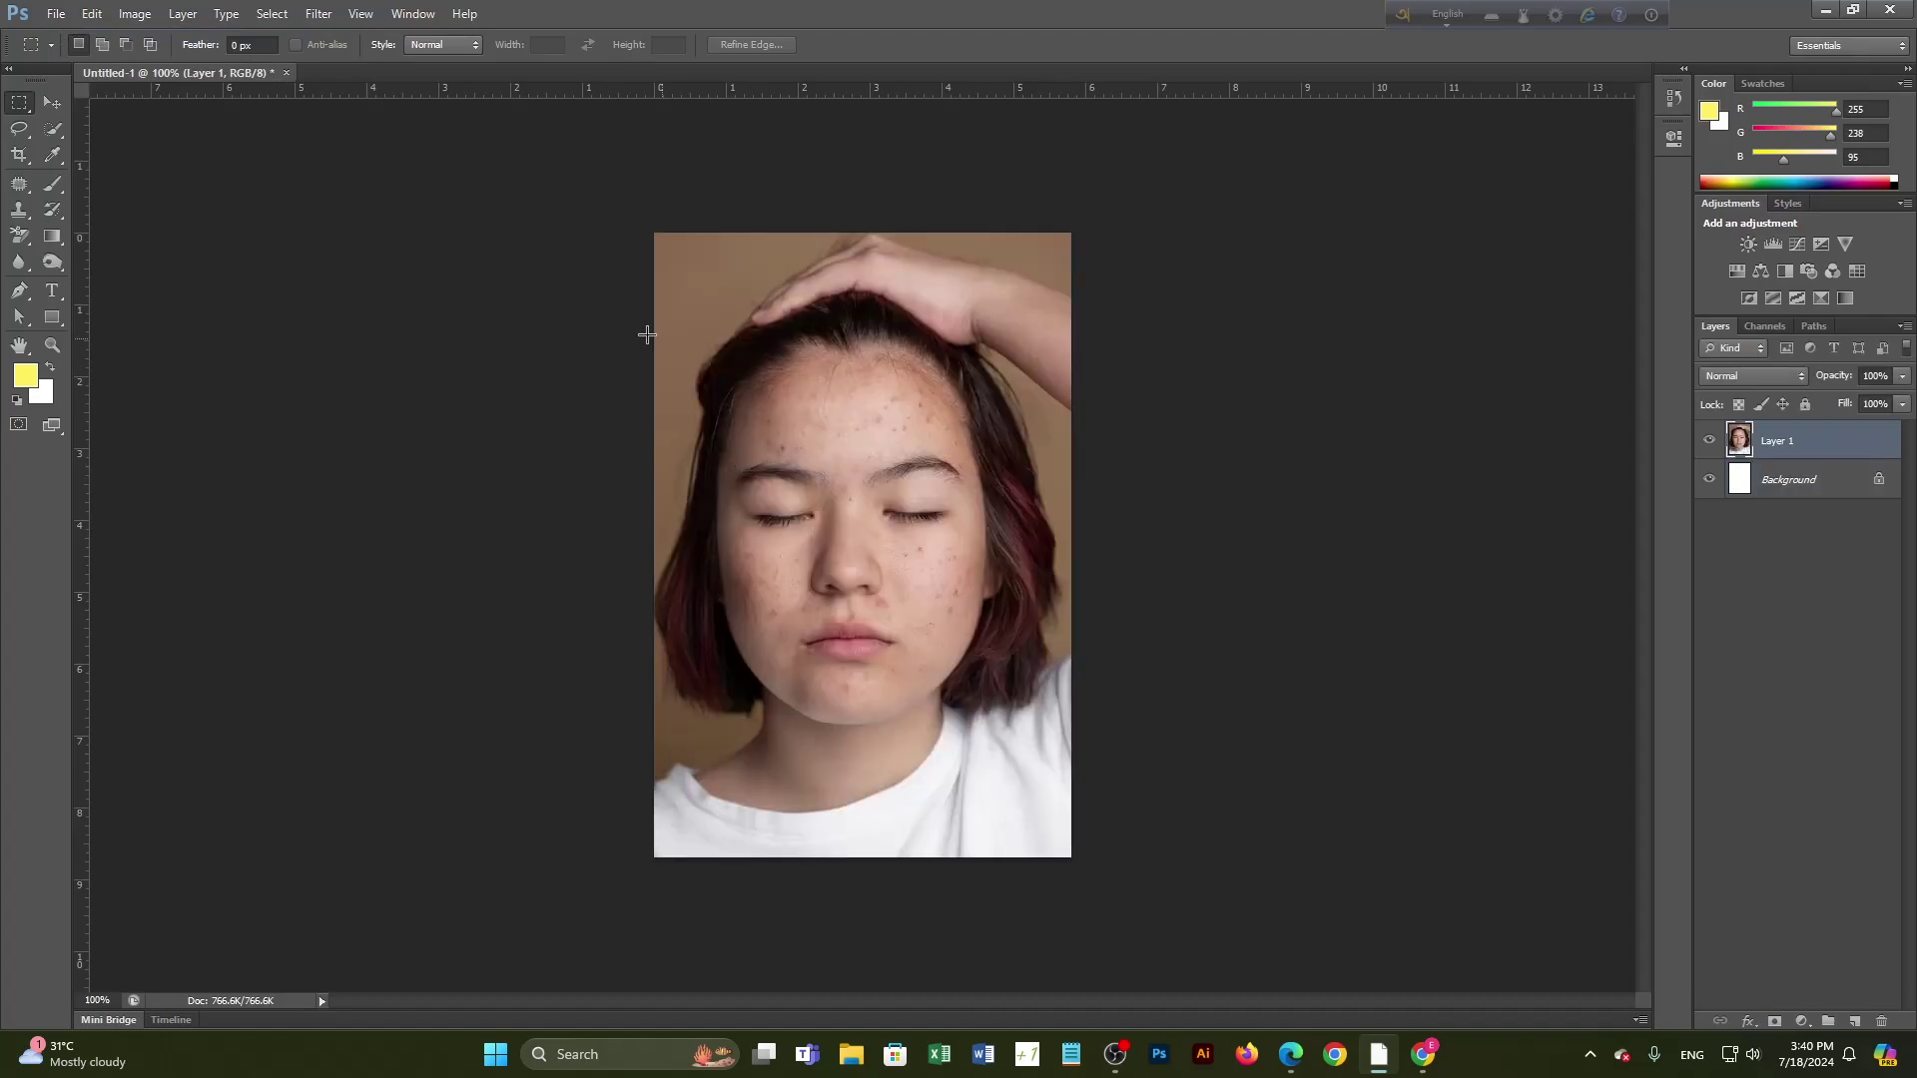
Step: Examine the blemishes on the forehead and cheeks up close, marking areas with temporary rectangular selections
{"action": "left_click", "coordinate": [52, 103]}
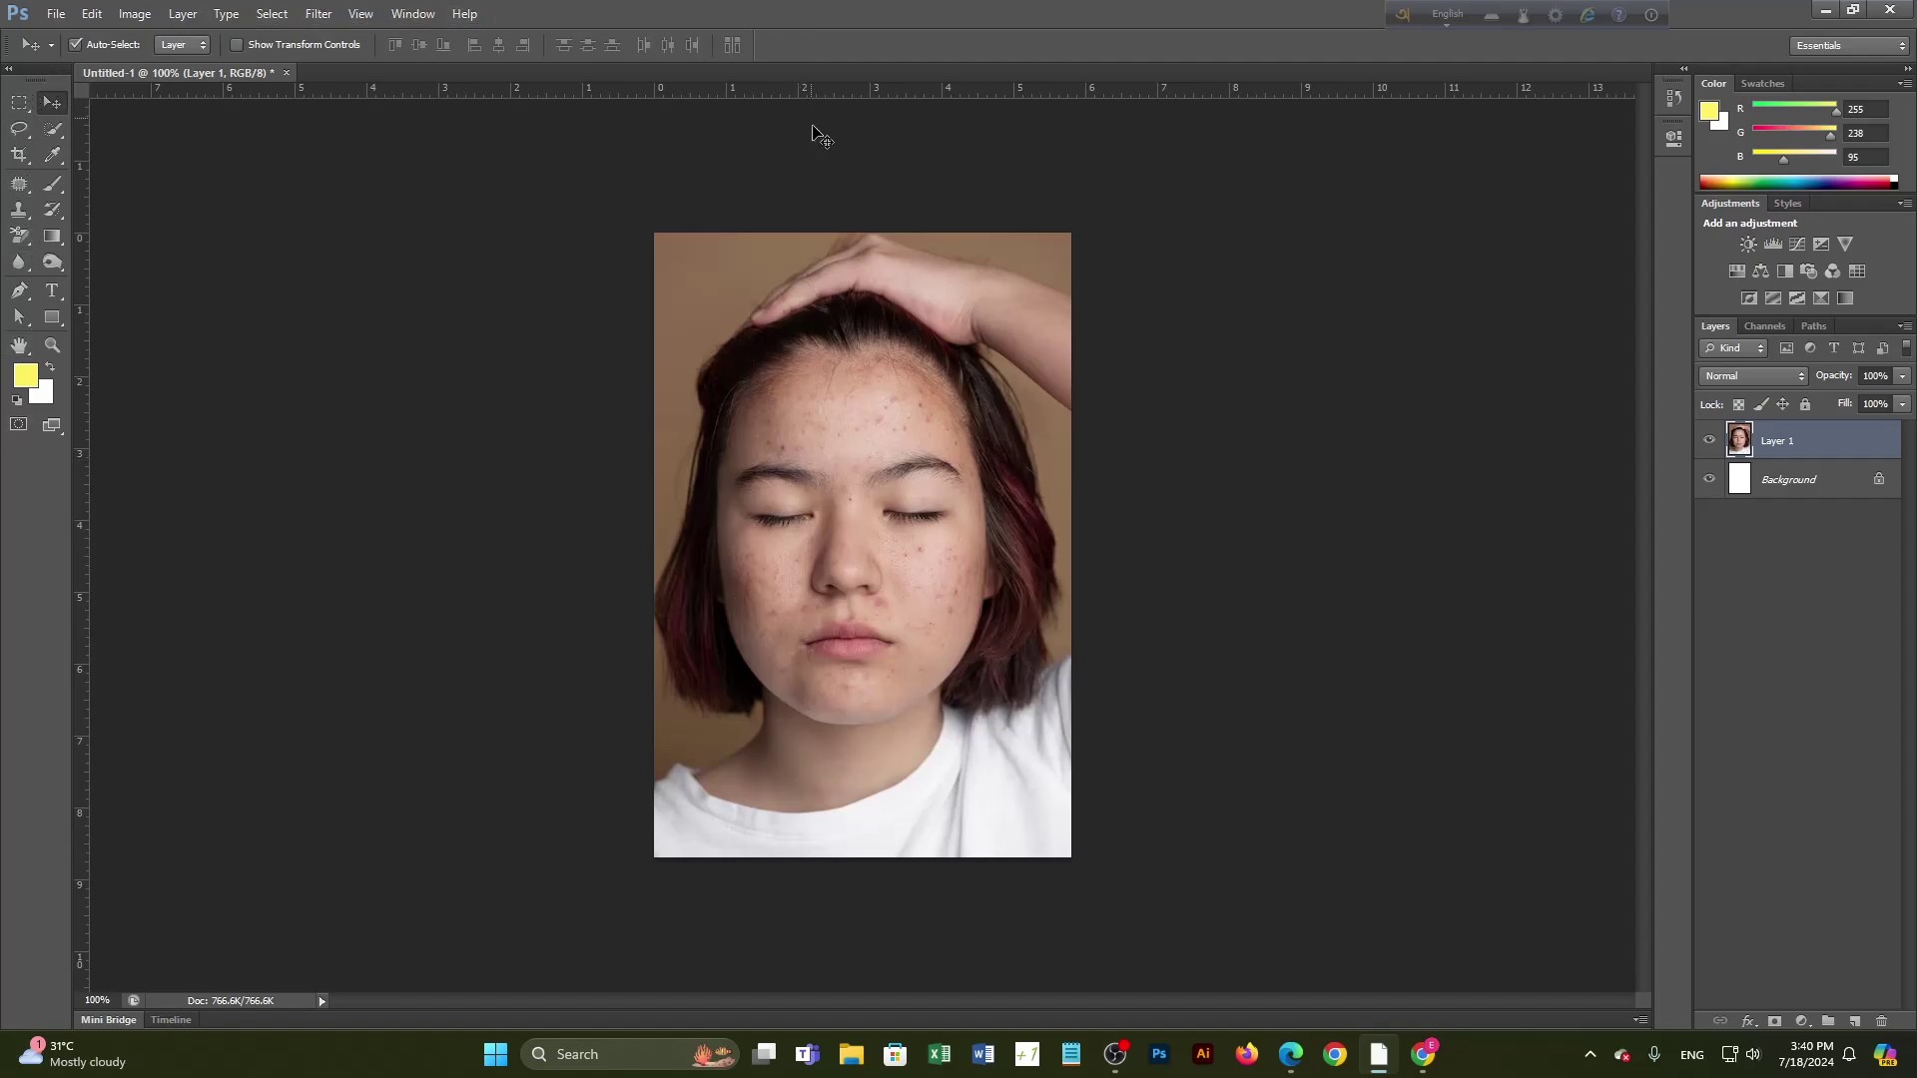
{"action": "scroll", "coordinate": [886, 627], "scroll_direction": "up", "scroll_amount": 5}
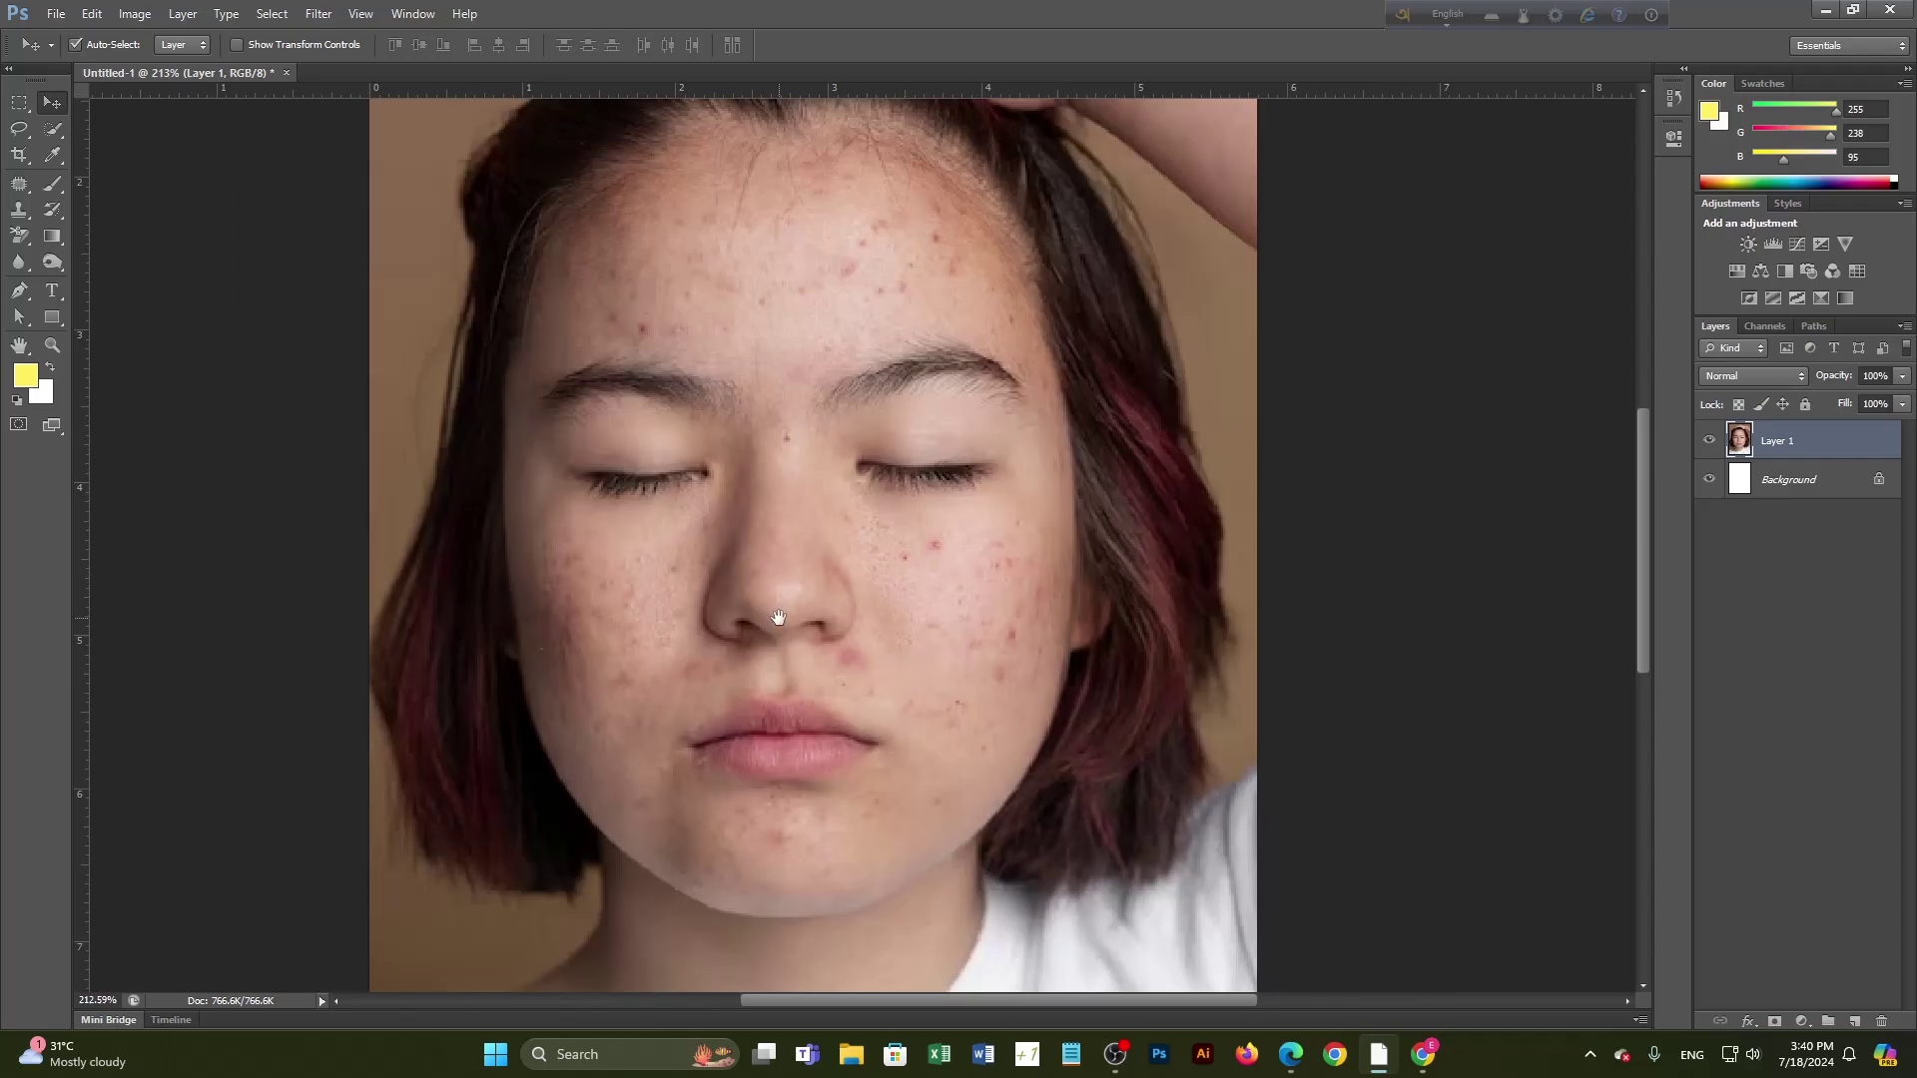
{"action": "left_click_drag", "start_coordinate": [778, 617], "coordinate": [1029, 667]}
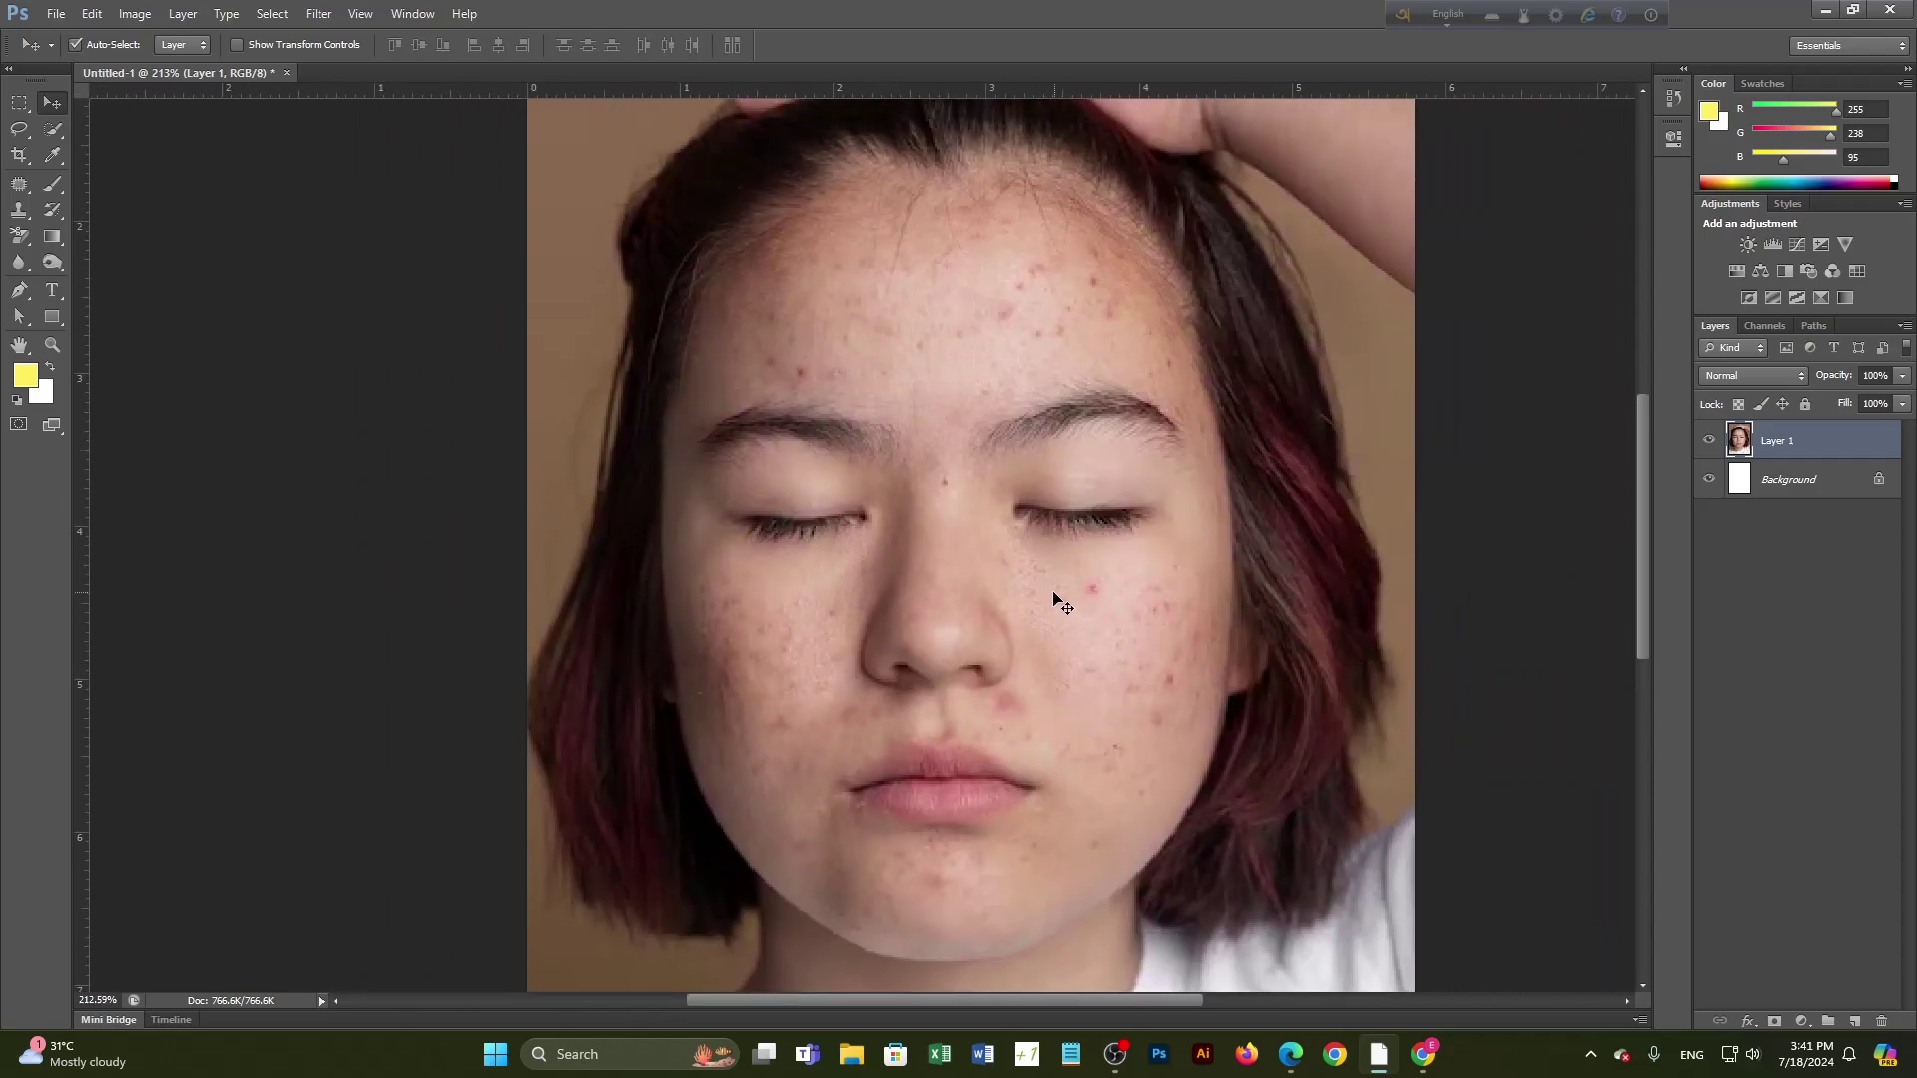
{"action": "left_click", "coordinate": [20, 102]}
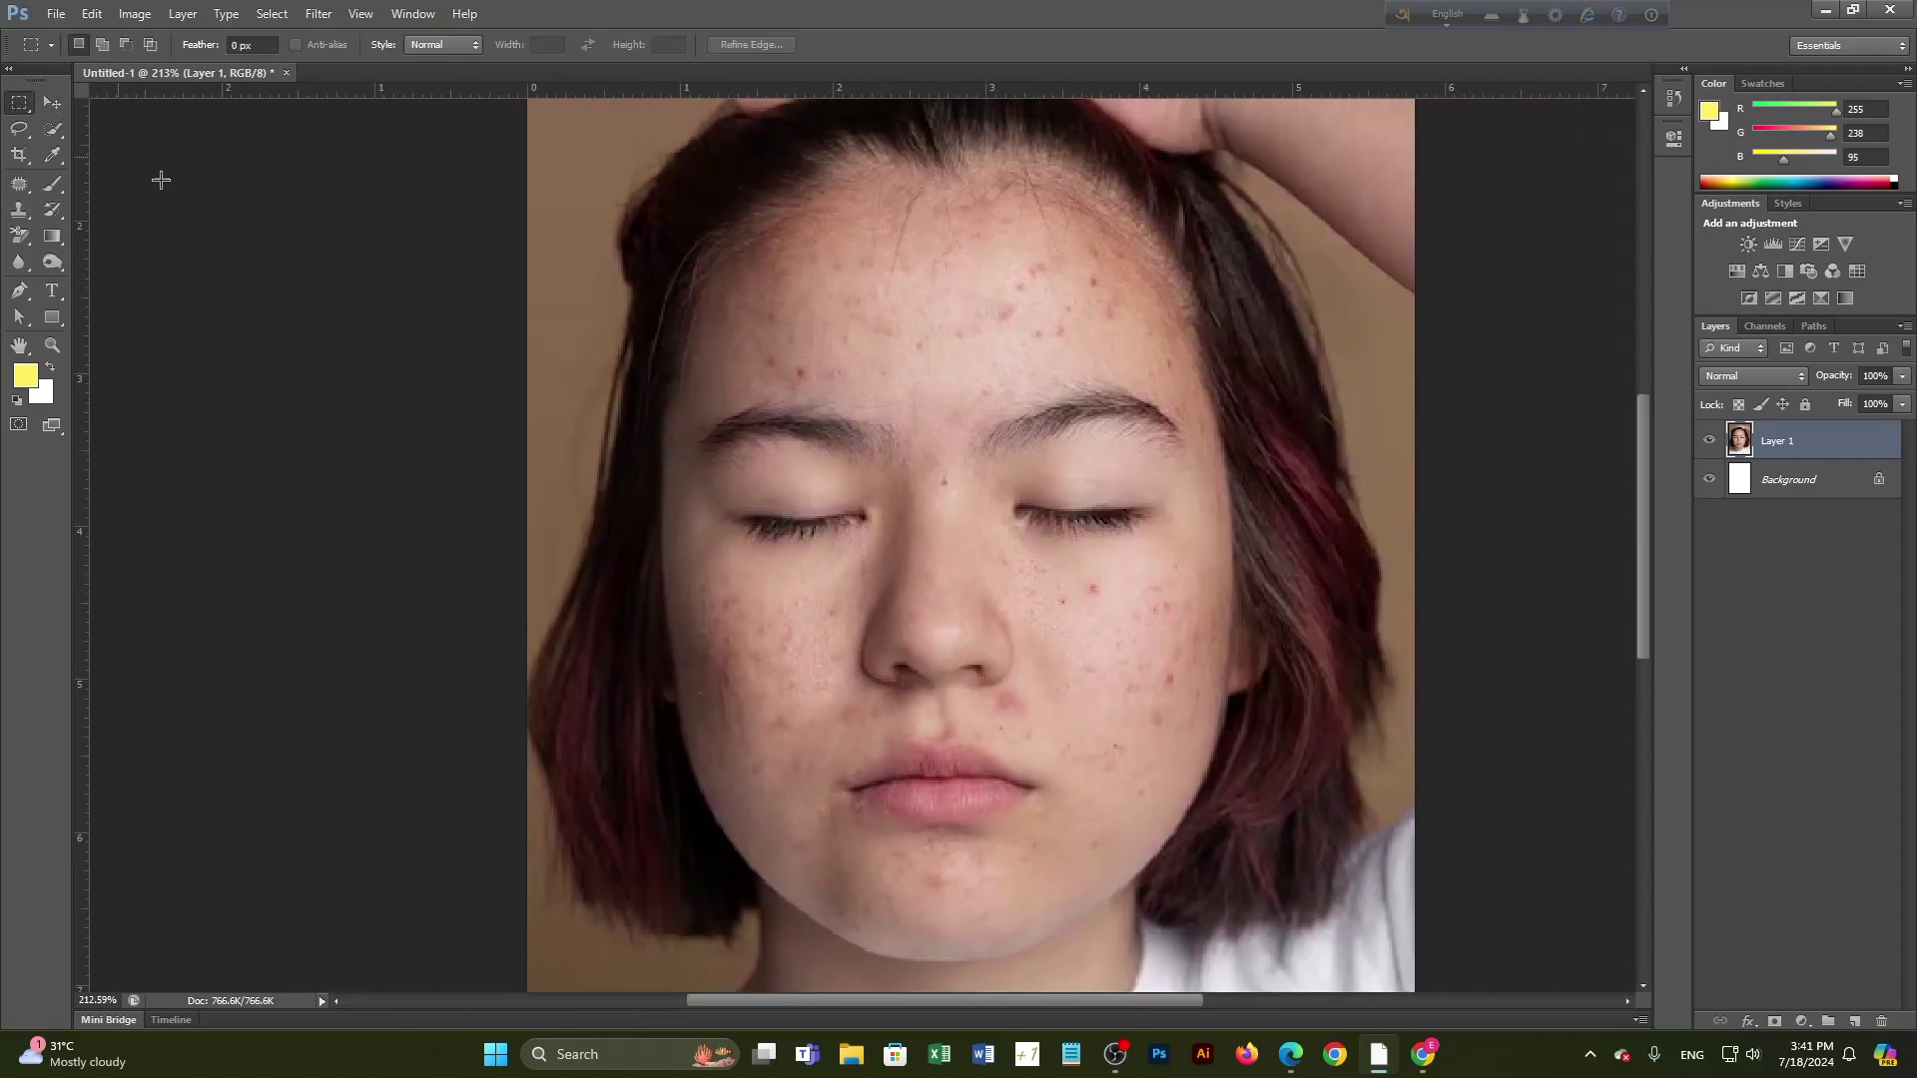
{"action": "mouse_move", "coordinate": [1038, 576]}
{"action": "left_mouse_down"}
{"action": "mouse_move", "coordinate": [1142, 647]}
{"action": "mouse_move", "coordinate": [1083, 295]}
{"action": "left_mouse_up"}
{"action": "left_click_drag", "start_coordinate": [716, 577], "coordinate": [834, 638]}
{"action": "left_click", "coordinate": [997, 689]}
{"action": "left_click_drag", "start_coordinate": [1156, 661], "coordinate": [1206, 707]}
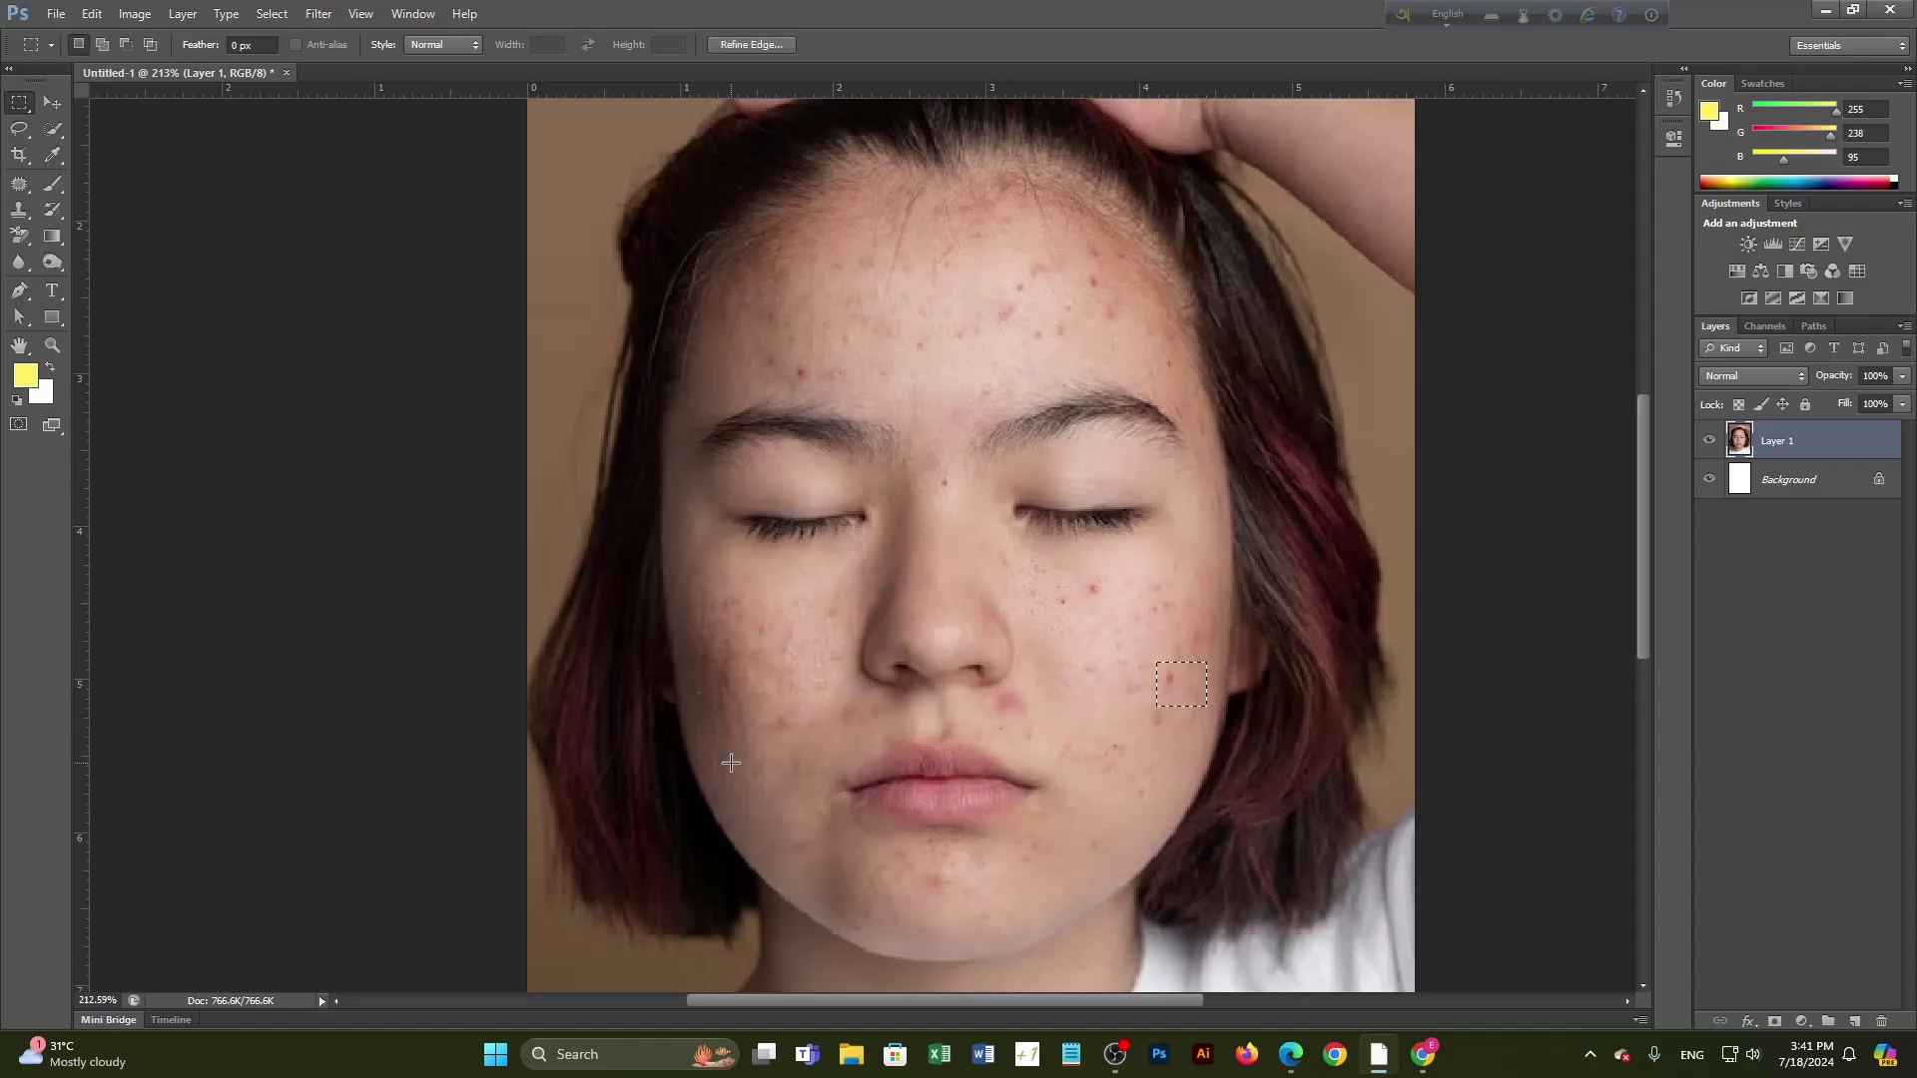
{"action": "key", "text": "ctrl+d"}
{"action": "left_click", "coordinate": [52, 104]}
{"action": "left_click", "coordinate": [345, 308]}
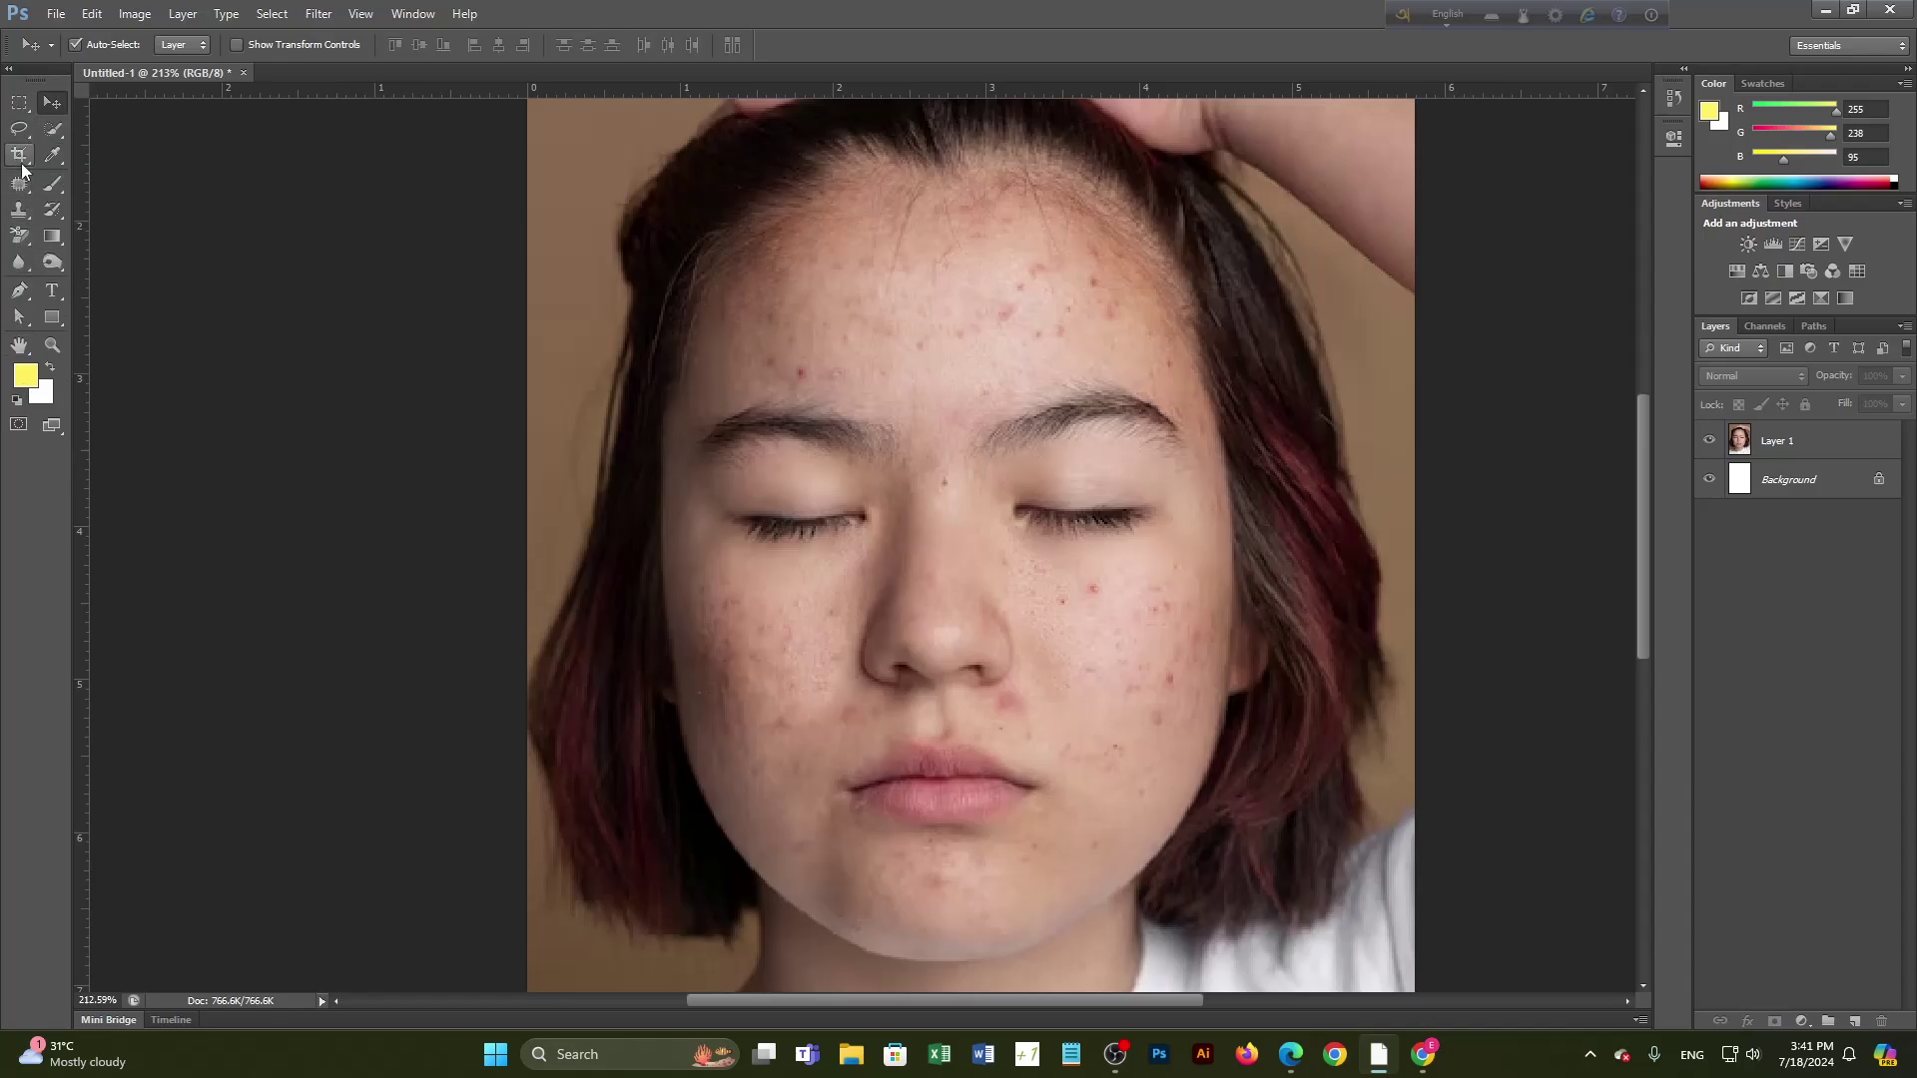
Step: Look through the Patch, Brush, Clone Stamp, History Brush and Blur tools along with their variants
{"action": "left_click", "coordinate": [23, 196]}
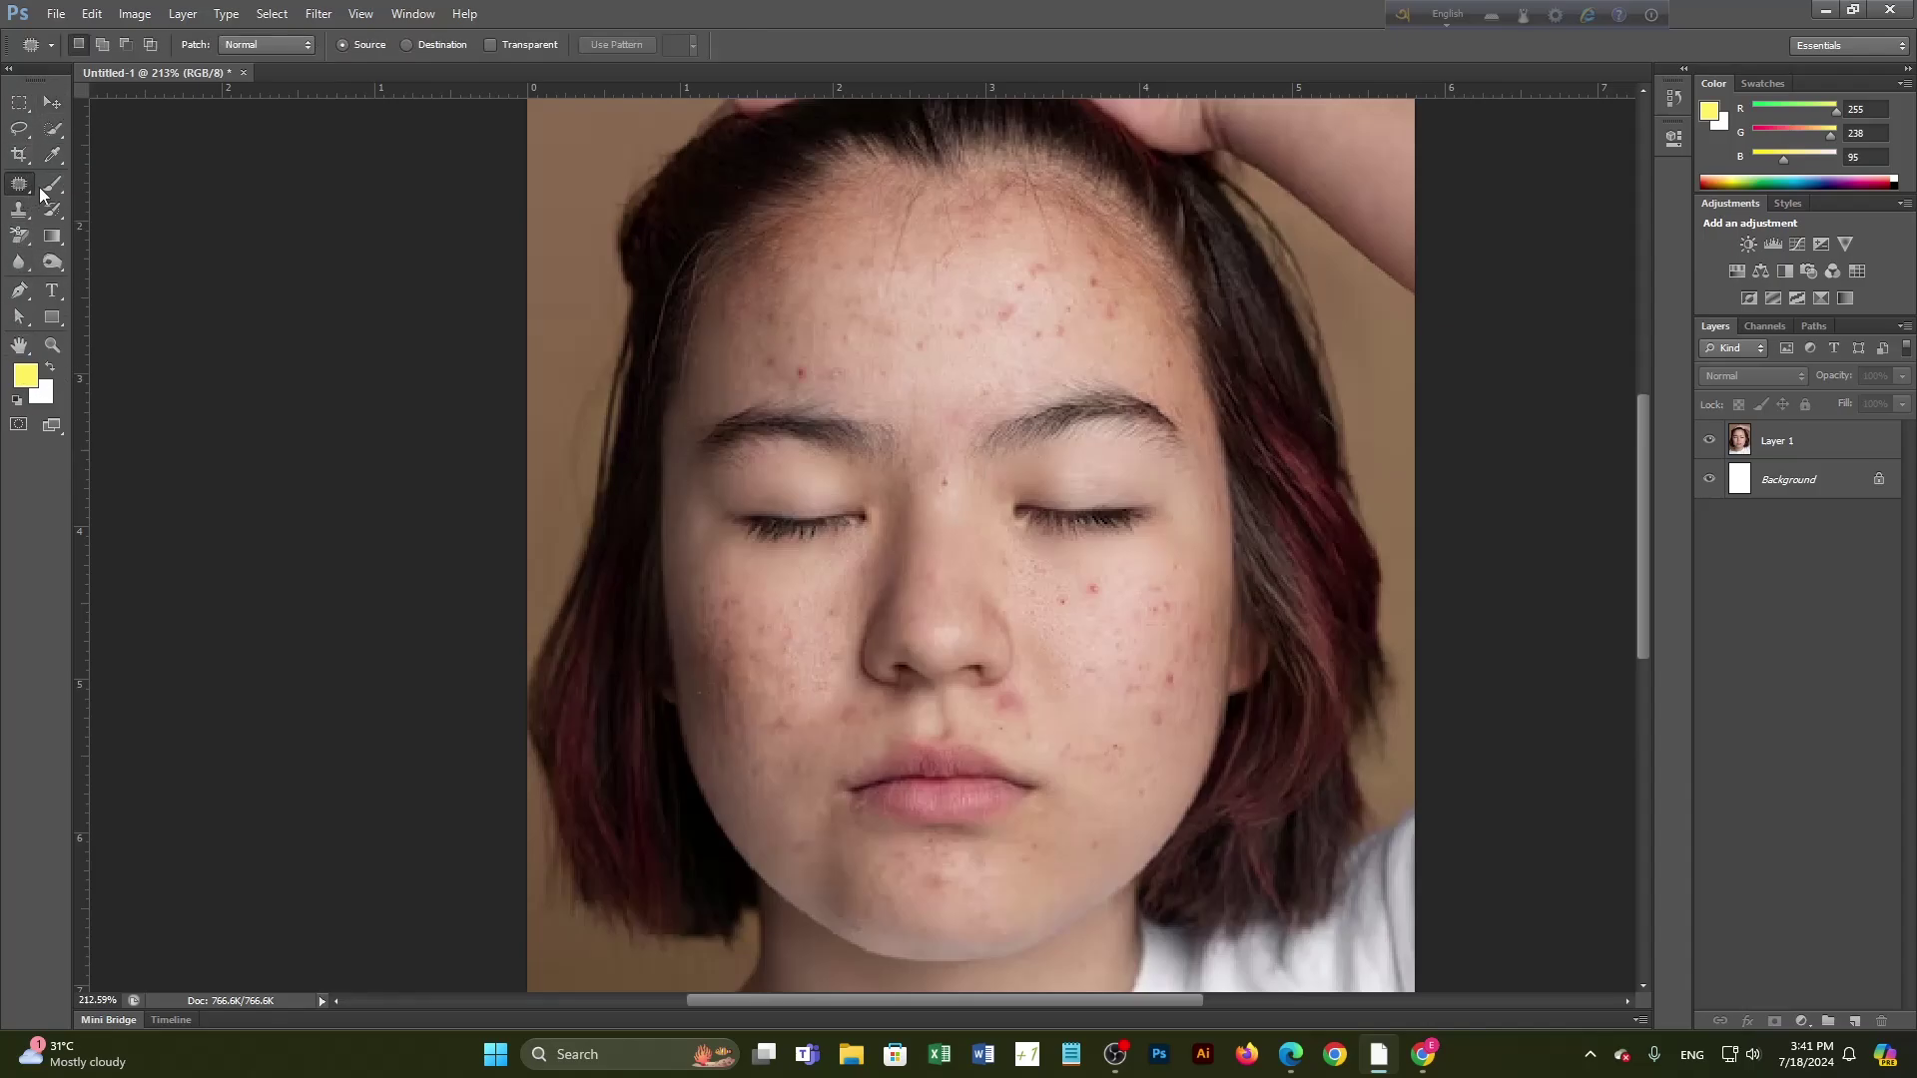
{"action": "left_click", "coordinate": [53, 185]}
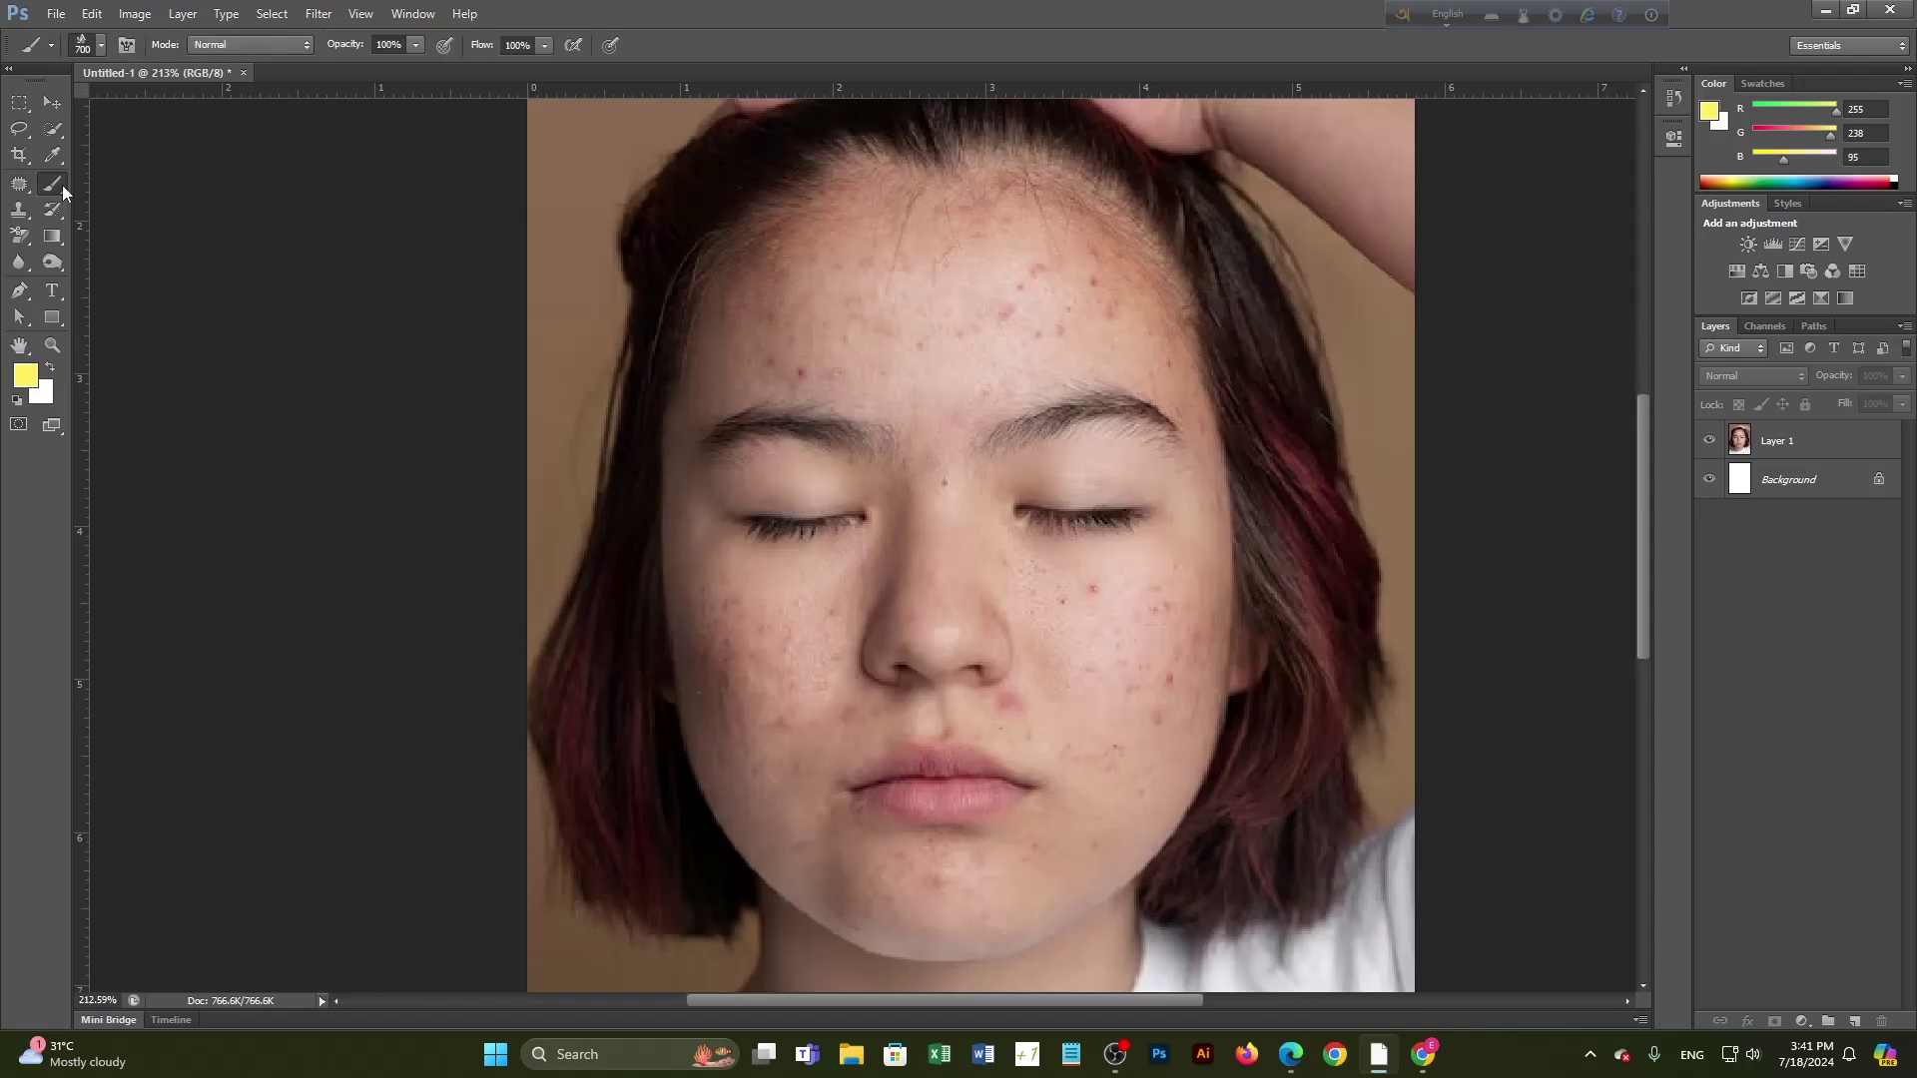
{"action": "left_click", "coordinate": [22, 214]}
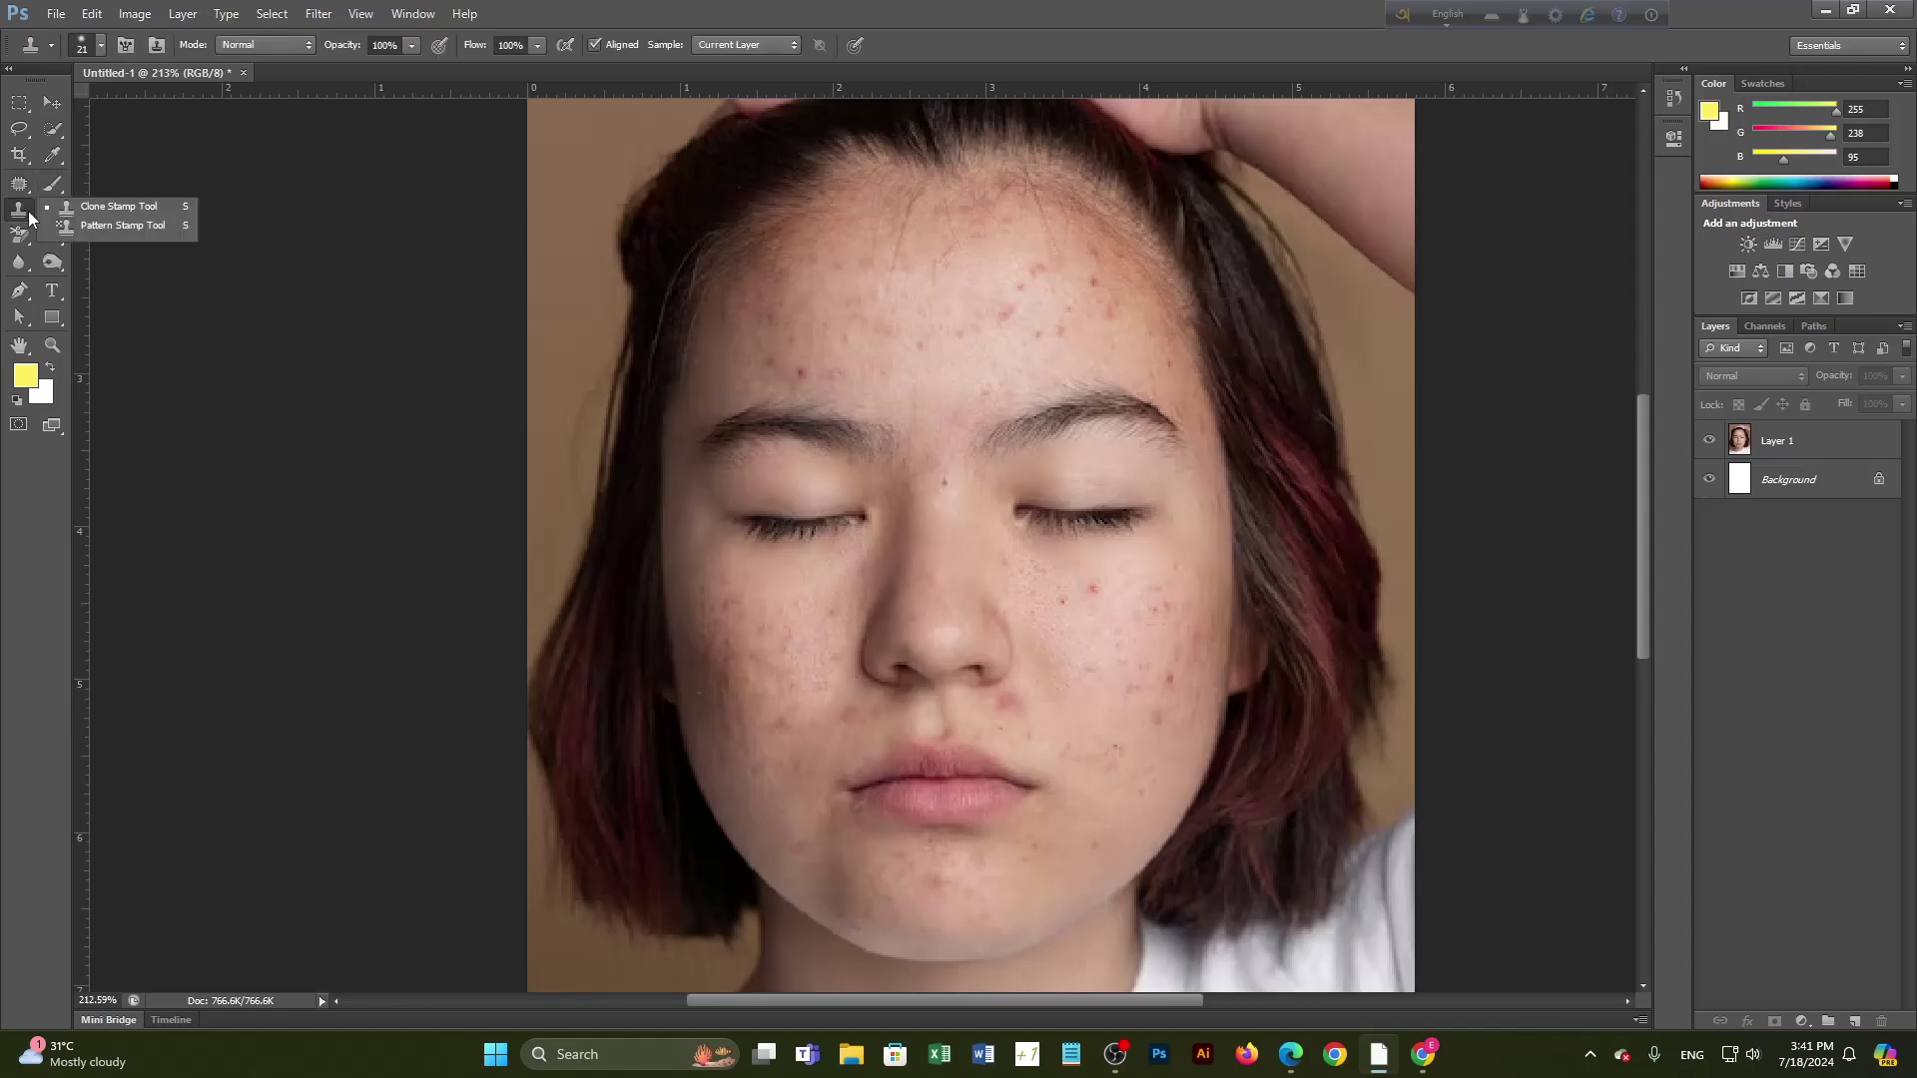
{"action": "left_click", "coordinate": [93, 272]}
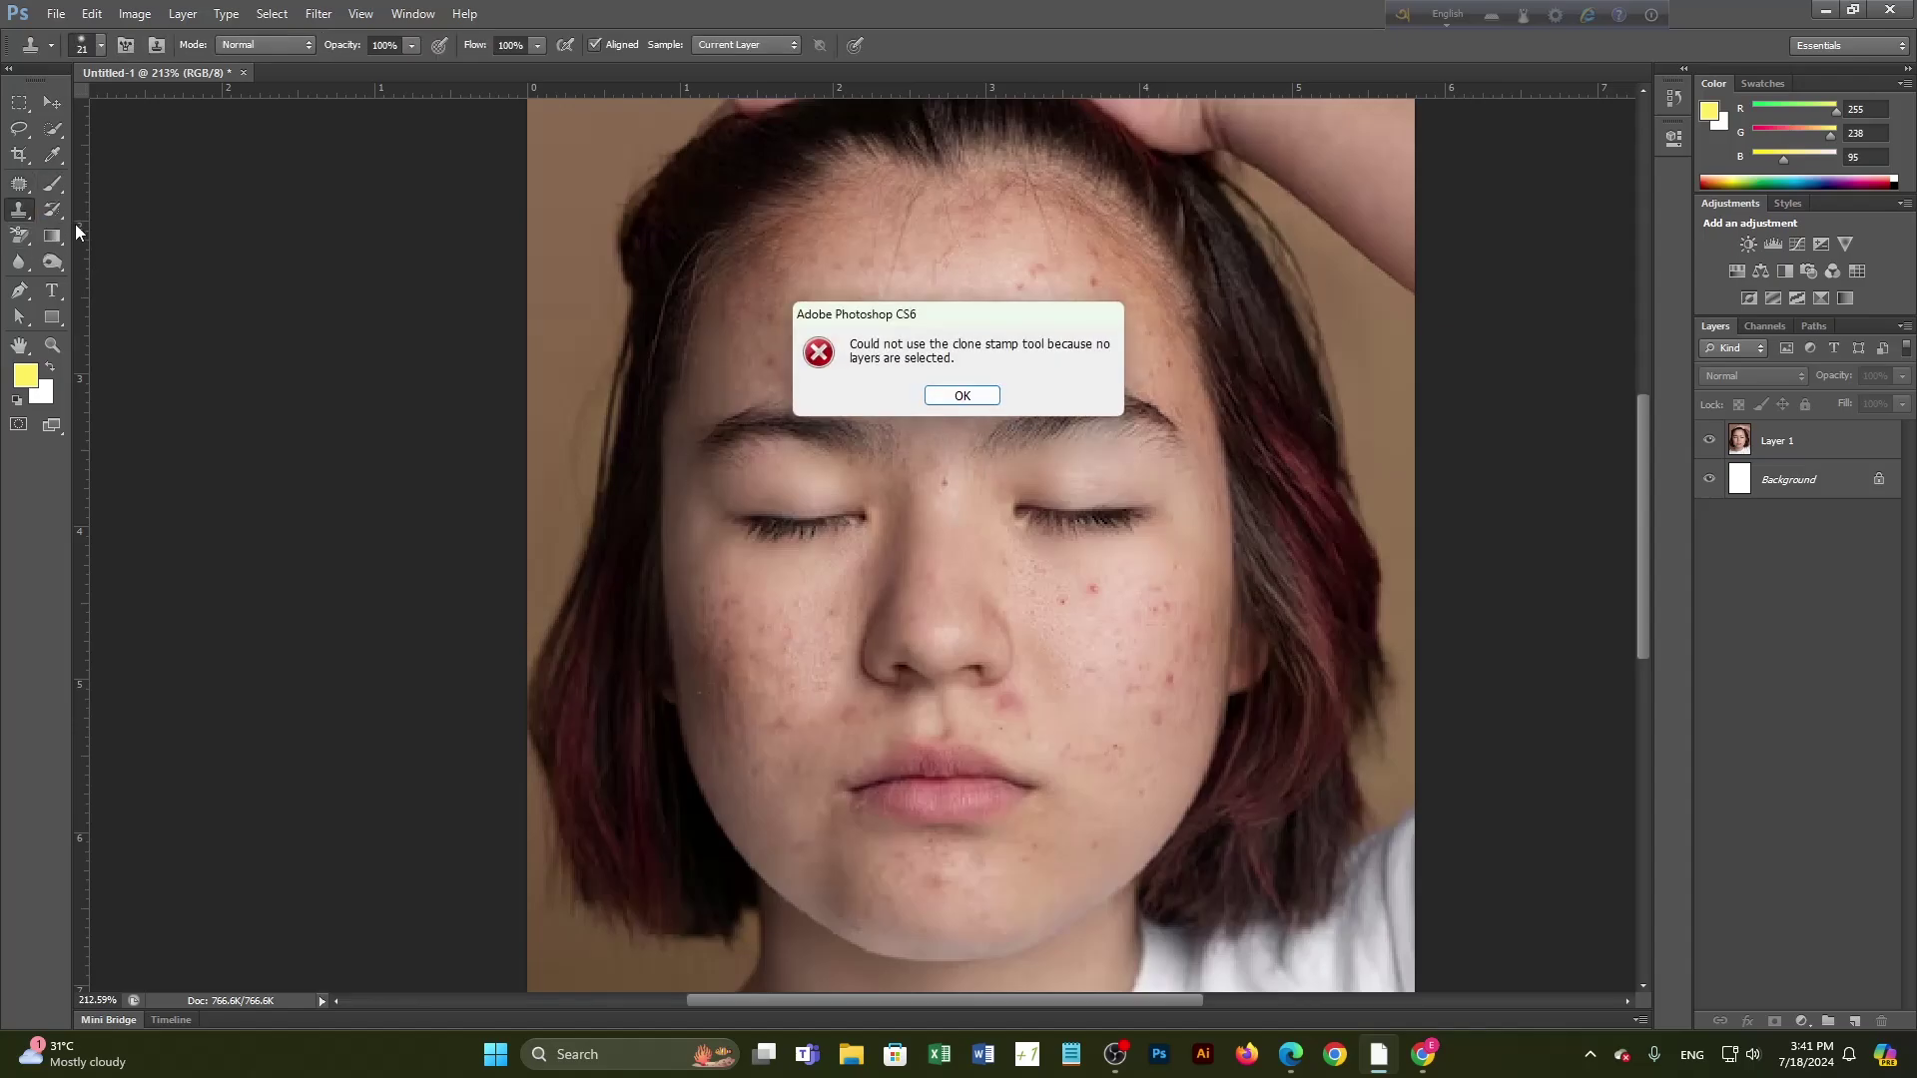
{"action": "left_click", "coordinate": [986, 397]}
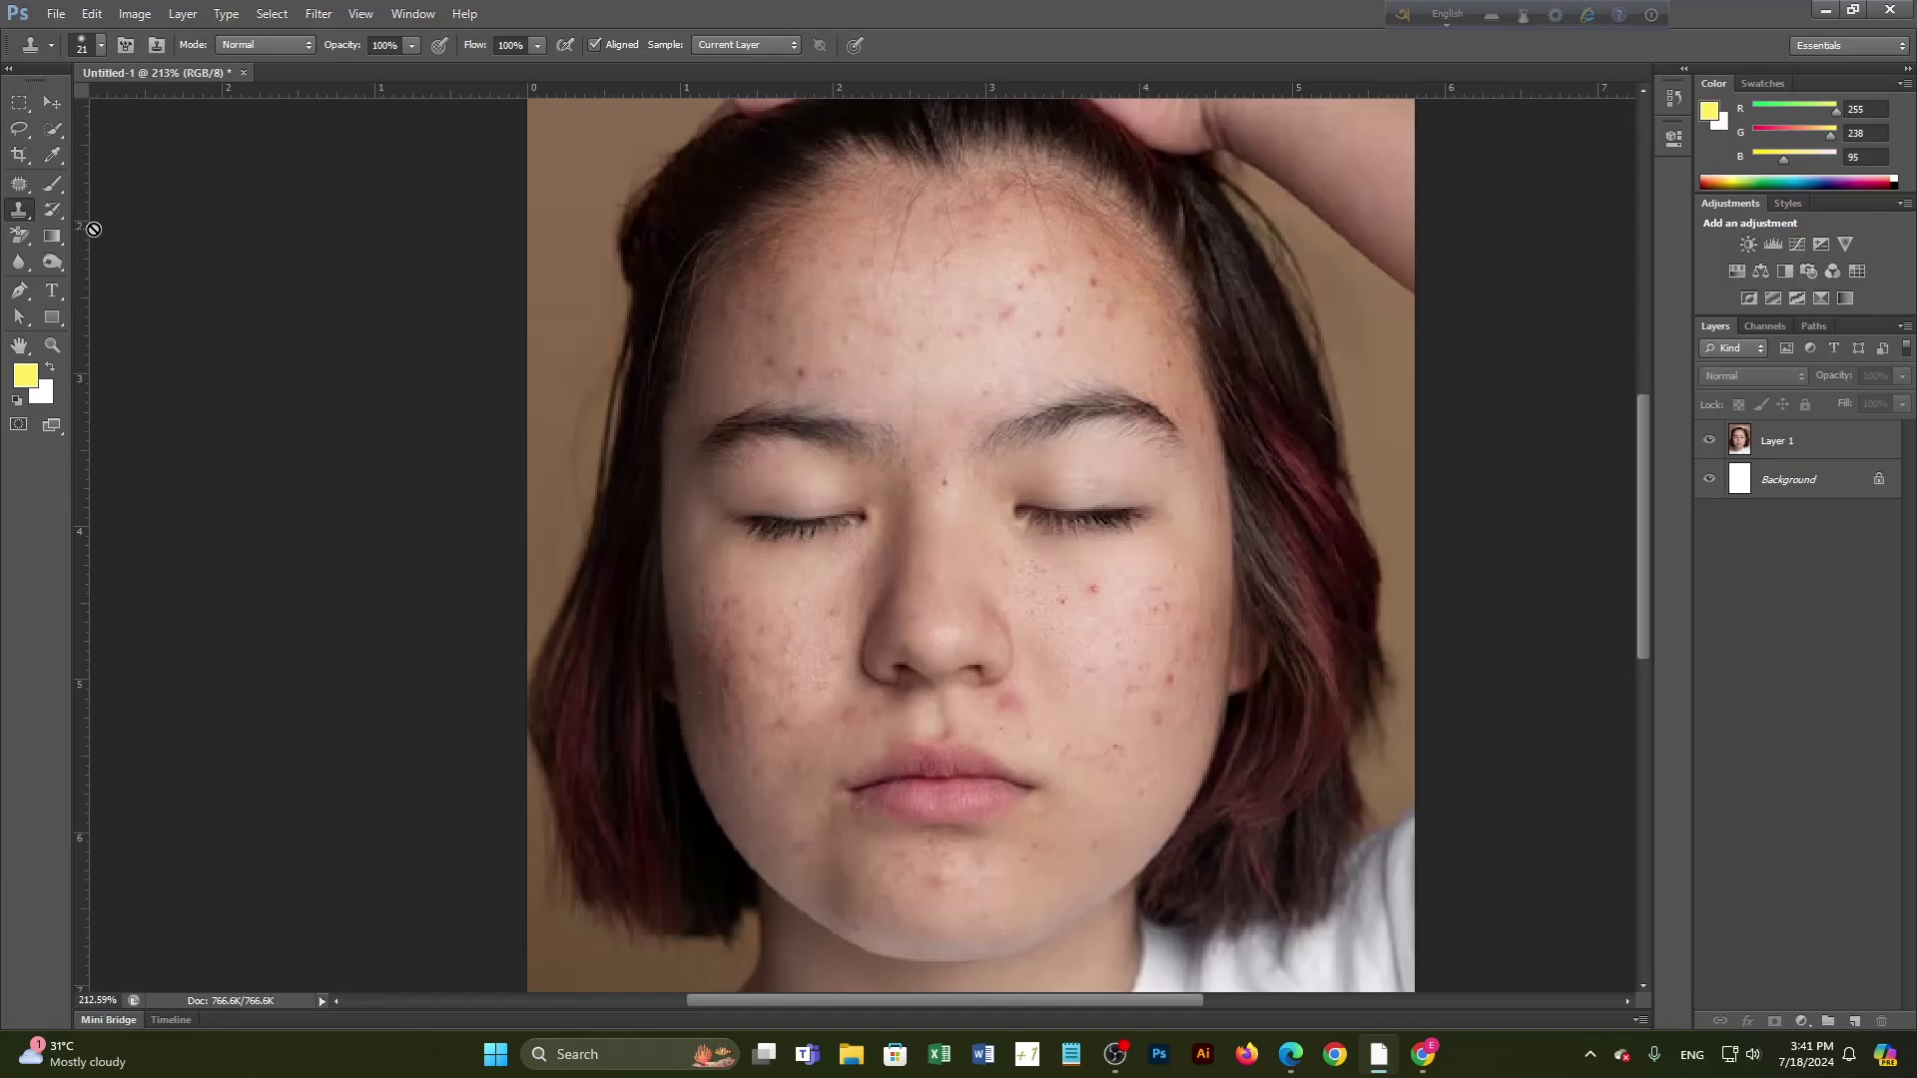
{"action": "left_click", "coordinate": [60, 213]}
{"action": "left_click", "coordinate": [150, 258]}
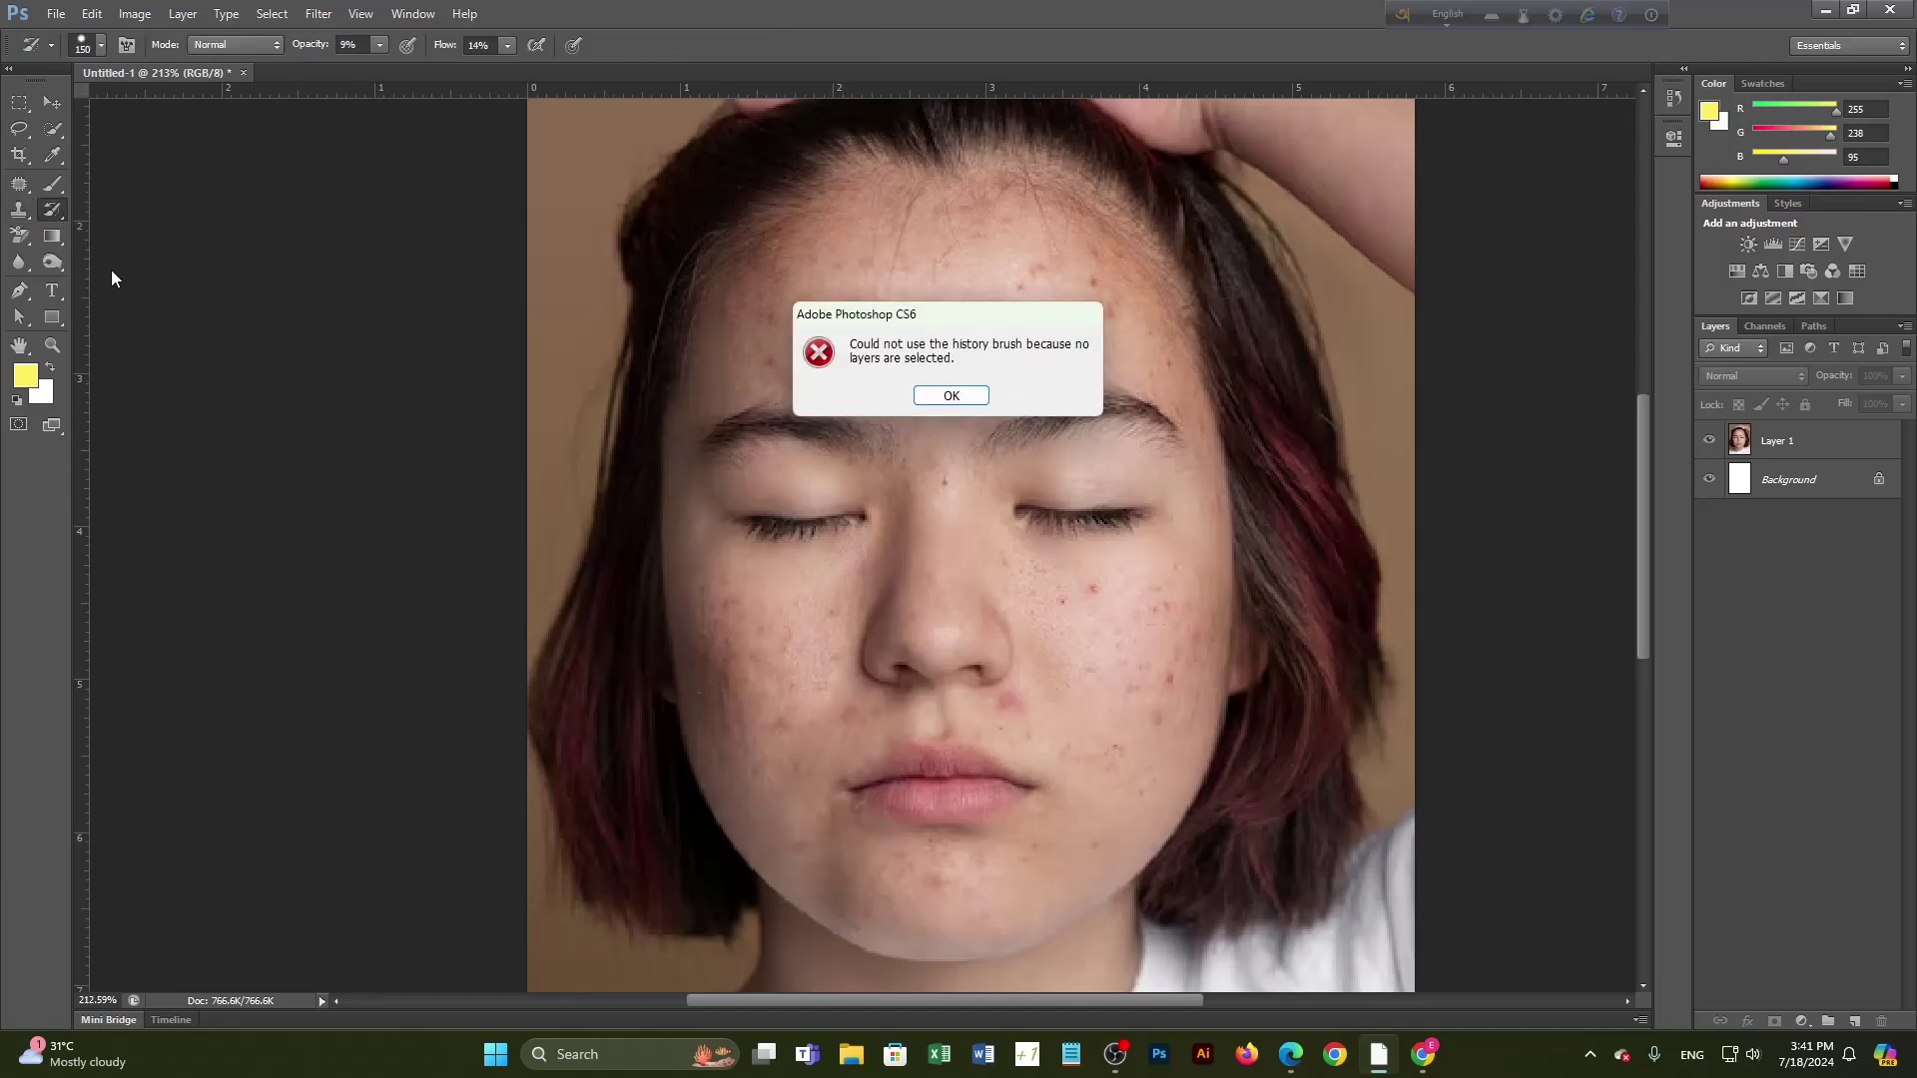
{"action": "left_click", "coordinate": [948, 396]}
{"action": "left_click", "coordinate": [19, 264]}
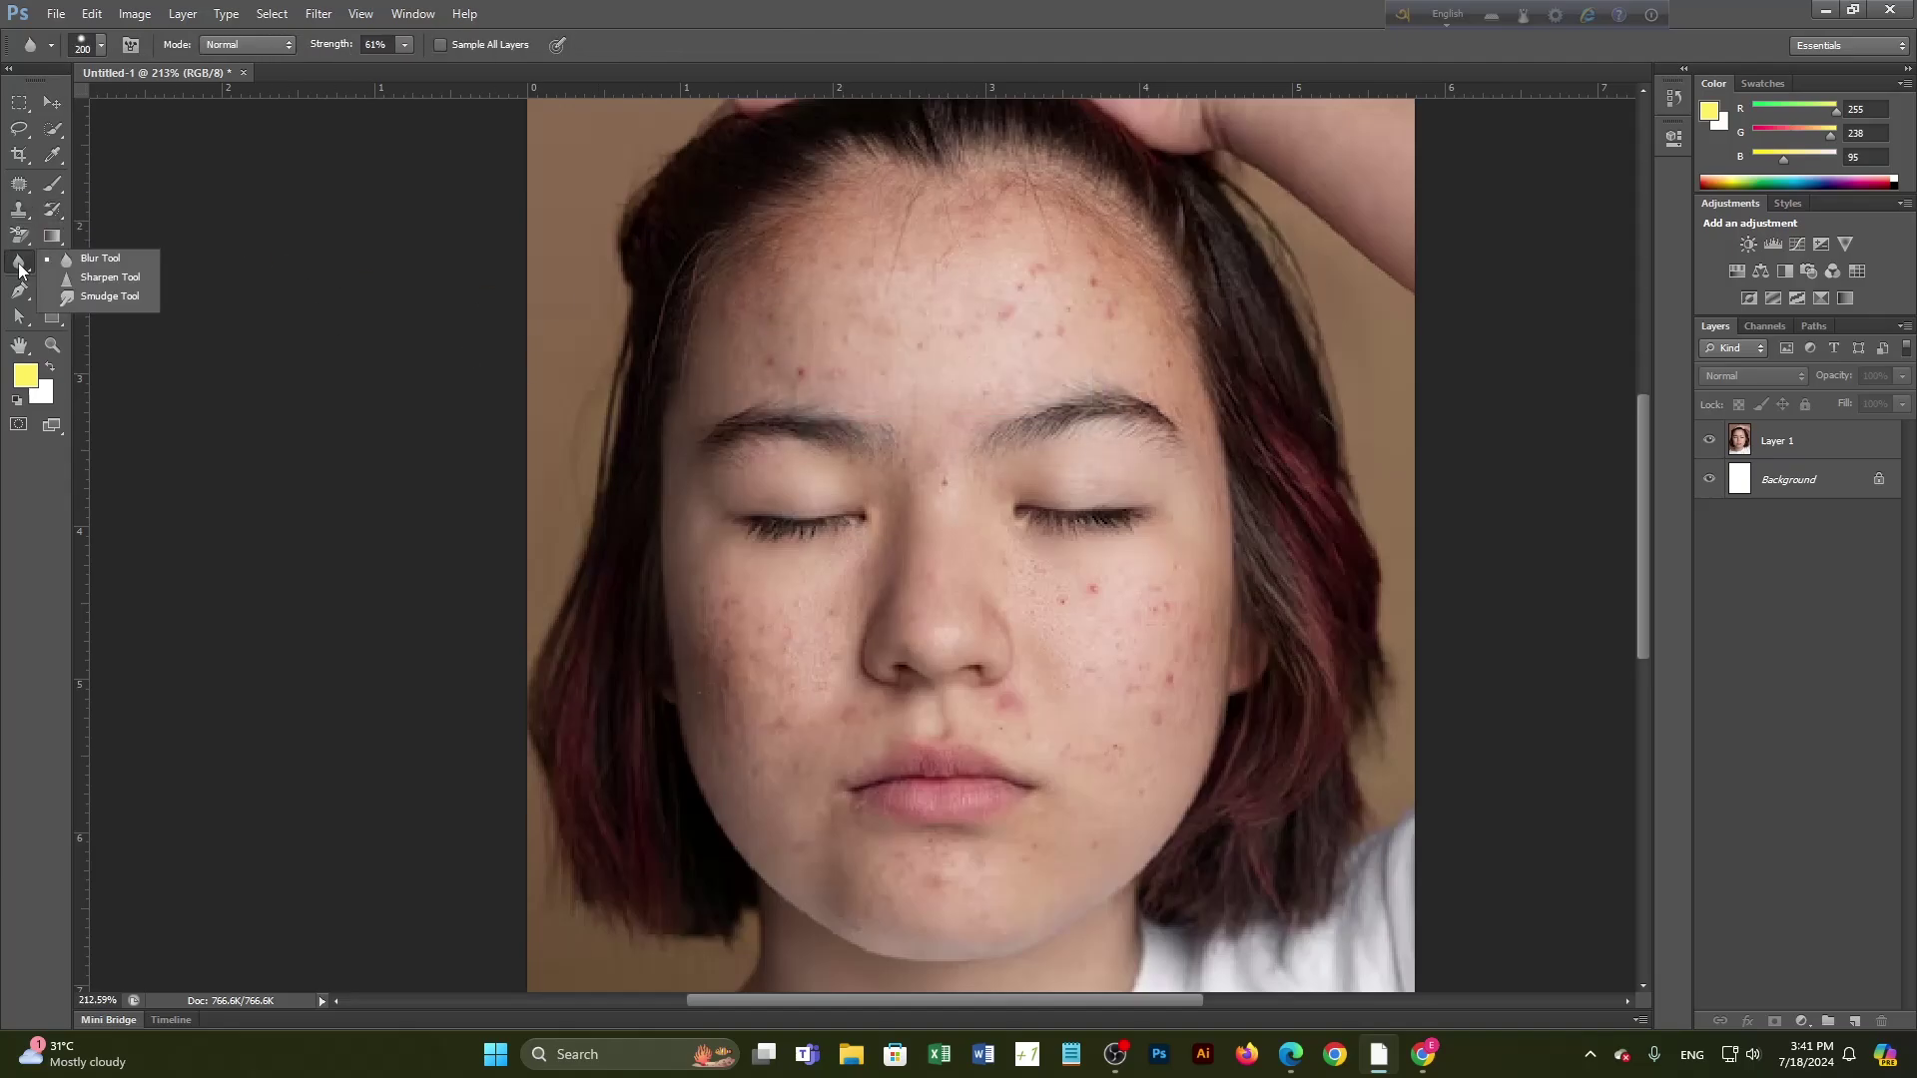
{"action": "left_click", "coordinate": [164, 370]}
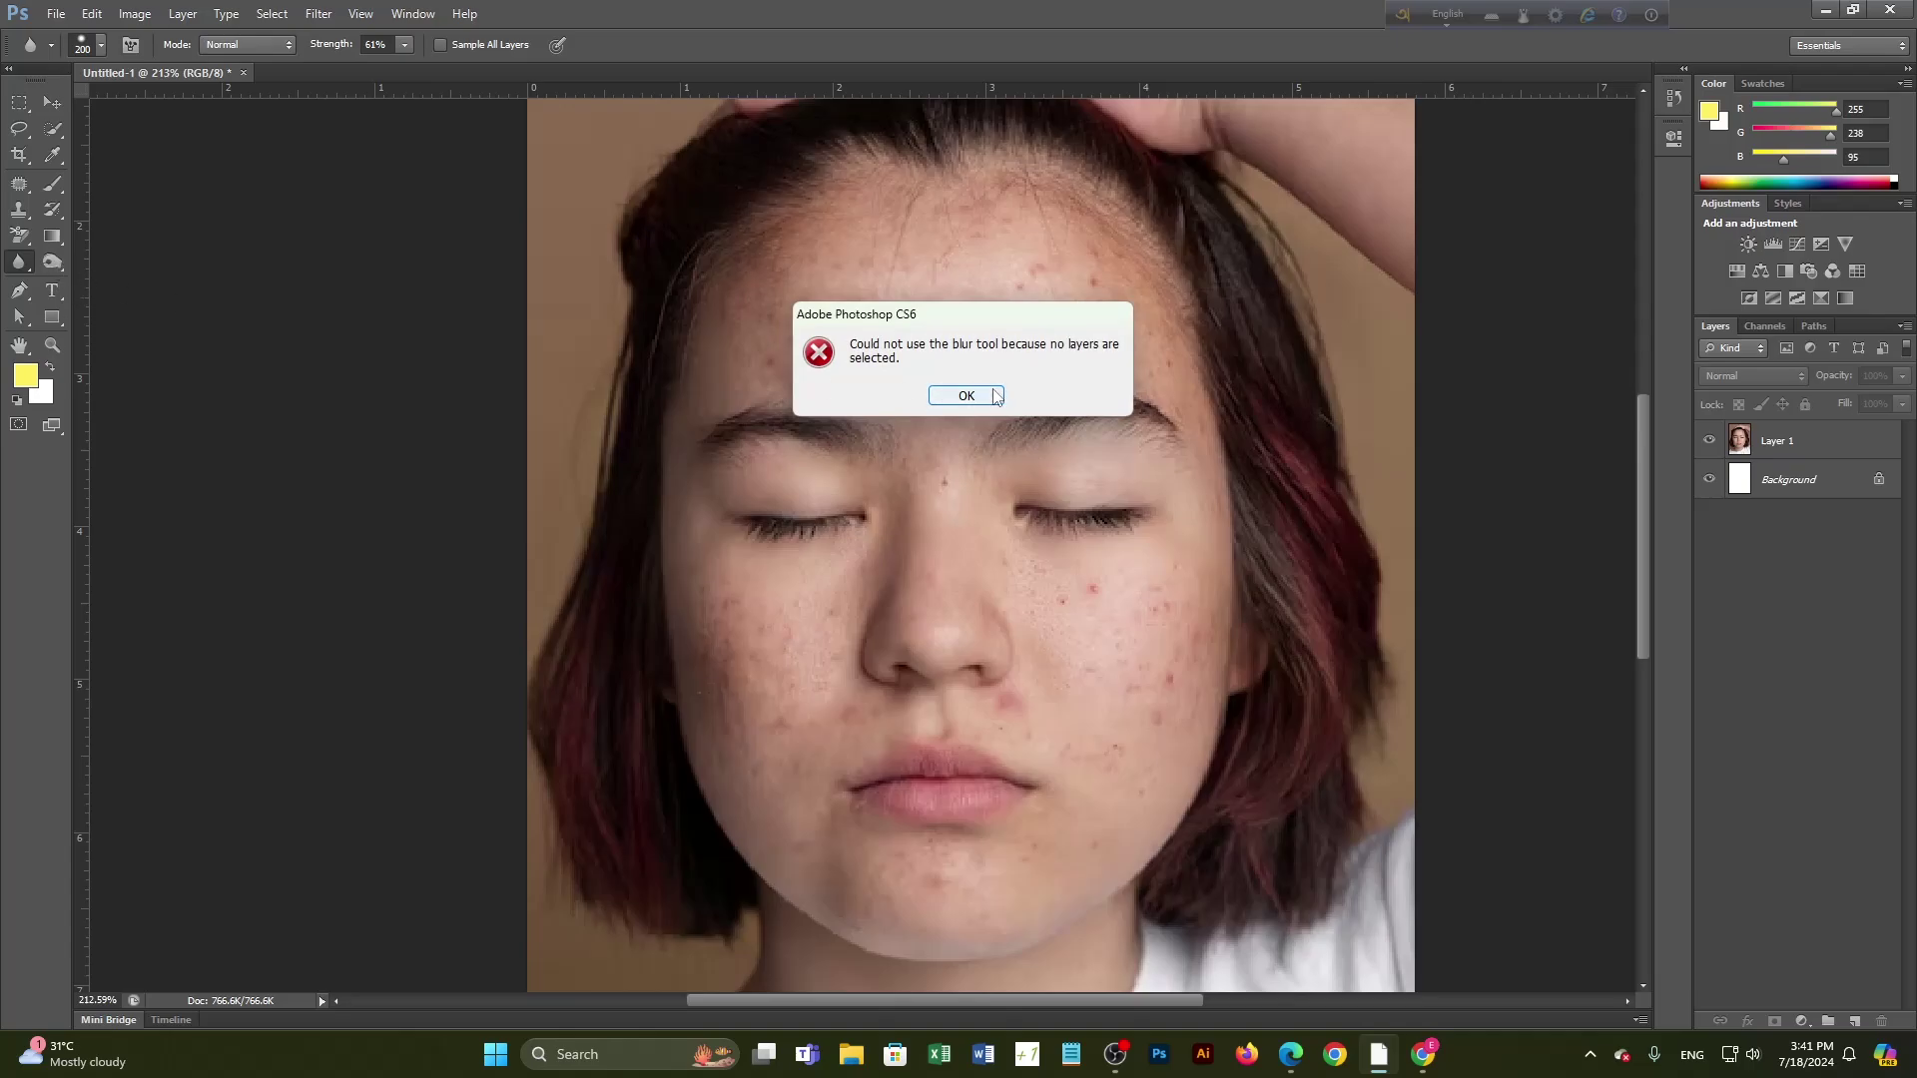
{"action": "left_click", "coordinate": [983, 396]}
Step: Look over the variants of the Burn, Clone Stamp, Background Eraser, Gradient and Eyedropper tools
{"action": "left_click", "coordinate": [62, 261]}
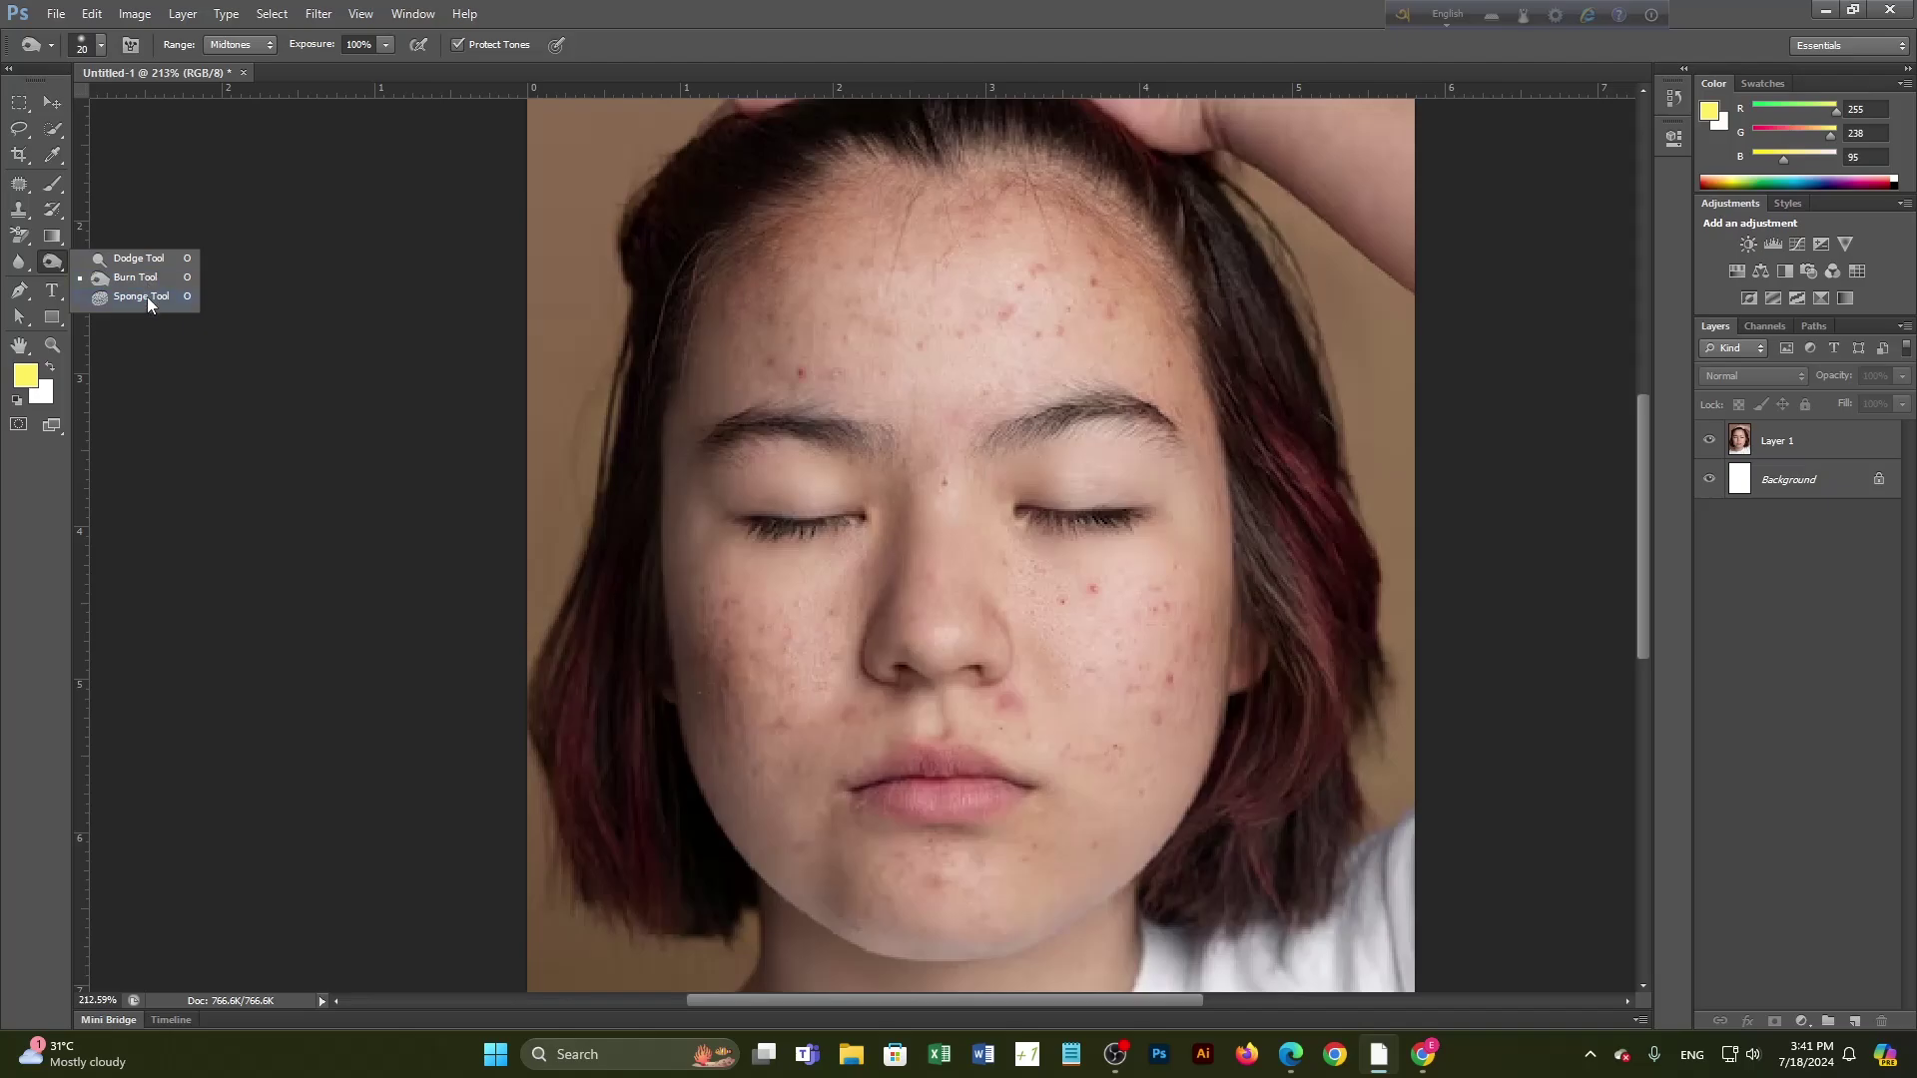
{"action": "left_click", "coordinate": [21, 214]}
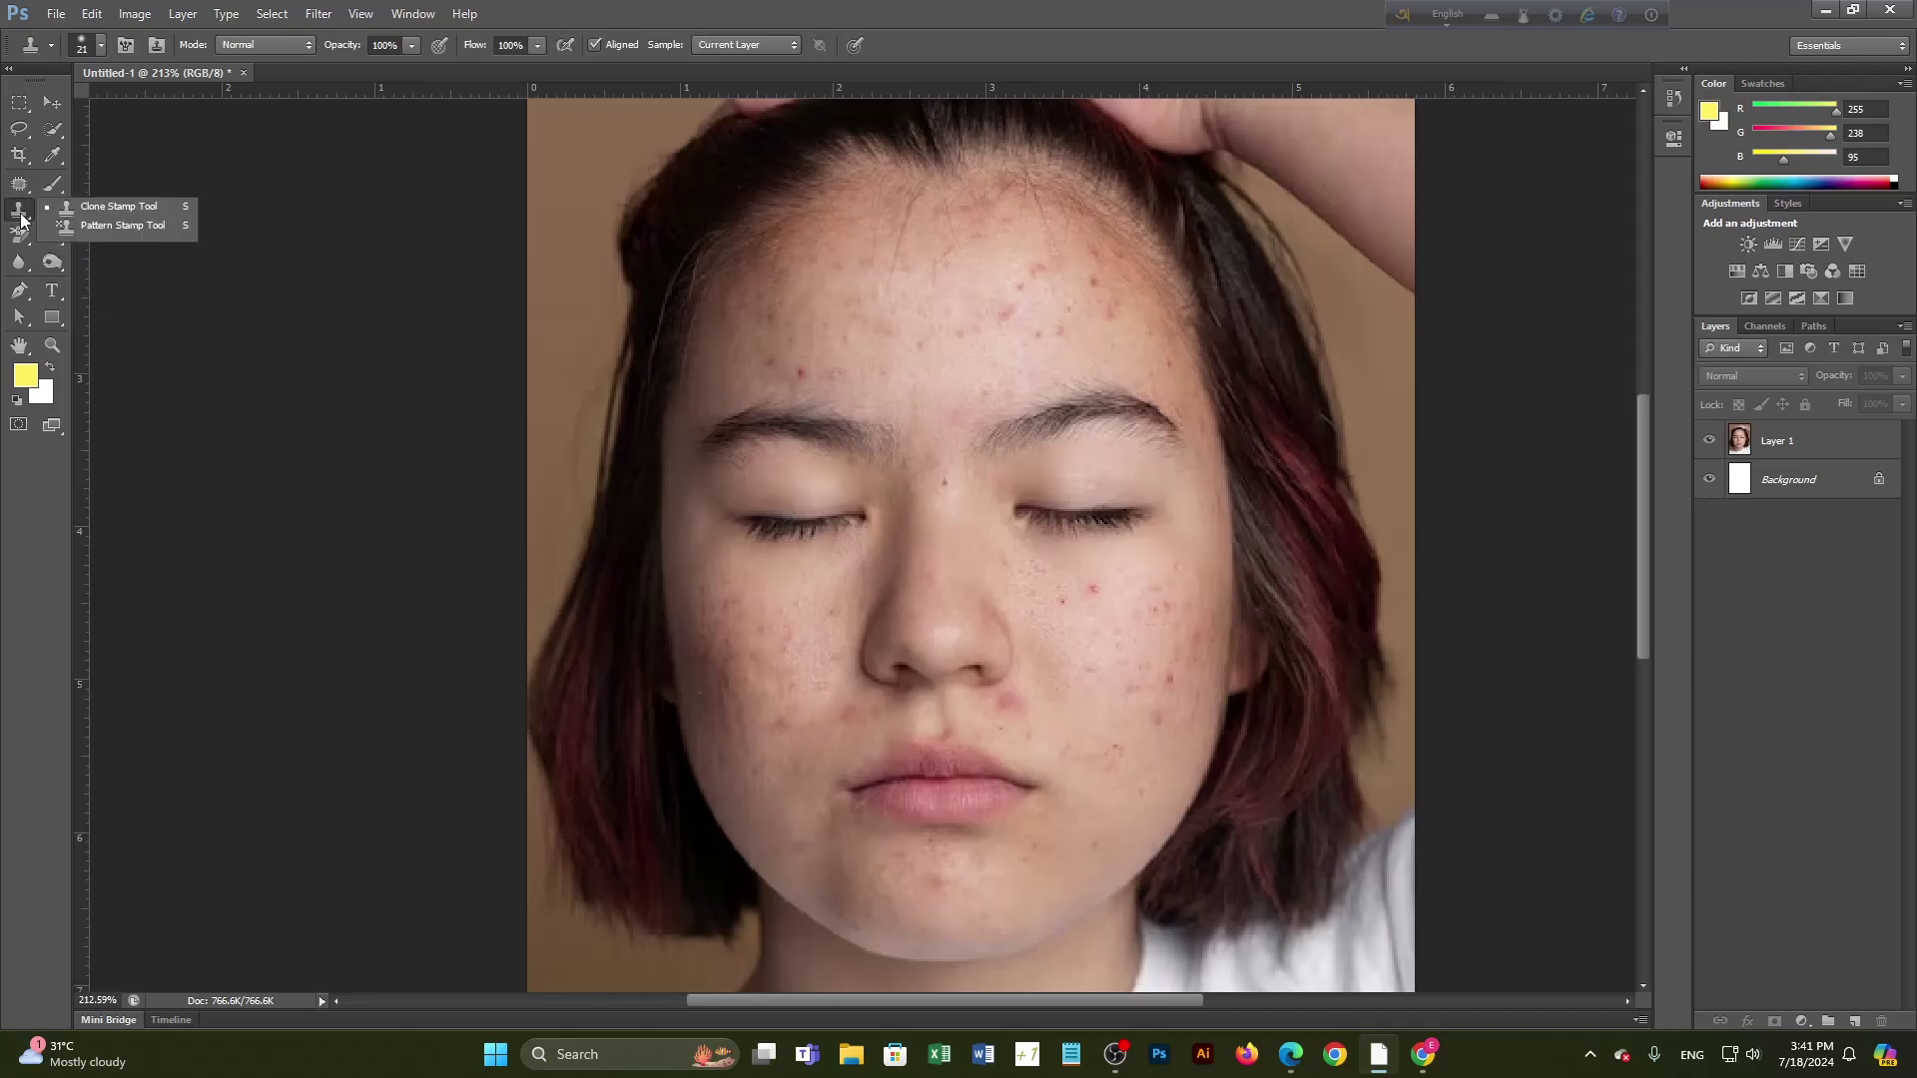
{"action": "left_click", "coordinate": [18, 238]}
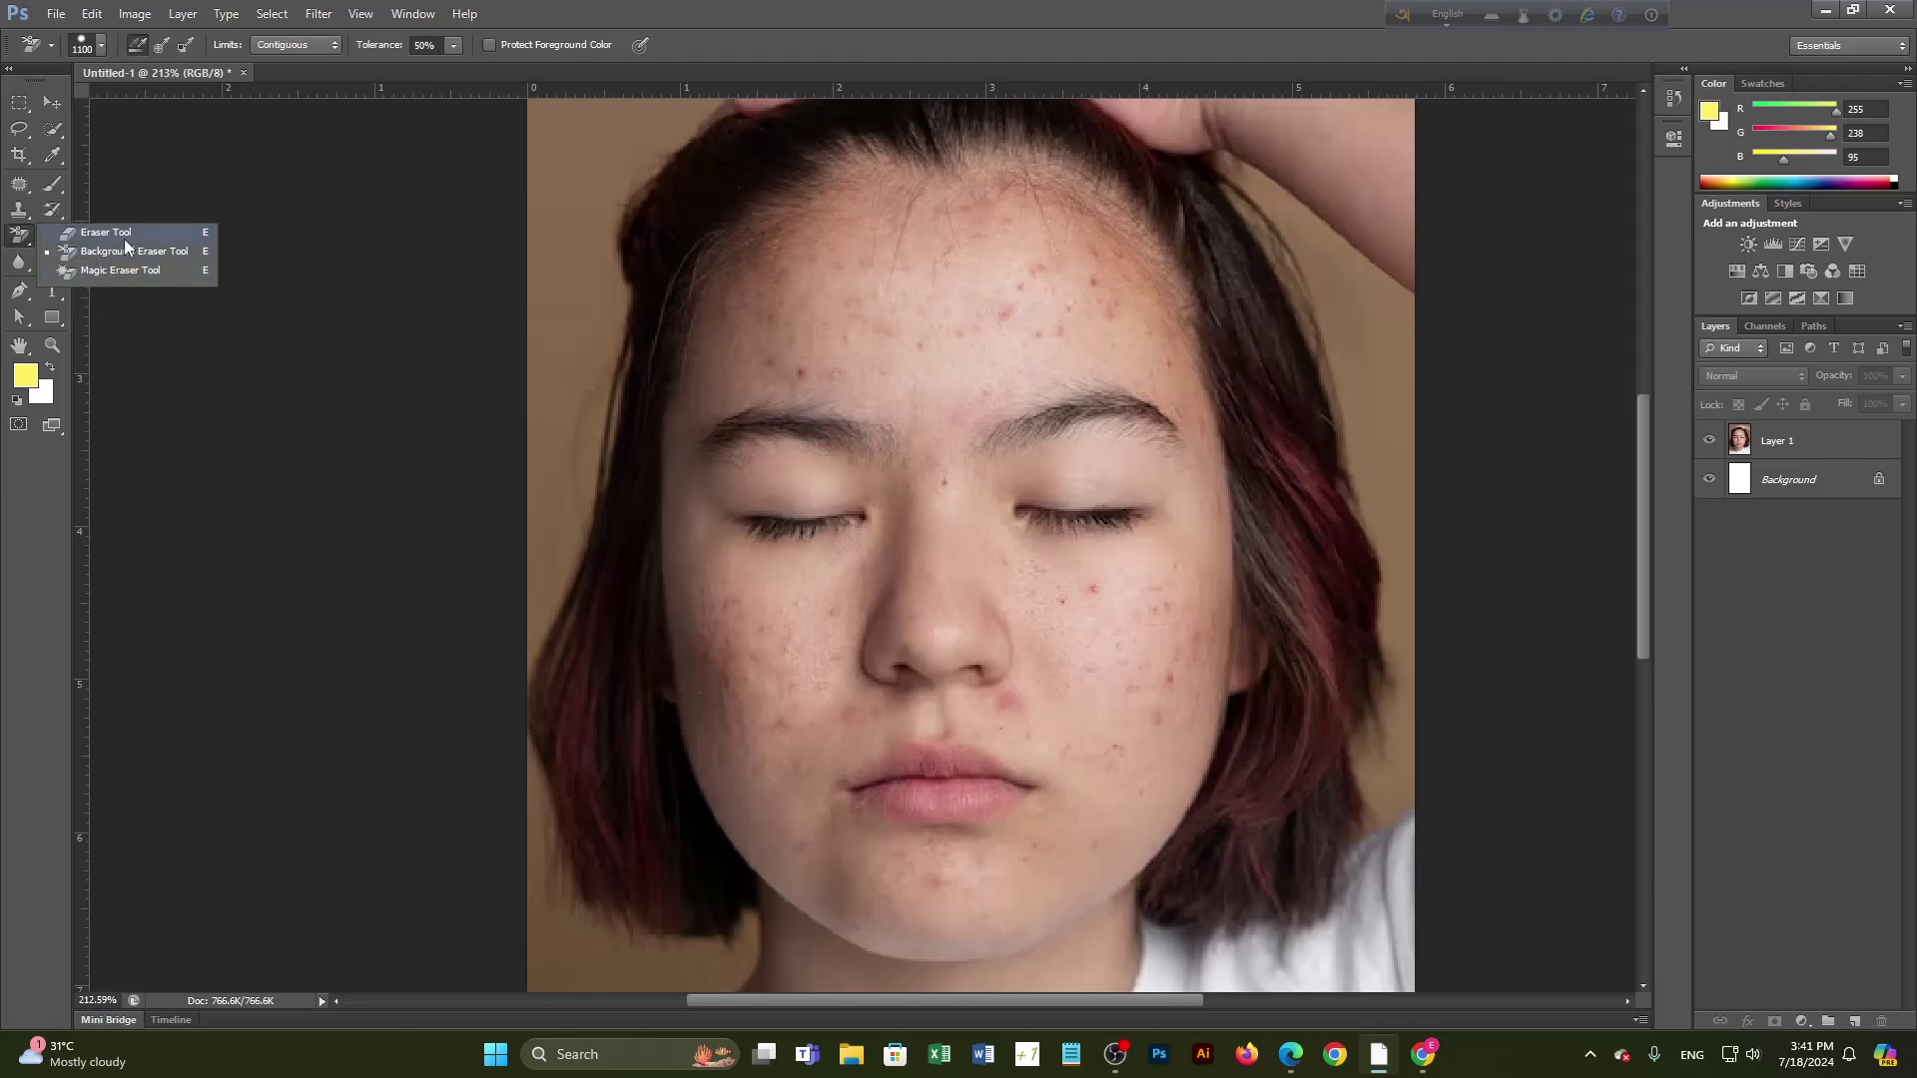
{"action": "left_click", "coordinate": [307, 227]}
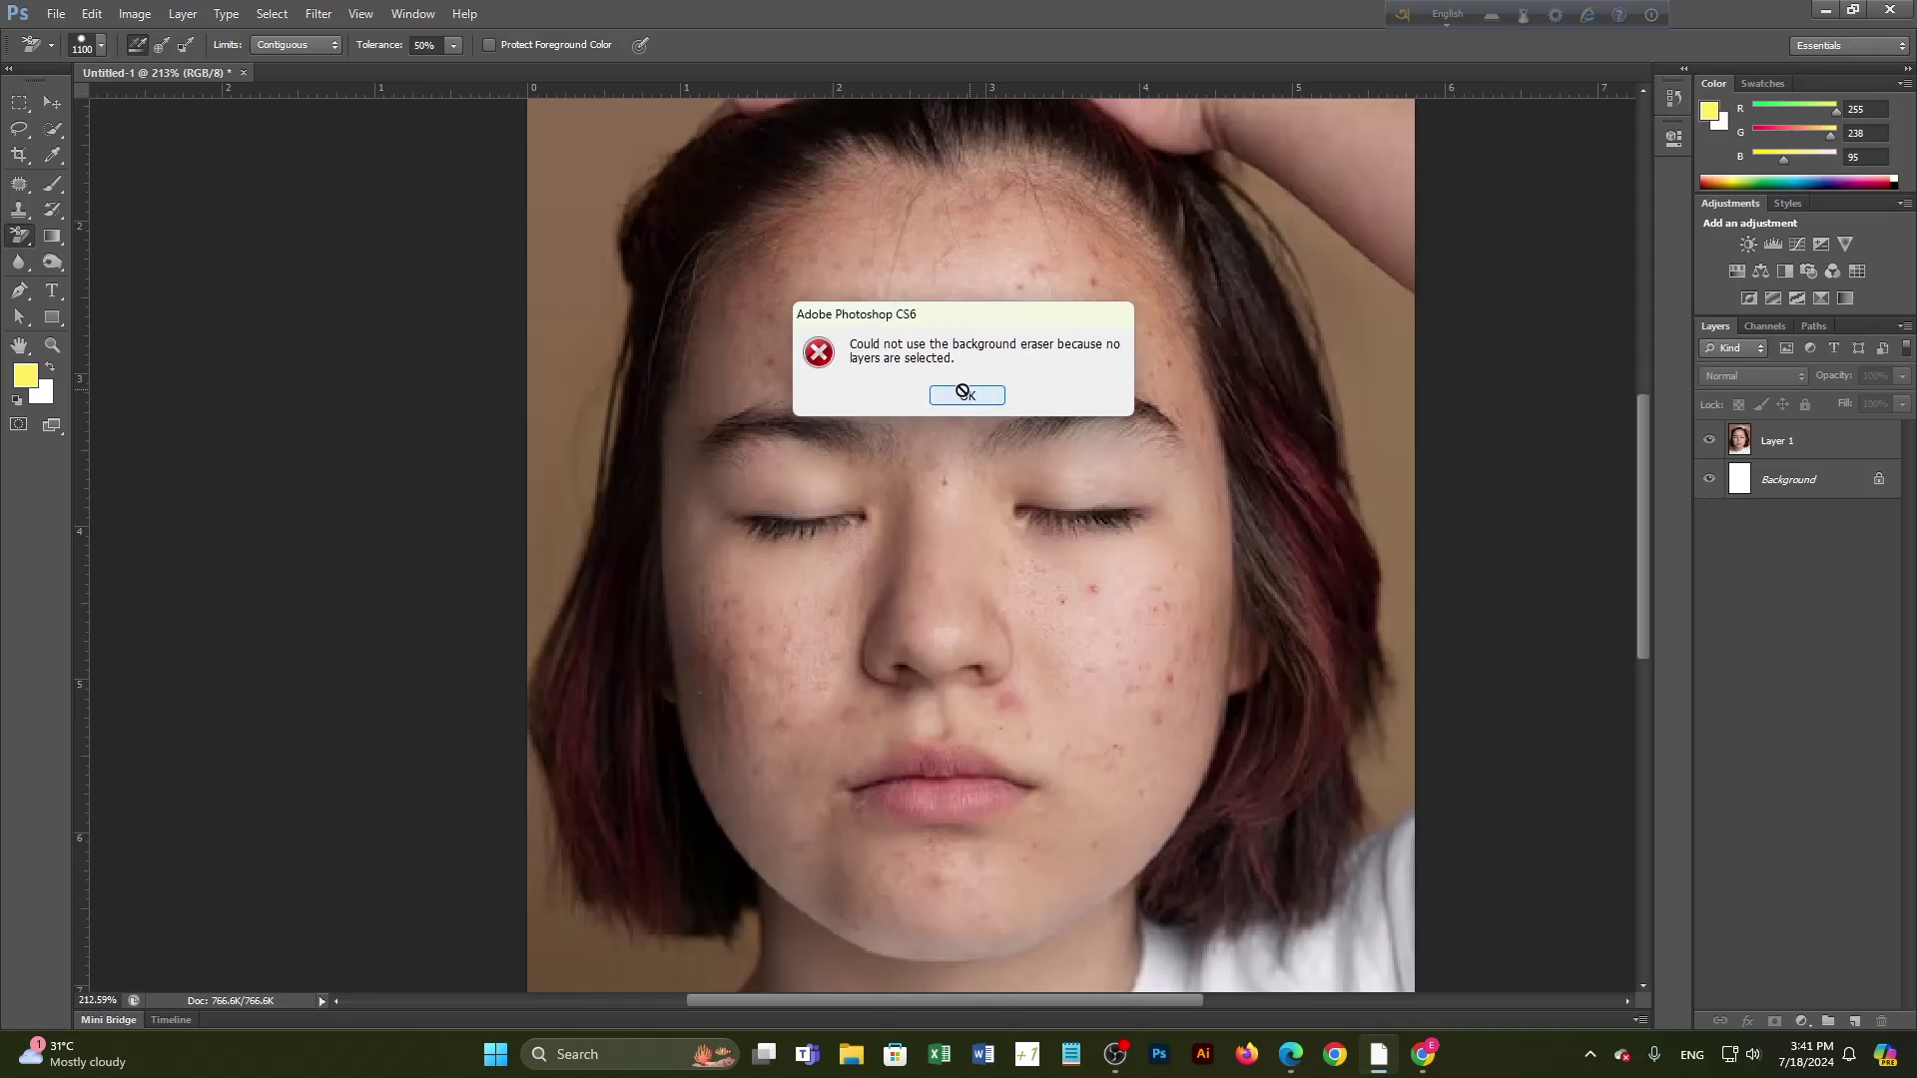
{"action": "left_click", "coordinate": [967, 396]}
{"action": "left_click", "coordinate": [53, 240]}
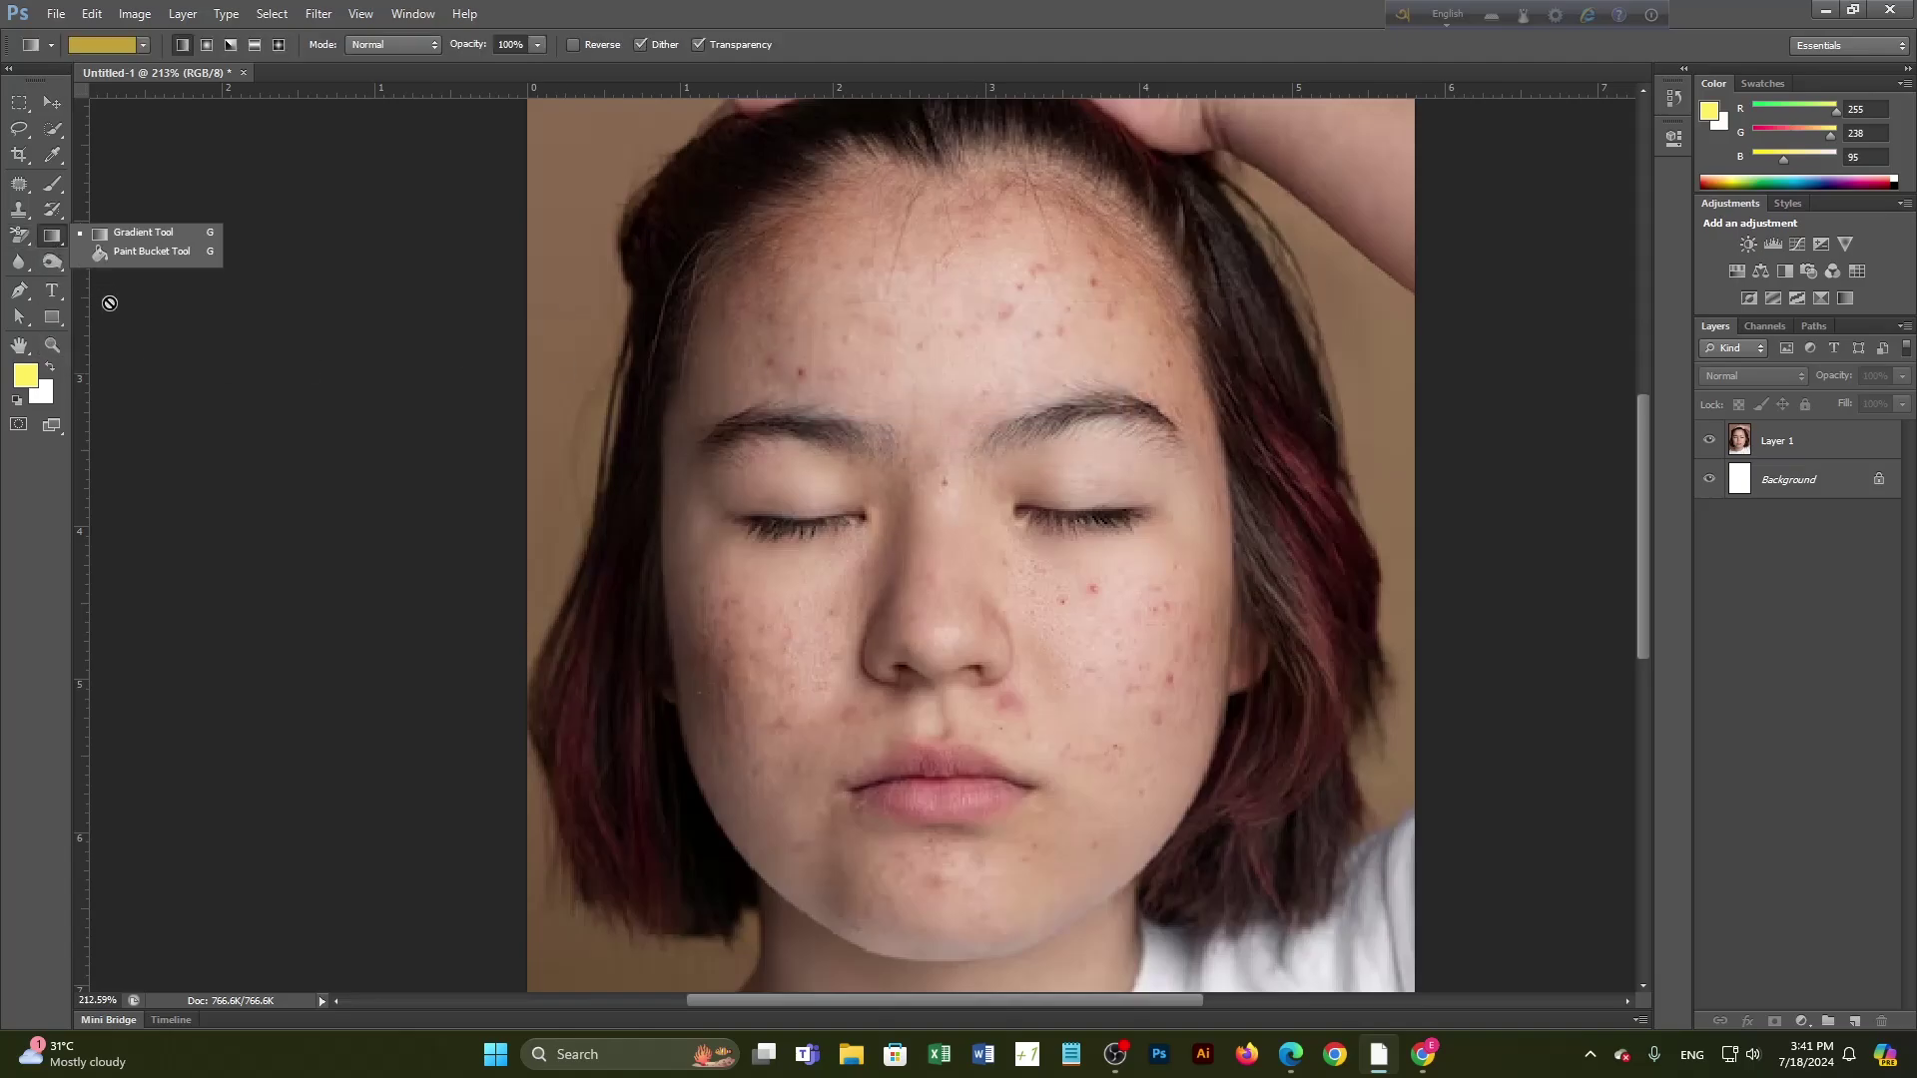
{"action": "left_click", "coordinate": [55, 185]}
{"action": "left_click", "coordinate": [54, 156]}
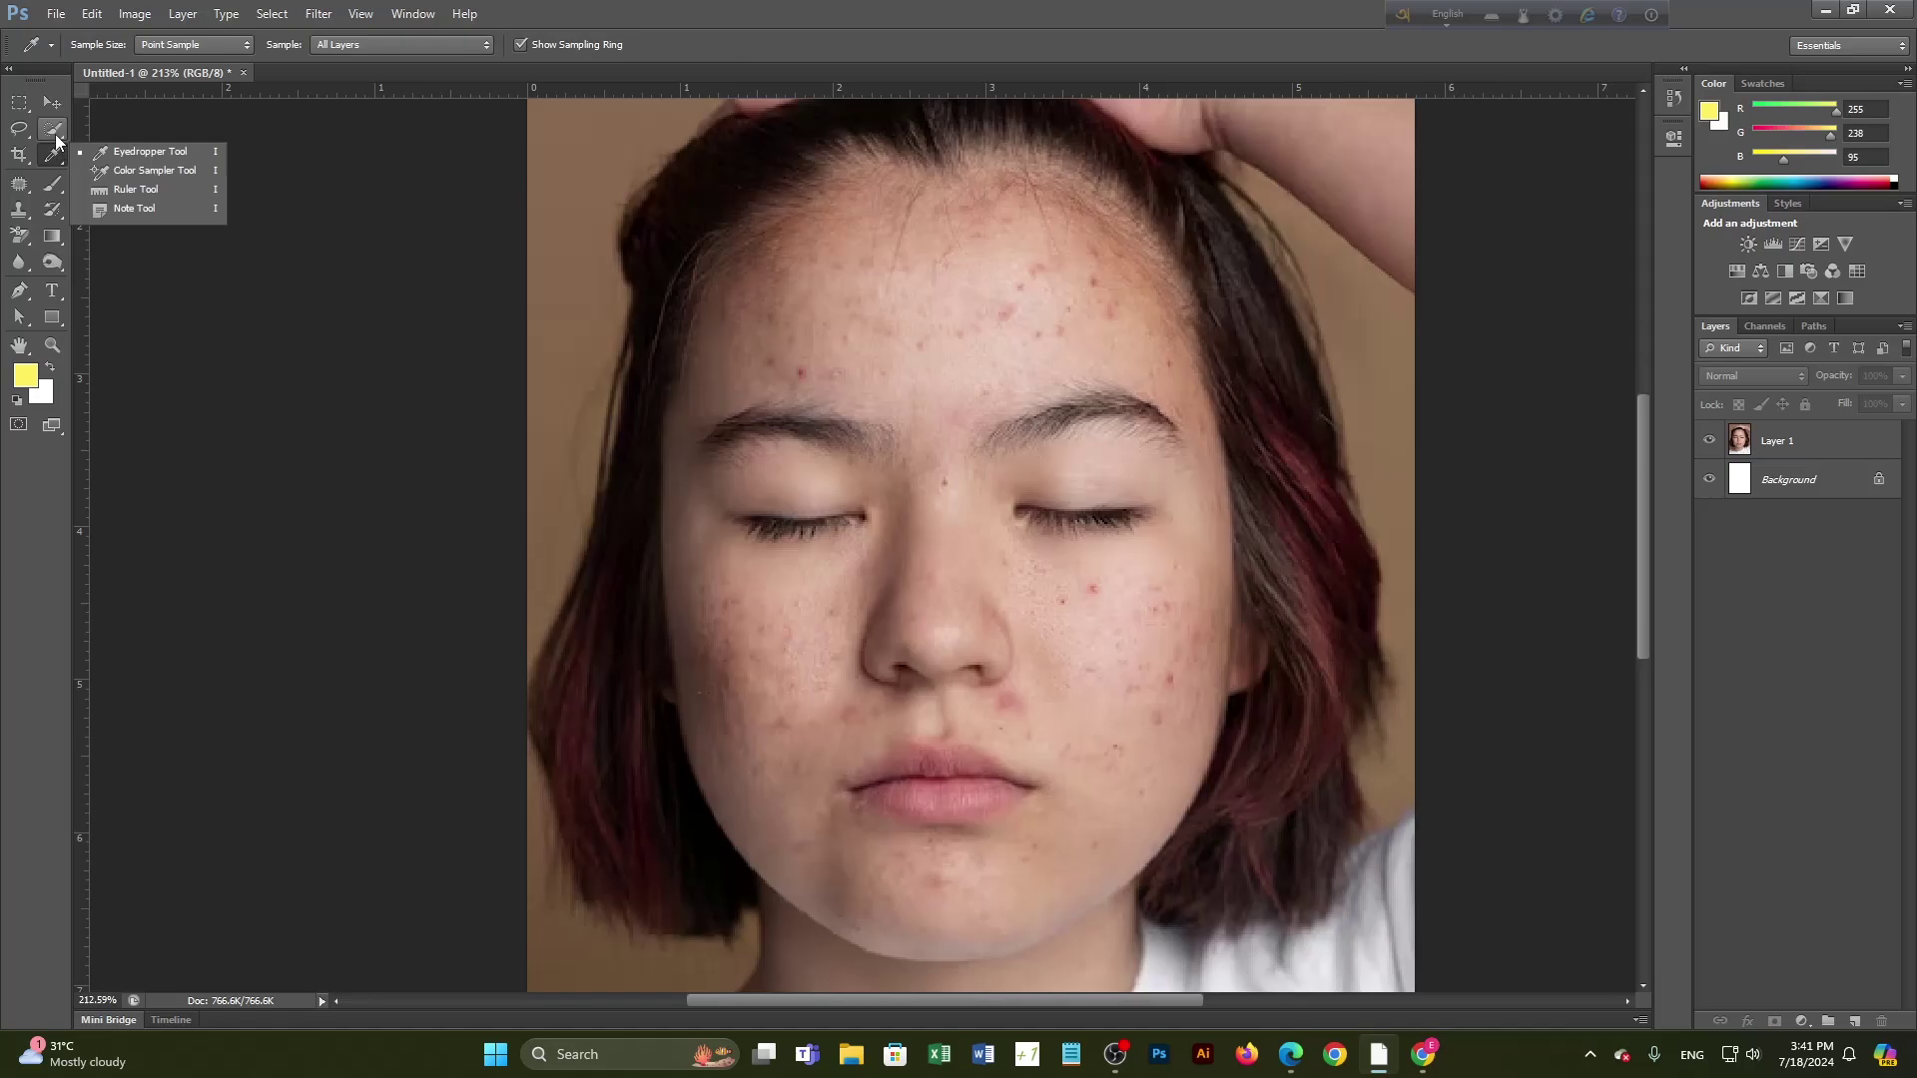
Step: Patch the red blemish above the image's left eyebrow with clean neighbouring forehead skin on Layer 1 using the Patch Tool, and clear the selection
{"action": "left_click", "coordinate": [20, 187]}
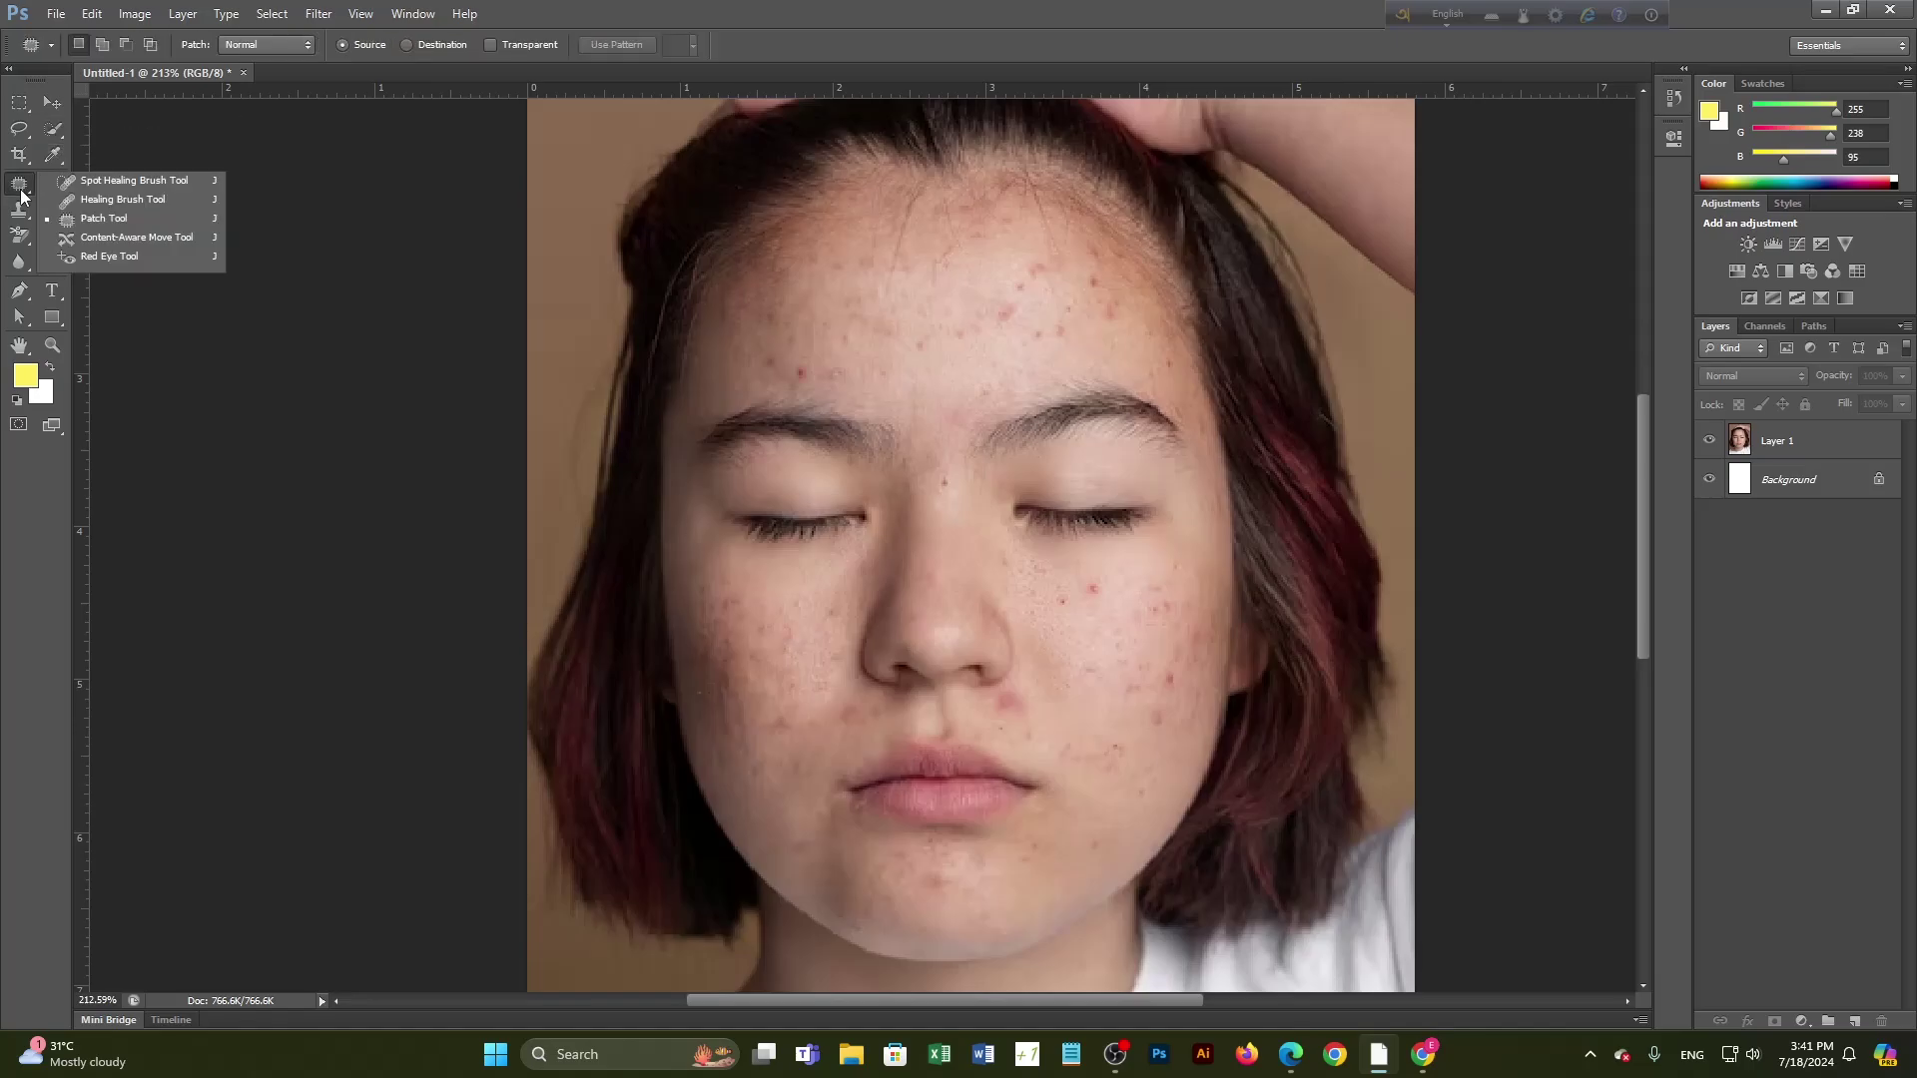
{"action": "left_click", "coordinate": [124, 221]}
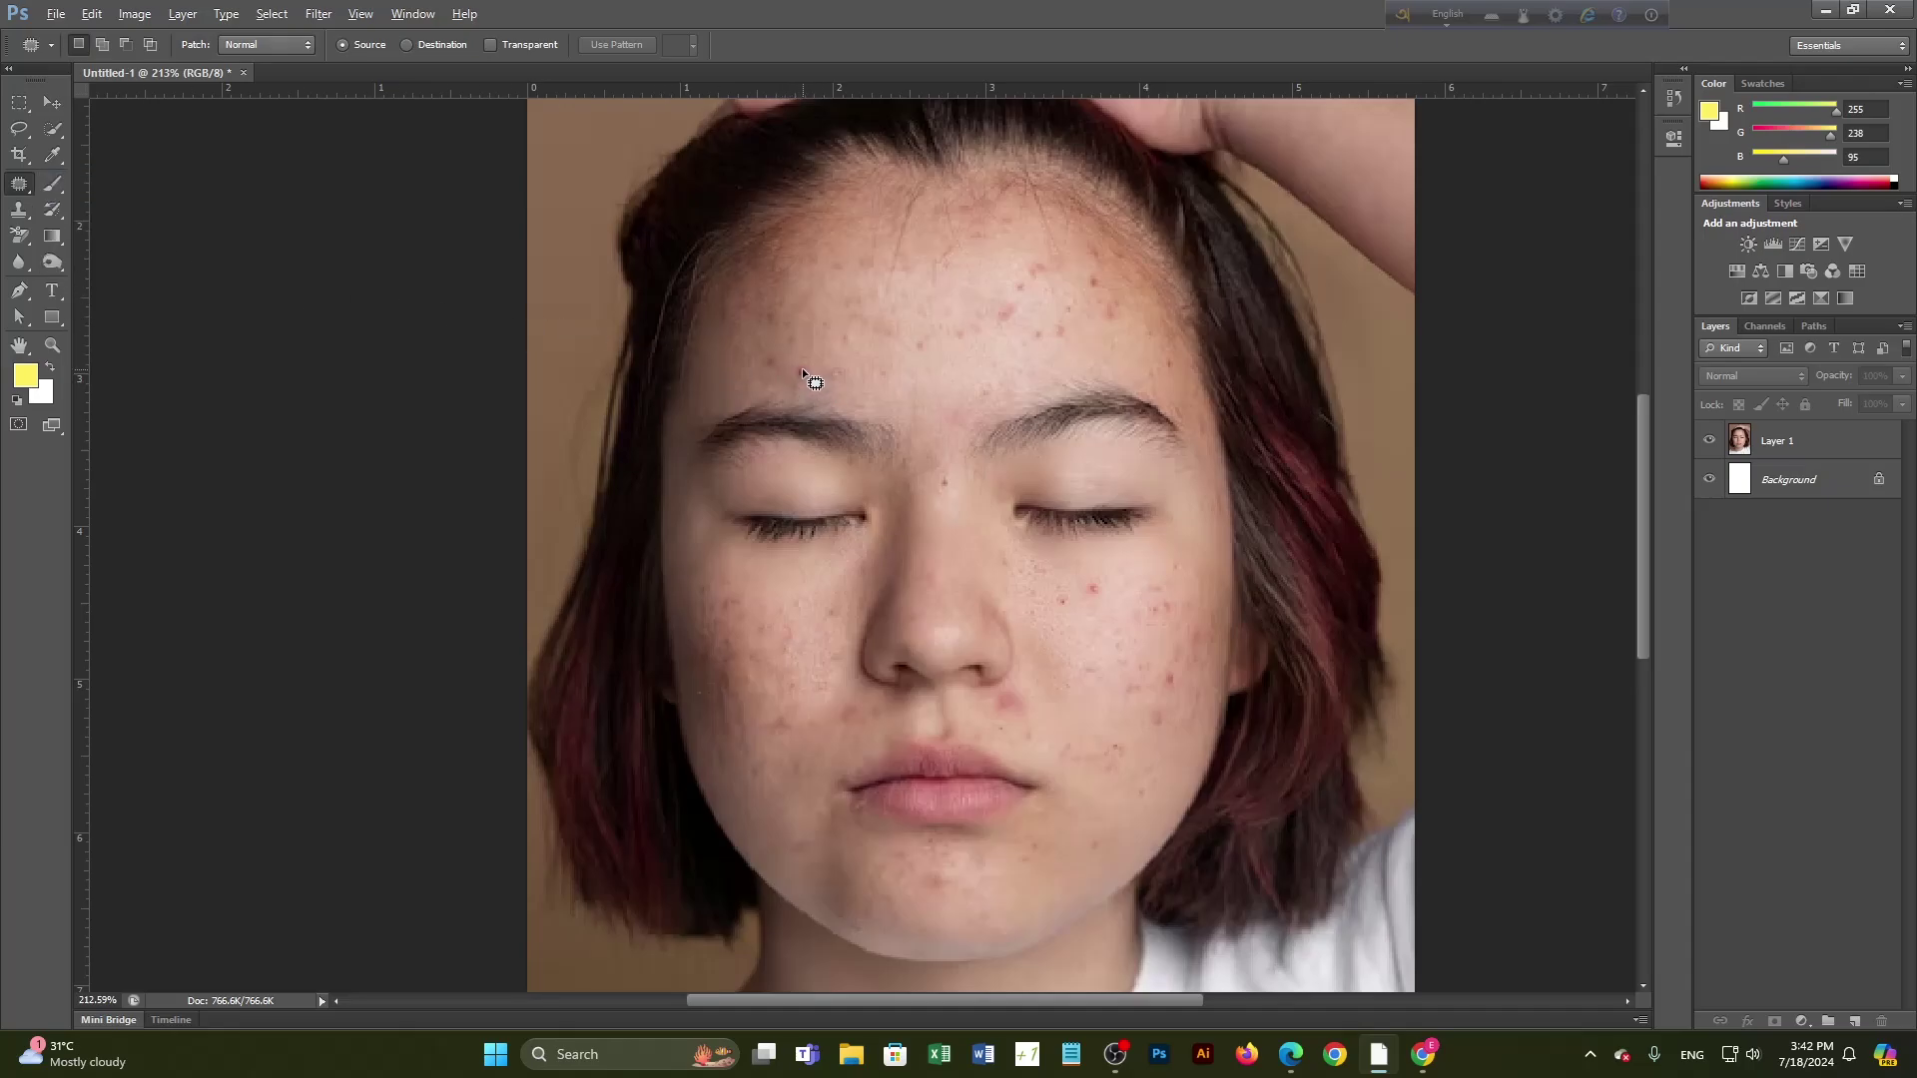
{"action": "mouse_move", "coordinate": [776, 352]}
{"action": "left_mouse_down"}
{"action": "mouse_move", "coordinate": [799, 389]}
{"action": "mouse_move", "coordinate": [868, 362]}
{"action": "mouse_move", "coordinate": [783, 329]}
{"action": "mouse_move", "coordinate": [778, 355]}
{"action": "left_mouse_up"}
{"action": "left_click", "coordinate": [828, 375]}
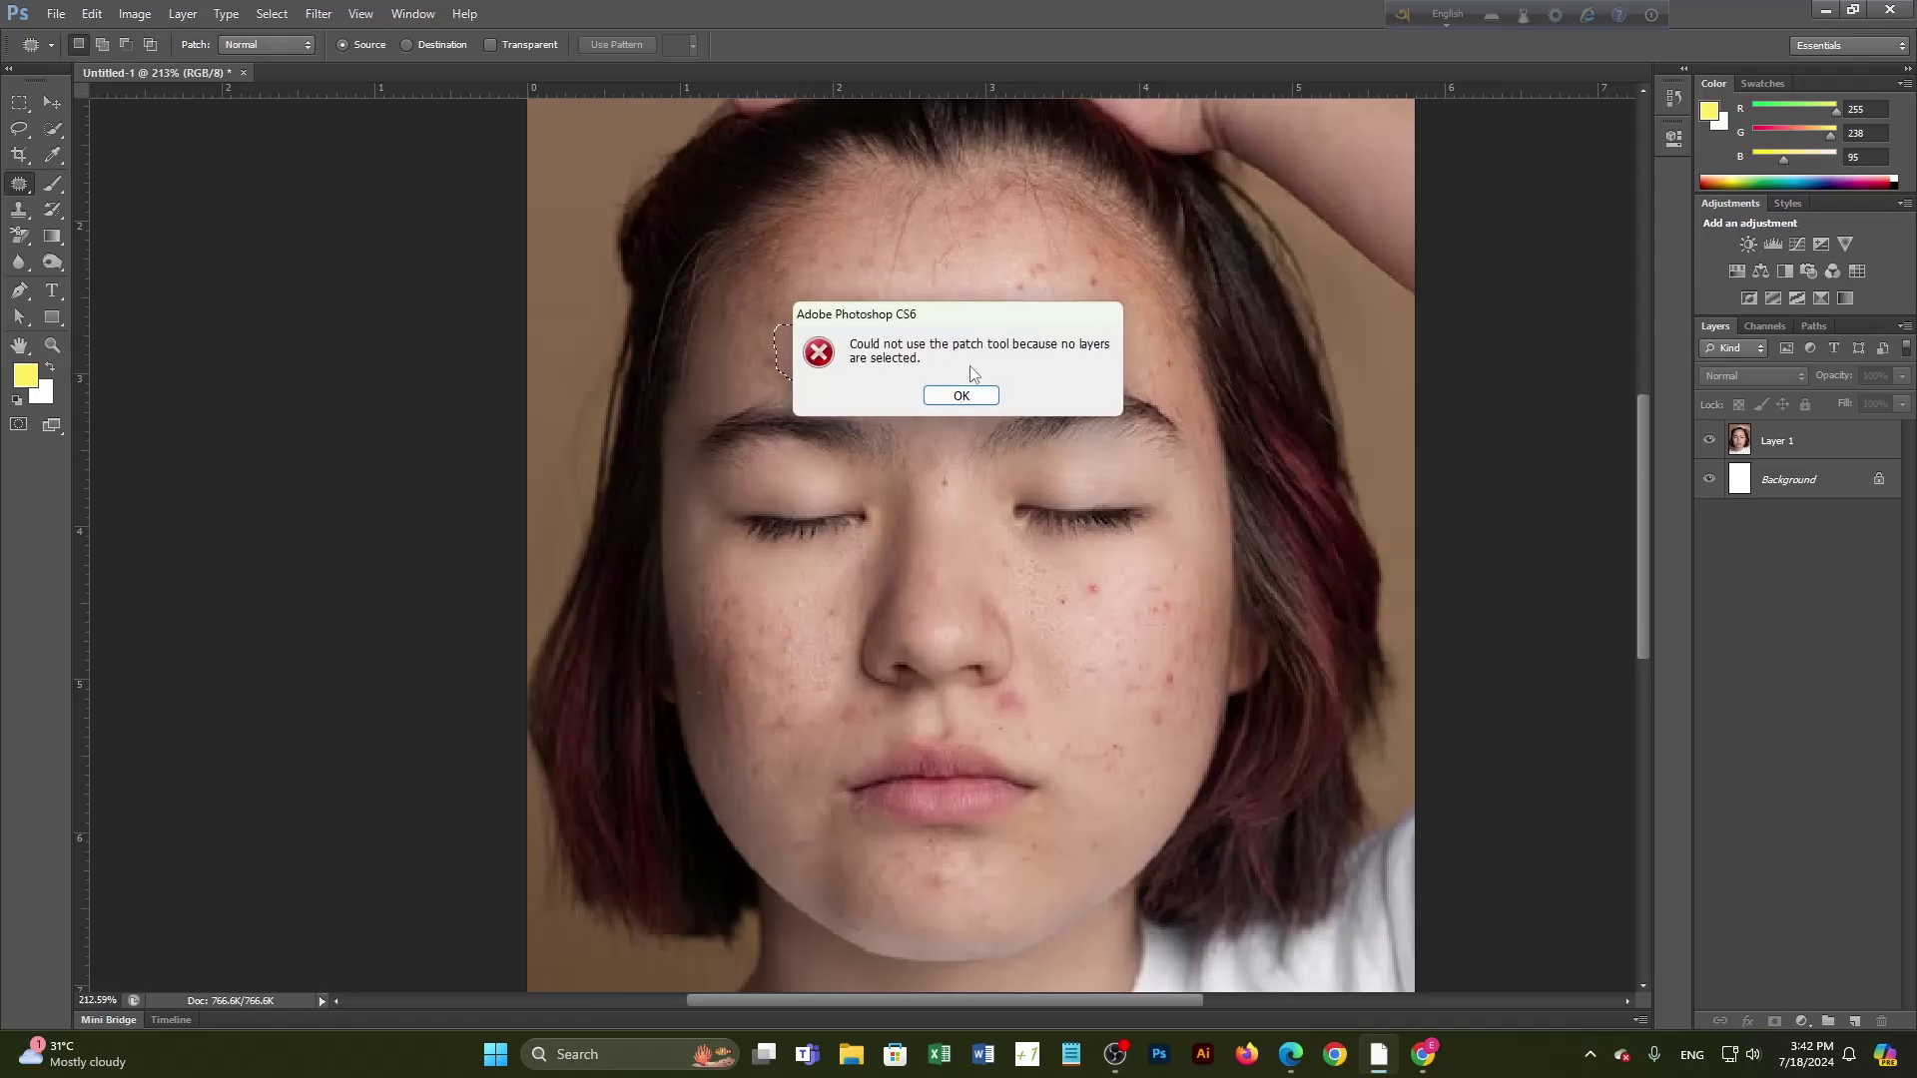
{"action": "left_click", "coordinate": [961, 397]}
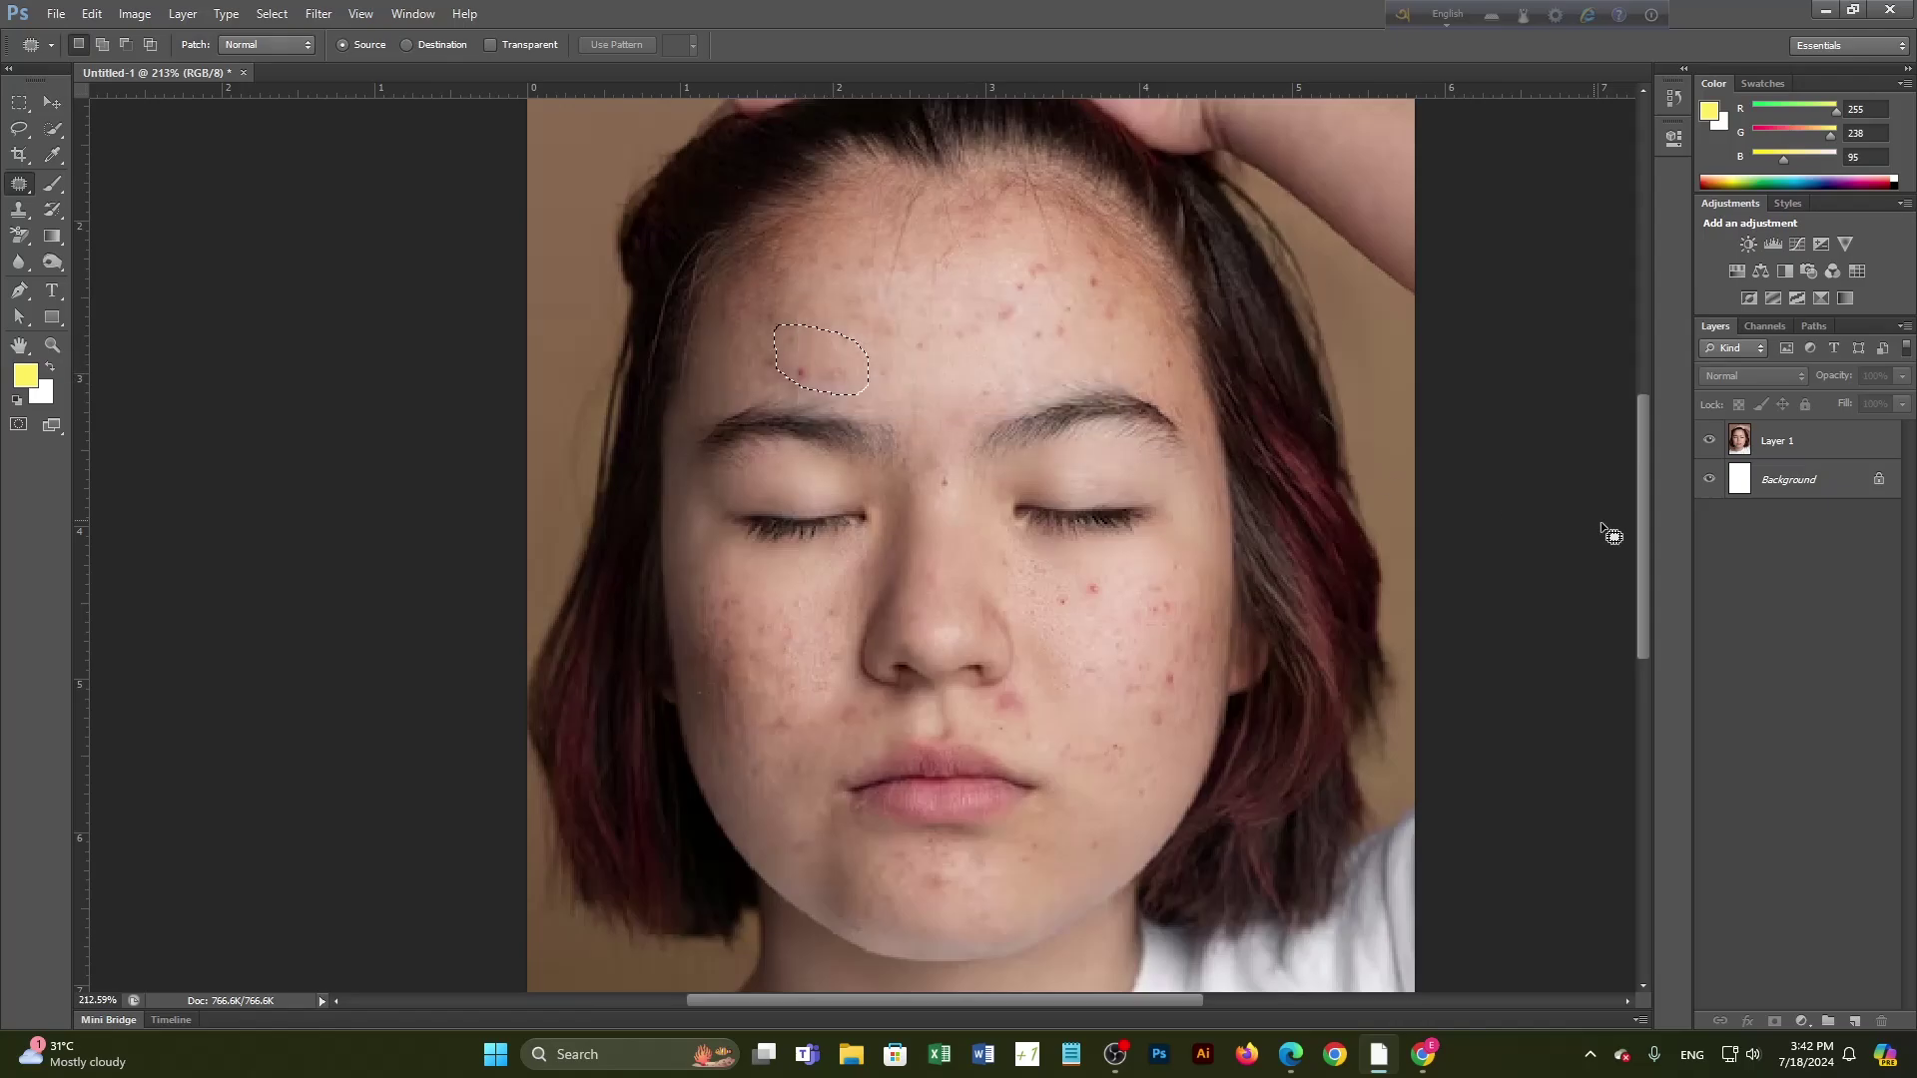
{"action": "left_click", "coordinate": [1819, 447]}
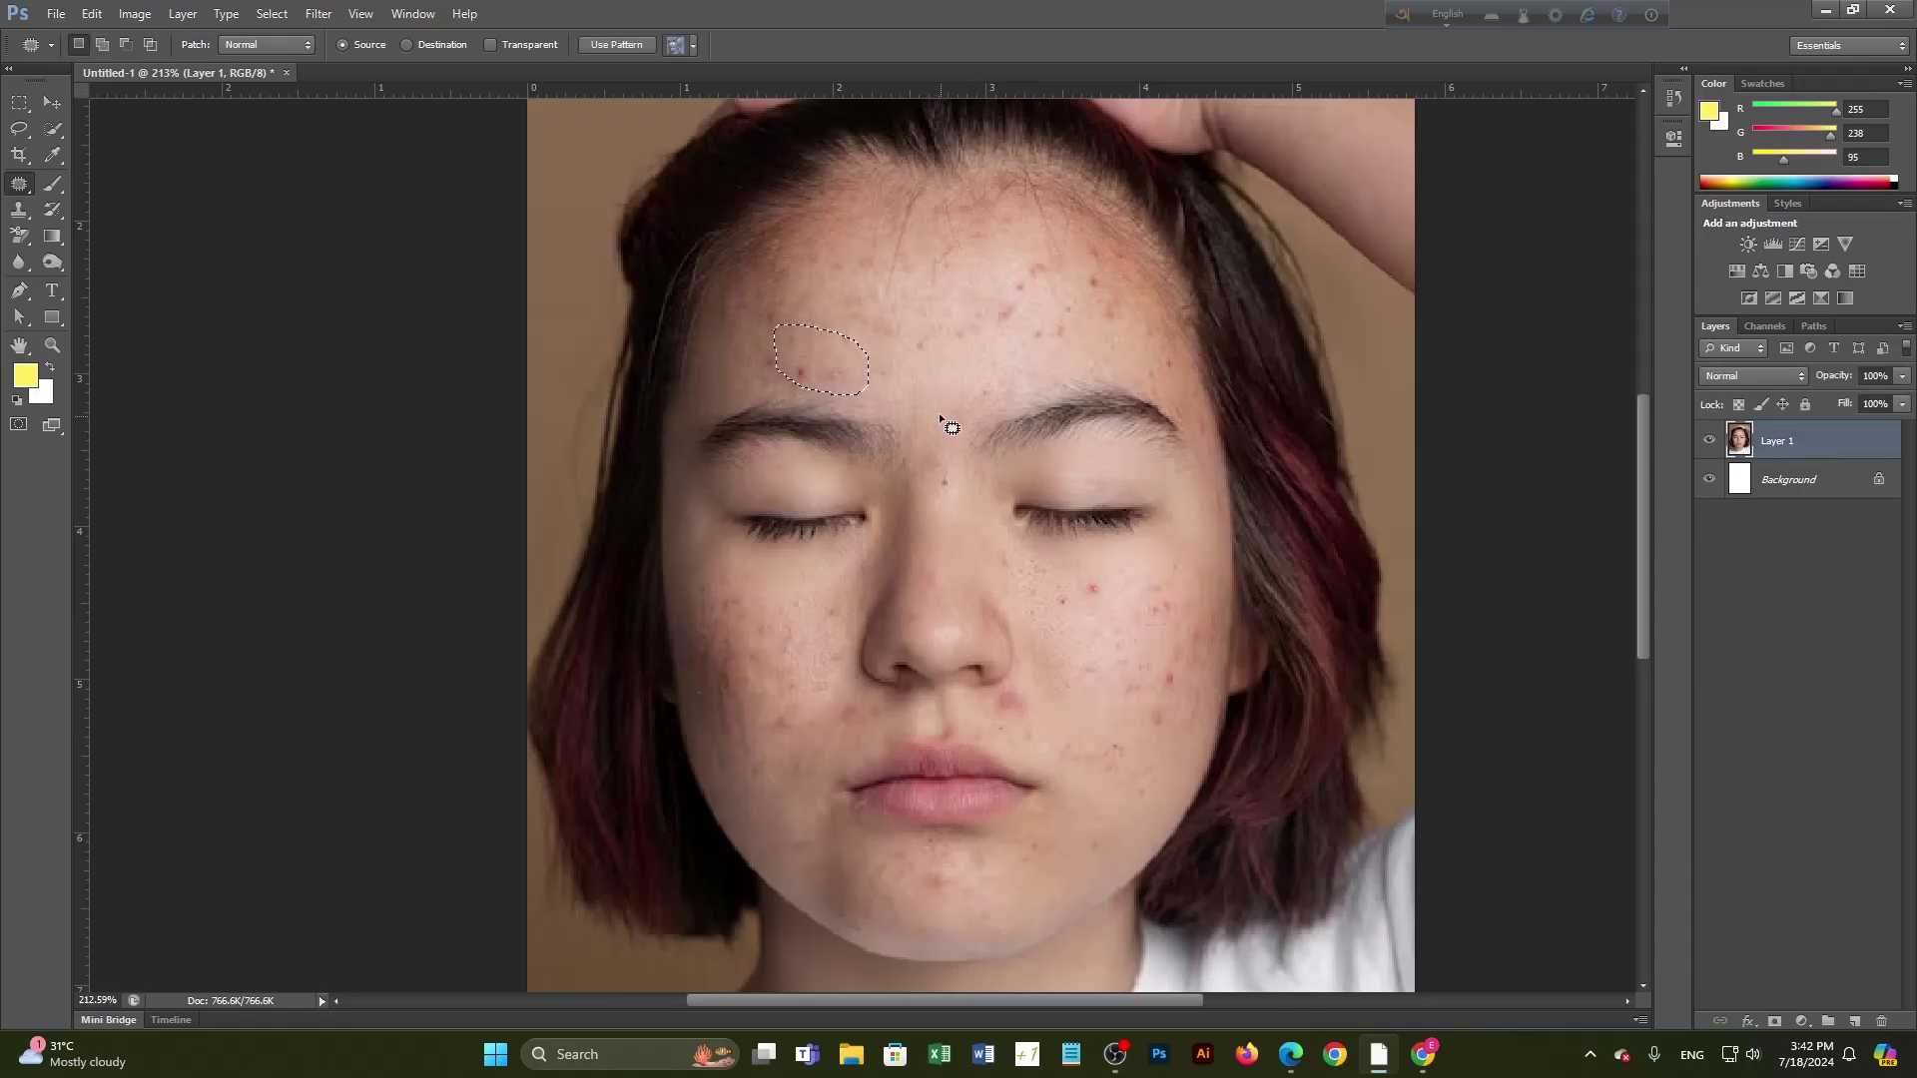
{"action": "left_click_drag", "start_coordinate": [825, 366], "coordinate": [931, 379]}
{"action": "mouse_move", "coordinate": [804, 306]}
{"action": "left_mouse_down"}
{"action": "mouse_move", "coordinate": [828, 357]}
{"action": "mouse_move", "coordinate": [841, 316]}
{"action": "mouse_move", "coordinate": [765, 299]}
{"action": "mouse_move", "coordinate": [916, 385]}
{"action": "left_mouse_up"}
{"action": "key", "text": "ctrl+d"}
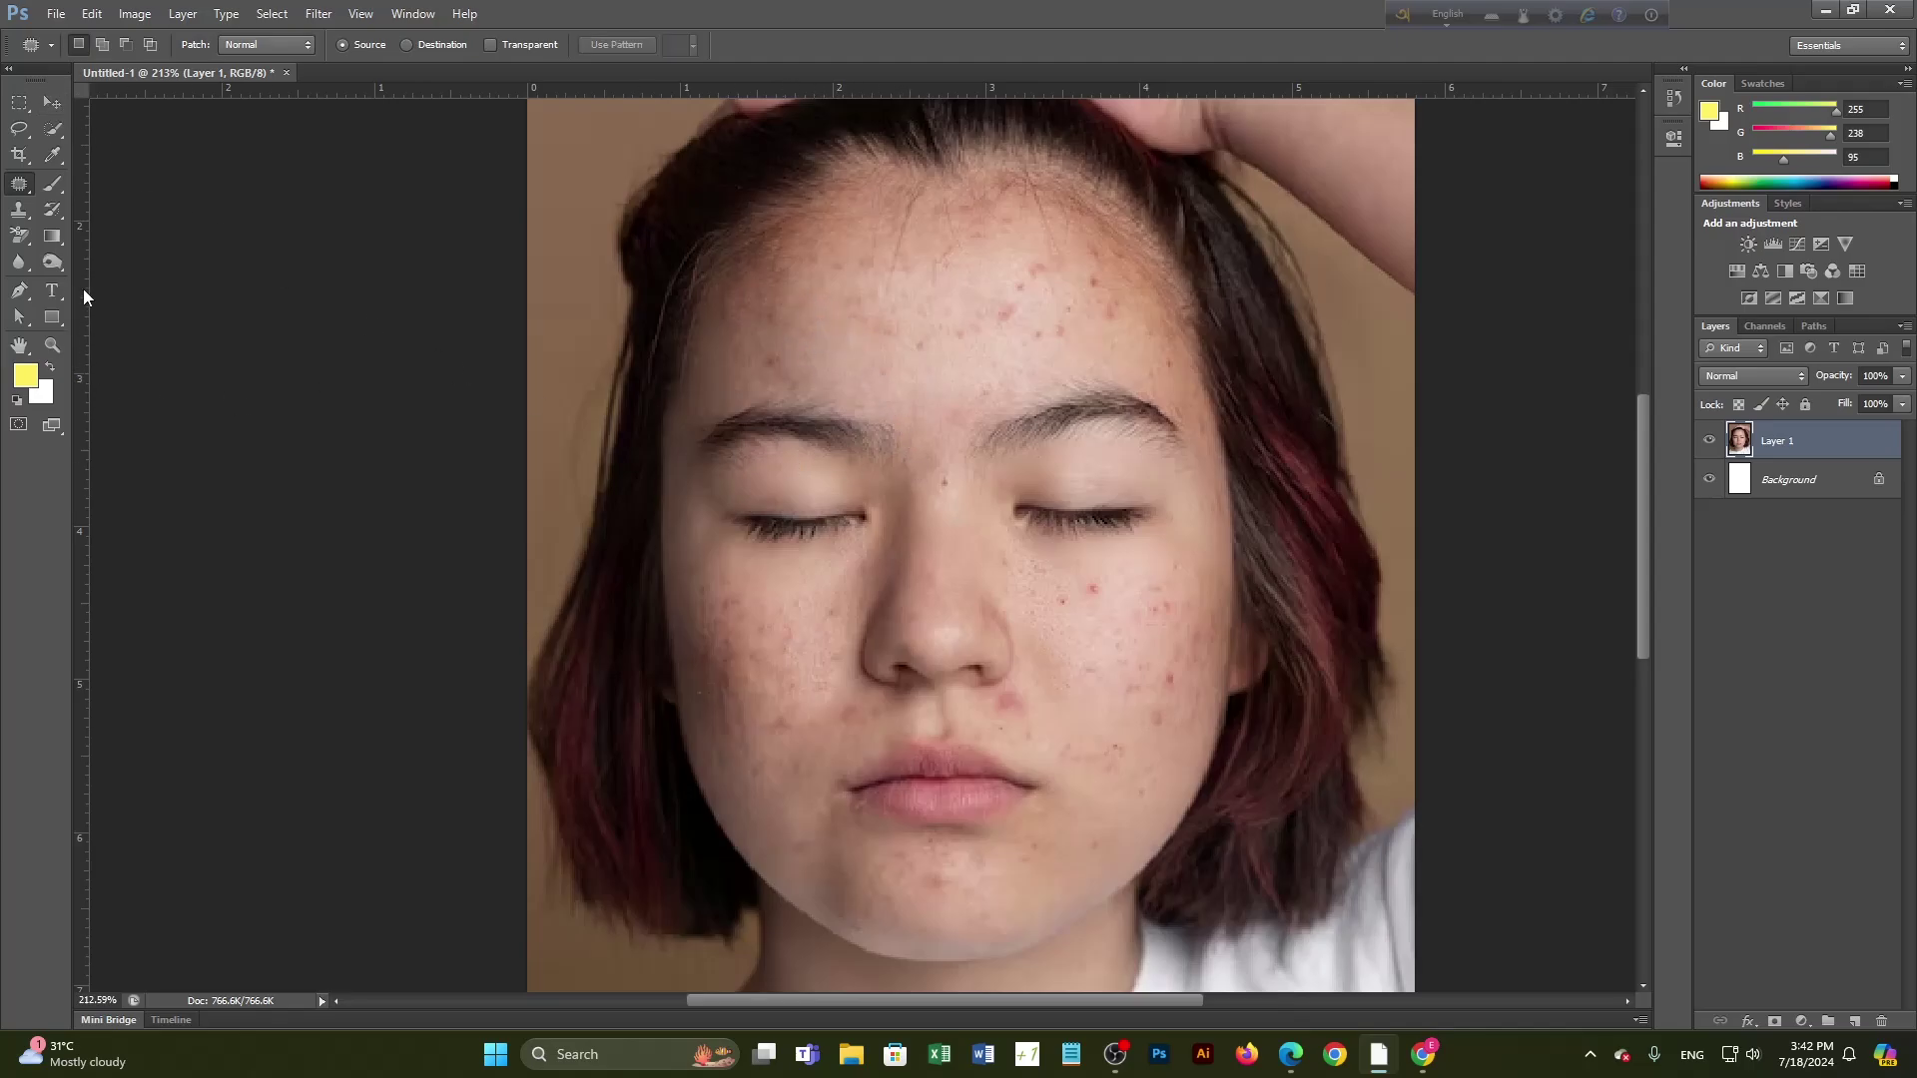
Step: Heal the blemishes on the cheek at the image's right with the Spot Healing Brush, setting the brush size to 25 px
{"action": "right_click", "coordinate": [30, 191]}
{"action": "left_click", "coordinate": [100, 183]}
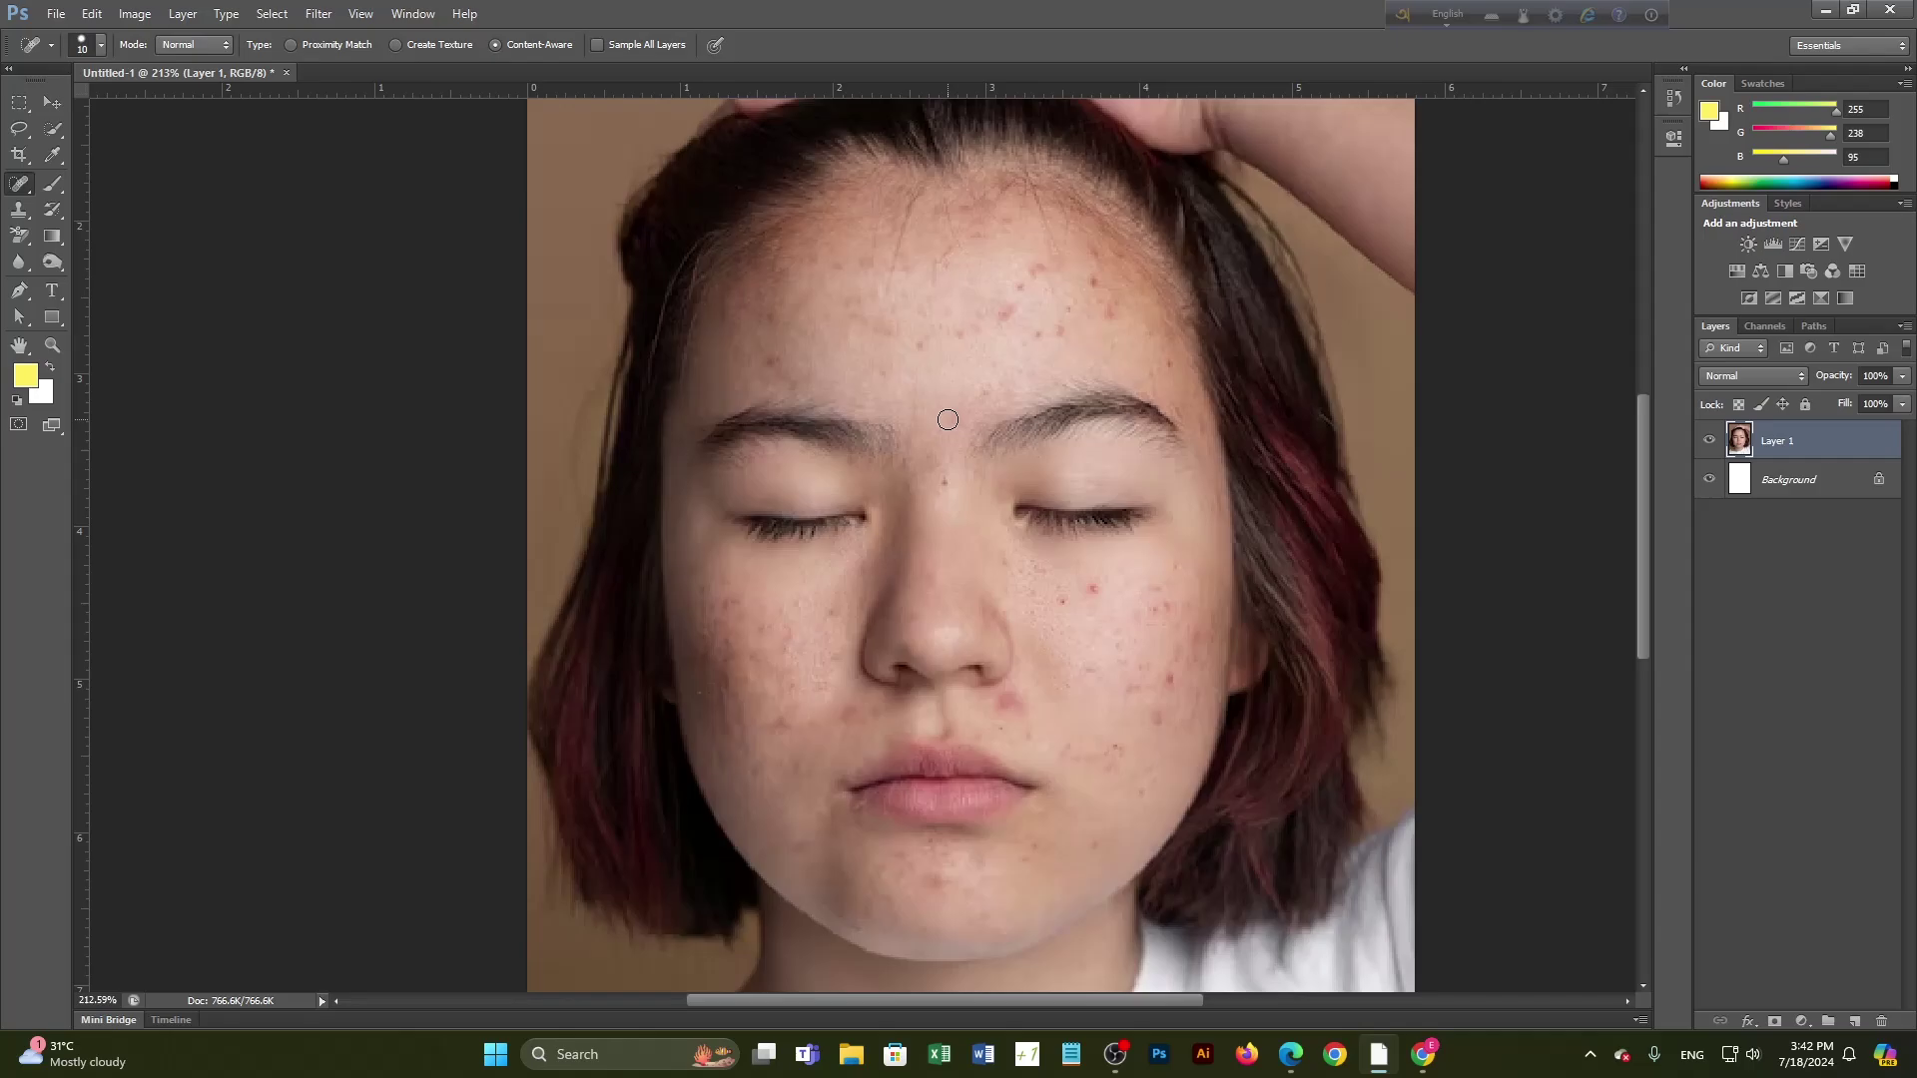
{"action": "key", "text": "bracketright"}
{"action": "key", "text": "bracketright"}
{"action": "key", "text": "bracketright"}
{"action": "key", "text": "bracketright"}
{"action": "left_click", "coordinate": [1085, 591]}
{"action": "key", "text": "bracketleft"}
{"action": "left_click", "coordinate": [1153, 729]}
{"action": "left_click", "coordinate": [1134, 657]}
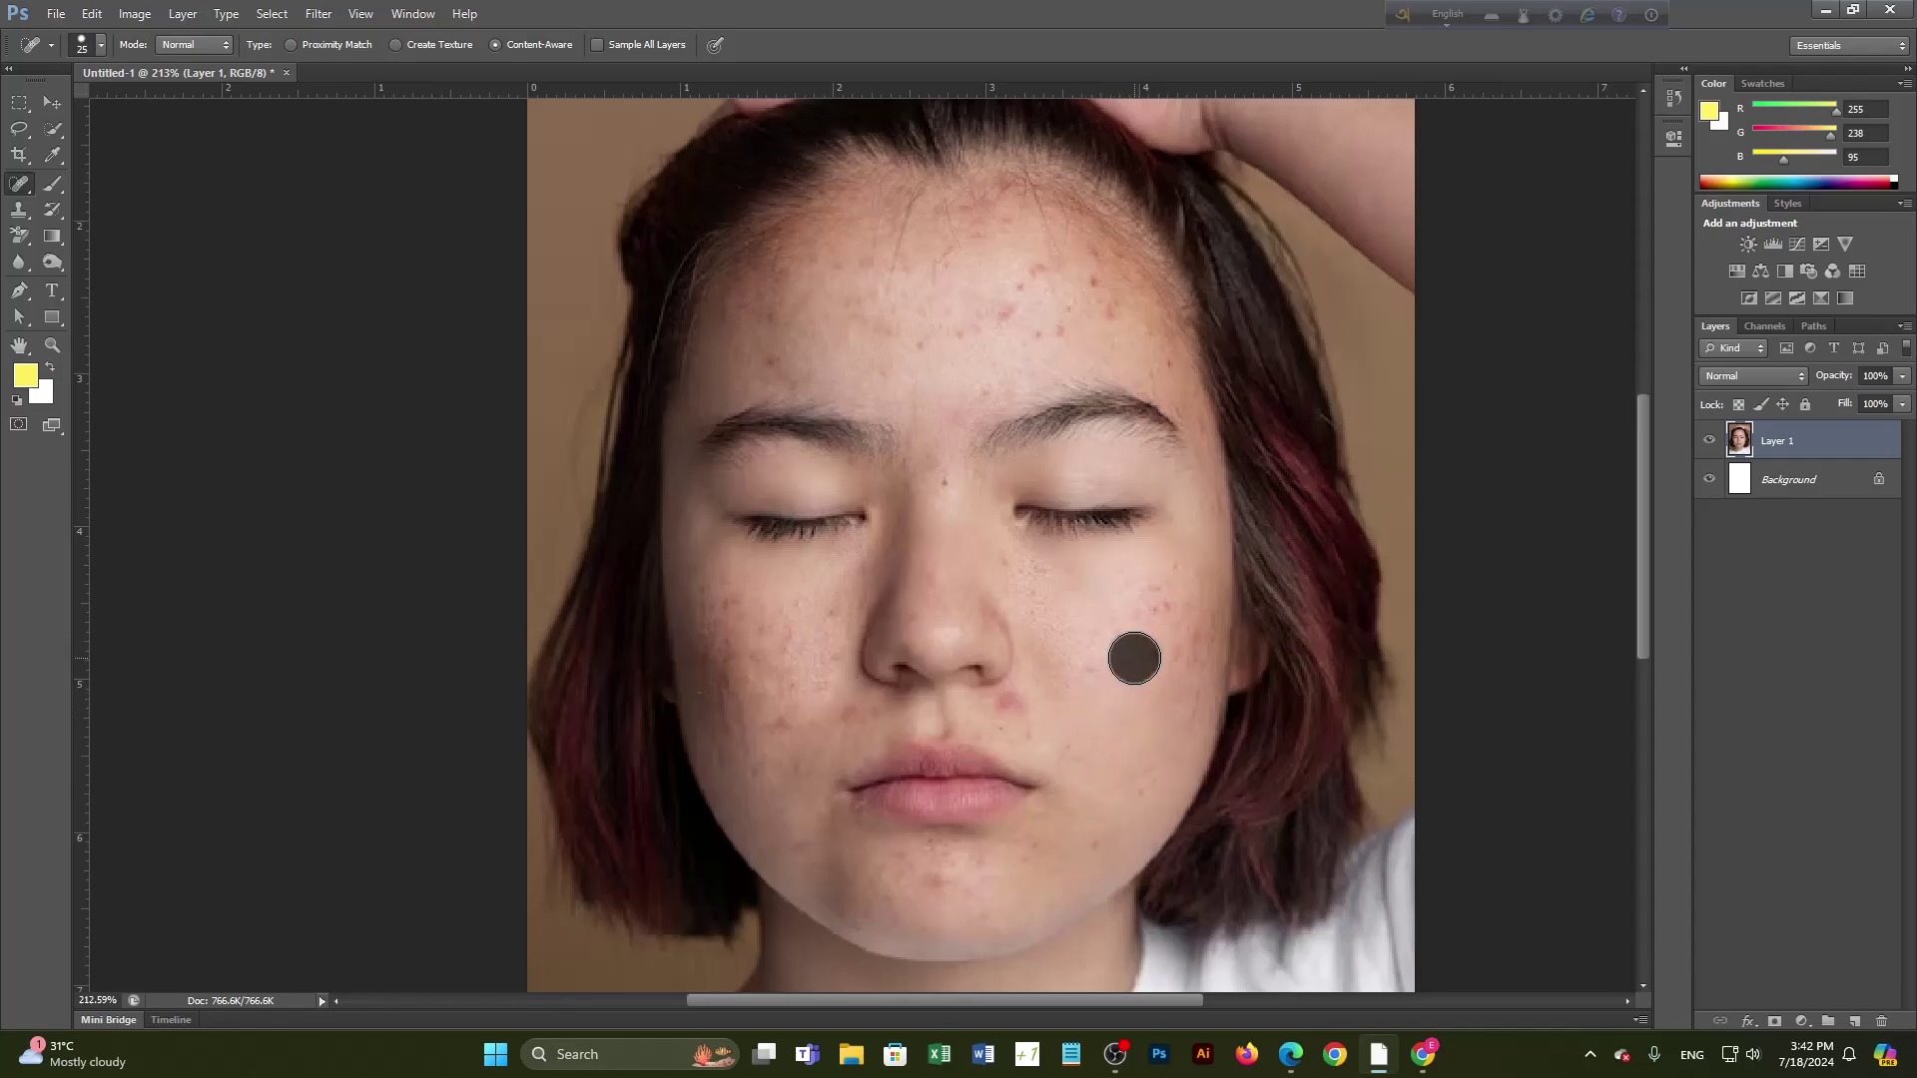
{"action": "left_click_drag", "start_coordinate": [1155, 698], "coordinate": [1185, 674]}
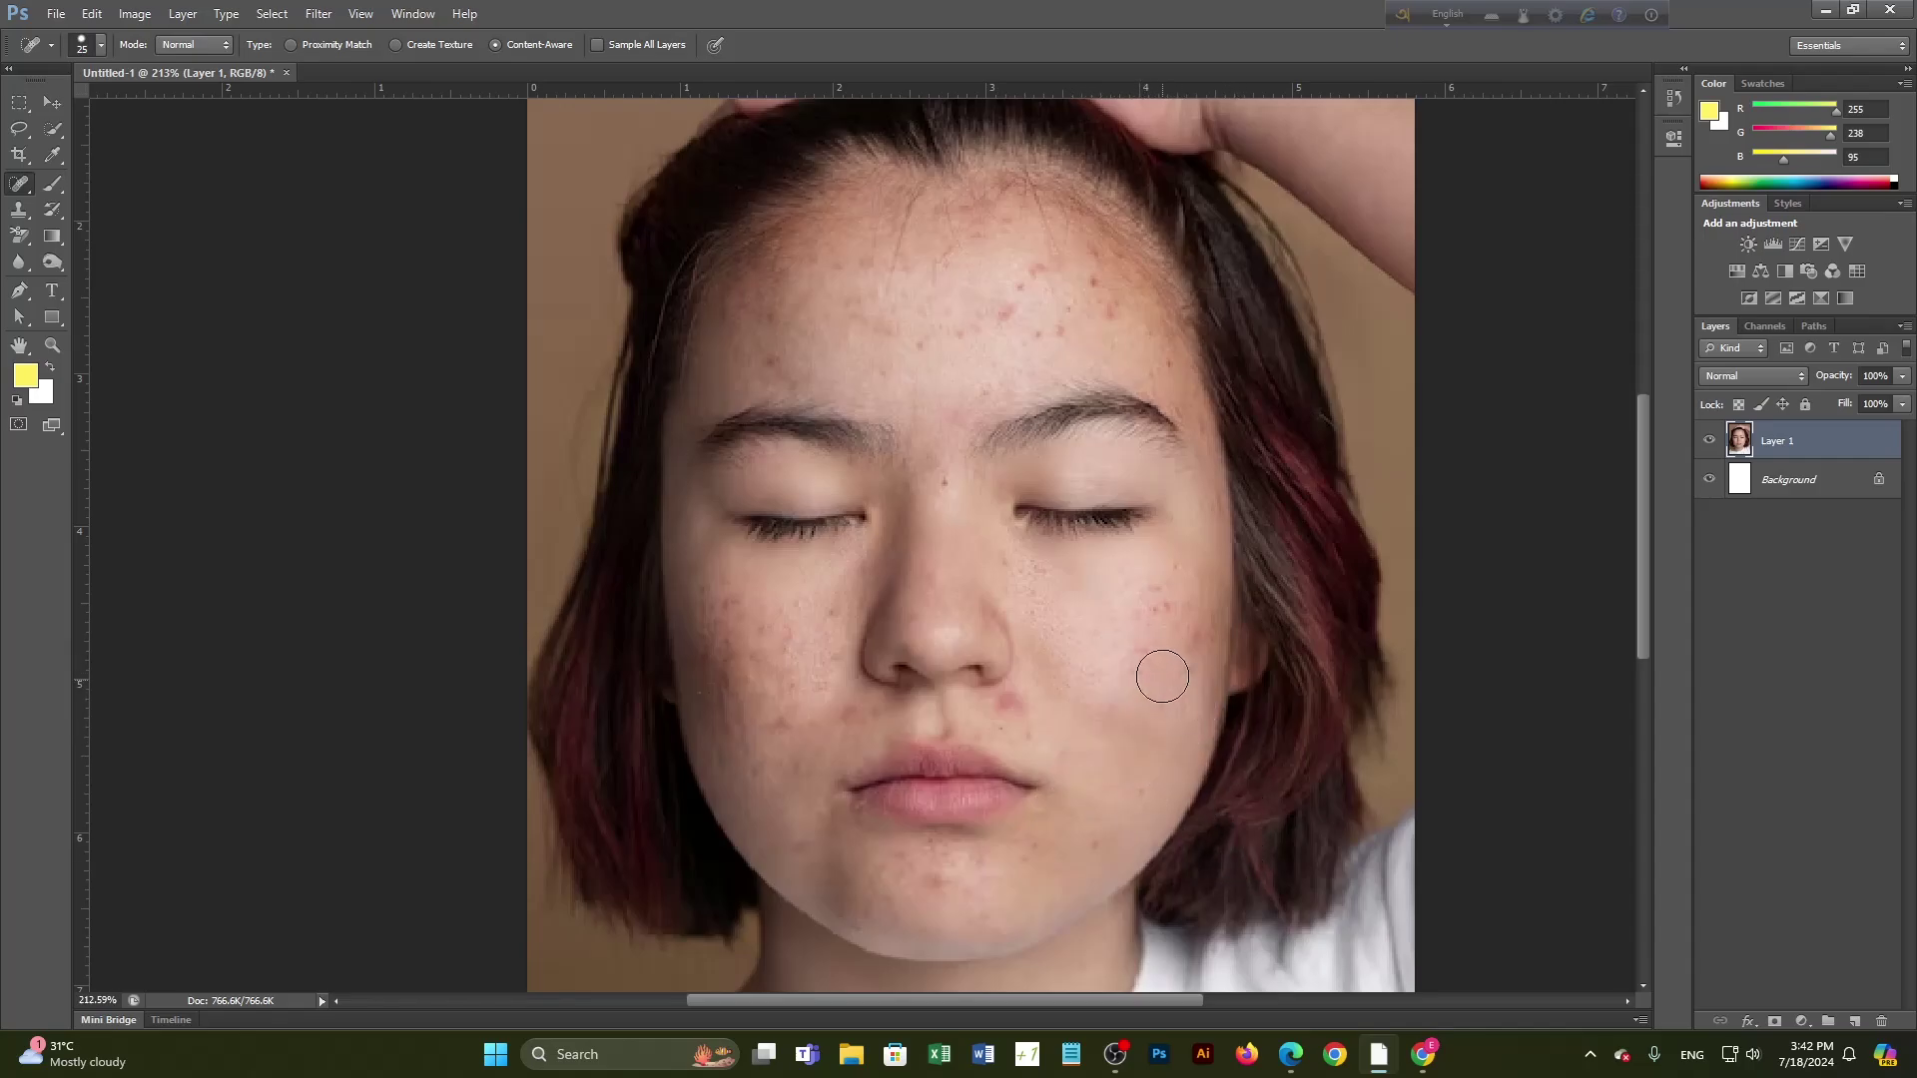
{"action": "left_click_drag", "start_coordinate": [1142, 627], "coordinate": [1142, 667]}
Step: Check the brush settings and try to heal the forehead blemishes above the image's right eyebrow with the Content-Aware Spot Healing Brush
{"action": "left_click", "coordinate": [101, 45]}
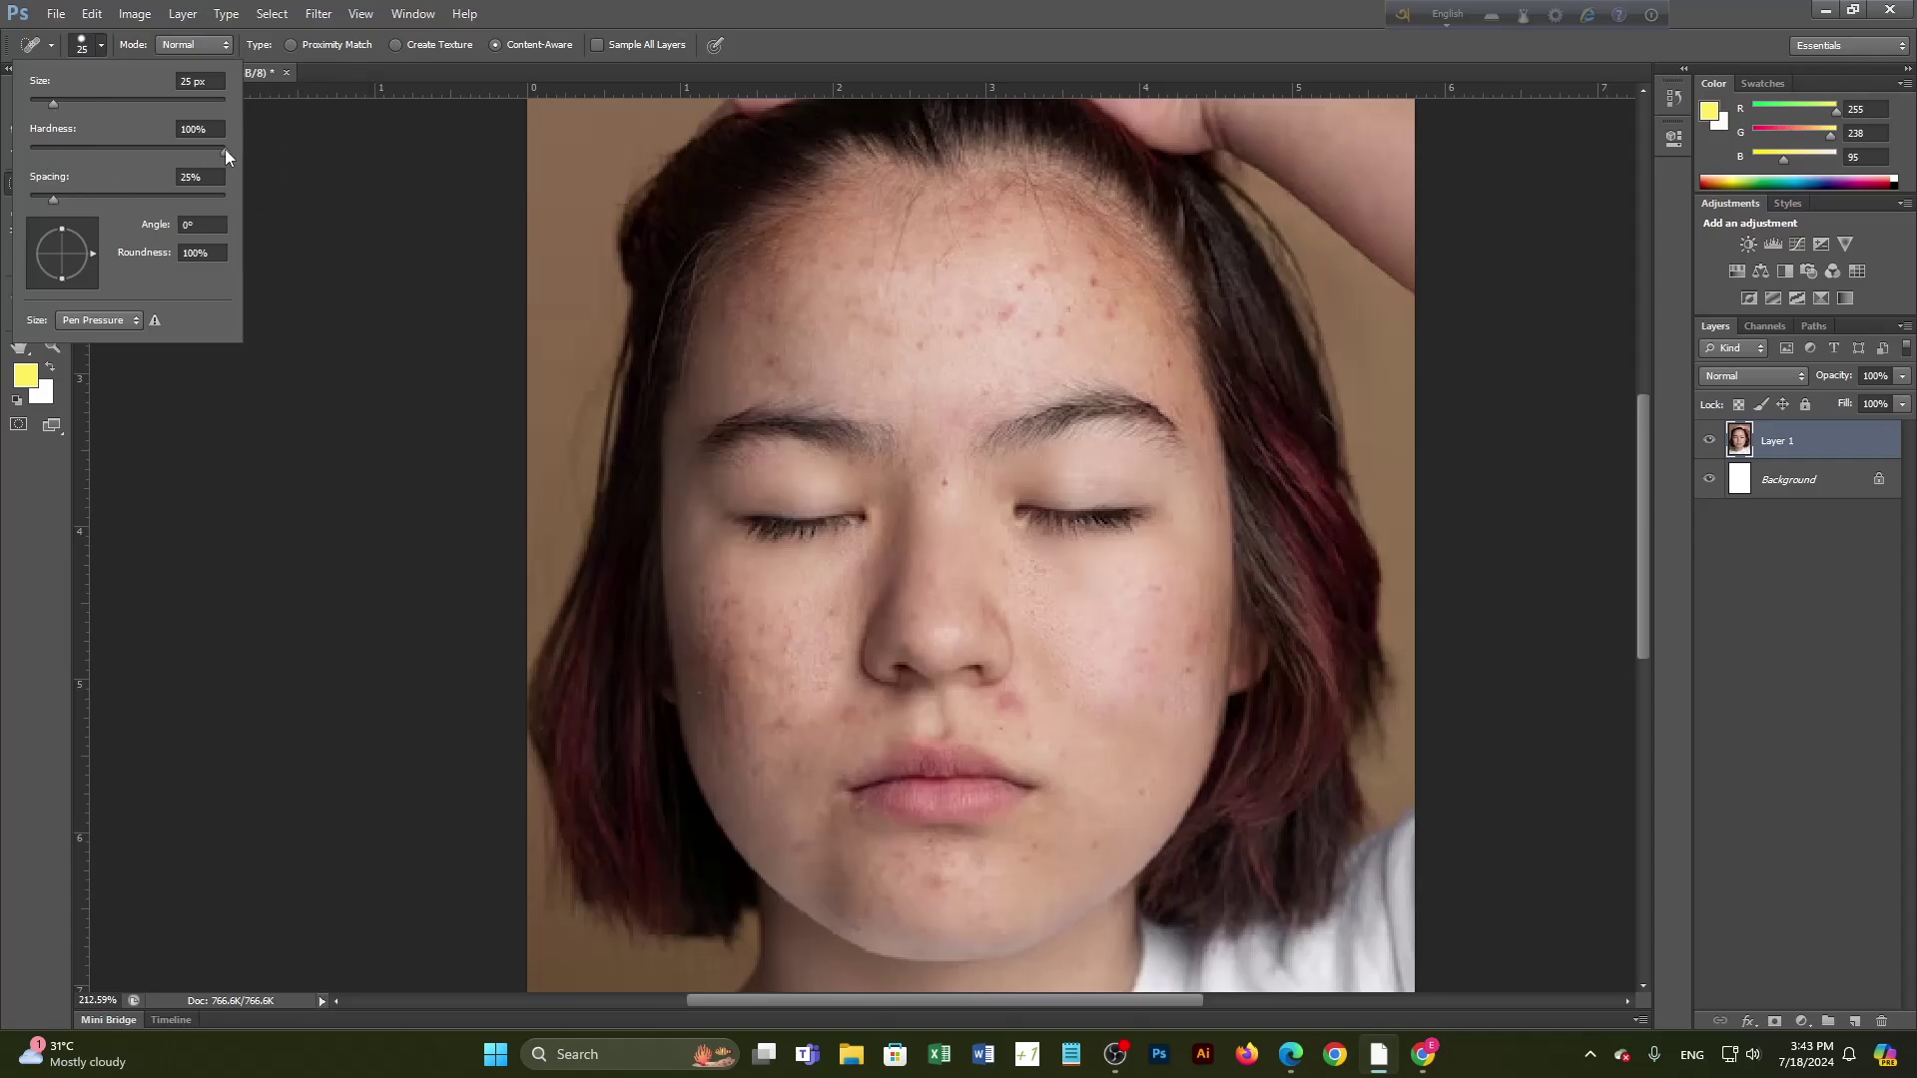
{"action": "left_click", "coordinate": [344, 74]}
{"action": "mouse_move", "coordinate": [1027, 300]}
{"action": "left_mouse_down"}
{"action": "mouse_move", "coordinate": [995, 333]}
{"action": "mouse_move", "coordinate": [1096, 313]}
{"action": "mouse_move", "coordinate": [1055, 280]}
{"action": "mouse_move", "coordinate": [1038, 359]}
{"action": "mouse_move", "coordinate": [1009, 298]}
{"action": "mouse_move", "coordinate": [1029, 345]}
{"action": "mouse_move", "coordinate": [1117, 304]}
{"action": "mouse_move", "coordinate": [1074, 345]}
{"action": "mouse_move", "coordinate": [1072, 286]}
{"action": "mouse_move", "coordinate": [1126, 309]}
{"action": "mouse_move", "coordinate": [1121, 360]}
{"action": "mouse_move", "coordinate": [1049, 310]}
{"action": "mouse_move", "coordinate": [1095, 348]}
{"action": "mouse_move", "coordinate": [1037, 346]}
{"action": "mouse_move", "coordinate": [1078, 350]}
{"action": "left_mouse_up"}
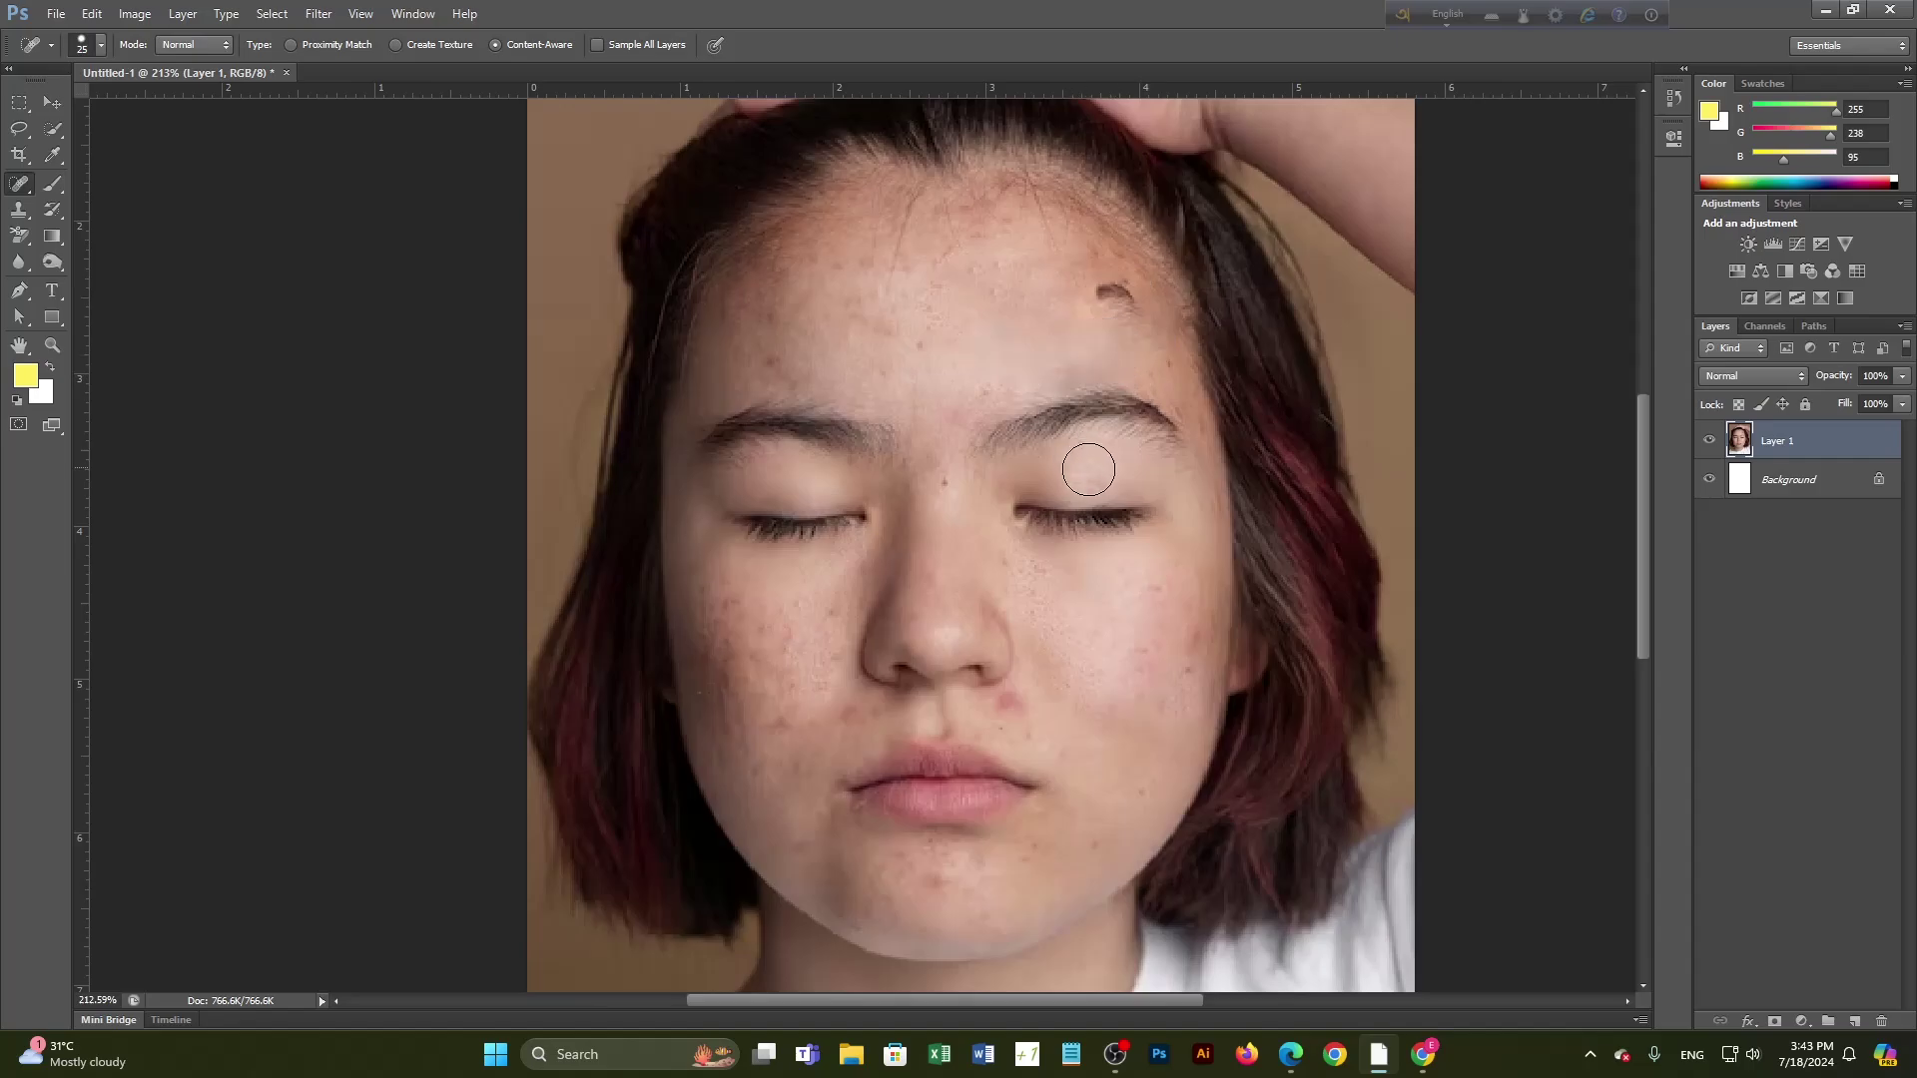
{"action": "left_click", "coordinate": [1113, 299]}
Step: Undo the recent Spot Healing strokes on the forehead above the image's right eyebrow
{"action": "key", "text": "ctrl+z"}
{"action": "key", "text": "ctrl+alt+z"}
{"action": "key", "text": "ctrl+alt+z"}
{"action": "key", "text": "ctrl+alt+z"}
{"action": "key", "text": "ctrl+alt+z"}
{"action": "key", "text": "ctrl+alt+z"}
{"action": "key", "text": "ctrl+alt+z"}
{"action": "key", "text": "ctrl+alt+z"}
{"action": "key", "text": "ctrl+alt+z"}
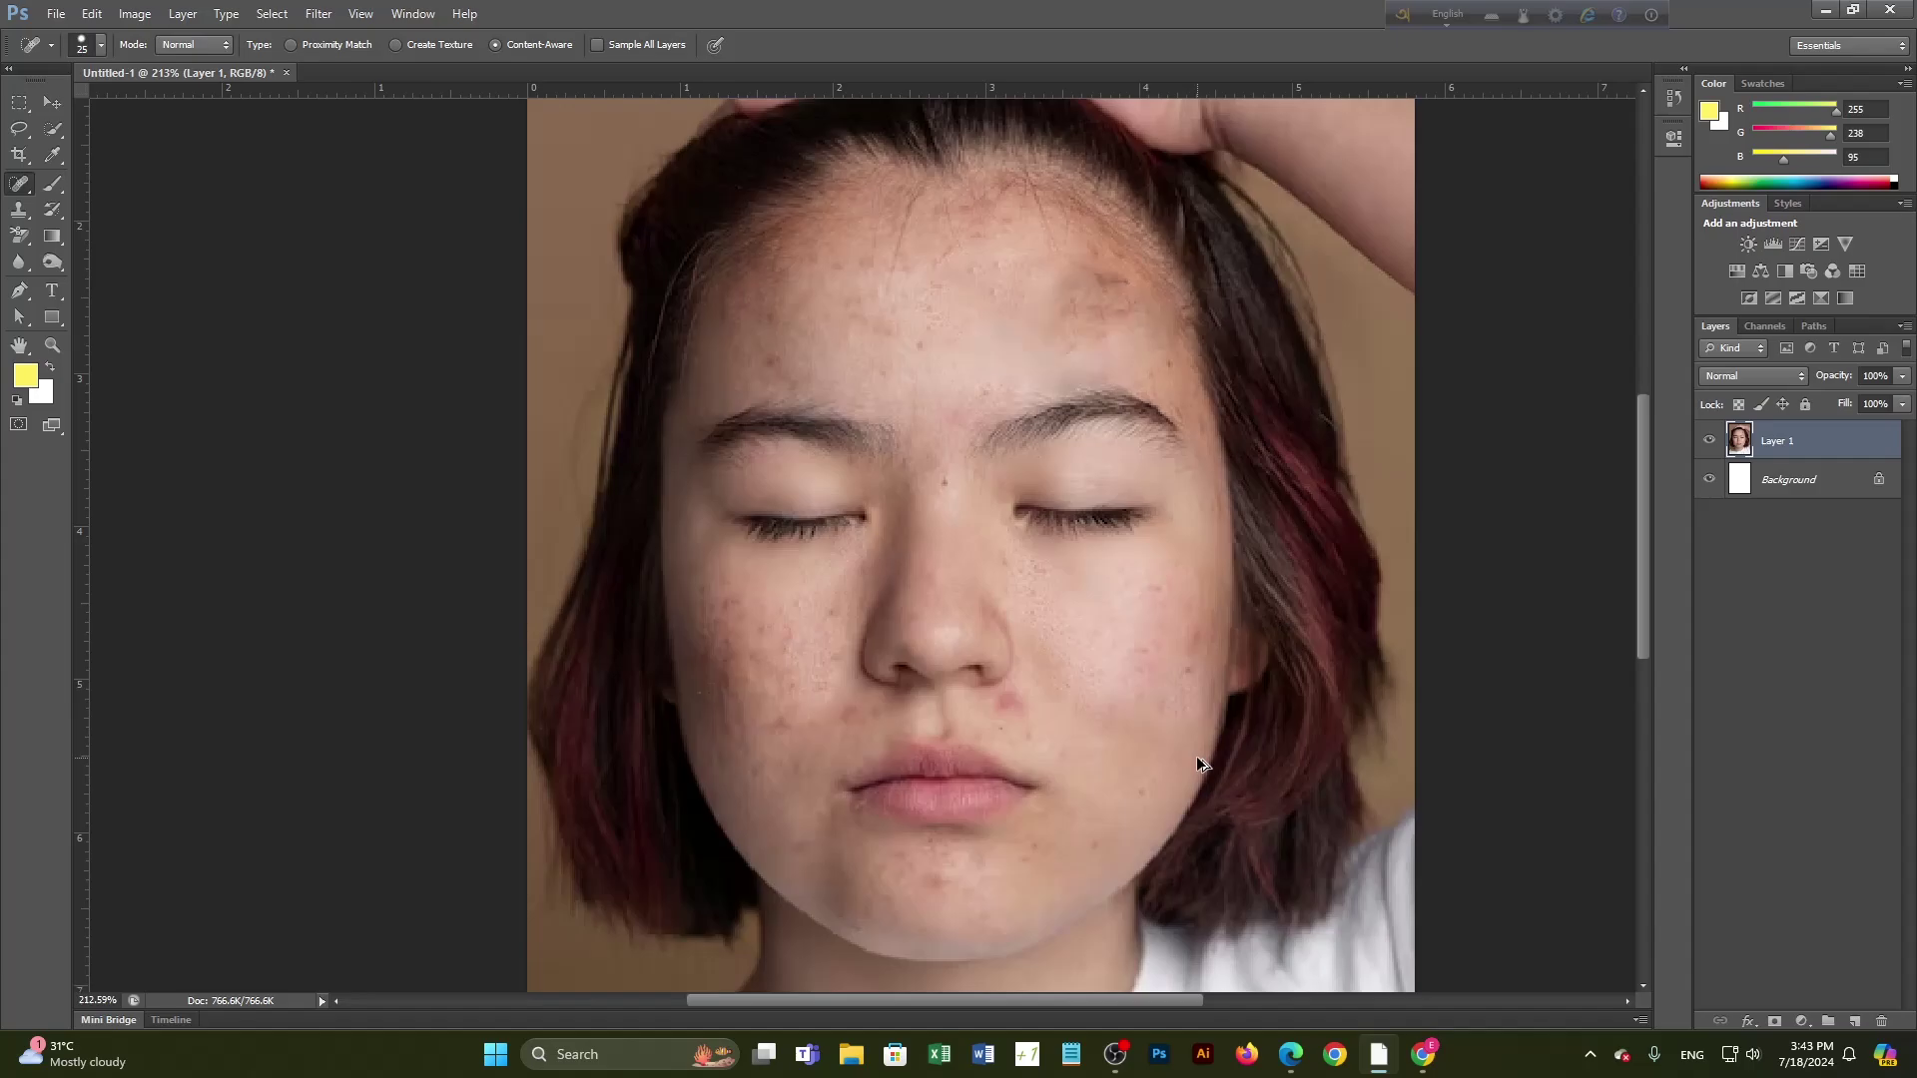
{"action": "key", "text": "ctrl+alt+z"}
{"action": "key", "text": "ctrl+alt+z"}
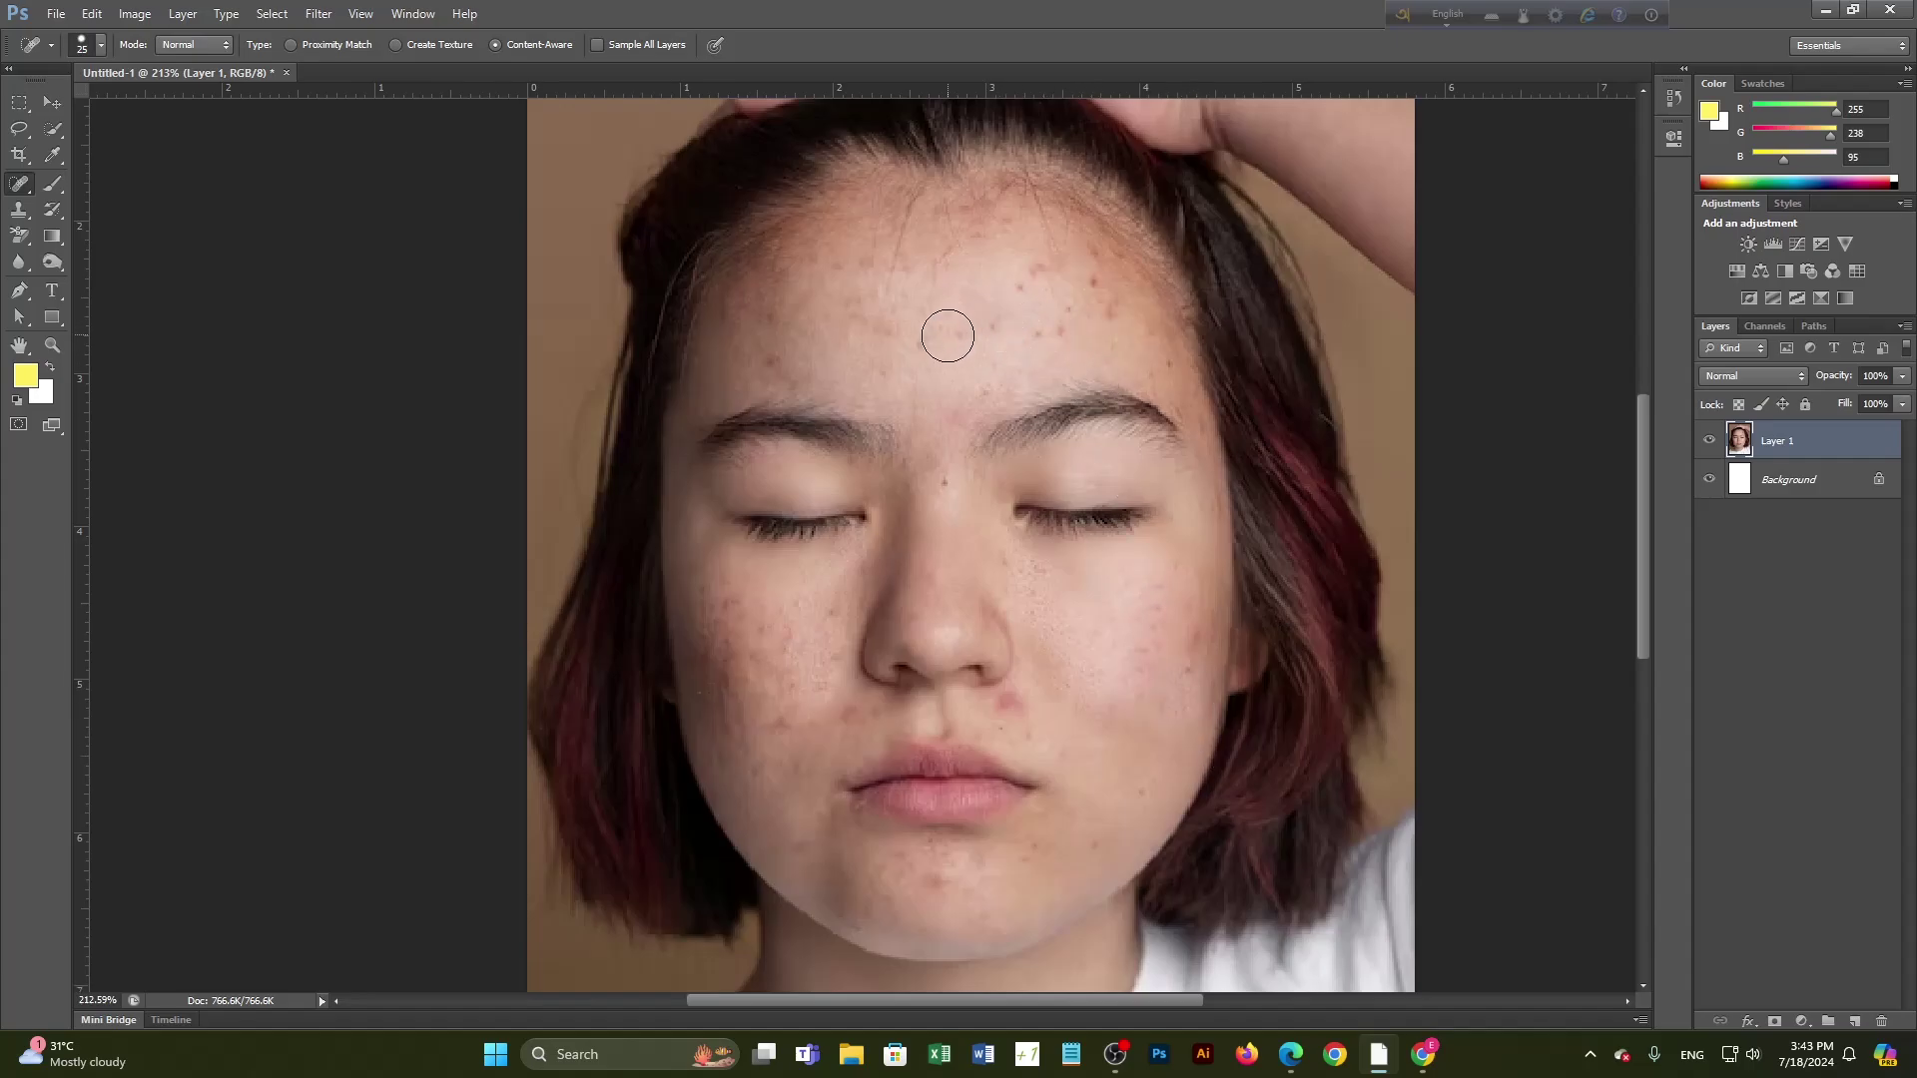
Step: Heal the blemishes across the middle and both sides of the forehead with the Spot Healing Brush
{"action": "left_click_drag", "start_coordinate": [946, 327], "coordinate": [911, 344]}
{"action": "left_click", "coordinate": [1040, 338]}
{"action": "left_click_drag", "start_coordinate": [1109, 295], "coordinate": [1066, 275]}
{"action": "left_click_drag", "start_coordinate": [813, 298], "coordinate": [785, 345]}
Step: Heal the blemishes on the cheek at the image's left with the Spot Healing Brush
{"action": "left_click_drag", "start_coordinate": [740, 739], "coordinate": [764, 678]}
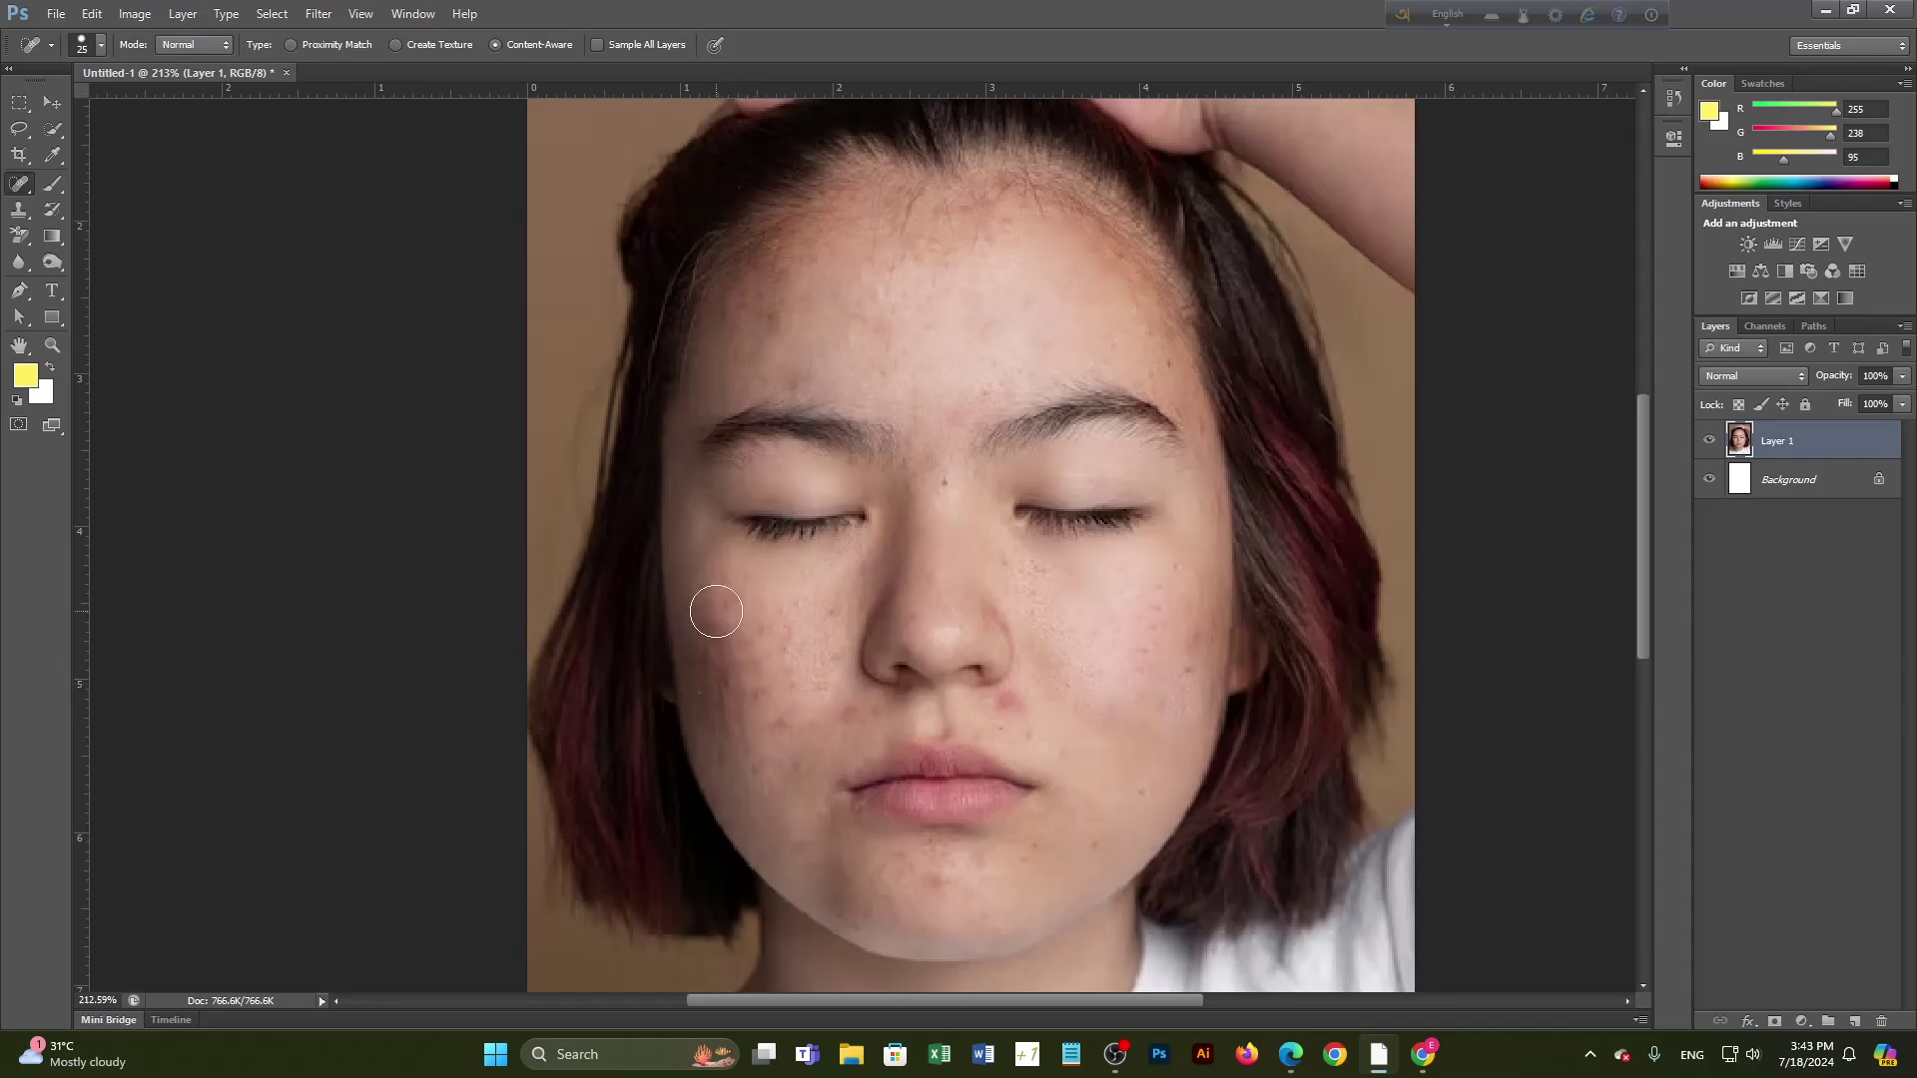
{"action": "mouse_move", "coordinate": [719, 603]}
{"action": "left_mouse_down"}
{"action": "mouse_move", "coordinate": [735, 683]}
{"action": "mouse_move", "coordinate": [813, 663]}
{"action": "mouse_move", "coordinate": [786, 632]}
{"action": "mouse_move", "coordinate": [785, 731]}
{"action": "mouse_move", "coordinate": [721, 609]}
{"action": "left_mouse_up"}
{"action": "left_click", "coordinate": [779, 645]}
Step: Paste the original portrait as a layer above the retouched one and toggle its visibility to compare before and after
{"action": "scroll", "coordinate": [1266, 717], "scroll_direction": "down", "scroll_amount": 2}
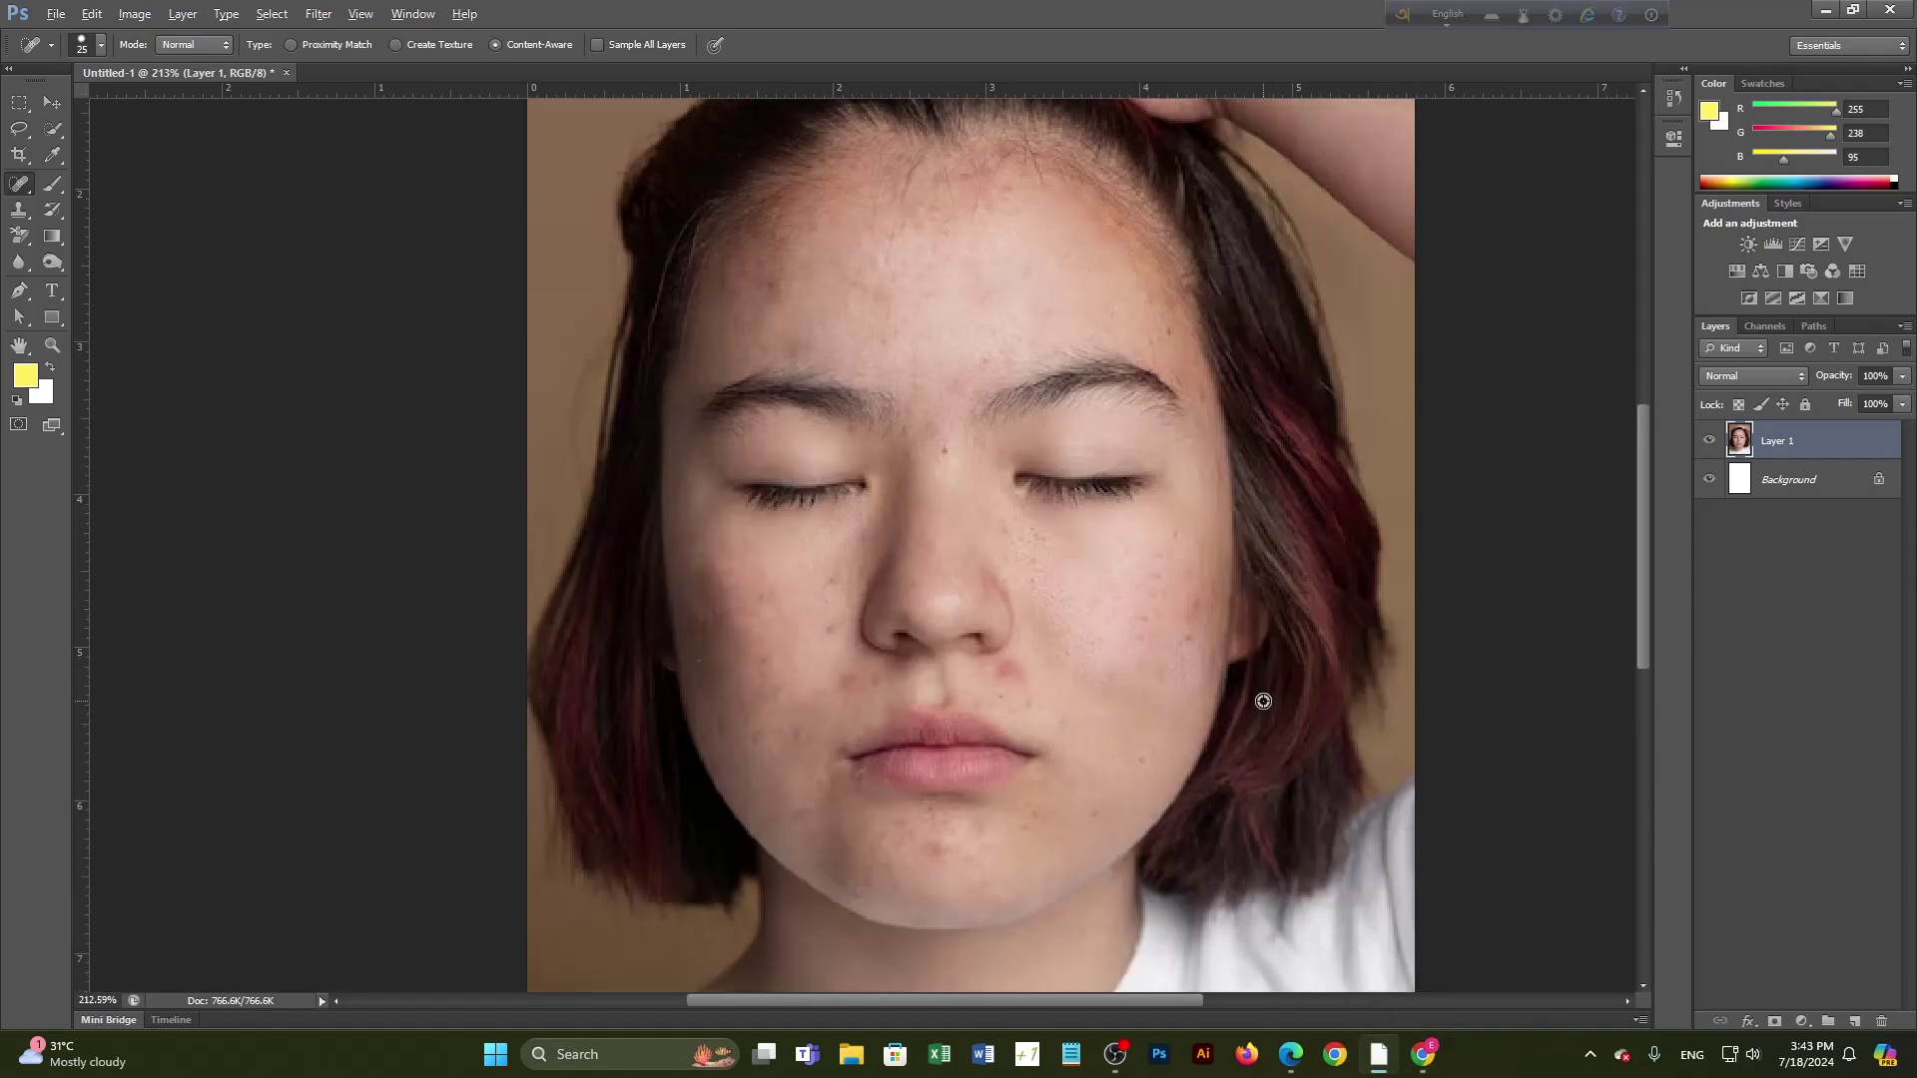
{"action": "scroll", "coordinate": [1203, 671], "scroll_direction": "down", "scroll_amount": 4}
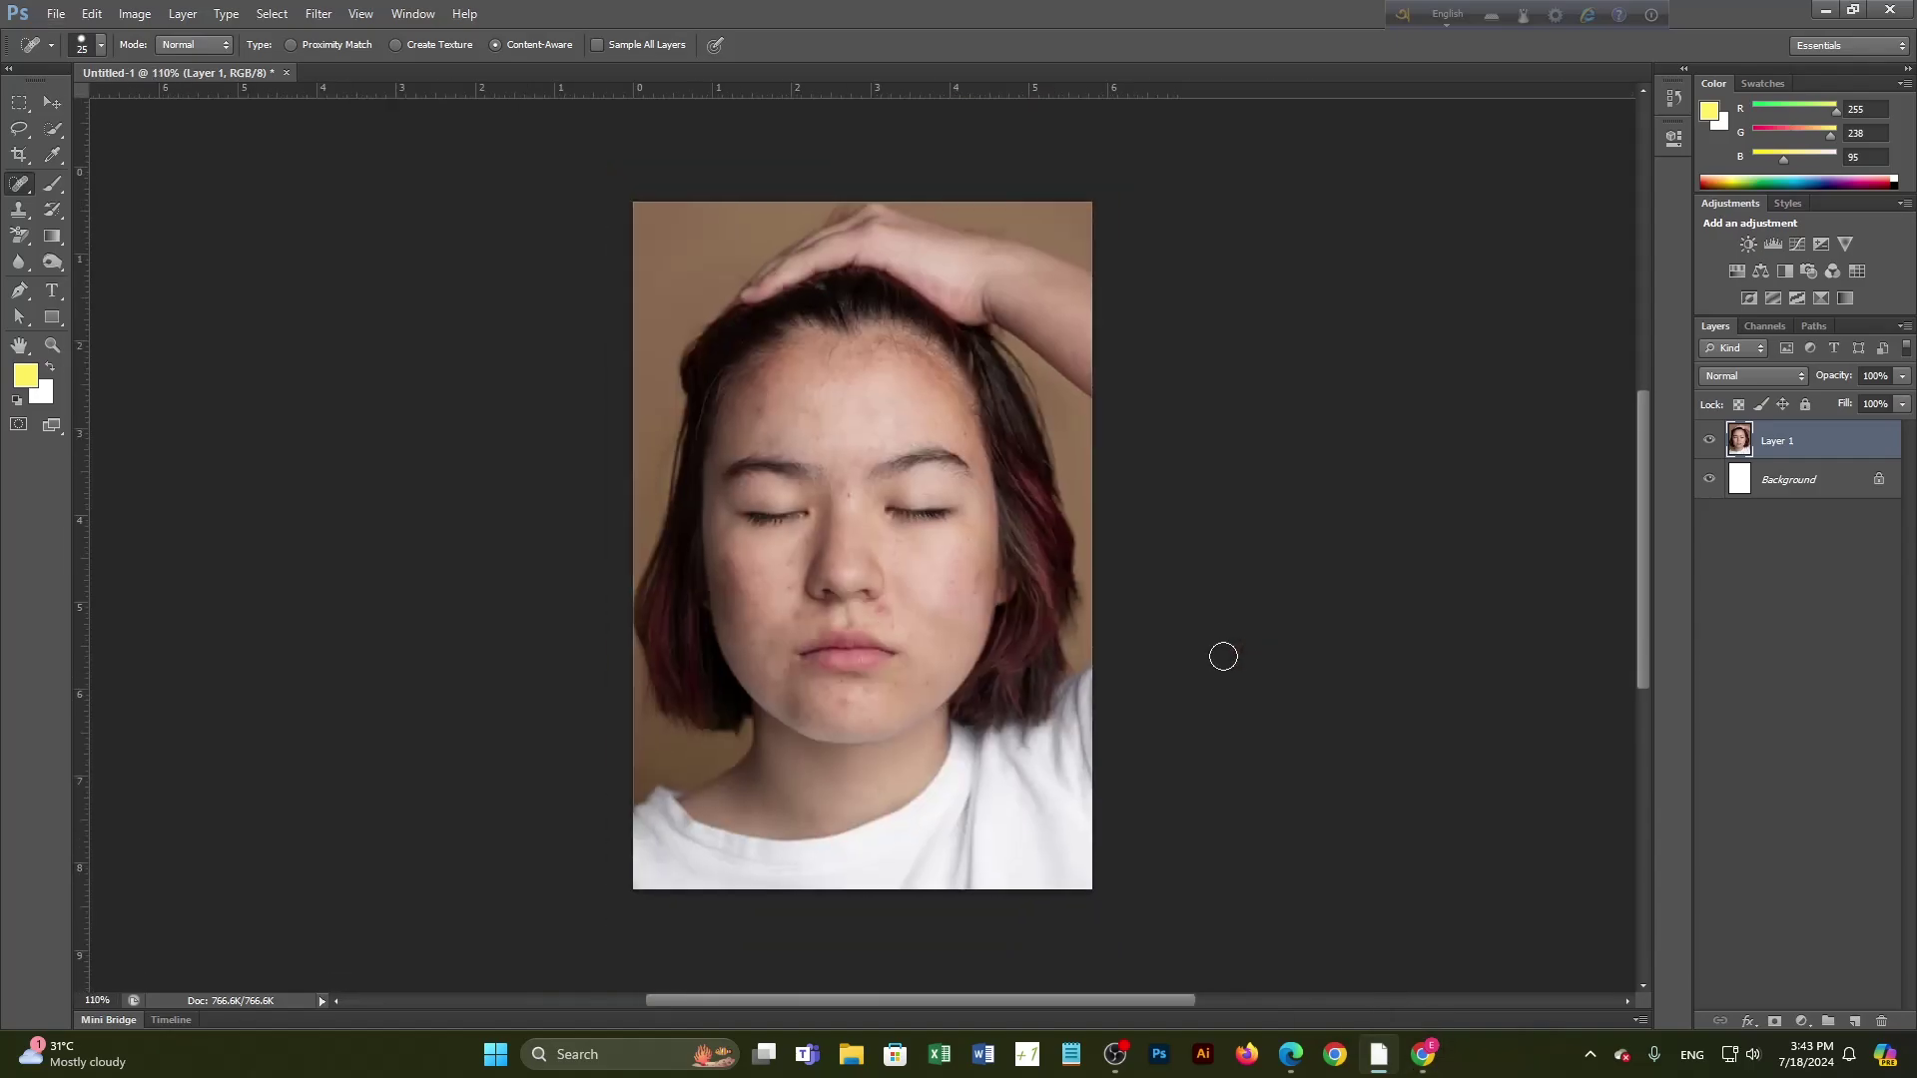
{"action": "key", "text": "ctrl+v"}
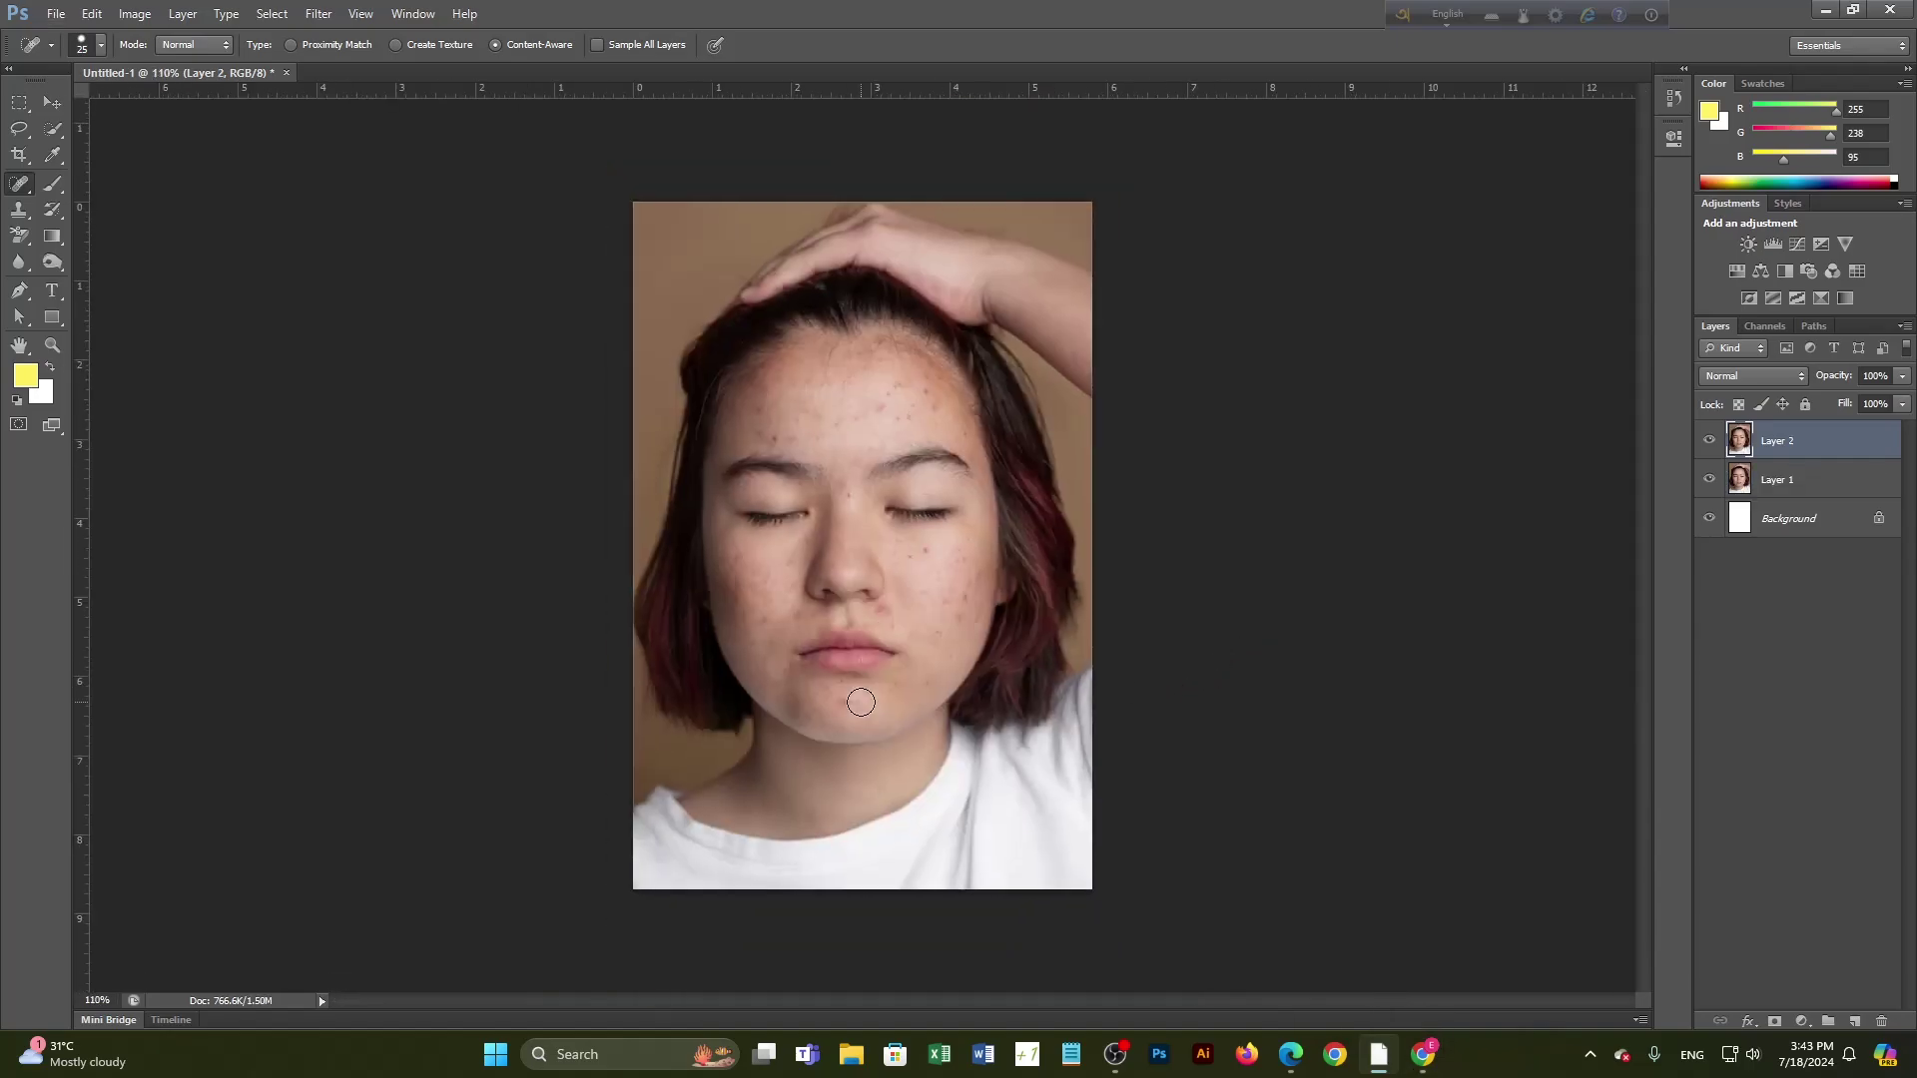
{"action": "left_click", "coordinate": [1764, 486]}
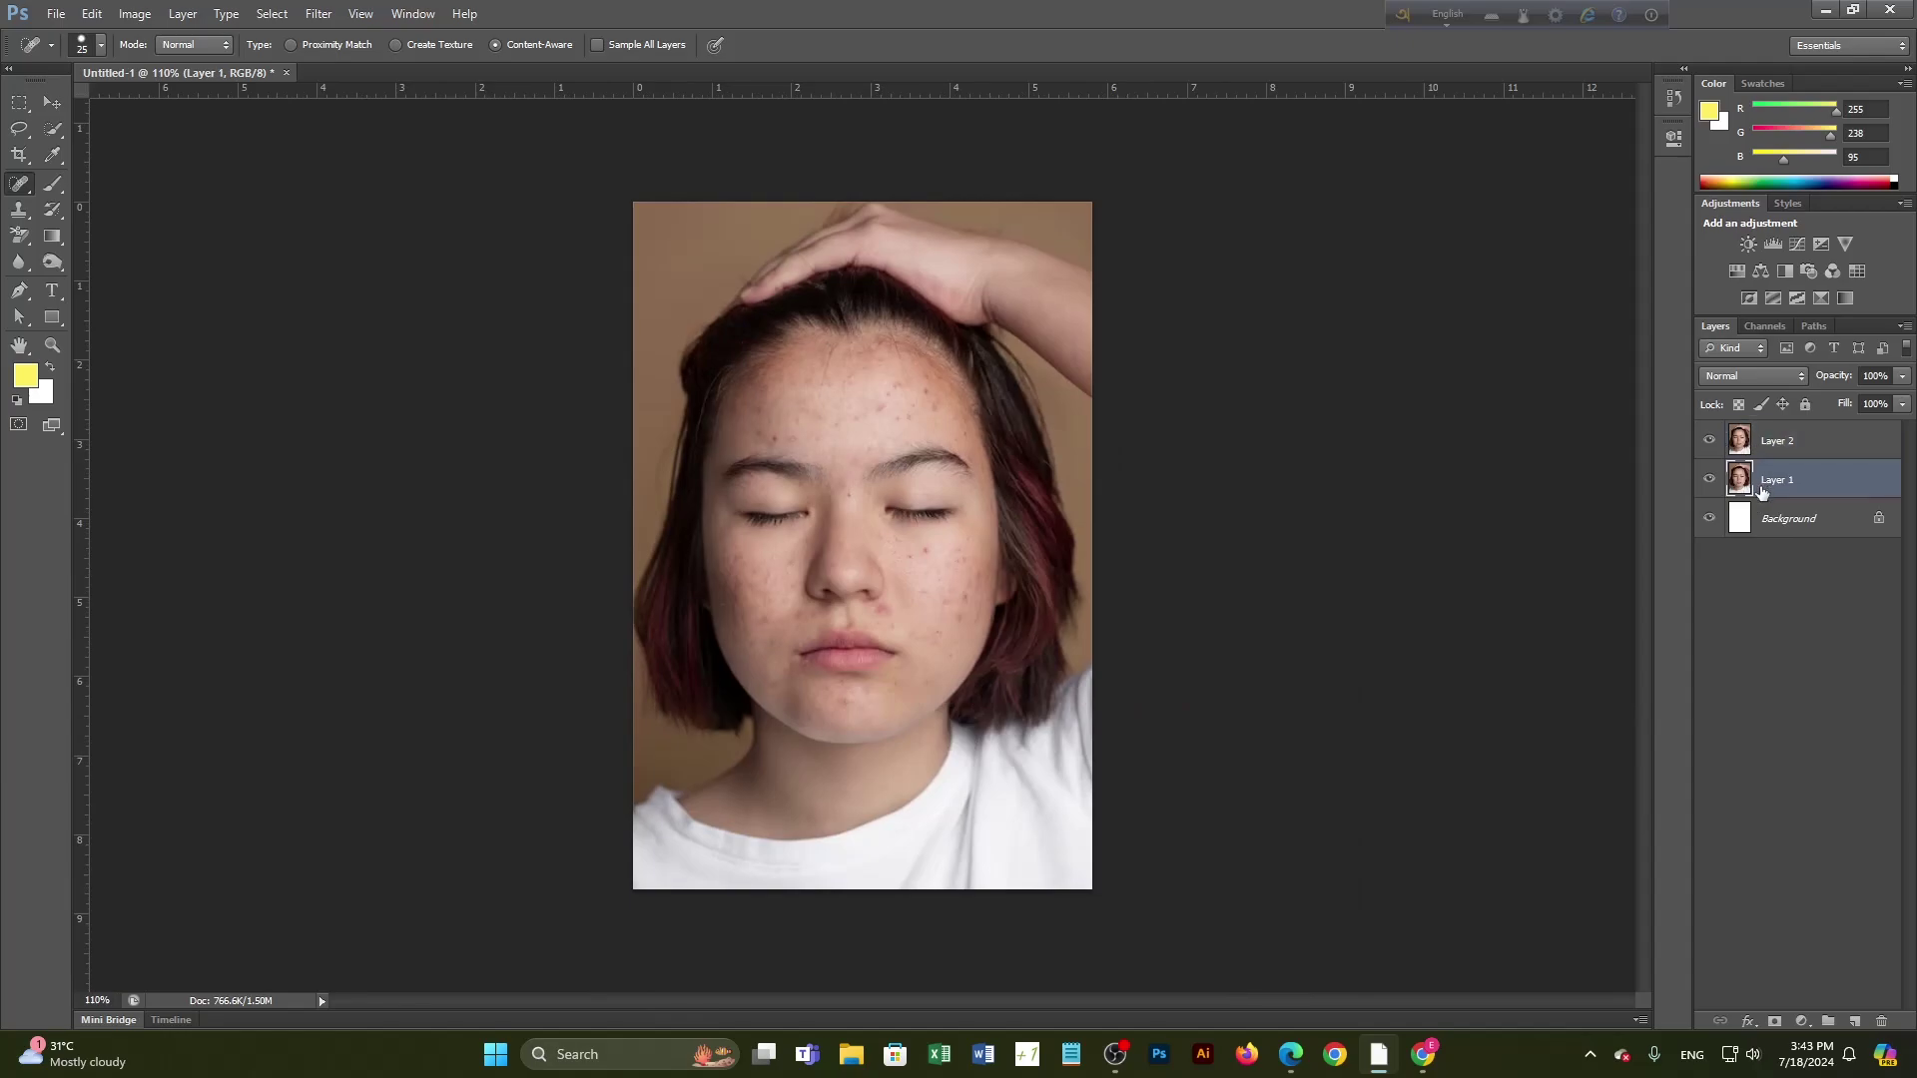
{"action": "left_click", "coordinate": [1710, 442]}
{"action": "left_click", "coordinate": [1710, 441]}
{"action": "left_click", "coordinate": [1711, 441]}
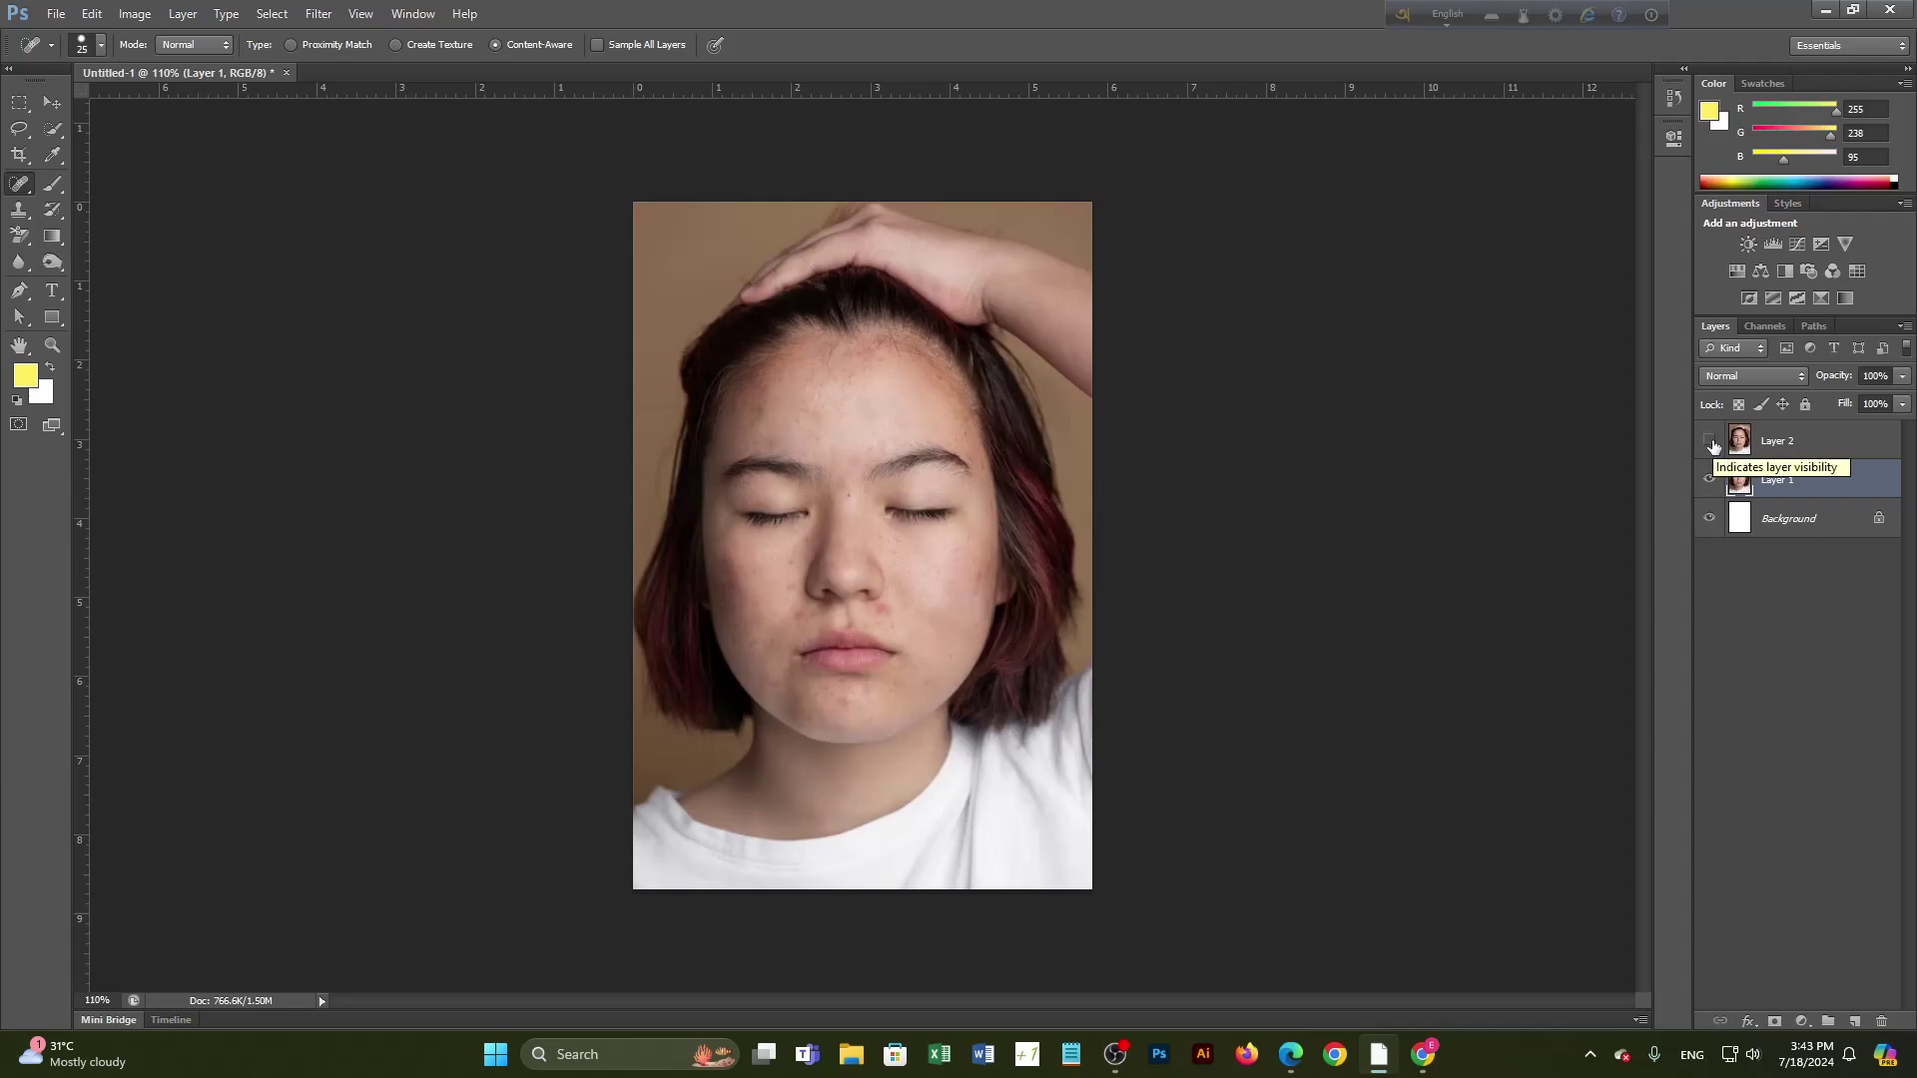
{"action": "left_click", "coordinate": [1710, 441]}
{"action": "left_click", "coordinate": [1710, 441]}
{"action": "left_click", "coordinate": [1710, 441]}
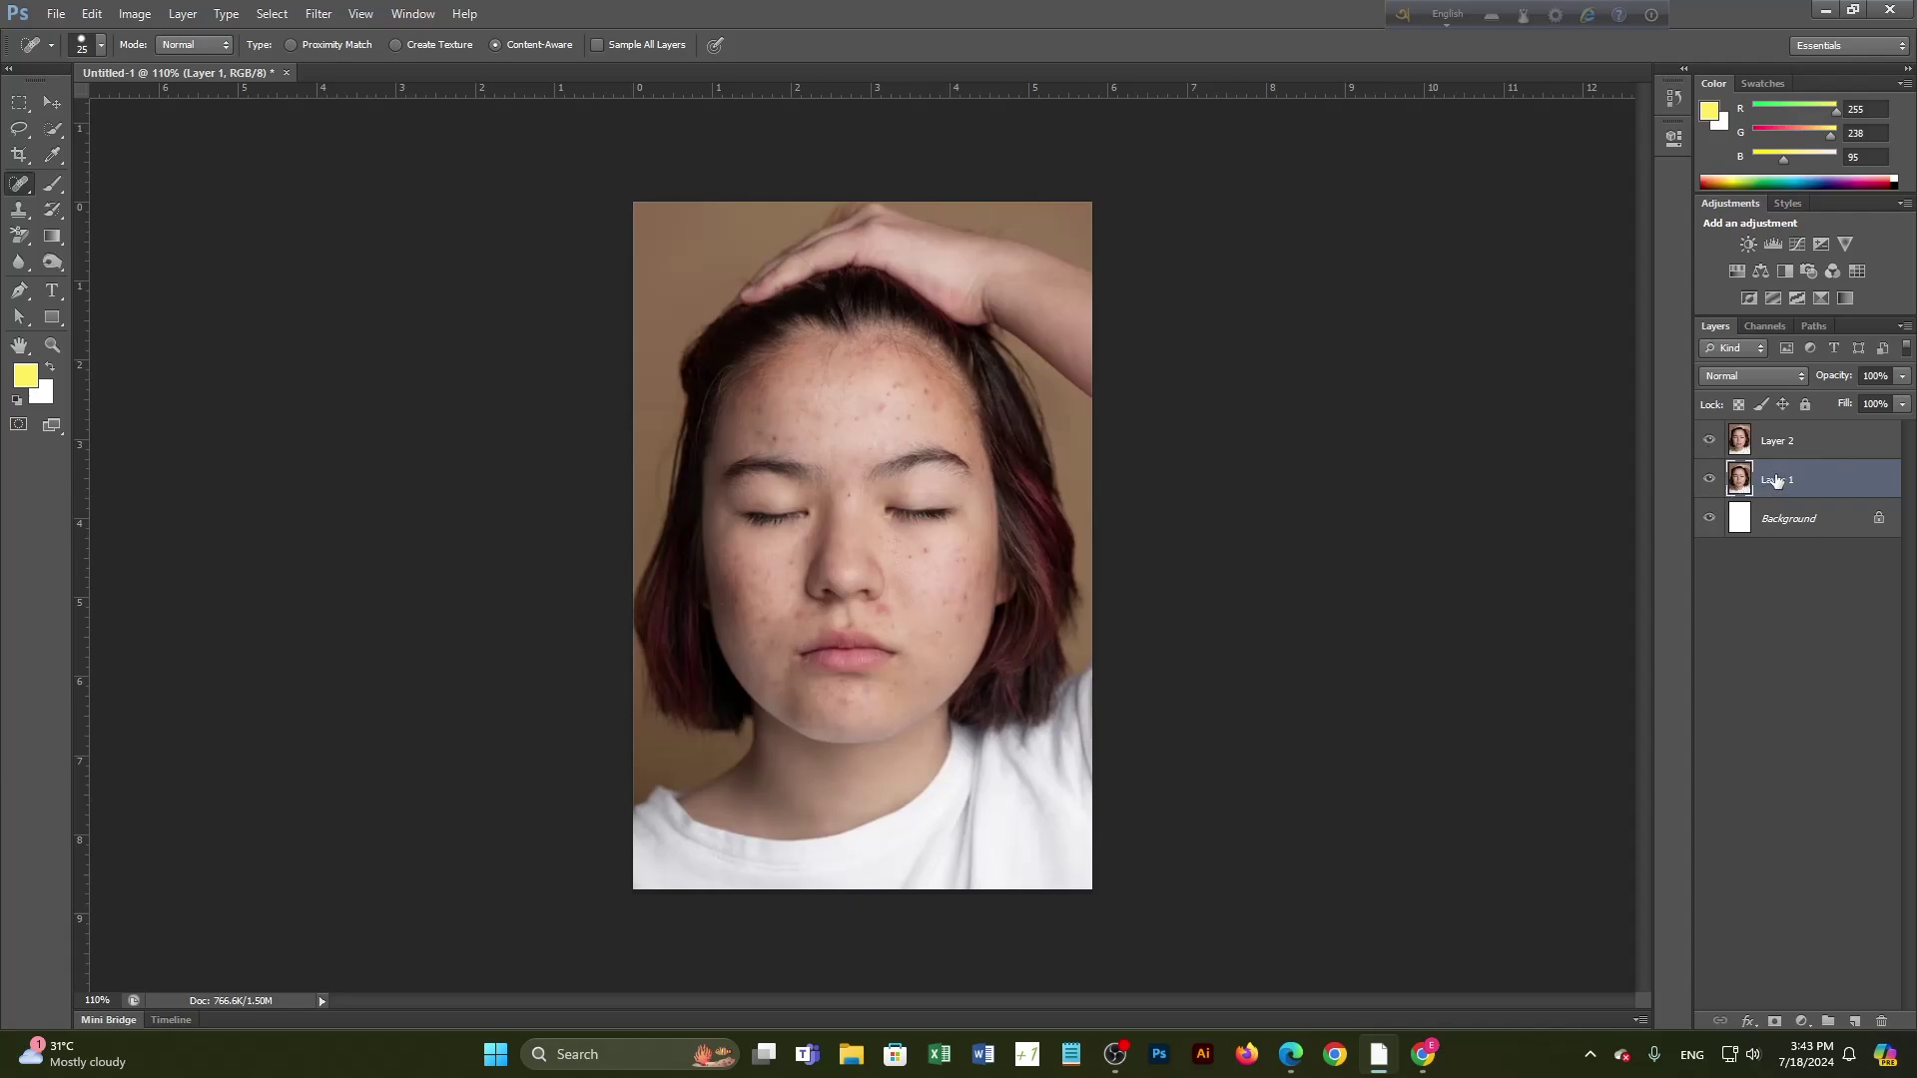
Step: Delete the retouched Layer 1 and select Layer 2 with the original portrait
{"action": "key", "text": "Delete"}
{"action": "left_click", "coordinate": [1781, 449]}
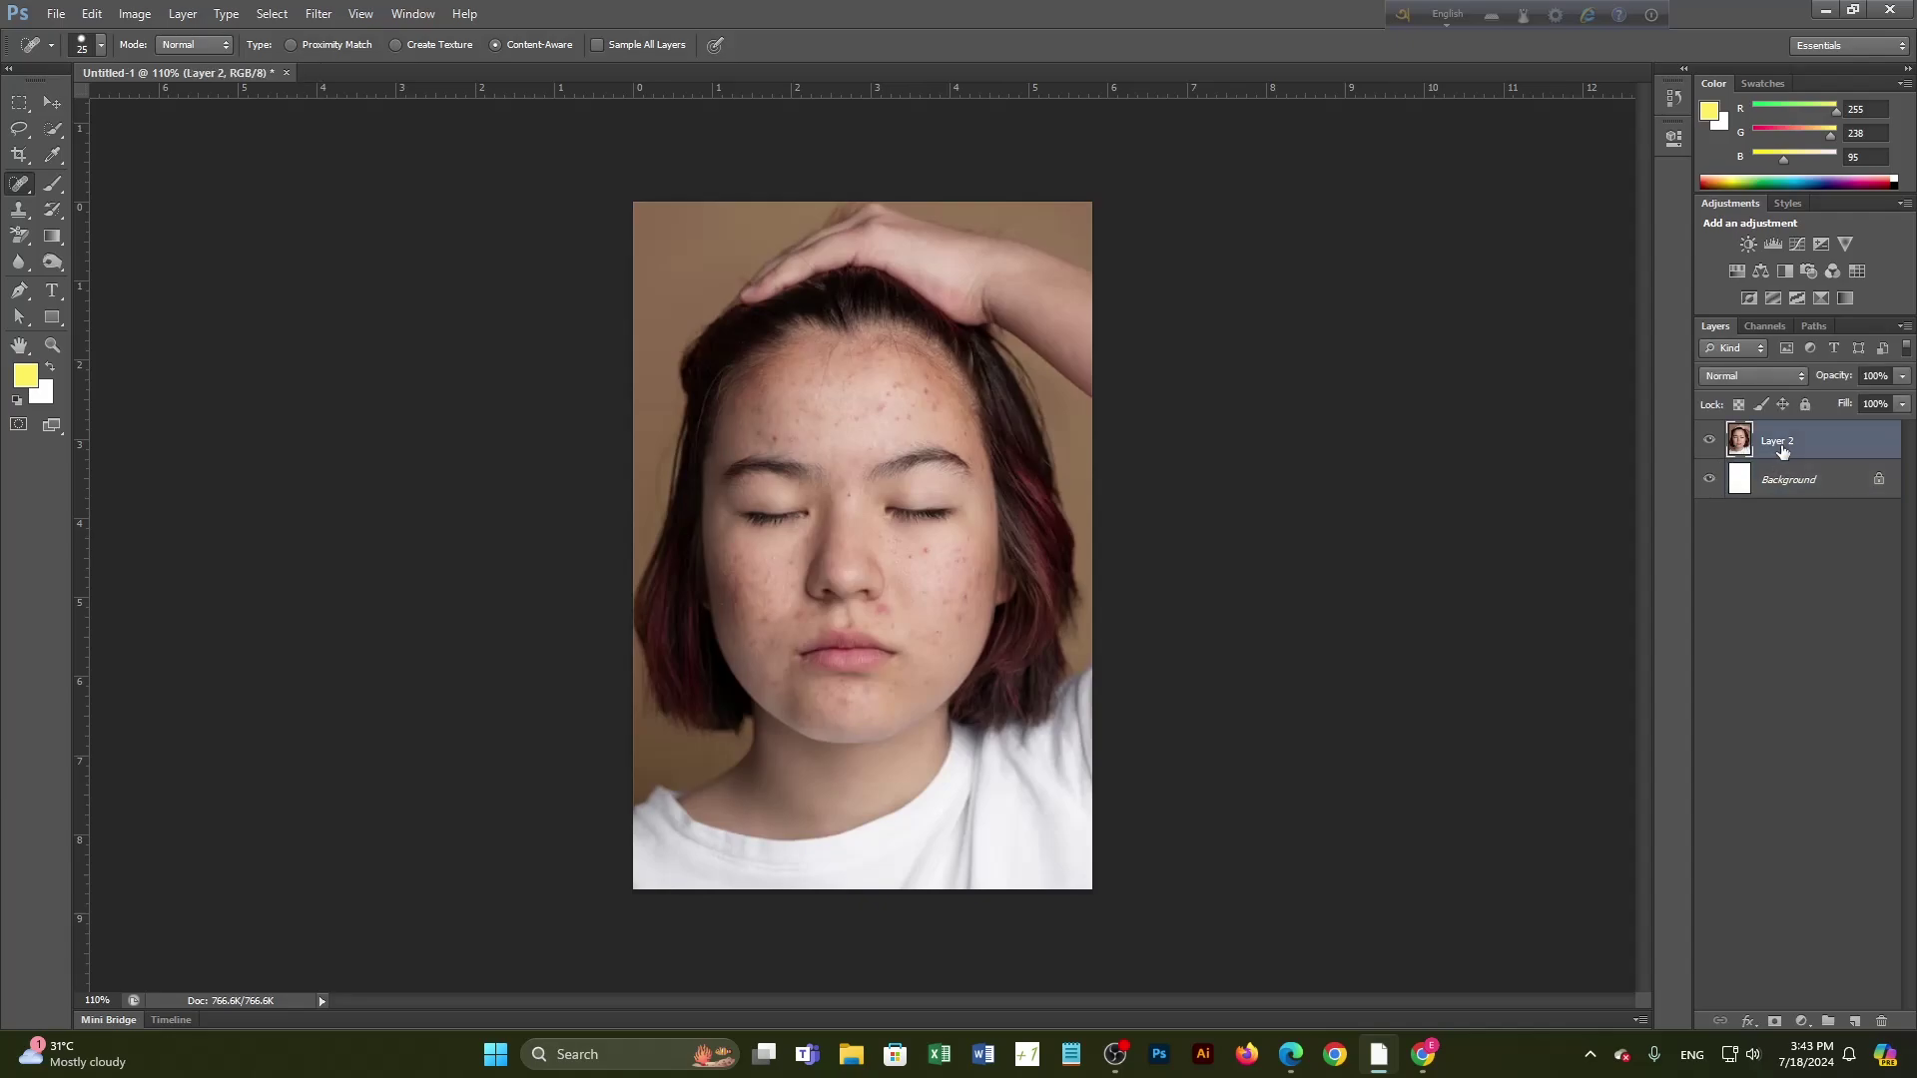
Step: Duplicate Layer 2, hide the original, and heal blemishes on the forehead, cheeks and above the lip with the Spot Healing Brush
{"action": "key", "text": "ctrl+j"}
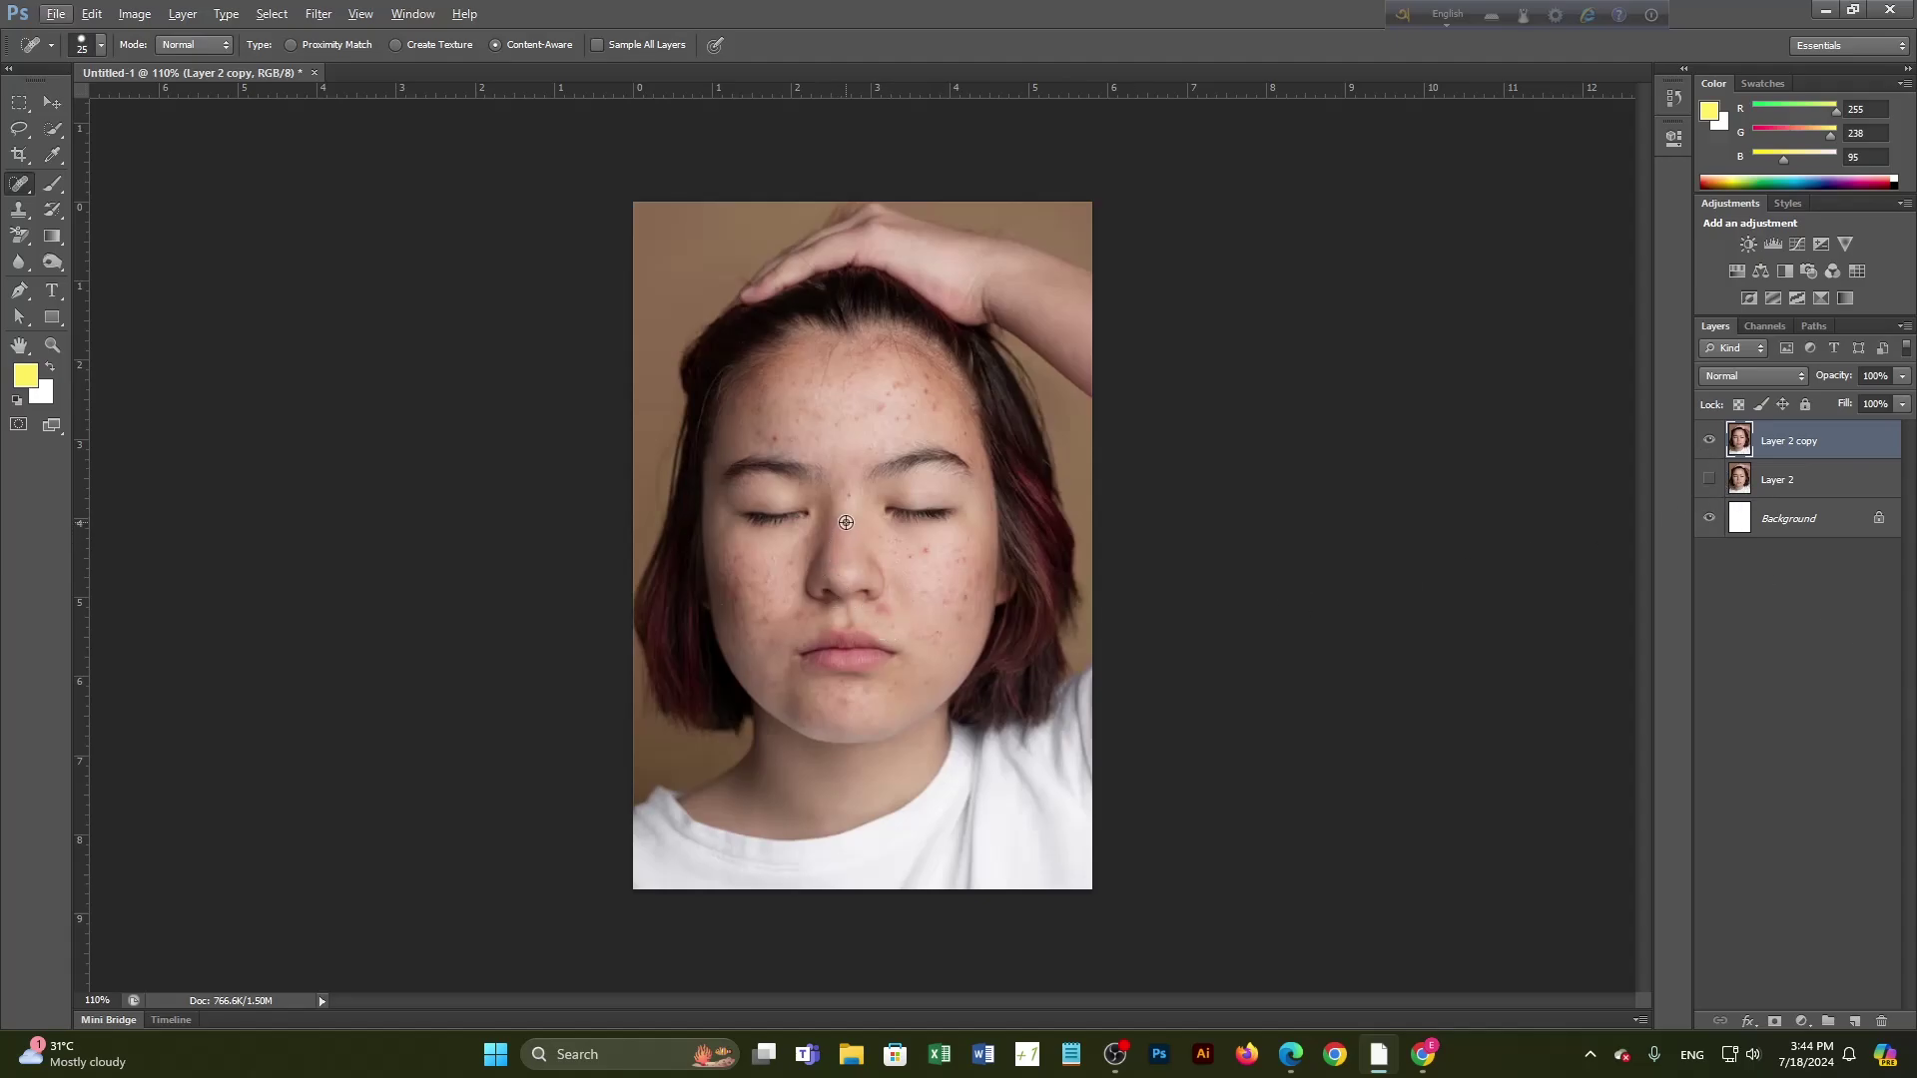
{"action": "scroll", "coordinate": [840, 547], "scroll_direction": "up", "scroll_amount": 5}
{"action": "left_click_drag", "start_coordinate": [726, 628], "coordinate": [970, 611]}
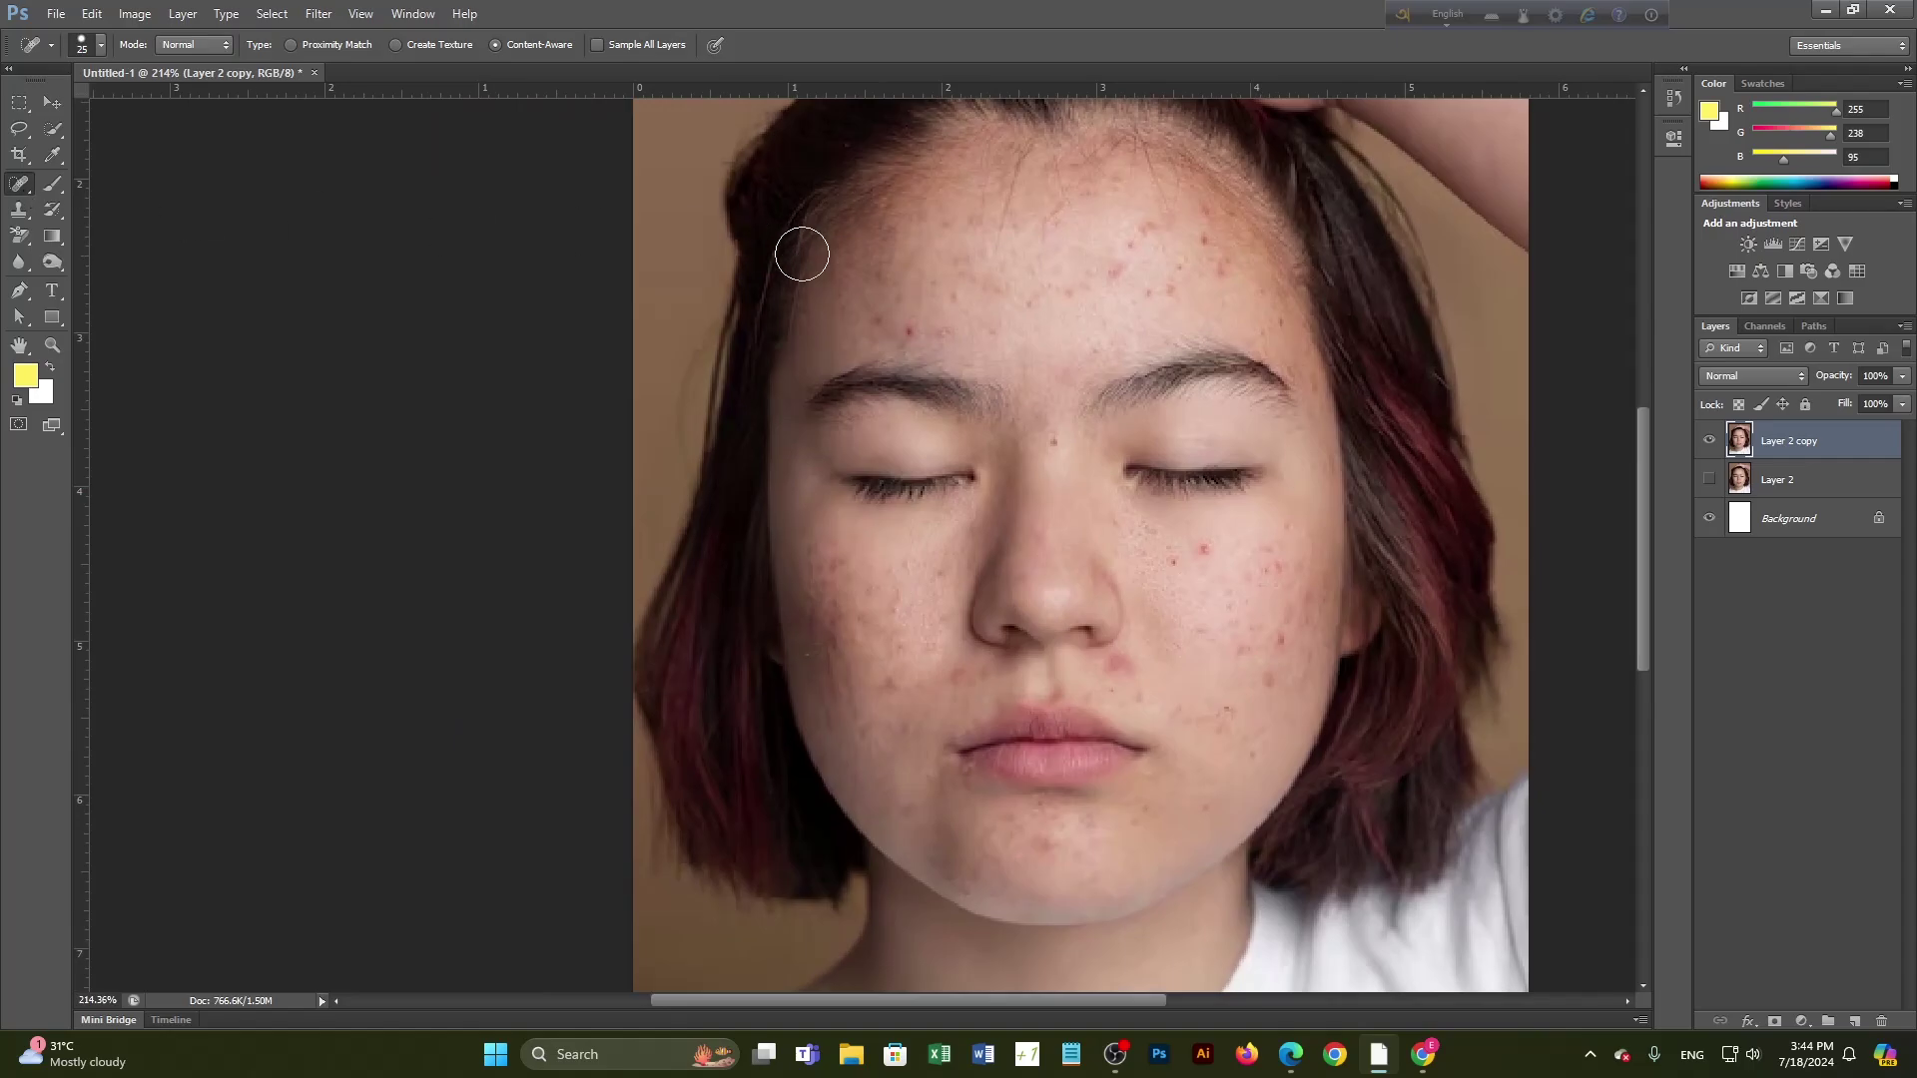
{"action": "left_click", "coordinate": [908, 321]}
{"action": "key", "text": "bracketleft"}
{"action": "left_click", "coordinate": [1180, 569]}
{"action": "left_click", "coordinate": [1265, 575]}
{"action": "left_click", "coordinate": [1142, 702]}
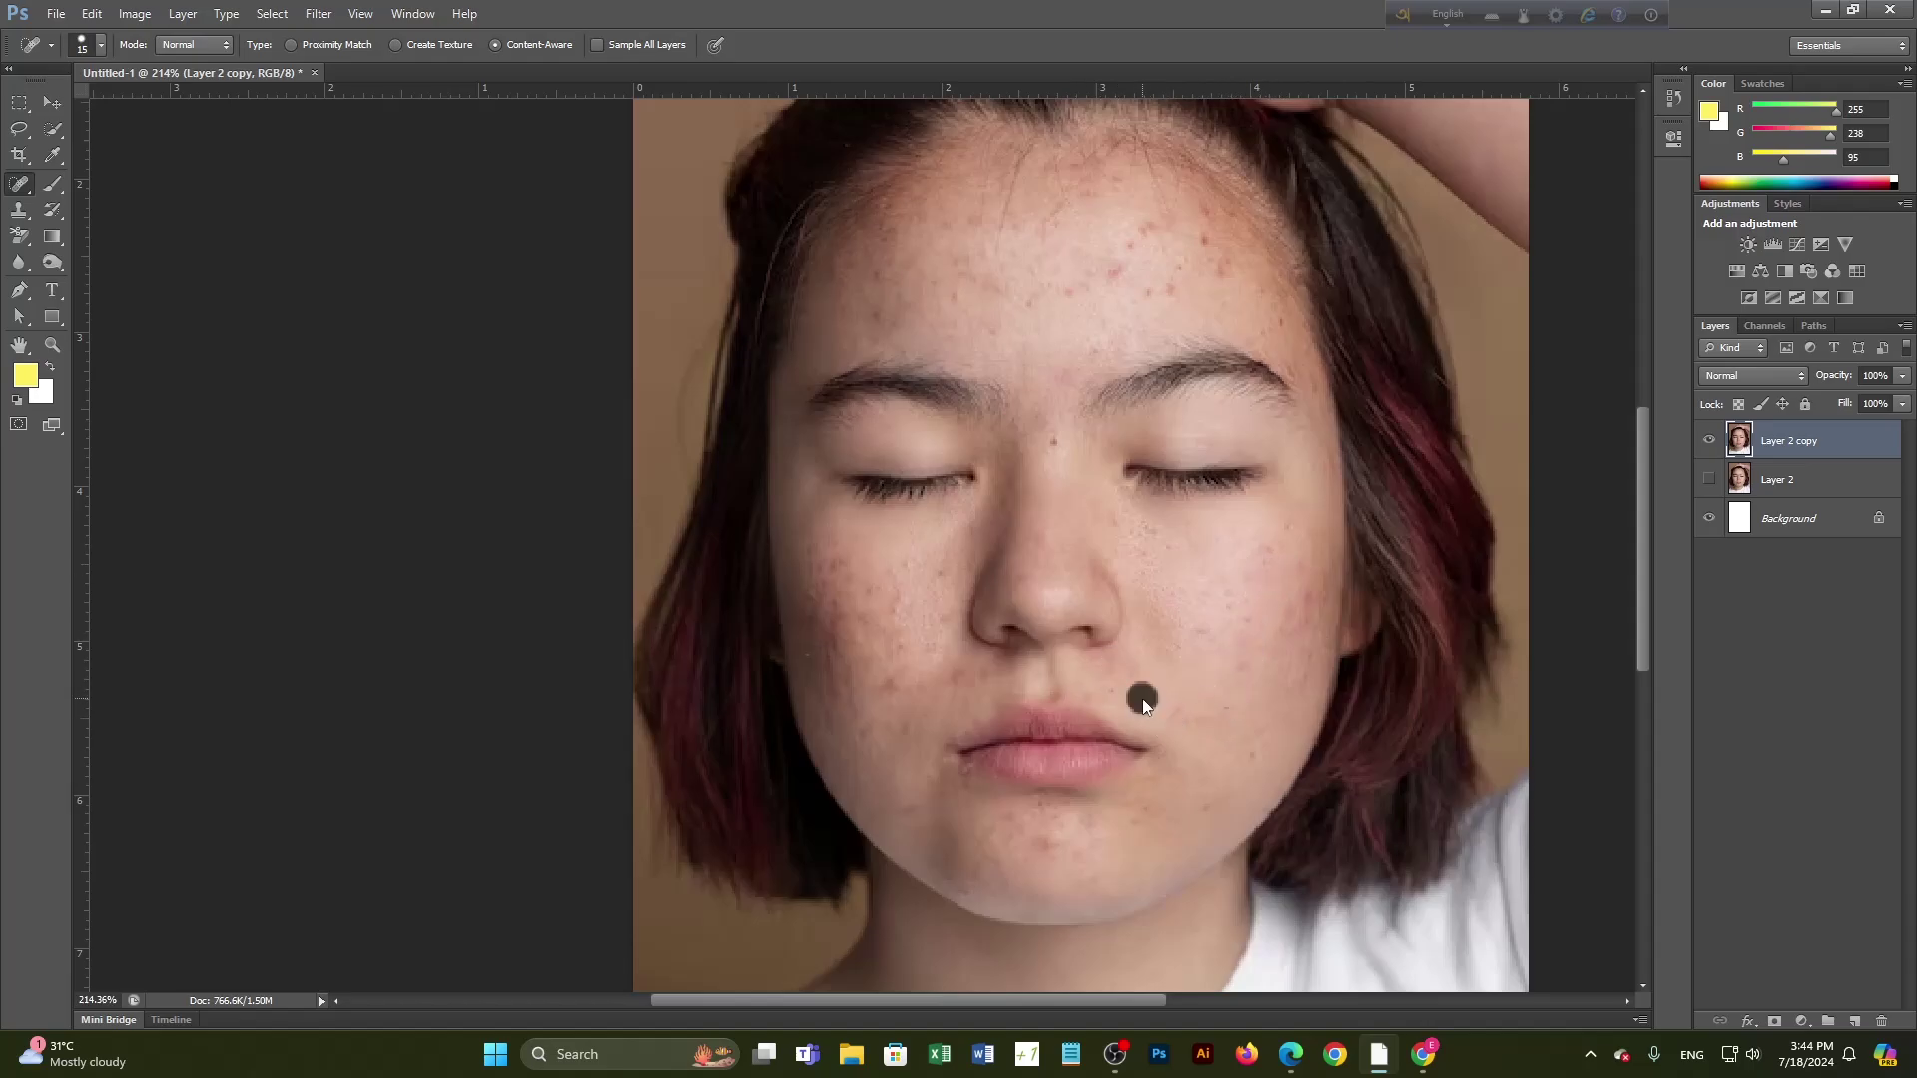
{"action": "left_click", "coordinate": [1106, 685]}
{"action": "left_click", "coordinate": [864, 652]}
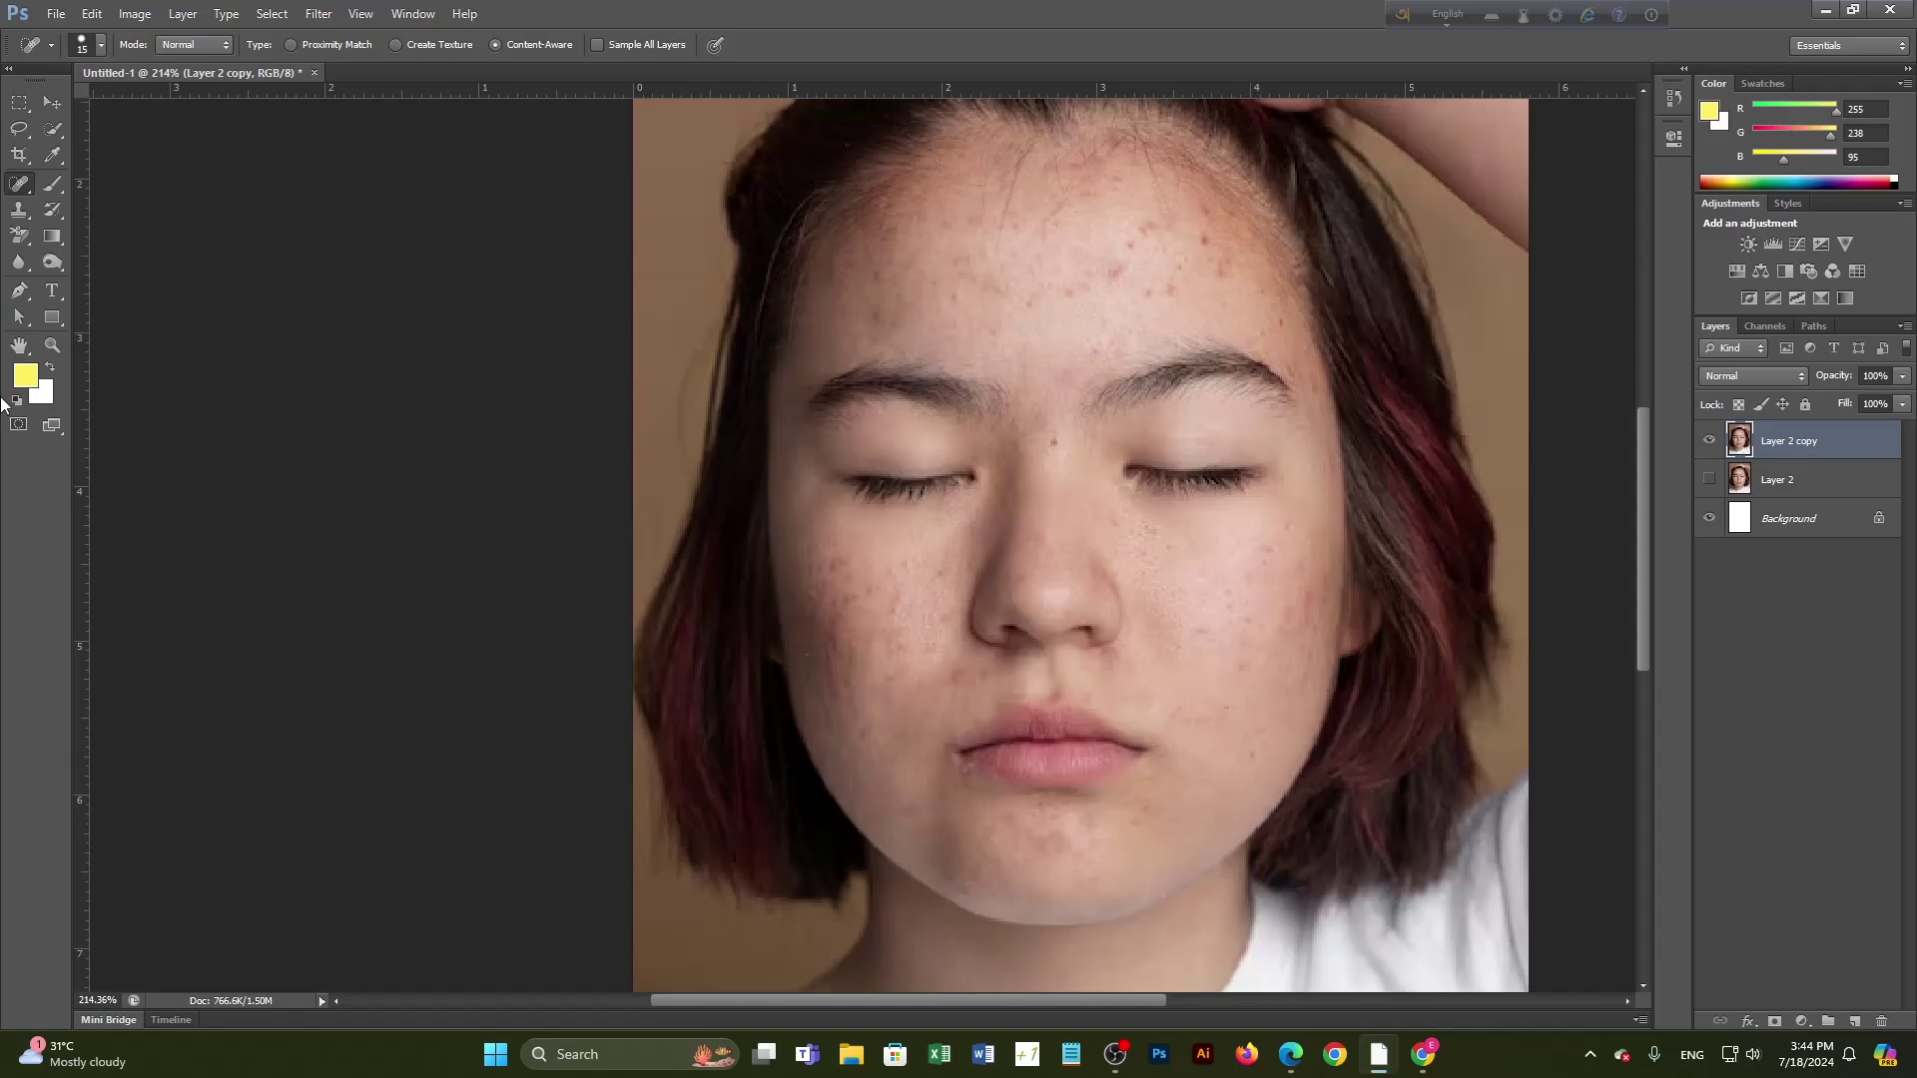
Step: Switch to the Healing Brush, delete the retouched Layer 2 copy, duplicate Layer 2 afresh and hide the original
{"action": "right_click", "coordinate": [21, 180]}
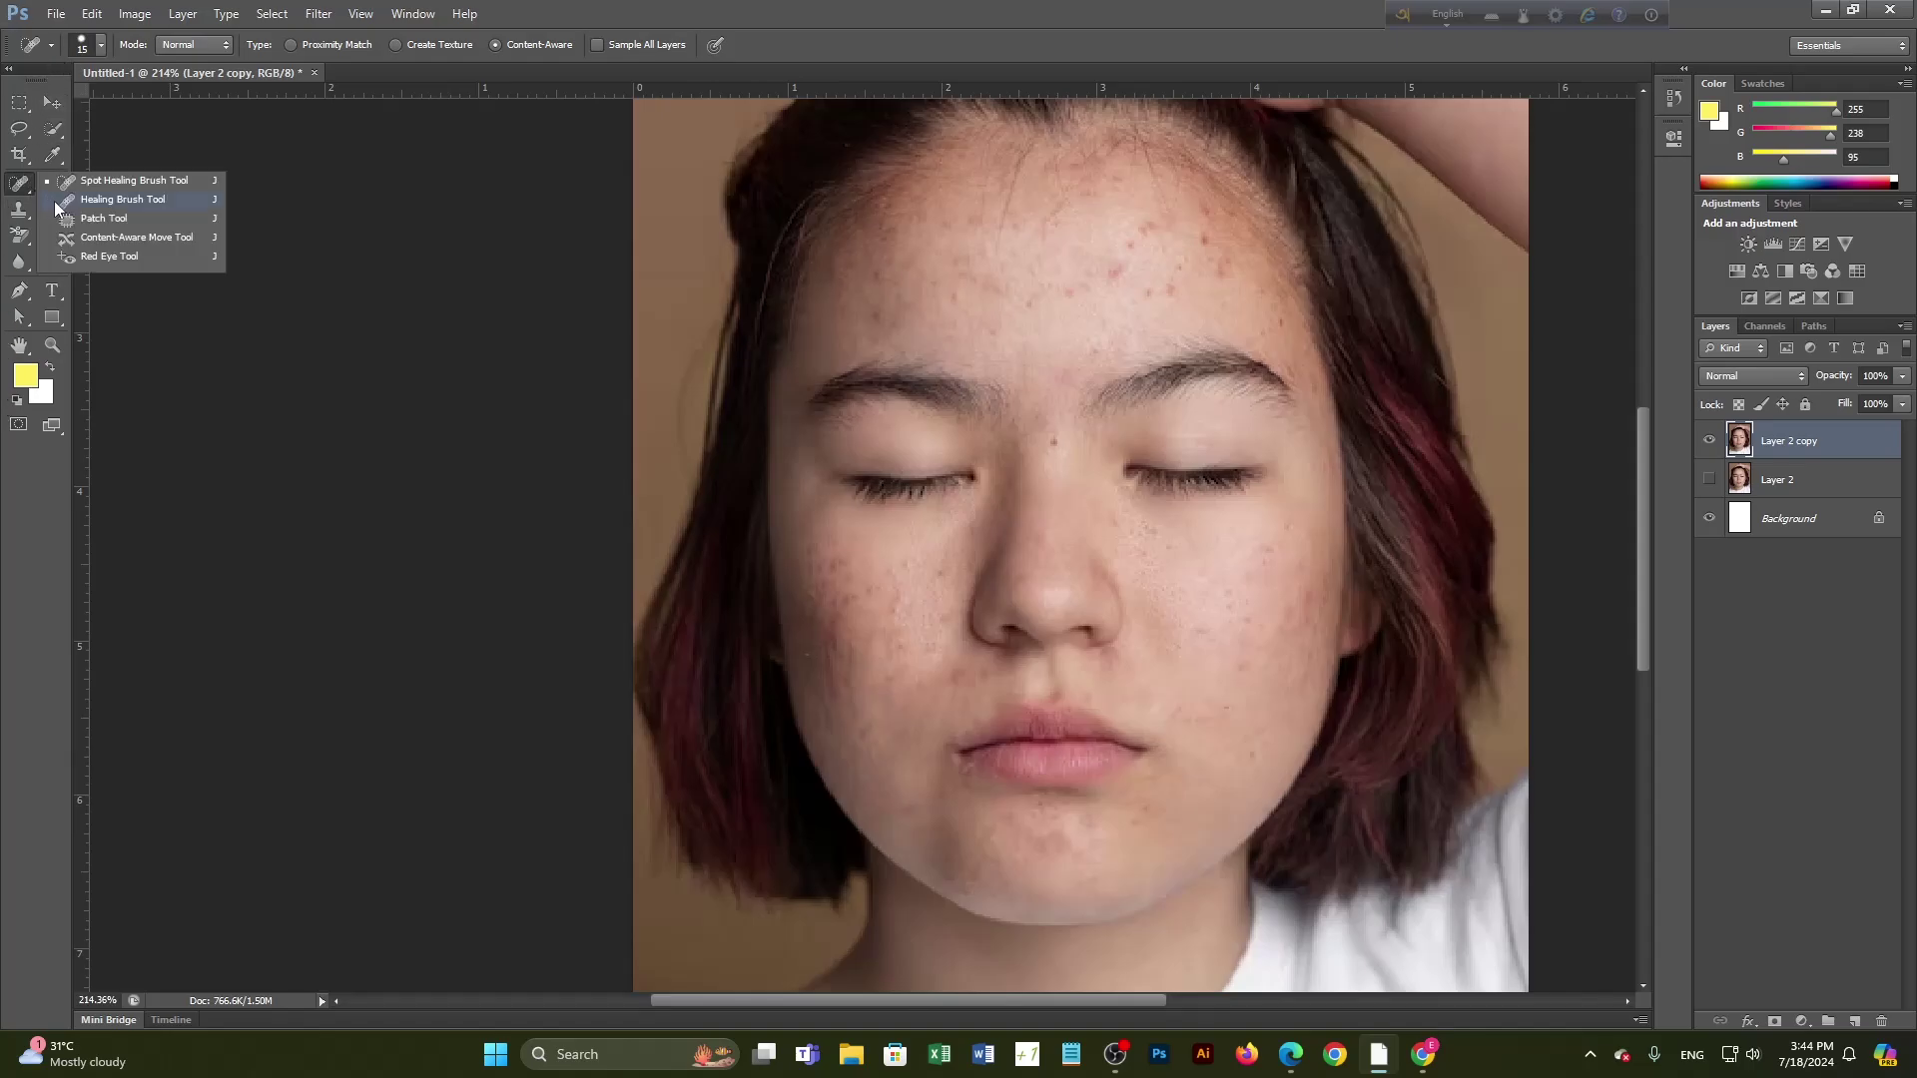
{"action": "left_click", "coordinate": [110, 198]}
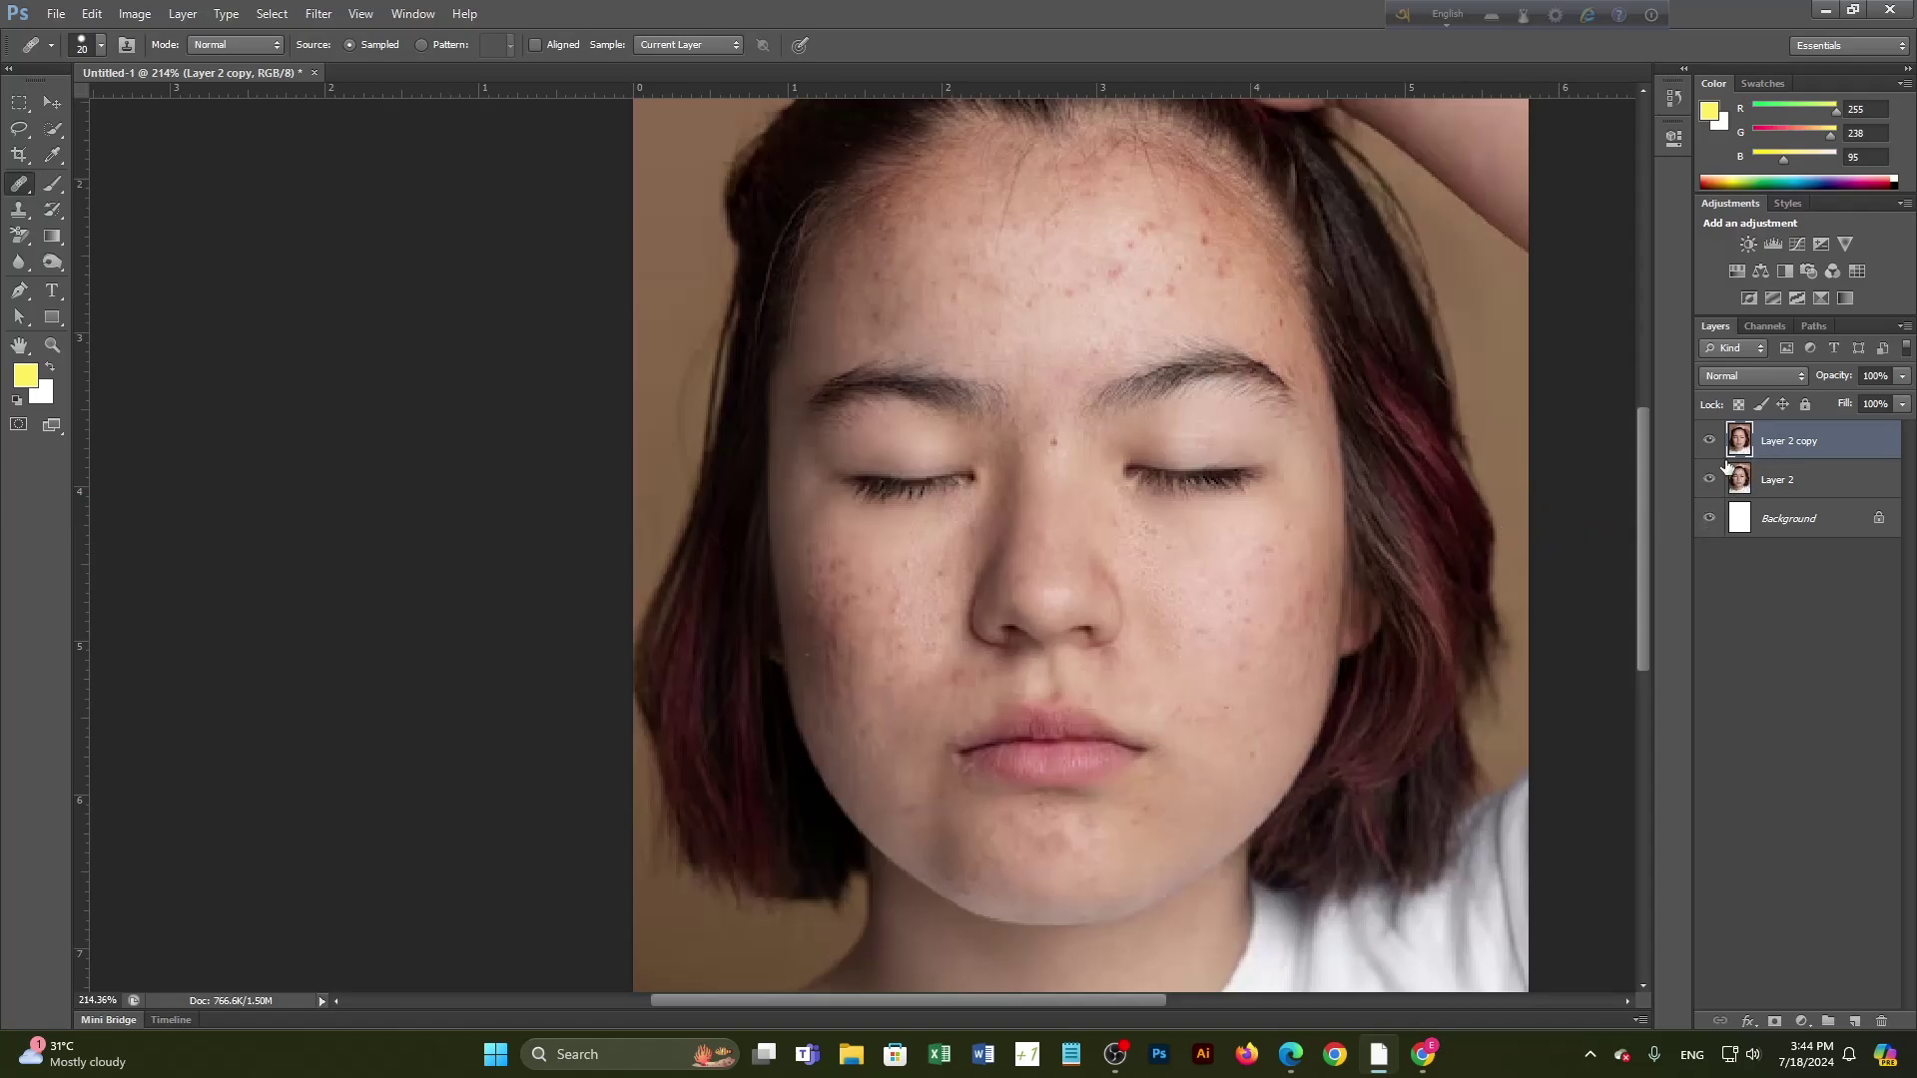
{"action": "key", "text": "Delete"}
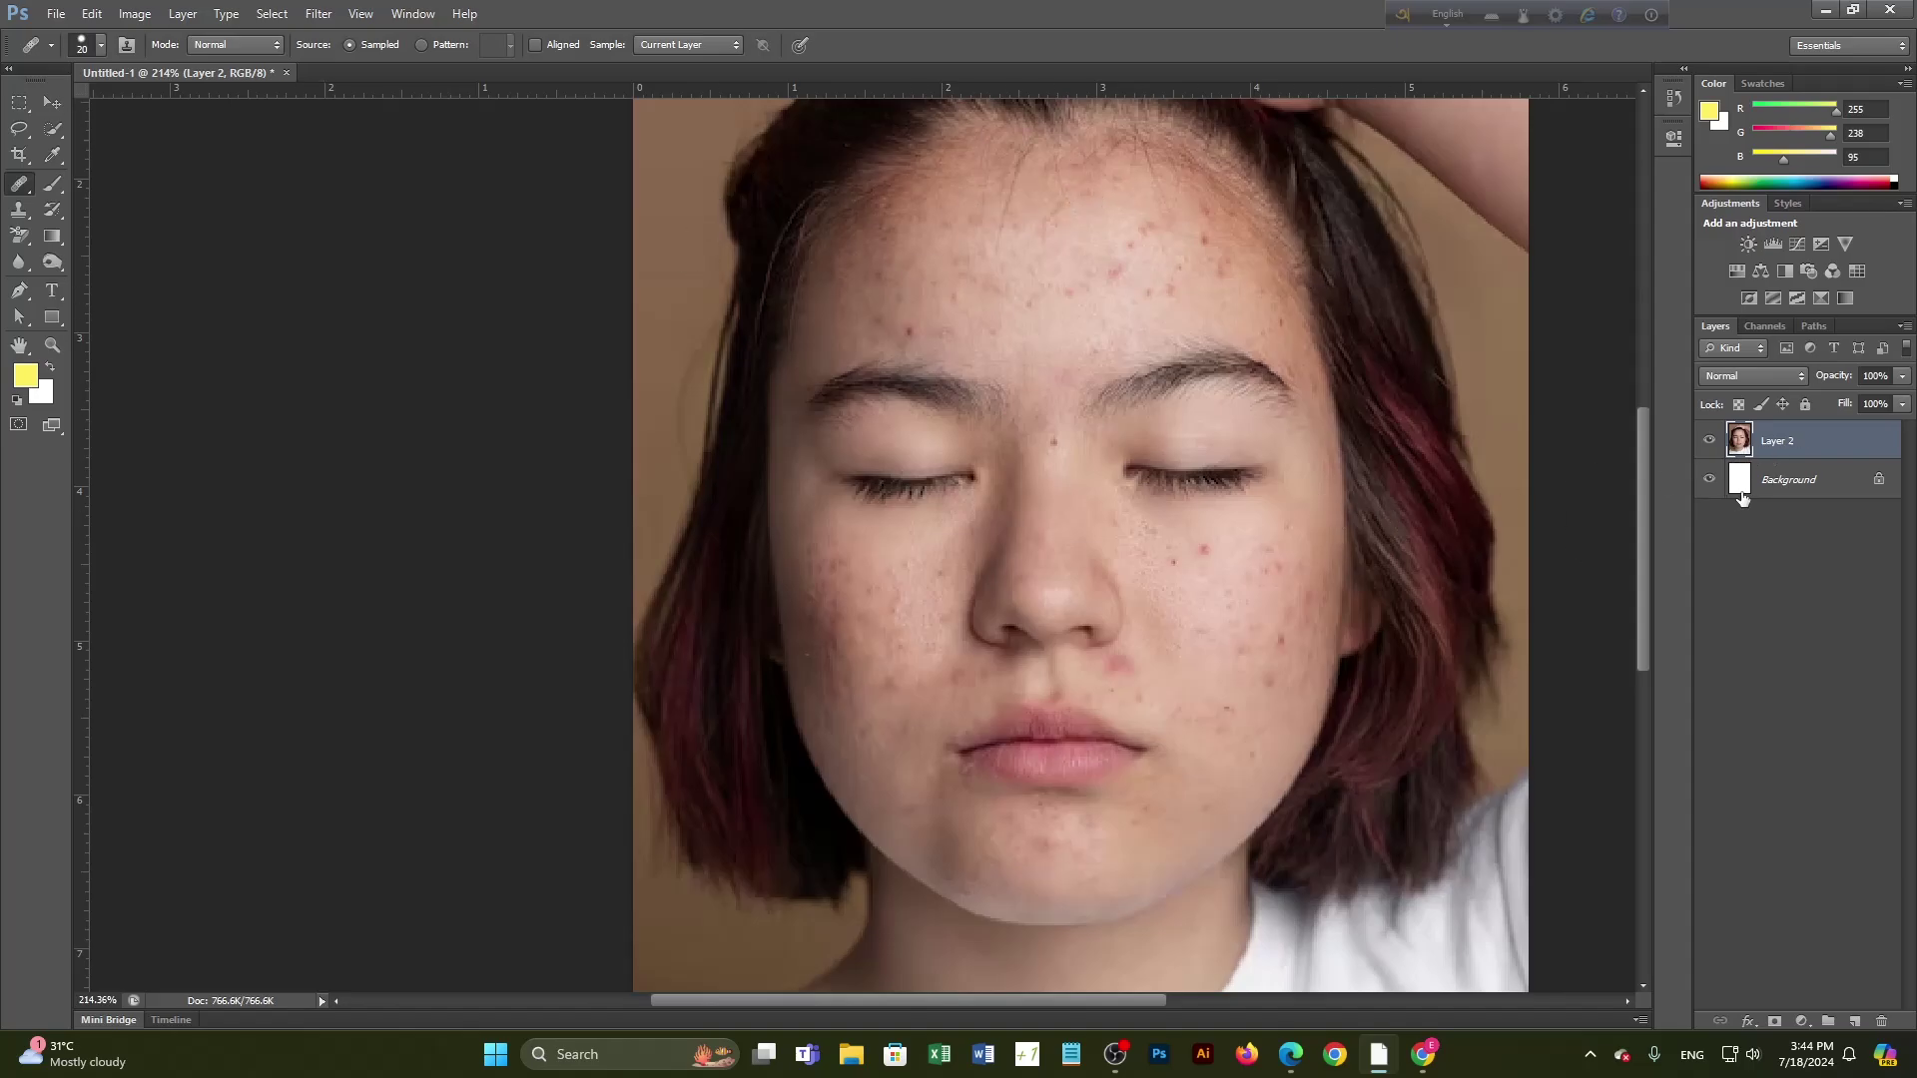
{"action": "left_click_drag", "start_coordinate": [1747, 499], "coordinate": [1744, 490]}
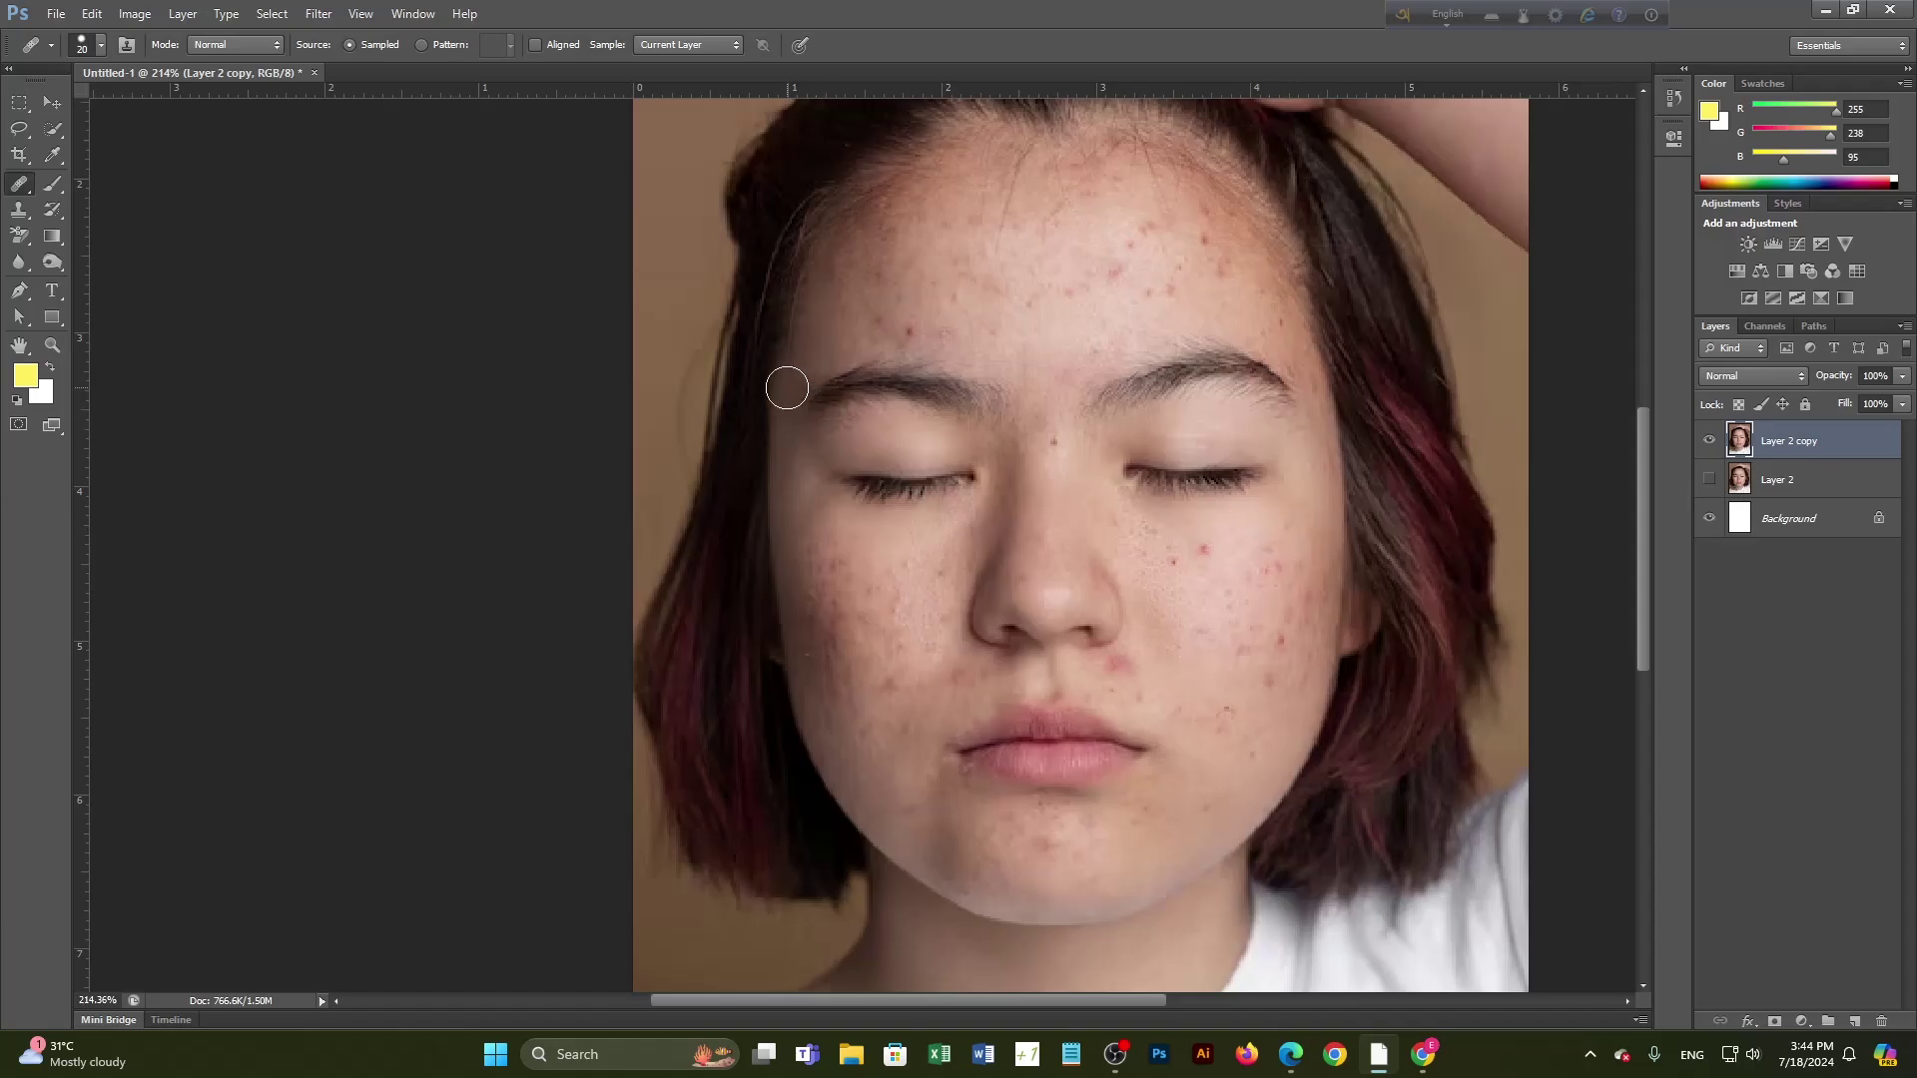
Step: Sample clear skin on the cheek at the image's right and heal red spots beside the nose and on that cheek, reducing the brush to 15
{"action": "left_click", "coordinate": [910, 334]}
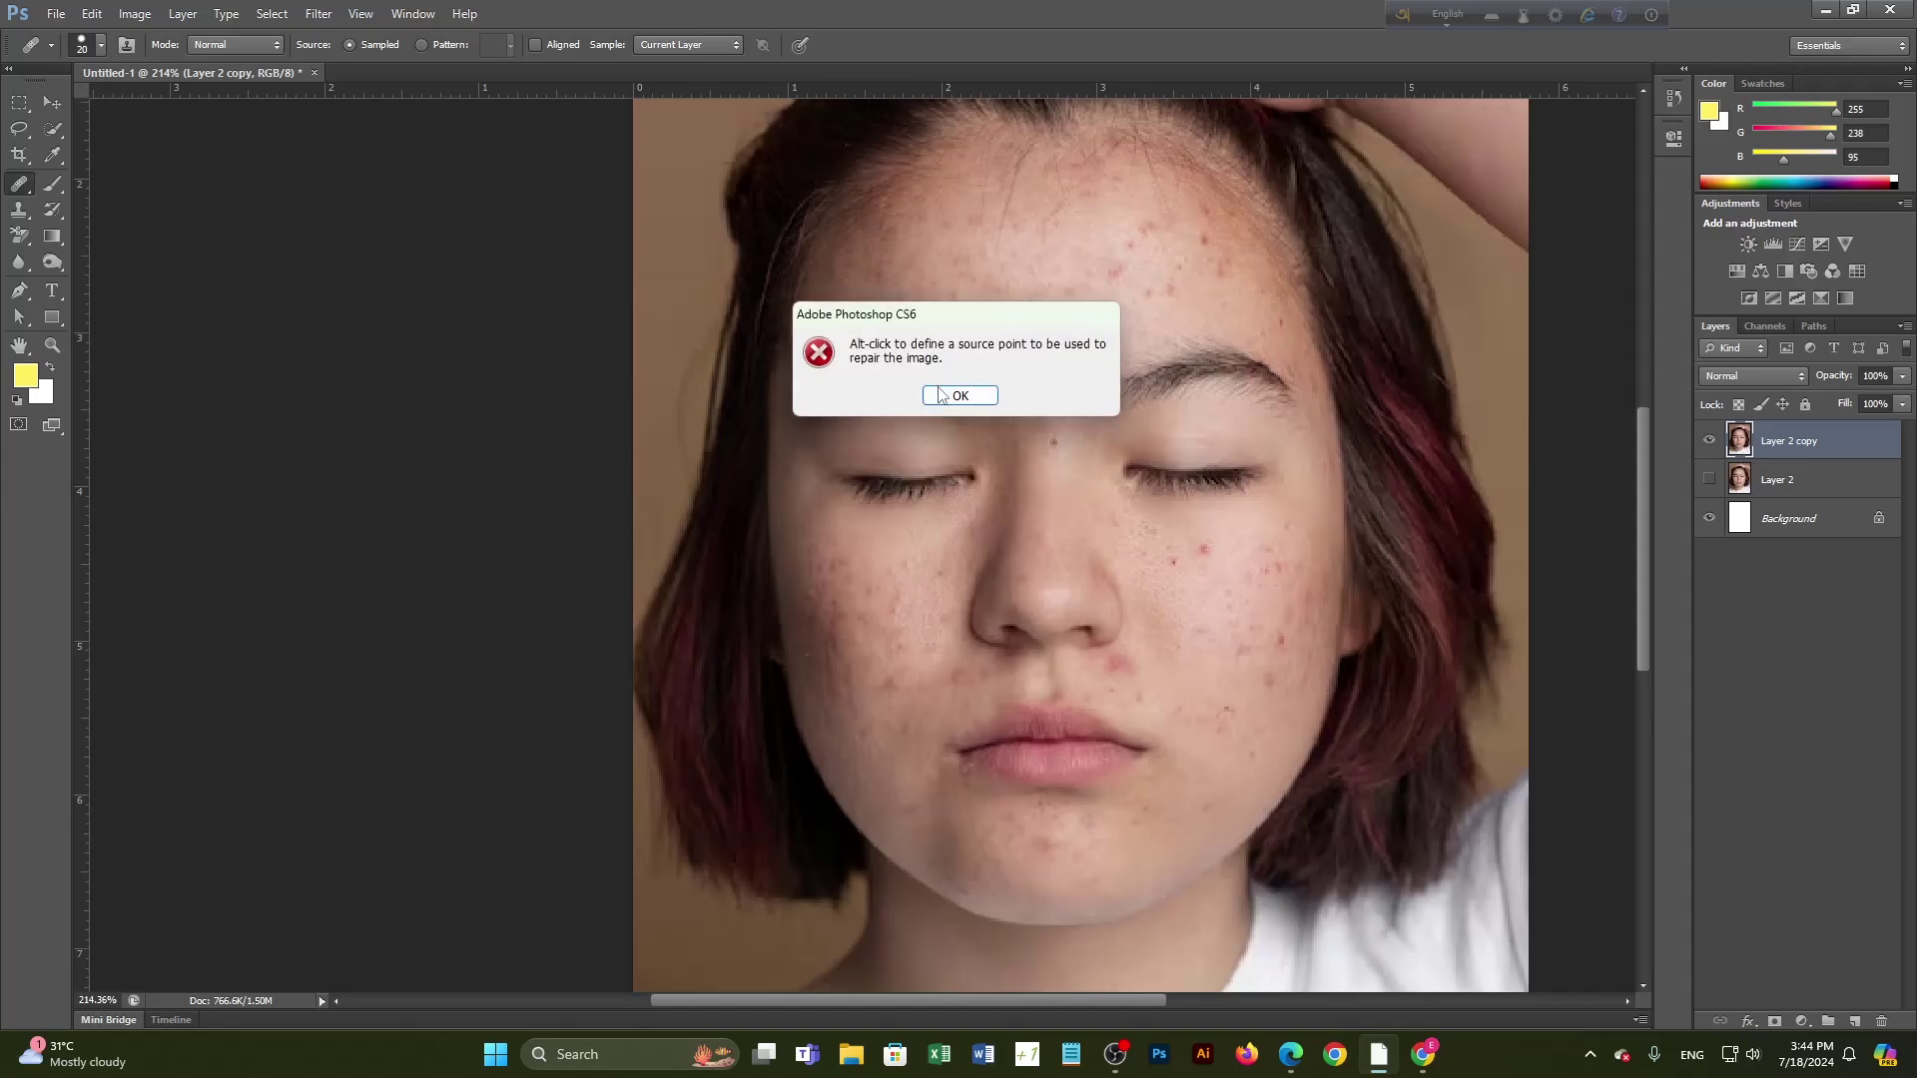
{"action": "left_click", "coordinate": [939, 395]}
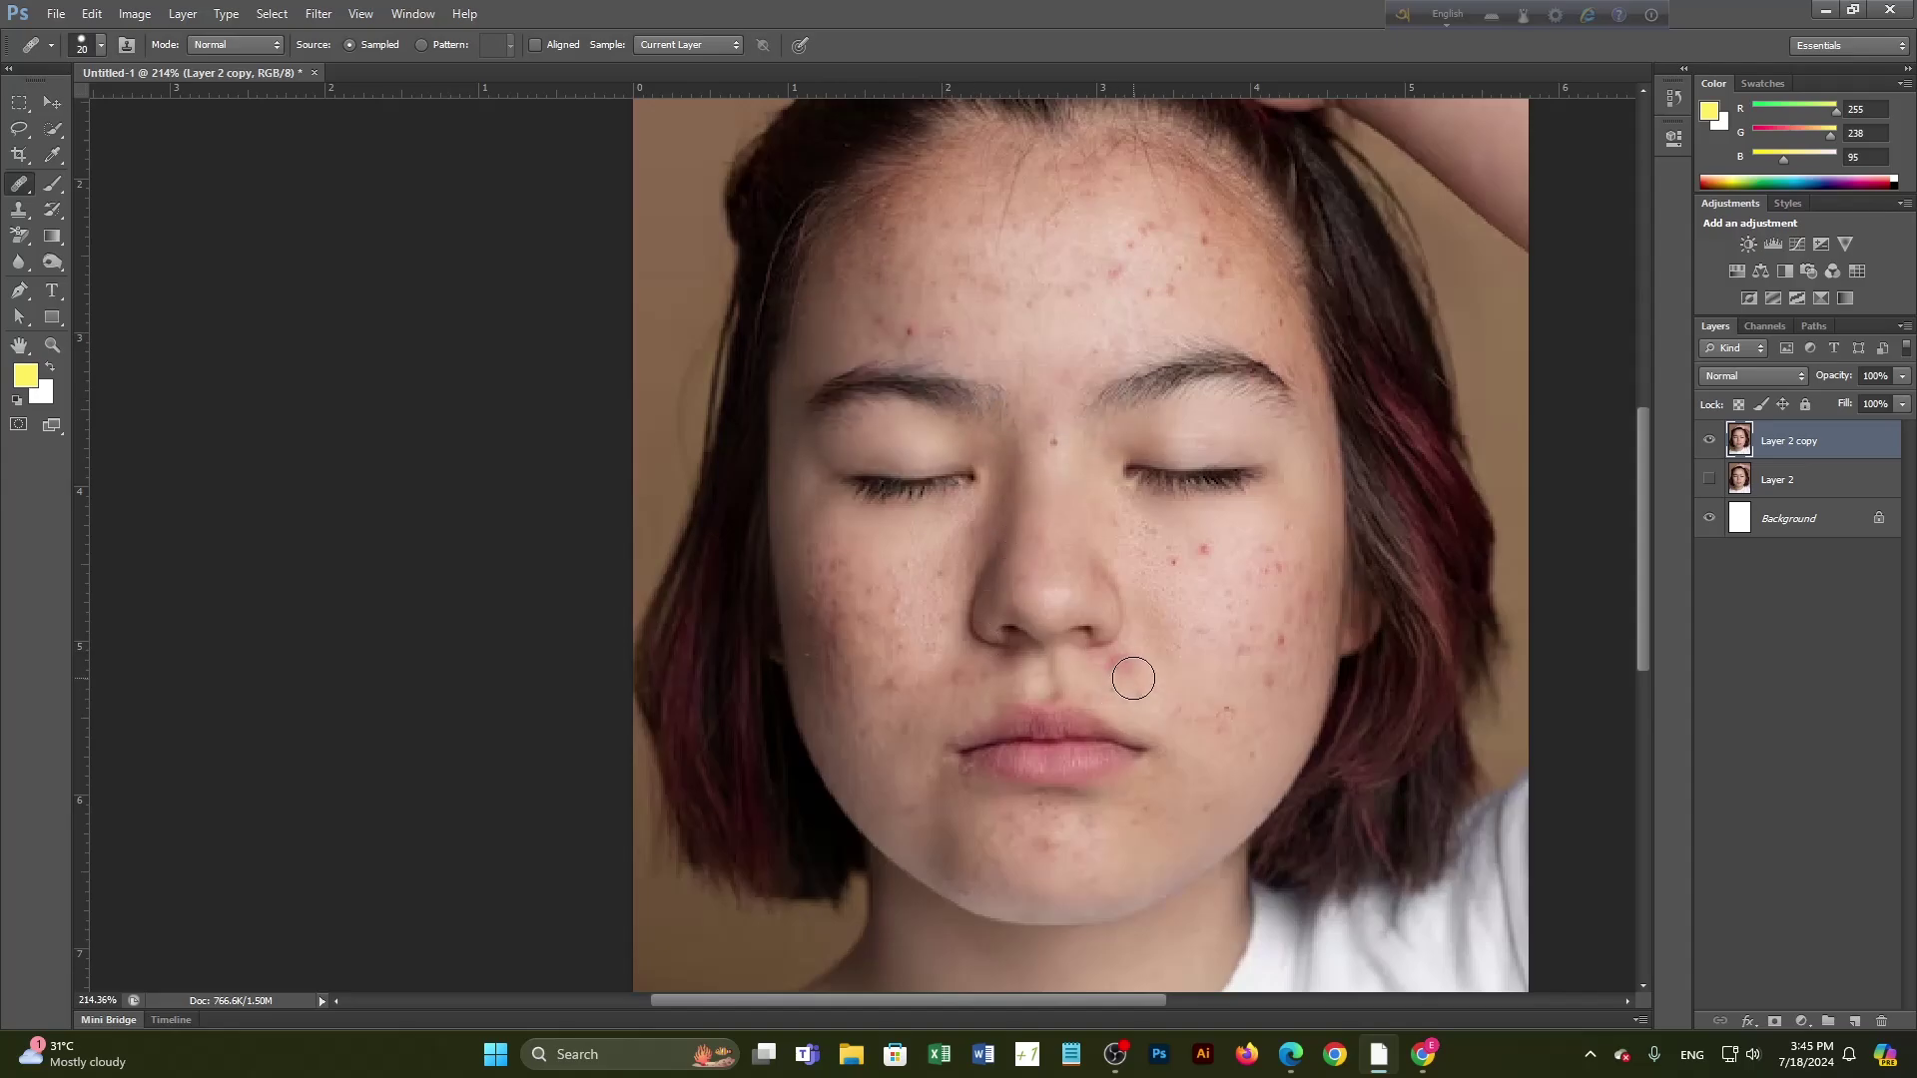
{"action": "scroll", "coordinate": [1133, 679], "scroll_direction": "up", "scroll_amount": 3}
{"action": "scroll", "coordinate": [1113, 664], "scroll_direction": "down", "scroll_amount": 1}
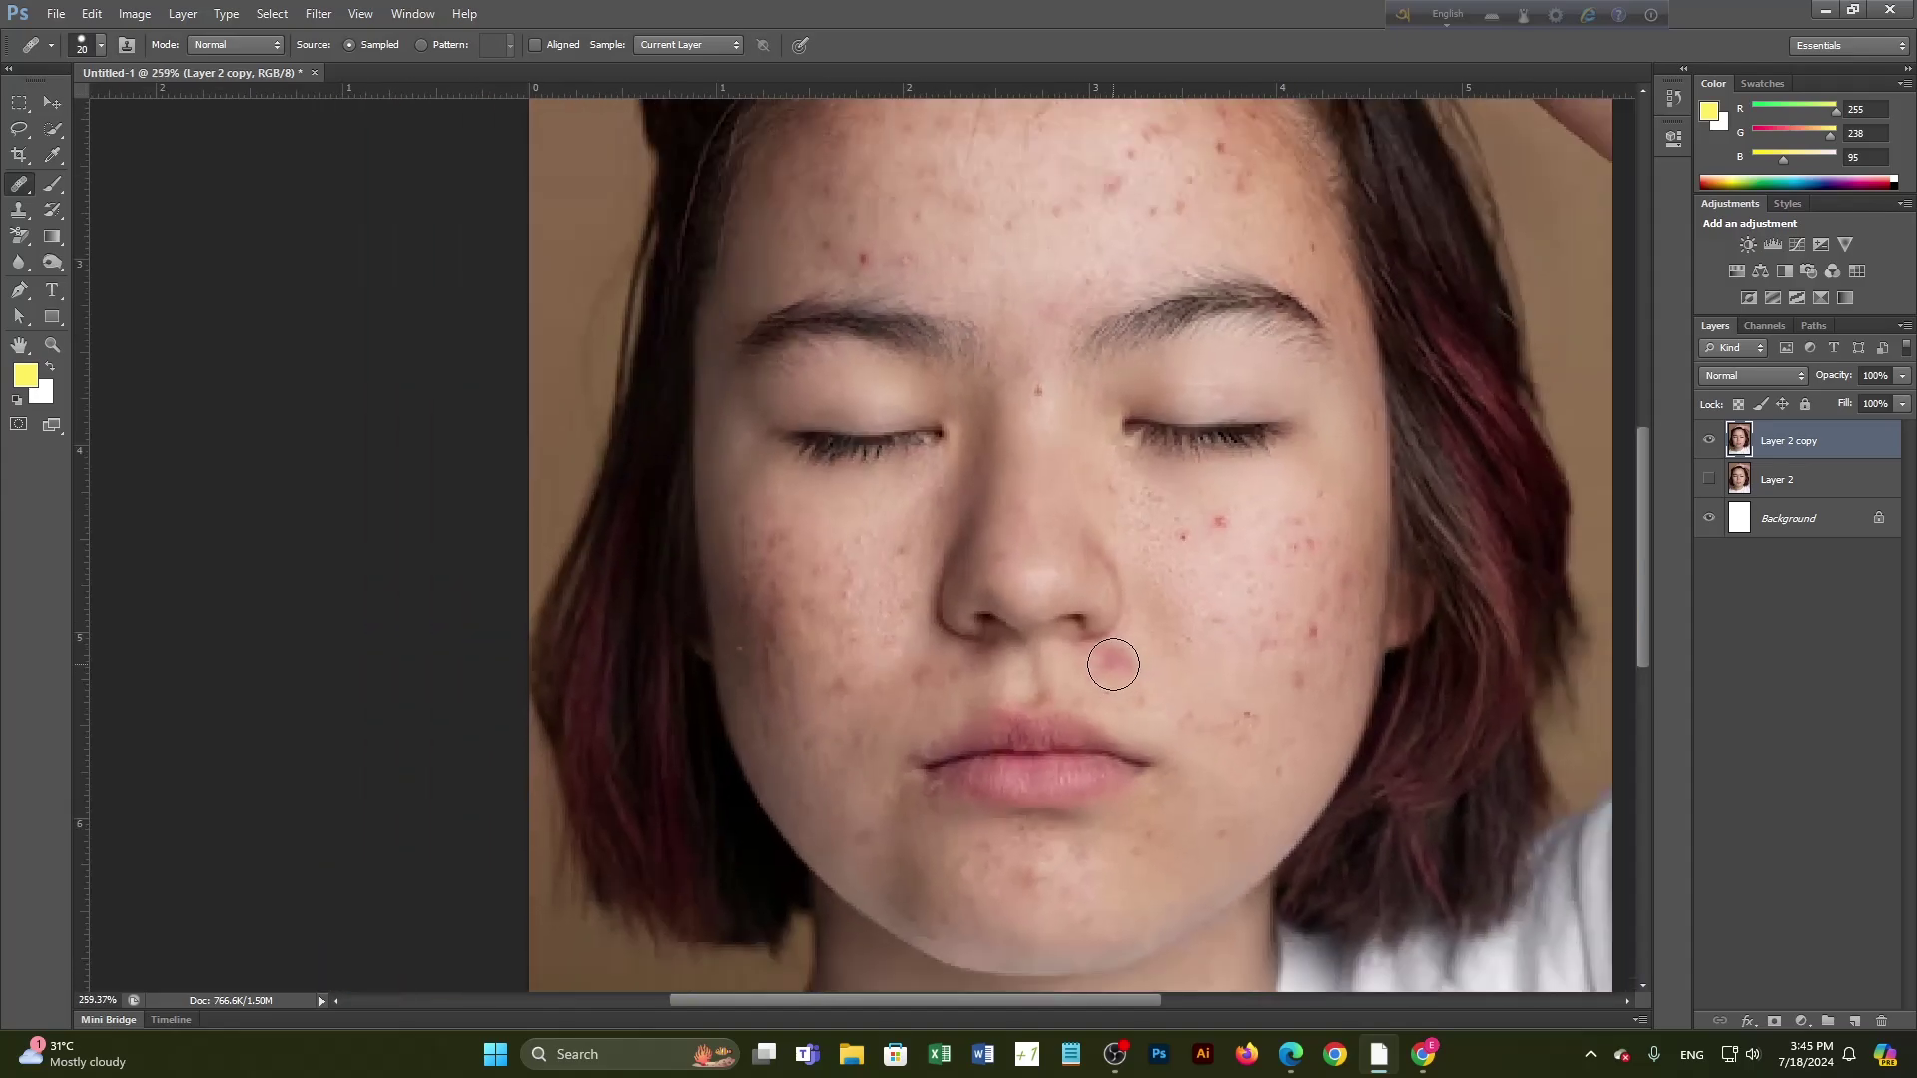
{"action": "left_click", "coordinate": [1188, 685], "text": "alt"}
{"action": "left_click", "coordinate": [1110, 663]}
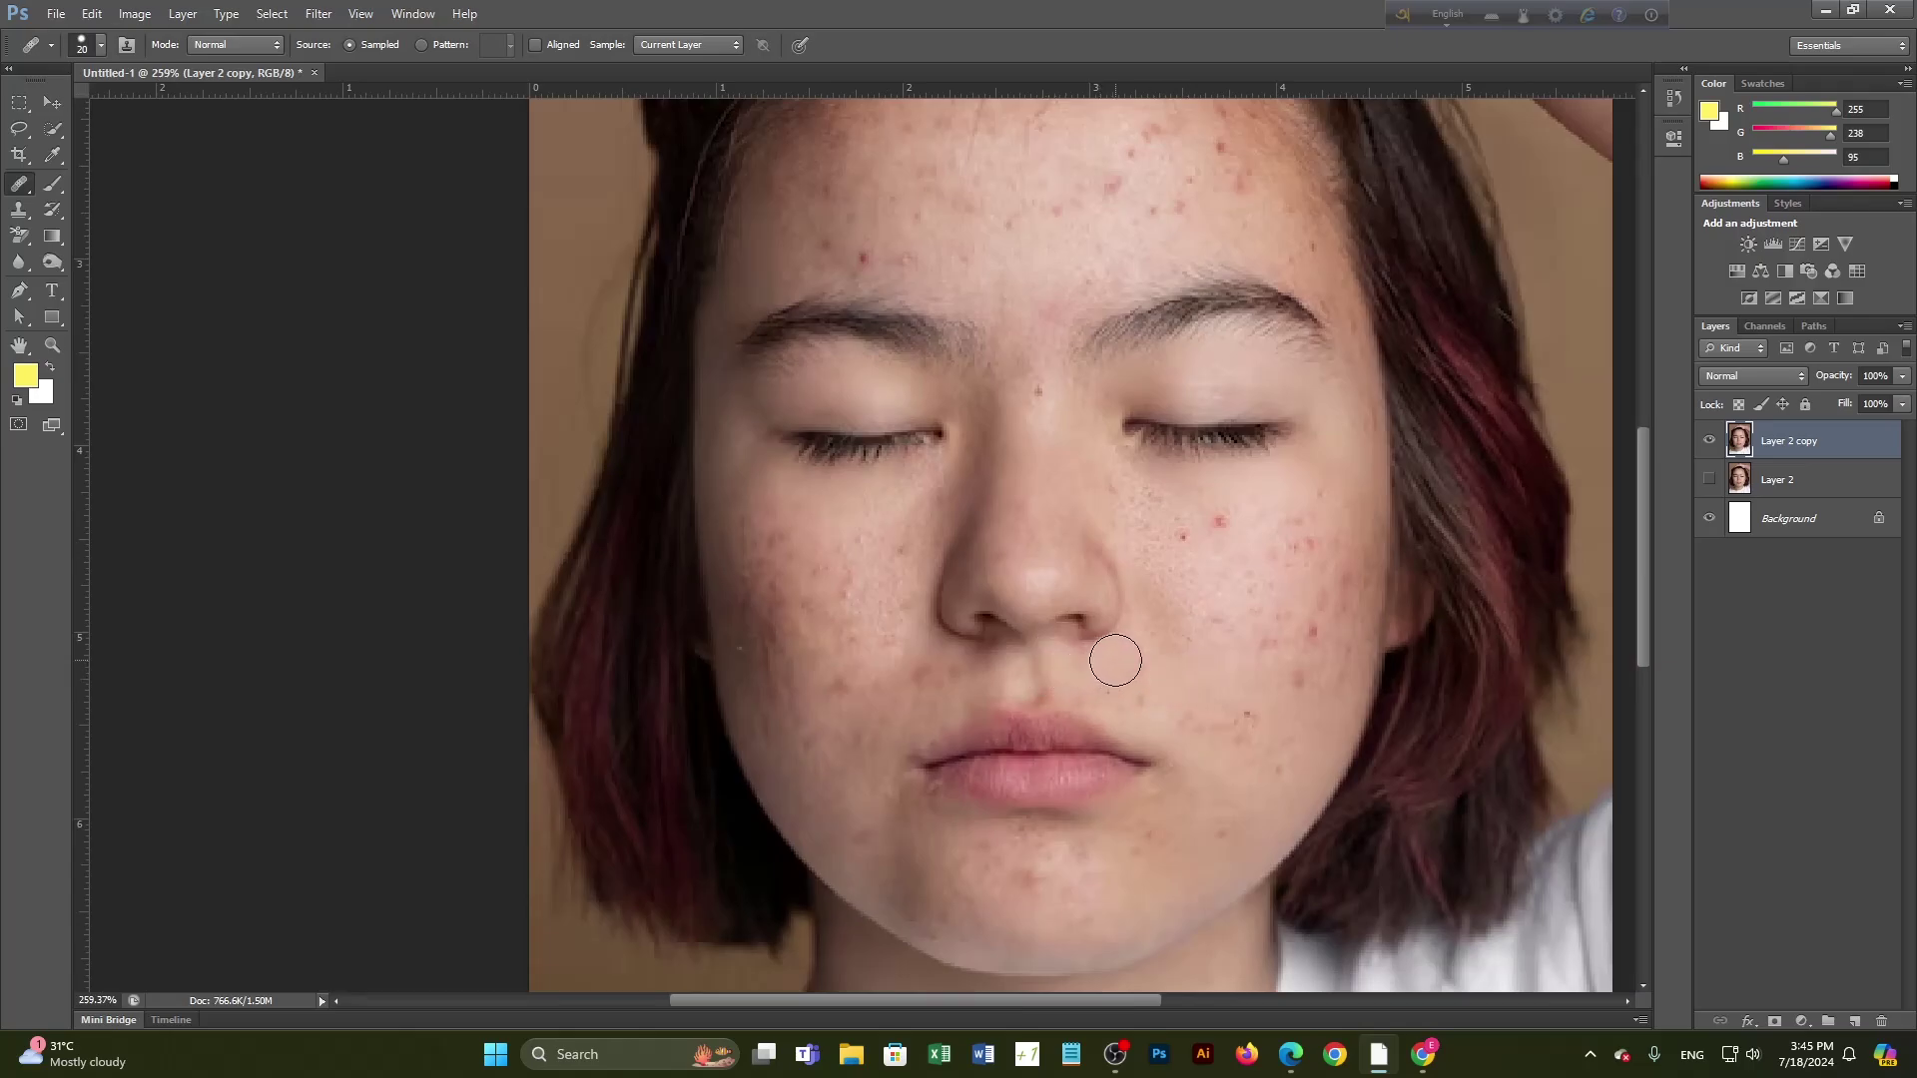
{"action": "left_click", "coordinate": [1217, 526]}
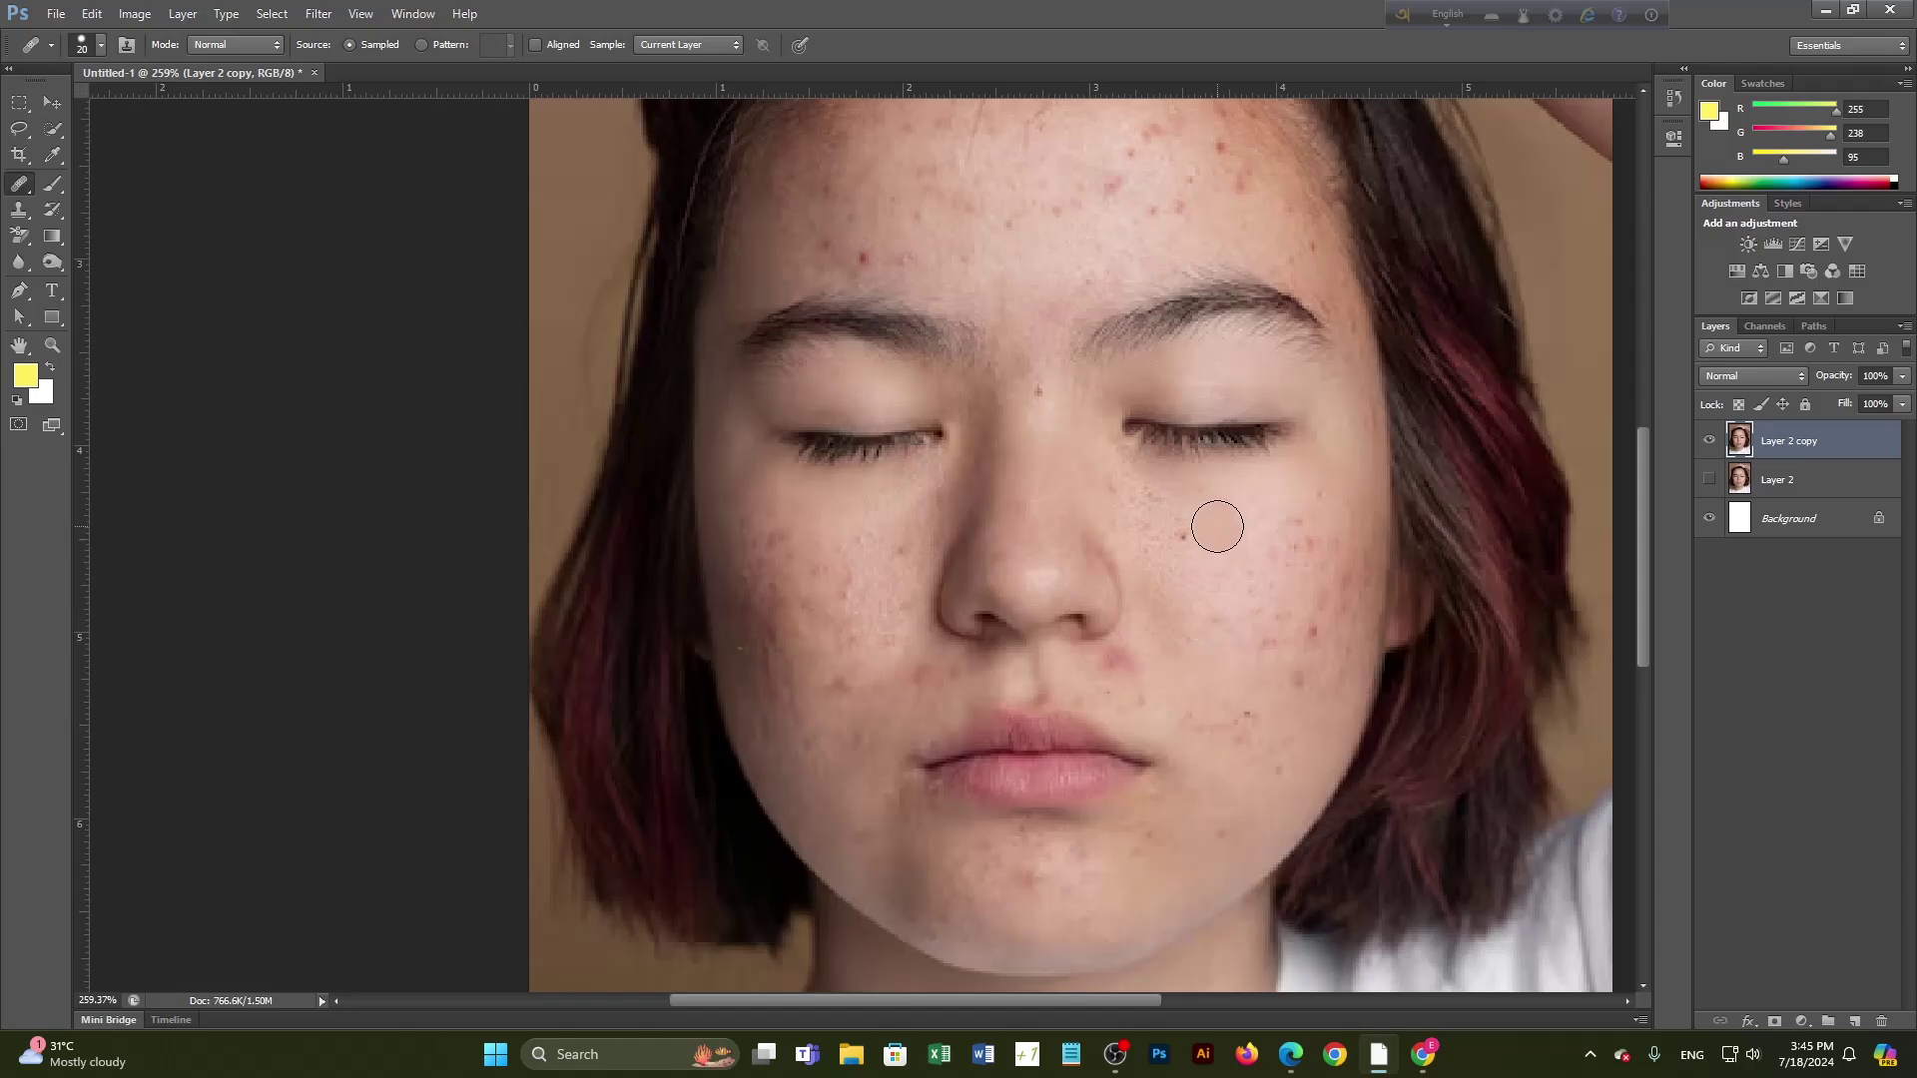
{"action": "key", "text": "bracketleft"}
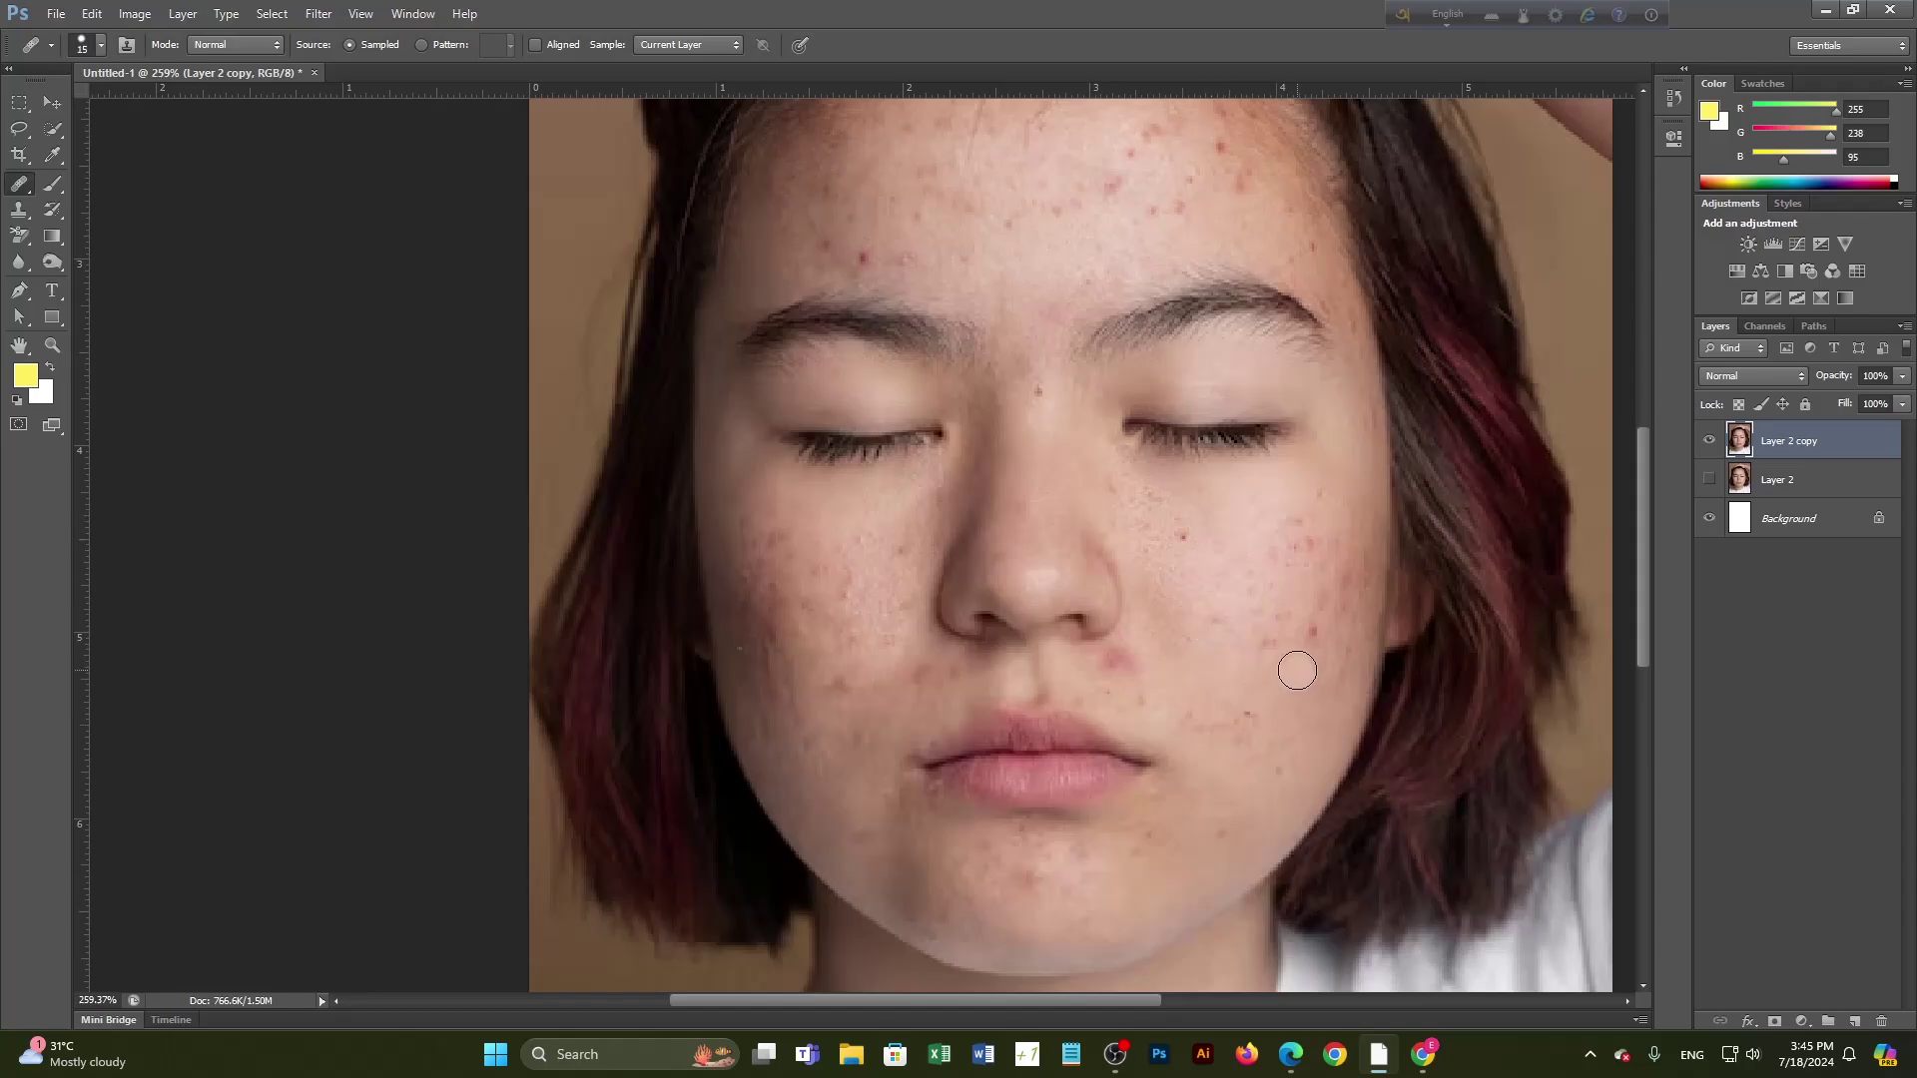
{"action": "left_click", "coordinate": [1308, 632]}
Step: Sample the closed eyelashes at the image's left and paint them over blemishes on the opposite cheek to try a mismatched source
{"action": "left_click", "coordinate": [855, 449], "text": "alt"}
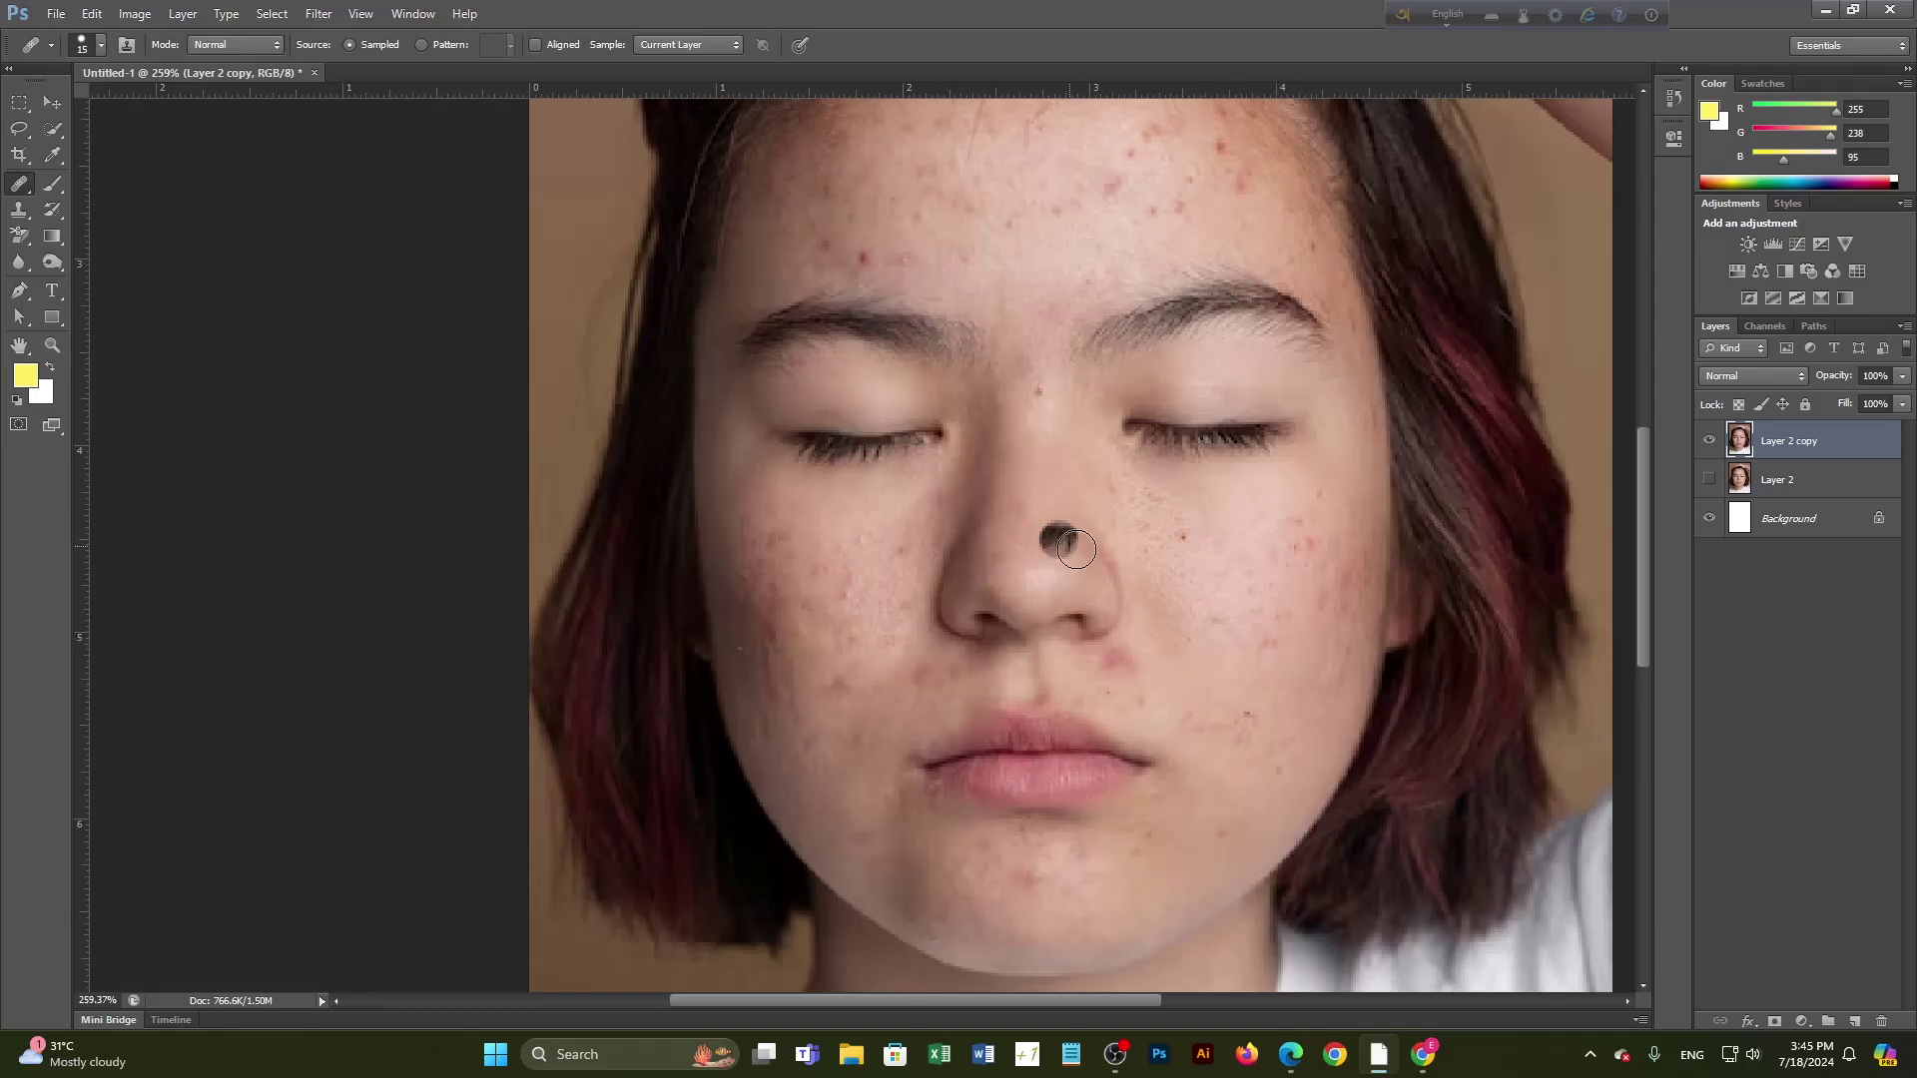
{"action": "left_click", "coordinate": [1249, 714]}
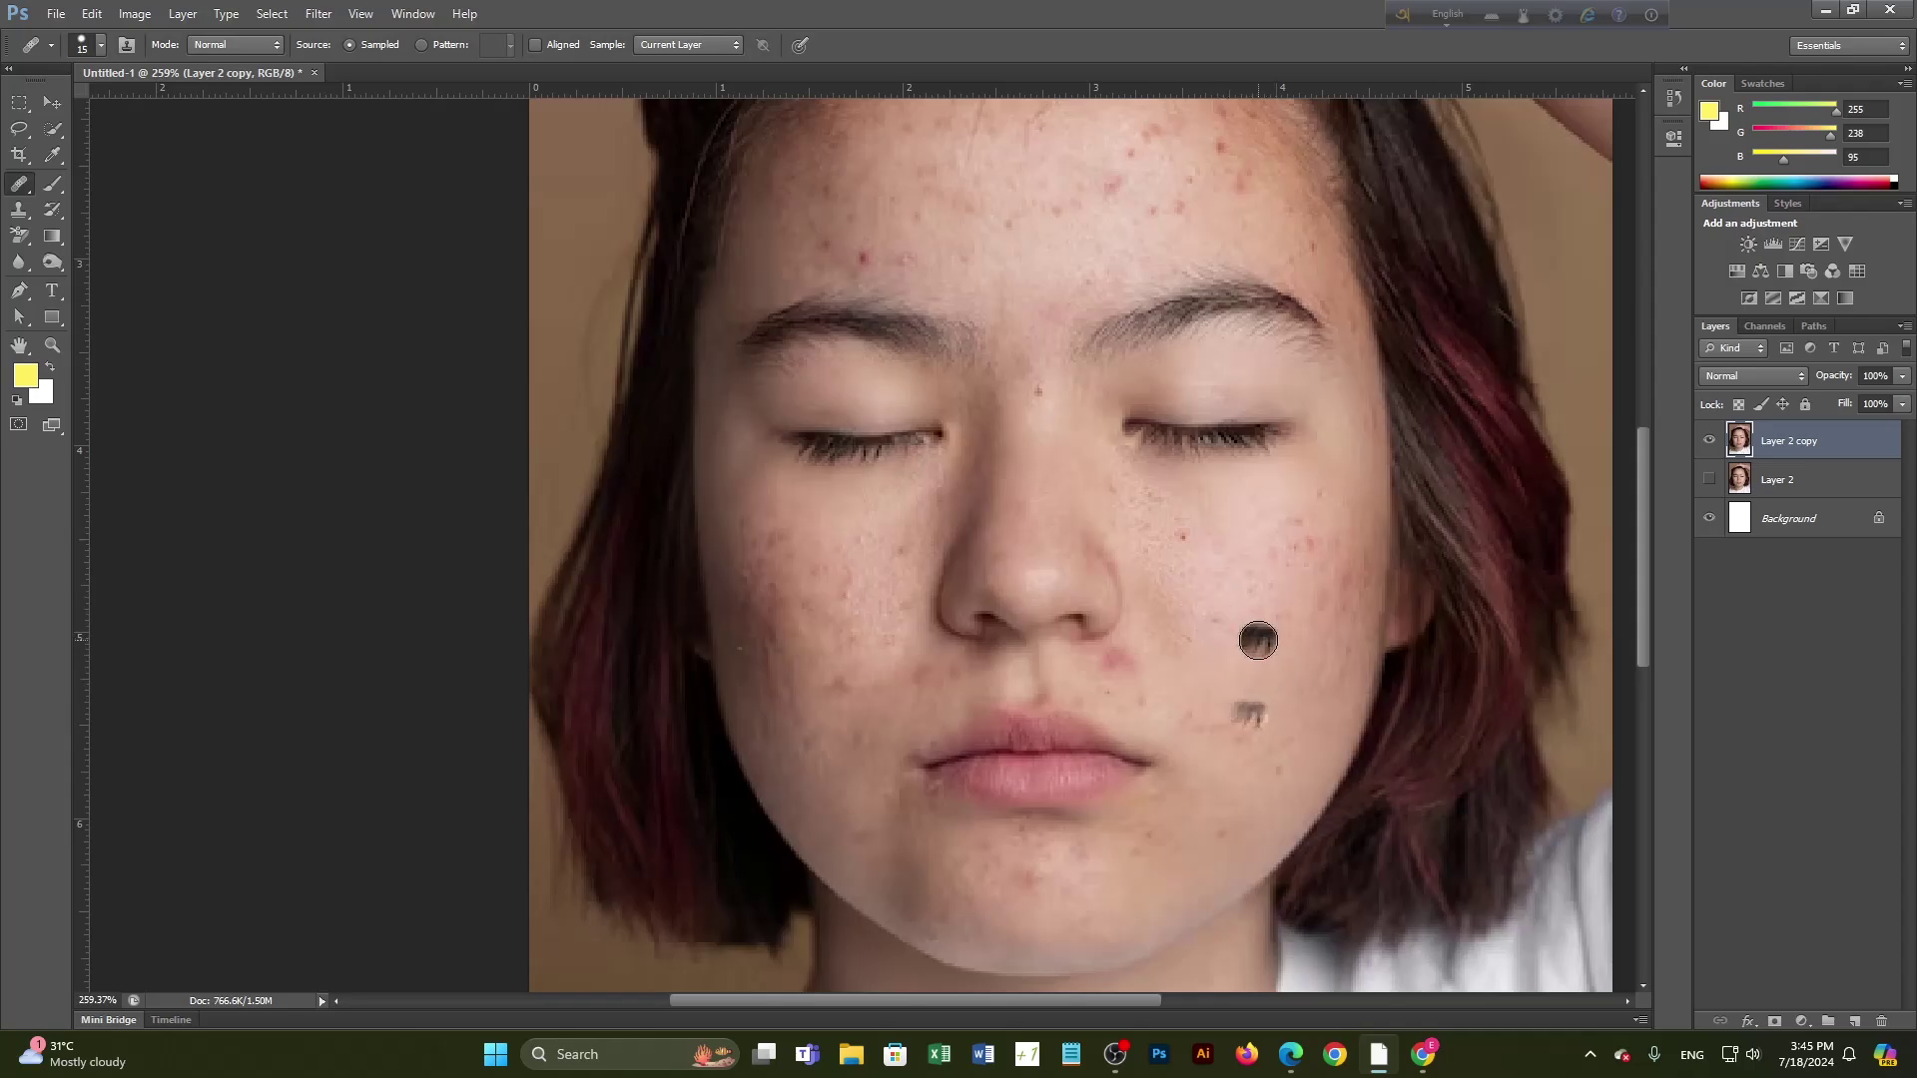
{"action": "left_click", "coordinate": [1258, 640]}
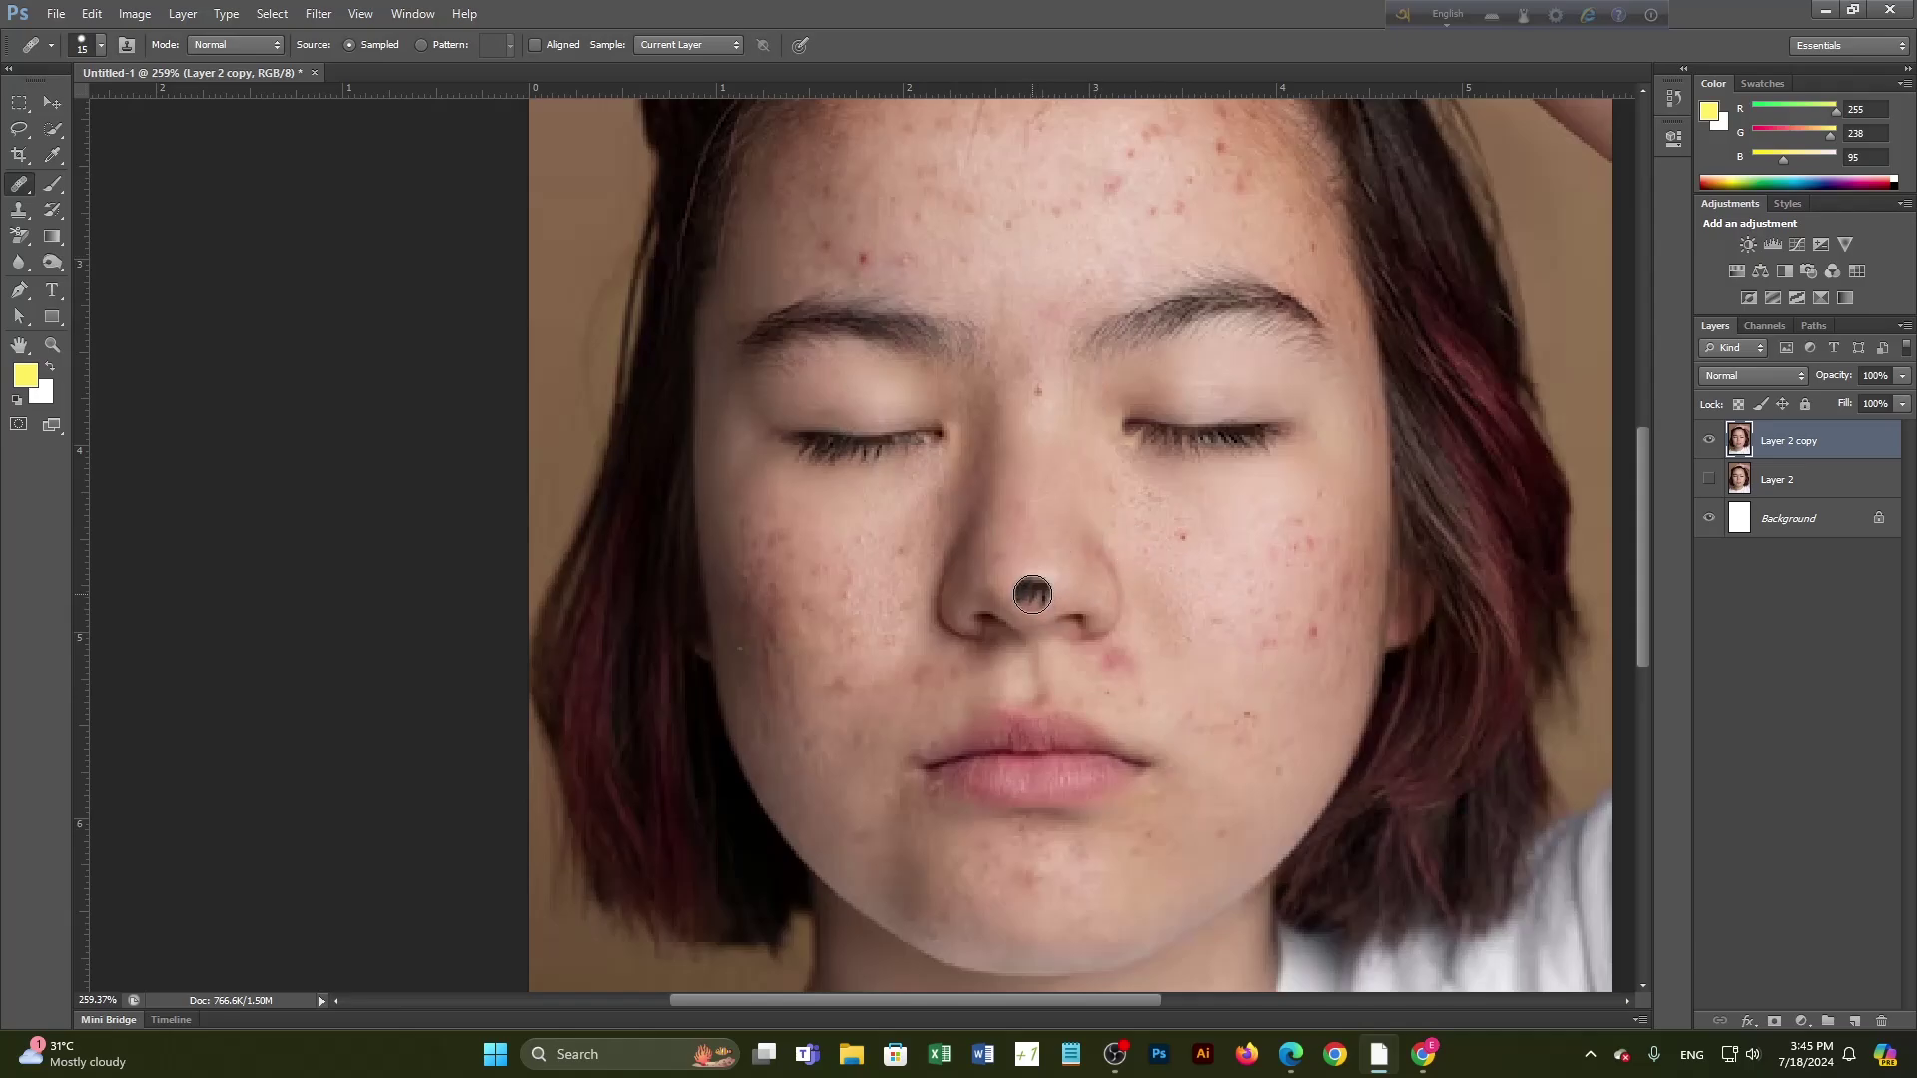
Step: Sample clear cheek skin and heal the dark spot and the red blemishes on the cheek at the image's right
{"action": "left_click", "coordinate": [1238, 526]}
{"action": "left_click", "coordinate": [1178, 540]}
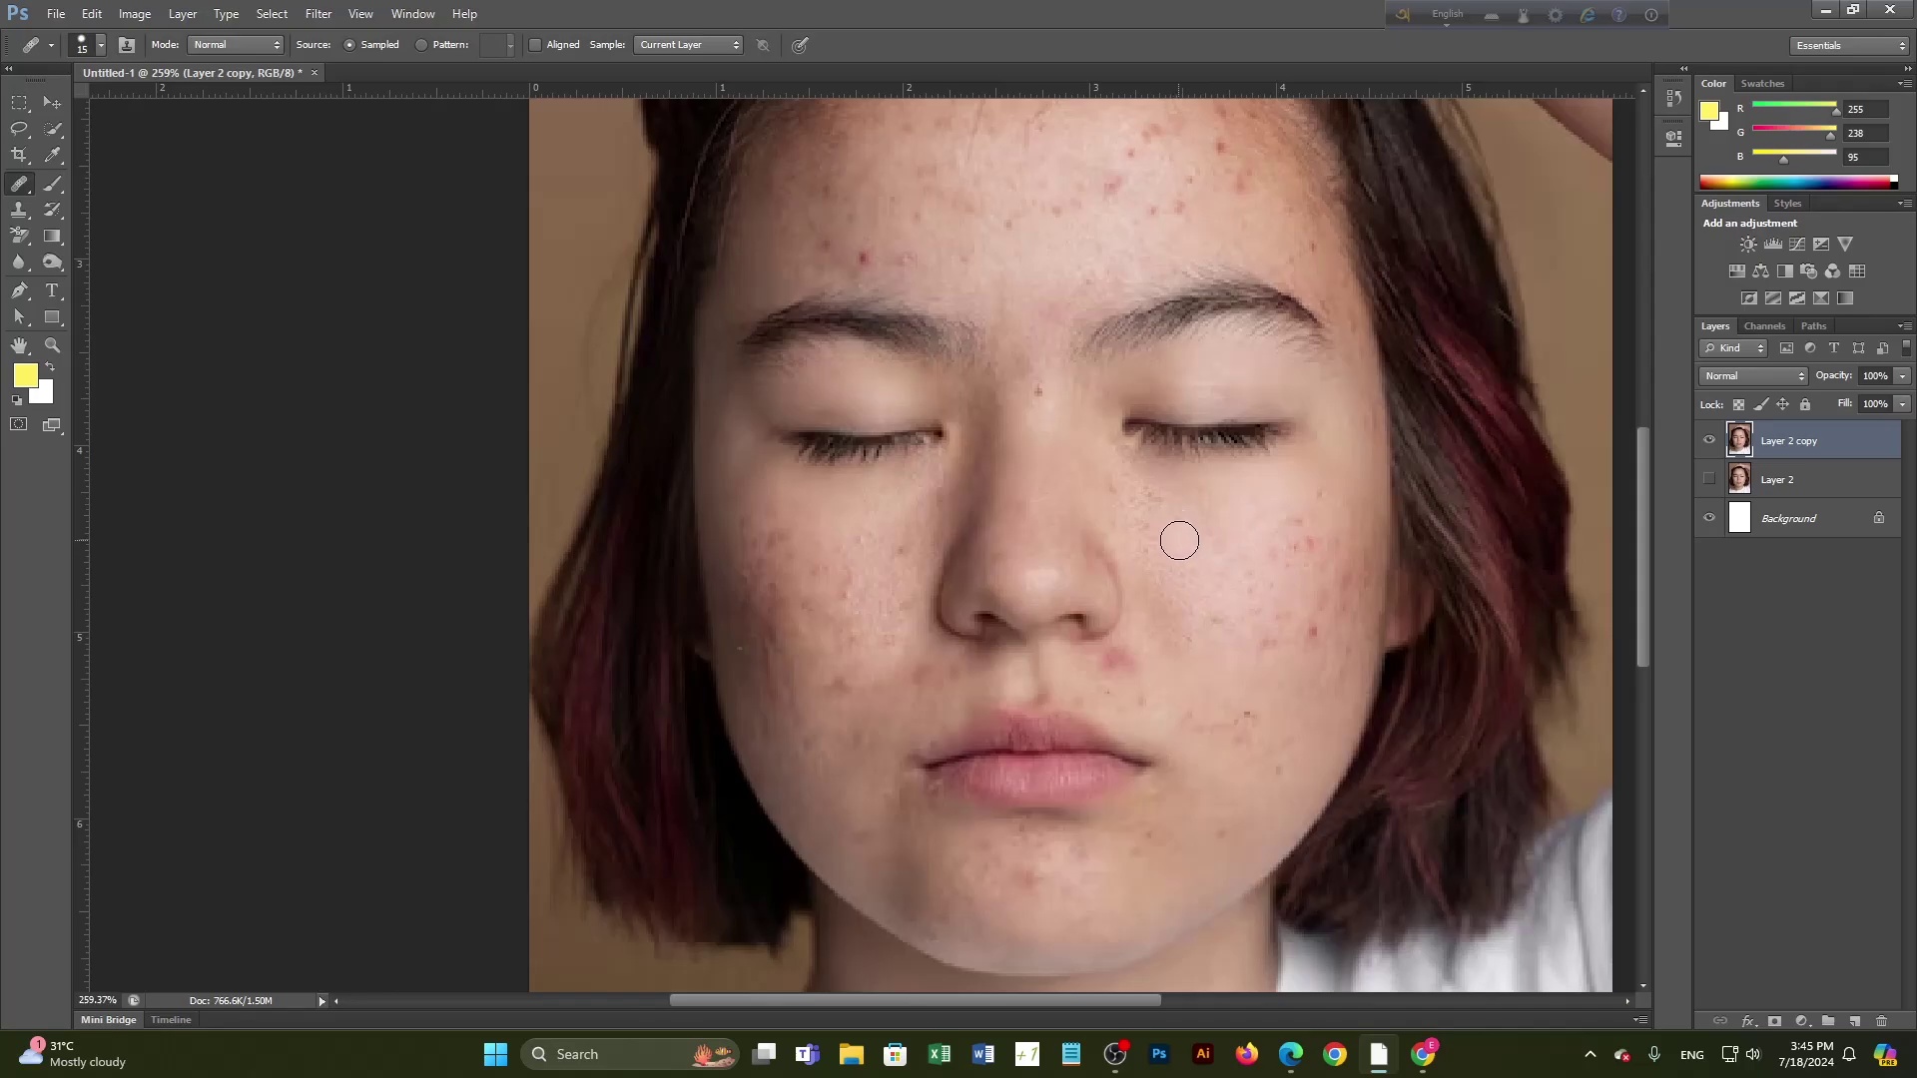
{"action": "left_click", "coordinate": [1297, 524], "text": "alt"}
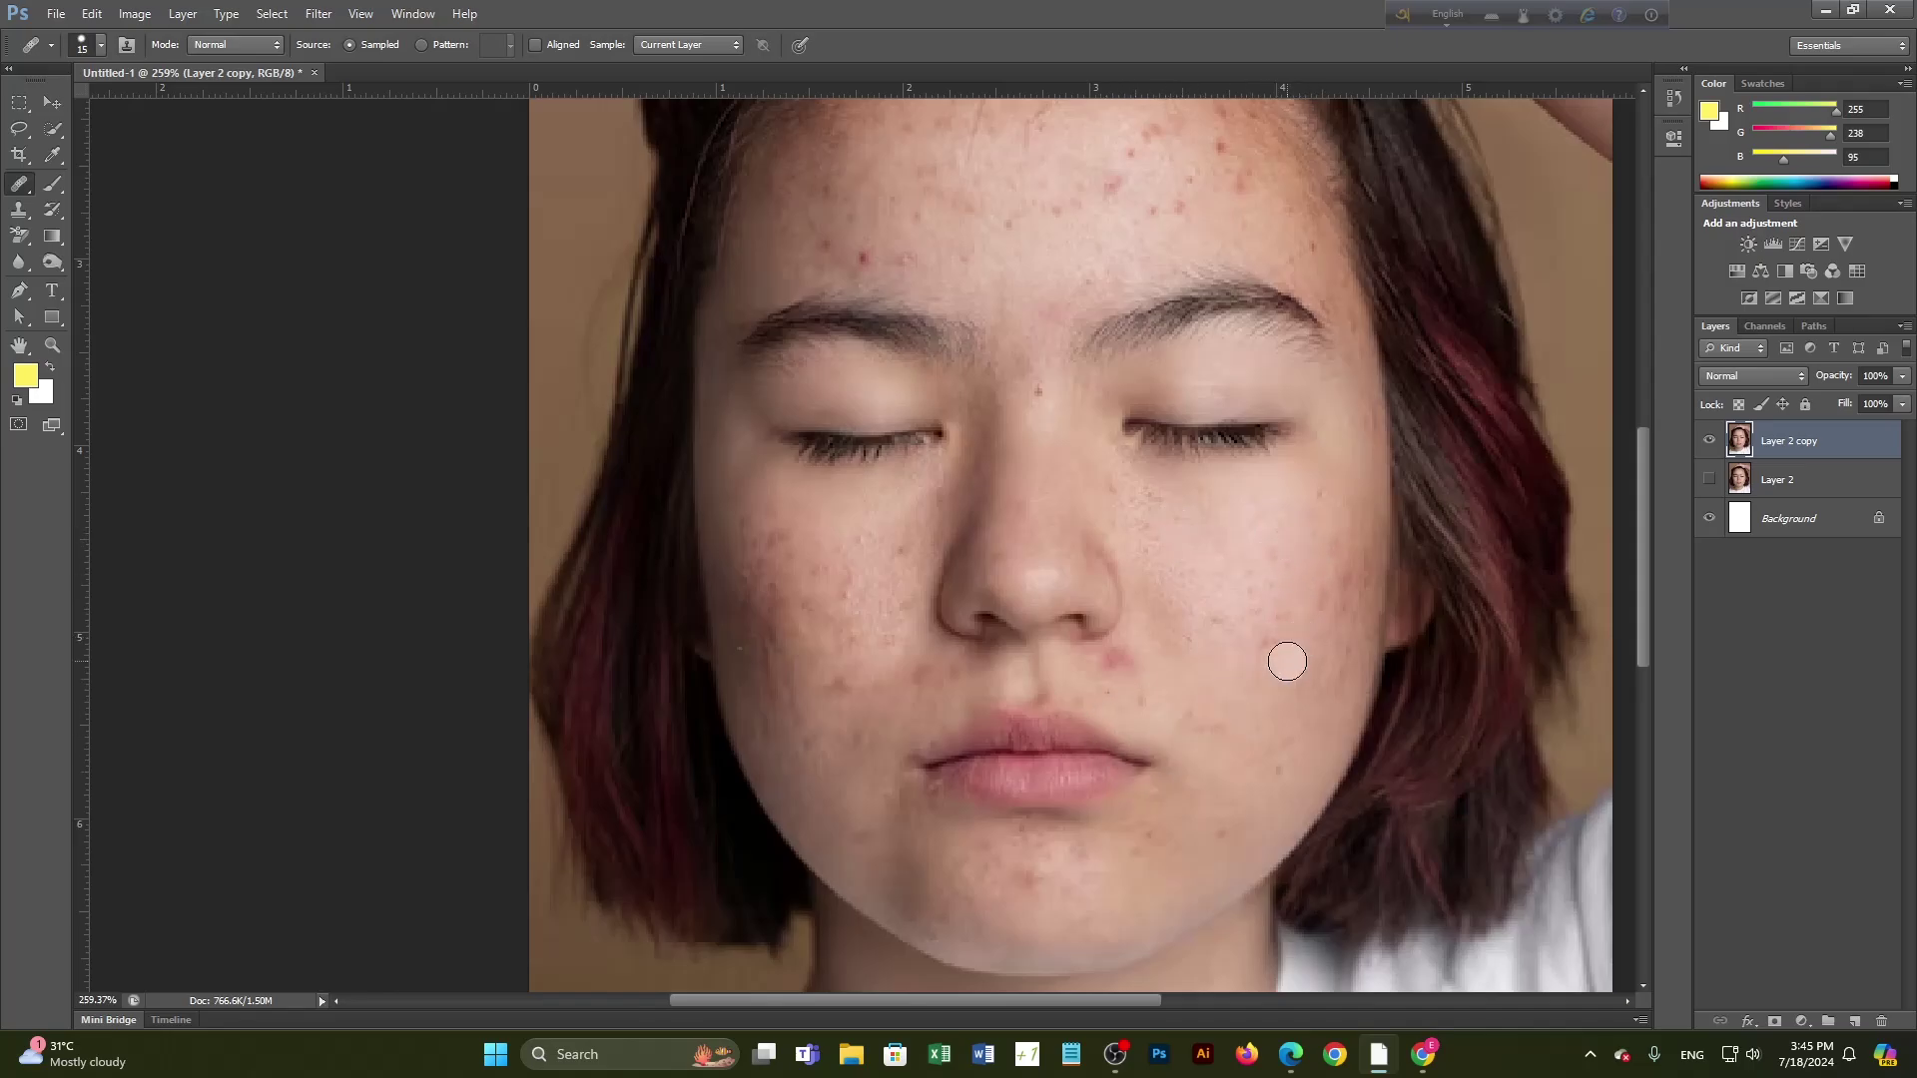
{"action": "mouse_move", "coordinate": [1288, 662]}
{"action": "left_mouse_down"}
{"action": "mouse_move", "coordinate": [1292, 586]}
{"action": "mouse_move", "coordinate": [1242, 697]}
{"action": "mouse_move", "coordinate": [1341, 602]}
{"action": "mouse_move", "coordinate": [1251, 671]}
{"action": "mouse_move", "coordinate": [1298, 584]}
{"action": "mouse_move", "coordinate": [1341, 654]}
{"action": "mouse_move", "coordinate": [1203, 547]}
{"action": "mouse_move", "coordinate": [1317, 528]}
{"action": "mouse_move", "coordinate": [1319, 637]}
{"action": "mouse_move", "coordinate": [1249, 582]}
{"action": "mouse_move", "coordinate": [1267, 577]}
{"action": "mouse_move", "coordinate": [1256, 528]}
{"action": "mouse_move", "coordinate": [1181, 444]}
{"action": "mouse_move", "coordinate": [1243, 576]}
{"action": "left_mouse_up"}
Step: Try painting over the cheek from a source around the eye and eyebrow, and undo the strokes
{"action": "mouse_move", "coordinate": [1297, 624]}
{"action": "left_mouse_down"}
{"action": "mouse_move", "coordinate": [1201, 643]}
{"action": "mouse_move", "coordinate": [1271, 684]}
{"action": "mouse_move", "coordinate": [1253, 638]}
{"action": "mouse_move", "coordinate": [1255, 693]}
{"action": "mouse_move", "coordinate": [1193, 640]}
{"action": "mouse_move", "coordinate": [1328, 708]}
{"action": "mouse_move", "coordinate": [1192, 697]}
{"action": "mouse_move", "coordinate": [1273, 617]}
{"action": "mouse_move", "coordinate": [1313, 654]}
{"action": "mouse_move", "coordinate": [1346, 622]}
{"action": "mouse_move", "coordinate": [1265, 653]}
{"action": "mouse_move", "coordinate": [1167, 599]}
{"action": "mouse_move", "coordinate": [1258, 328]}
{"action": "mouse_move", "coordinate": [1198, 410]}
{"action": "mouse_move", "coordinate": [1235, 385]}
{"action": "mouse_move", "coordinate": [1148, 560]}
{"action": "left_mouse_up"}
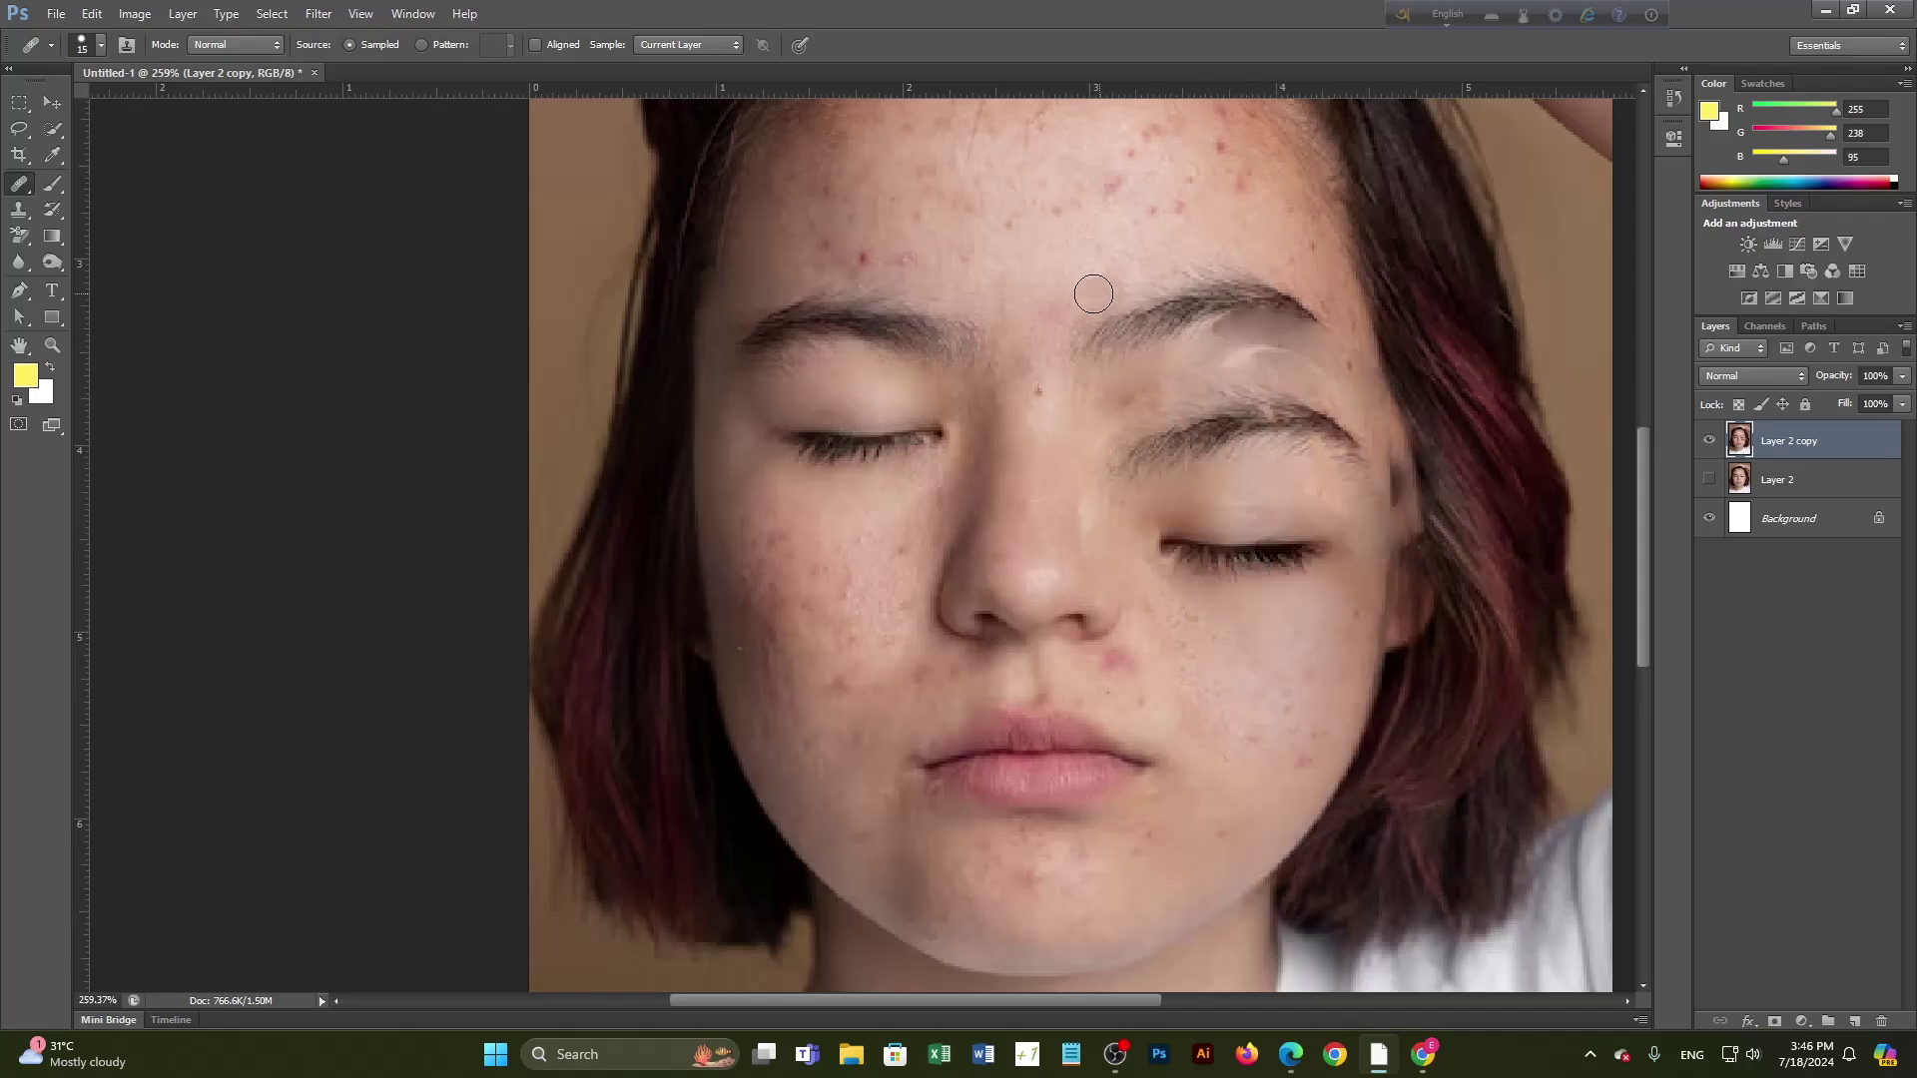
{"action": "left_click_drag", "start_coordinate": [1238, 325], "coordinate": [1223, 349]}
{"action": "left_click_drag", "start_coordinate": [1282, 523], "coordinate": [1287, 537]}
{"action": "key", "text": "ctrl+alt+z"}
{"action": "key", "text": "ctrl+alt+z"}
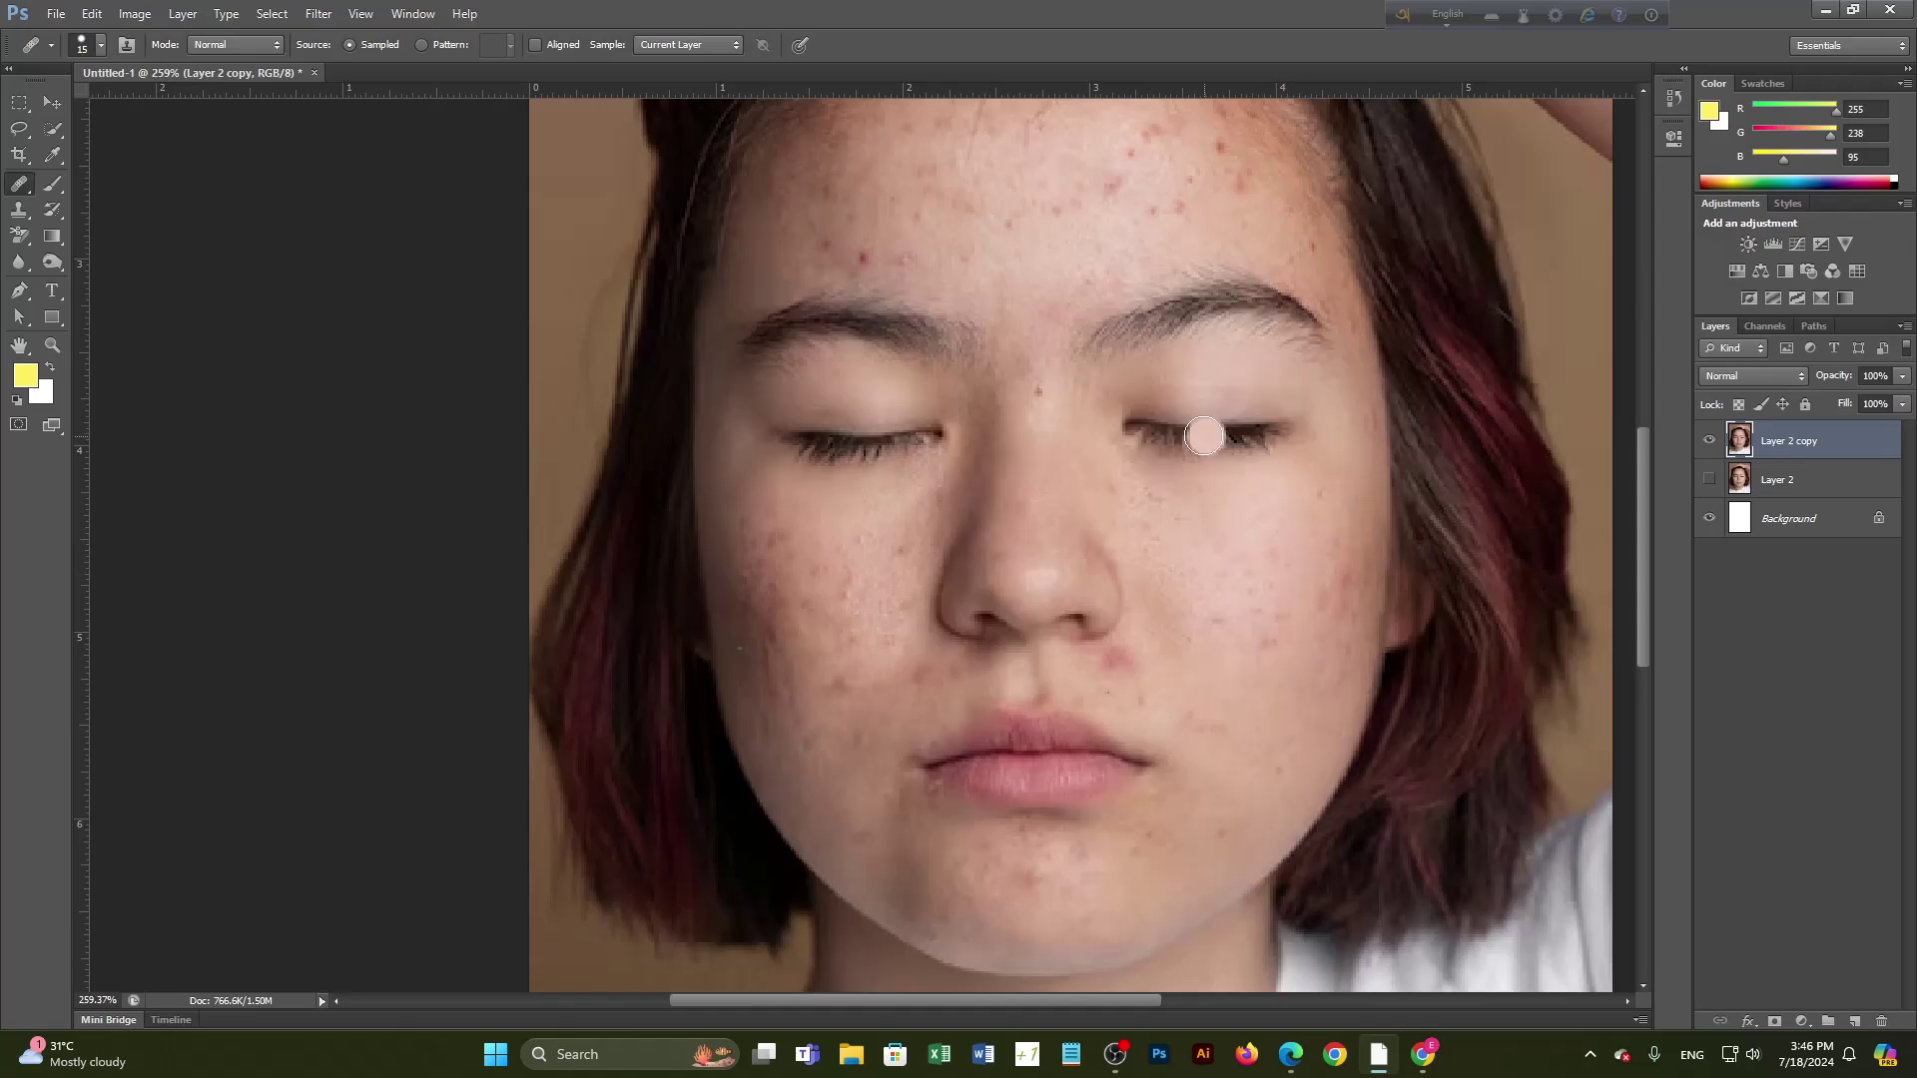
Step: Heal the red spot beside the nose and the remaining blemishes on the cheeks with the Healing Brush
{"action": "left_click", "coordinate": [1018, 761], "text": "alt"}
{"action": "mouse_move", "coordinate": [924, 185]}
{"action": "left_mouse_down"}
{"action": "mouse_move", "coordinate": [1062, 184]}
{"action": "mouse_move", "coordinate": [948, 174]}
{"action": "mouse_move", "coordinate": [958, 204]}
{"action": "mouse_move", "coordinate": [1060, 183]}
{"action": "mouse_move", "coordinate": [939, 183]}
{"action": "mouse_move", "coordinate": [1053, 168]}
{"action": "mouse_move", "coordinate": [926, 196]}
{"action": "mouse_move", "coordinate": [993, 179]}
{"action": "mouse_move", "coordinate": [918, 230]}
{"action": "mouse_move", "coordinate": [950, 165]}
{"action": "mouse_move", "coordinate": [964, 224]}
{"action": "mouse_move", "coordinate": [884, 212]}
{"action": "mouse_move", "coordinate": [885, 151]}
{"action": "mouse_move", "coordinate": [923, 204]}
{"action": "mouse_move", "coordinate": [828, 213]}
{"action": "mouse_move", "coordinate": [843, 165]}
{"action": "left_mouse_up"}
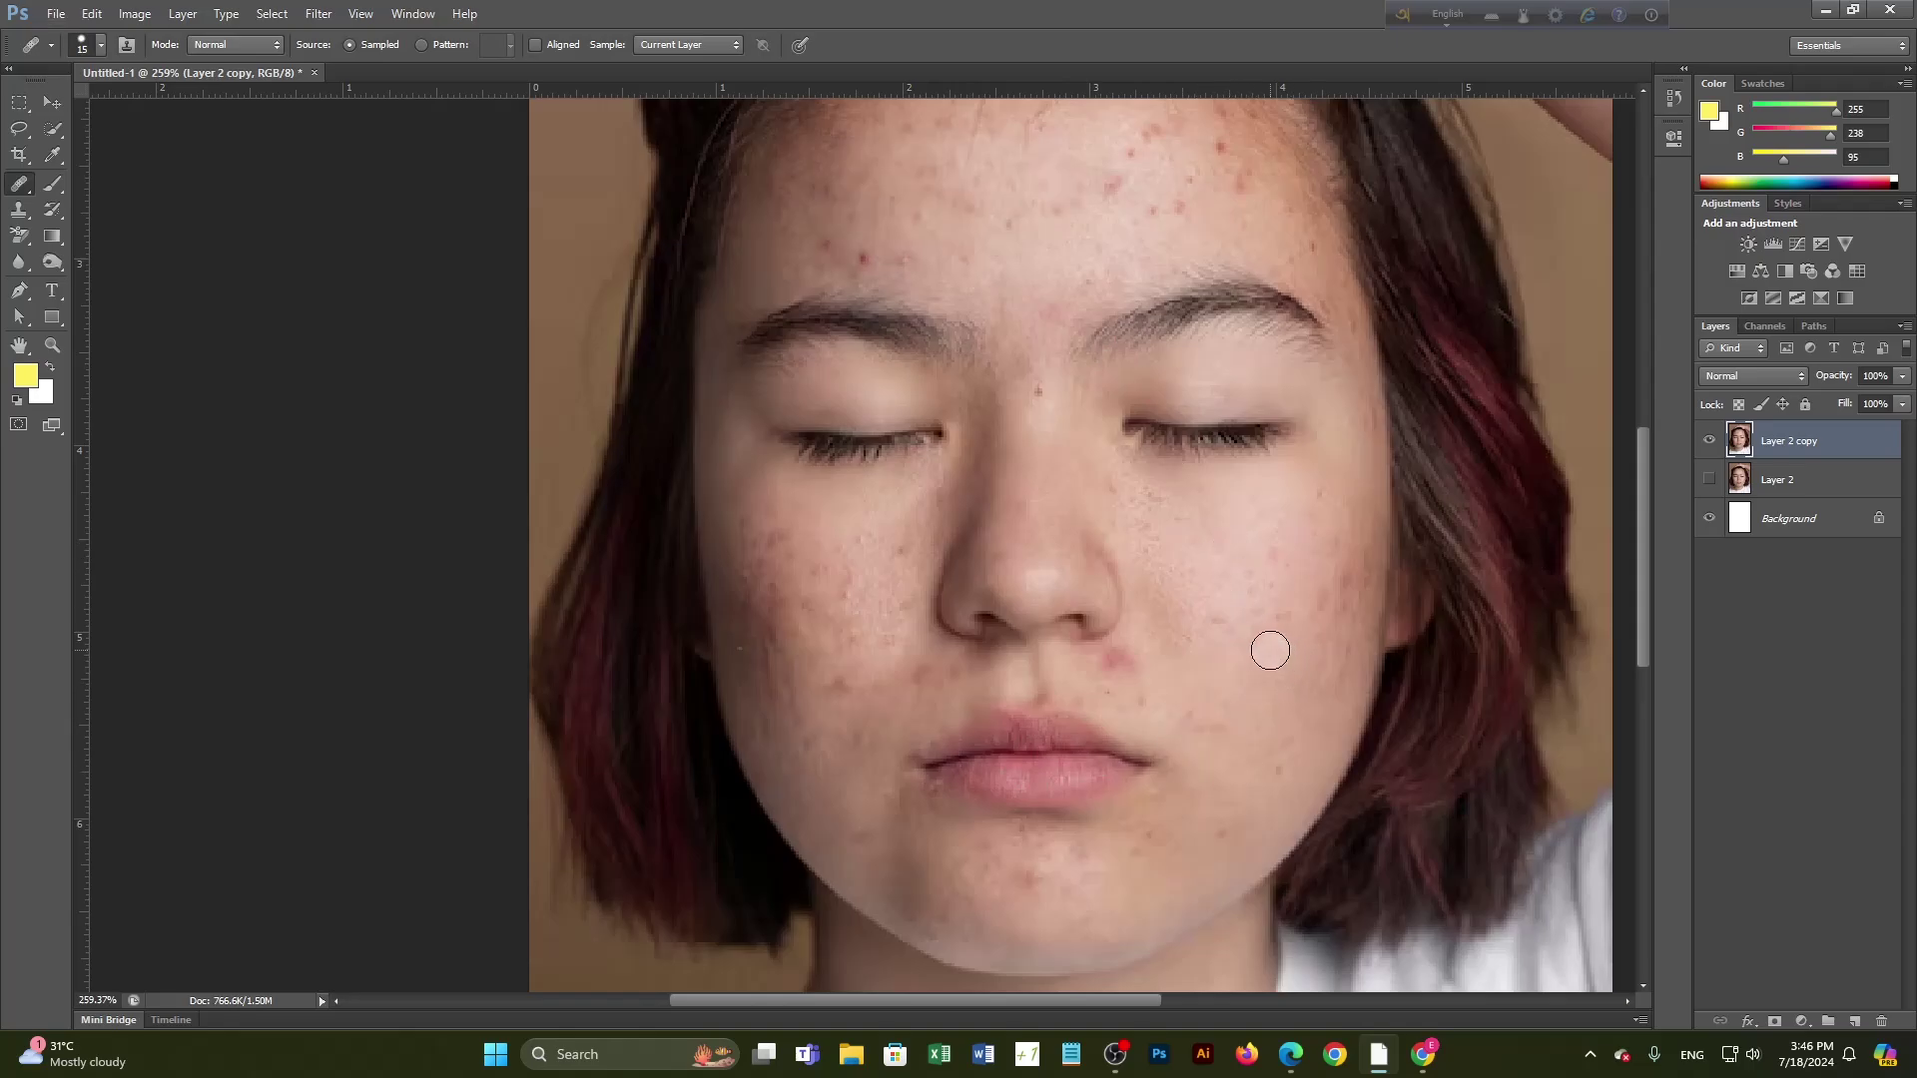
{"action": "left_click", "coordinate": [857, 683]}
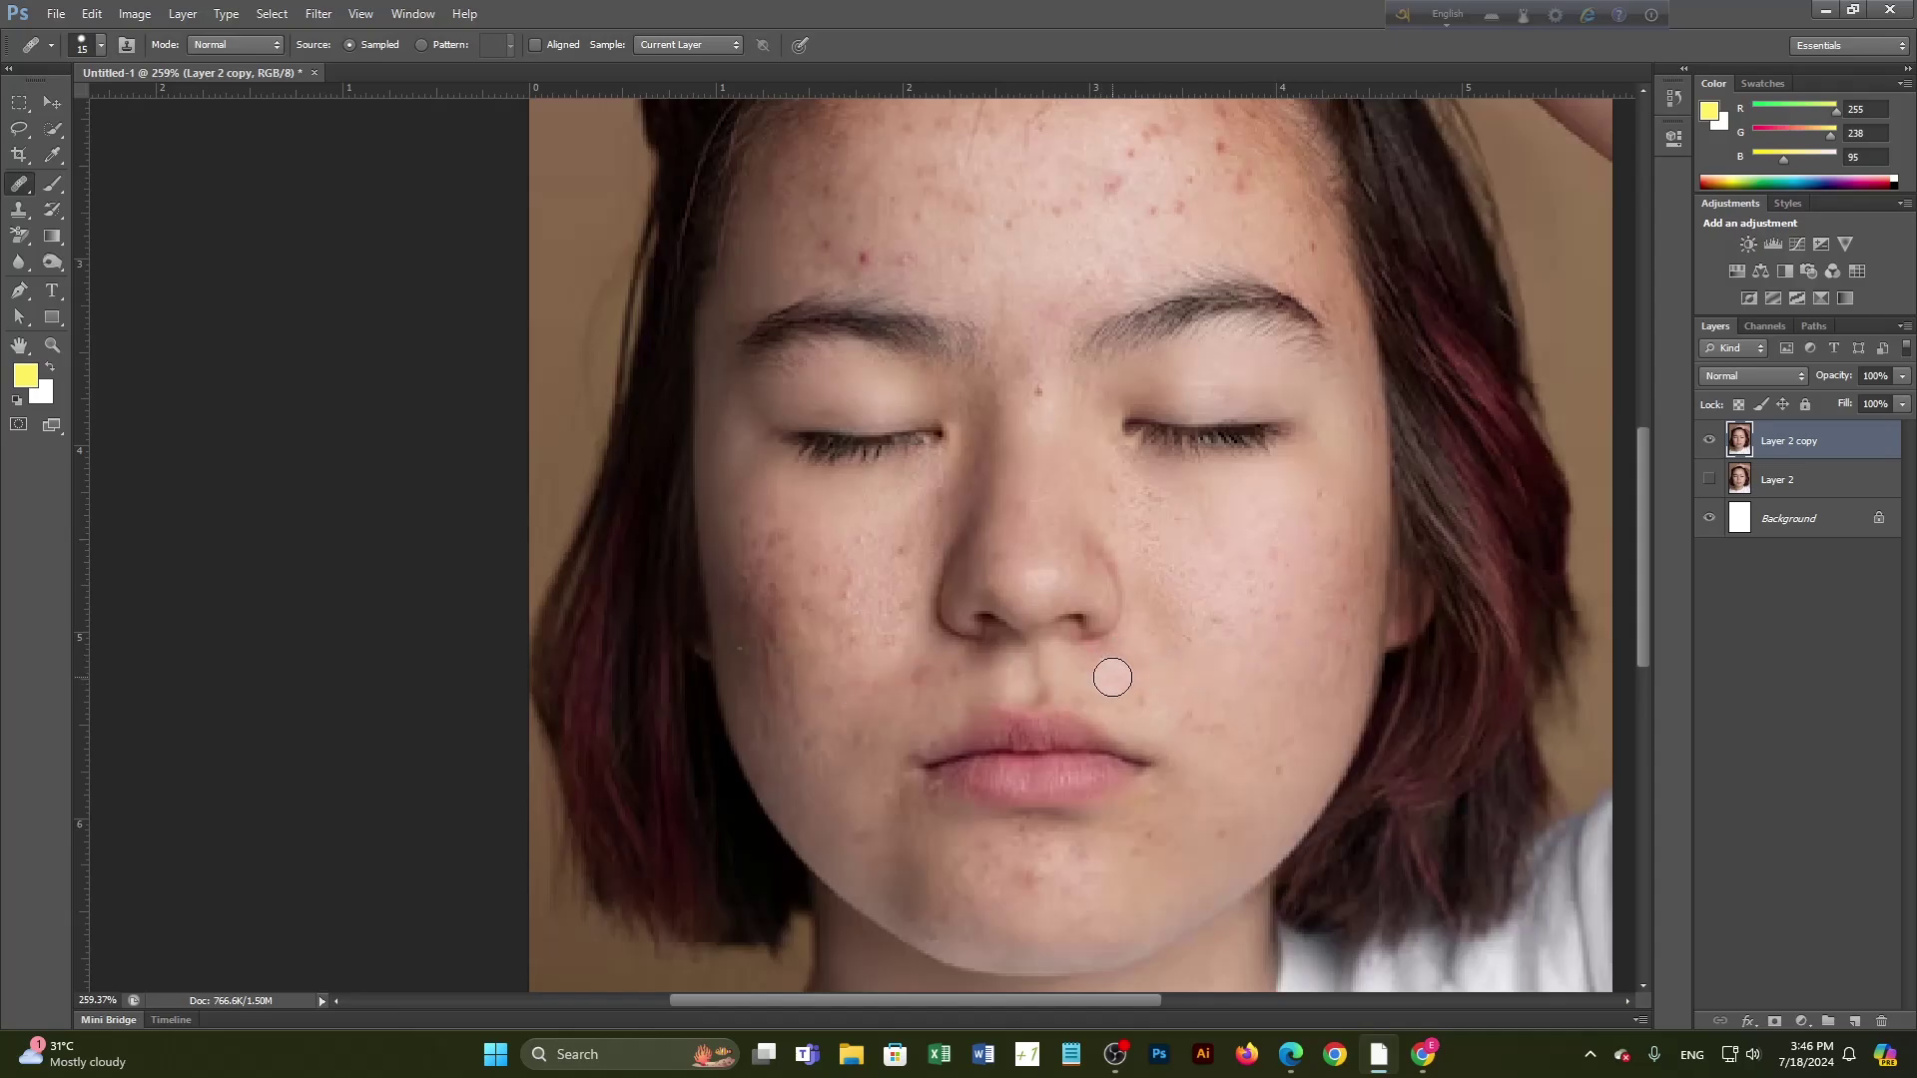
{"action": "left_click", "coordinate": [1280, 741]}
Step: Outline the reddened forehead area along the hairline at the image's right with the Lasso tool
{"action": "left_click", "coordinate": [1230, 185]}
{"action": "scroll", "coordinate": [1213, 210], "scroll_direction": "up", "scroll_amount": 4}
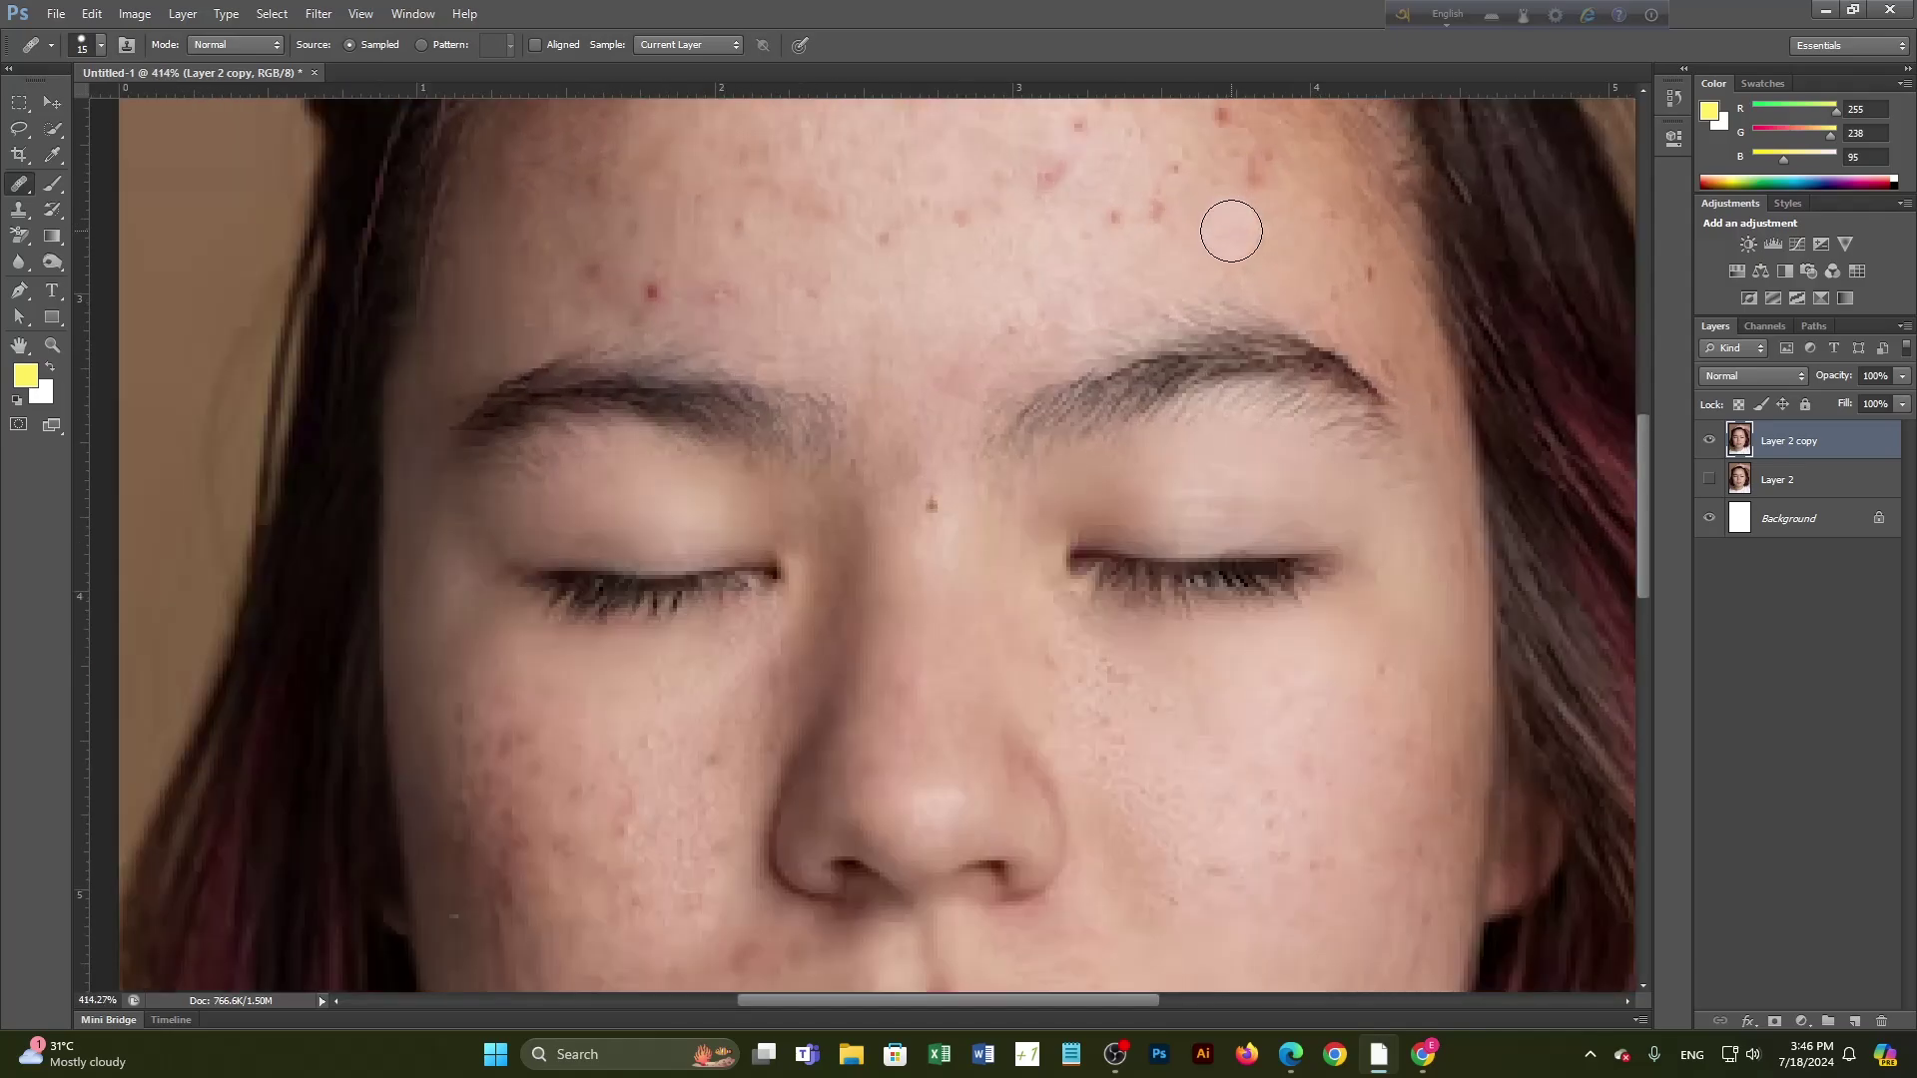
{"action": "mouse_move", "coordinate": [1232, 223]}
{"action": "left_mouse_down"}
{"action": "mouse_move", "coordinate": [1142, 505]}
{"action": "mouse_move", "coordinate": [775, 519]}
{"action": "mouse_move", "coordinate": [685, 633]}
{"action": "left_mouse_up"}
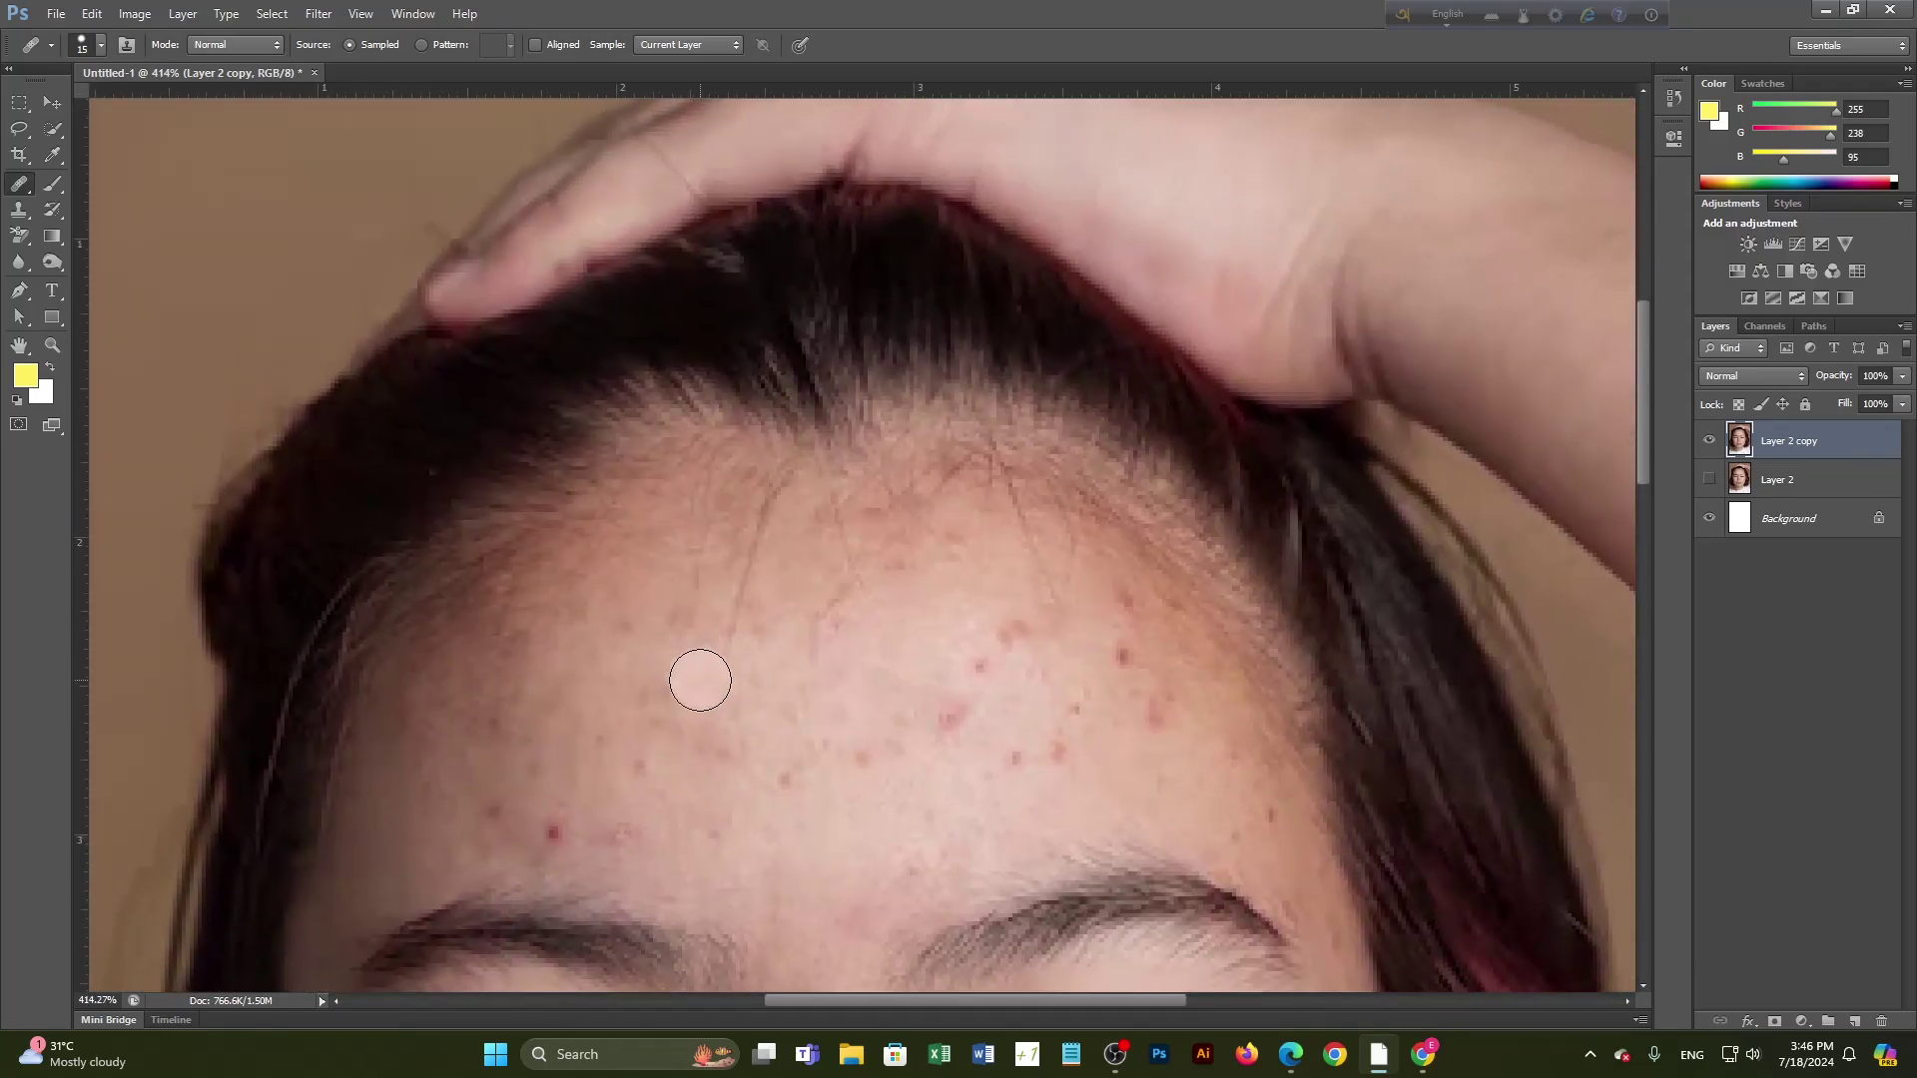
{"action": "scroll", "coordinate": [698, 672], "scroll_direction": "down", "scroll_amount": 3}
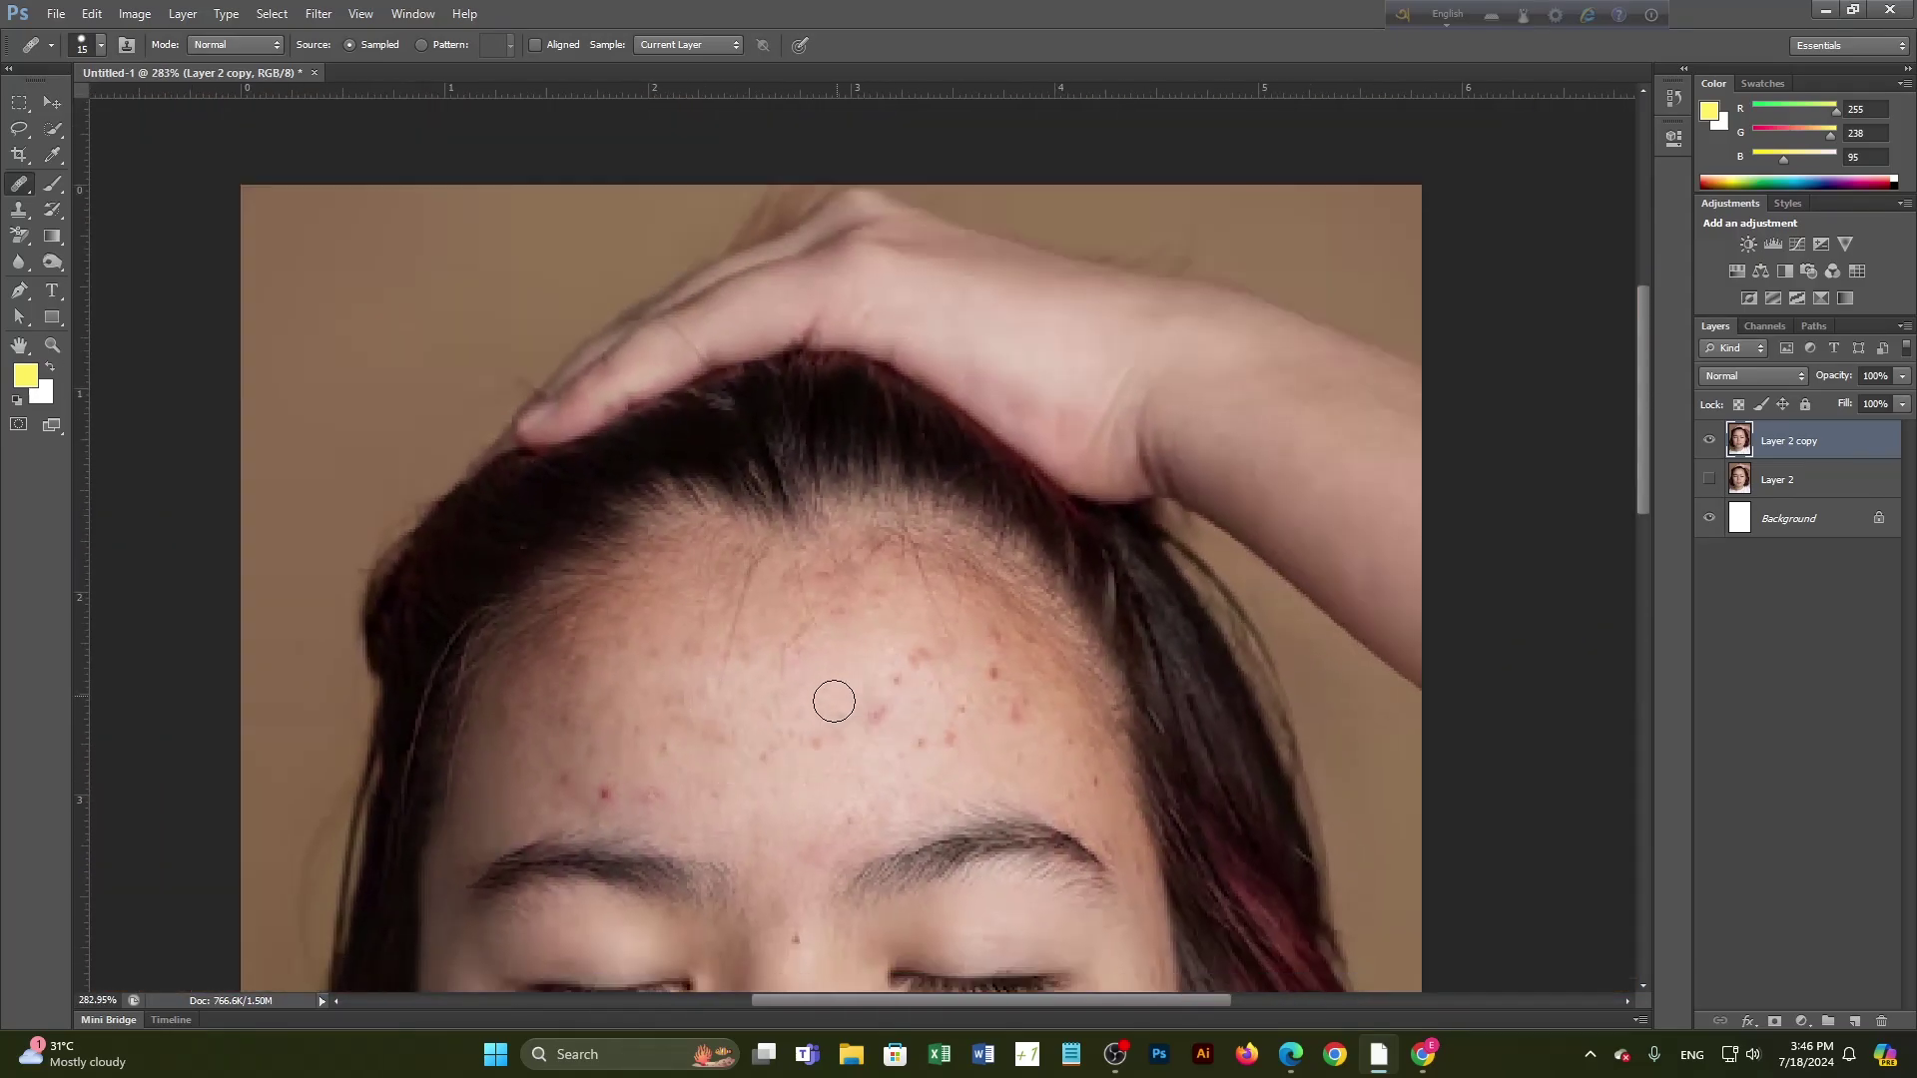
{"action": "mouse_move", "coordinate": [1046, 681]}
{"action": "left_mouse_down"}
{"action": "mouse_move", "coordinate": [1022, 663]}
{"action": "mouse_move", "coordinate": [1058, 665]}
{"action": "mouse_move", "coordinate": [942, 548]}
{"action": "mouse_move", "coordinate": [1091, 715]}
{"action": "left_mouse_up"}
{"action": "left_click", "coordinate": [27, 132]}
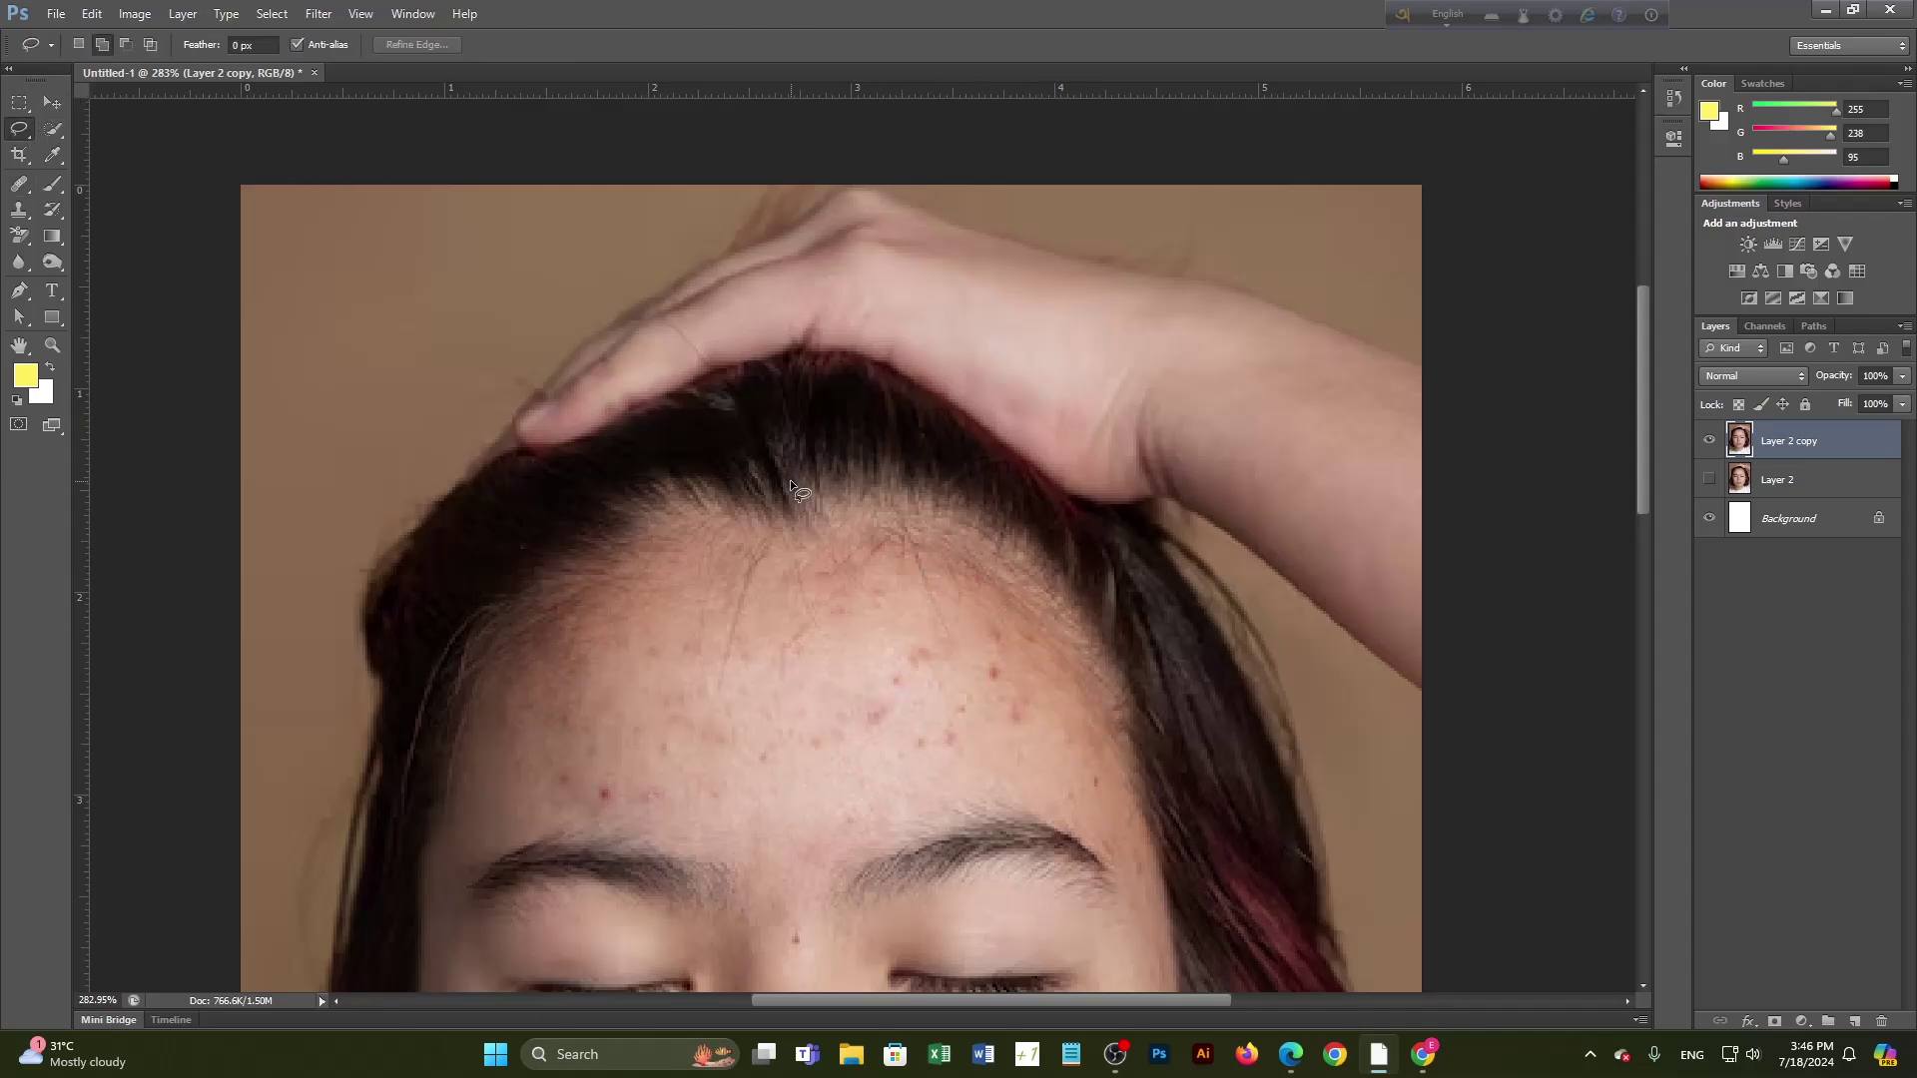
{"action": "mouse_move", "coordinate": [902, 504]}
{"action": "left_mouse_down"}
{"action": "mouse_move", "coordinate": [922, 622]}
{"action": "mouse_move", "coordinate": [1034, 737]}
{"action": "left_mouse_up"}
{"action": "left_click_drag", "start_coordinate": [953, 512], "coordinate": [904, 504]}
Step: Return to the Healing Brush, heal skin inside the forehead selection, and try painting on the cheek outside it
{"action": "scroll", "coordinate": [852, 817], "scroll_direction": "down", "scroll_amount": 5}
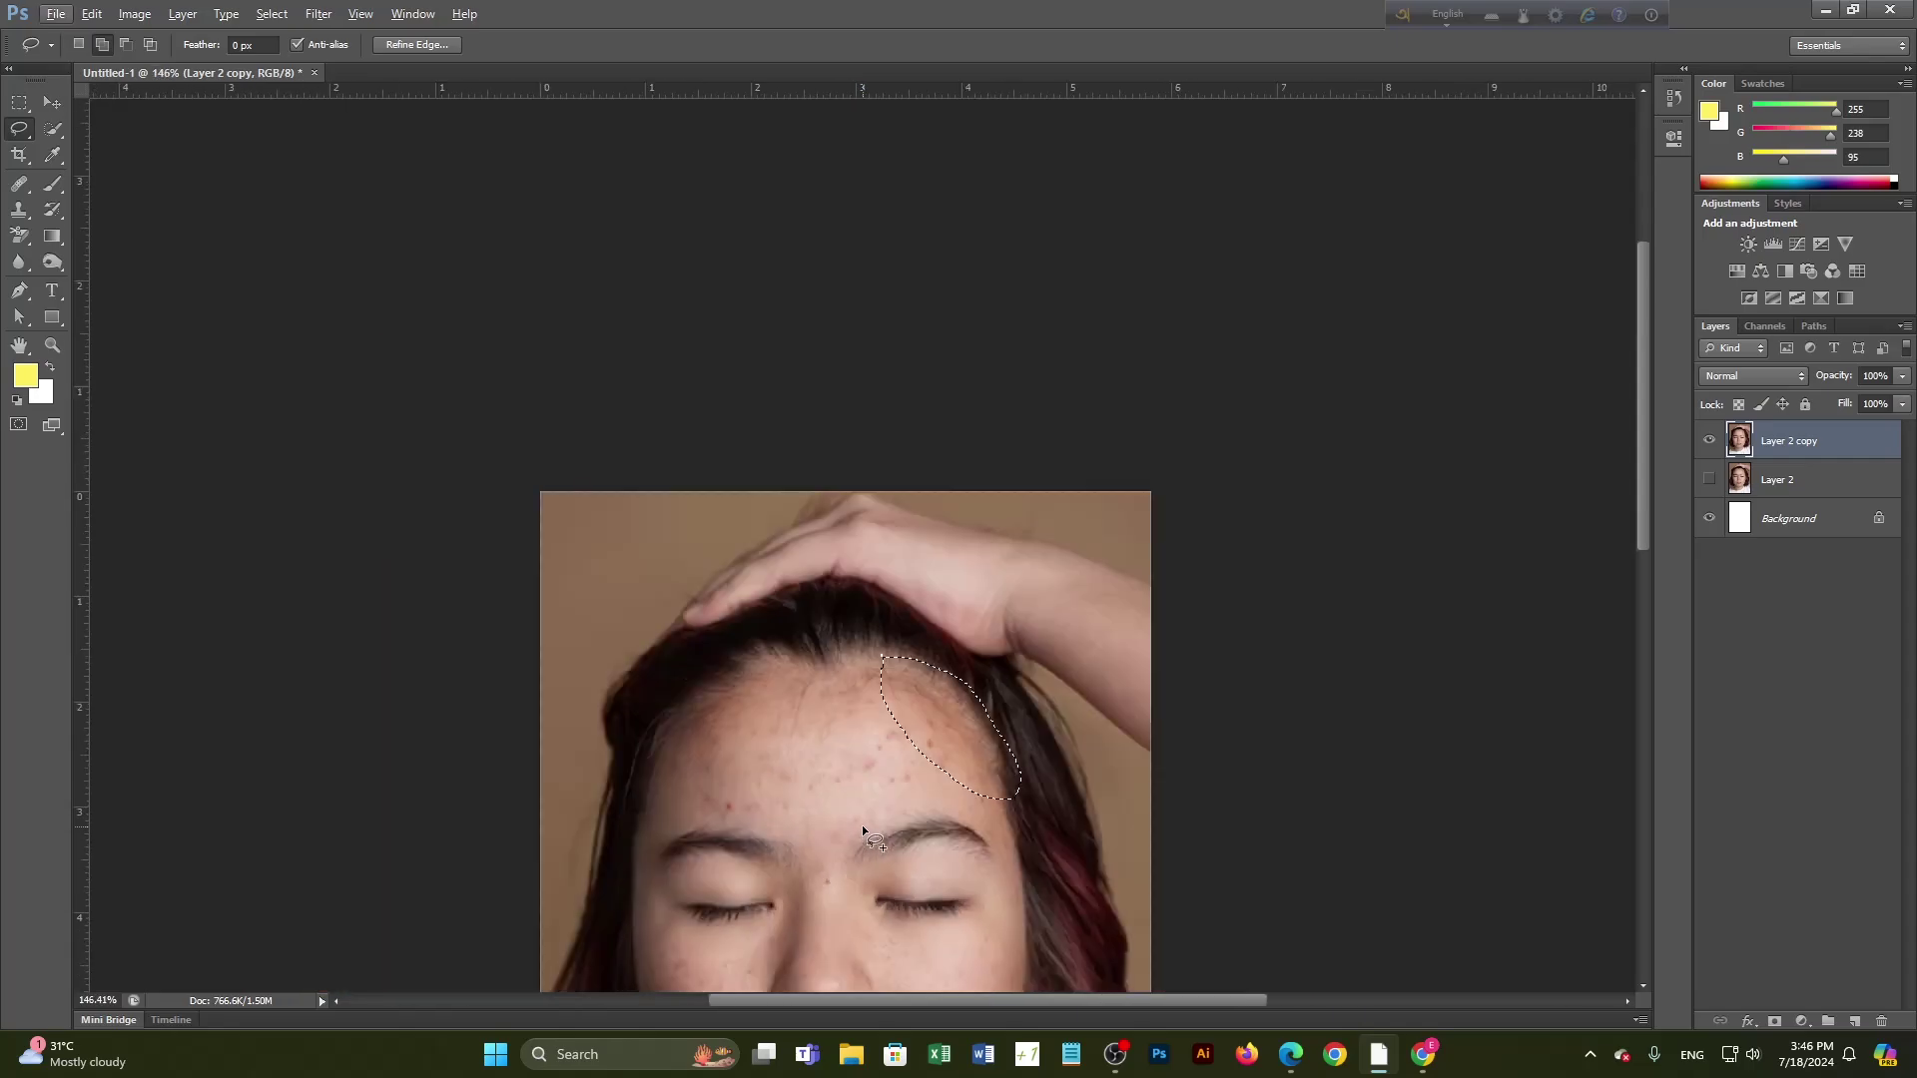
{"action": "scroll", "coordinate": [878, 849], "scroll_direction": "down", "scroll_amount": 5}
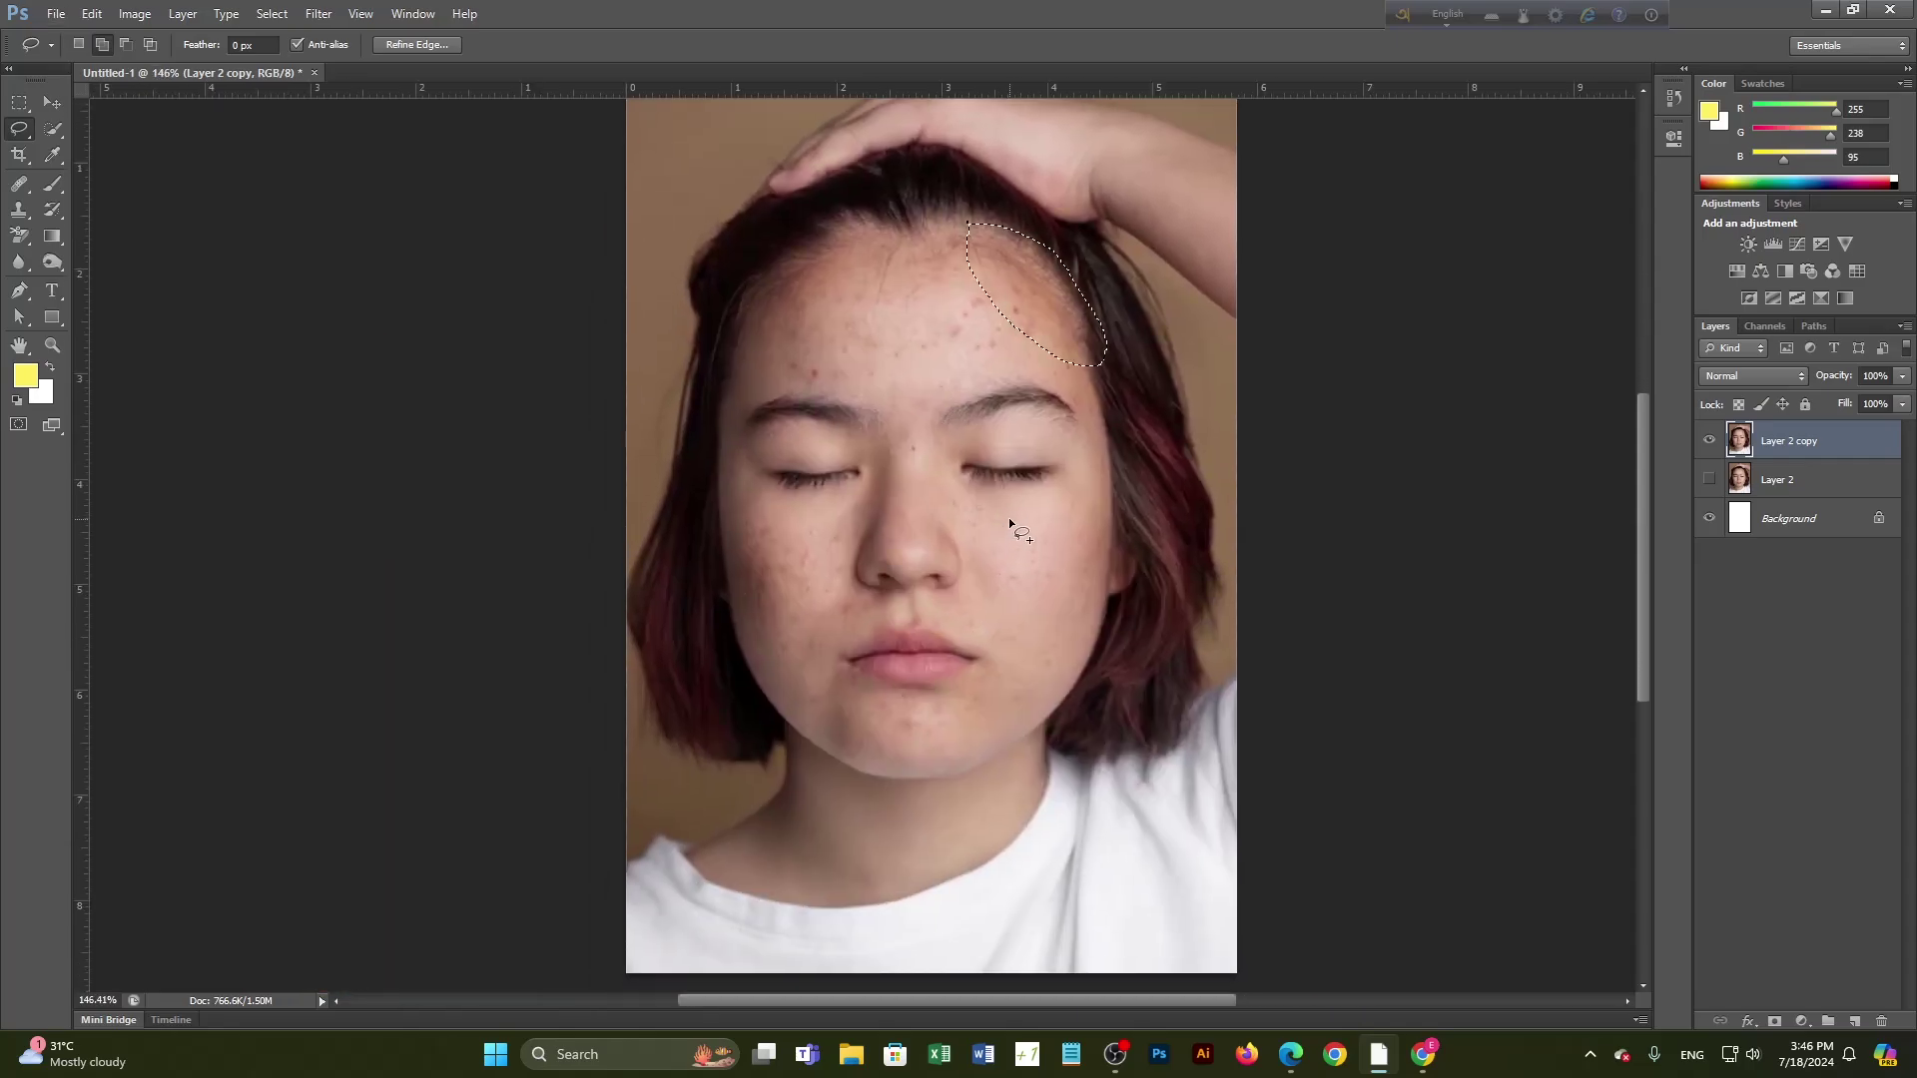
{"action": "scroll", "coordinate": [1026, 507], "scroll_direction": "up", "scroll_amount": 1}
{"action": "scroll", "coordinate": [1022, 575], "scroll_direction": "up", "scroll_amount": 5}
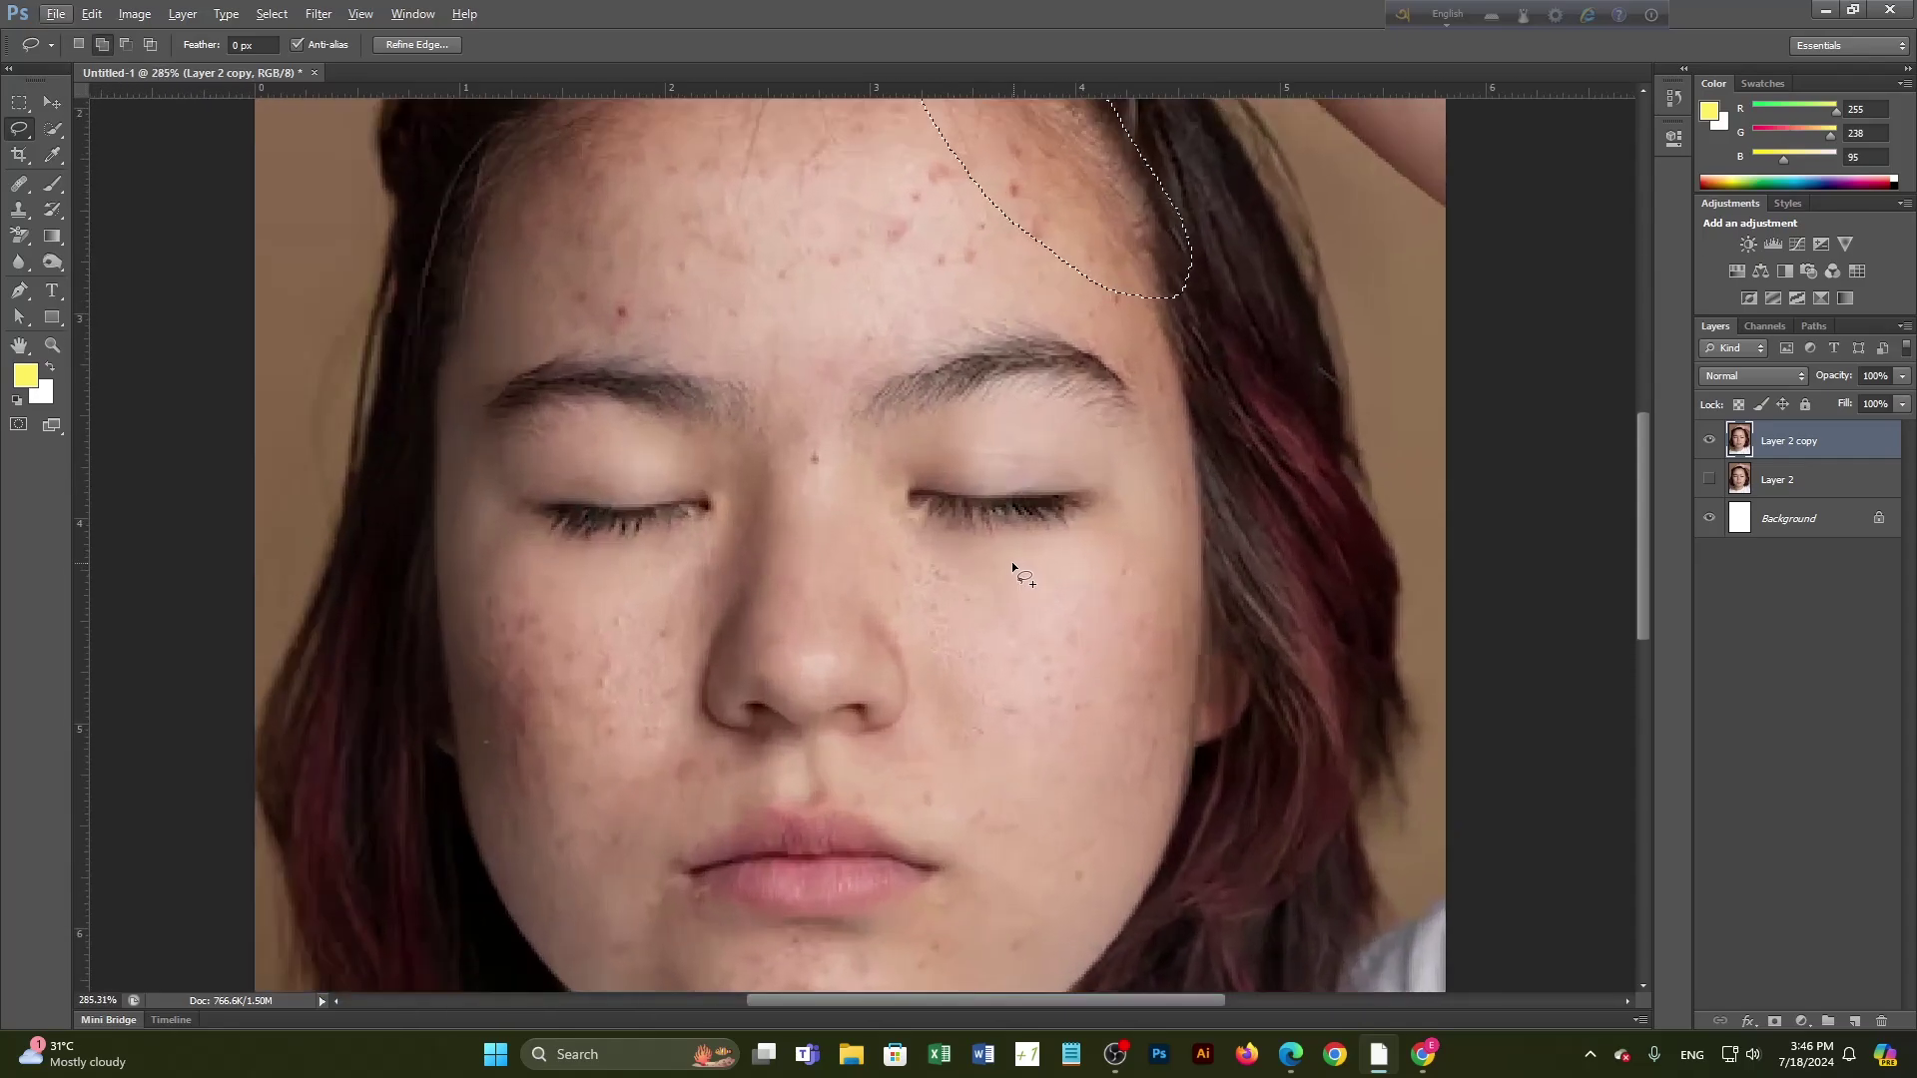
{"action": "left_click_drag", "start_coordinate": [1011, 561], "coordinate": [996, 639]}
{"action": "left_click", "coordinate": [21, 186]}
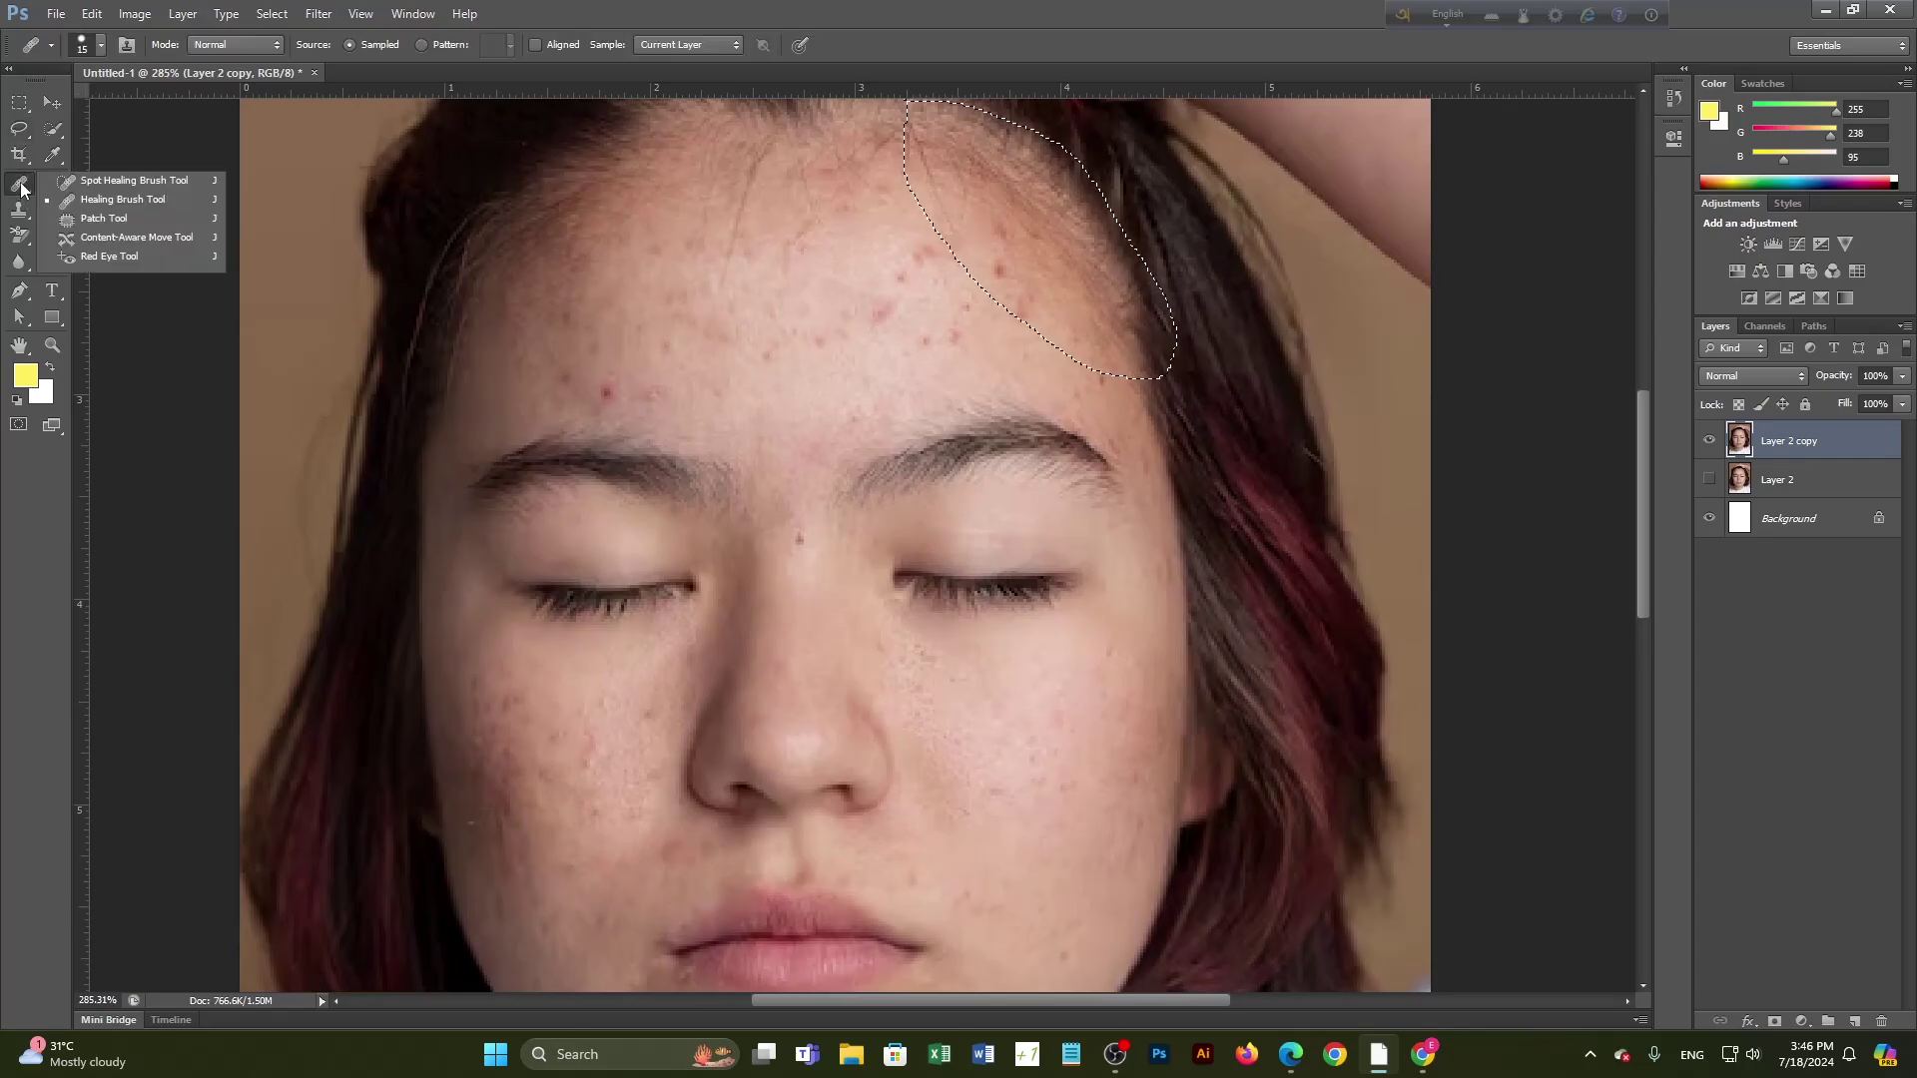
{"action": "left_click", "coordinate": [121, 199]}
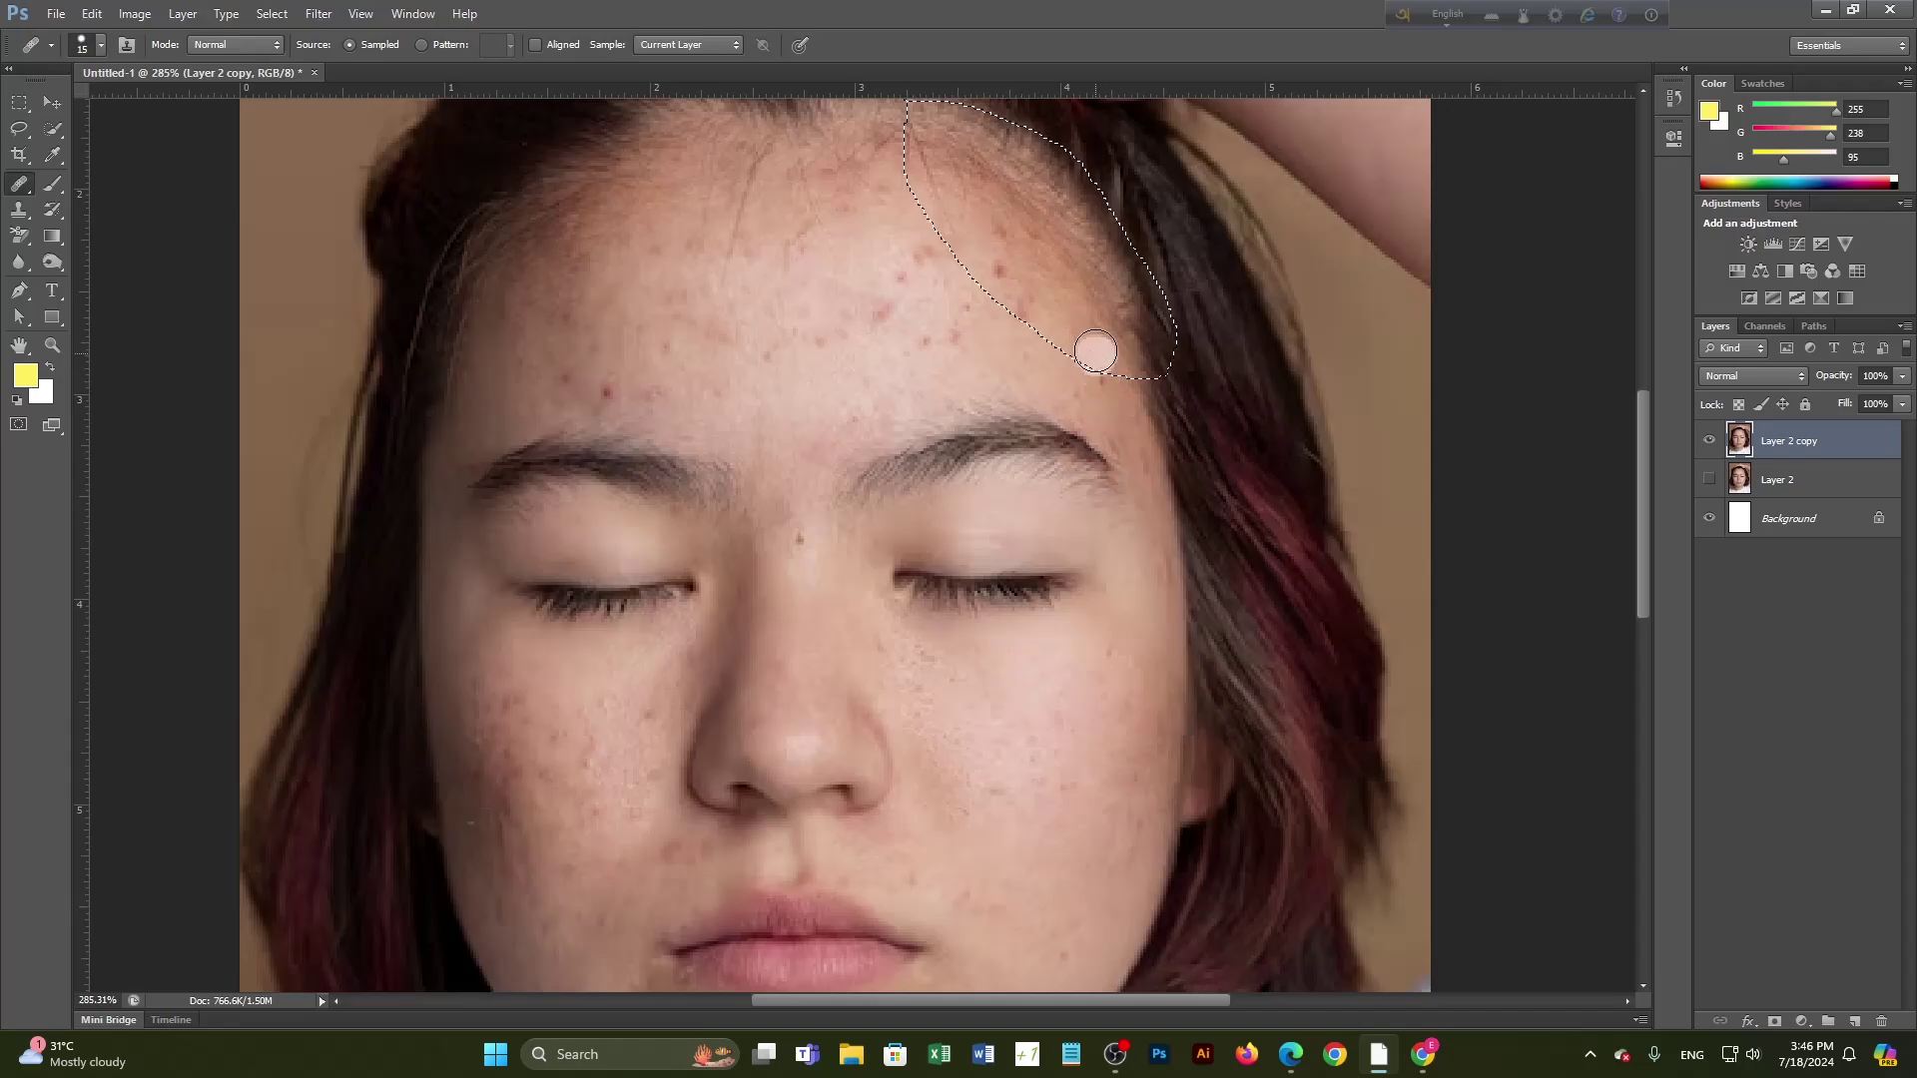
{"action": "left_click_drag", "start_coordinate": [1095, 352], "coordinate": [1037, 252]}
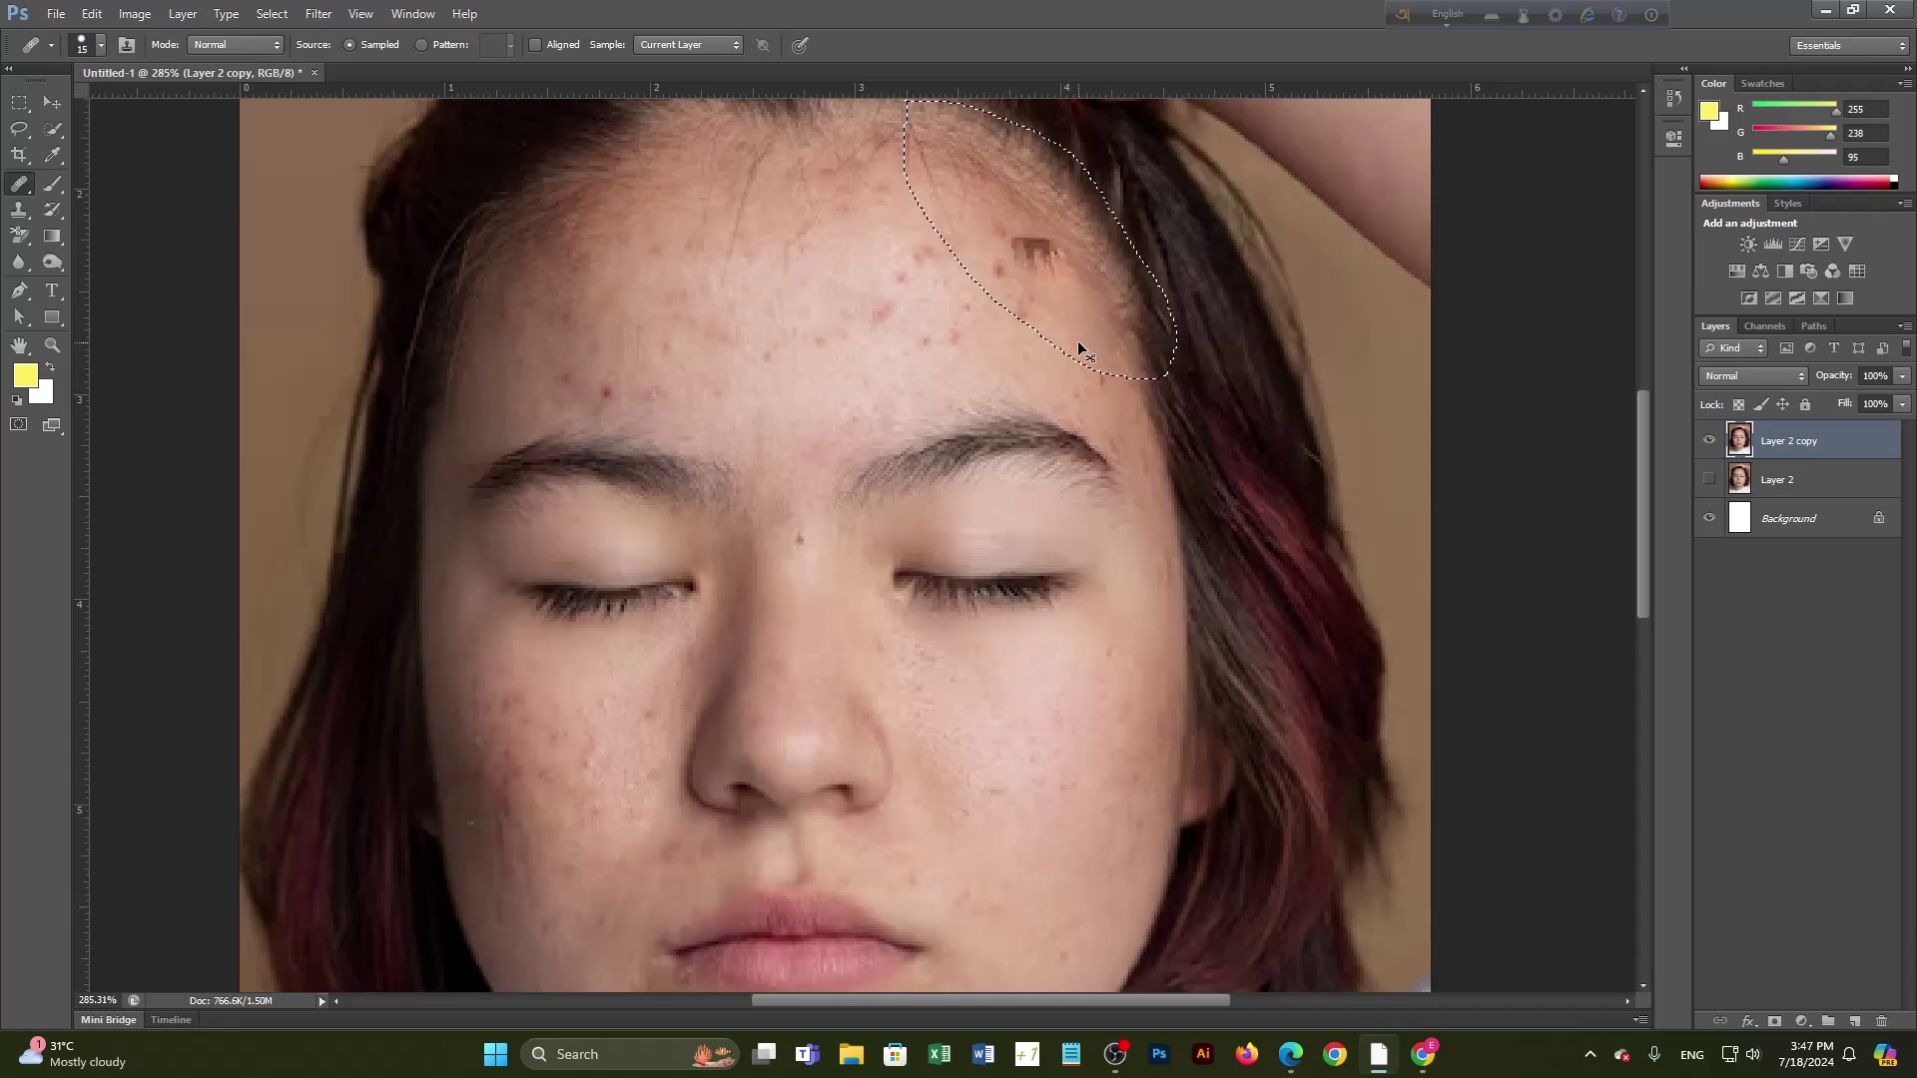
{"action": "left_click", "coordinate": [1064, 296]}
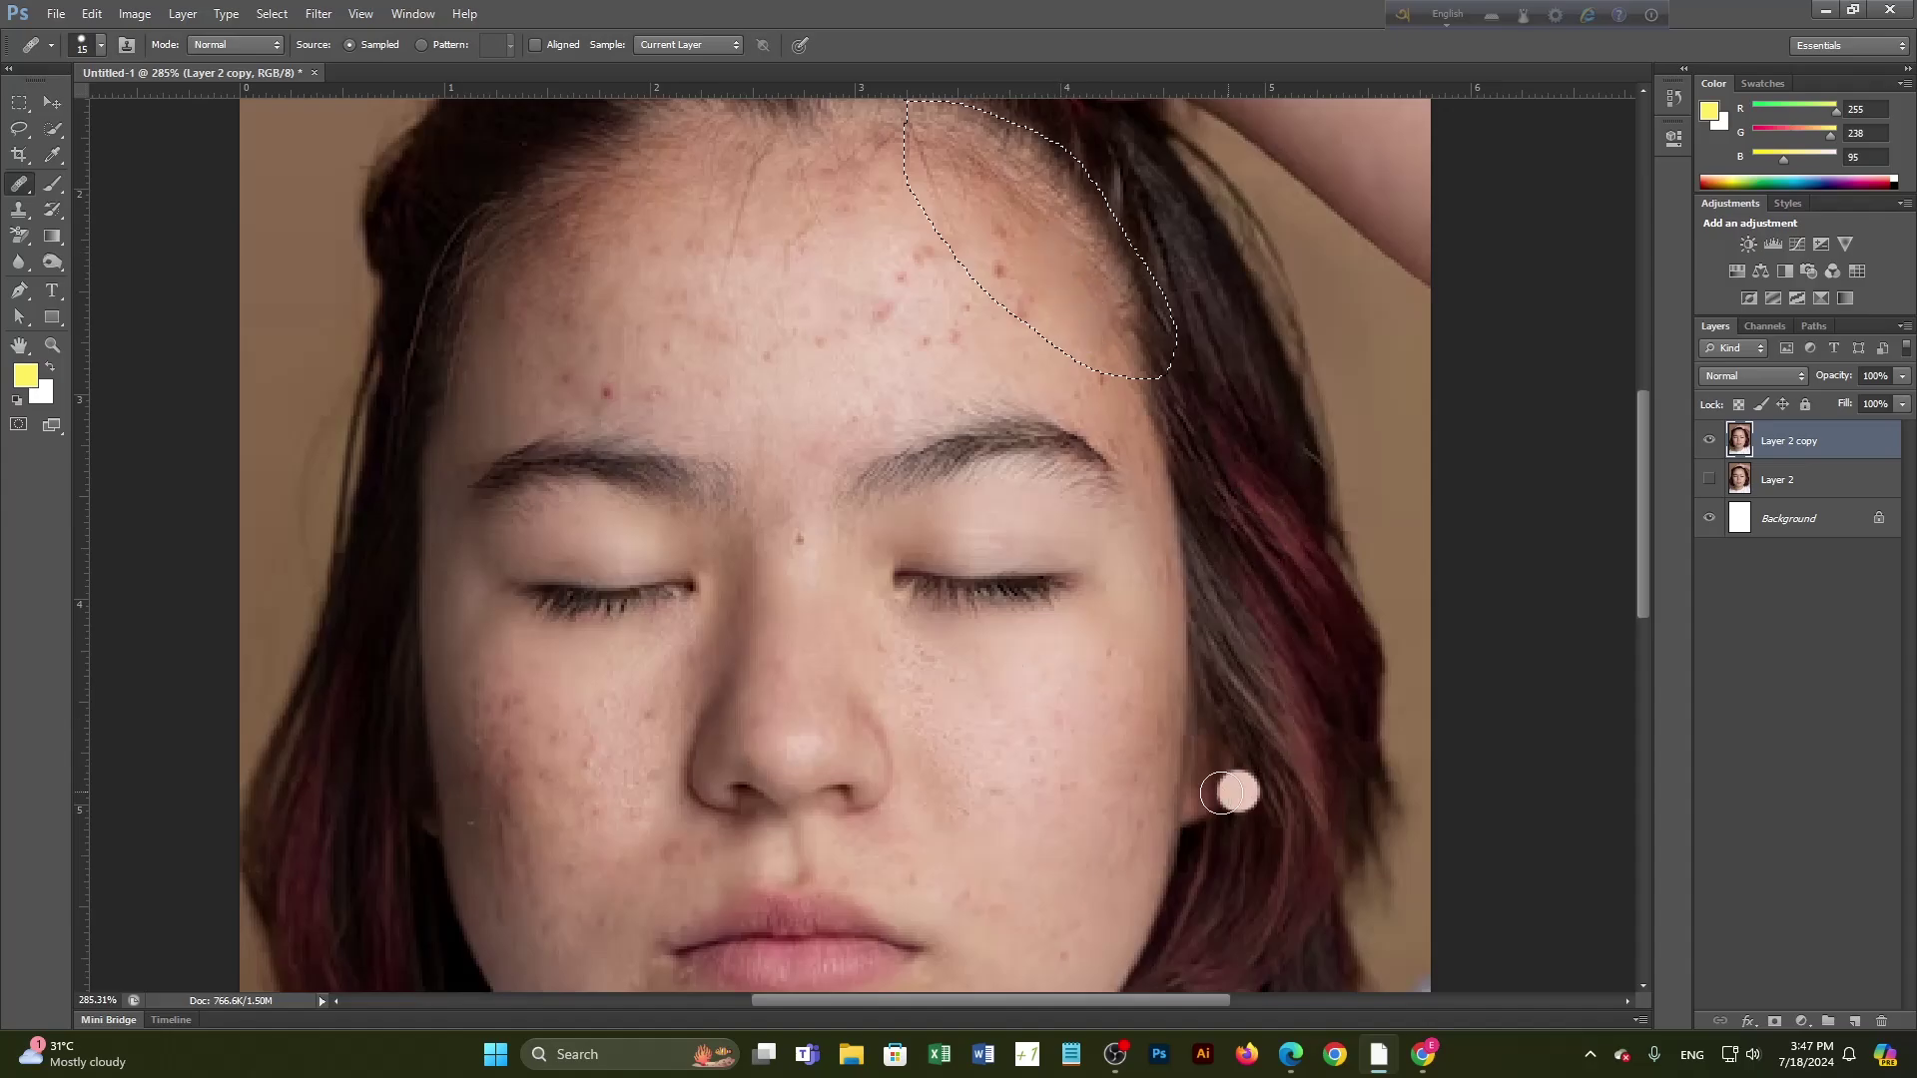
{"action": "left_click", "coordinate": [1126, 761]}
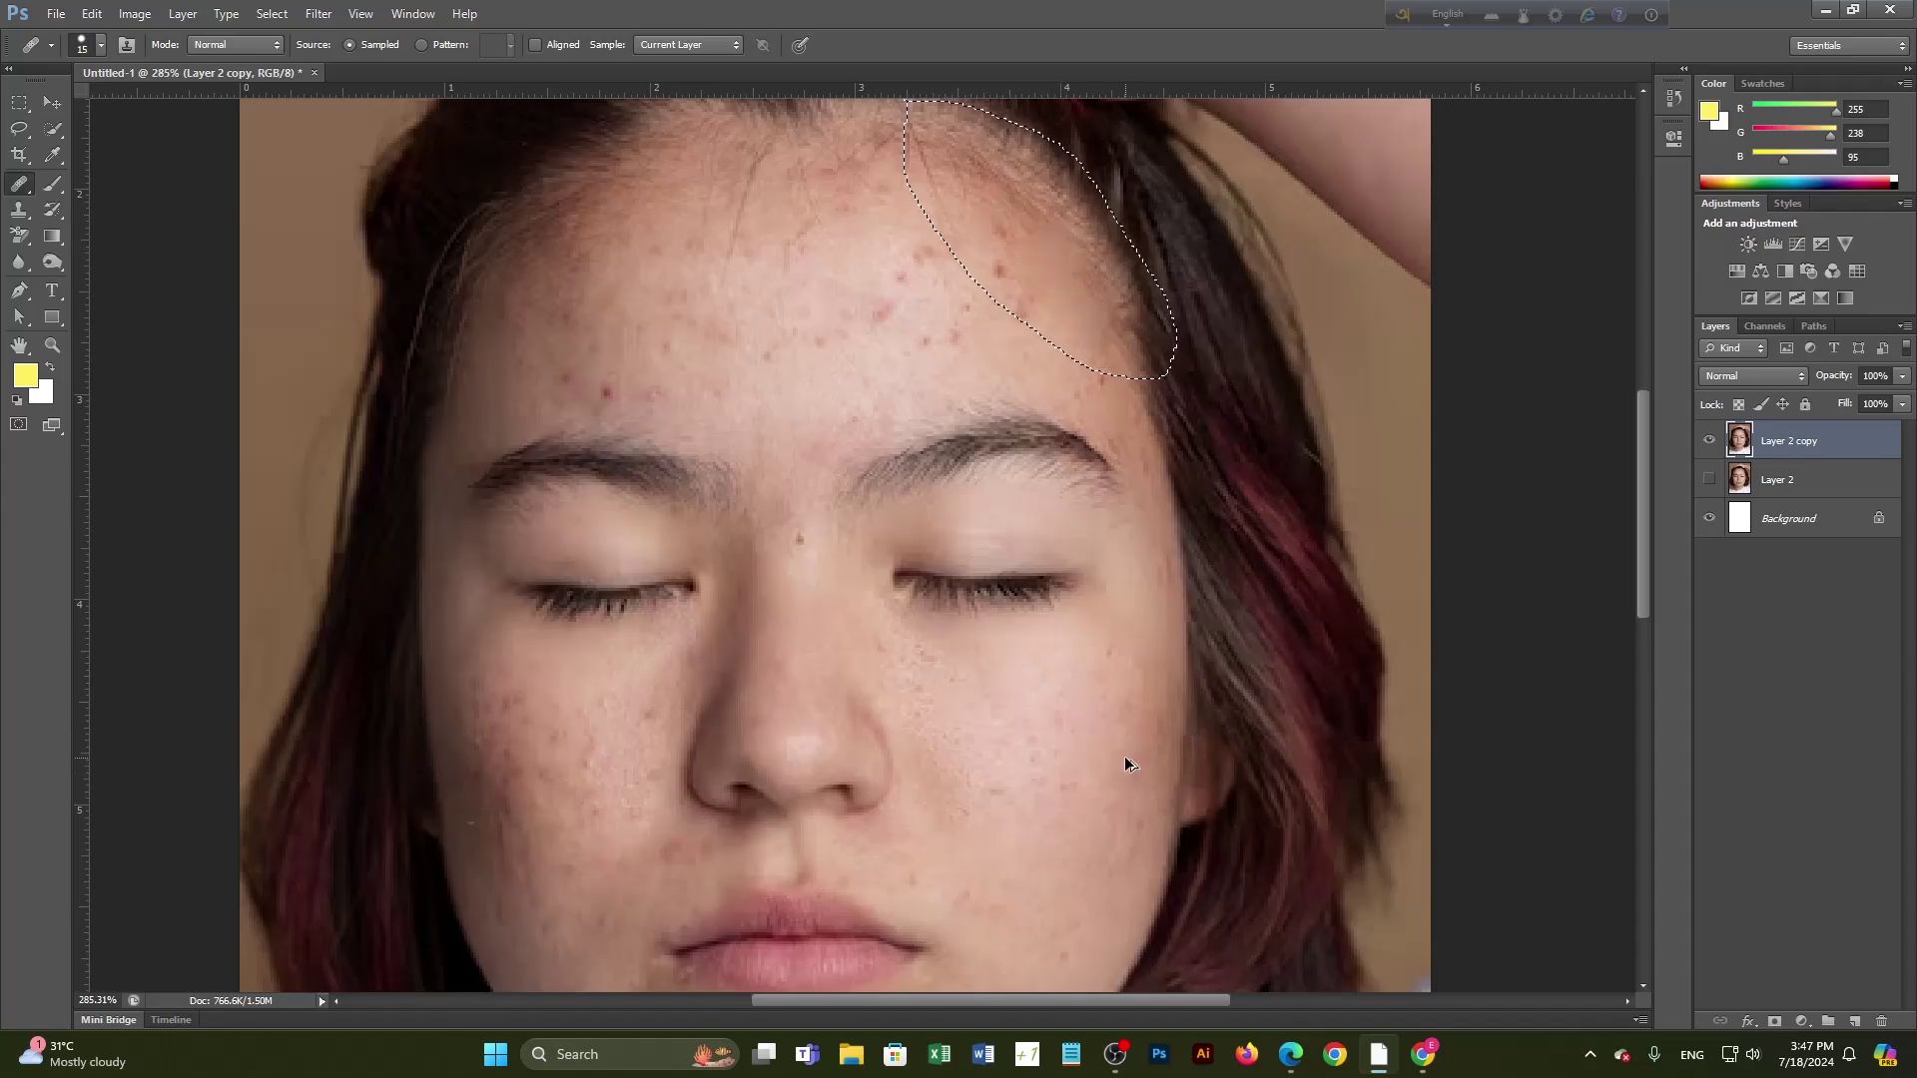
Step: Try healing the forehead and temple along the hairline without the lasso selection, and undo the strokes
{"action": "left_click", "coordinate": [1033, 290]}
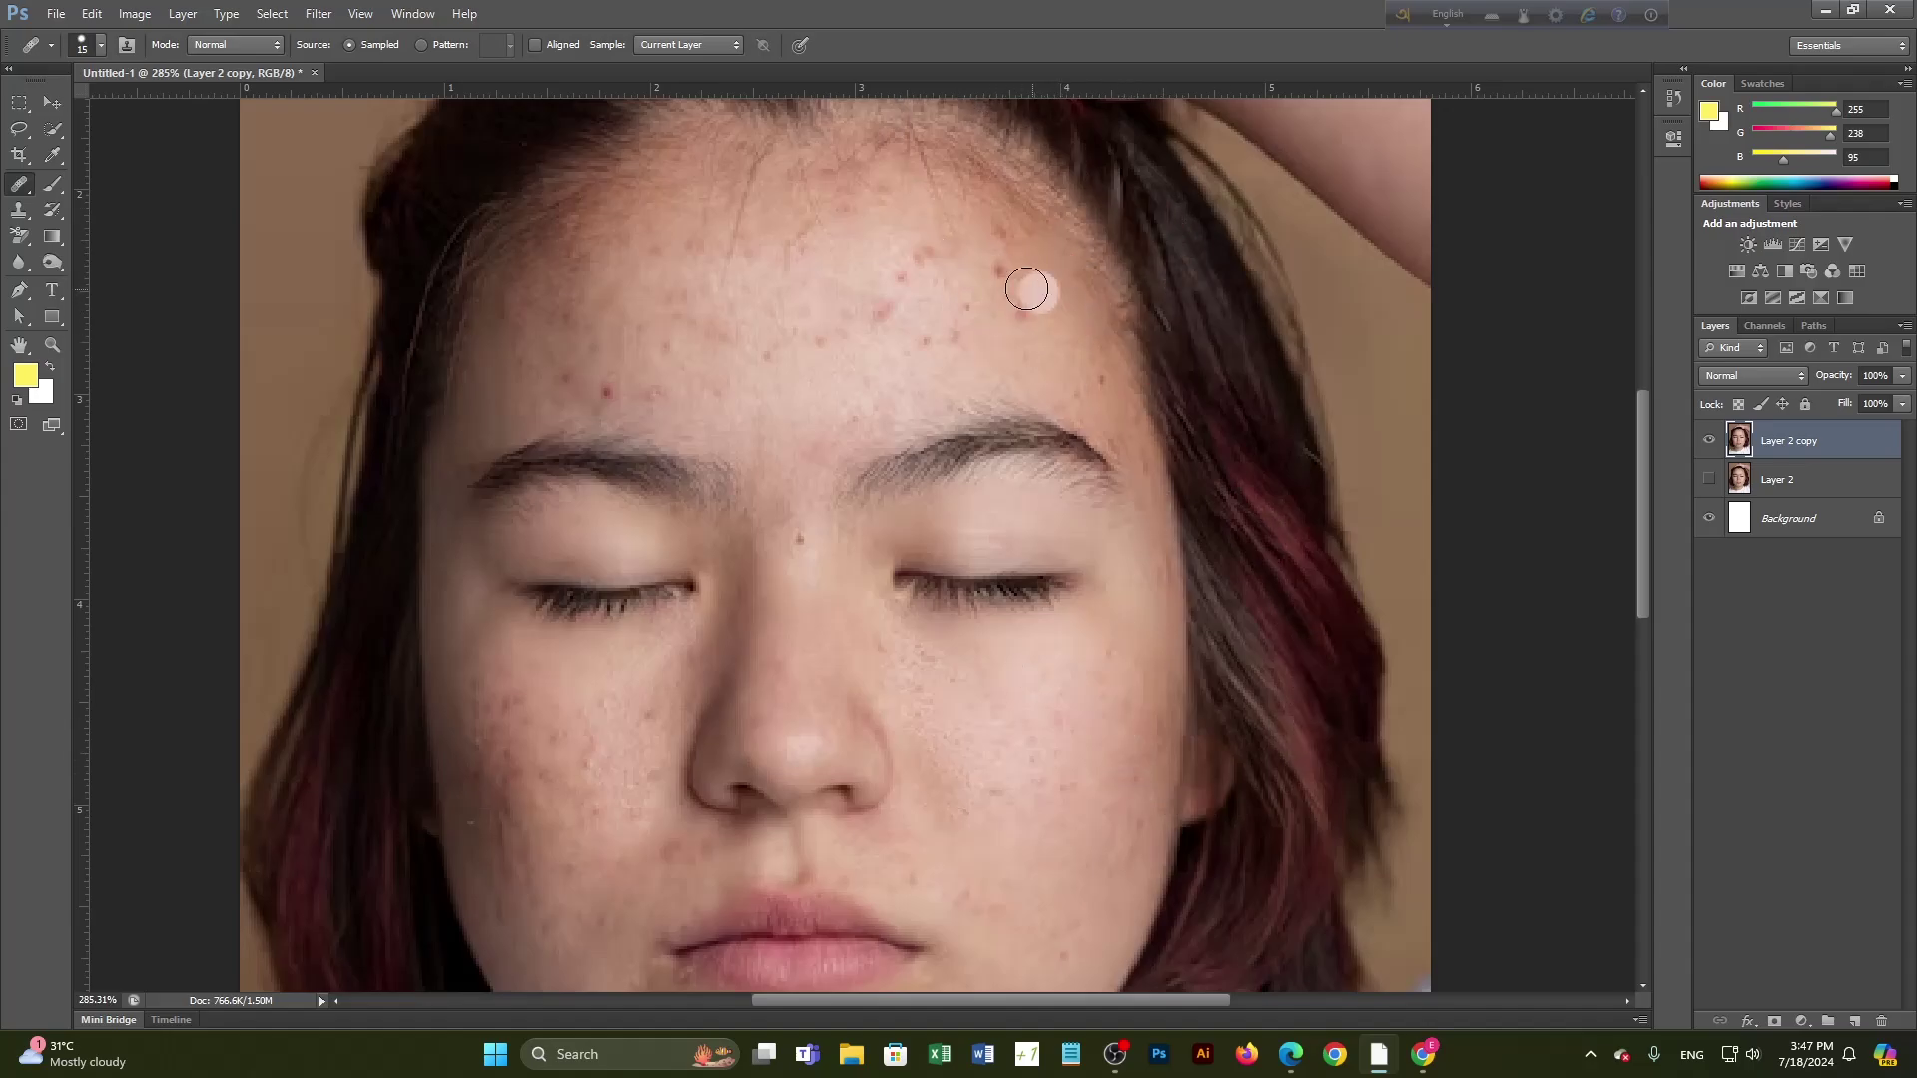
{"action": "left_click", "coordinate": [981, 182]}
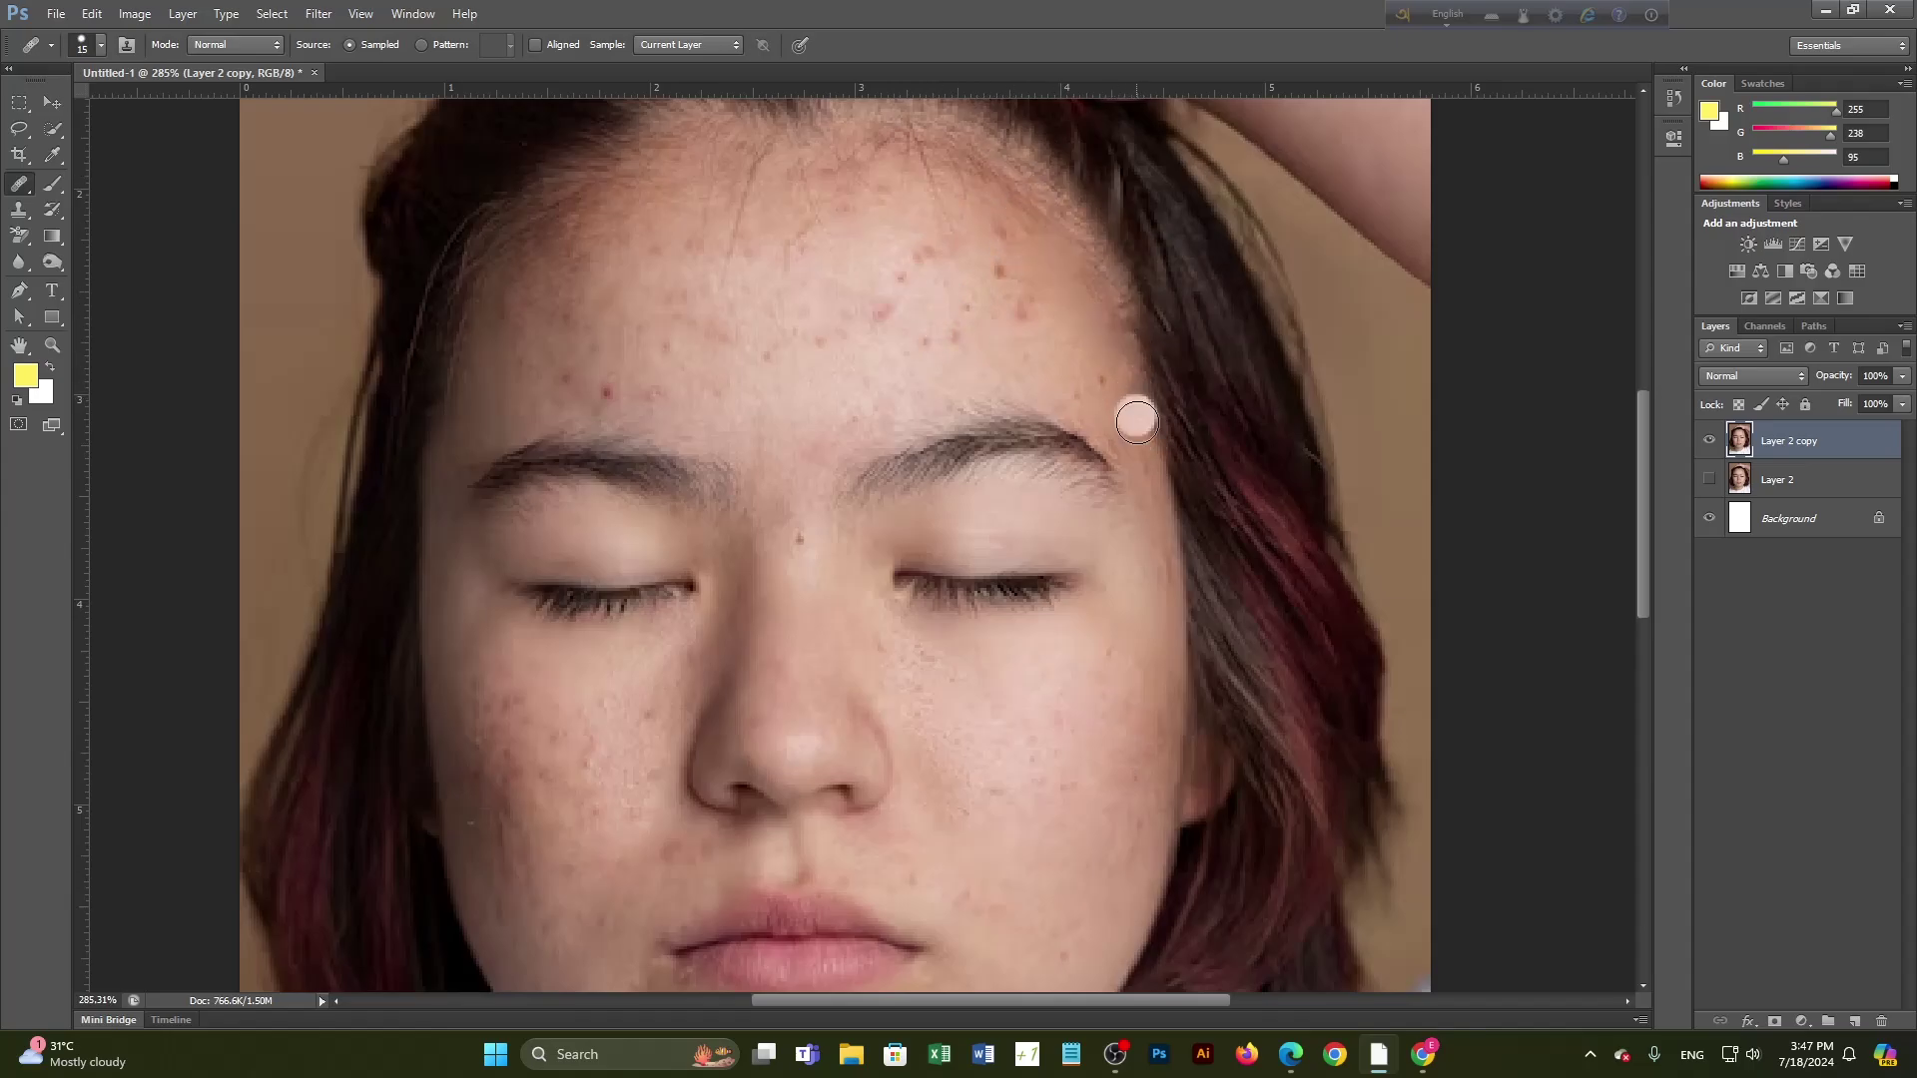
{"action": "left_click", "coordinate": [1150, 475]}
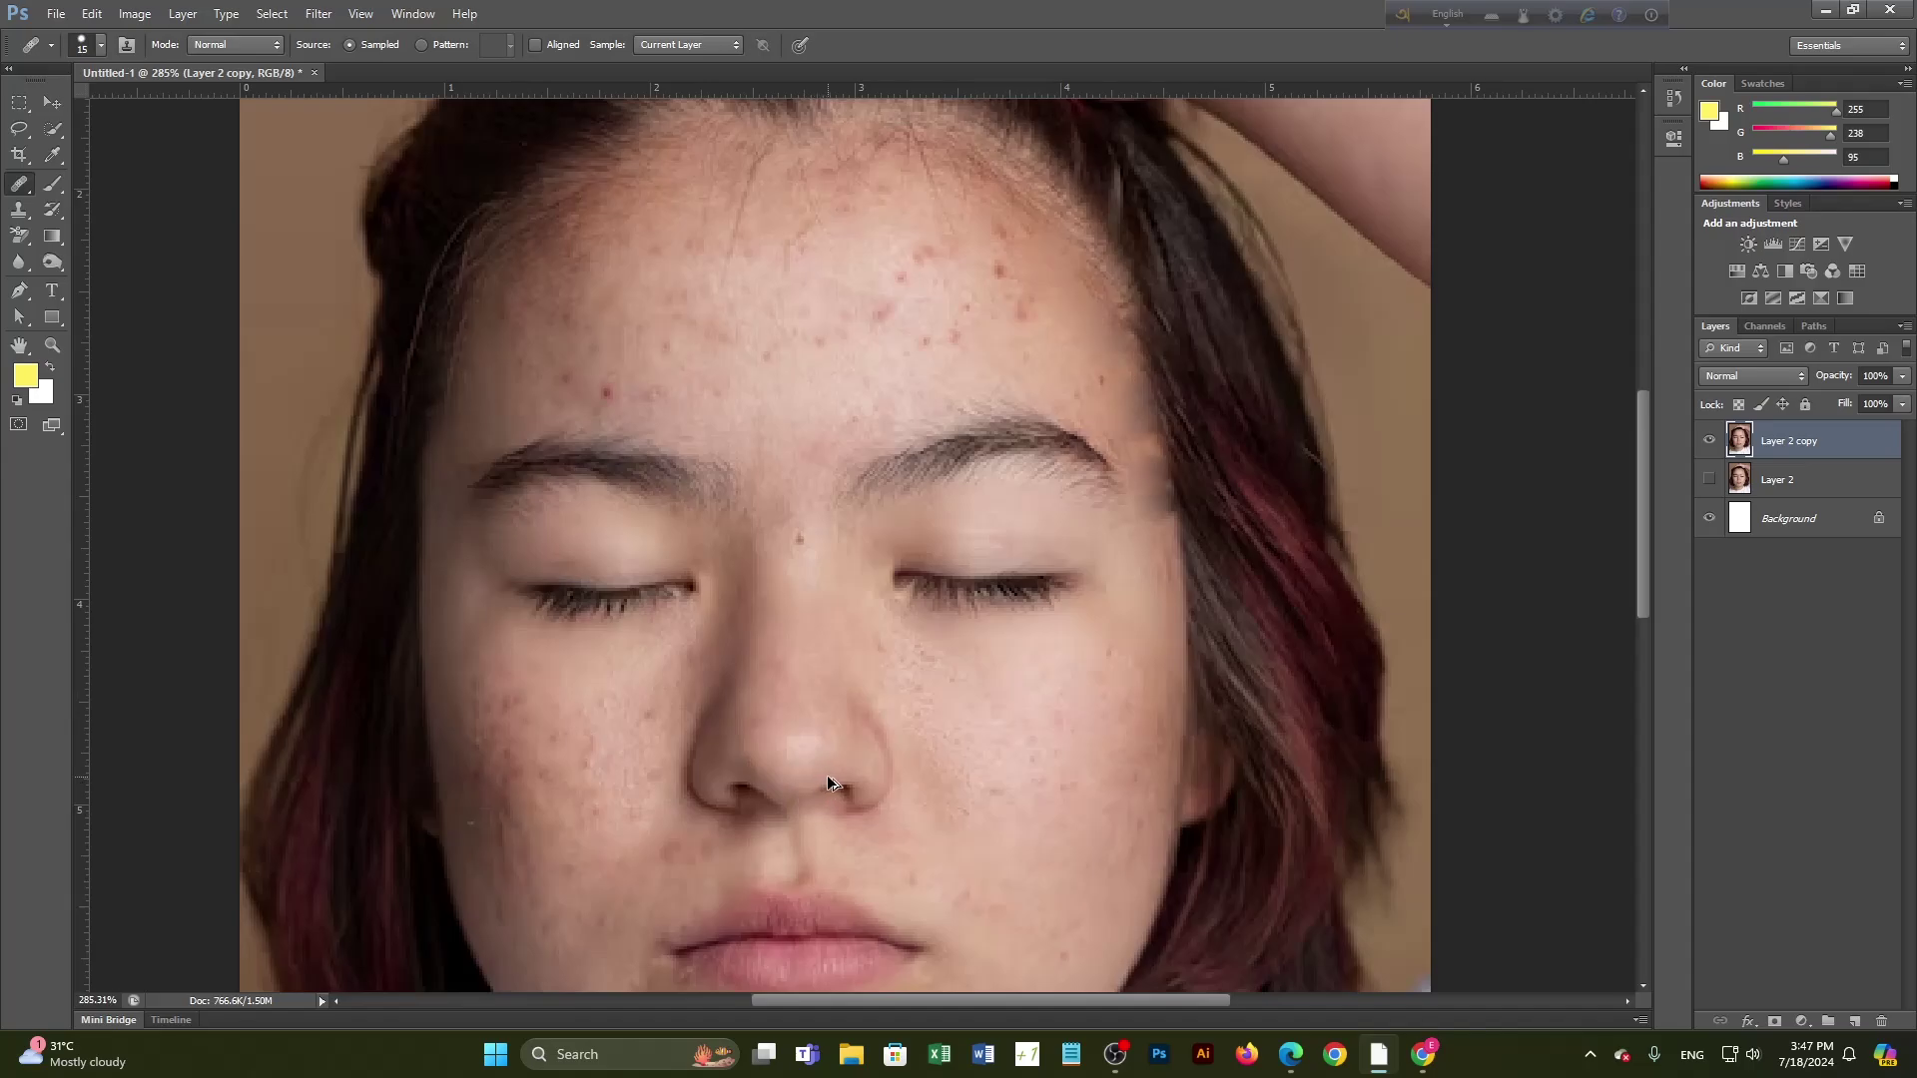
{"action": "key", "text": "ctrl+alt+z"}
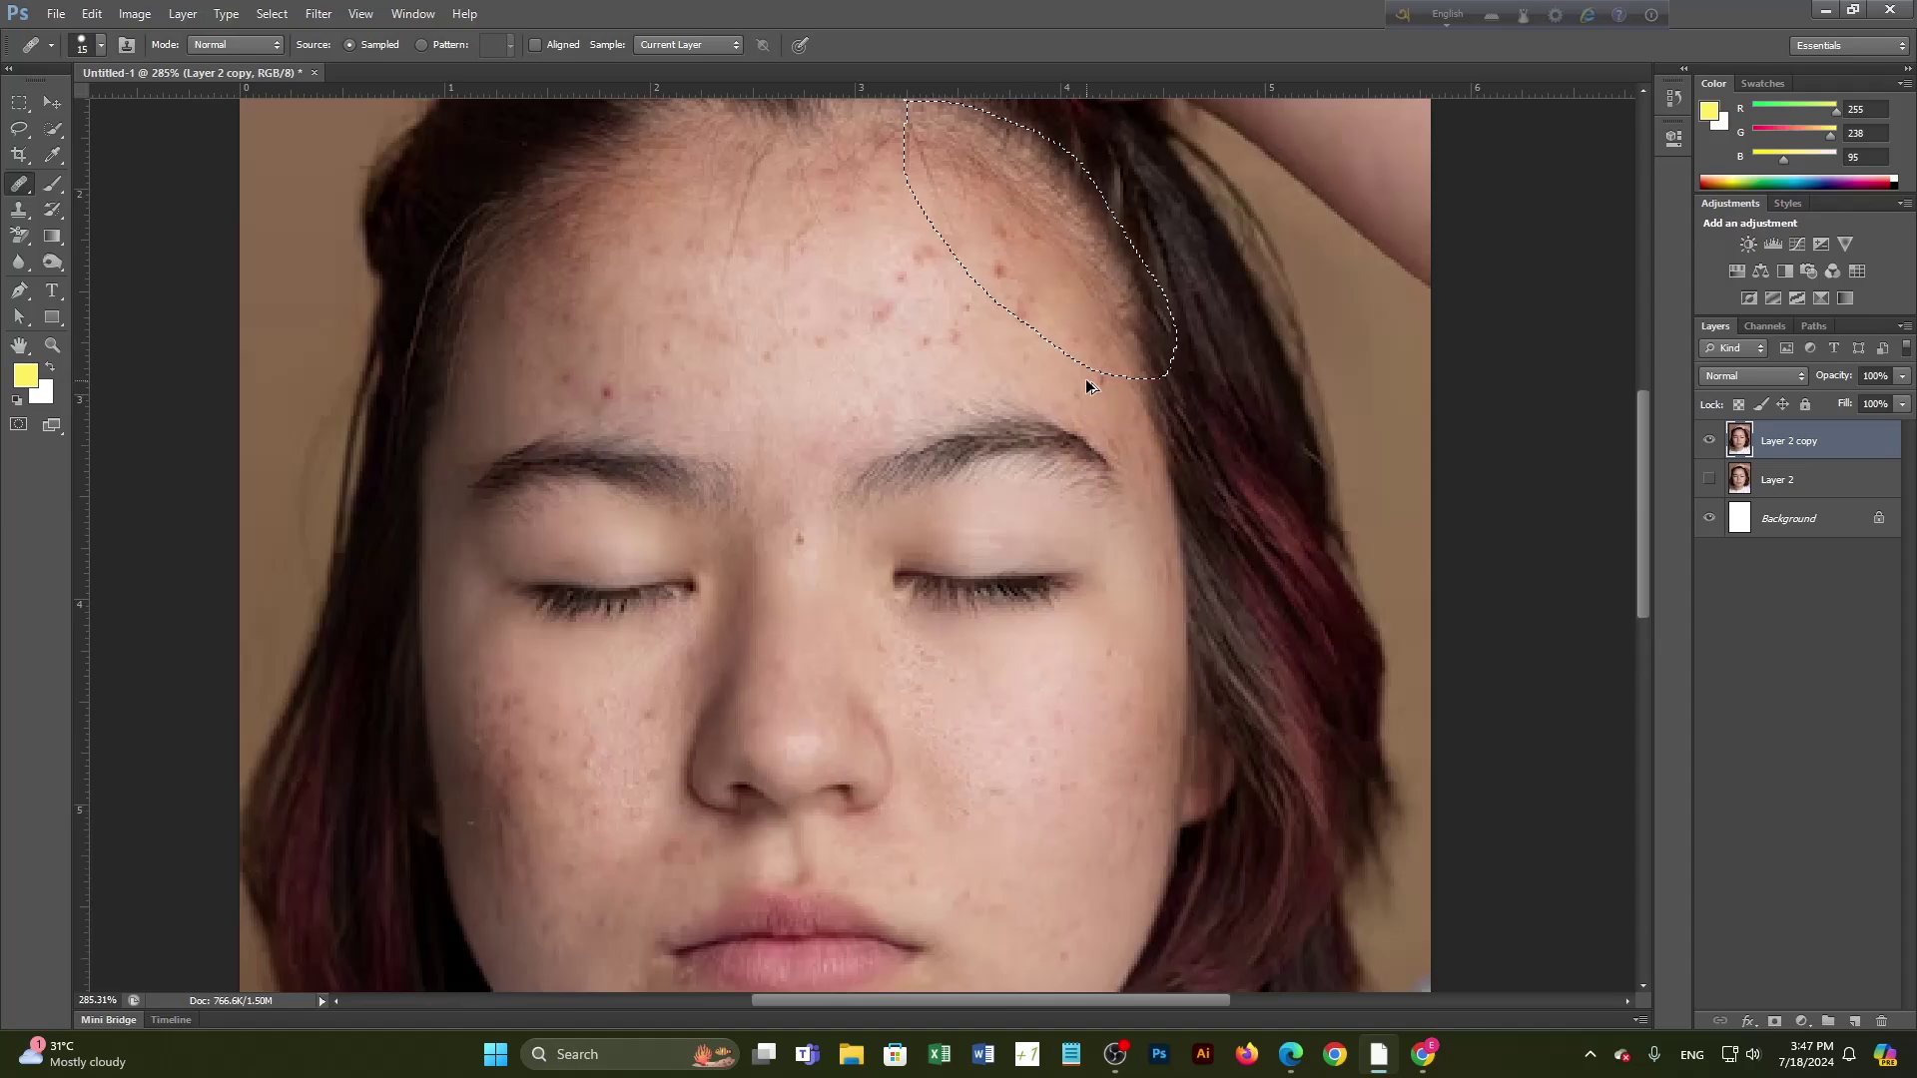
Step: Clear the forehead selection and make Layer 2 visible again
{"action": "key", "text": "ctrl+d"}
{"action": "left_click", "coordinate": [51, 103]}
{"action": "left_click", "coordinate": [238, 267]}
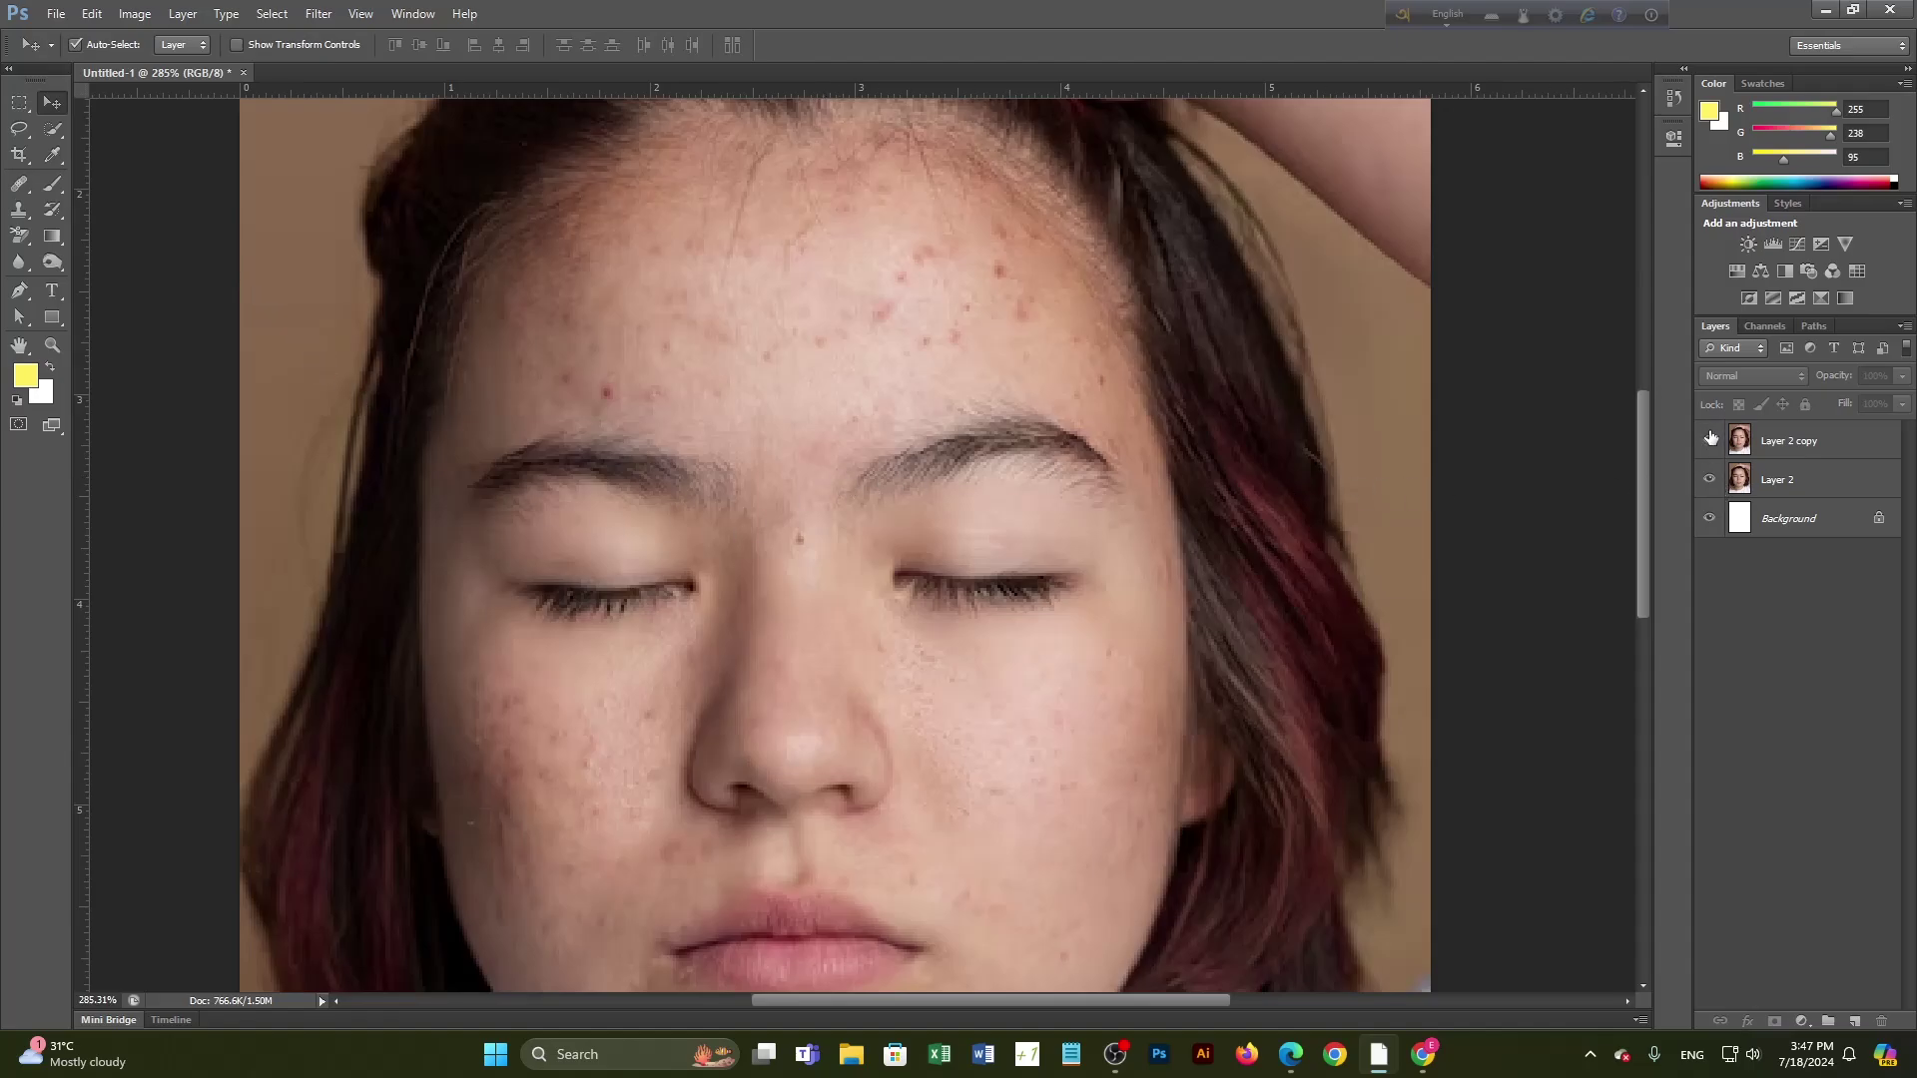
{"action": "scroll", "coordinate": [1396, 542], "scroll_direction": "down", "scroll_amount": 4}
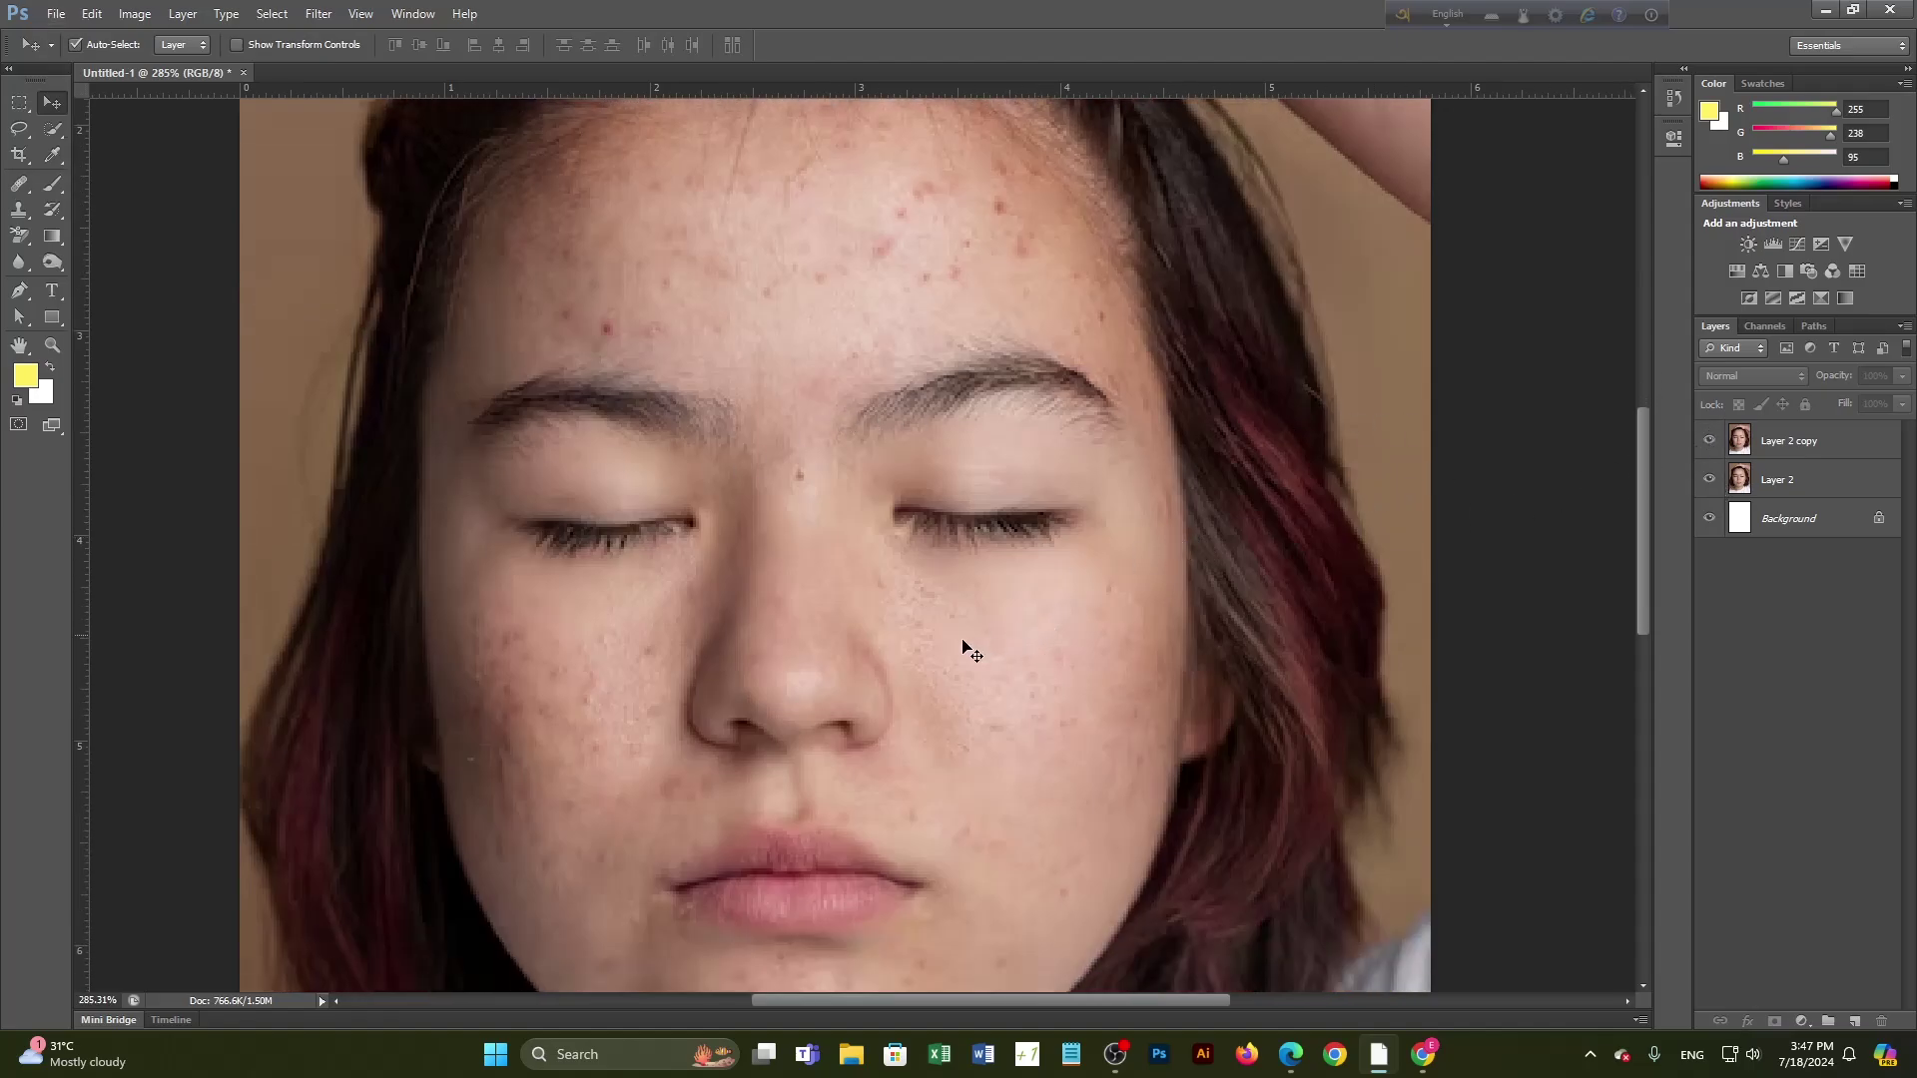
{"action": "scroll", "coordinate": [880, 657], "scroll_direction": "left", "scroll_amount": 3}
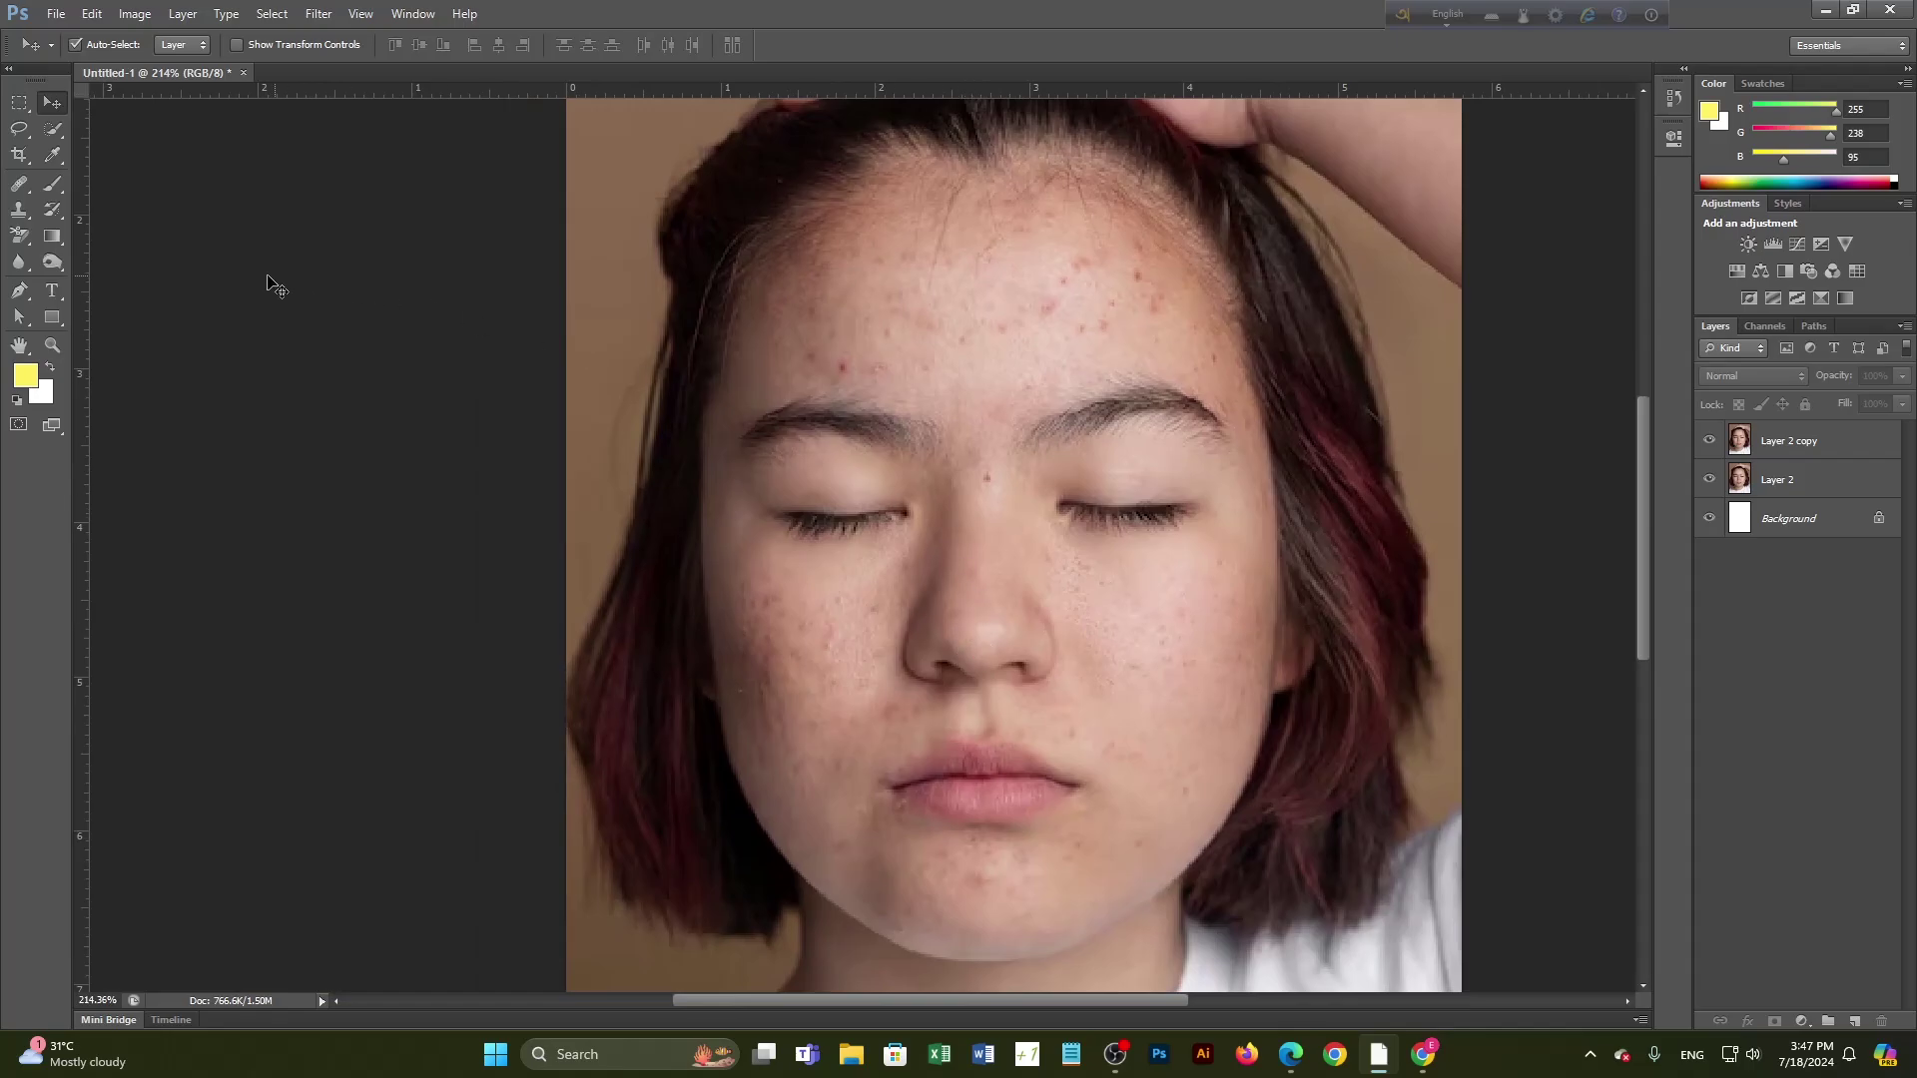
Step: Return to the Healing Brush, try to sample cheek skin, and make Layer 2 copy the active layer
{"action": "left_click", "coordinate": [23, 193]}
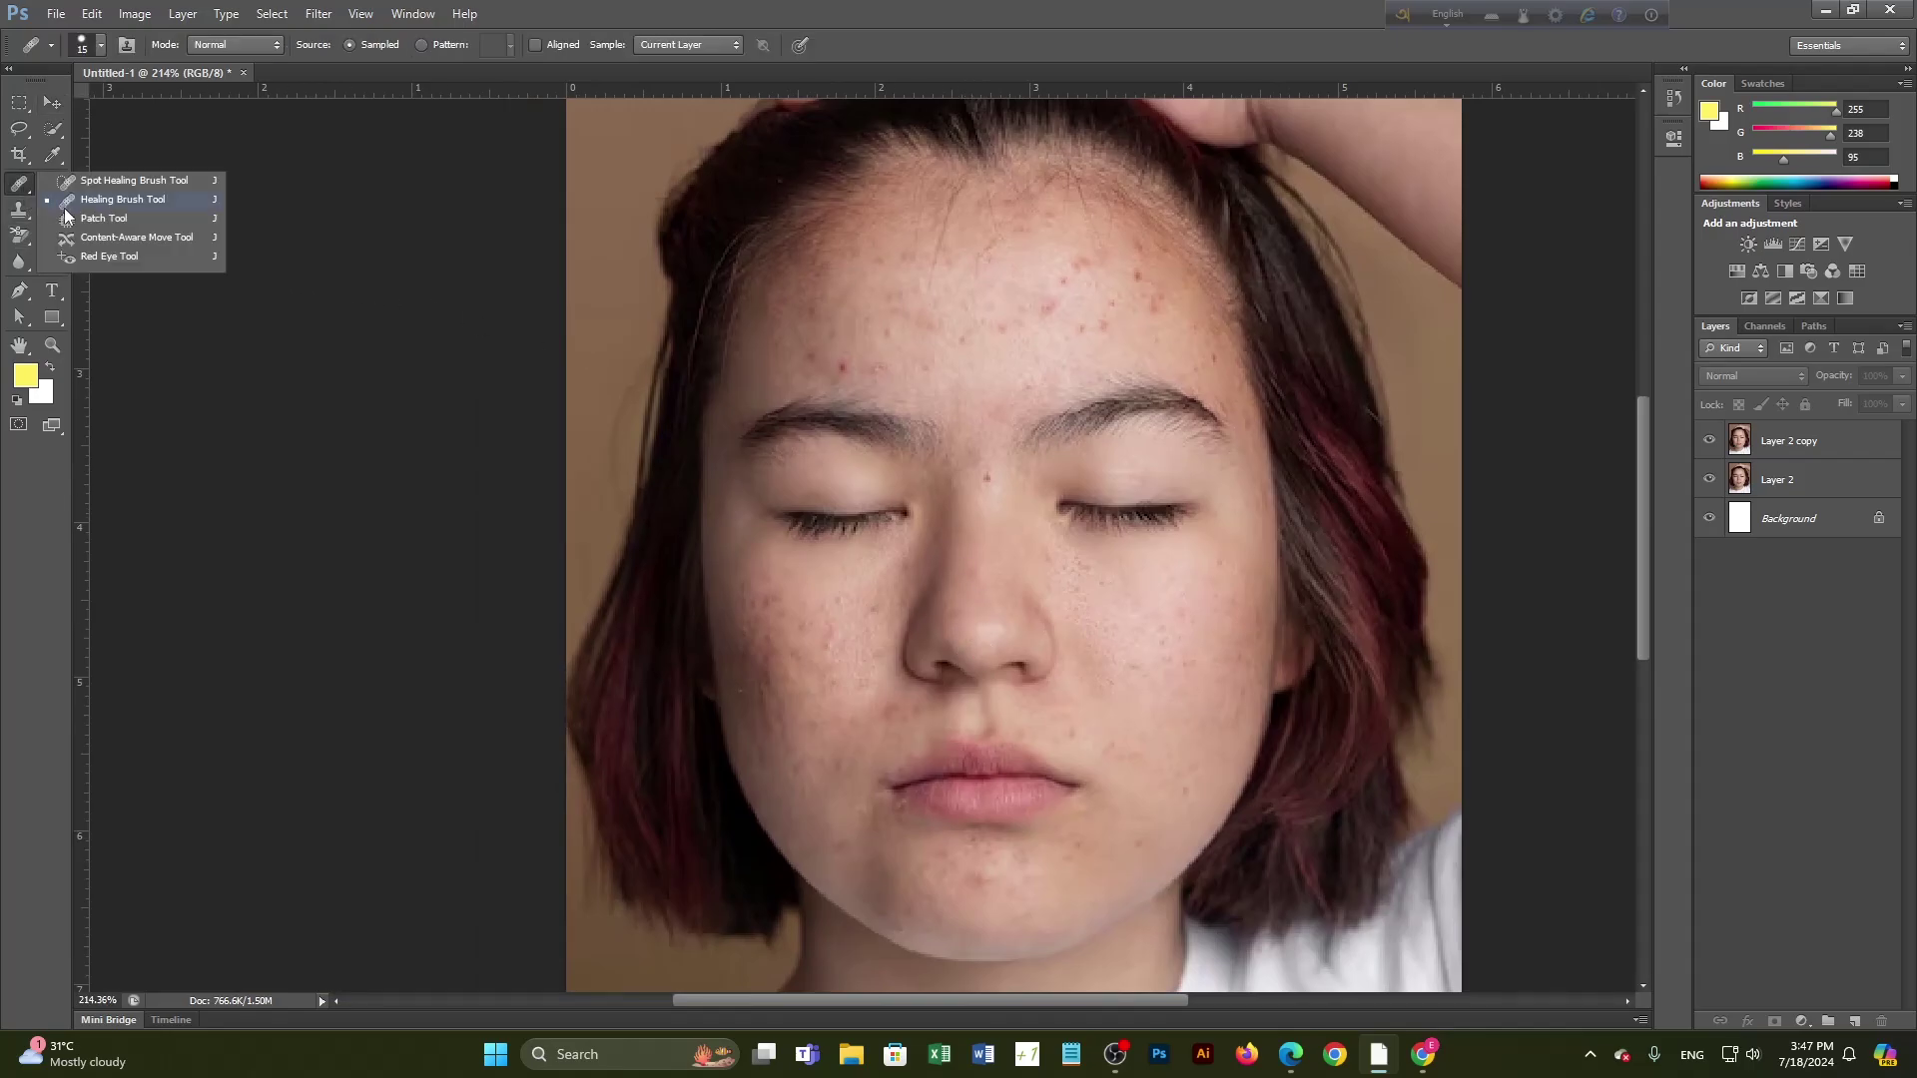
{"action": "left_click", "coordinate": [65, 204]}
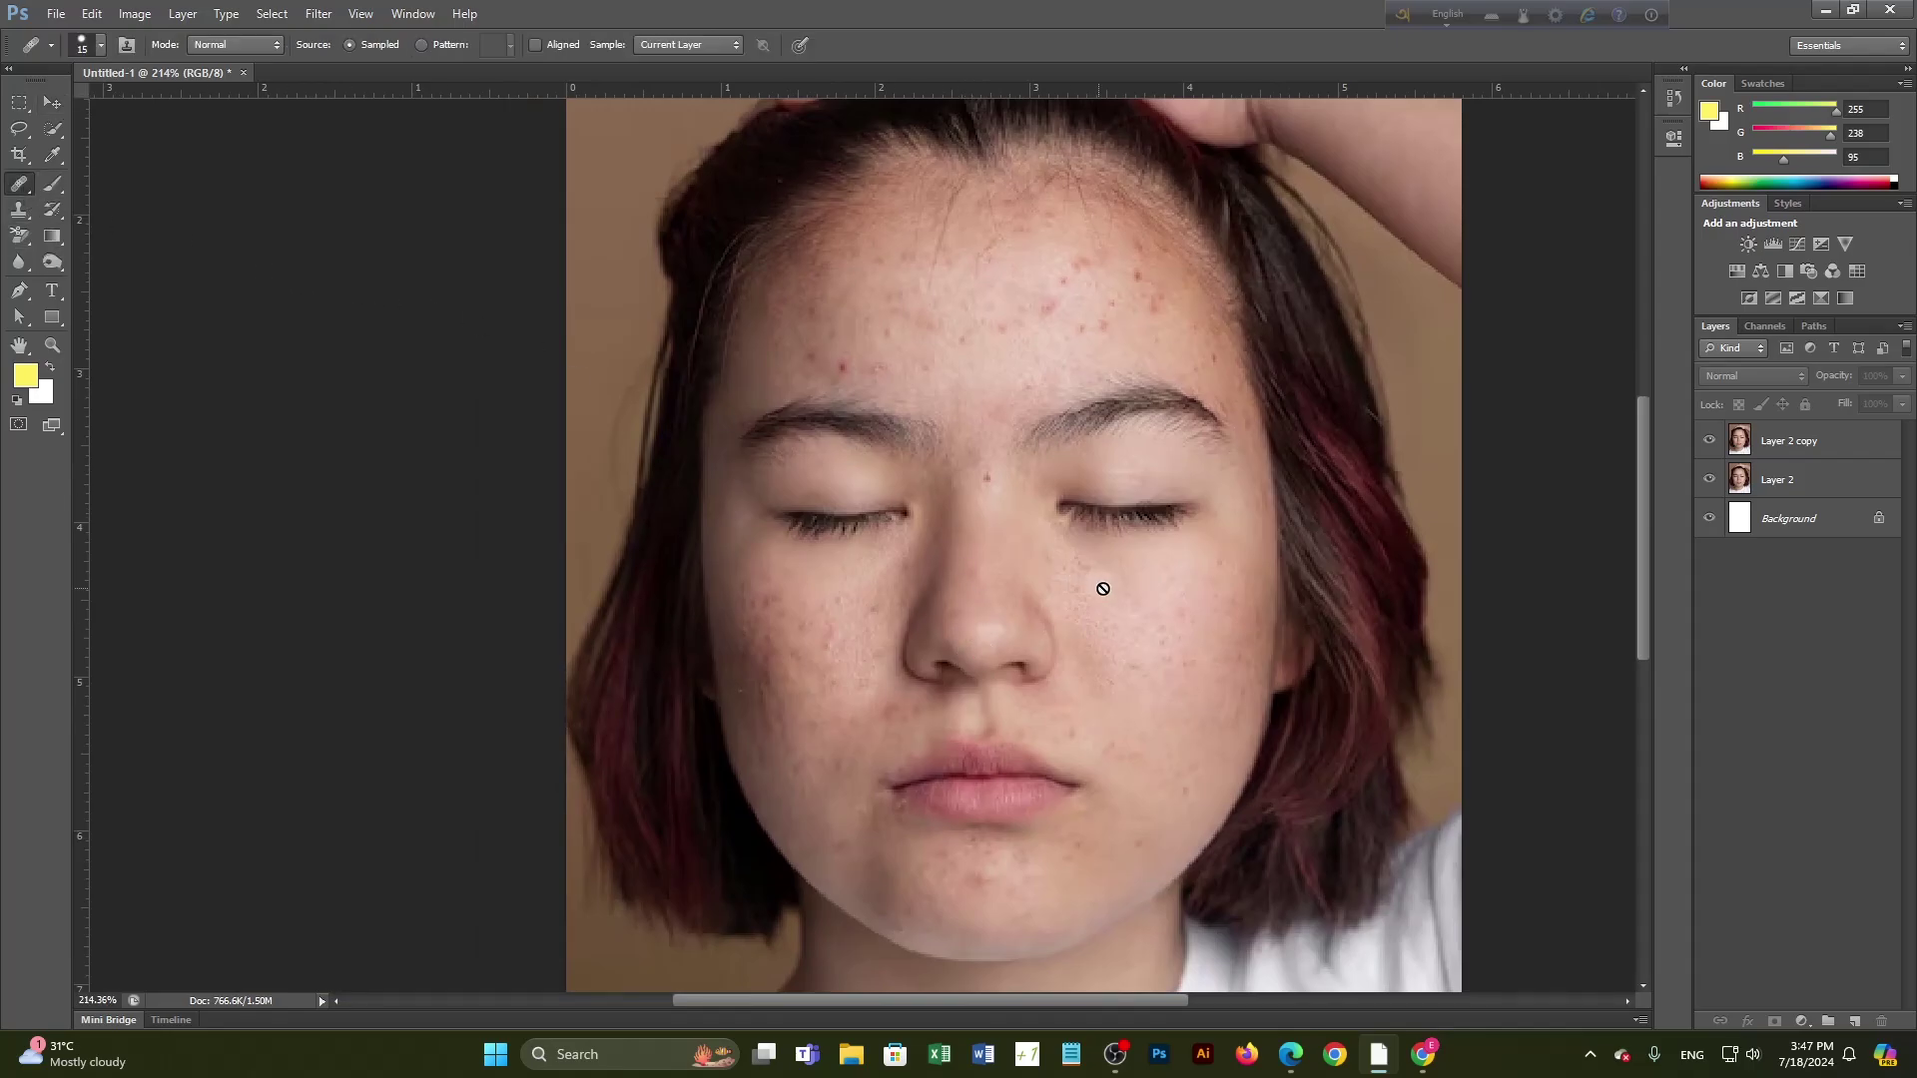
{"action": "left_click", "coordinate": [1152, 600], "text": "alt"}
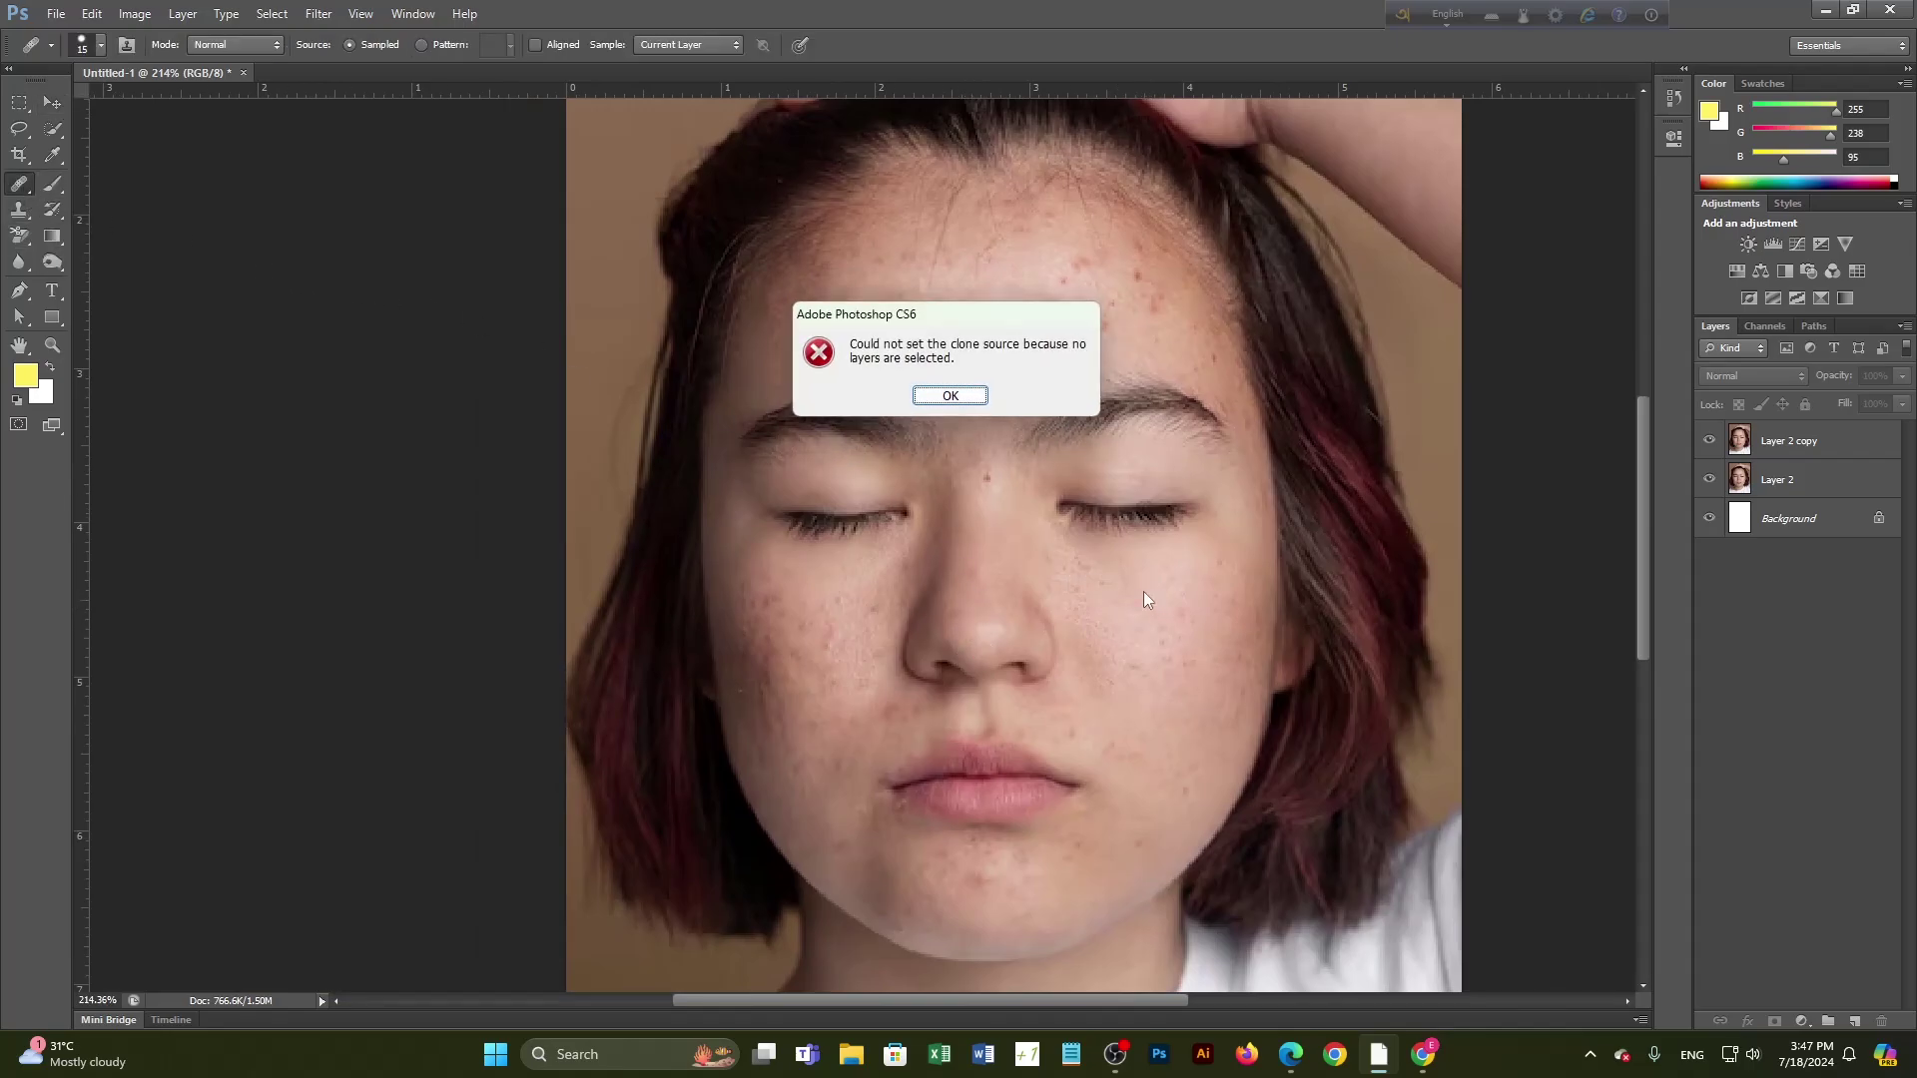
{"action": "left_click", "coordinate": [944, 399]}
{"action": "left_click", "coordinate": [1782, 440]}
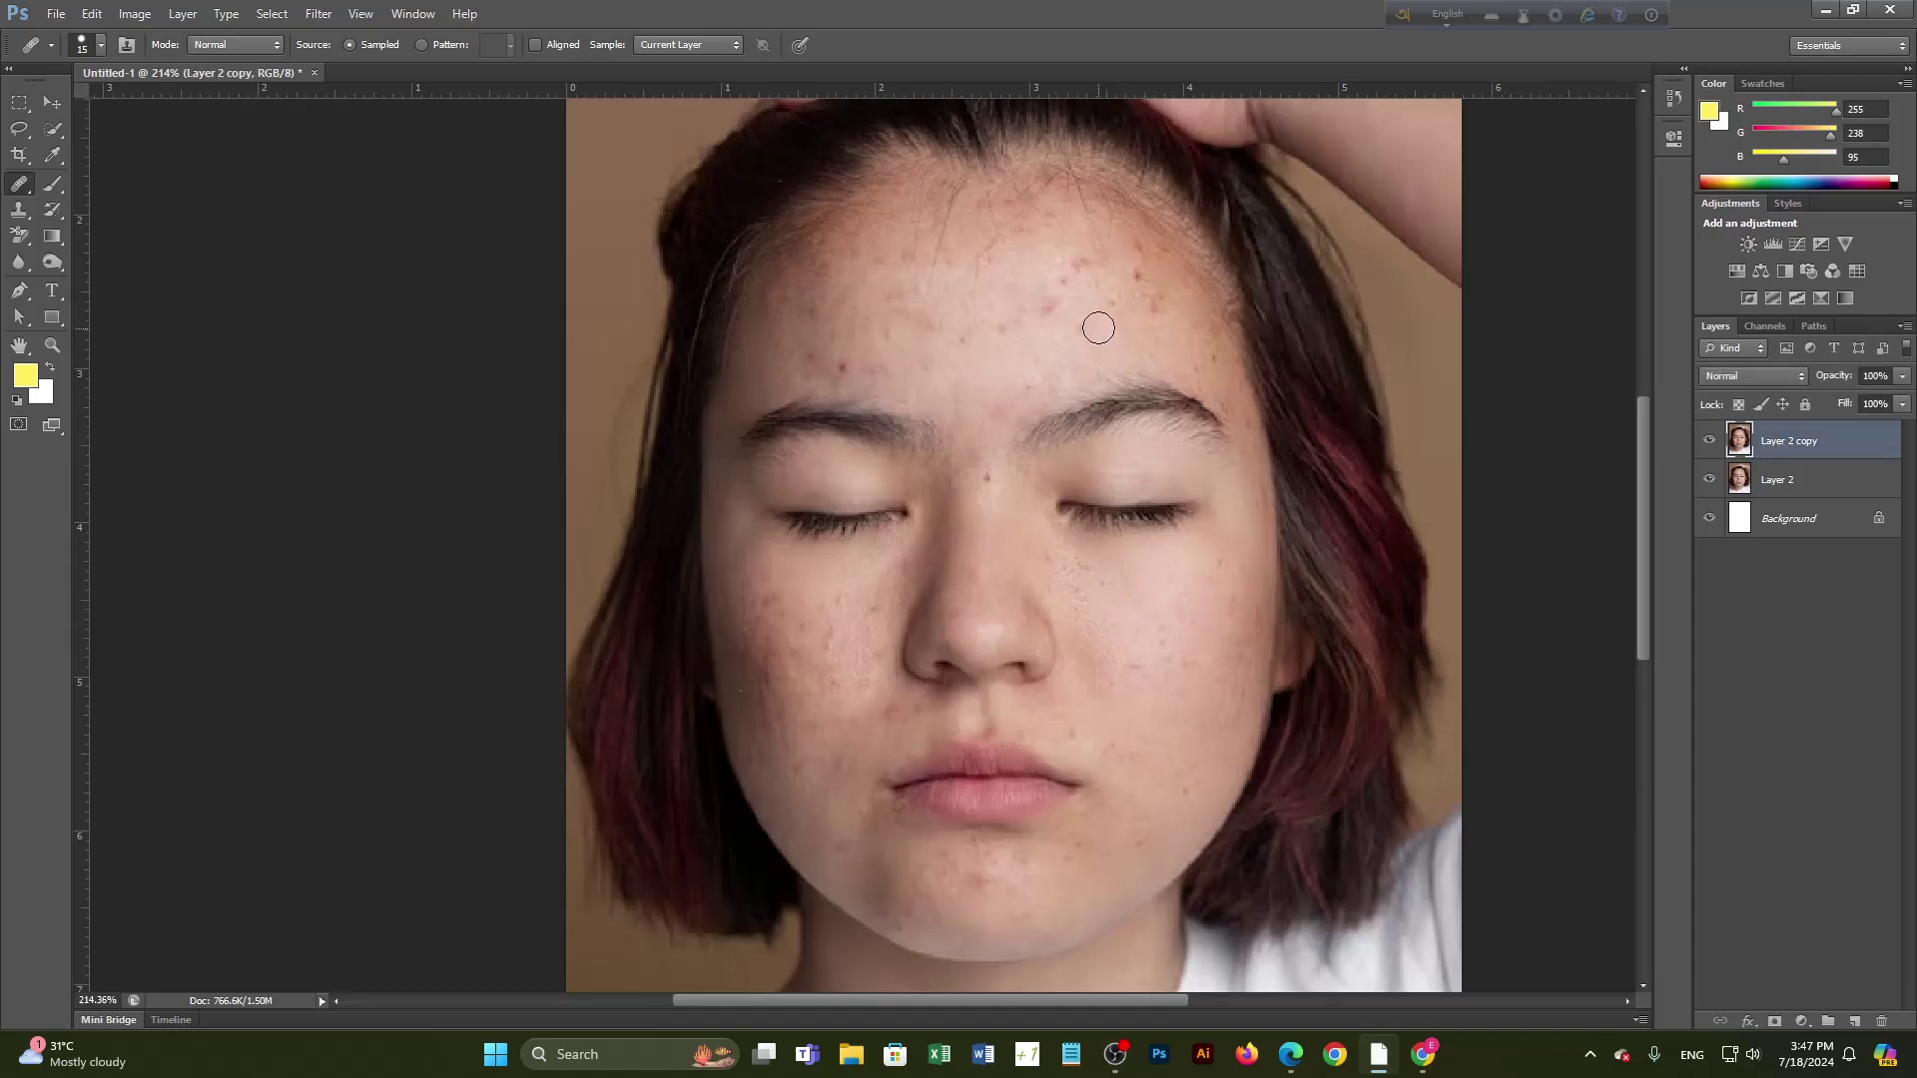
Step: Heal the red blemishes on both sides of the forehead with the Healing Brush
{"action": "left_click", "coordinate": [1208, 299]}
{"action": "left_click", "coordinate": [1150, 295]}
{"action": "left_click", "coordinate": [1140, 259]}
{"action": "left_click", "coordinate": [1119, 301]}
{"action": "left_click", "coordinate": [783, 373]}
{"action": "left_click", "coordinate": [847, 372]}
{"action": "left_click", "coordinate": [826, 356]}
{"action": "left_click", "coordinate": [804, 360]}
Step: Heal the blemishes on the cheek at the image's left, the dark spot between the eyes, and the skin beside the nose
{"action": "left_click", "coordinate": [897, 713]}
{"action": "left_click", "coordinate": [855, 713]}
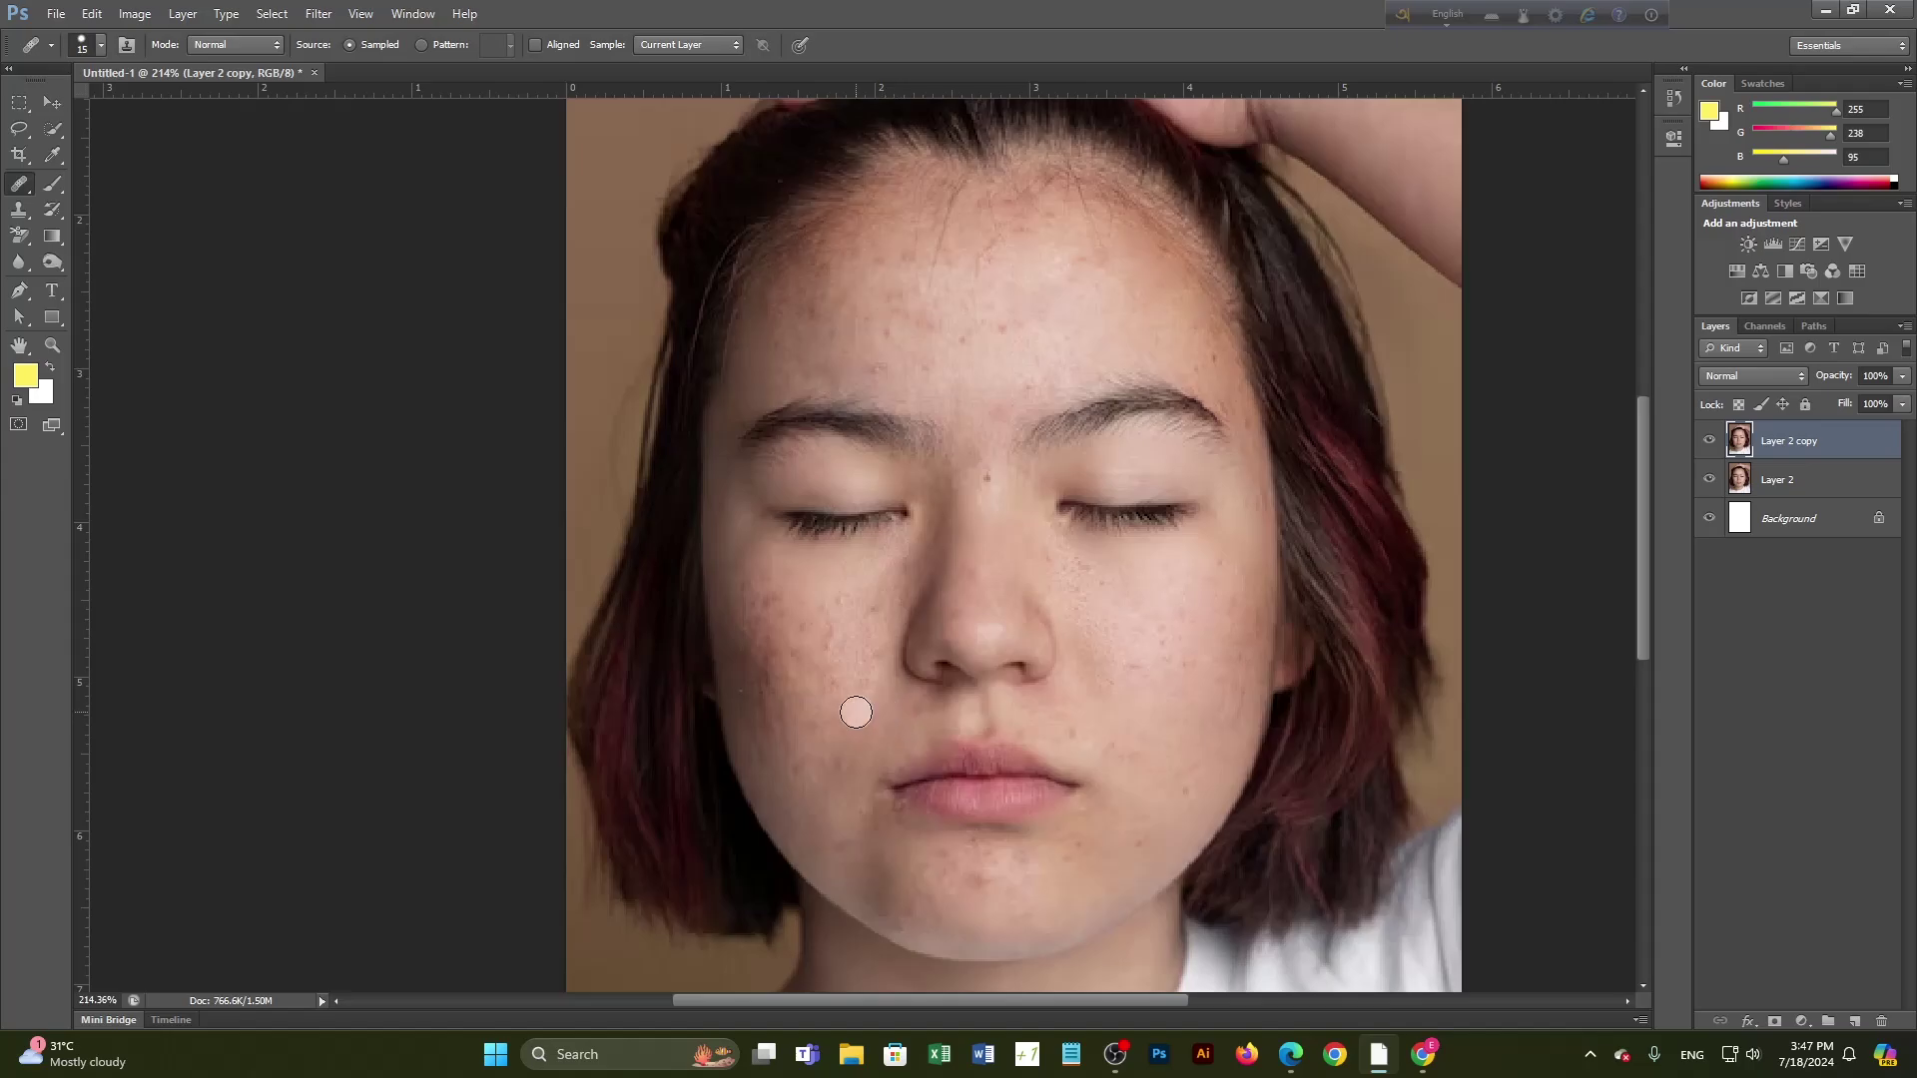
{"action": "left_click", "coordinate": [844, 665]}
{"action": "left_click", "coordinate": [819, 633]}
{"action": "left_click", "coordinate": [785, 599]}
{"action": "left_click", "coordinate": [796, 625]}
{"action": "left_click", "coordinate": [822, 616]}
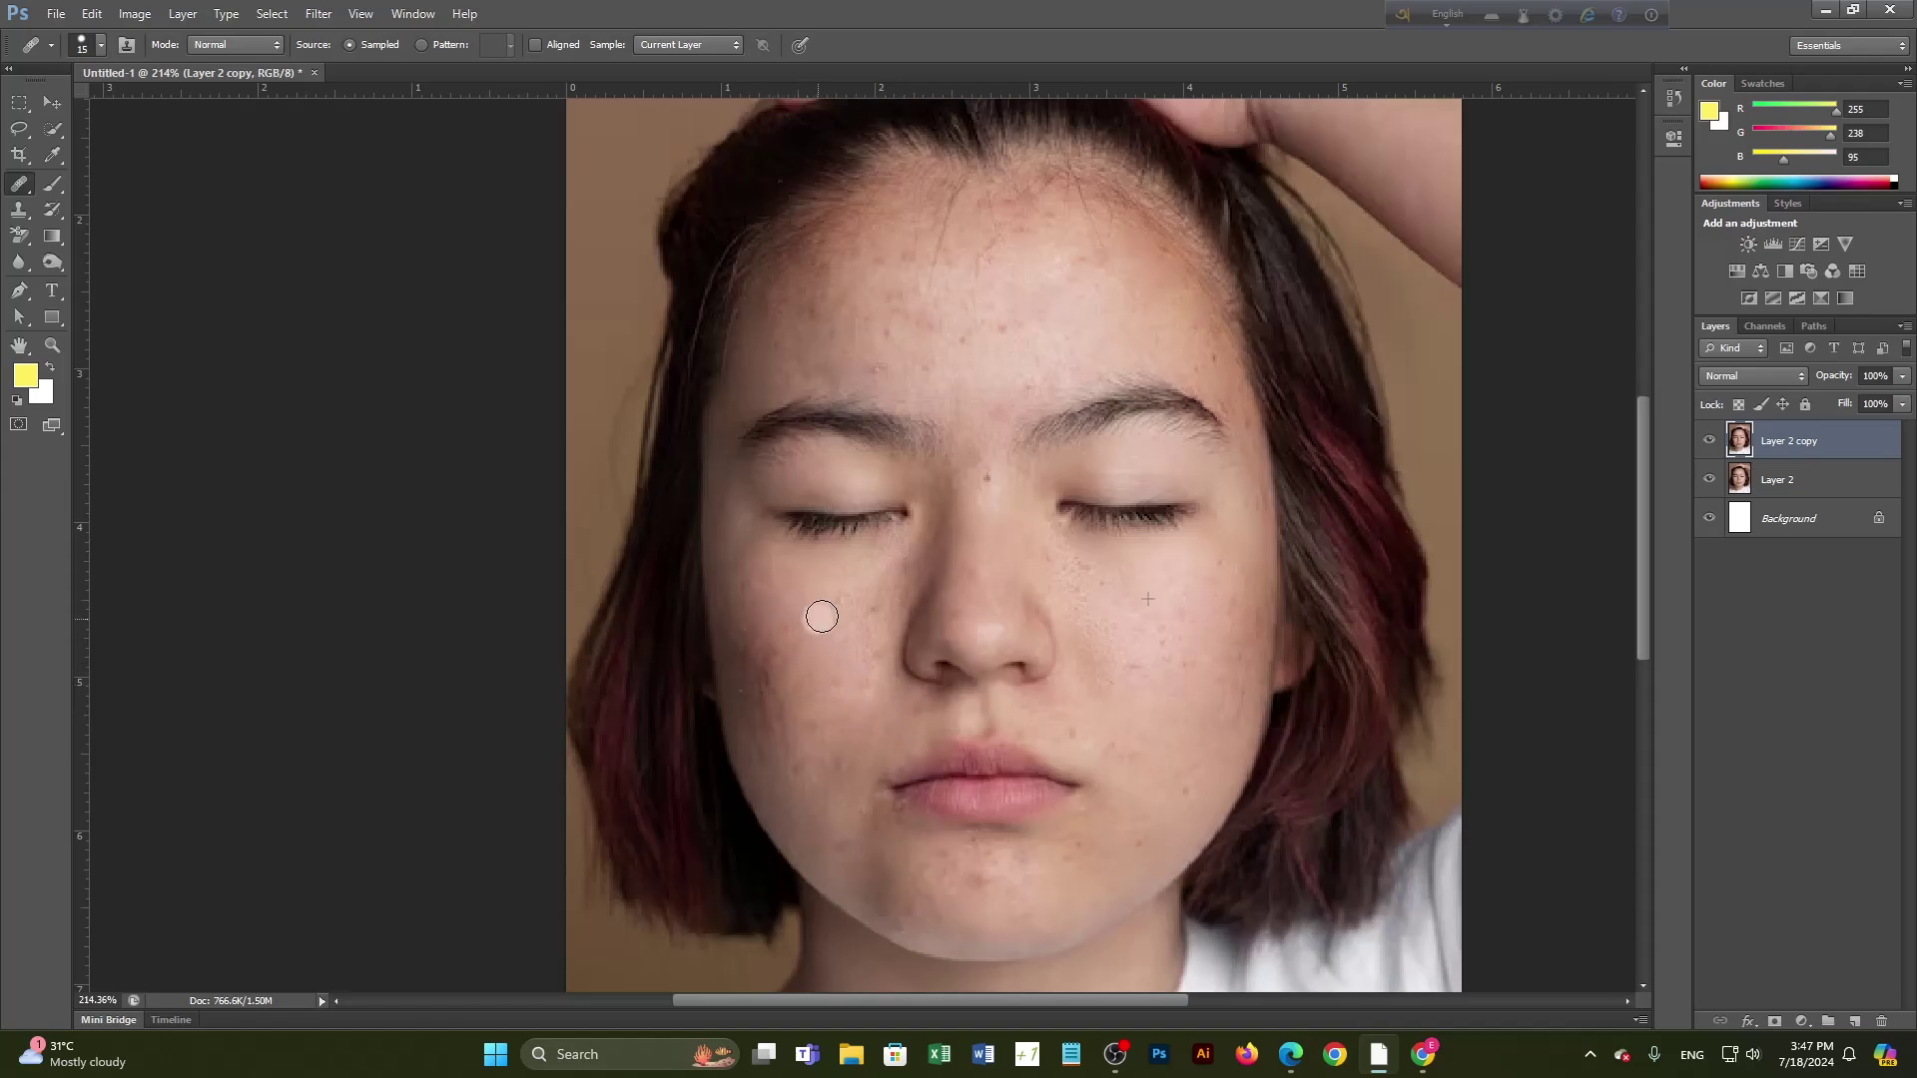
{"action": "left_click", "coordinate": [987, 479]}
{"action": "left_click", "coordinate": [1078, 665]}
Step: Paint over the remaining spots in the middle of the forehead with the Healing Brush
{"action": "scroll", "coordinate": [991, 477], "scroll_direction": "up", "scroll_amount": 3}
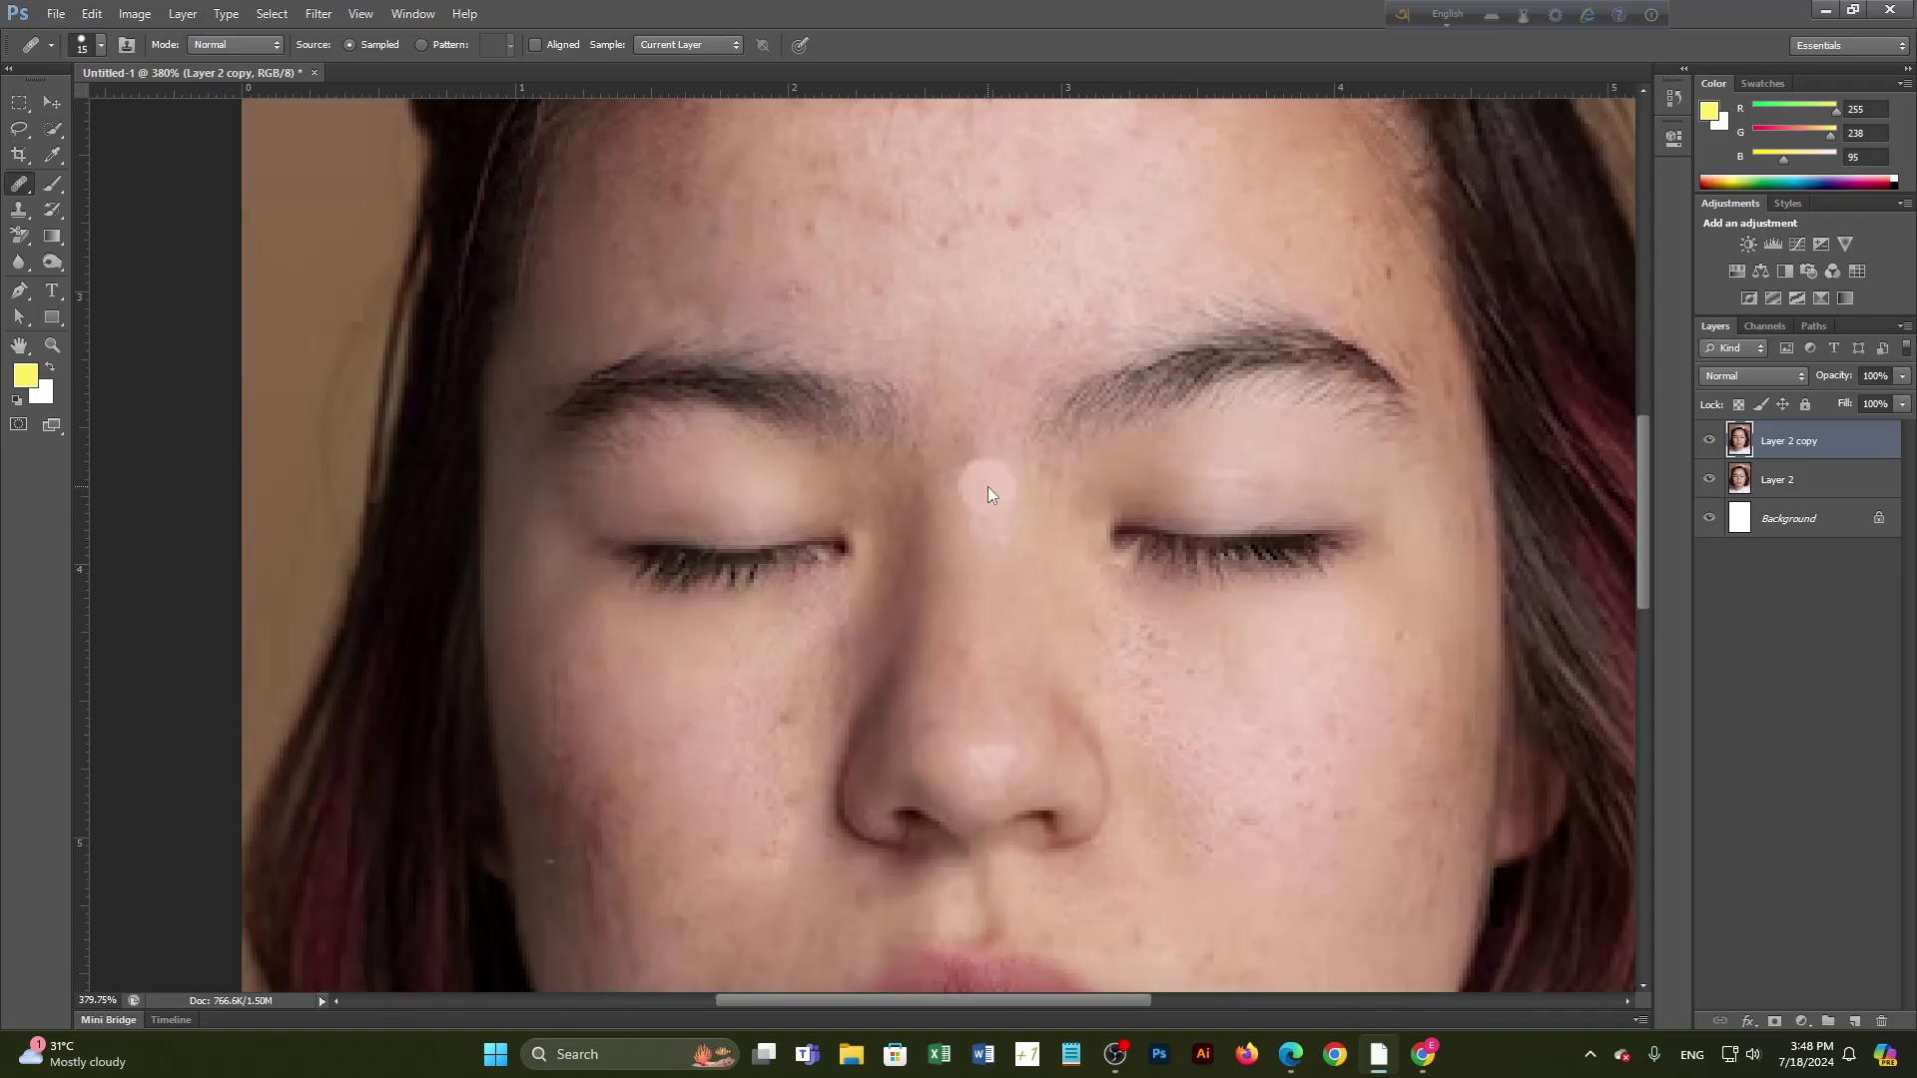
{"action": "scroll", "coordinate": [1280, 796], "scroll_direction": "down", "scroll_amount": 2}
{"action": "scroll", "coordinate": [1363, 441], "scroll_direction": "up", "scroll_amount": 3}
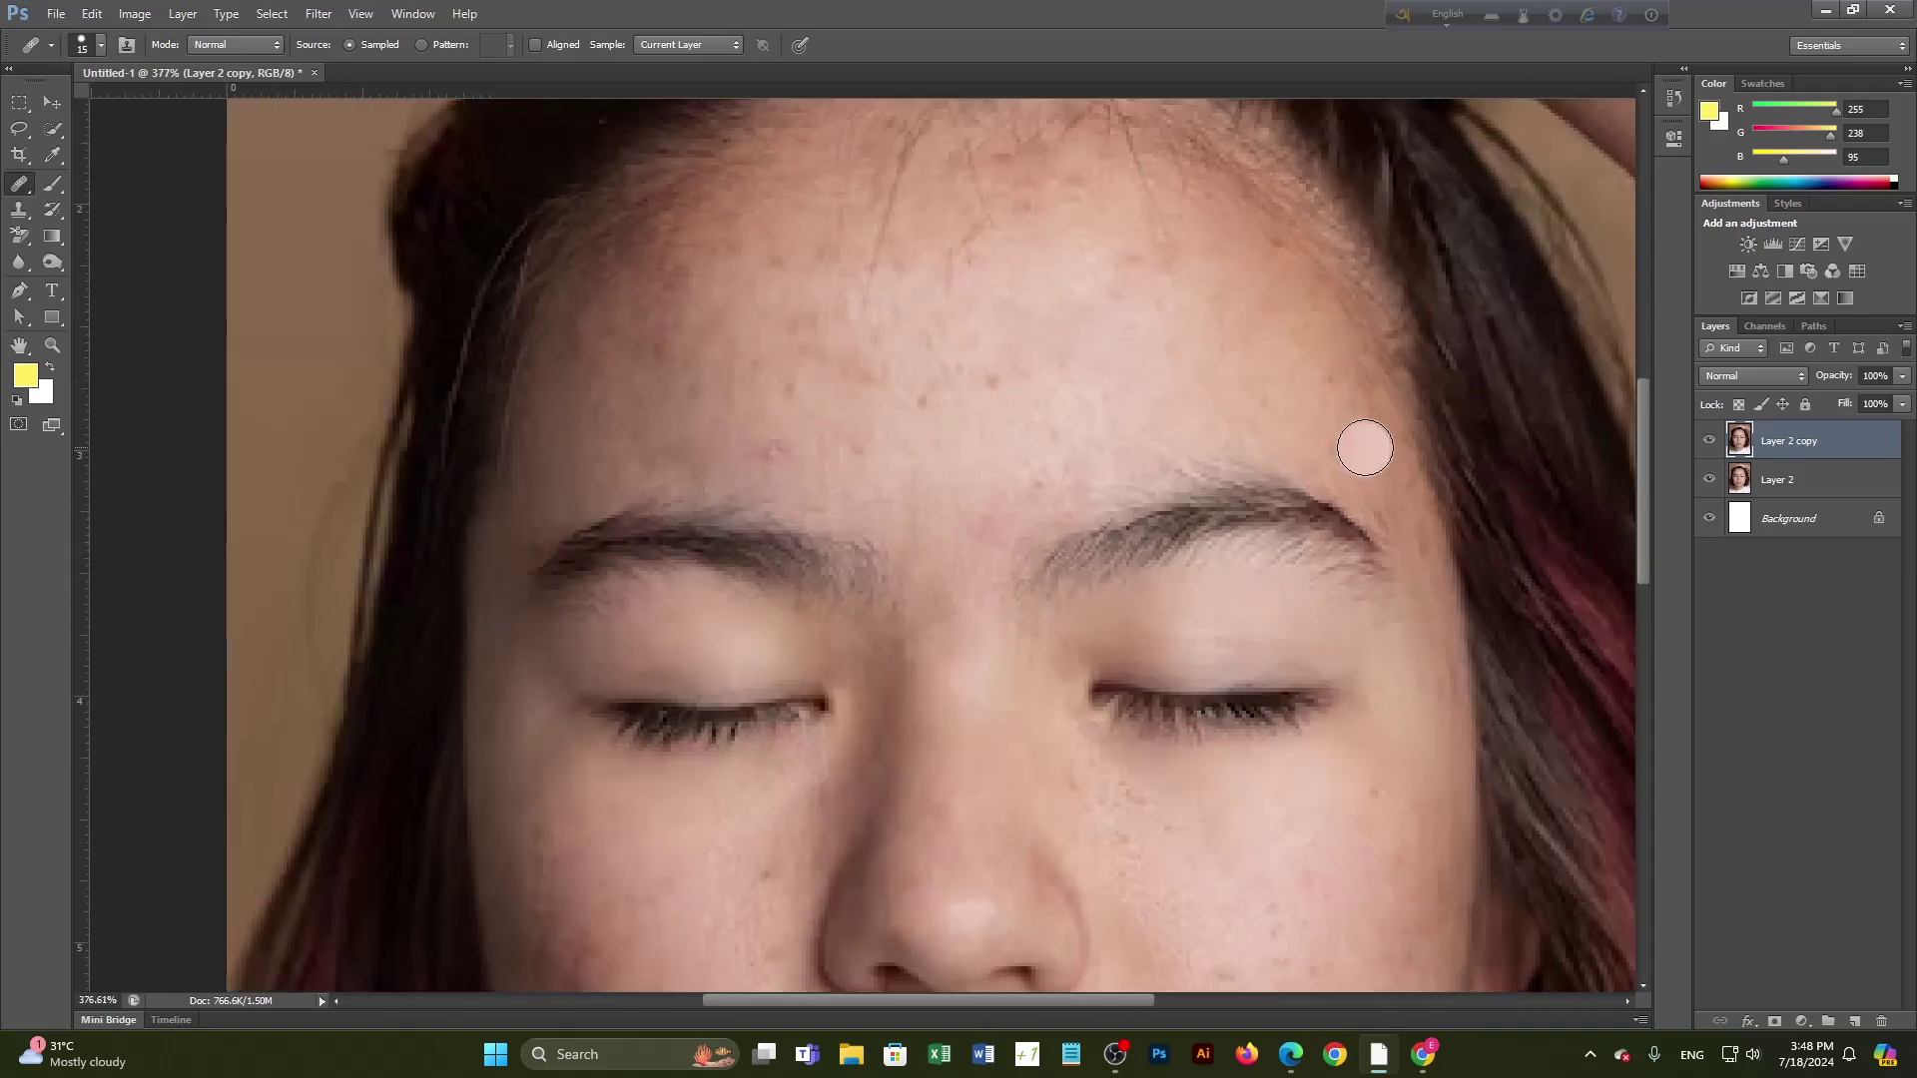
{"action": "scroll", "coordinate": [1364, 441], "scroll_direction": "down", "scroll_amount": 2}
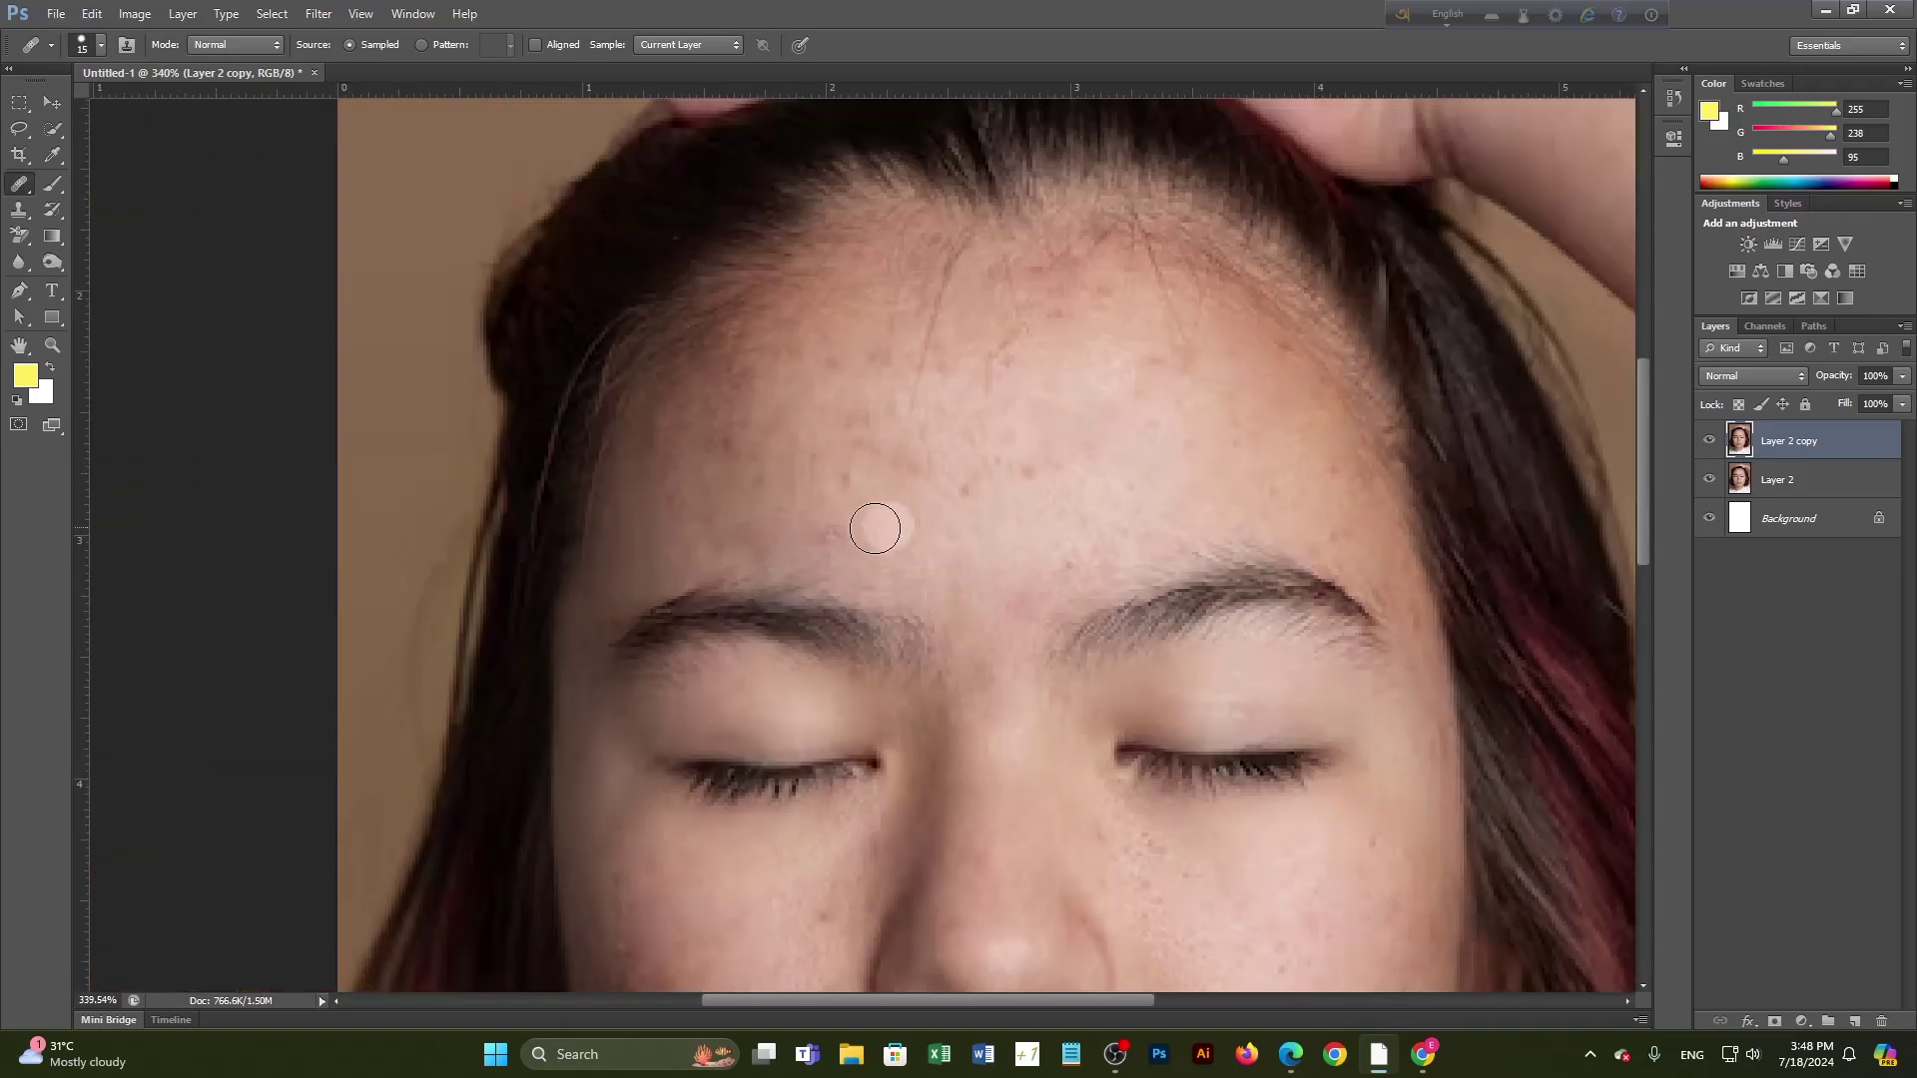
{"action": "left_click_drag", "start_coordinate": [846, 477], "coordinate": [871, 480]}
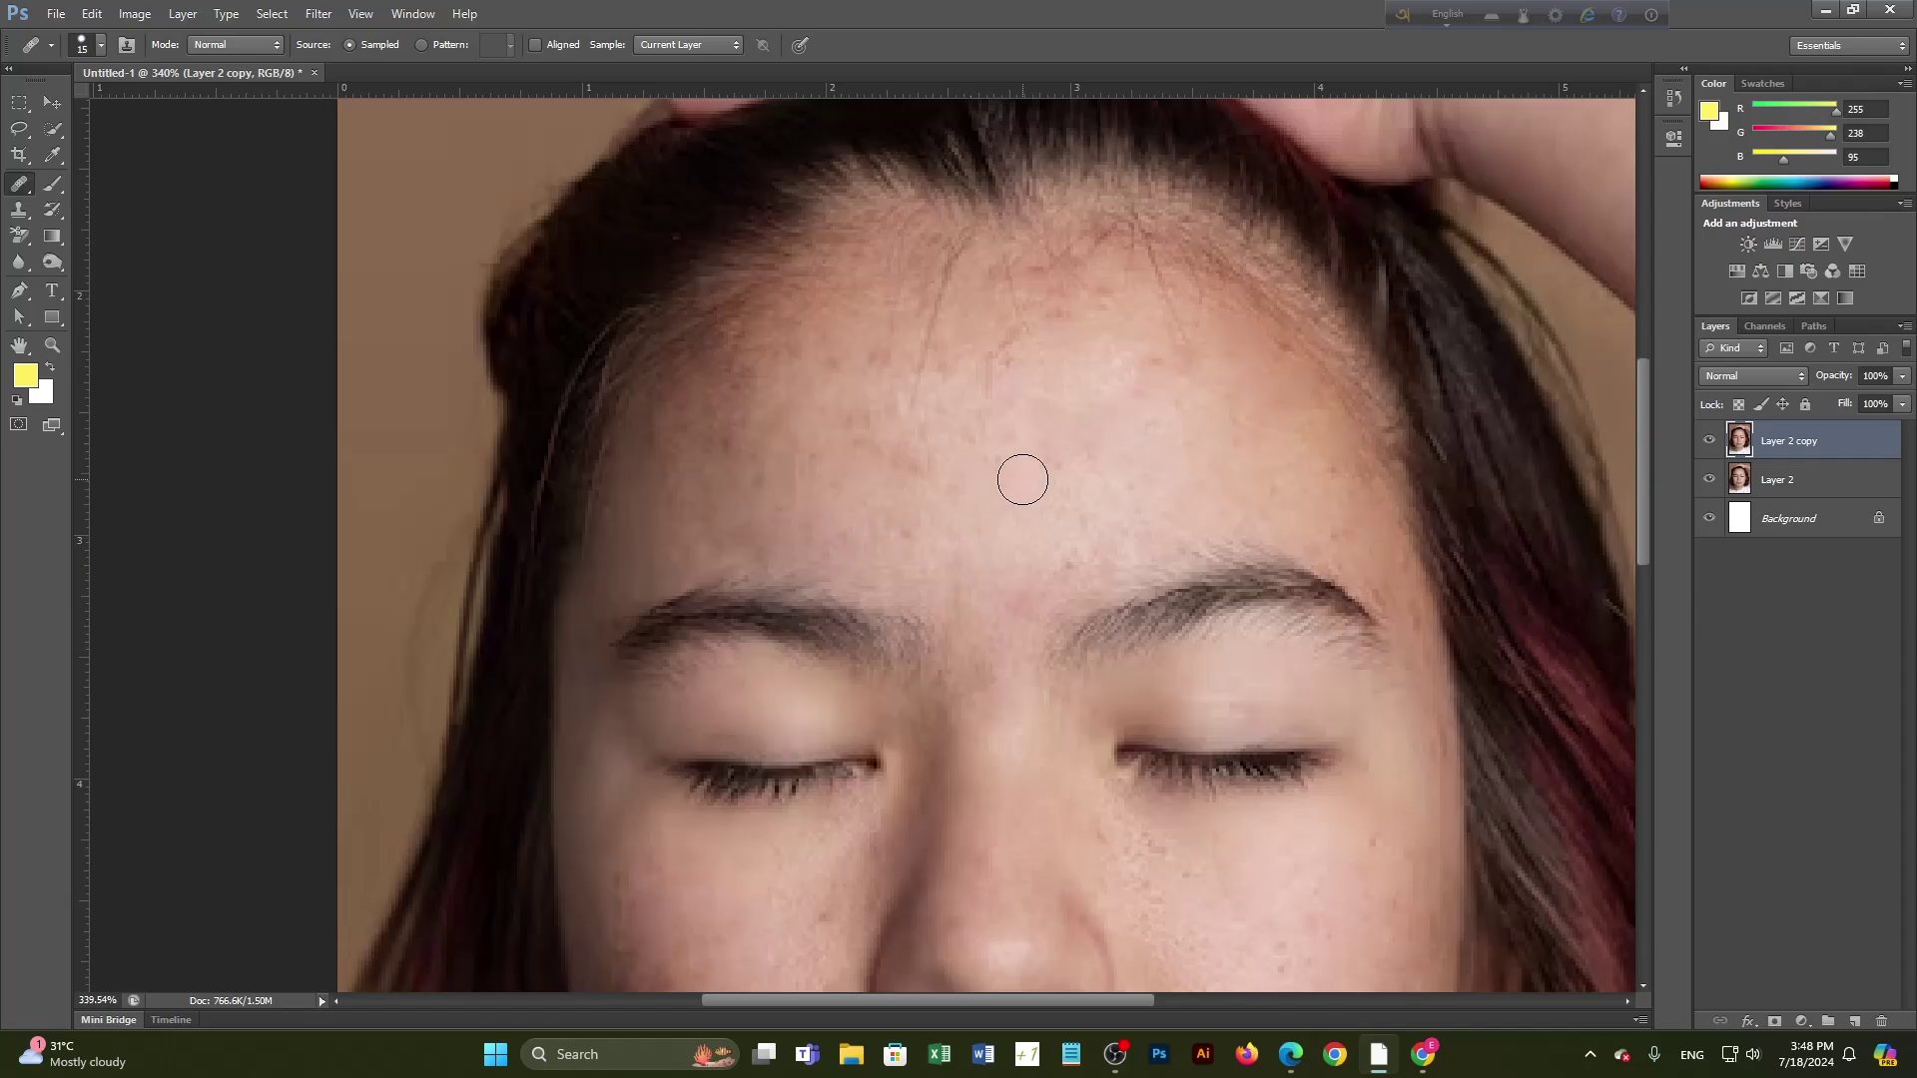
Step: Heal the remaining spots on both cheeks and around the corner of the mouth
{"action": "scroll", "coordinate": [1009, 496], "scroll_direction": "down", "scroll_amount": 6}
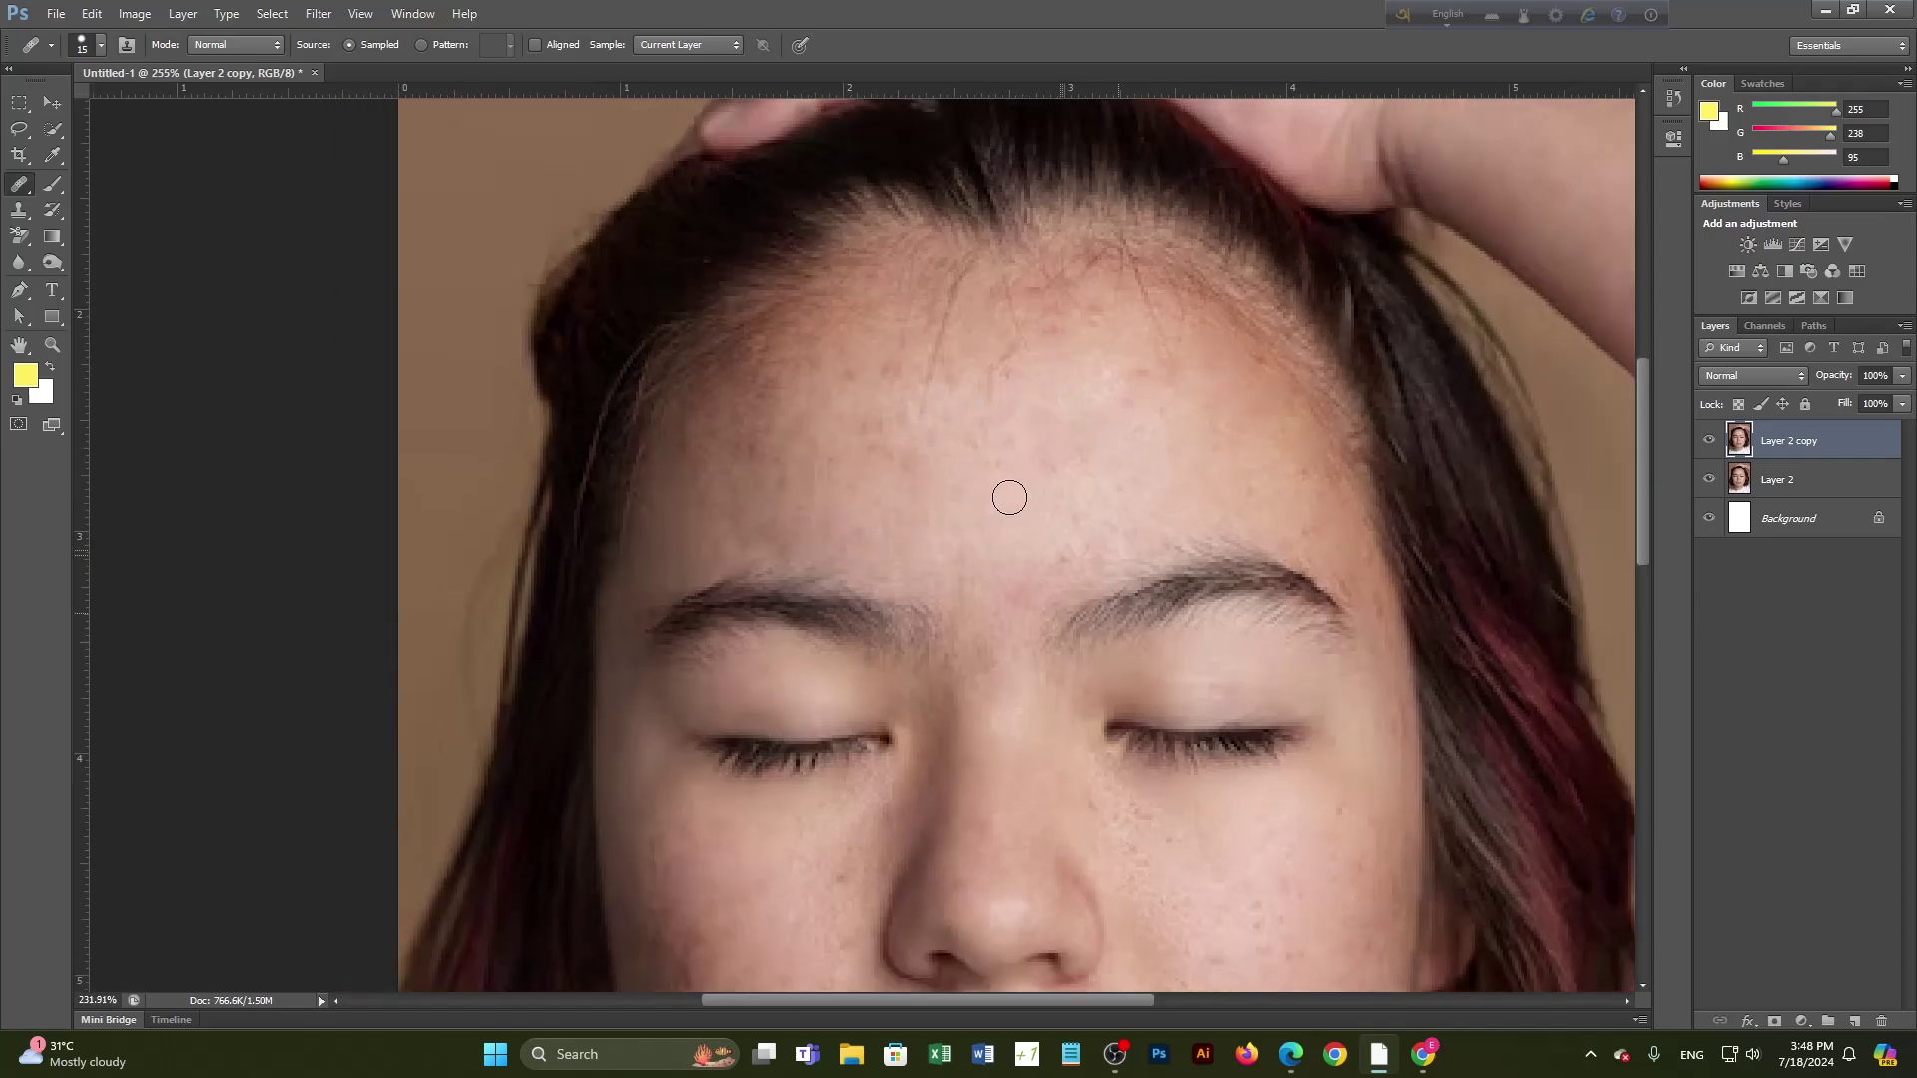
{"action": "scroll", "coordinate": [1048, 920], "scroll_direction": "up", "scroll_amount": 6}
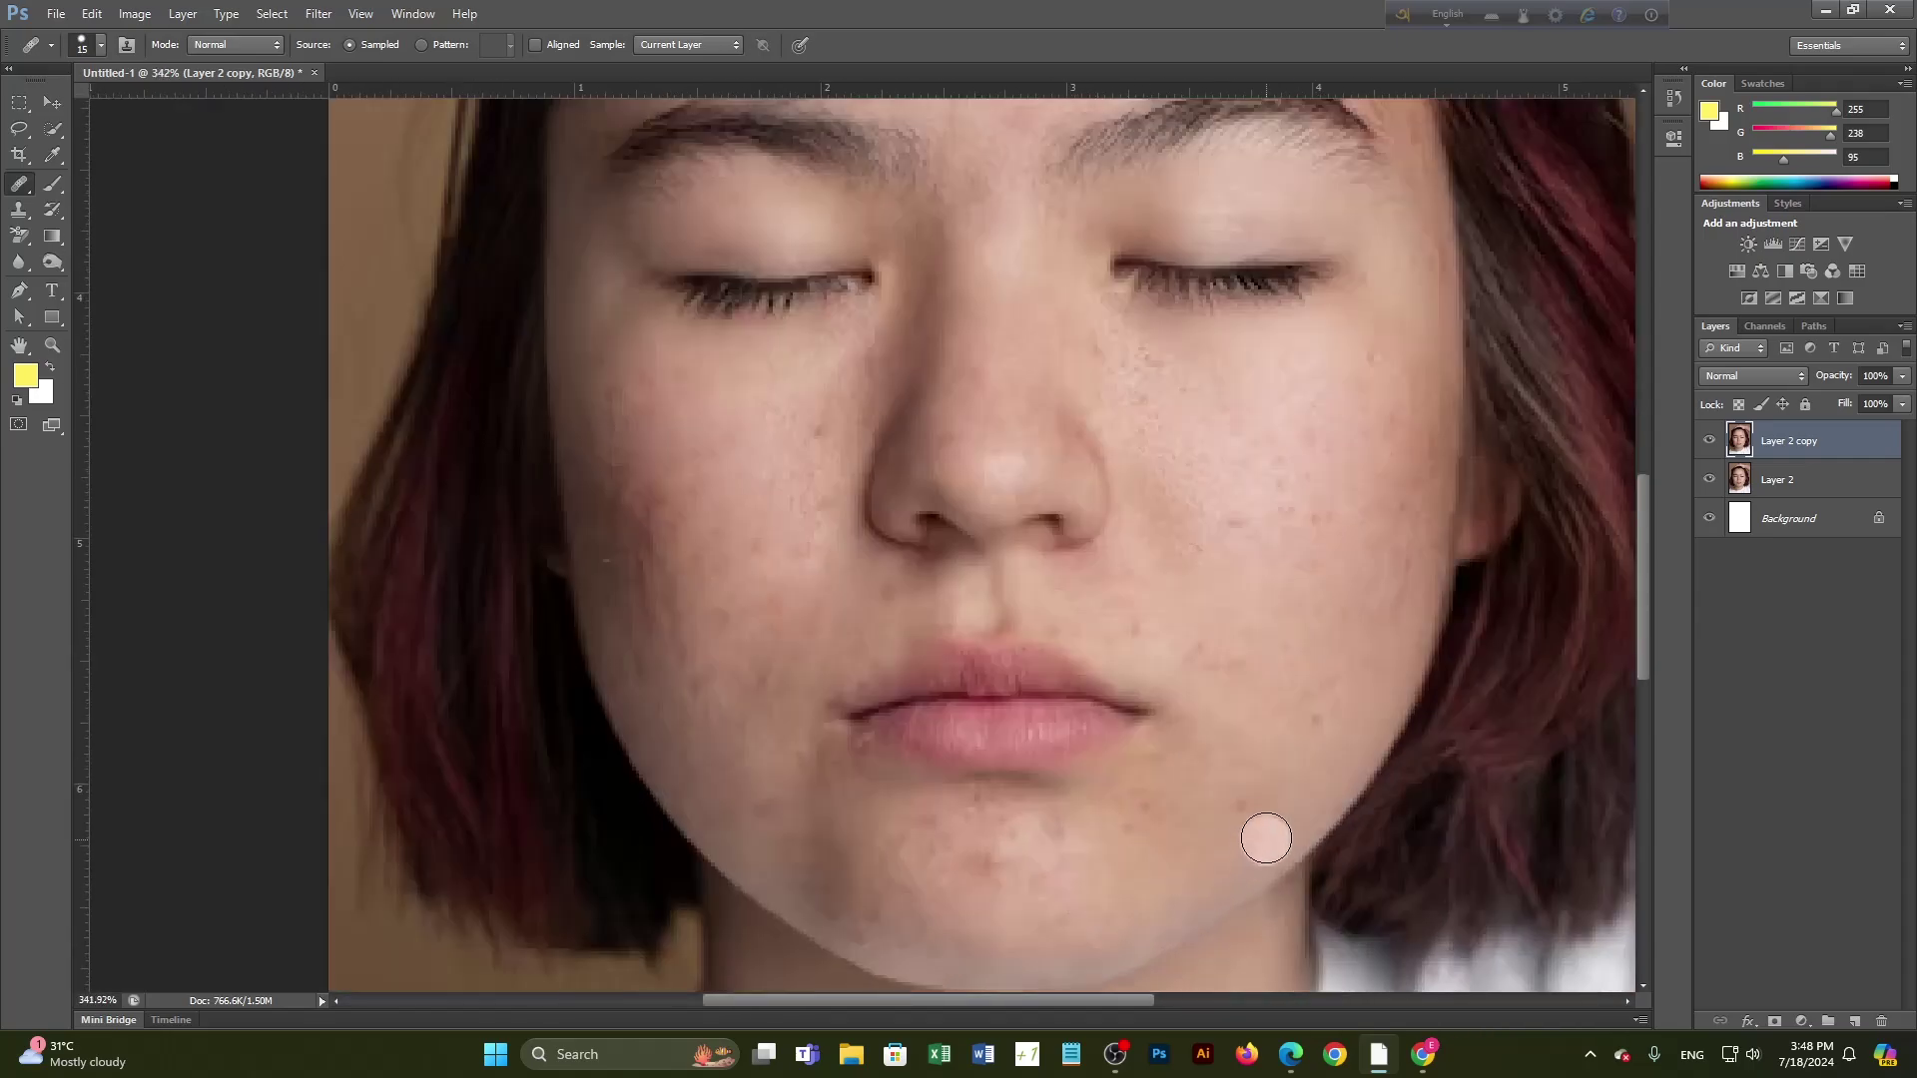
{"action": "left_click", "coordinate": [1327, 611]}
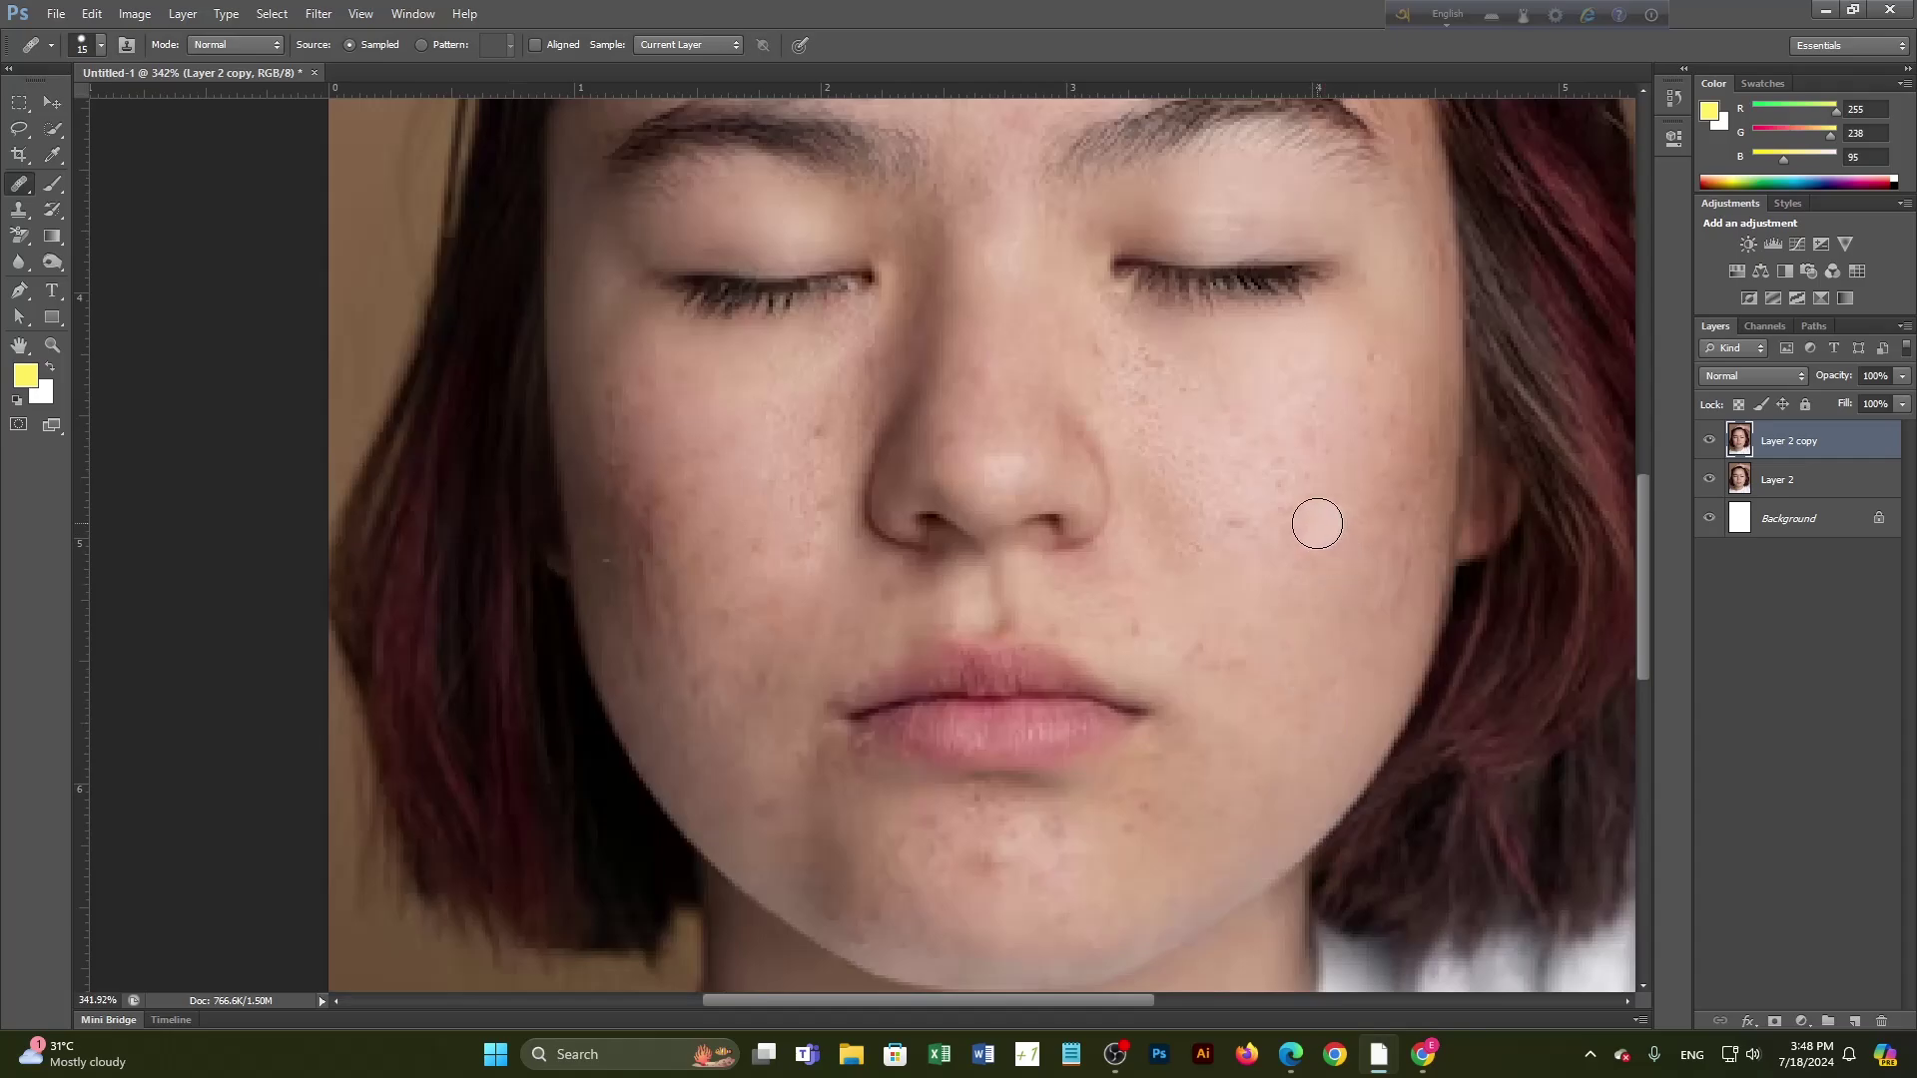
{"action": "left_click", "coordinate": [1368, 366]}
{"action": "left_click", "coordinate": [851, 663]}
{"action": "left_click", "coordinate": [776, 690]}
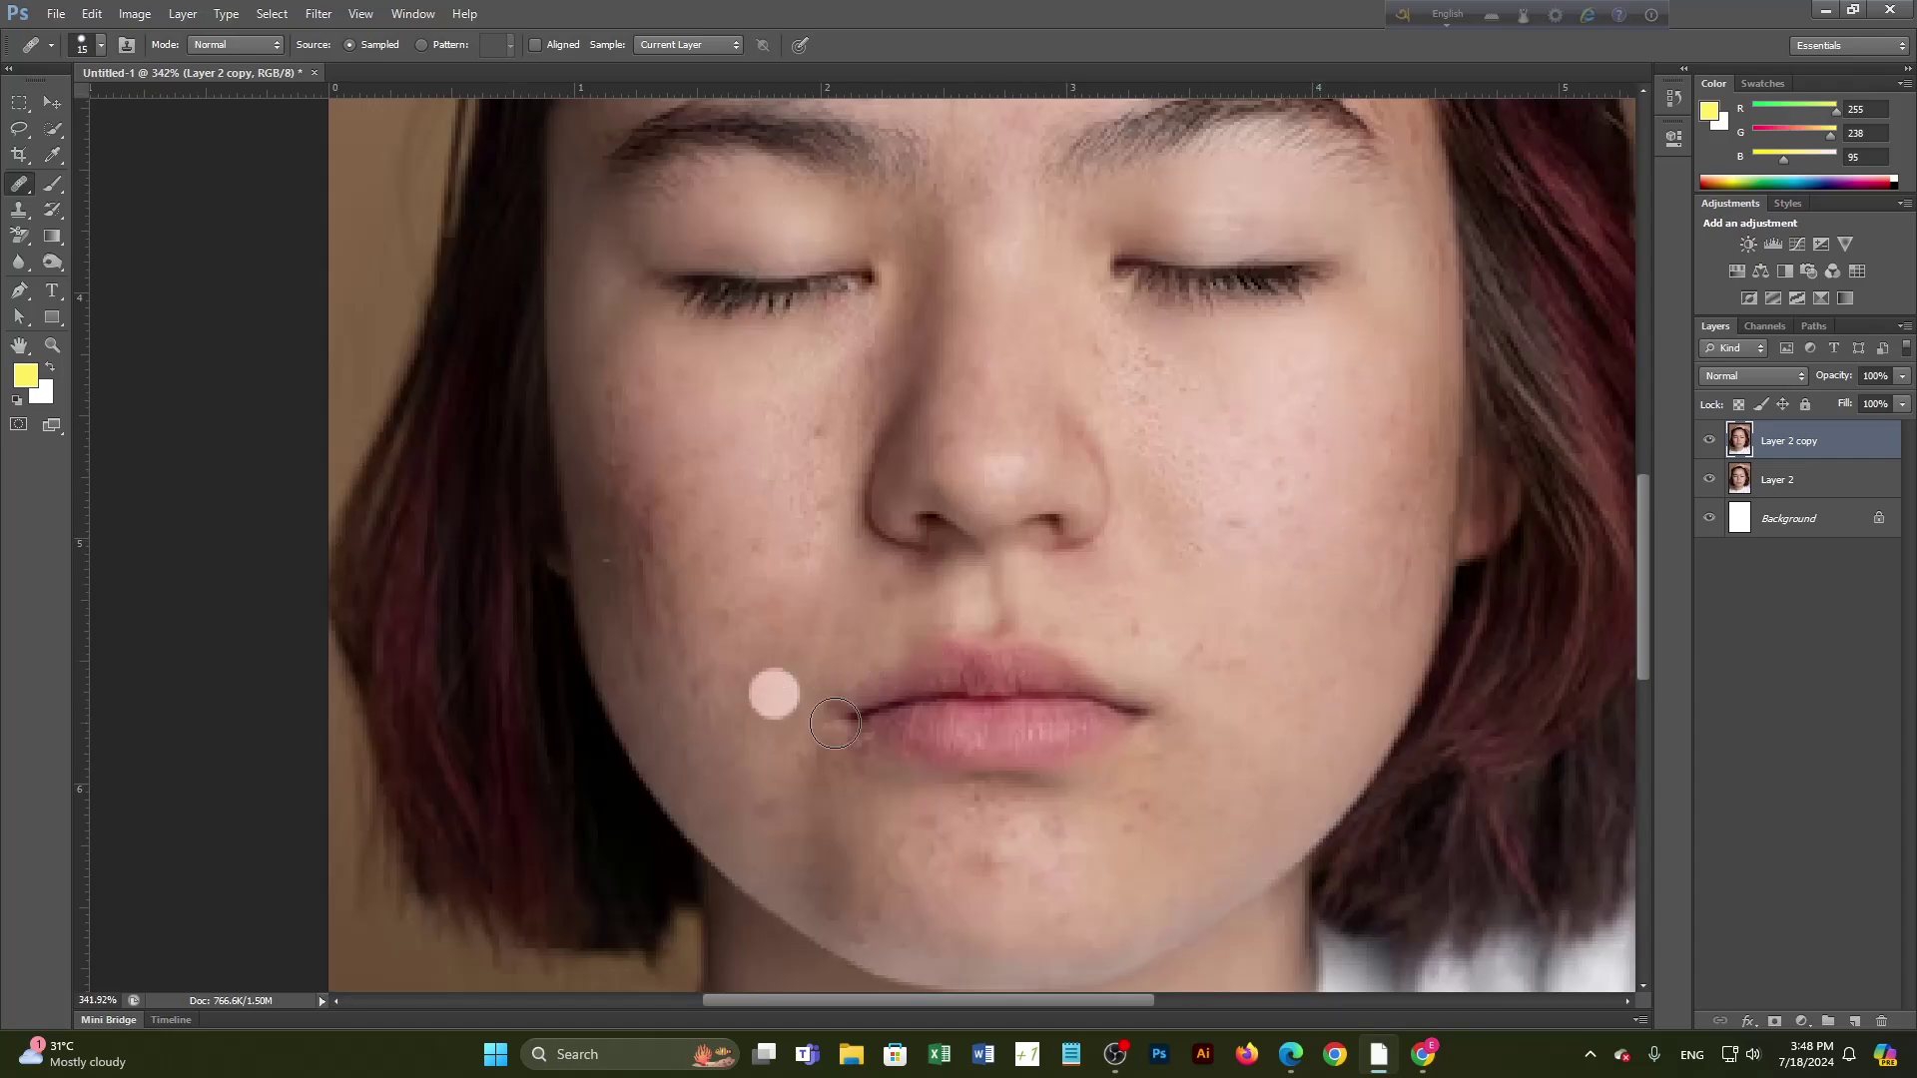
{"action": "left_click", "coordinate": [1207, 886]}
{"action": "left_click", "coordinate": [471, 612]}
{"action": "left_click", "coordinate": [797, 599]}
Step: Sample clean skin near the jawline and heal the red blemishes on the chin
{"action": "left_click", "coordinate": [1280, 819]}
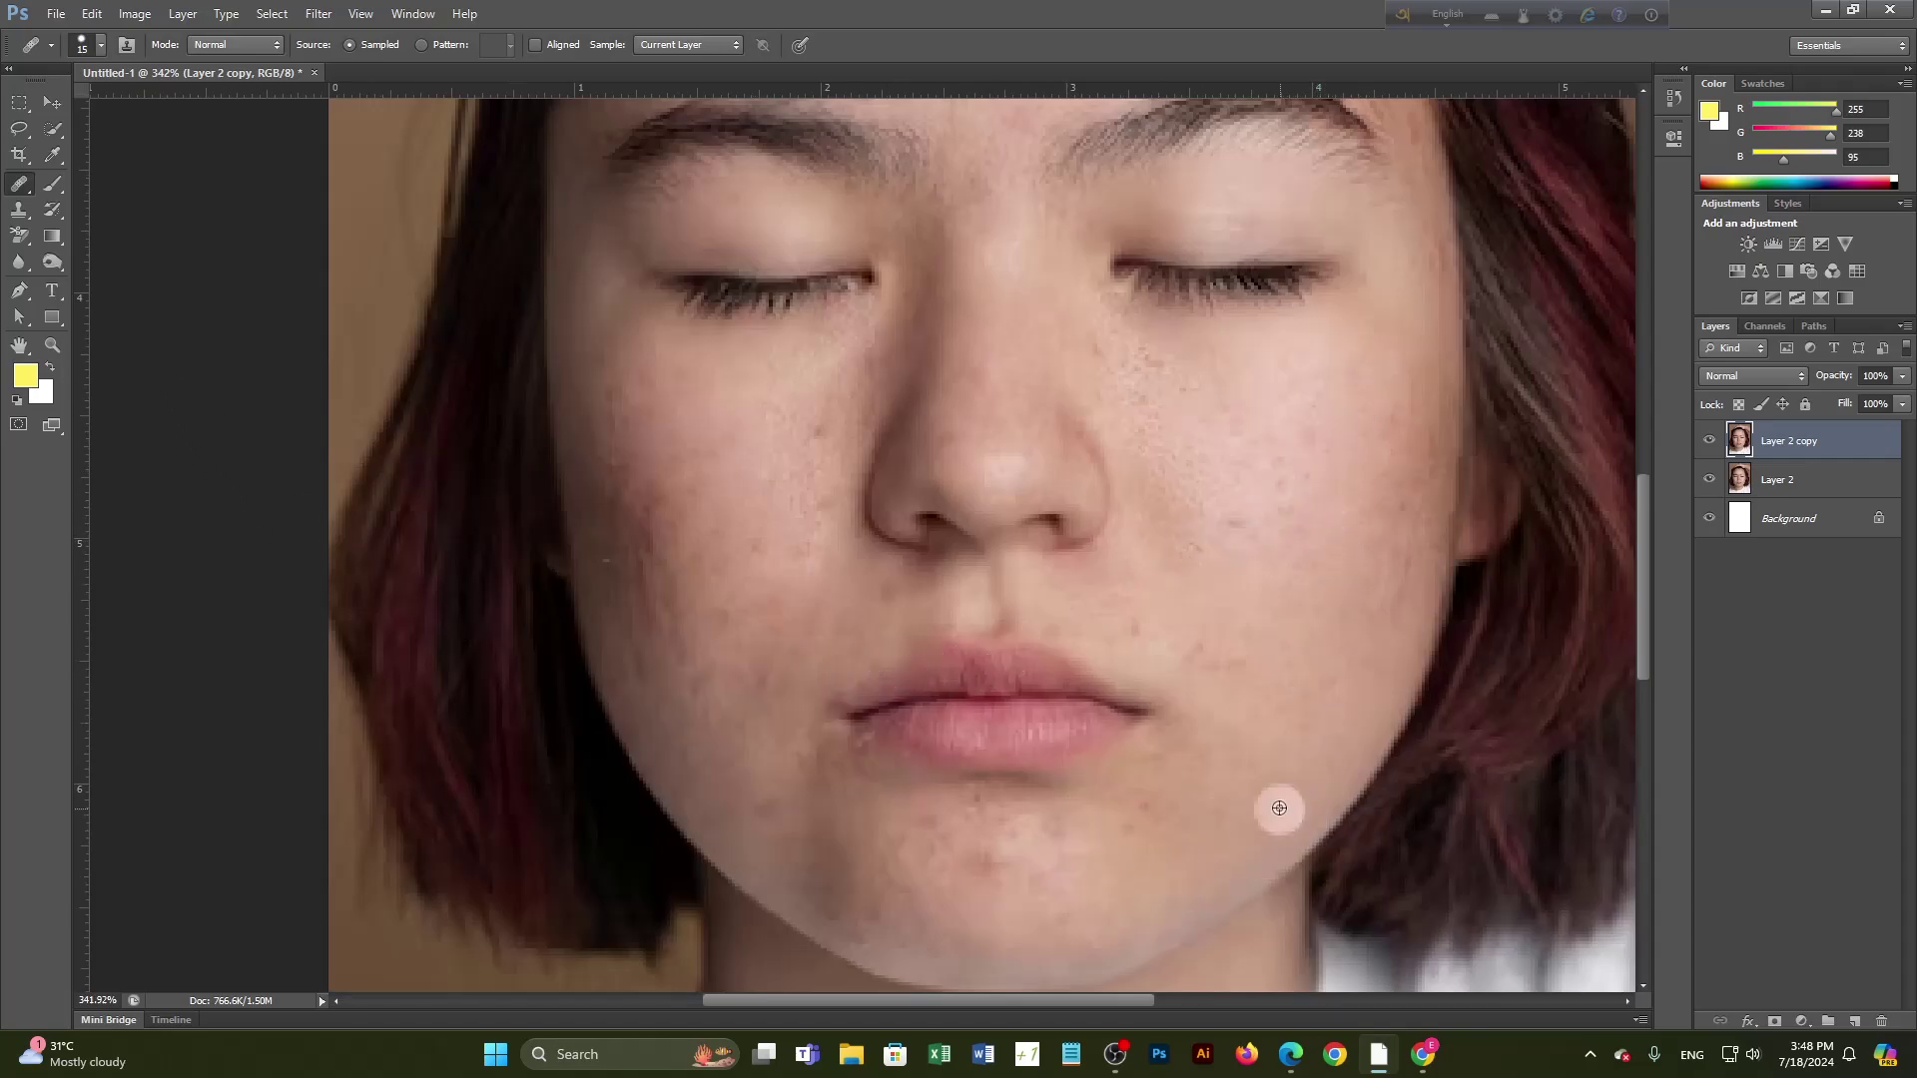
{"action": "left_click", "coordinate": [915, 909]}
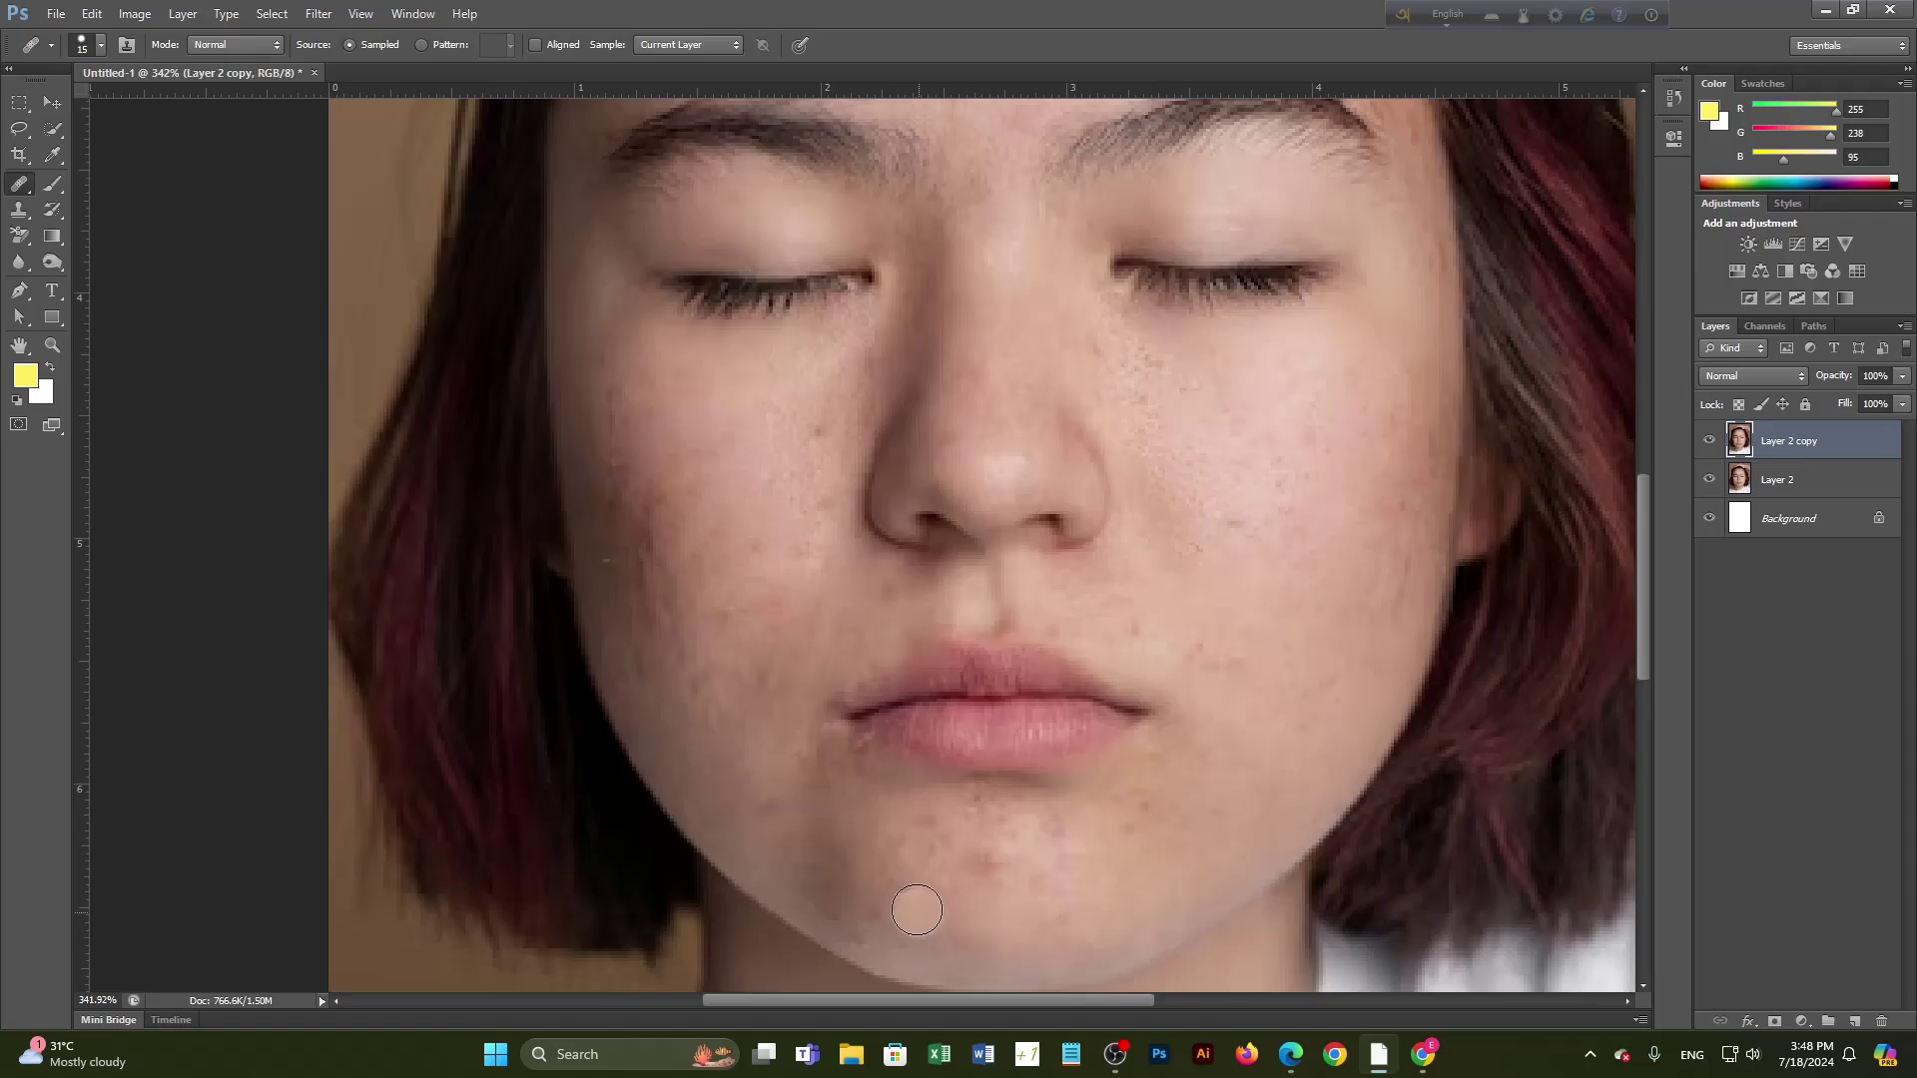
{"action": "left_click", "coordinate": [976, 869]}
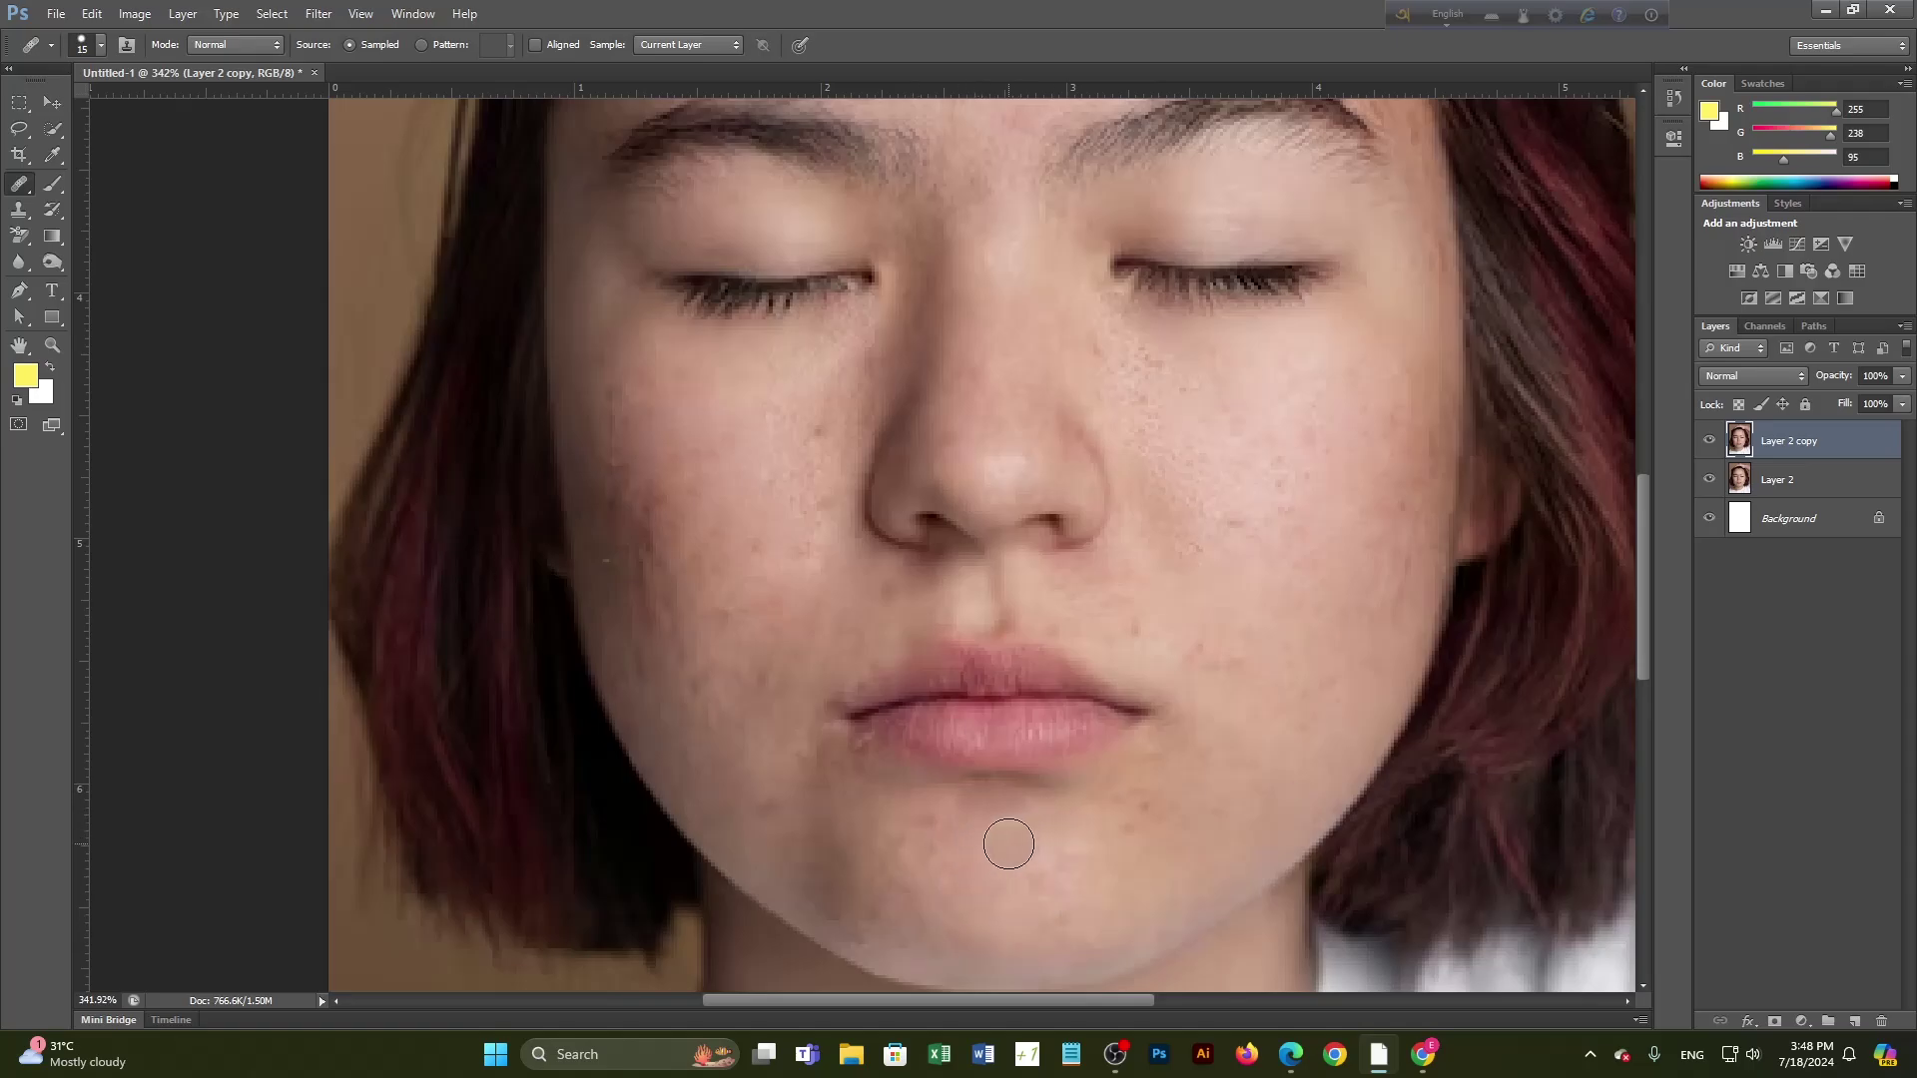
Step: Compare the retouched face with the original by repeatedly hiding and showing Layer 2 copy
{"action": "scroll", "coordinate": [1222, 592], "scroll_direction": "down", "scroll_amount": 3}
{"action": "scroll", "coordinate": [1222, 592], "scroll_direction": "down", "scroll_amount": 2}
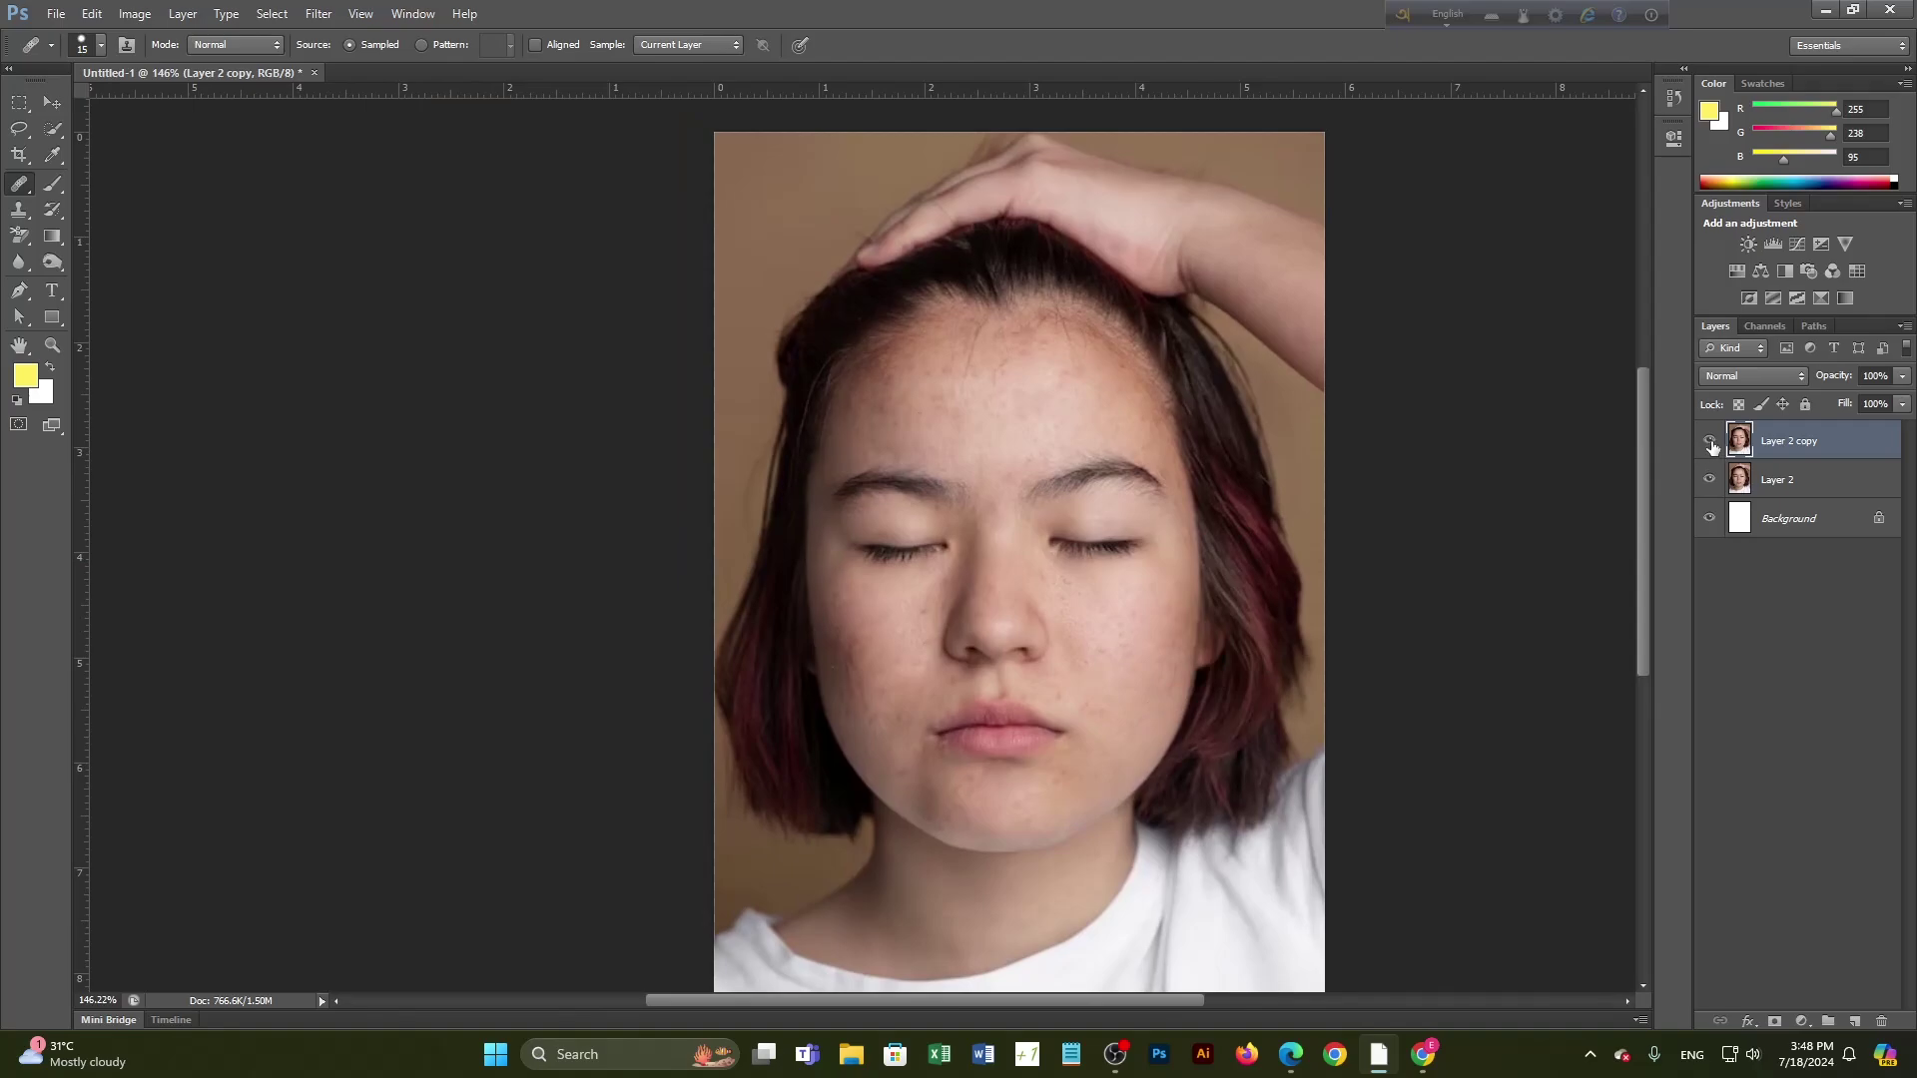
{"action": "left_click", "coordinate": [1710, 442]}
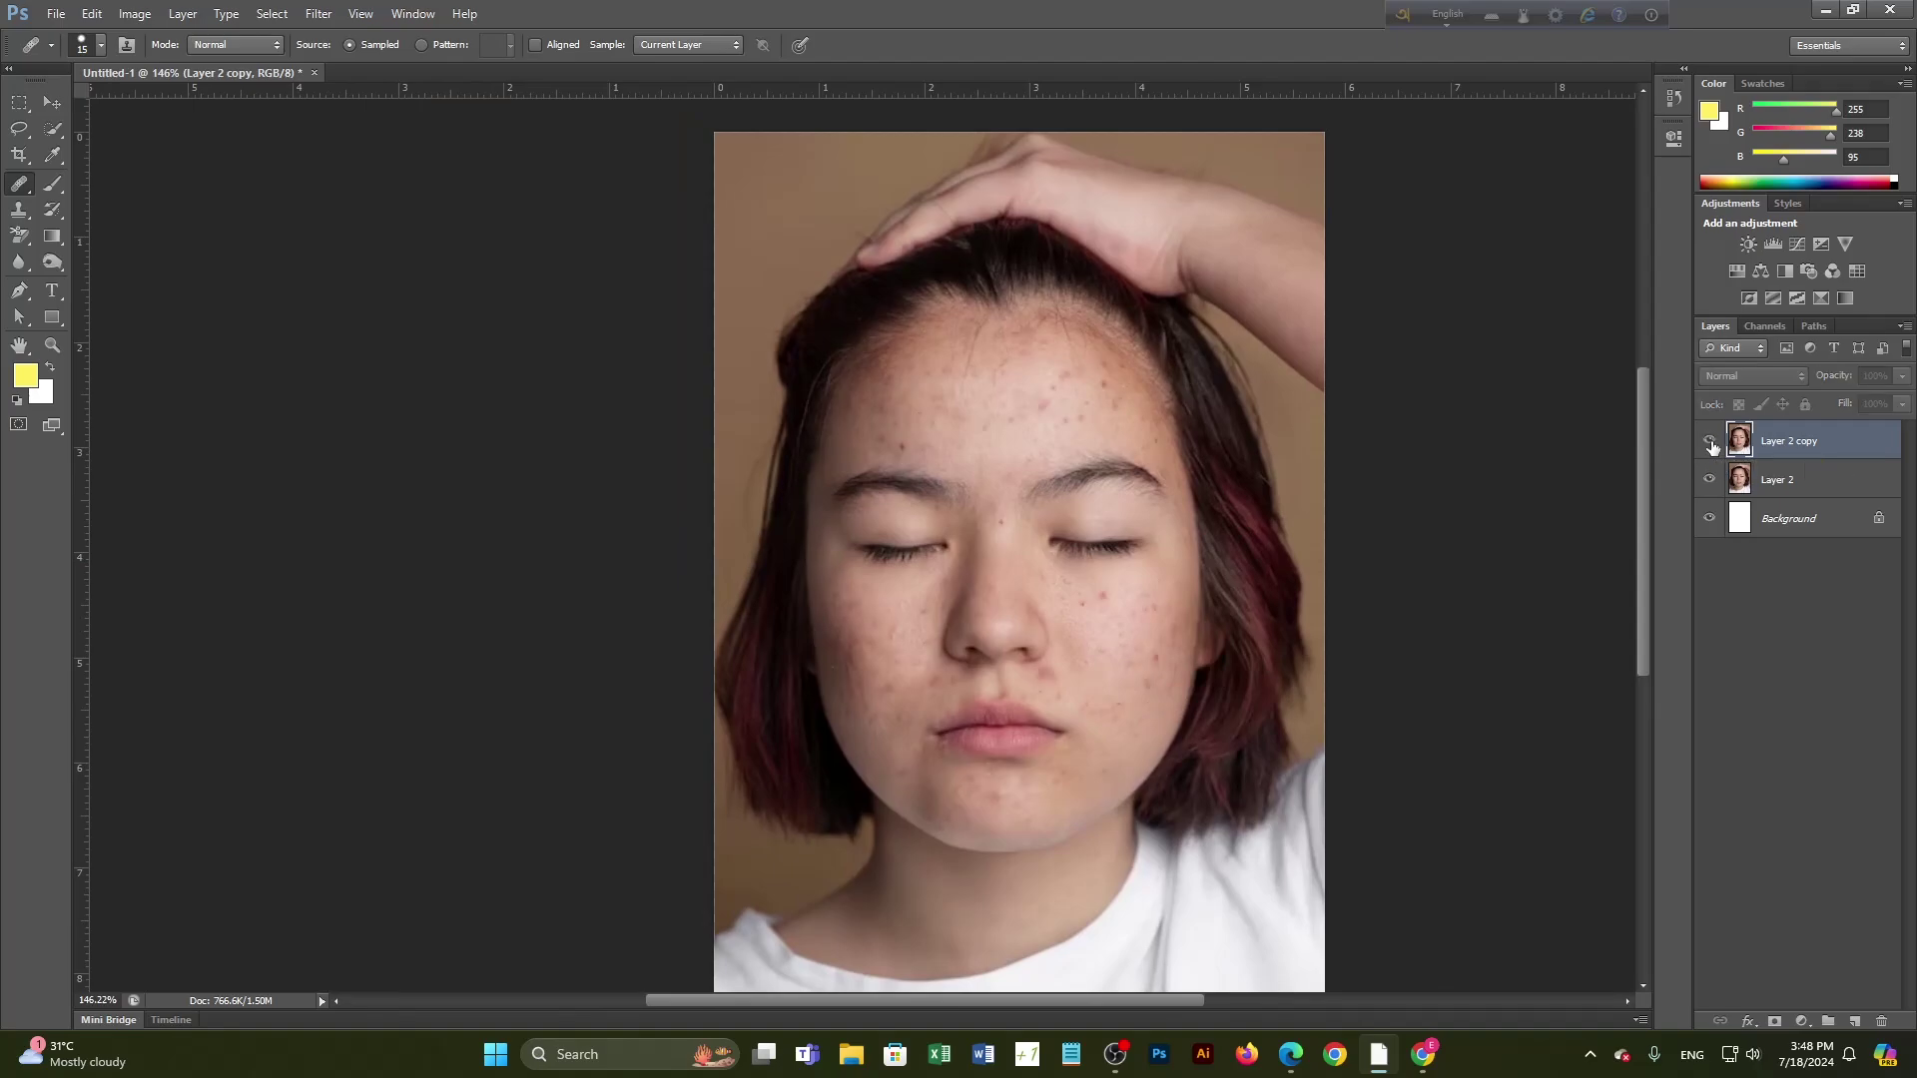
{"action": "left_click", "coordinate": [1711, 442]}
{"action": "left_click", "coordinate": [1710, 443]}
{"action": "left_click", "coordinate": [1710, 443]}
{"action": "left_click", "coordinate": [1710, 443]}
{"action": "left_click", "coordinate": [1710, 443]}
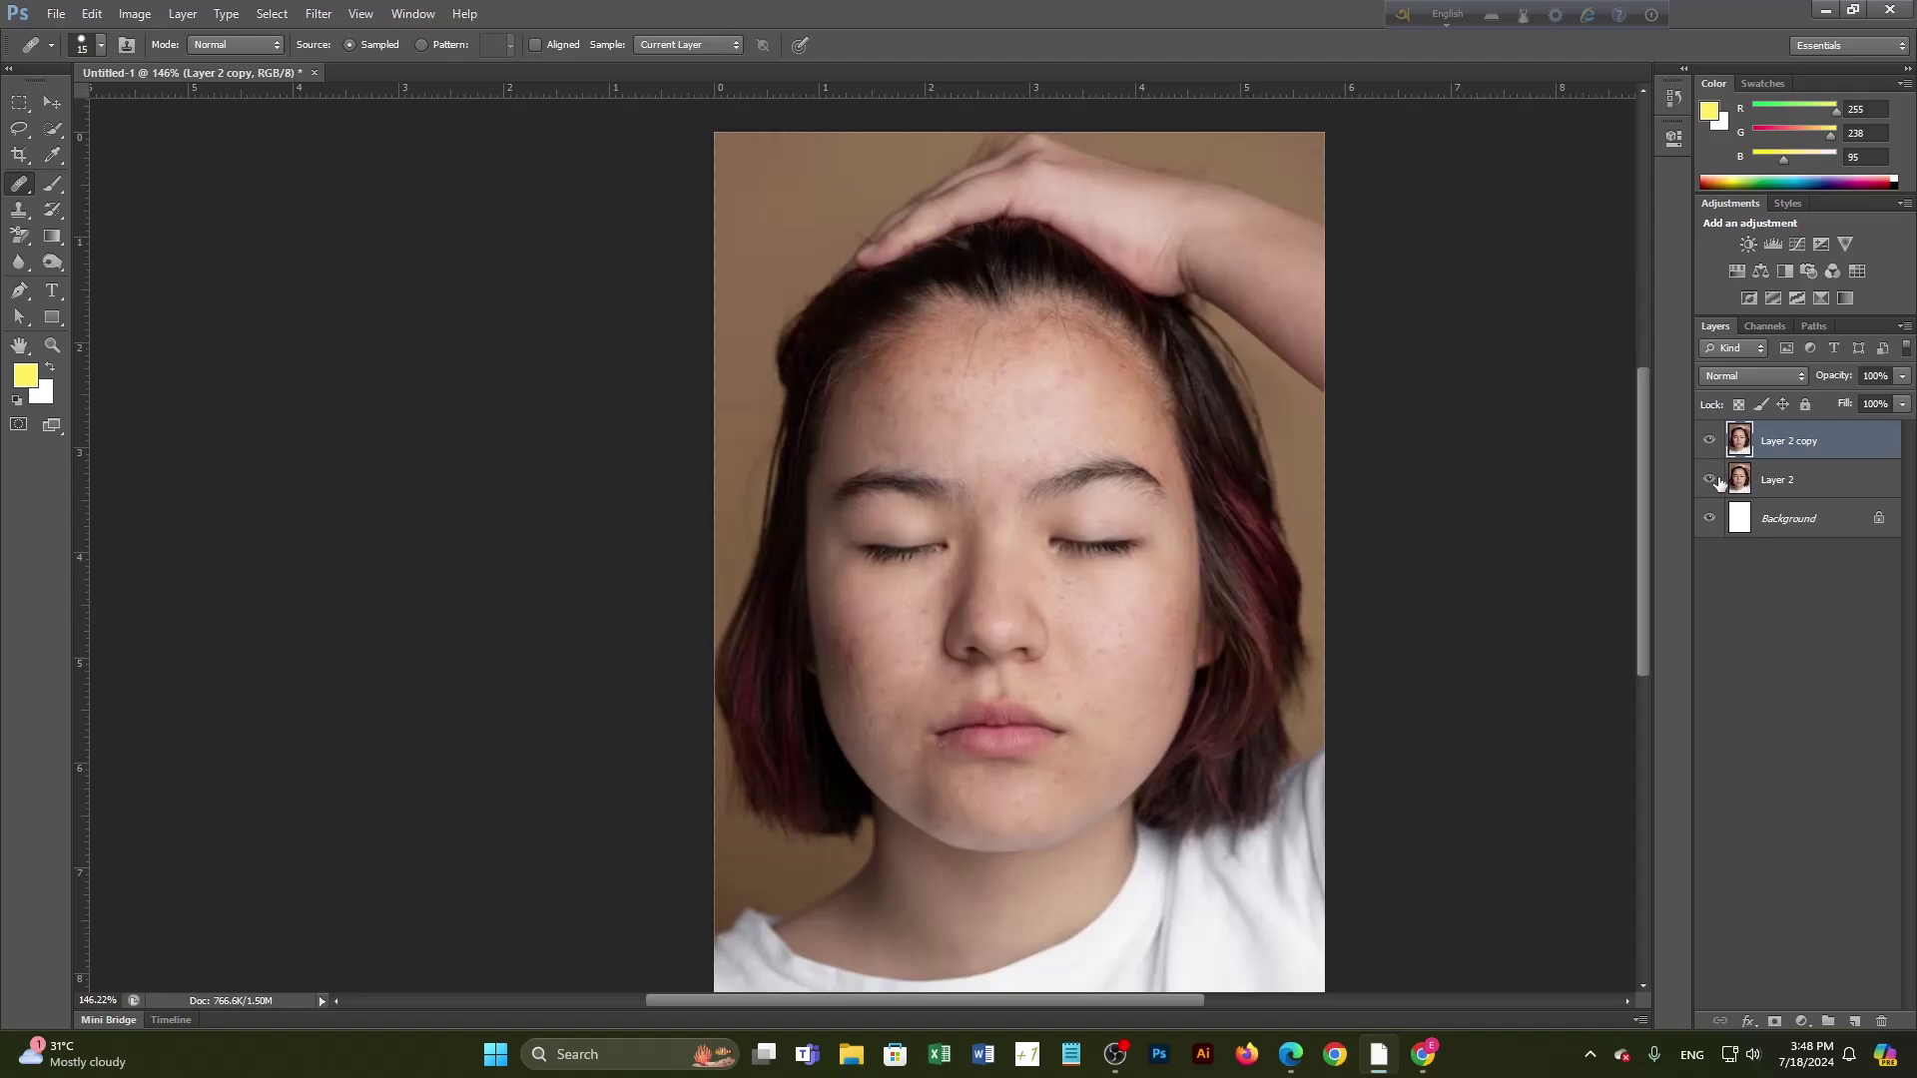
{"action": "left_click", "coordinate": [1710, 442]}
{"action": "left_click", "coordinate": [1710, 443]}
{"action": "left_click", "coordinate": [1710, 442]}
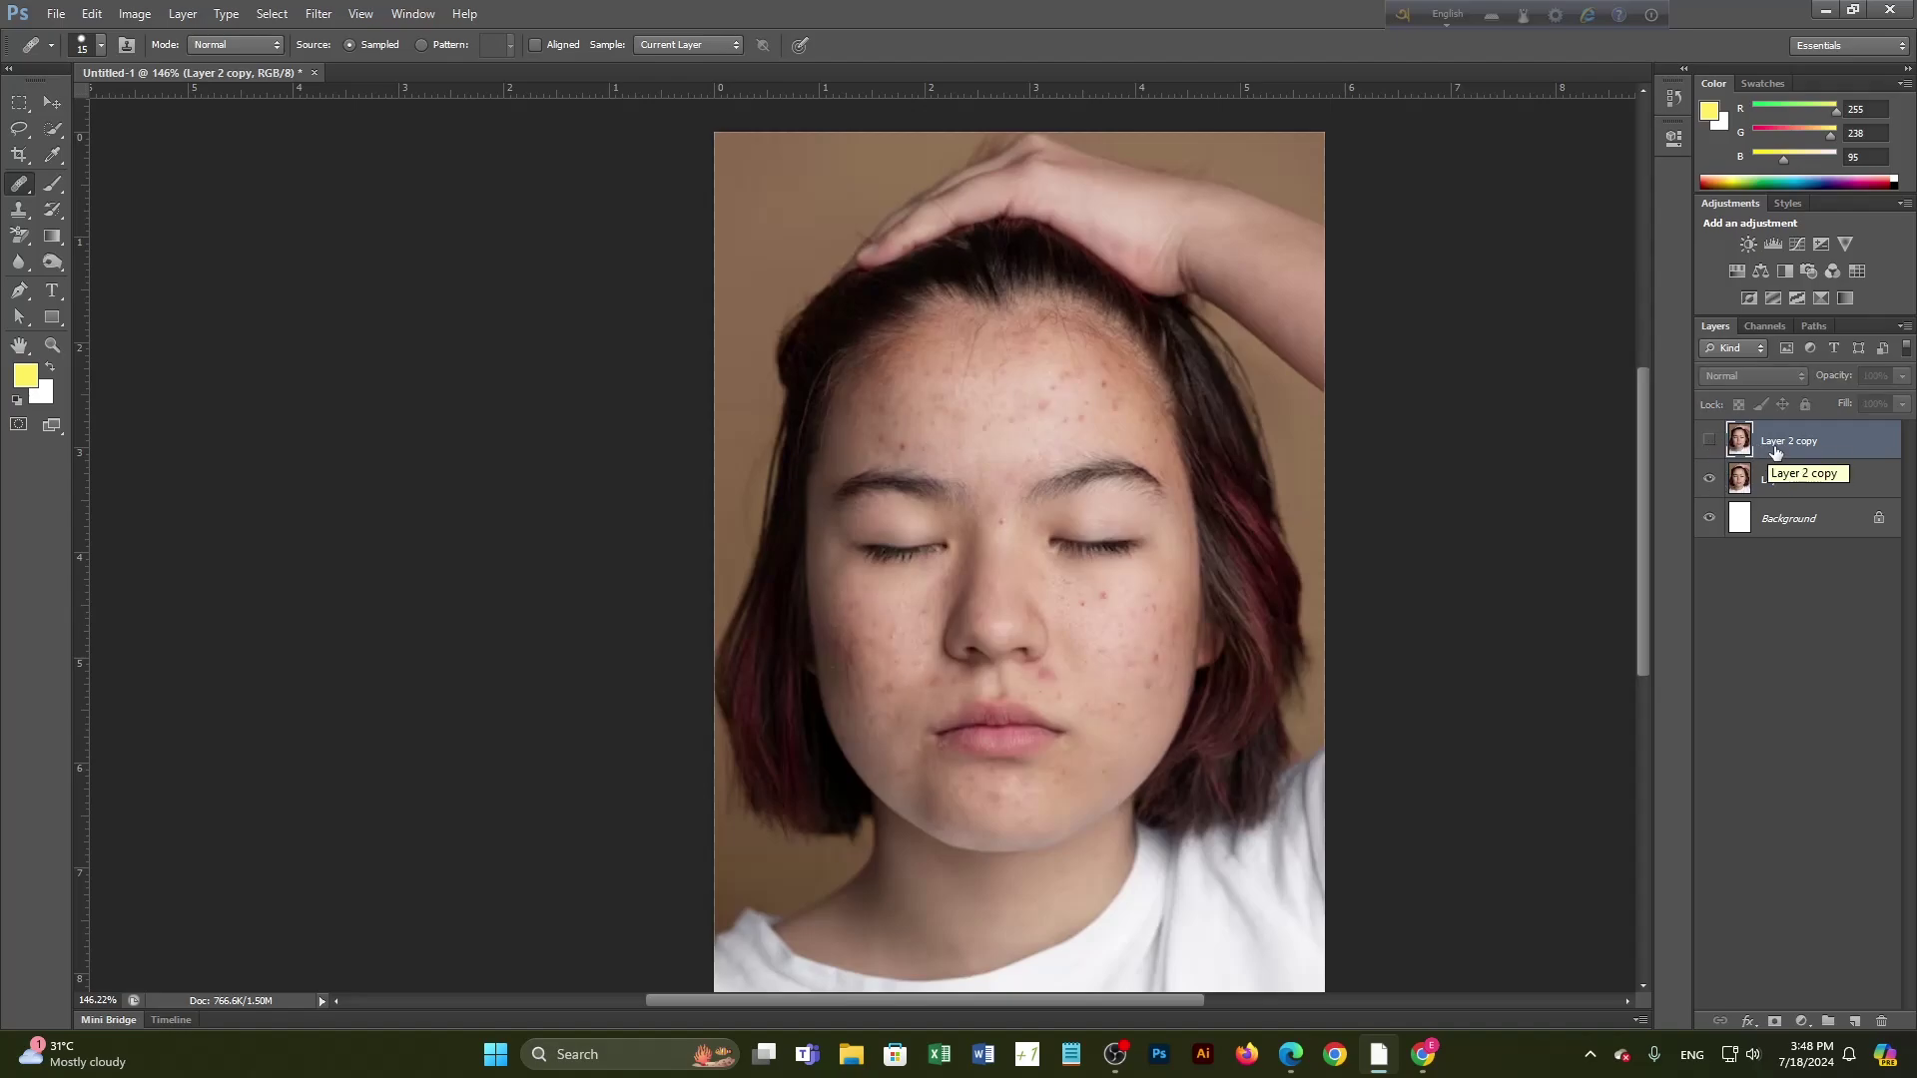
Step: Delete the retouched Layer 2 copy and make a fresh duplicate of Layer 2
{"action": "right_click", "coordinate": [17, 193]}
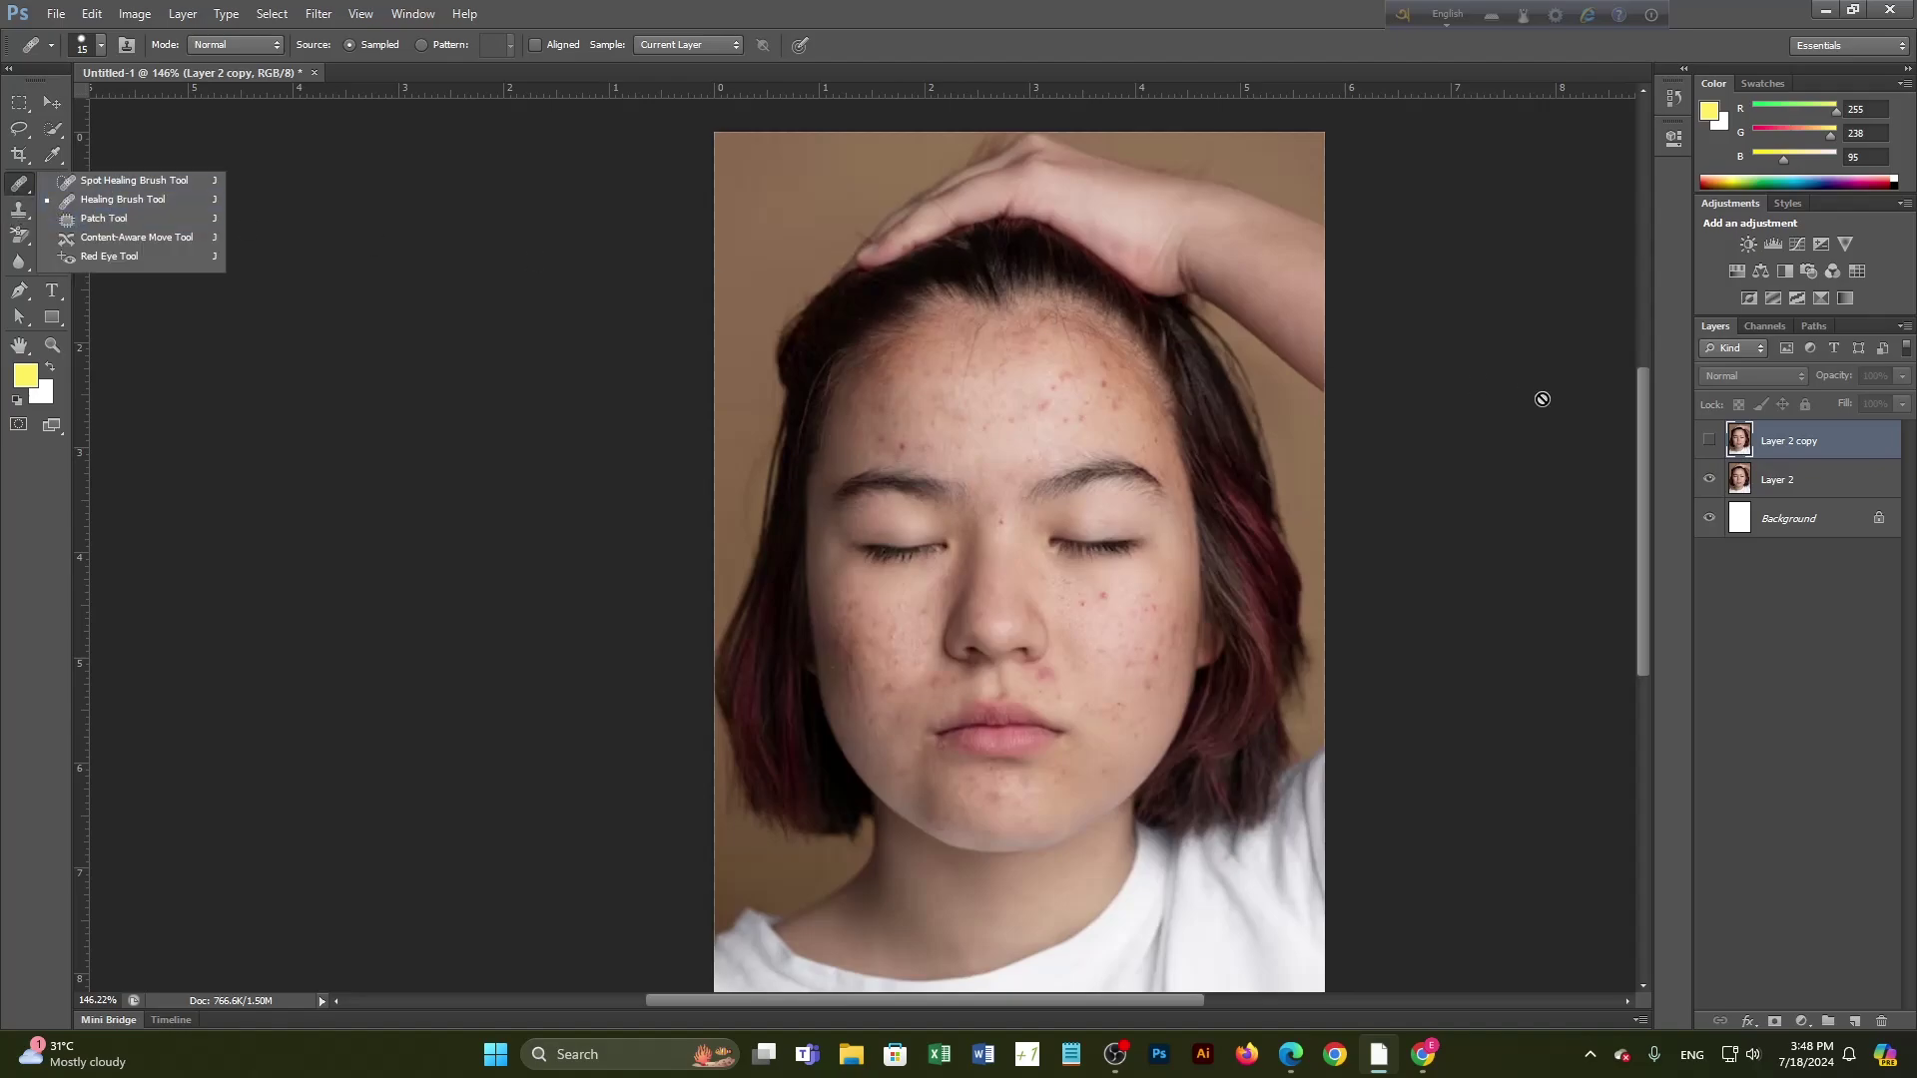
{"action": "left_click", "coordinate": [1778, 451]}
{"action": "key", "text": "Delete"}
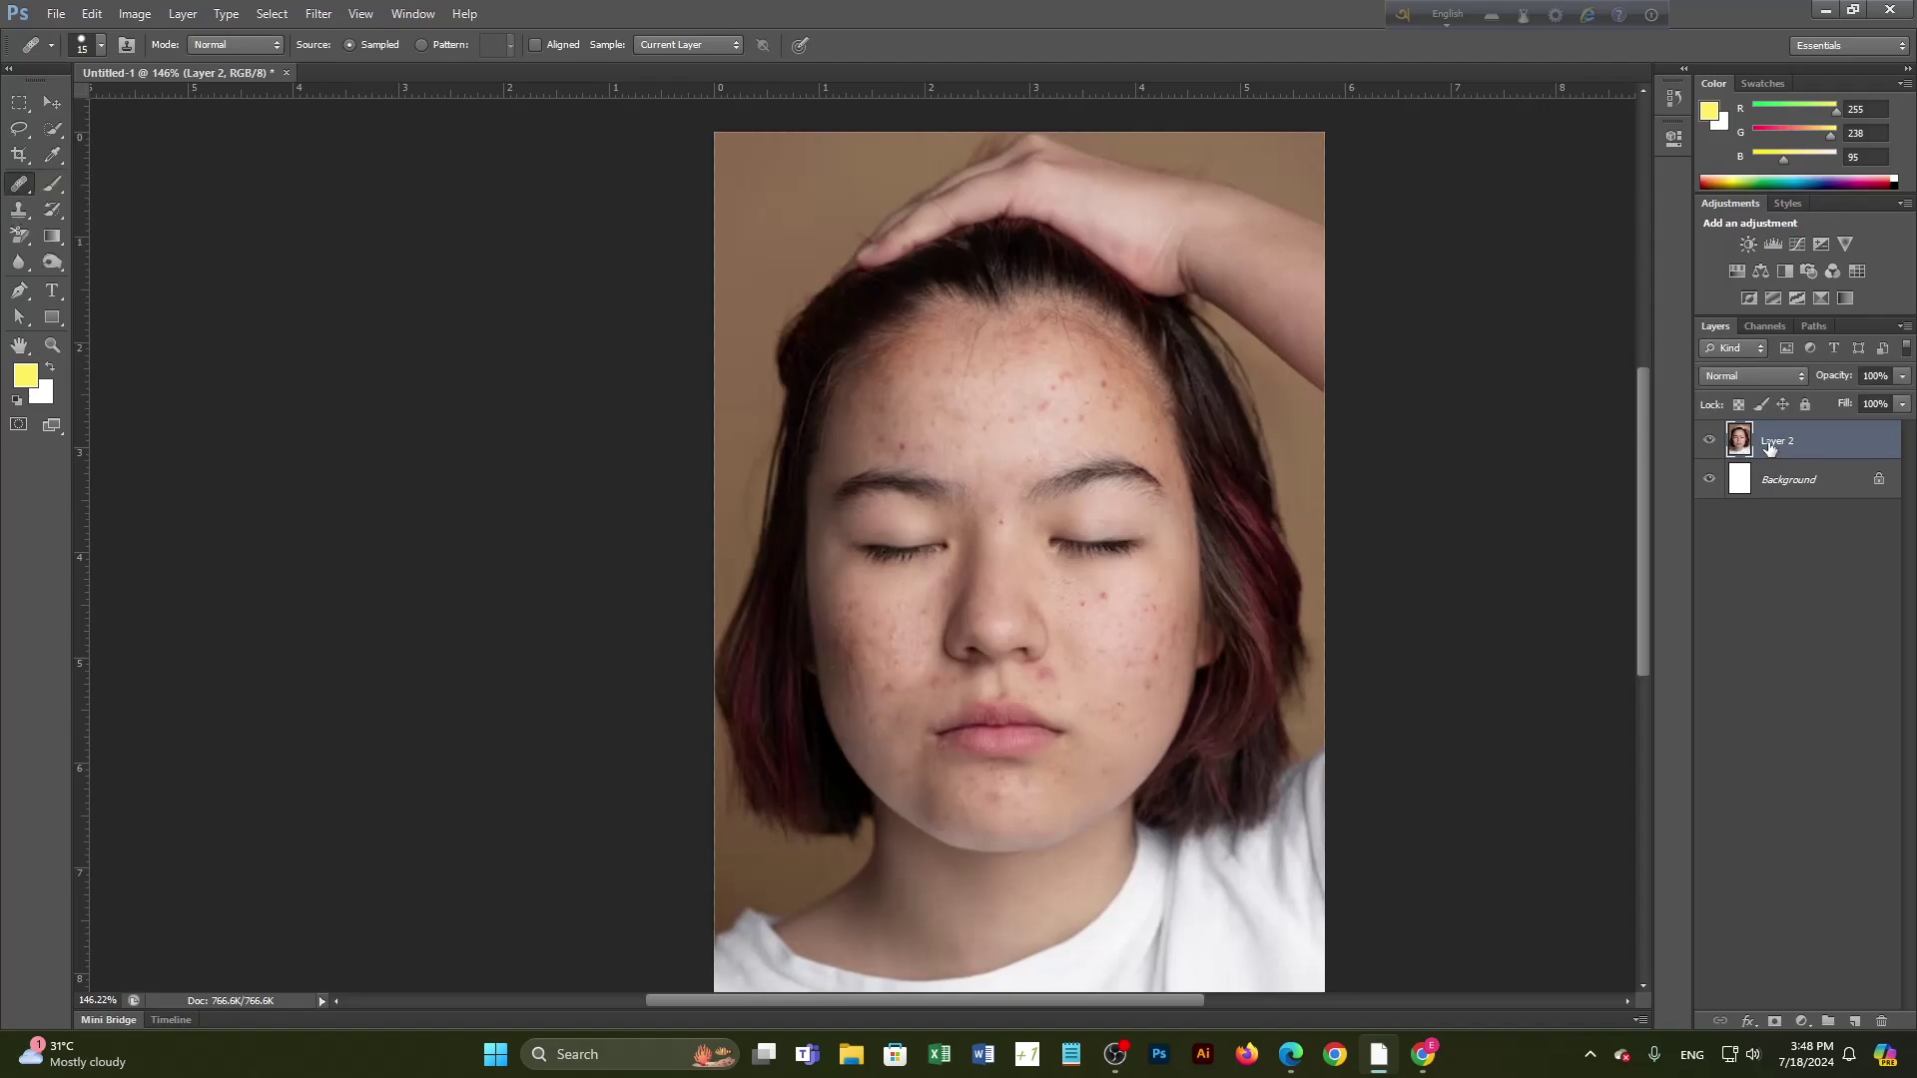
{"action": "key", "text": "ctrl+j"}
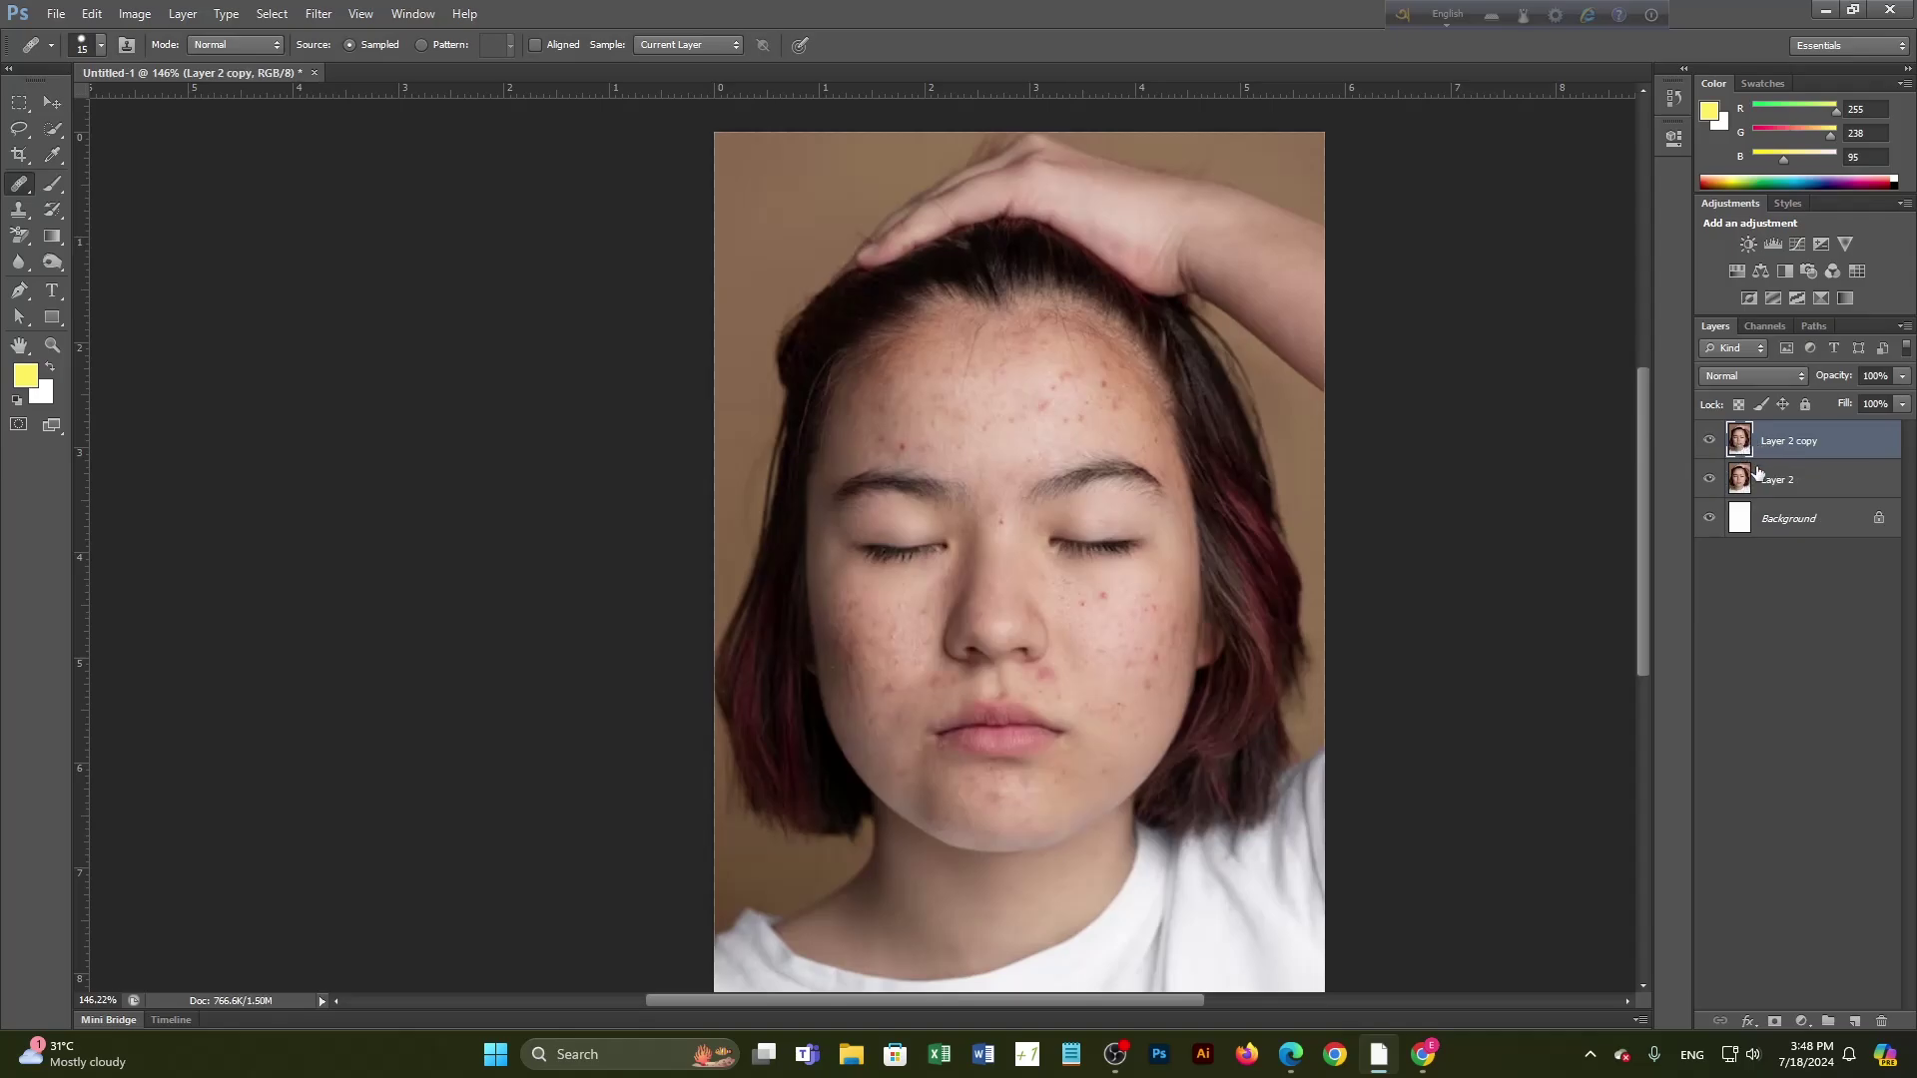
Step: Rename Layer 2 as Main Layer and make Layer 2 copy the active layer
{"action": "double_click", "coordinate": [1789, 488]}
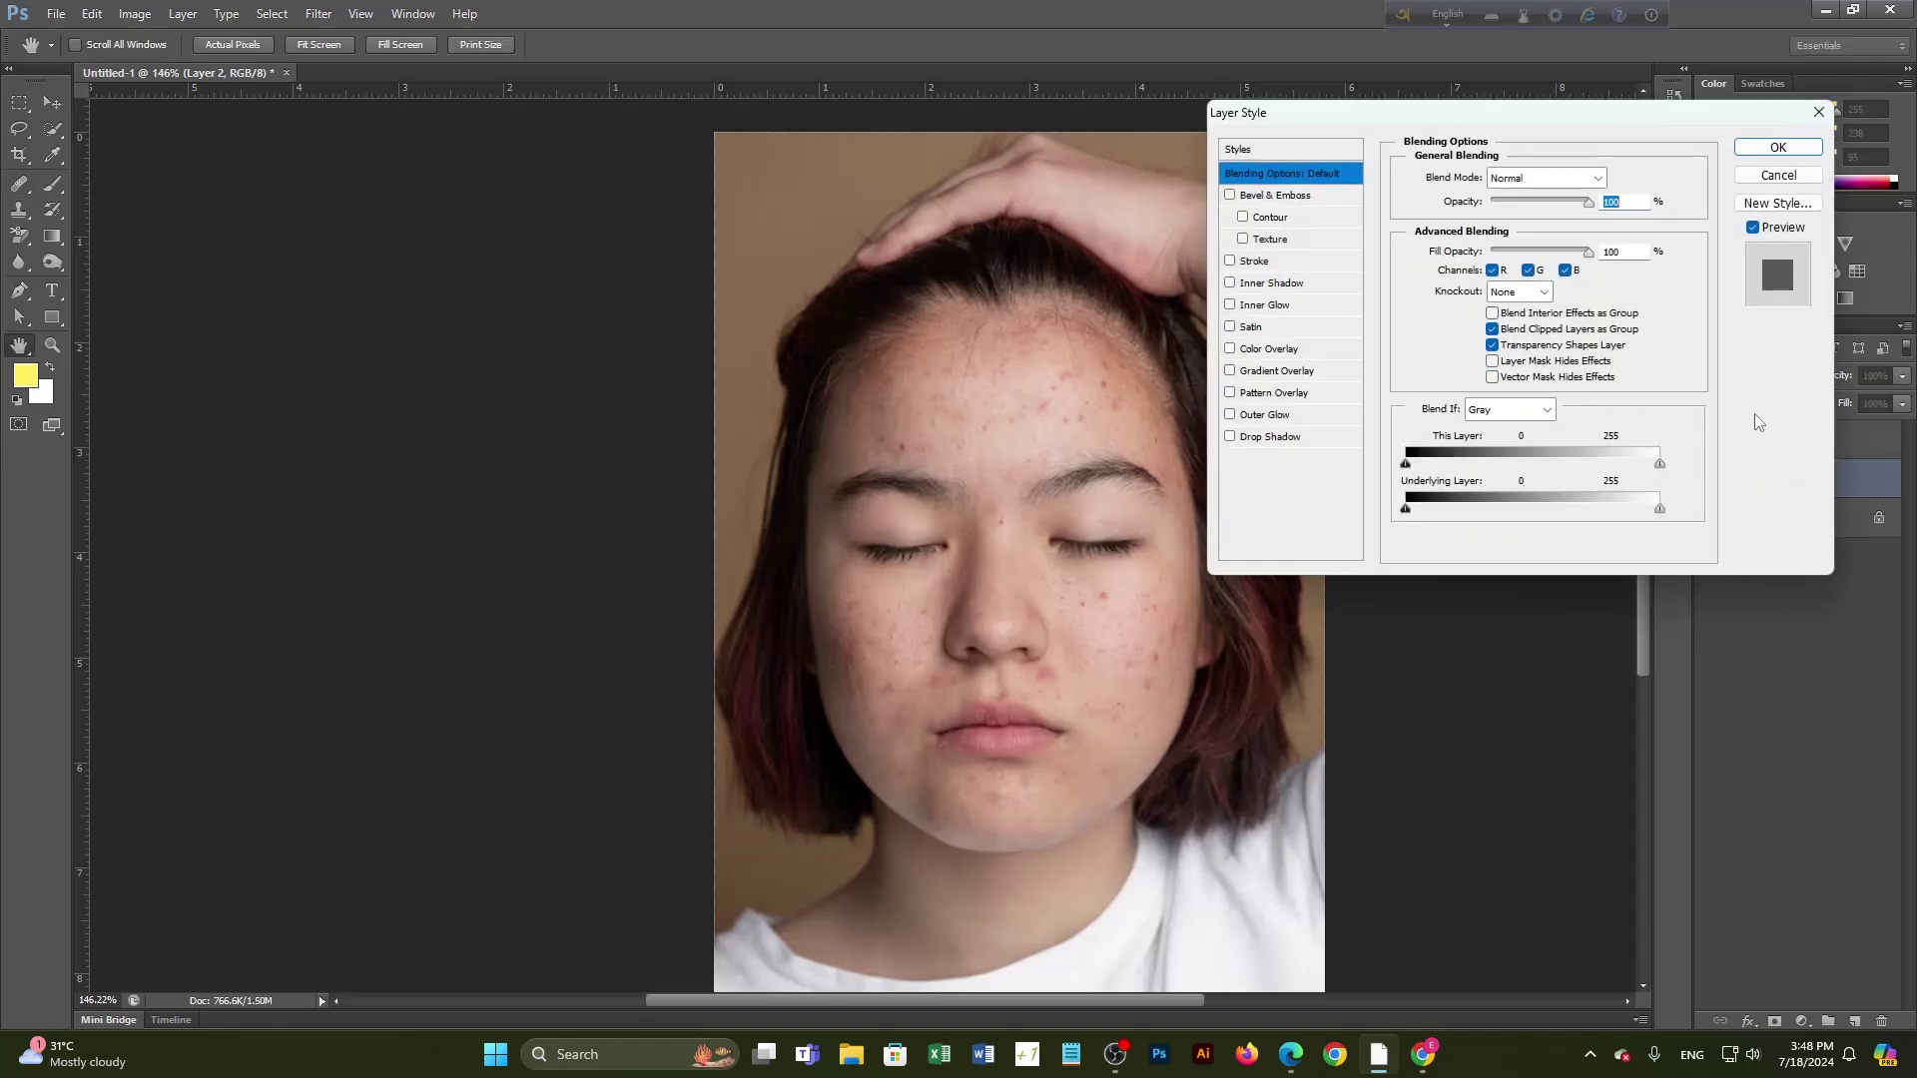
{"action": "left_click", "coordinate": [1779, 147]}
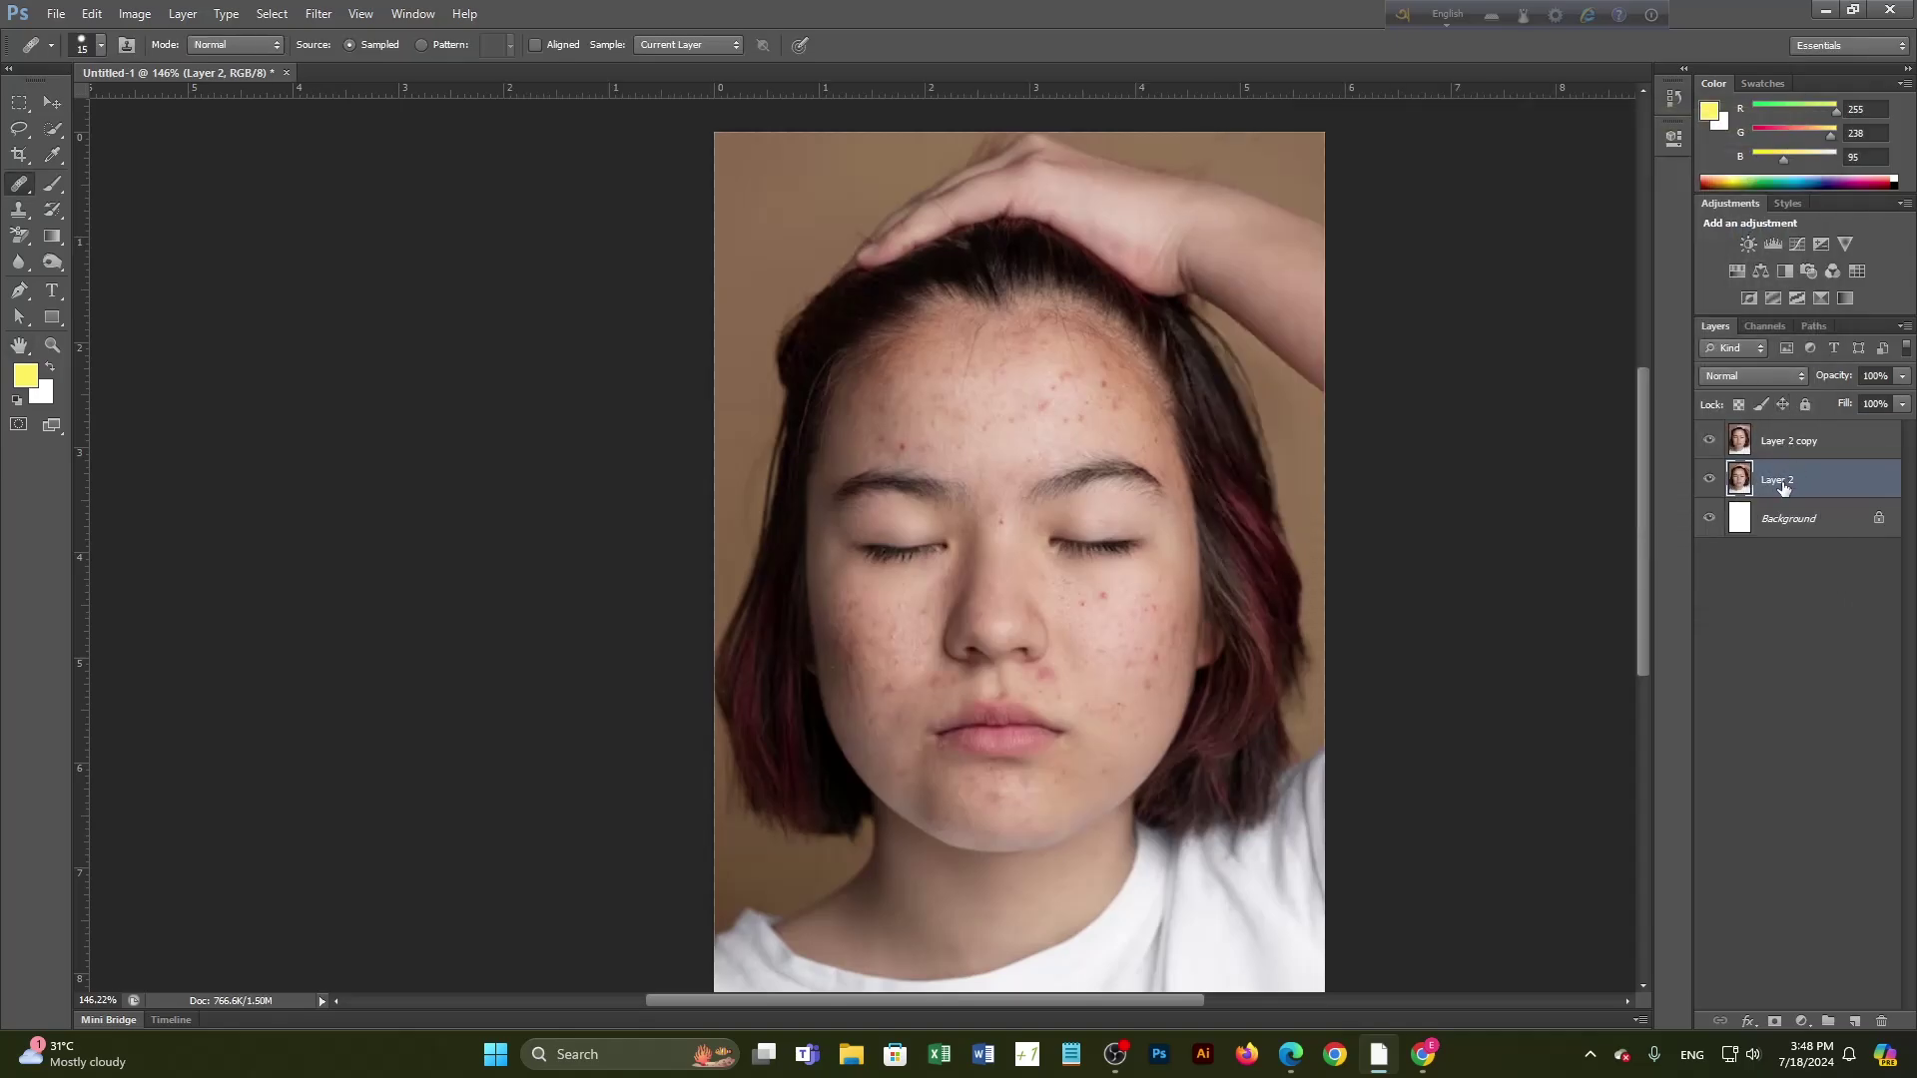
{"action": "double_click", "coordinate": [1783, 483]}
{"action": "type", "text": "MAin"}
{"action": "key", "text": "BackSpace"}
{"action": "type", "text": "ain"}
{"action": "left_click", "coordinate": [1775, 651]}
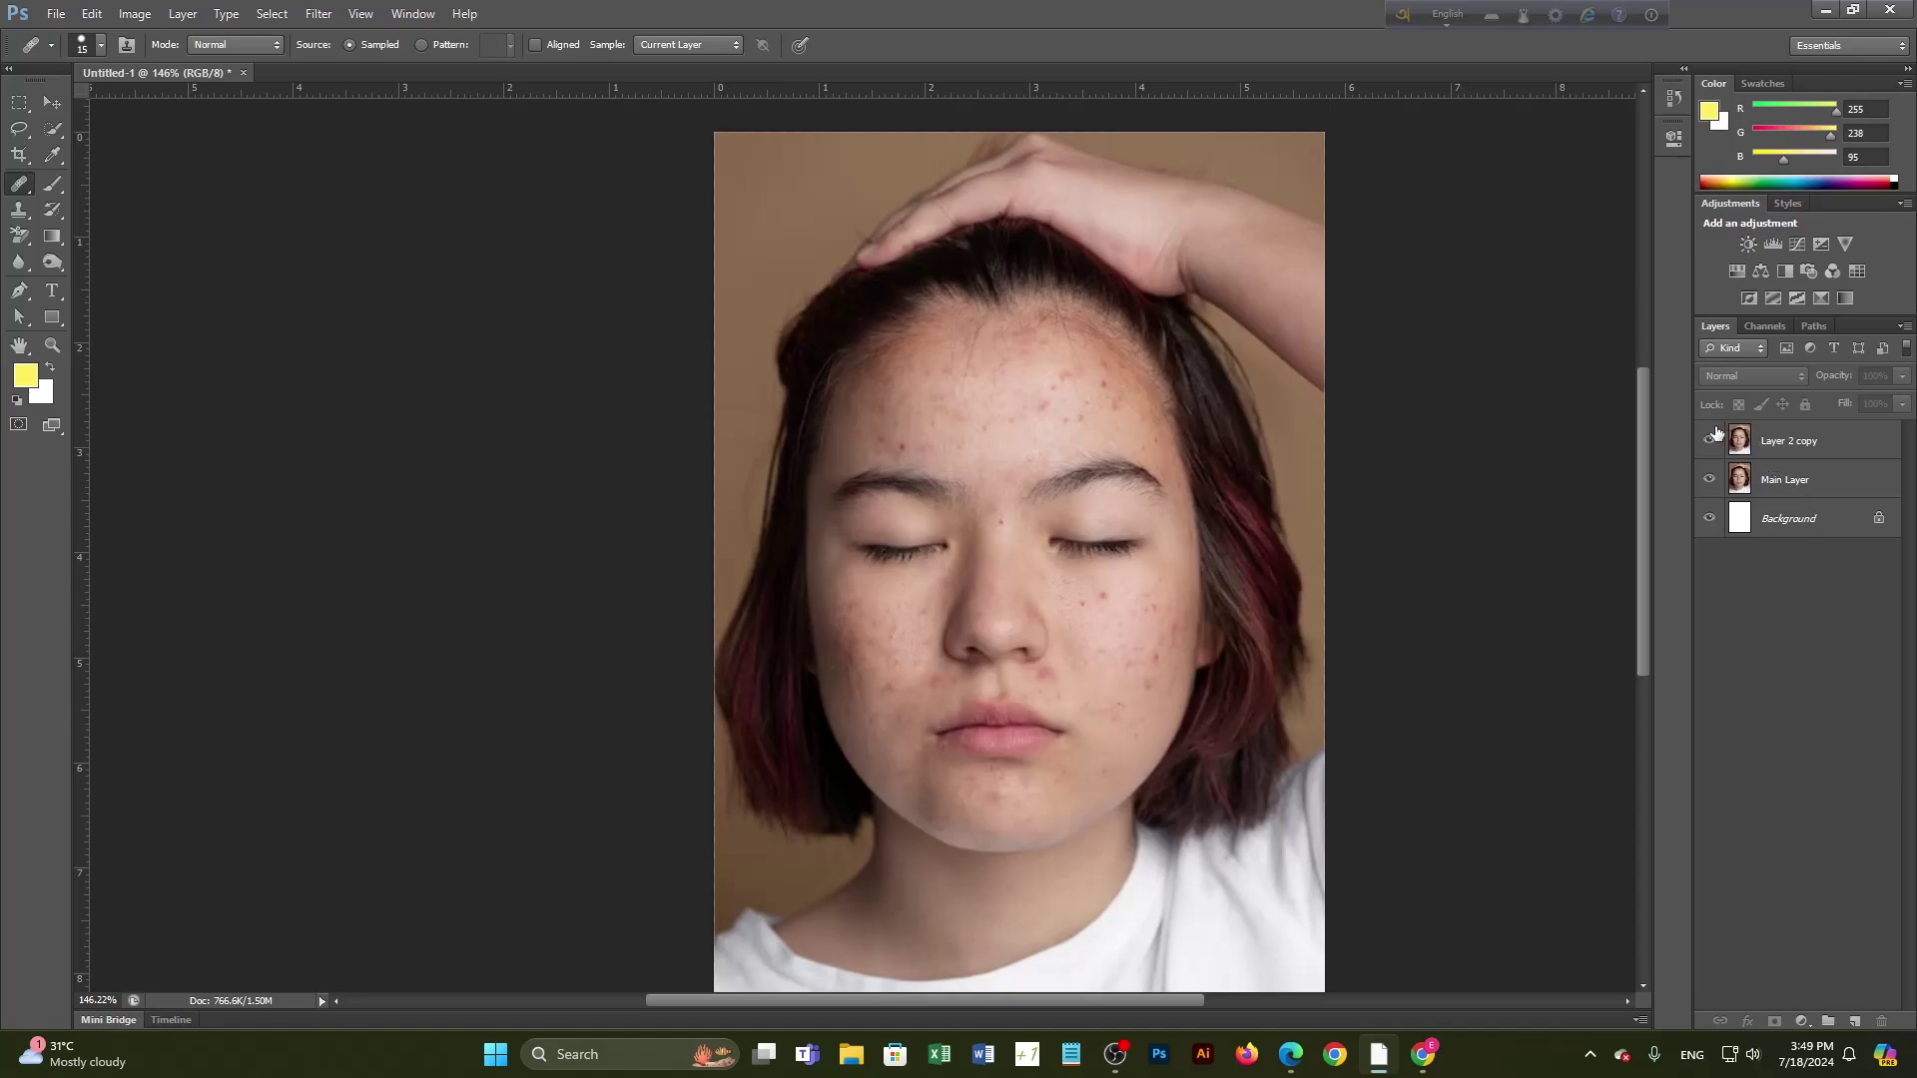
{"action": "left_click", "coordinate": [1774, 443]}
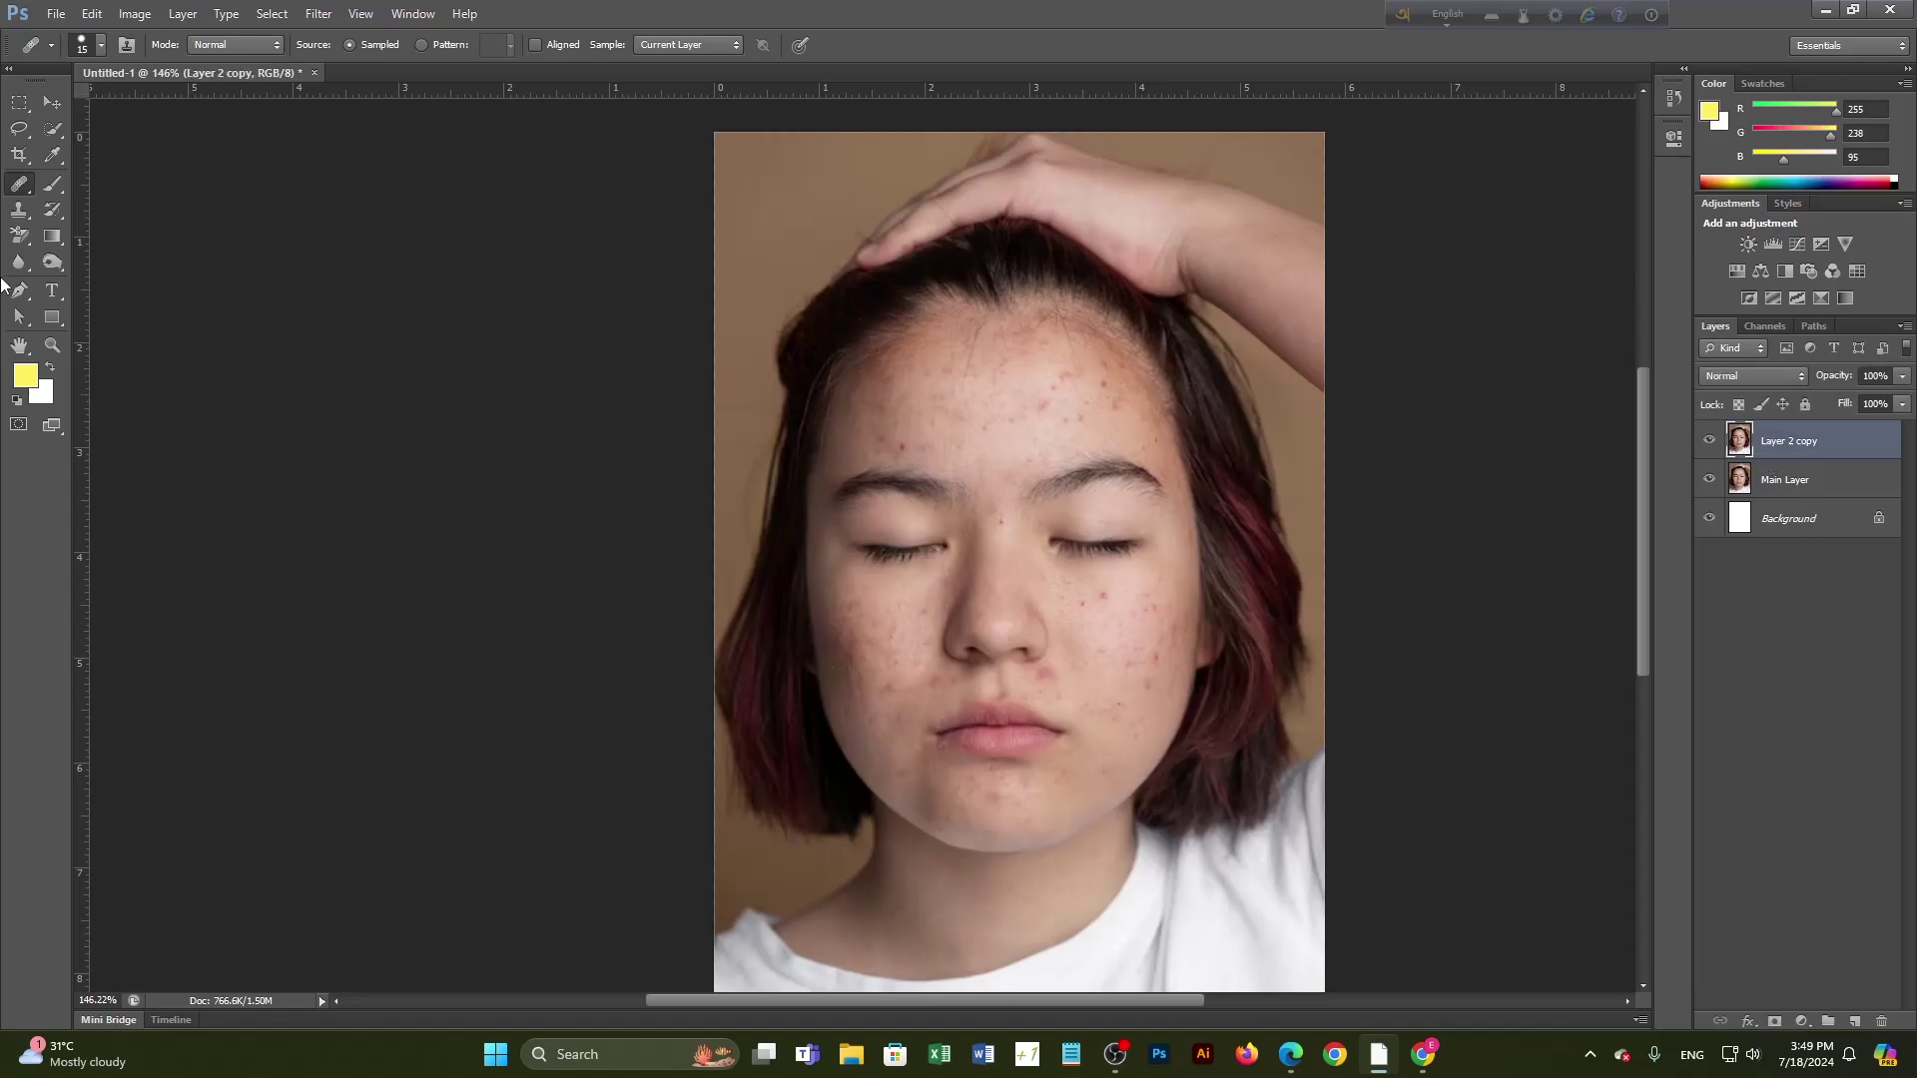
Step: With the Patch Tool, replace the red blemishes above the brow on the image's left side with nearby clean skin
{"action": "right_click", "coordinate": [24, 200]}
{"action": "left_click", "coordinate": [82, 220]}
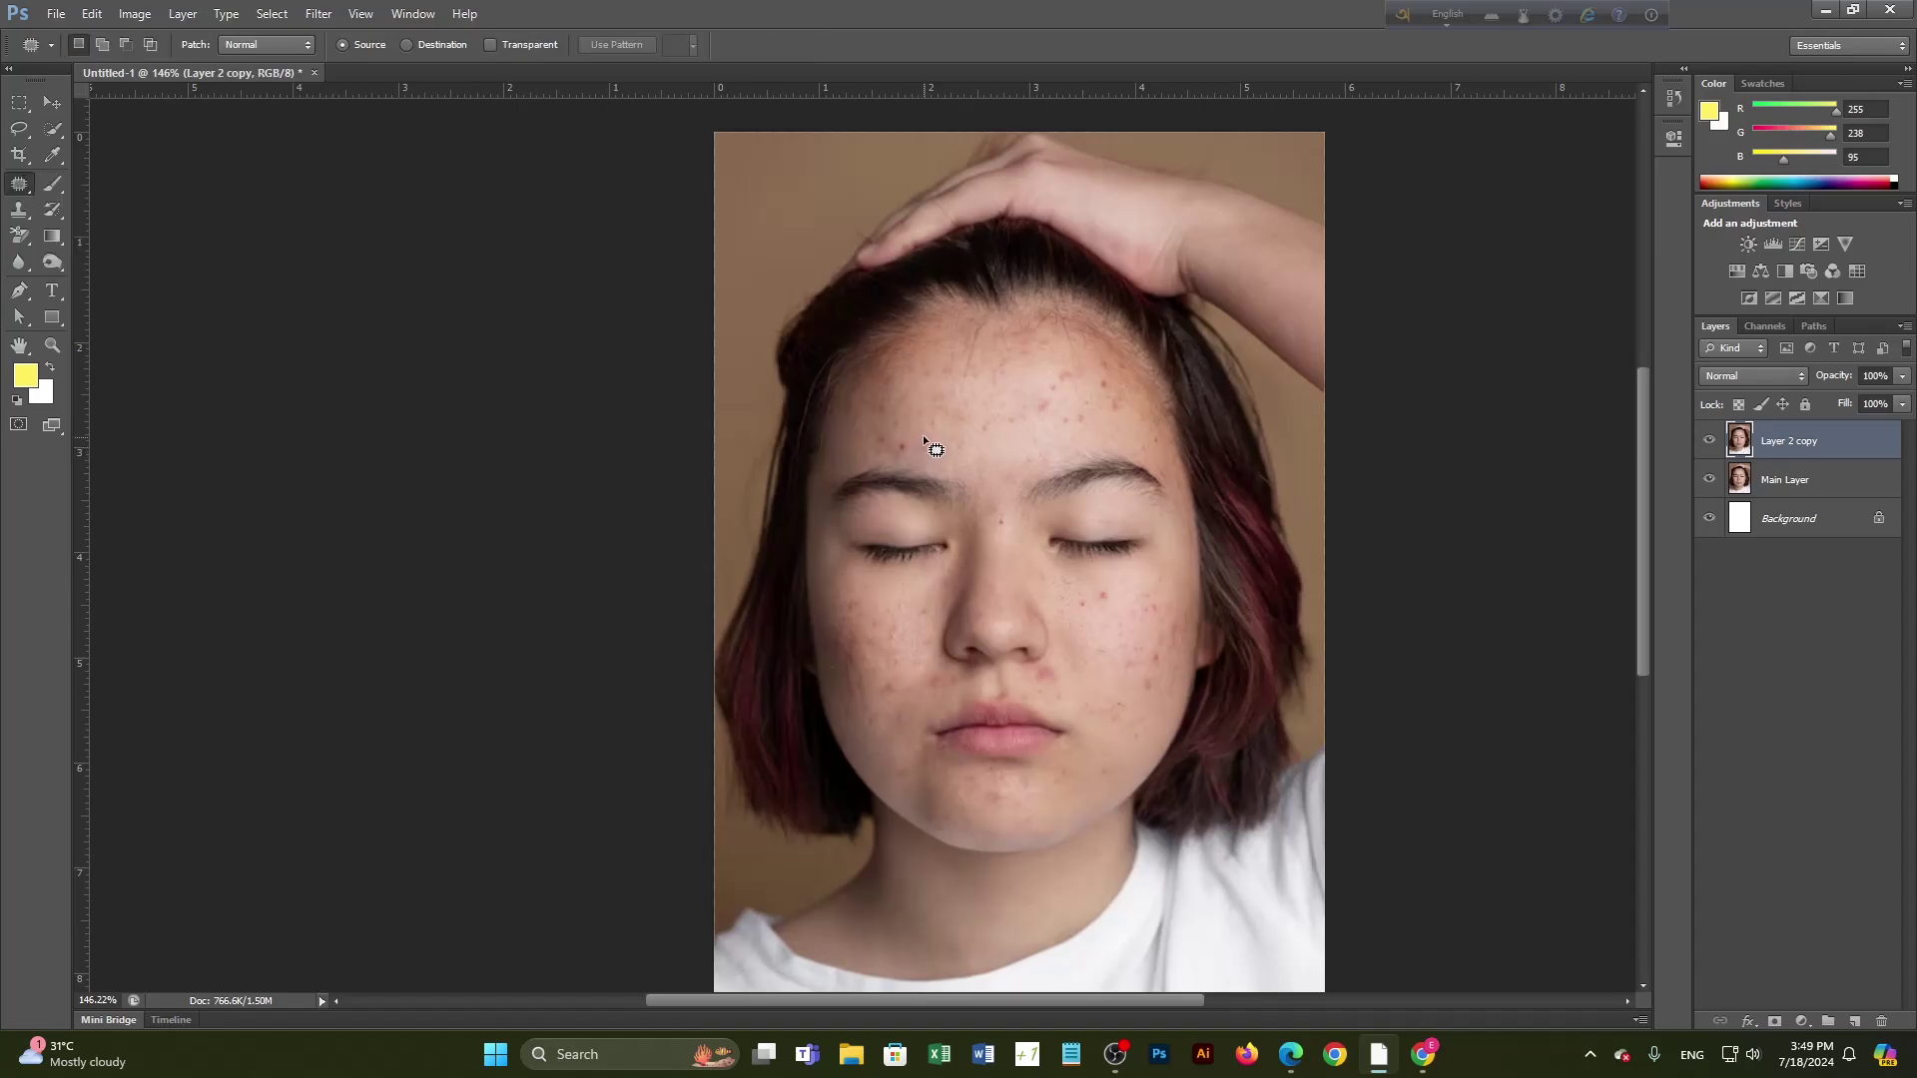
{"action": "scroll", "coordinate": [919, 439], "scroll_direction": "up", "scroll_amount": 5}
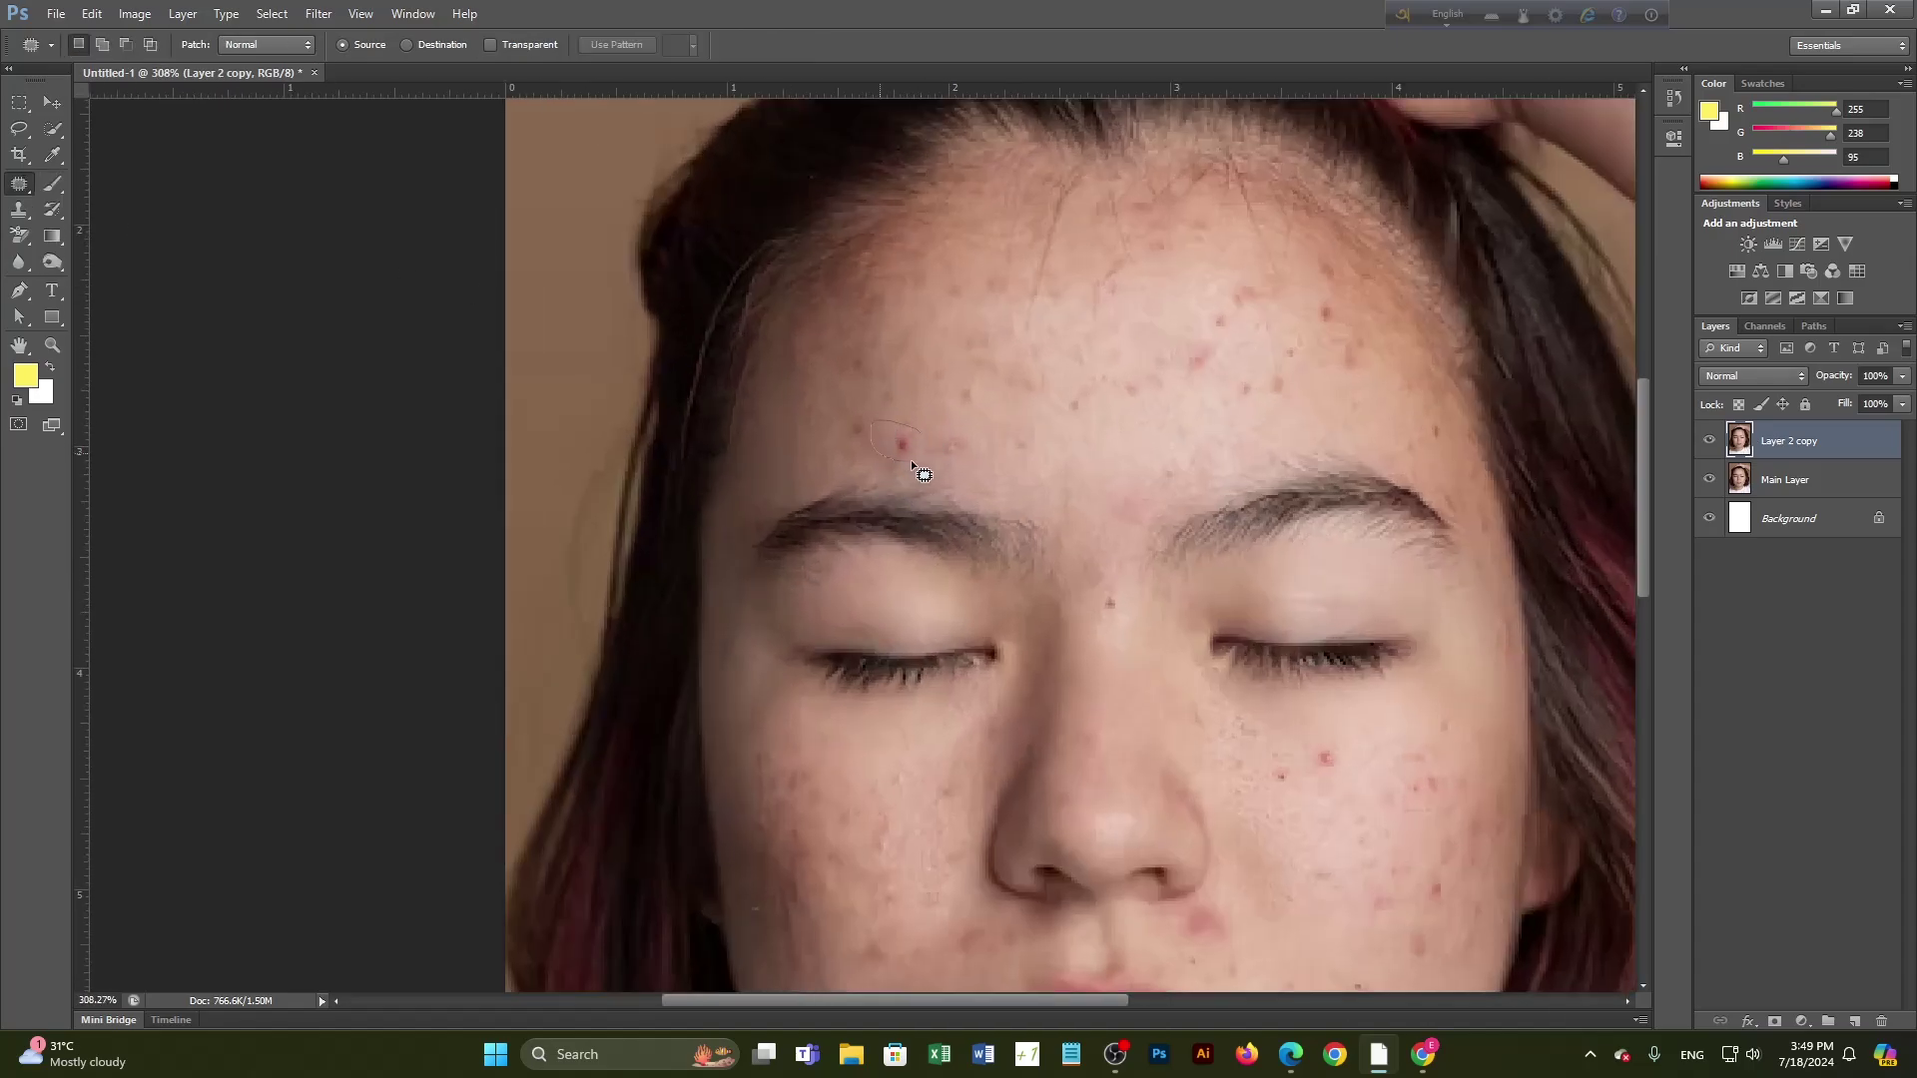
{"action": "left_click_drag", "start_coordinate": [915, 437], "coordinate": [1070, 430]}
{"action": "left_click", "coordinate": [196, 289]}
{"action": "left_click_drag", "start_coordinate": [929, 439], "coordinate": [927, 451]}
{"action": "left_click", "coordinate": [934, 463]}
{"action": "left_click_drag", "start_coordinate": [944, 436], "coordinate": [974, 456]}
Step: Patch the blemishes across the middle of the forehead and above the other brow with clean skin, and clear the selection
{"action": "left_click_drag", "start_coordinate": [1041, 395], "coordinate": [1068, 380]}
{"action": "mouse_move", "coordinate": [961, 445]}
{"action": "left_mouse_down"}
{"action": "mouse_move", "coordinate": [1116, 429]}
{"action": "mouse_move", "coordinate": [1079, 402]}
{"action": "mouse_move", "coordinate": [1079, 419]}
{"action": "left_mouse_up"}
{"action": "mouse_move", "coordinate": [1210, 337]}
{"action": "left_mouse_down"}
{"action": "mouse_move", "coordinate": [1058, 432]}
{"action": "mouse_move", "coordinate": [1162, 398]}
{"action": "mouse_move", "coordinate": [1152, 376]}
{"action": "mouse_move", "coordinate": [1111, 394]}
{"action": "left_mouse_up"}
{"action": "mouse_move", "coordinate": [1298, 387]}
{"action": "left_mouse_down"}
{"action": "mouse_move", "coordinate": [1190, 377]}
{"action": "mouse_move", "coordinate": [1300, 390]}
{"action": "mouse_move", "coordinate": [1120, 405]}
{"action": "mouse_move", "coordinate": [1144, 431]}
{"action": "left_mouse_up"}
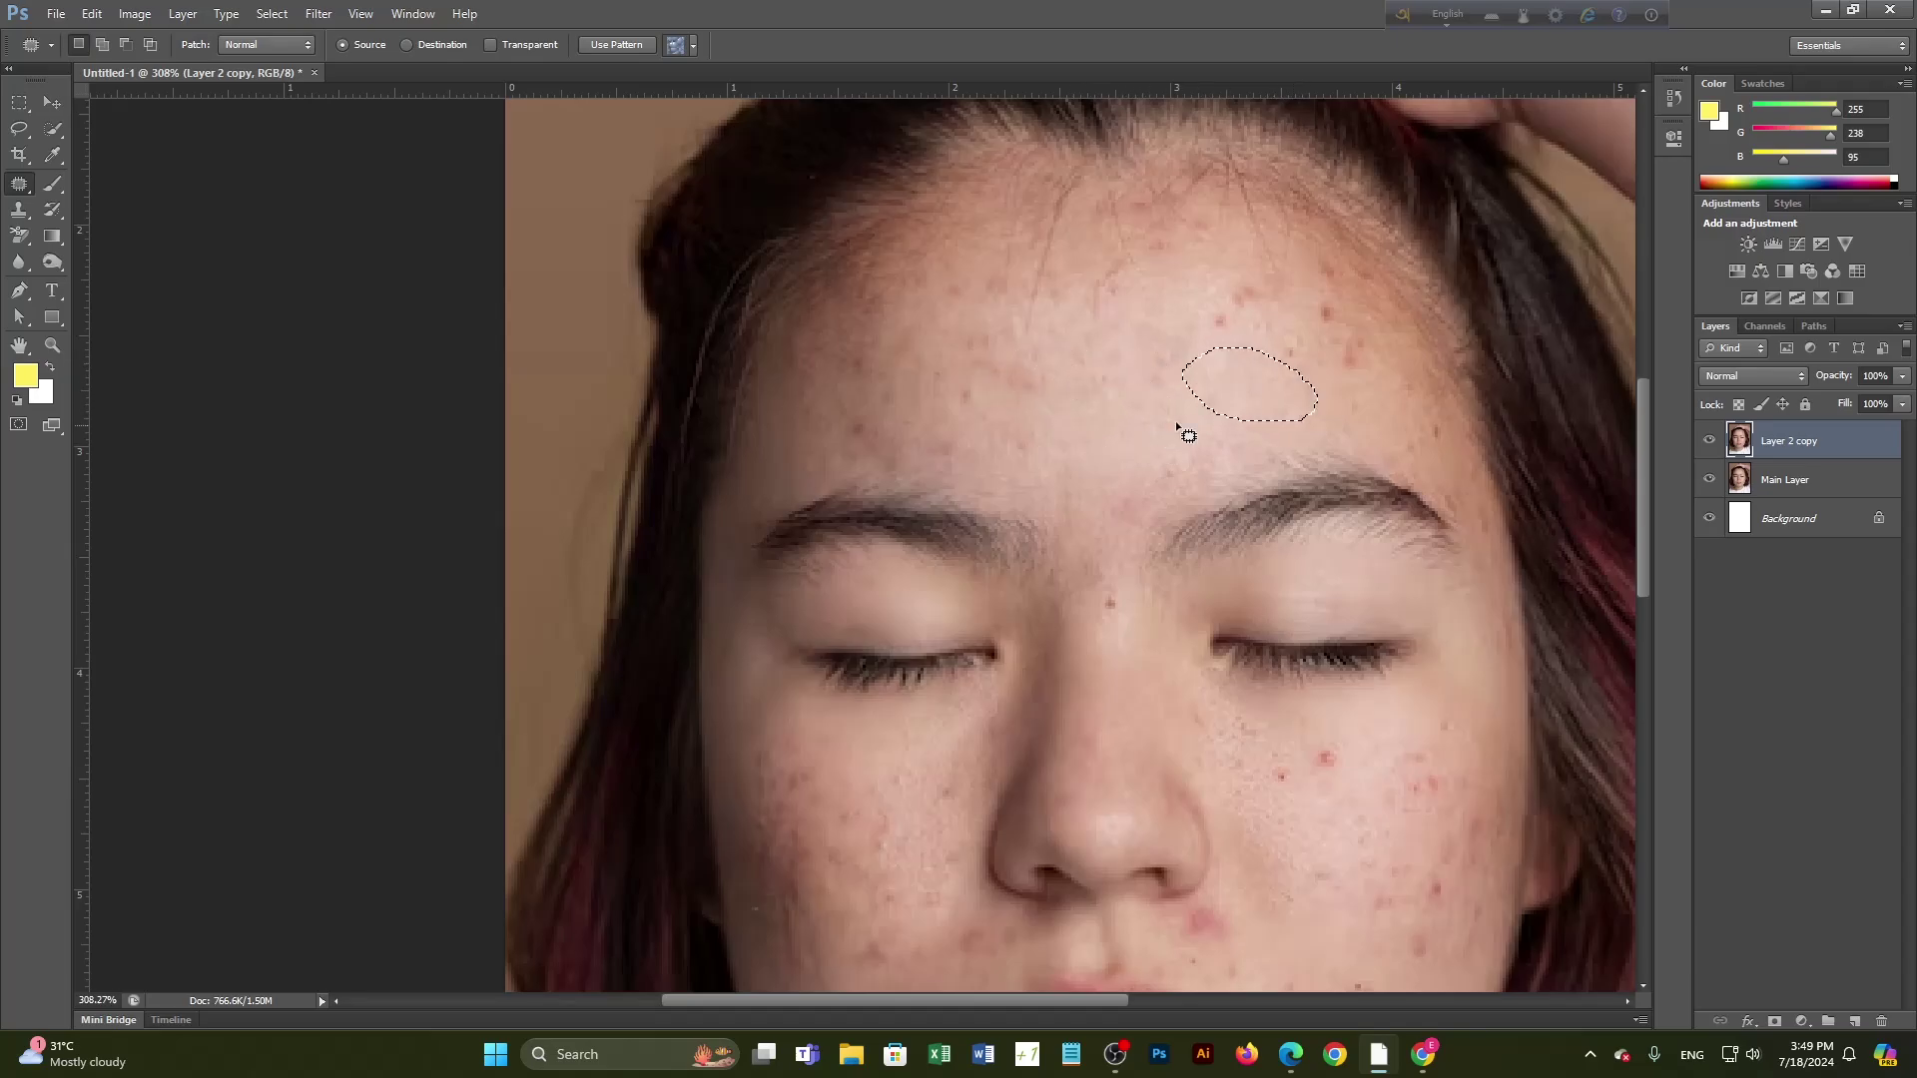
{"action": "mouse_move", "coordinate": [1230, 300]}
{"action": "left_mouse_down"}
{"action": "mouse_move", "coordinate": [1242, 314]}
{"action": "mouse_move", "coordinate": [1156, 376]}
{"action": "mouse_move", "coordinate": [1128, 429]}
{"action": "left_mouse_up"}
{"action": "key", "text": "ctrl+d"}
Step: Compare the patched forehead with the original by repeatedly hiding and showing Layer 2 copy
{"action": "scroll", "coordinate": [1356, 475], "scroll_direction": "down", "scroll_amount": 1}
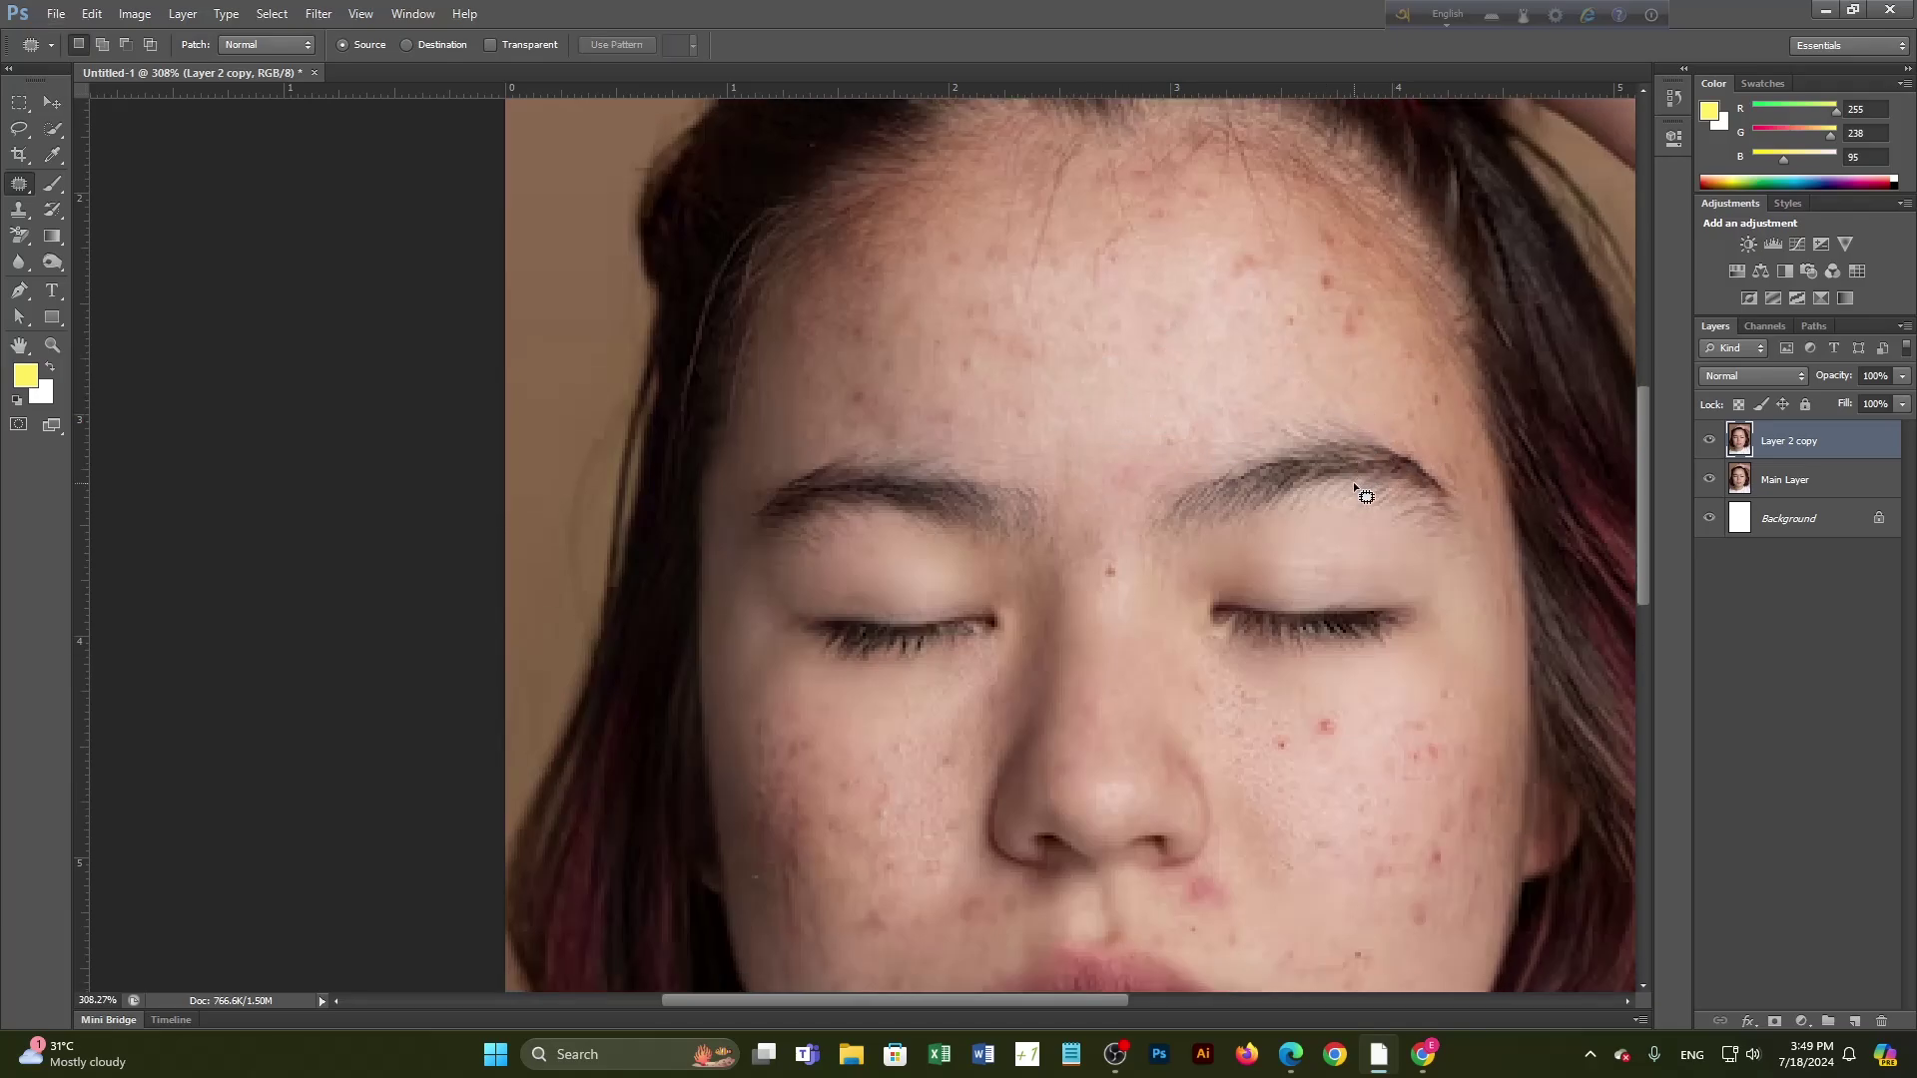
{"action": "scroll", "coordinate": [1352, 481], "scroll_direction": "down", "scroll_amount": 2}
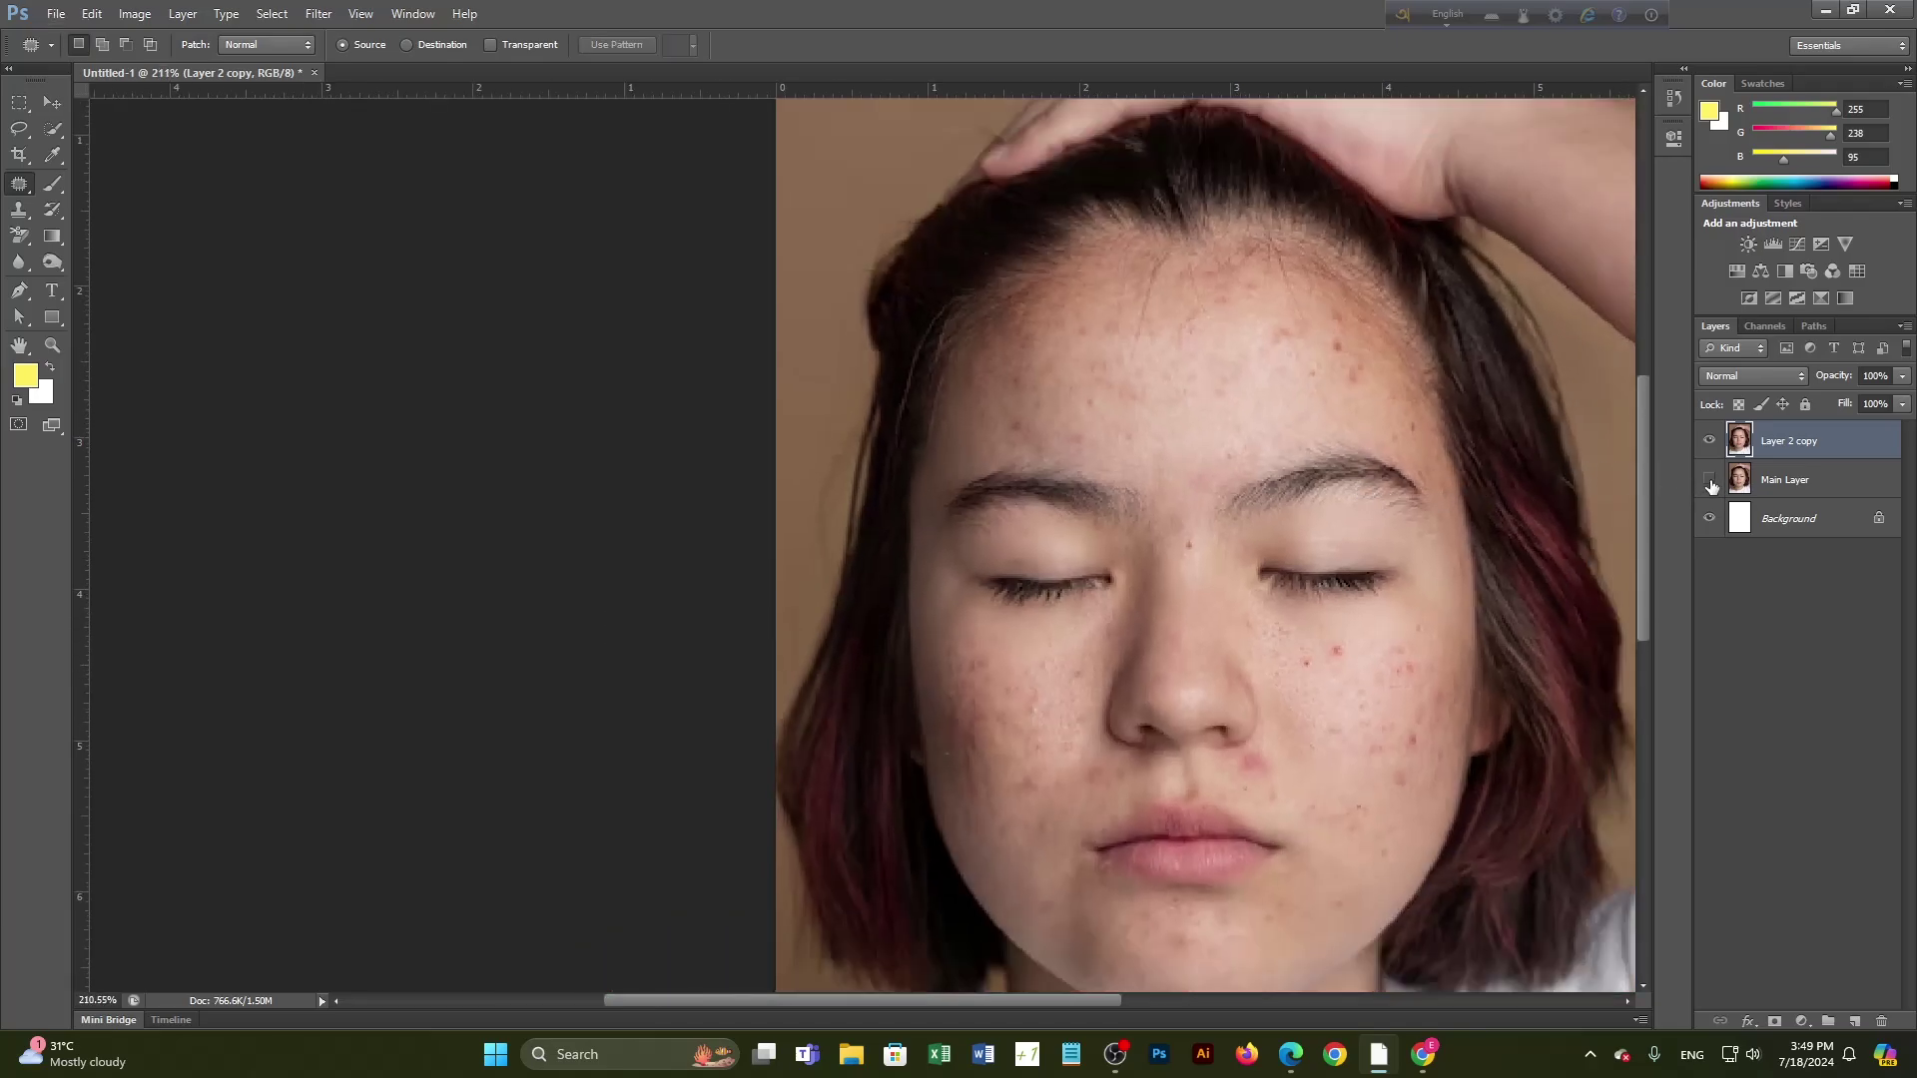
{"action": "left_click", "coordinate": [1709, 441]}
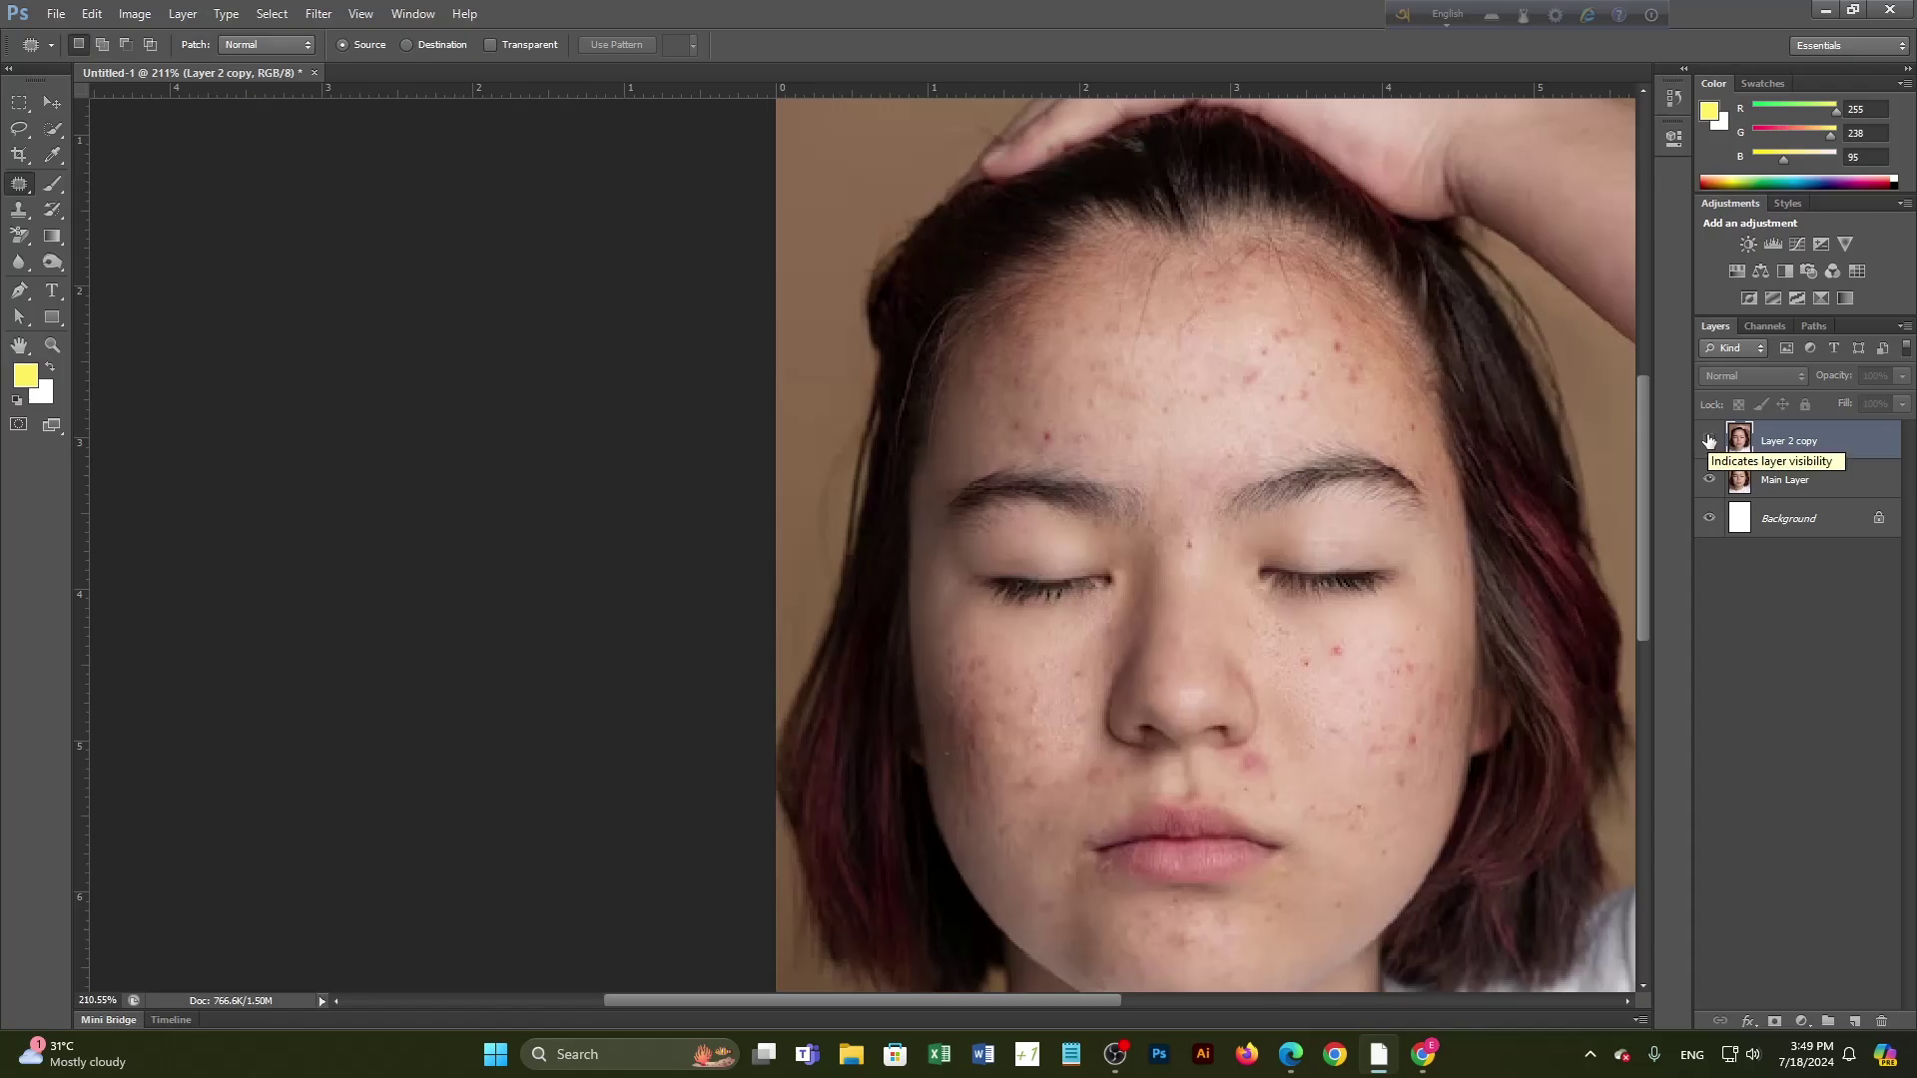
{"action": "left_click", "coordinate": [1709, 442]}
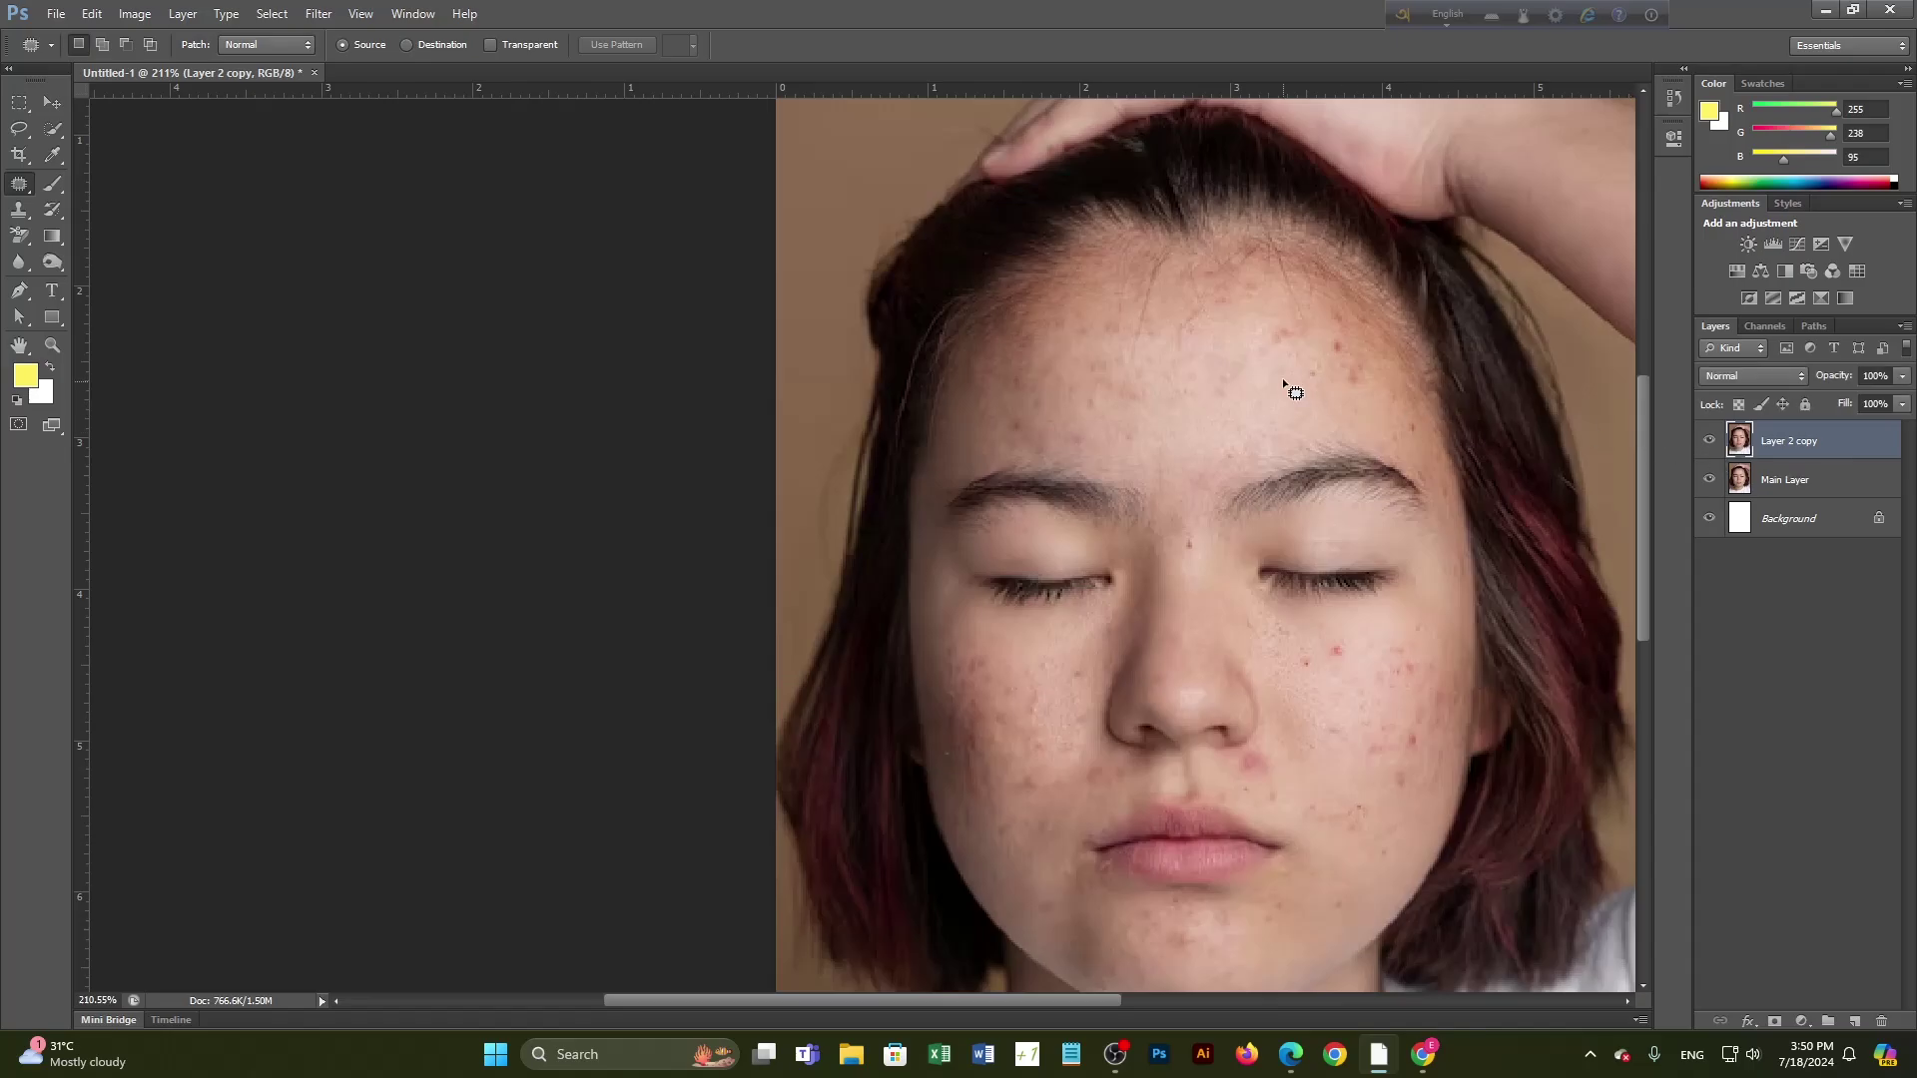
{"action": "scroll", "coordinate": [1296, 392], "scroll_direction": "up", "scroll_amount": 3}
{"action": "left_click_drag", "start_coordinate": [1315, 399], "coordinate": [1201, 403]}
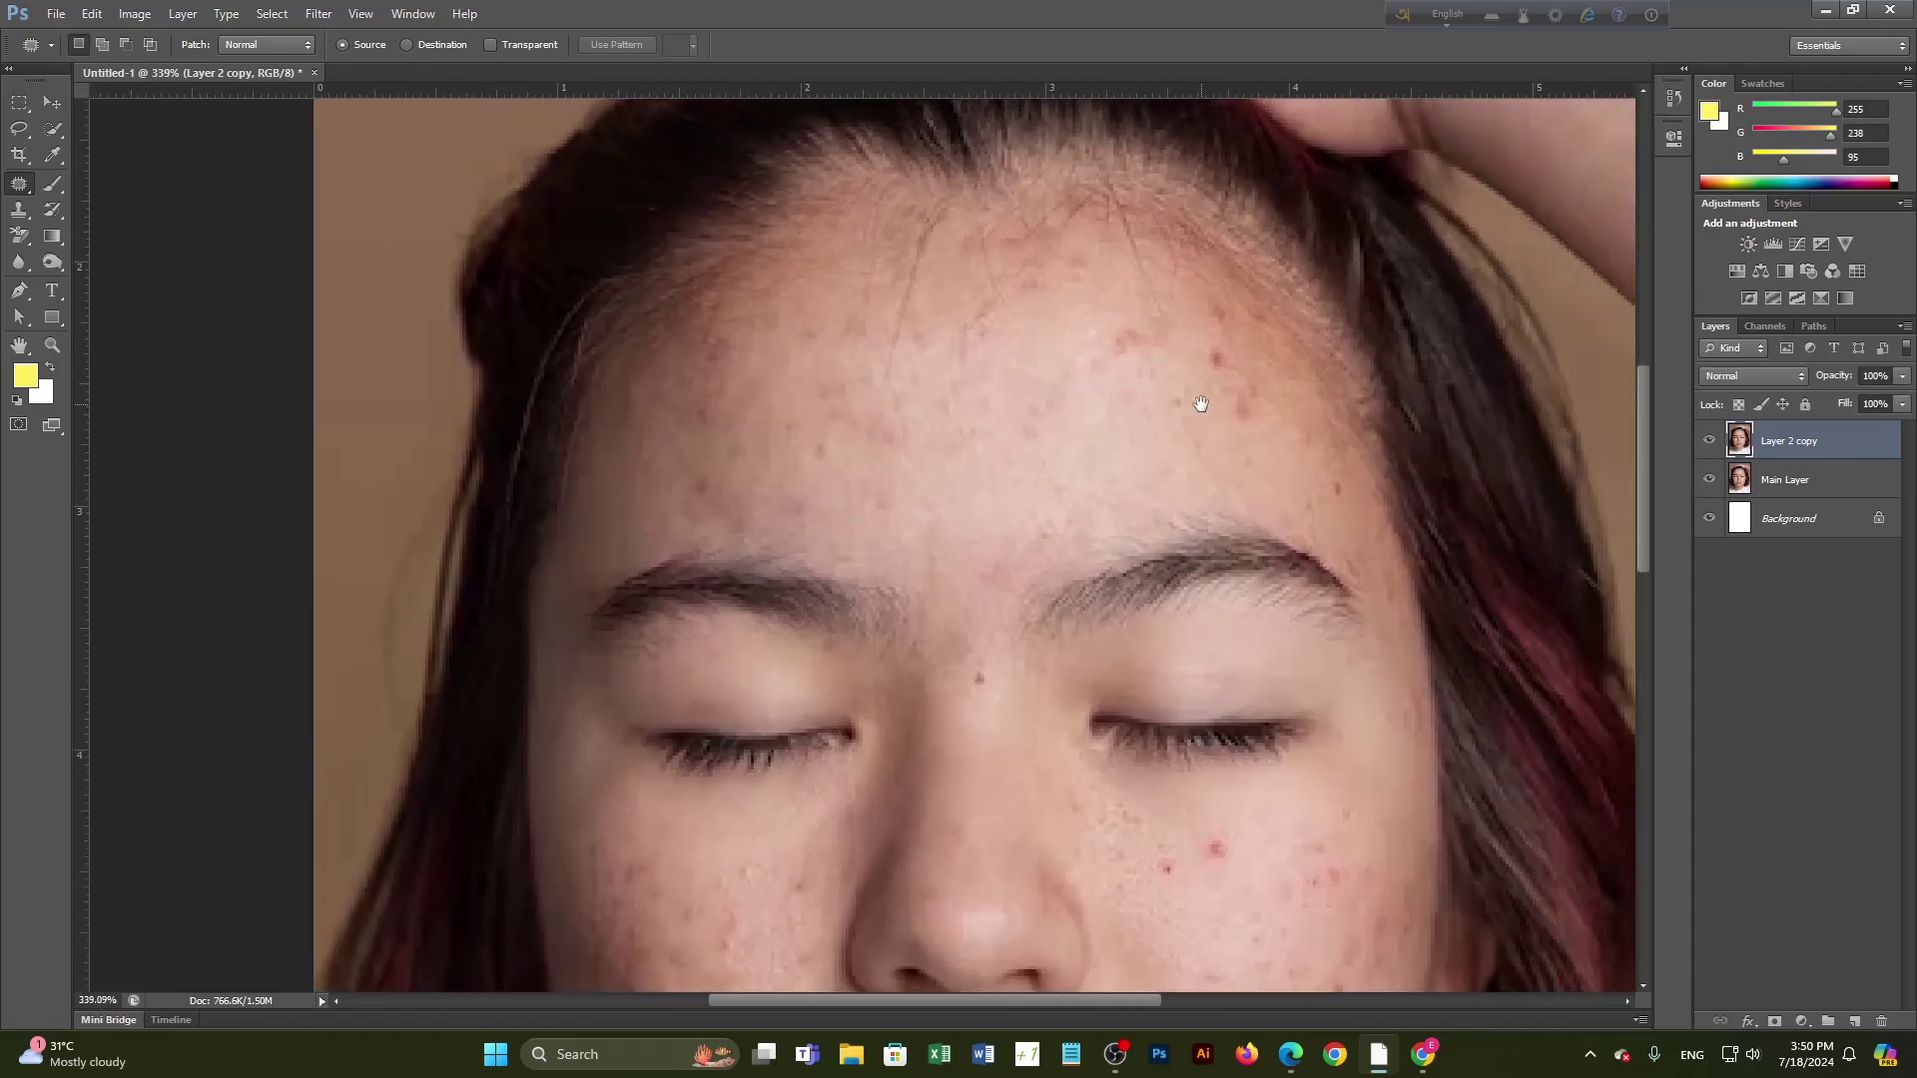
{"action": "left_click", "coordinate": [1709, 441]}
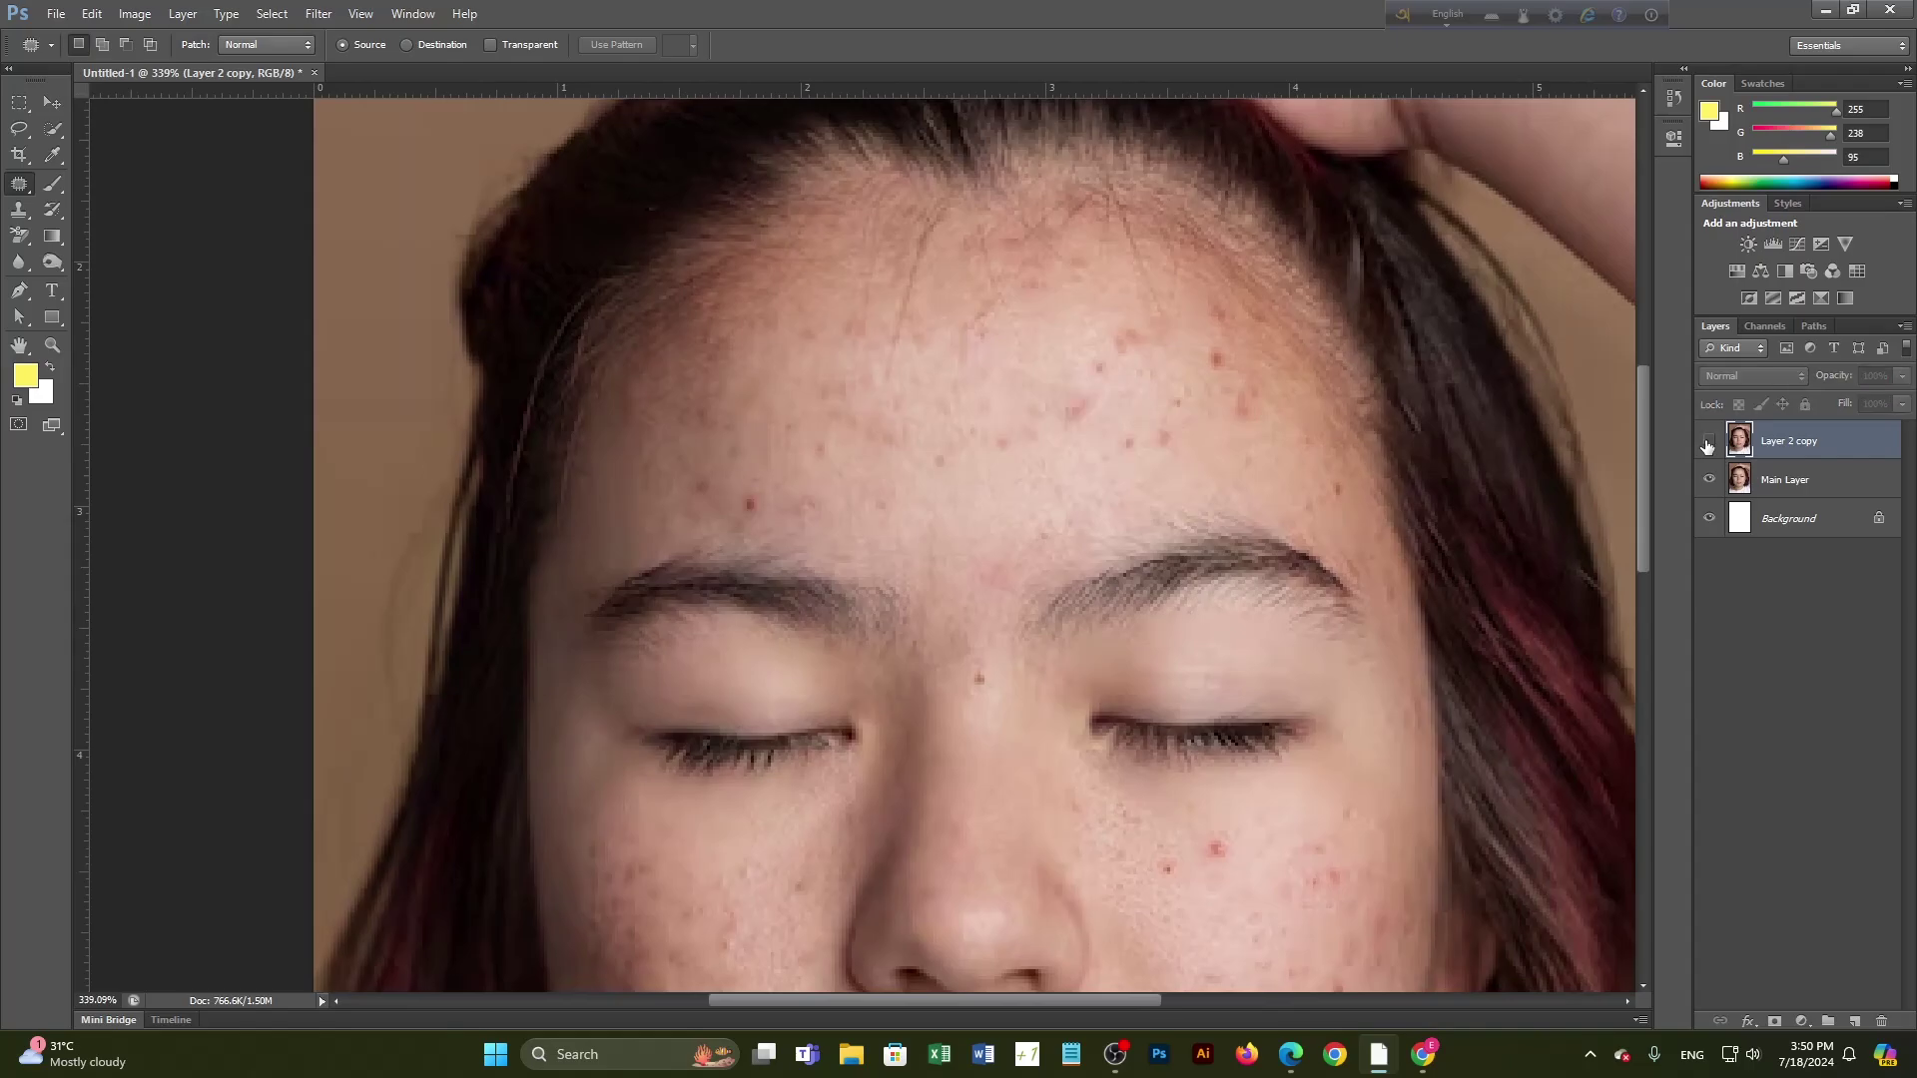
{"action": "left_click", "coordinate": [1710, 441]}
{"action": "left_click", "coordinate": [1709, 441]}
{"action": "left_click", "coordinate": [1709, 441]}
{"action": "left_click", "coordinate": [1708, 442]}
{"action": "left_click", "coordinate": [1708, 443]}
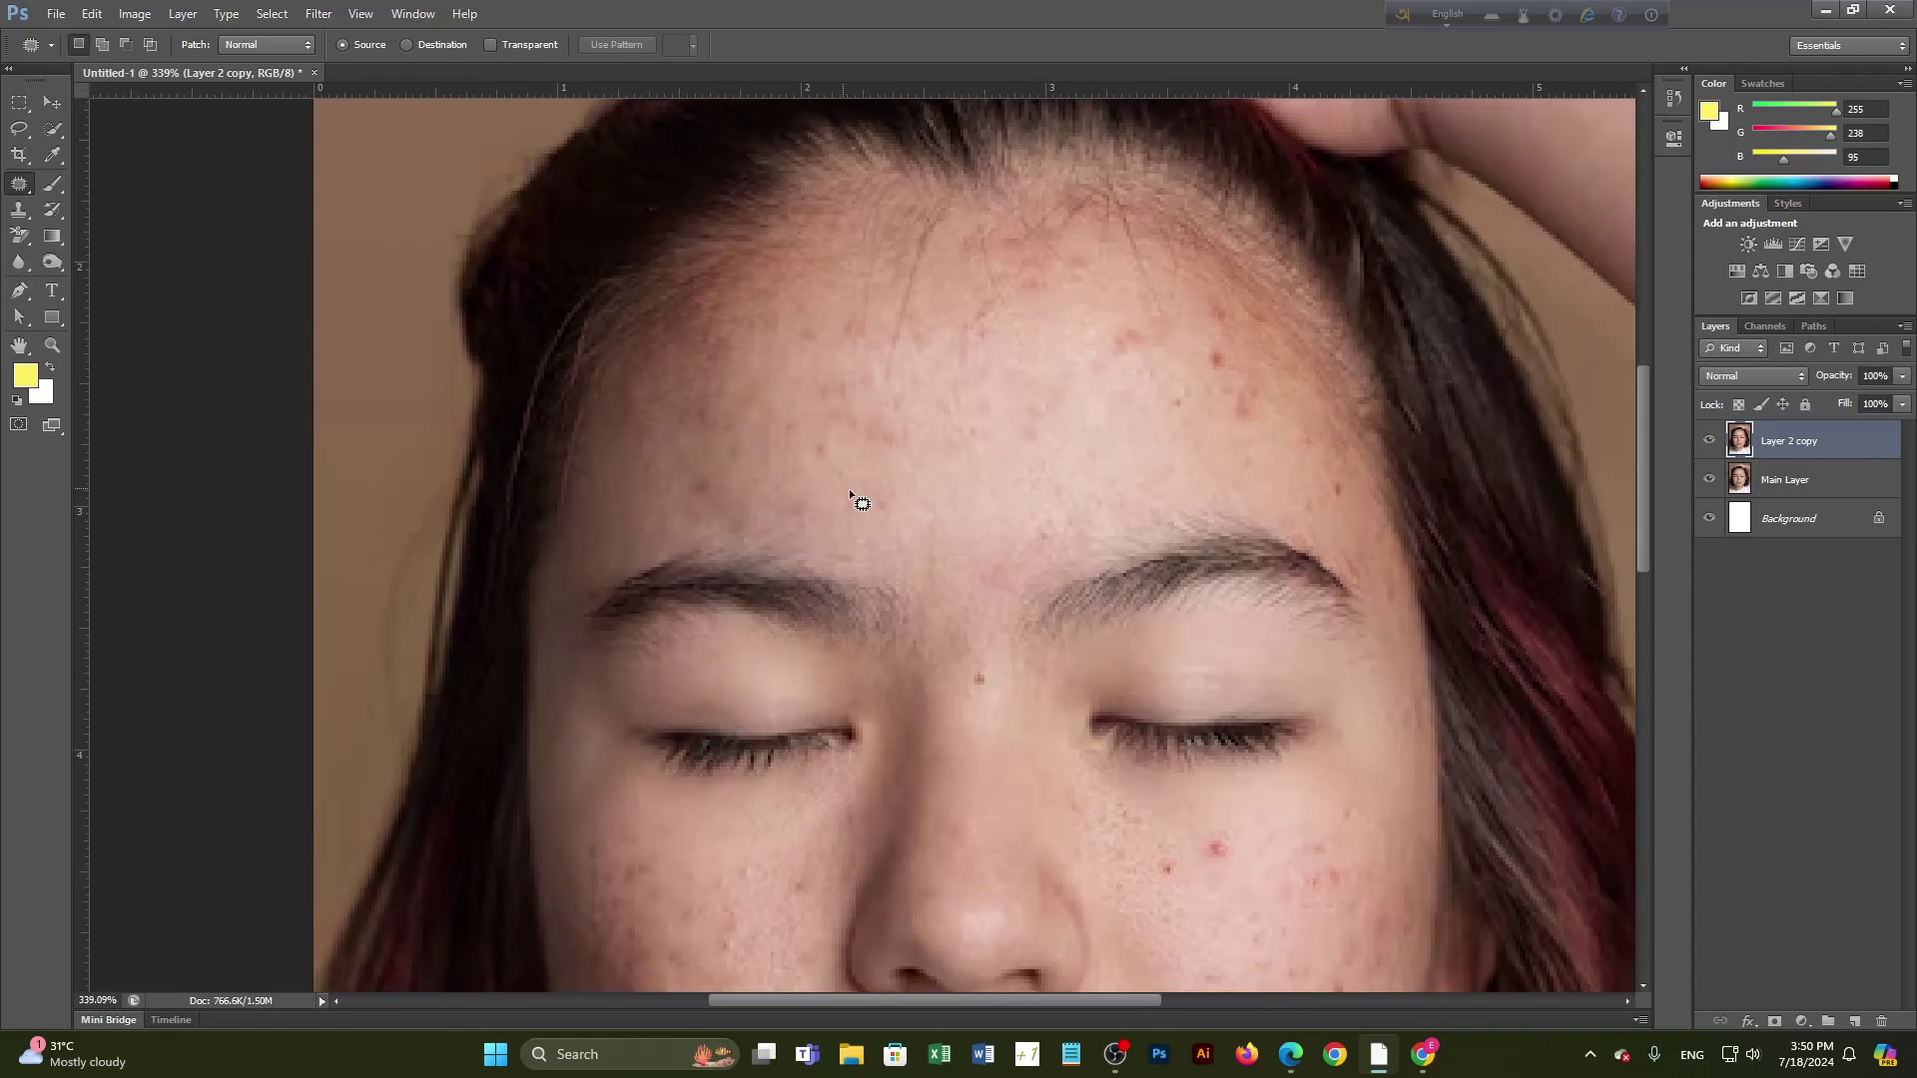
Step: Patch the dark spots near the hairline and temple on the image's right side, and clear the selection
{"action": "mouse_move", "coordinate": [1207, 349]}
{"action": "left_mouse_down"}
{"action": "mouse_move", "coordinate": [1232, 378]}
{"action": "mouse_move", "coordinate": [1244, 360]}
{"action": "mouse_move", "coordinate": [1110, 427]}
{"action": "left_mouse_up"}
{"action": "mouse_move", "coordinate": [1325, 466]}
{"action": "left_mouse_down"}
{"action": "mouse_move", "coordinate": [1350, 515]}
{"action": "mouse_move", "coordinate": [1348, 477]}
{"action": "mouse_move", "coordinate": [1318, 488]}
{"action": "mouse_move", "coordinate": [1328, 469]}
{"action": "left_mouse_up"}
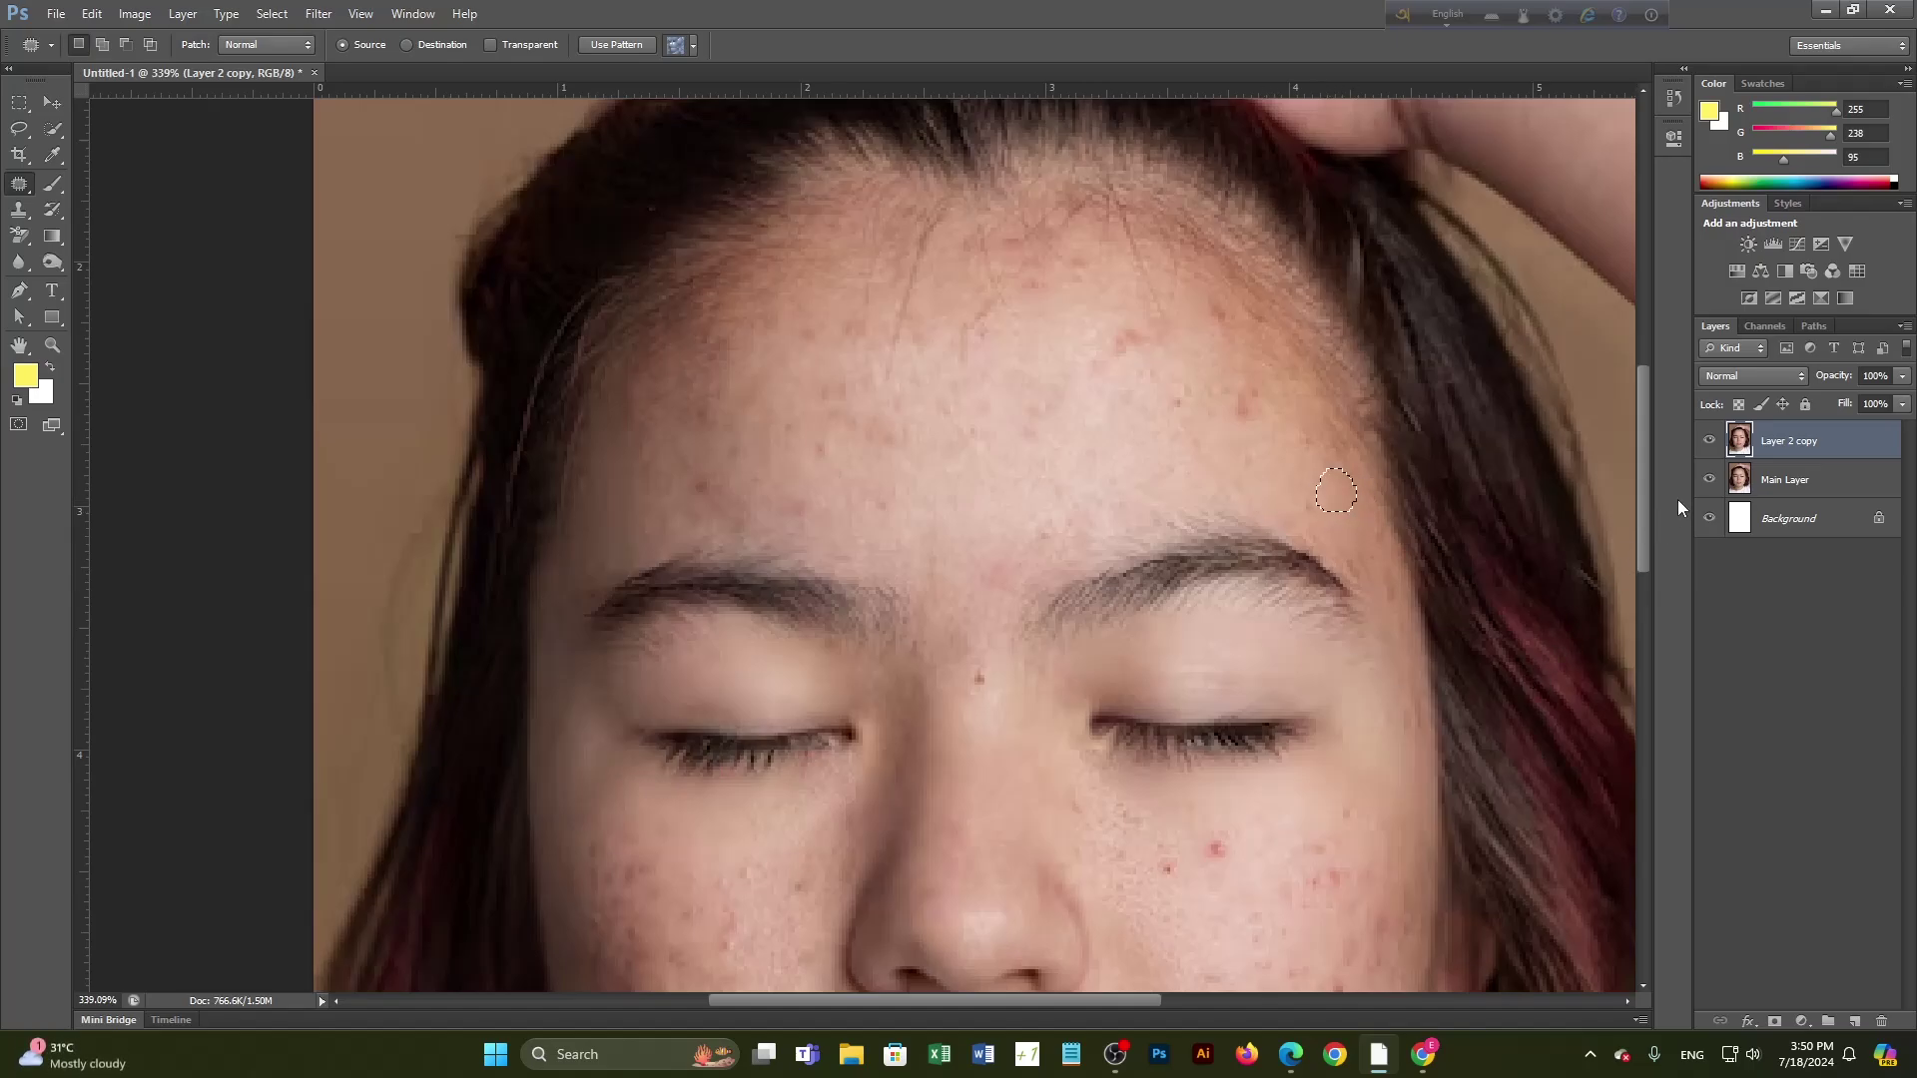
{"action": "key", "text": "ctrl+d"}
Step: Toggle the visibility of Layer 2 copy to check the patched hairline and temple spots against the original
{"action": "left_click", "coordinate": [1708, 442]}
{"action": "left_click", "coordinate": [1708, 442]}
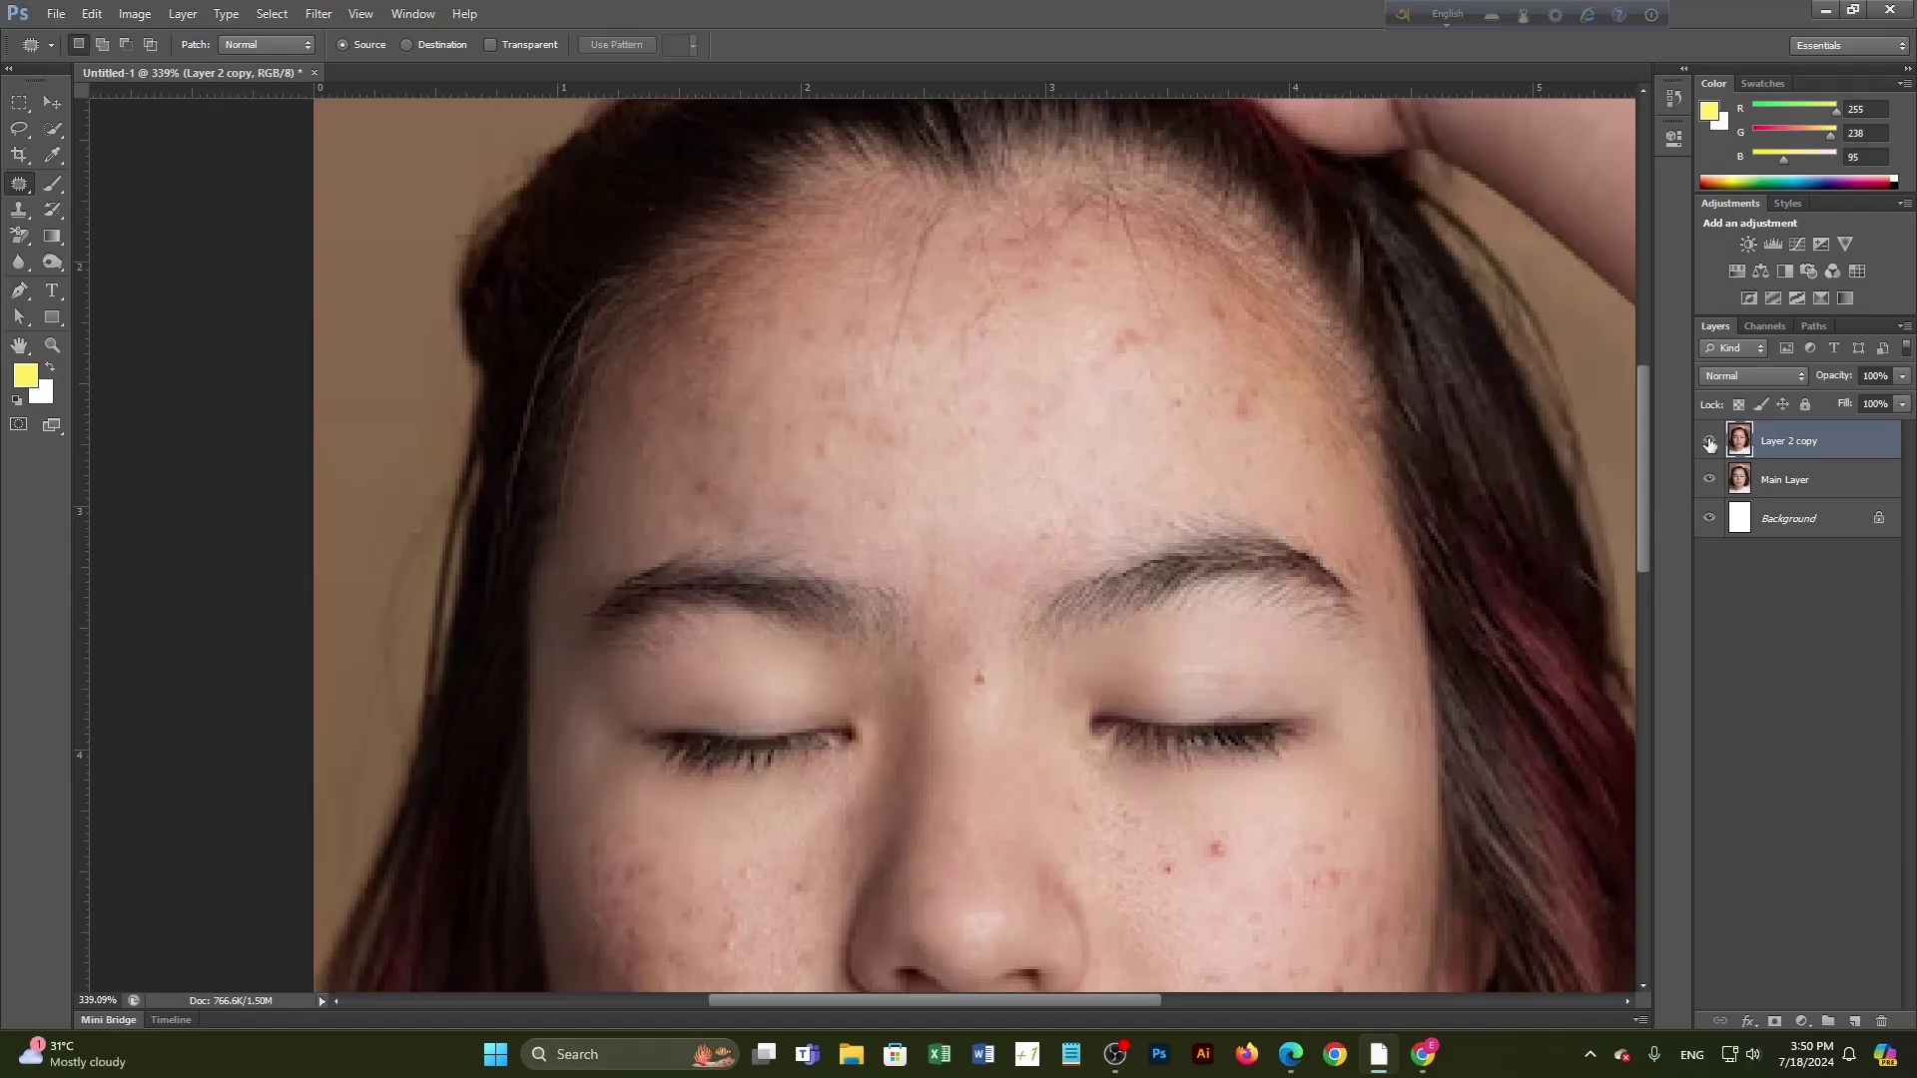
{"action": "left_click", "coordinate": [1708, 441]}
{"action": "left_click", "coordinate": [1708, 442]}
Step: Patch the red spots on the cheek on the image's right side with clean cheek skin, and clear the selection
{"action": "scroll", "coordinate": [1104, 457], "scroll_direction": "down", "scroll_amount": 4}
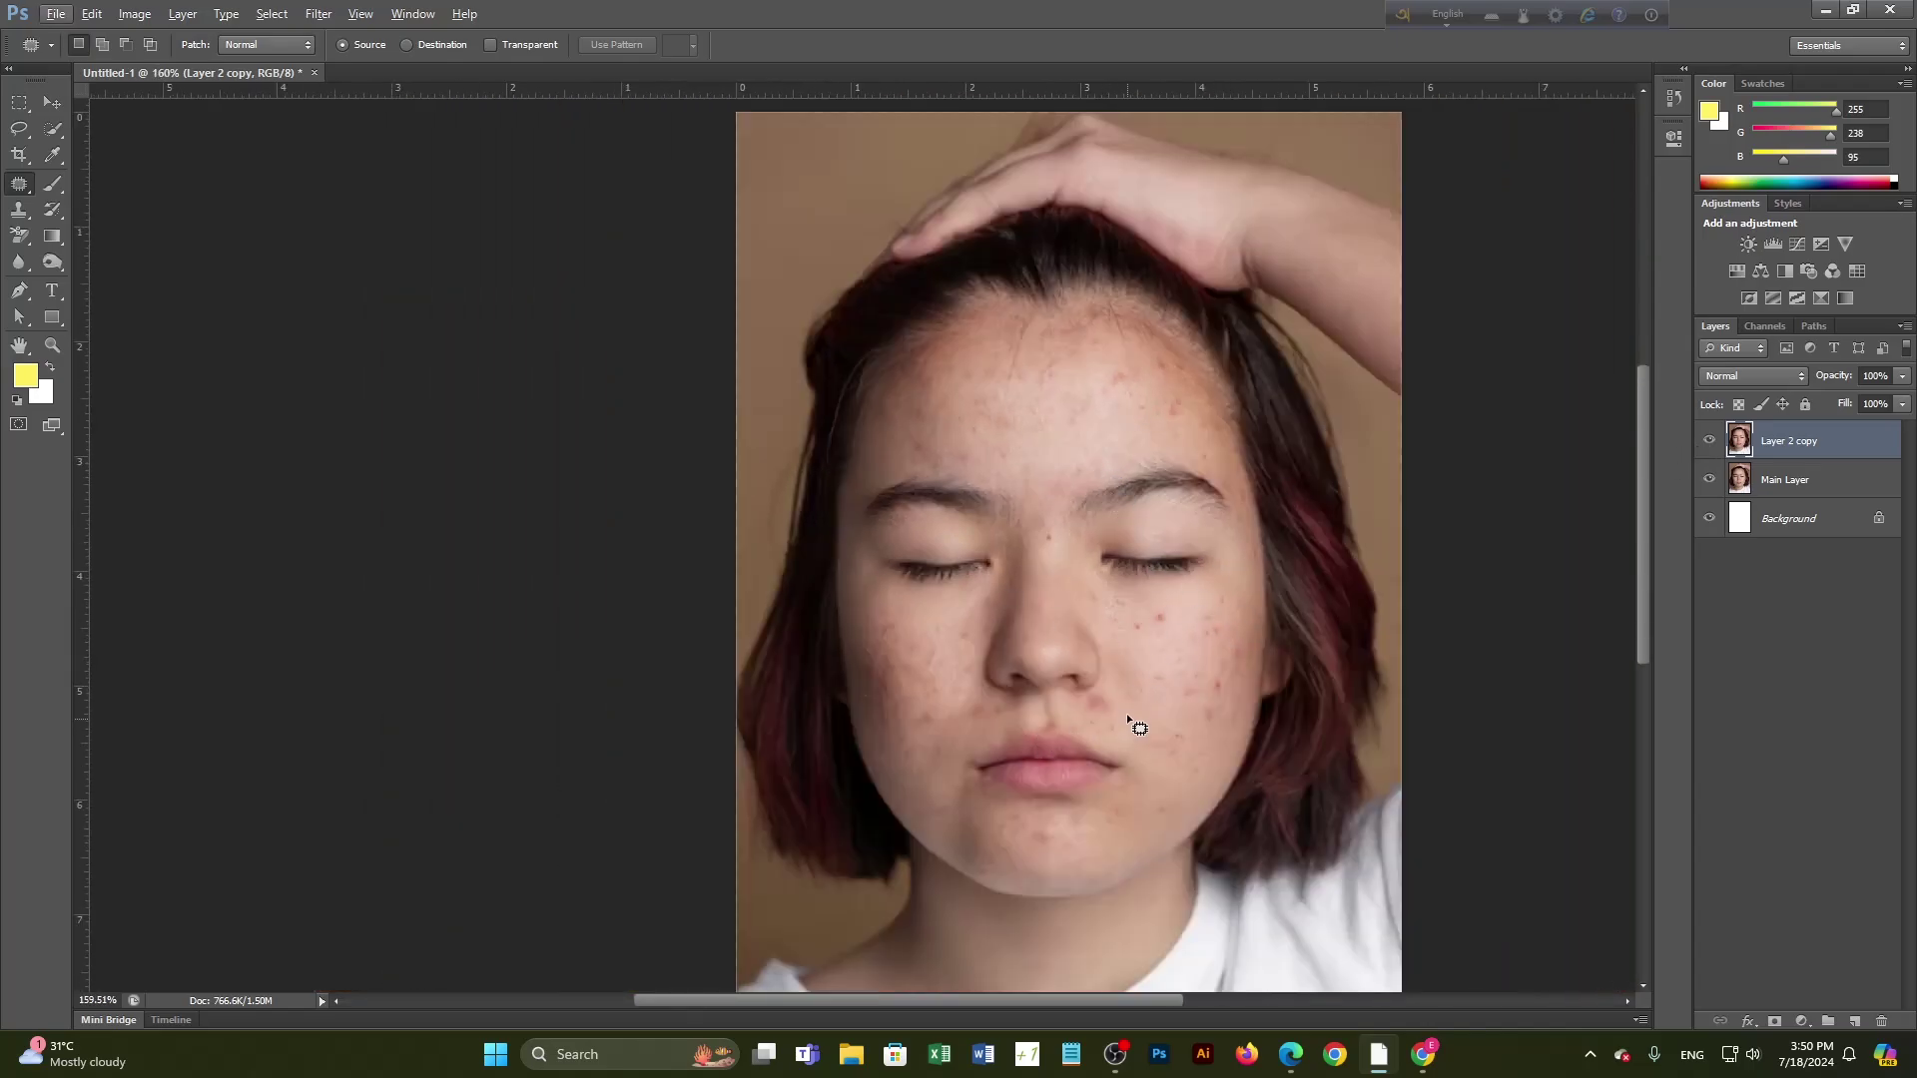
{"action": "scroll", "coordinate": [1128, 716], "scroll_direction": "up", "scroll_amount": 6}
{"action": "mouse_move", "coordinate": [1300, 430]}
{"action": "left_mouse_down"}
{"action": "mouse_move", "coordinate": [1247, 434]}
{"action": "mouse_move", "coordinate": [1279, 463]}
{"action": "mouse_move", "coordinate": [1299, 437]}
{"action": "mouse_move", "coordinate": [1262, 544]}
{"action": "left_mouse_up"}
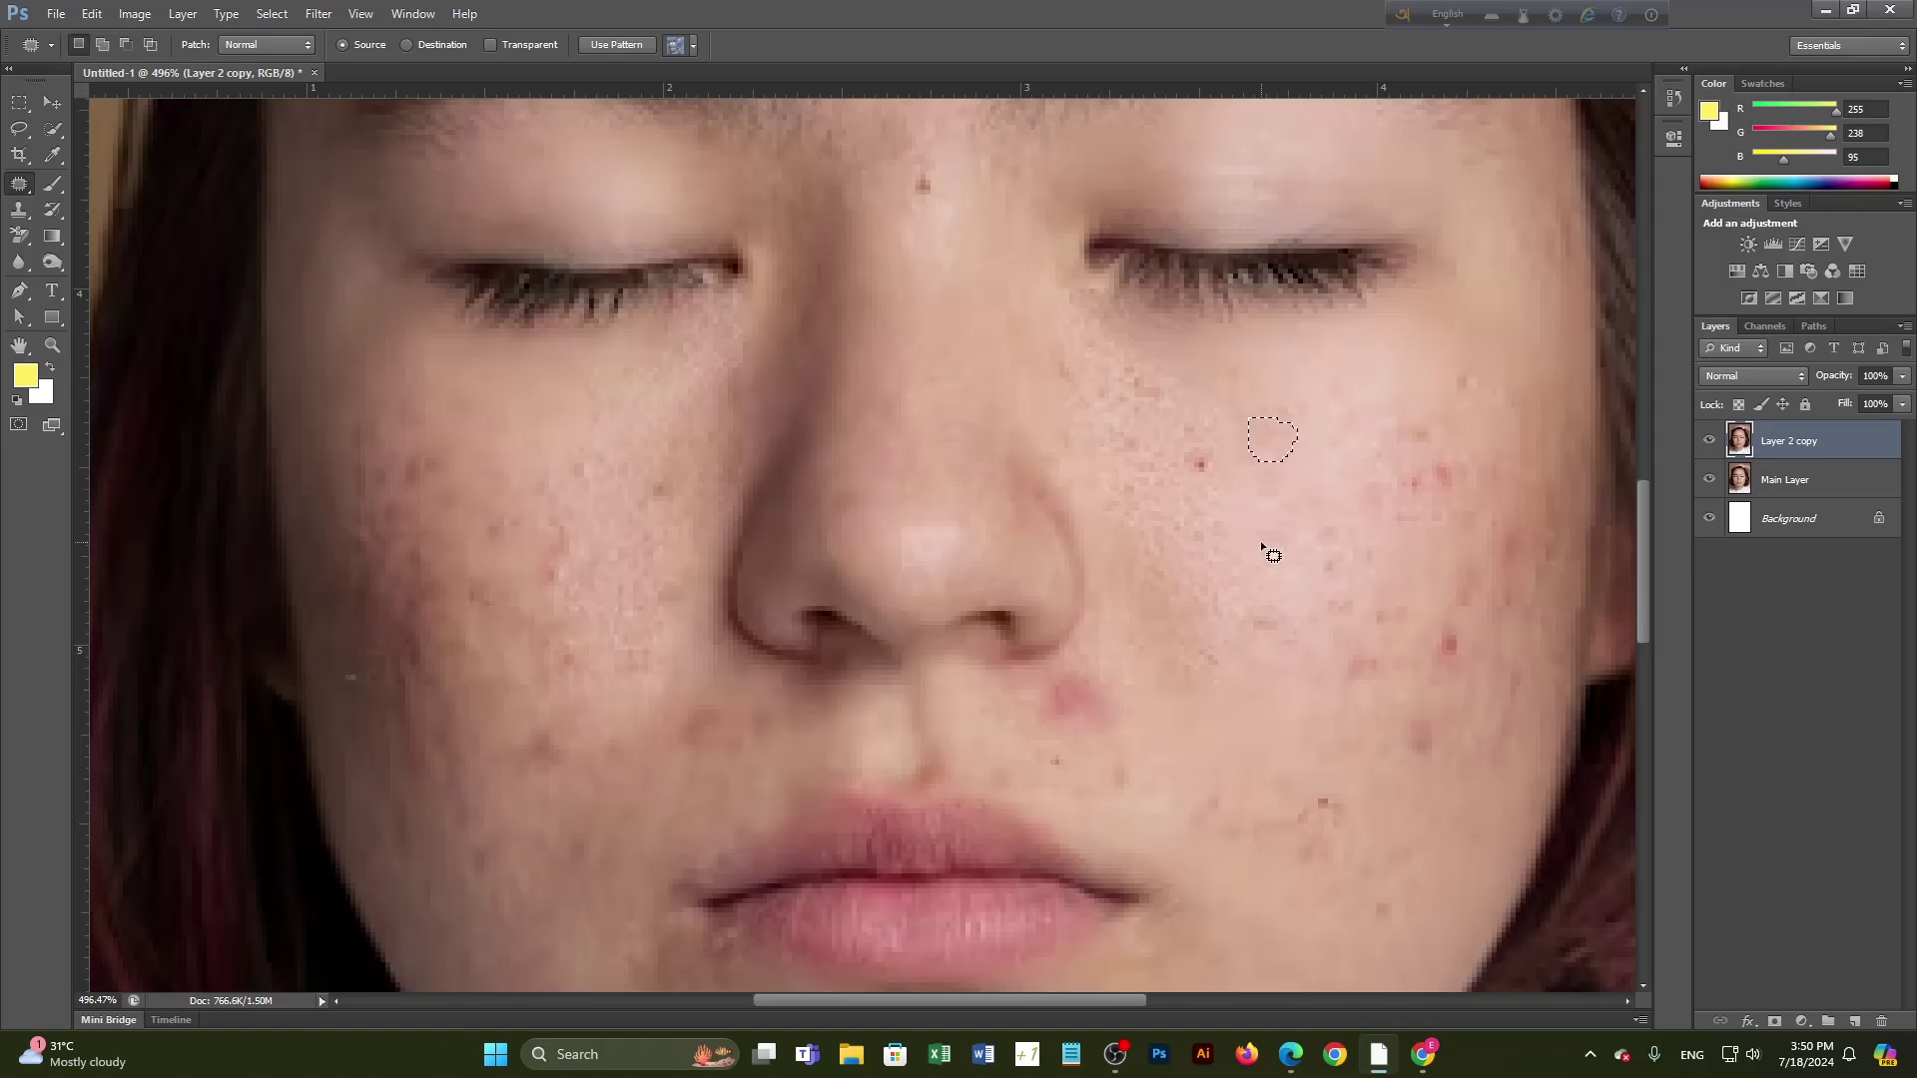
{"action": "mouse_move", "coordinate": [1210, 446]}
{"action": "left_mouse_down"}
{"action": "mouse_move", "coordinate": [1194, 449]}
{"action": "mouse_move", "coordinate": [1236, 510]}
{"action": "left_mouse_up"}
{"action": "left_click_drag", "start_coordinate": [1444, 449], "coordinate": [1318, 534]}
{"action": "mouse_move", "coordinate": [1453, 644]}
{"action": "left_mouse_down"}
{"action": "mouse_move", "coordinate": [1436, 608]}
{"action": "mouse_move", "coordinate": [1328, 565]}
{"action": "left_mouse_up"}
{"action": "scroll", "coordinate": [1422, 547], "scroll_direction": "down", "scroll_amount": 4}
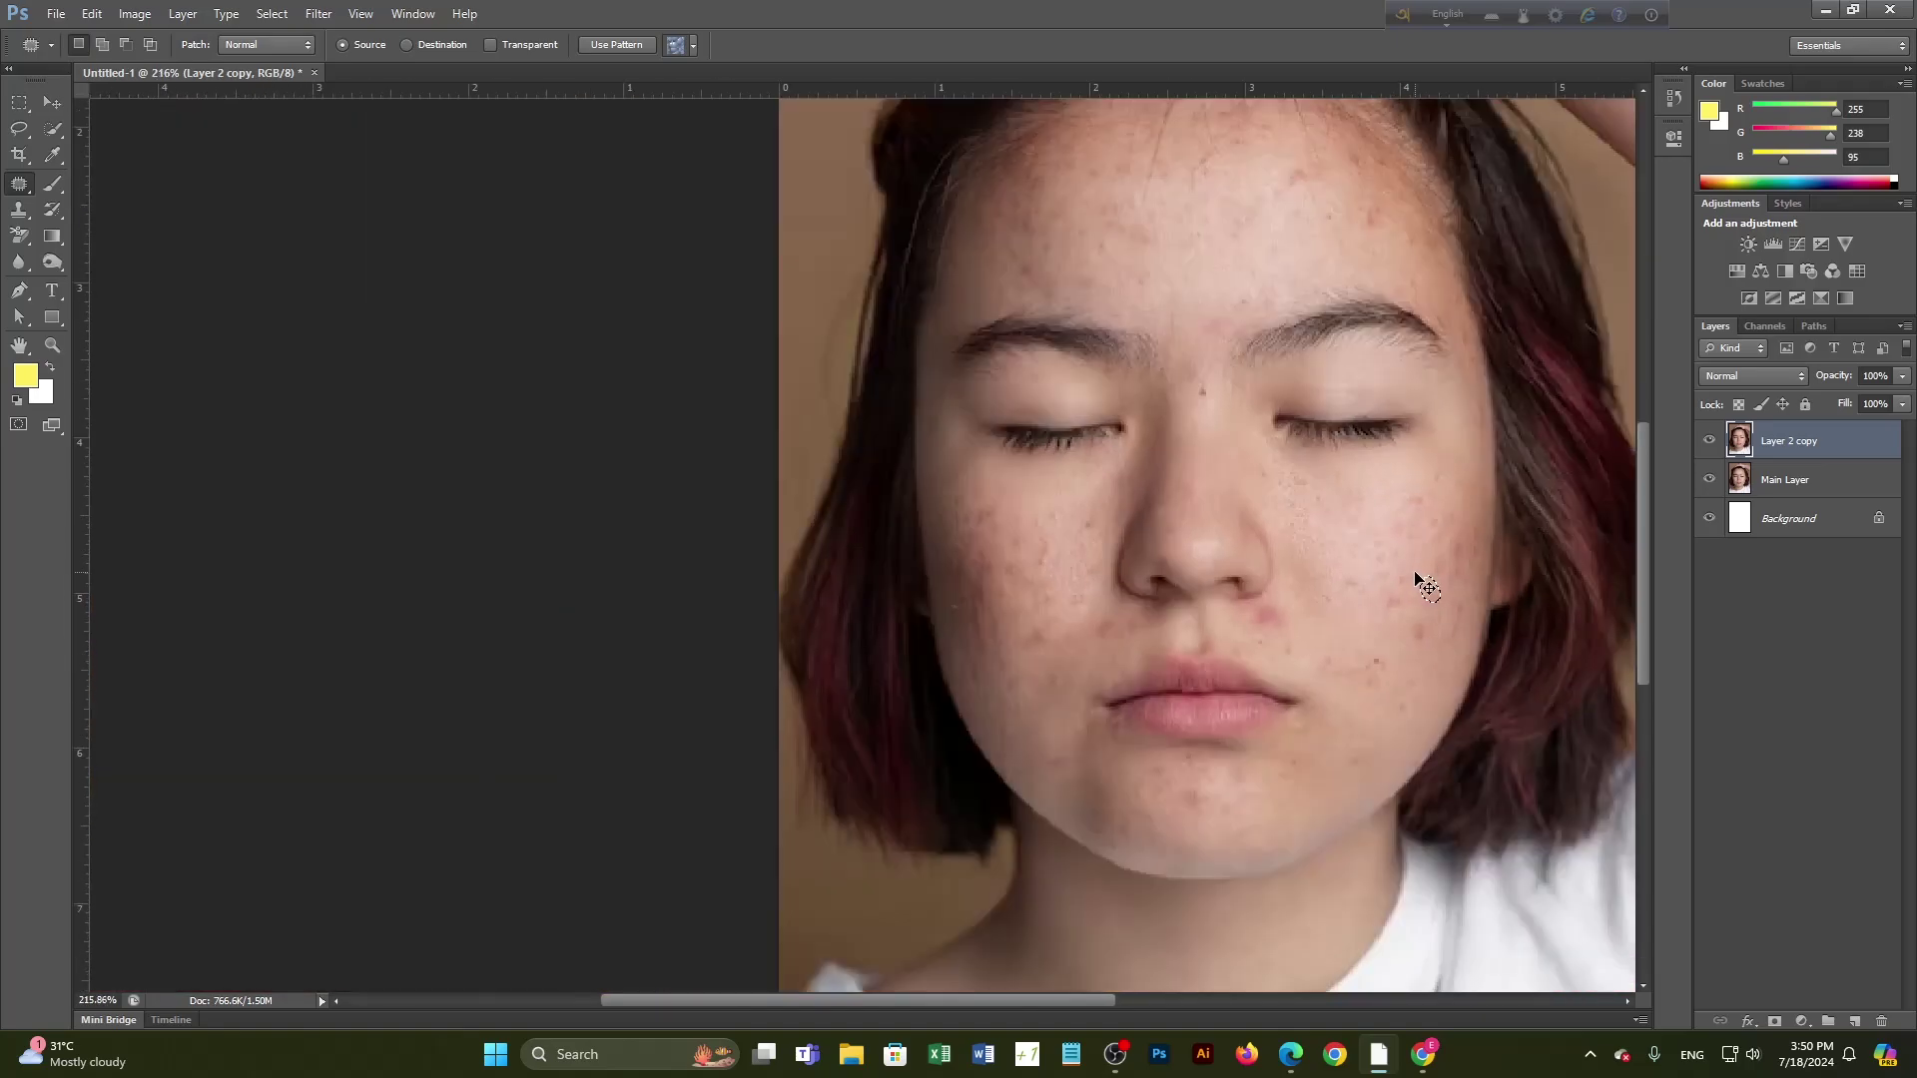
{"action": "key", "text": "ctrl+d"}
Step: Delete the patched Layer 2 copy, keeping only Main Layer above the background
{"action": "left_click_drag", "start_coordinate": [1487, 429], "coordinate": [1283, 510]}
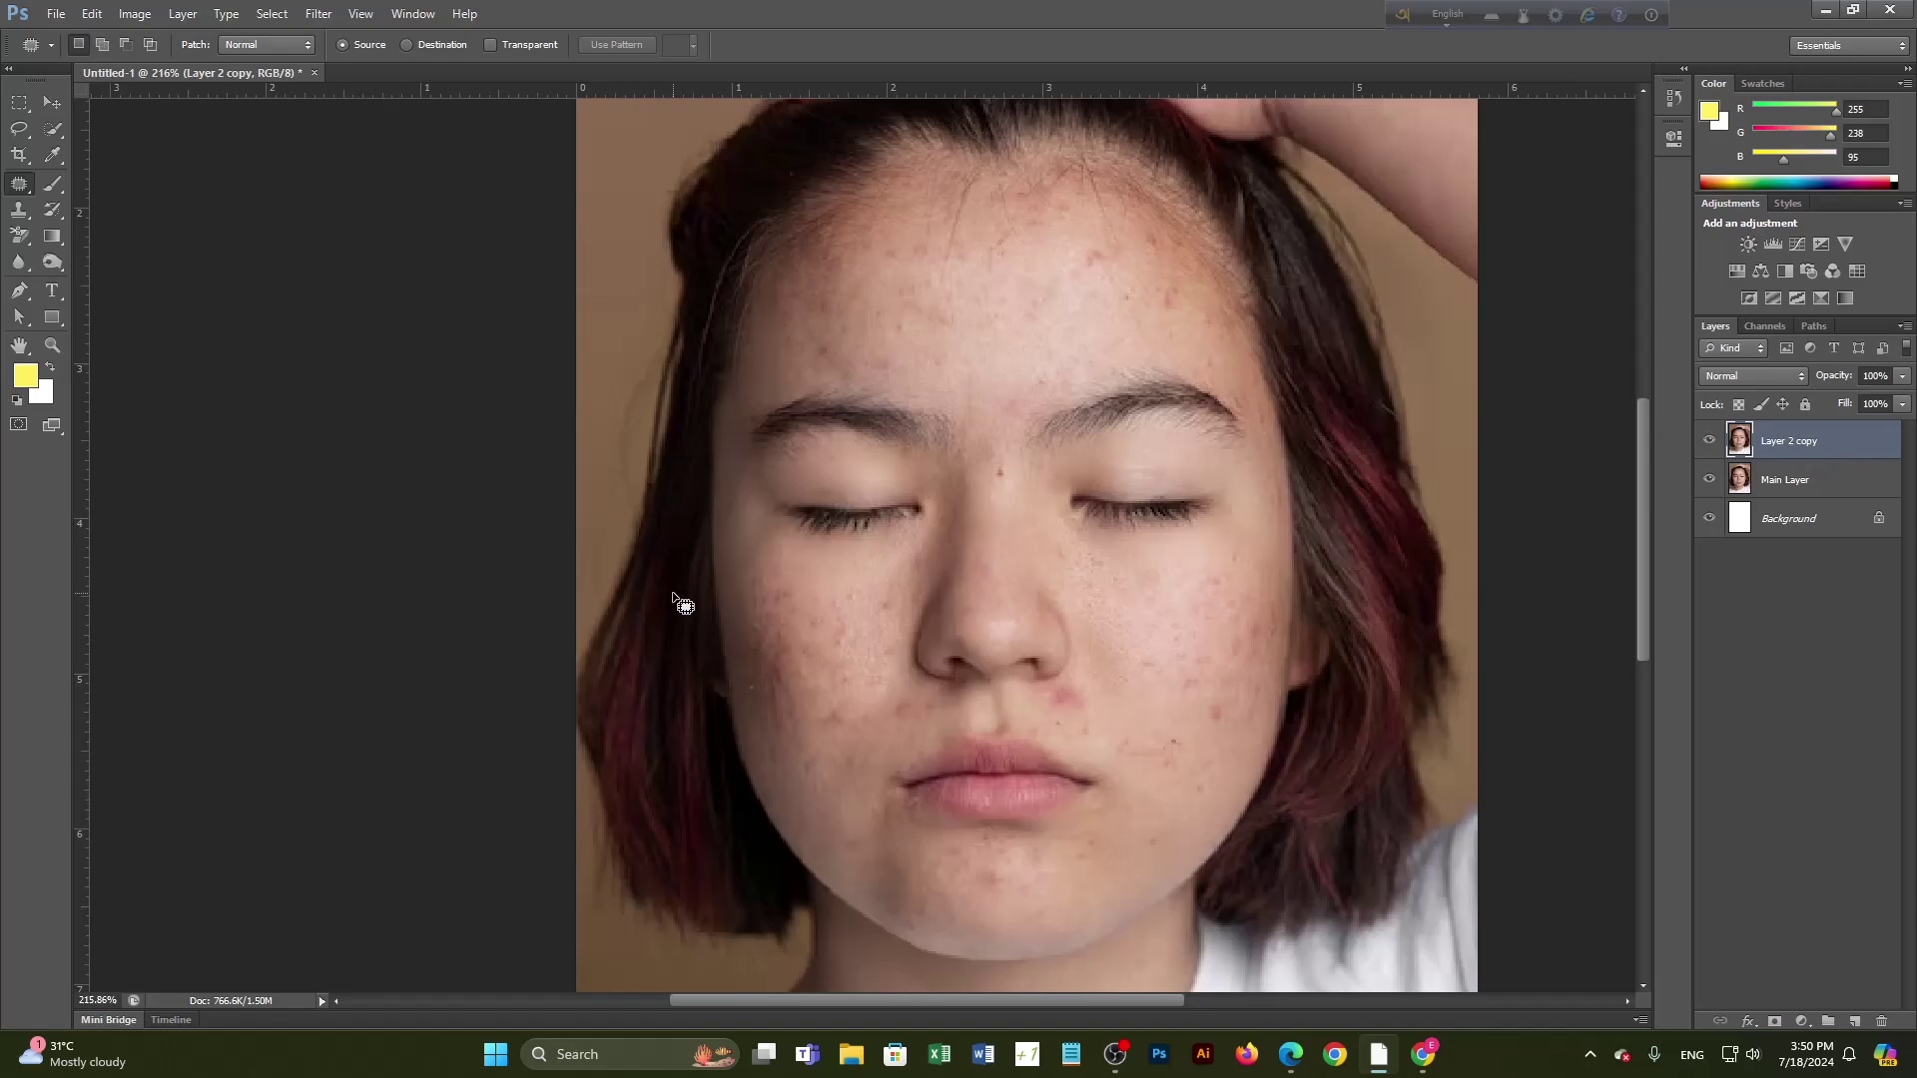
{"action": "key", "text": "Delete"}
{"action": "right_click", "coordinate": [28, 196]}
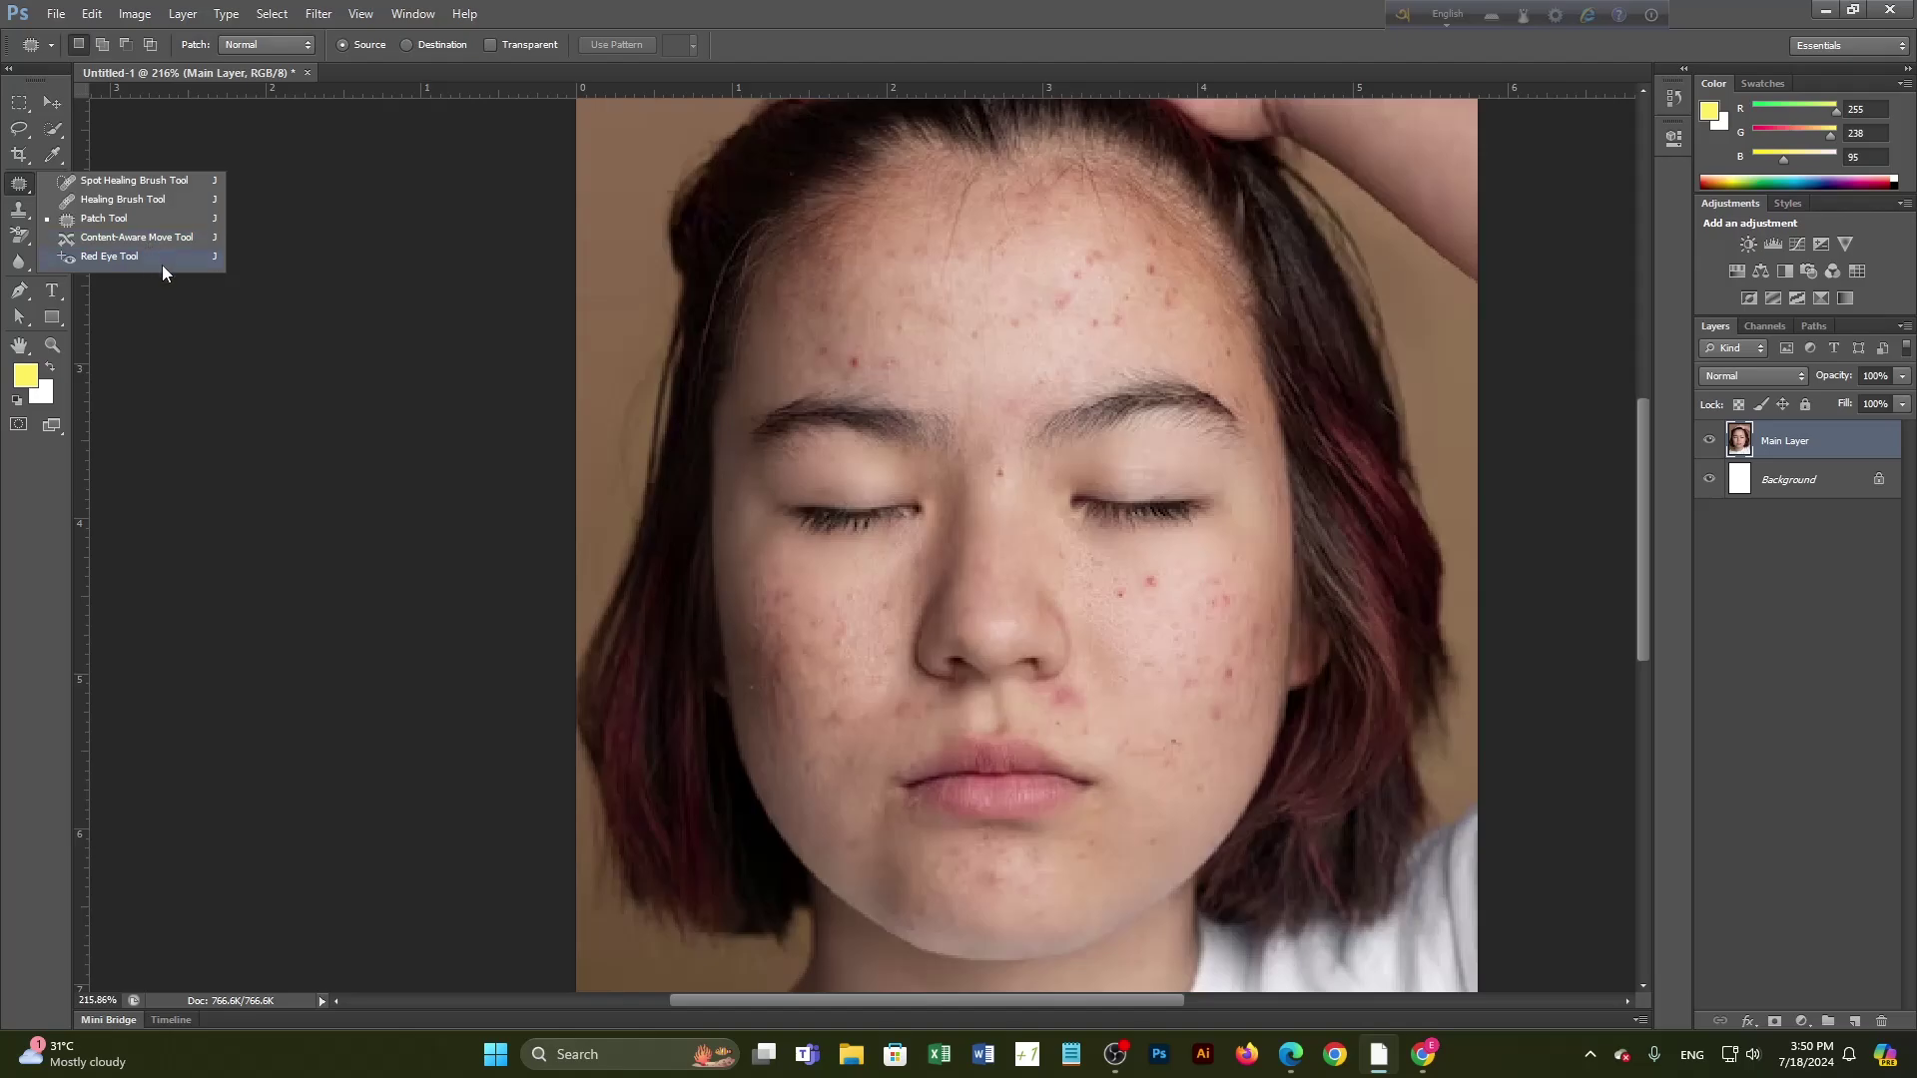
{"action": "left_click", "coordinate": [451, 332]}
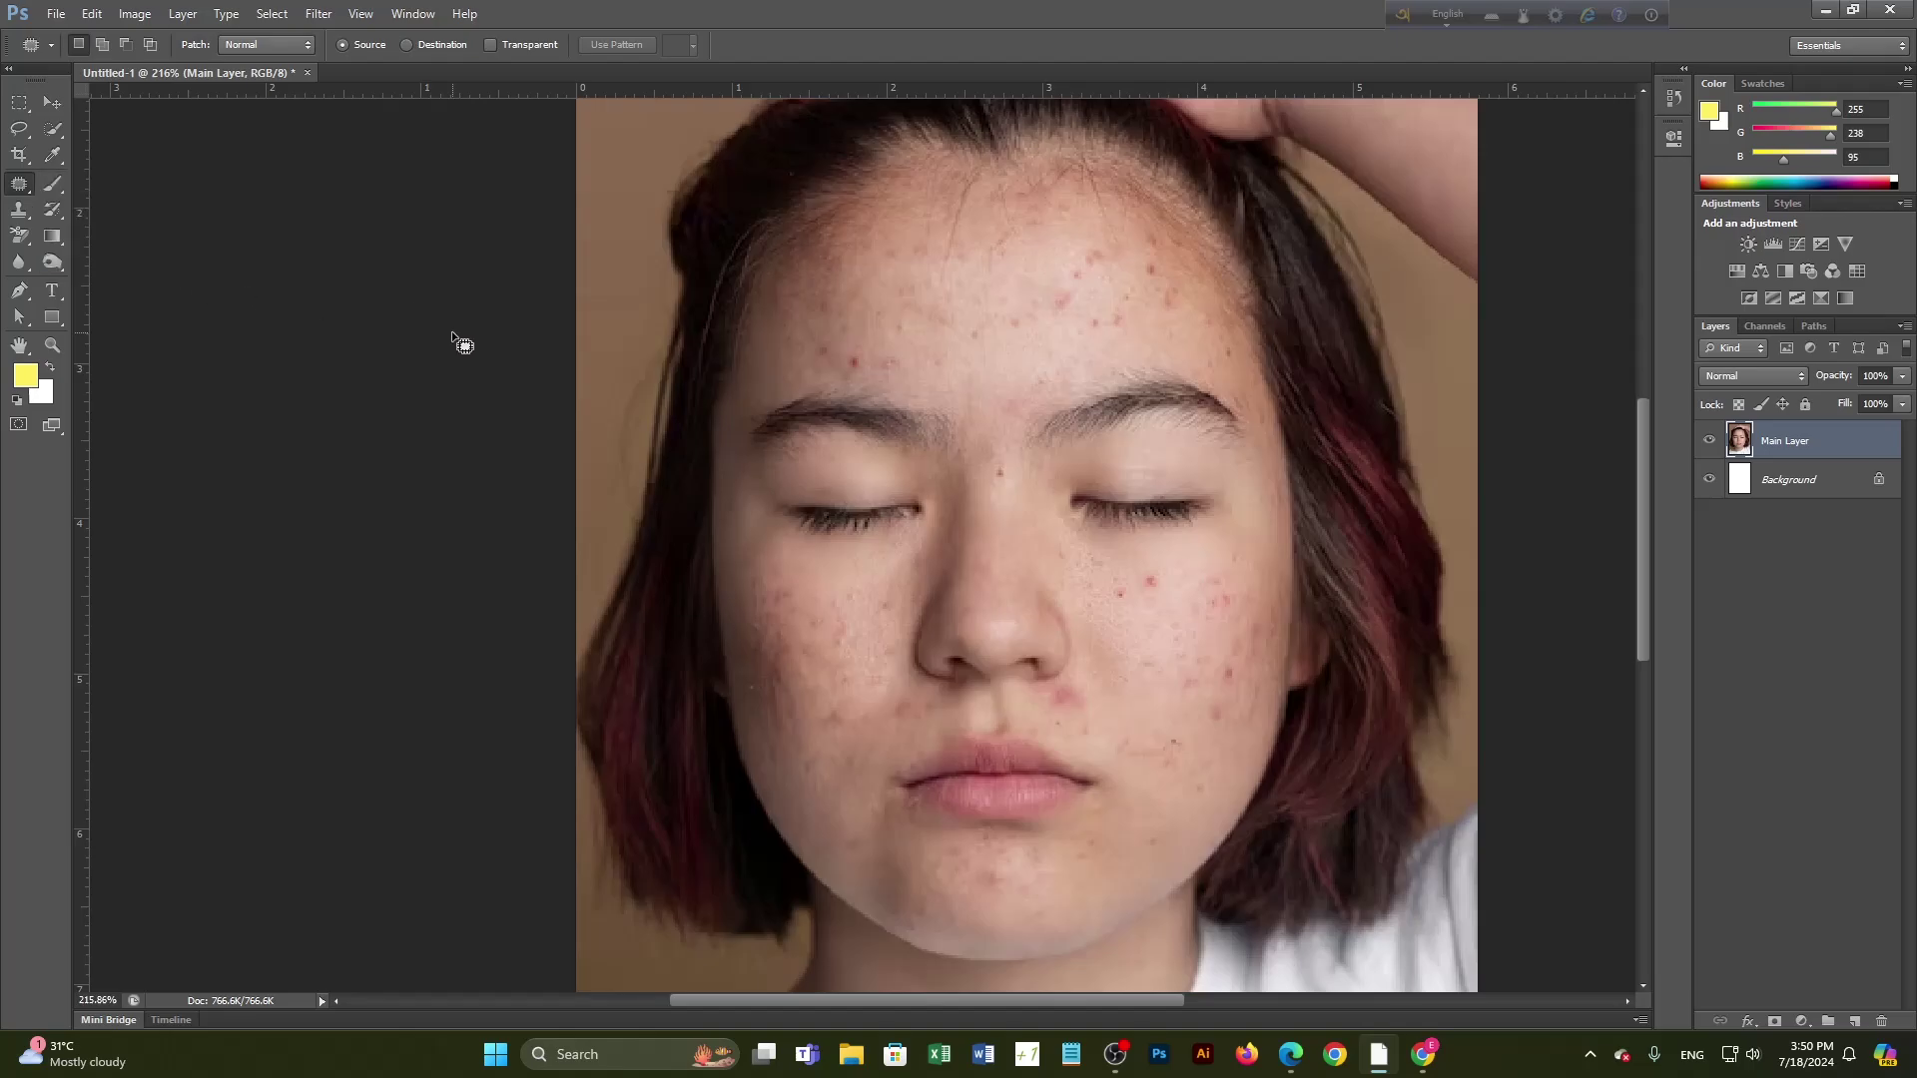
Step: Switch to Chrome and search Google Images for "red eye images"
{"action": "left_click", "coordinate": [1423, 1053]}
{"action": "triple_click", "coordinate": [293, 120]}
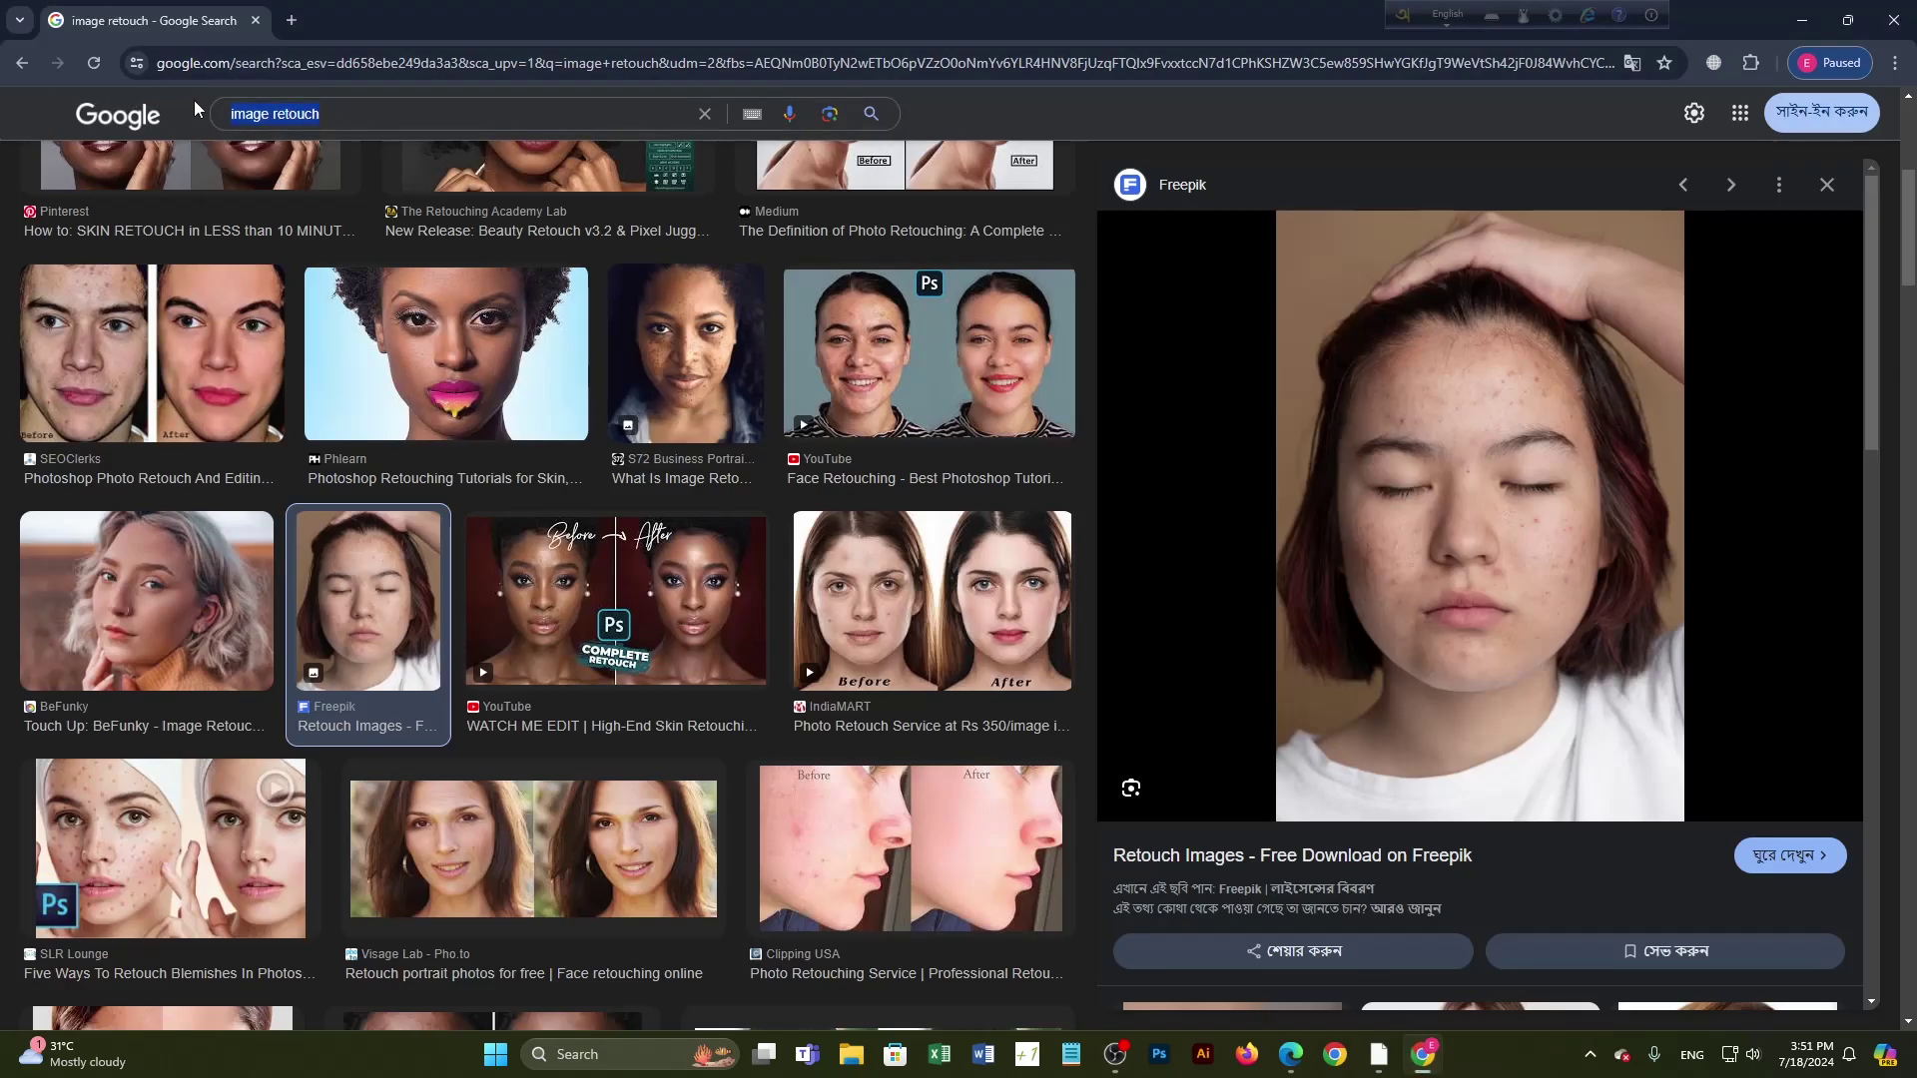
{"action": "type", "text": "red "}
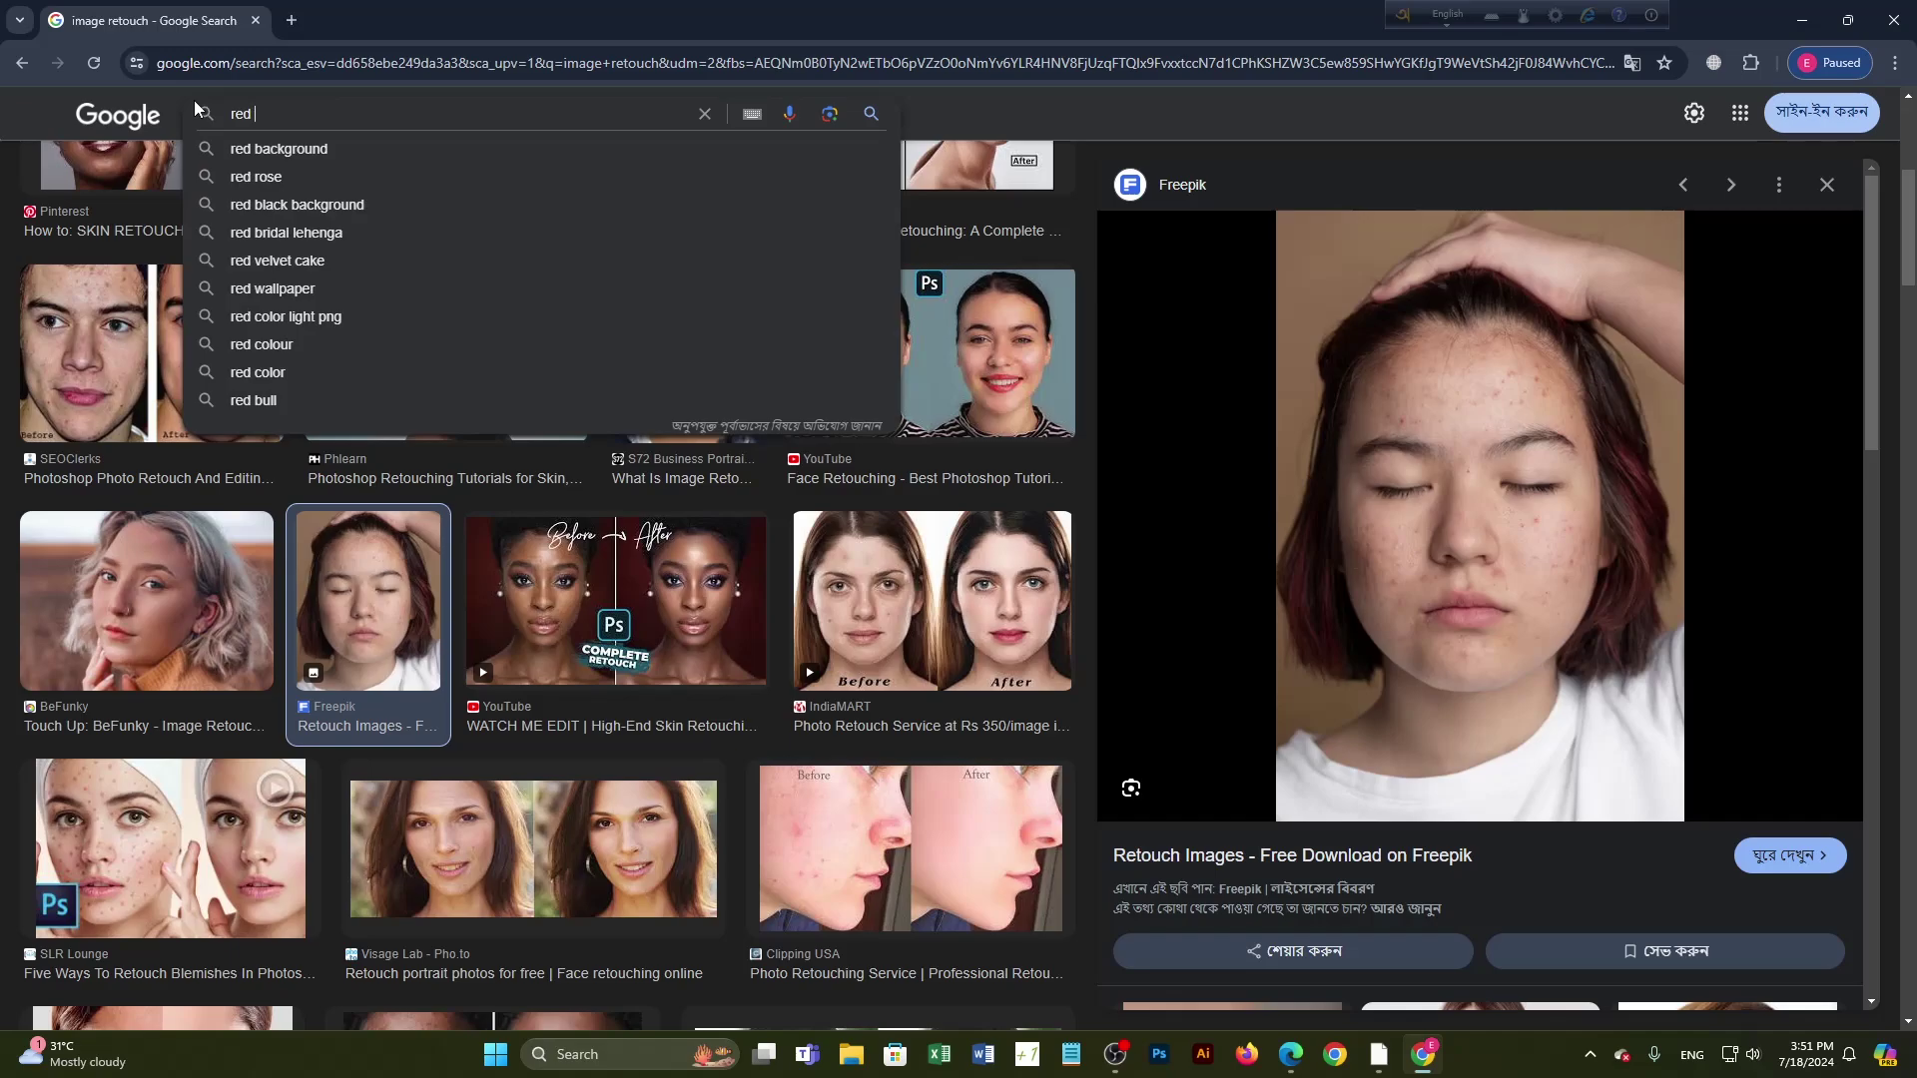
{"action": "type", "text": "eye"}
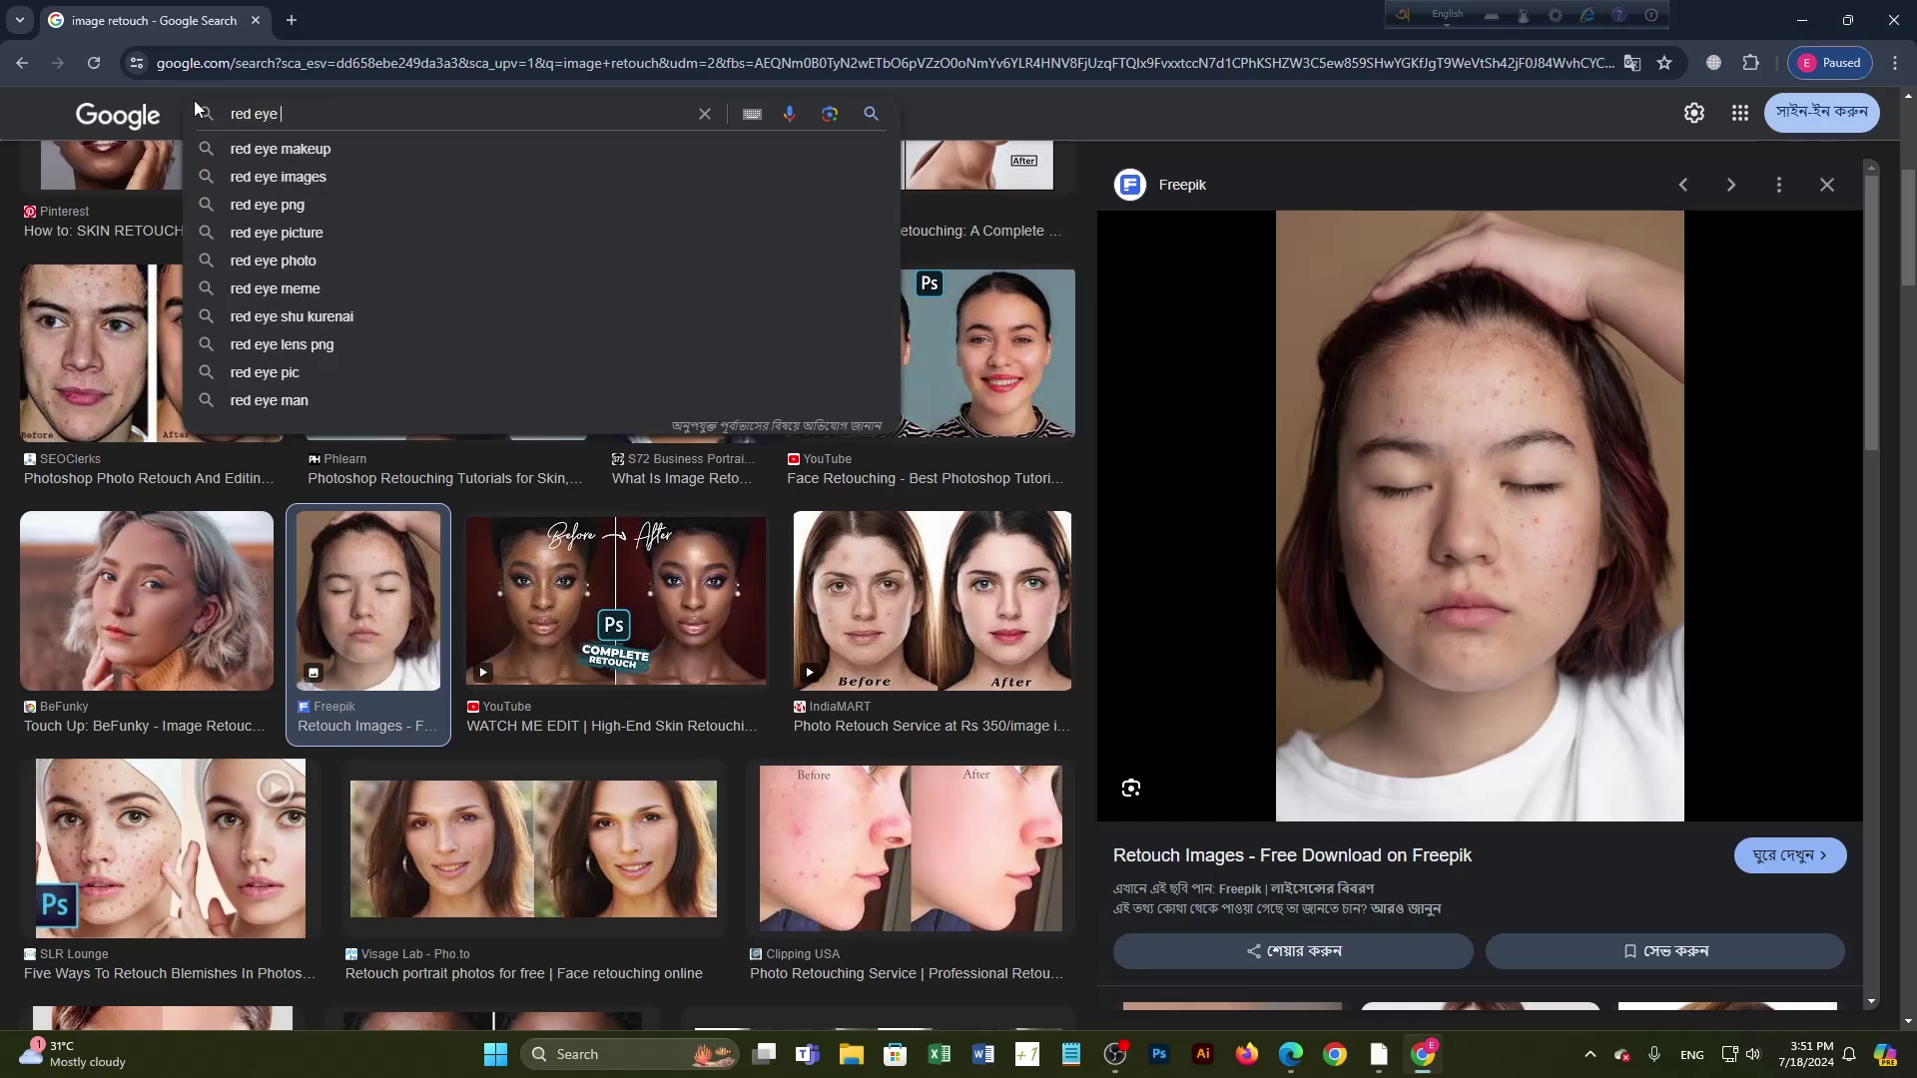
{"action": "key", "text": "Down"}
{"action": "key", "text": "Down"}
{"action": "key", "text": "Return"}
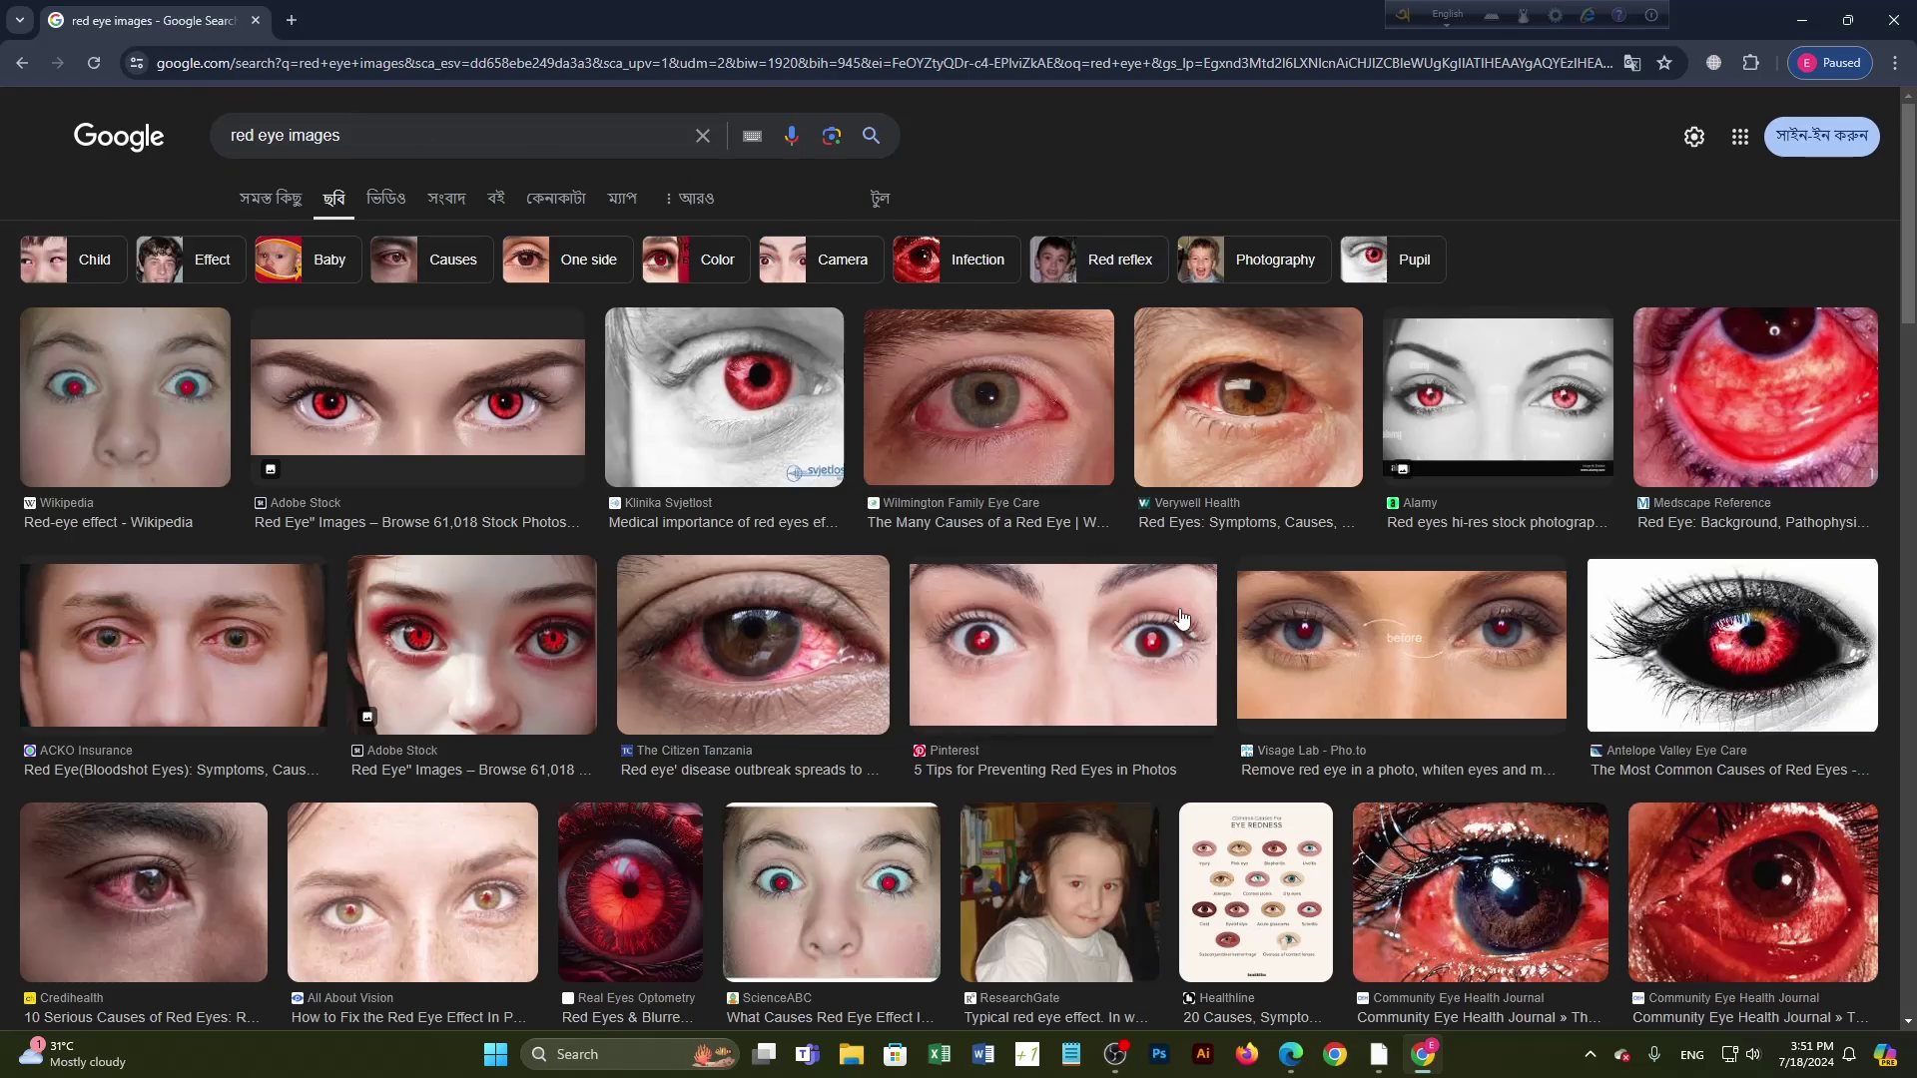
Step: Find the ResearchGate photo of a young girl with the typical red eye effect and copy the image
{"action": "scroll", "coordinate": [984, 476], "scroll_direction": "down", "scroll_amount": 2}
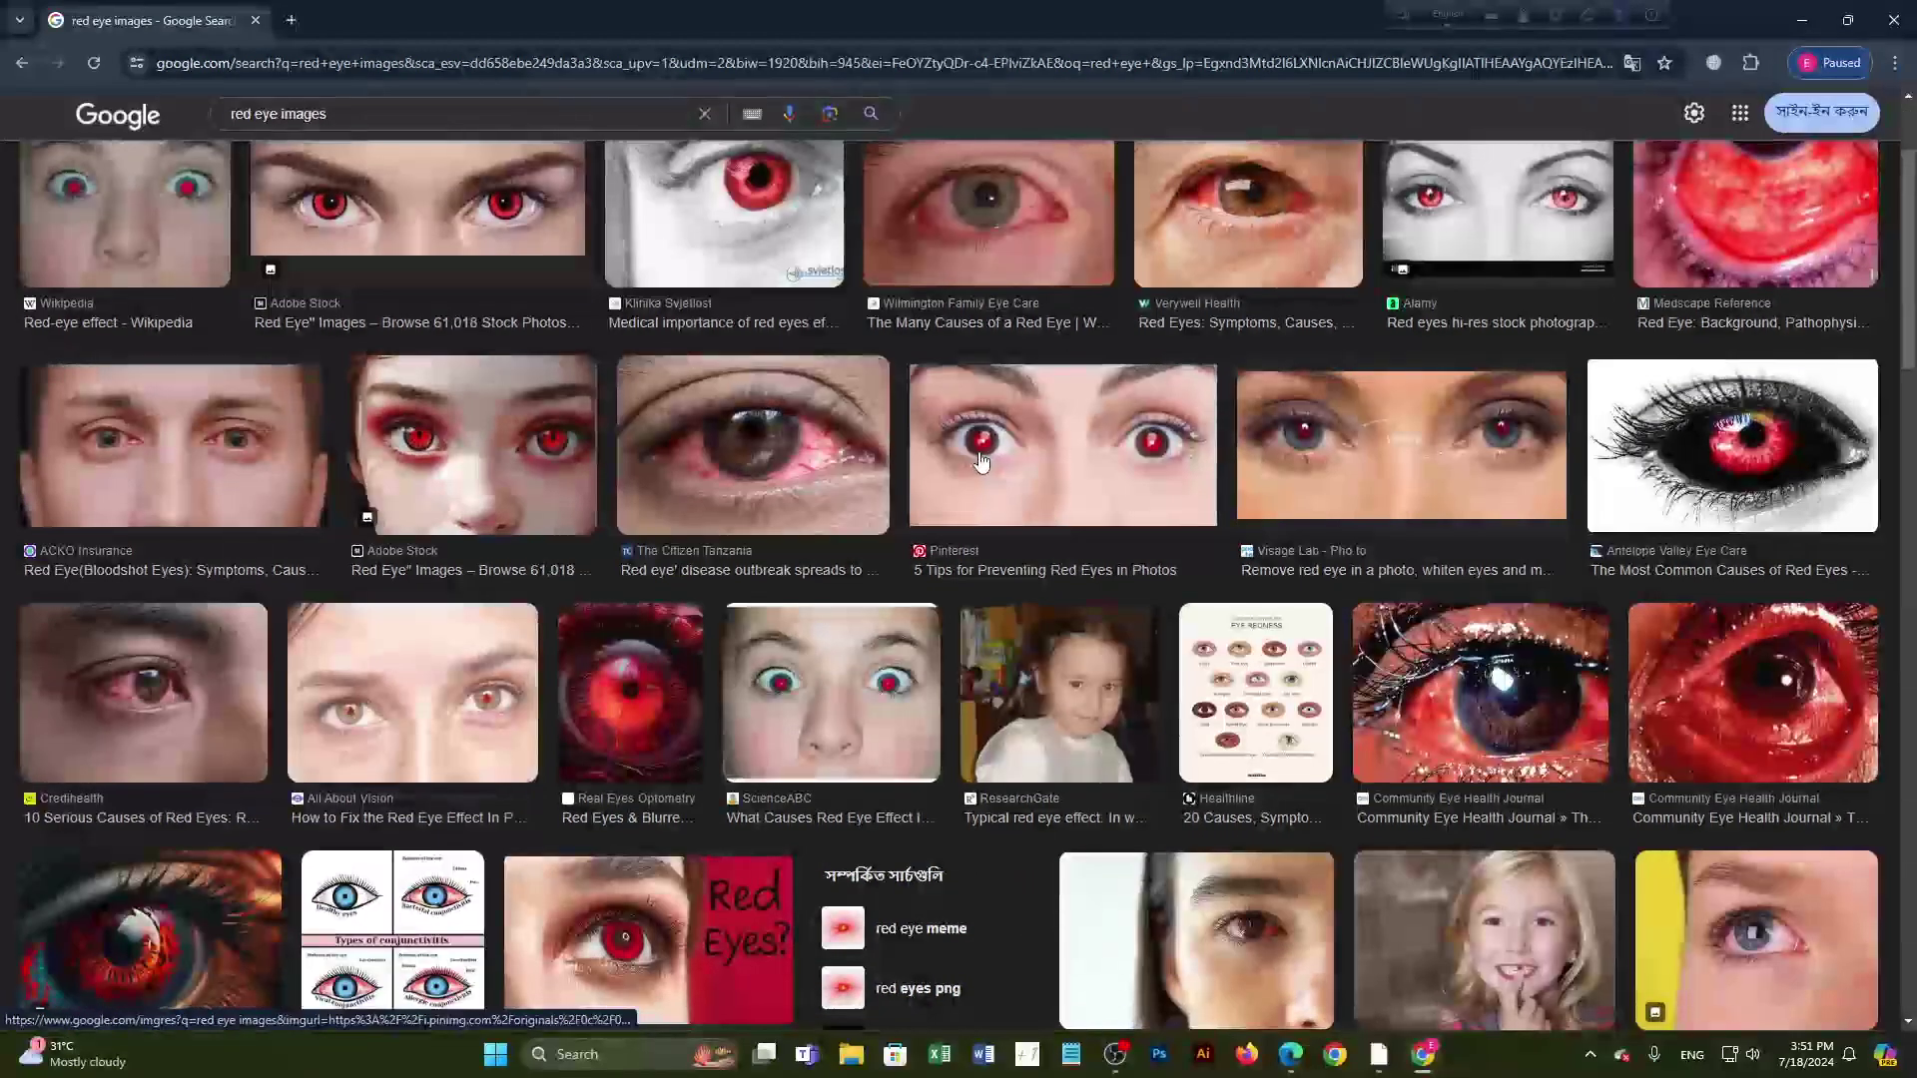
{"action": "scroll", "coordinate": [984, 476], "scroll_direction": "down", "scroll_amount": 5}
{"action": "scroll", "coordinate": [1055, 481], "scroll_direction": "up", "scroll_amount": 3}
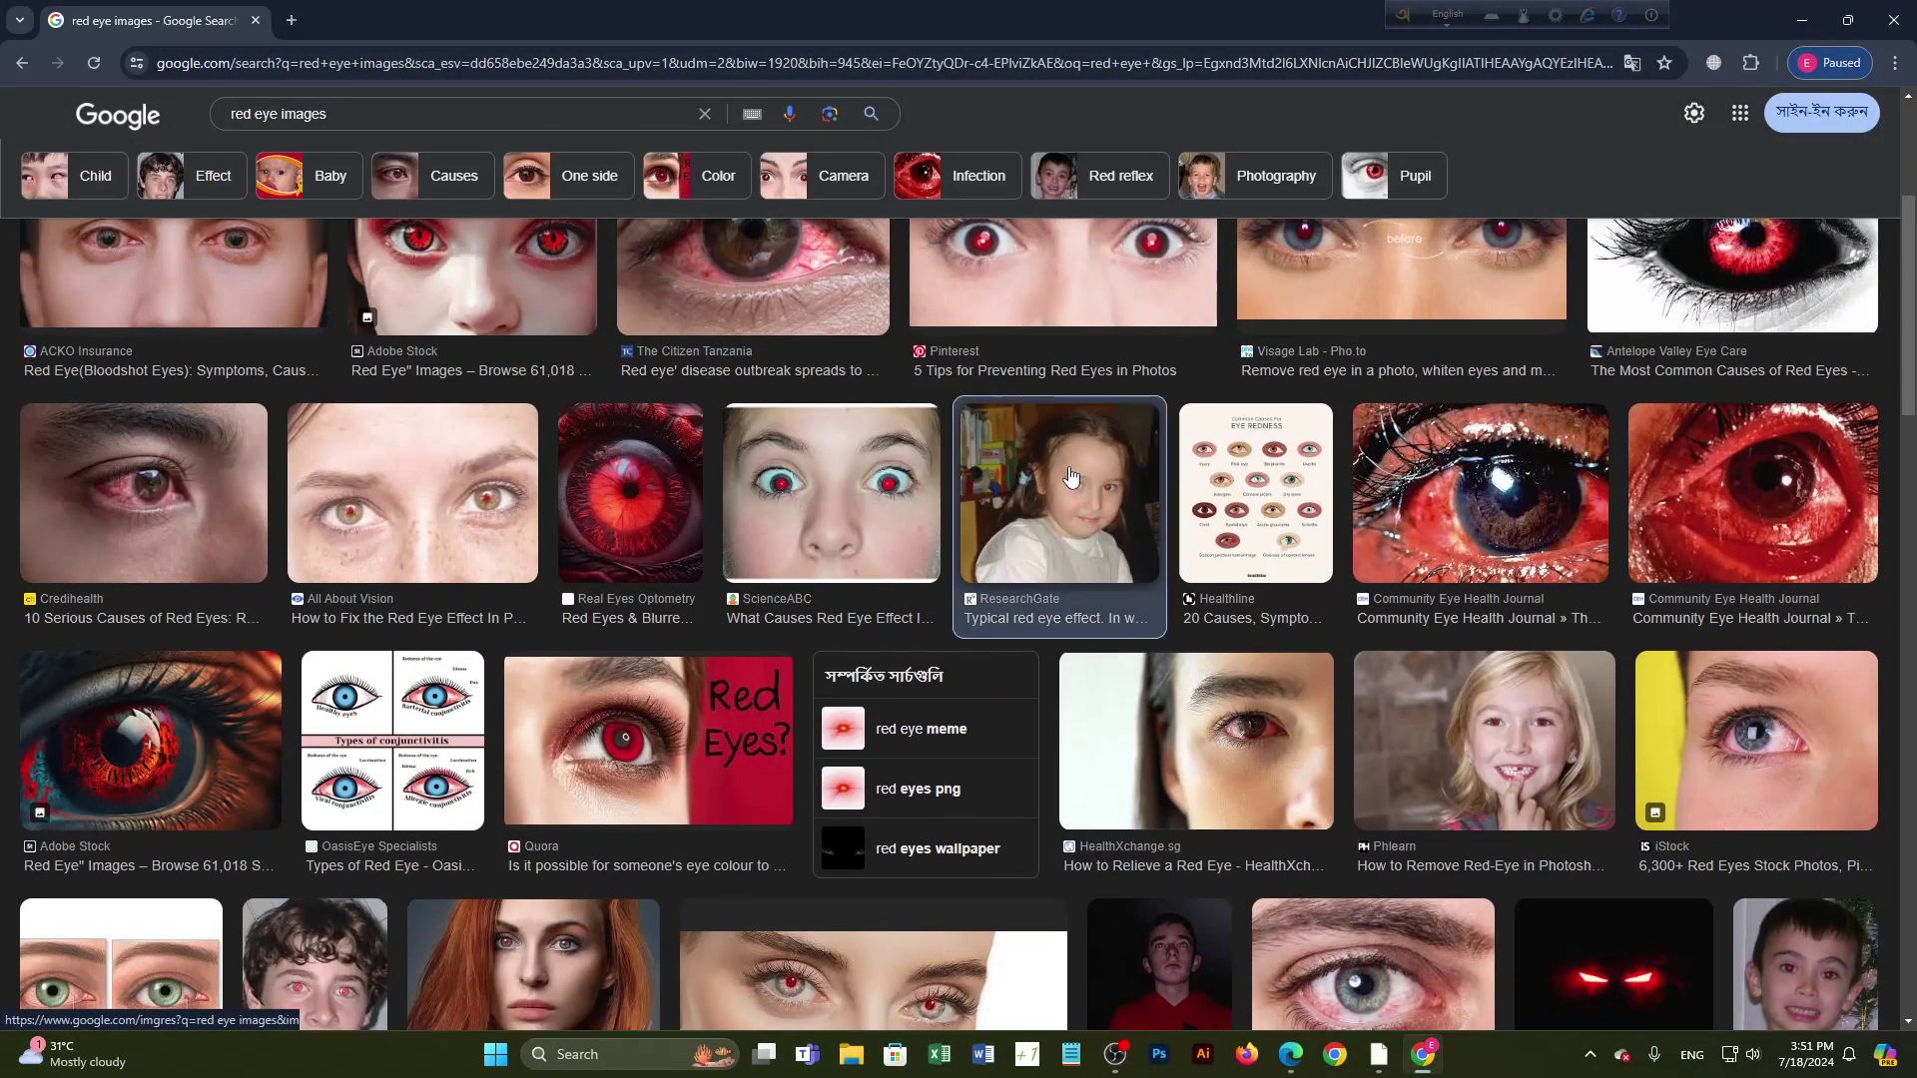
{"action": "left_click", "coordinate": [1055, 481]}
{"action": "right_click", "coordinate": [1453, 364]}
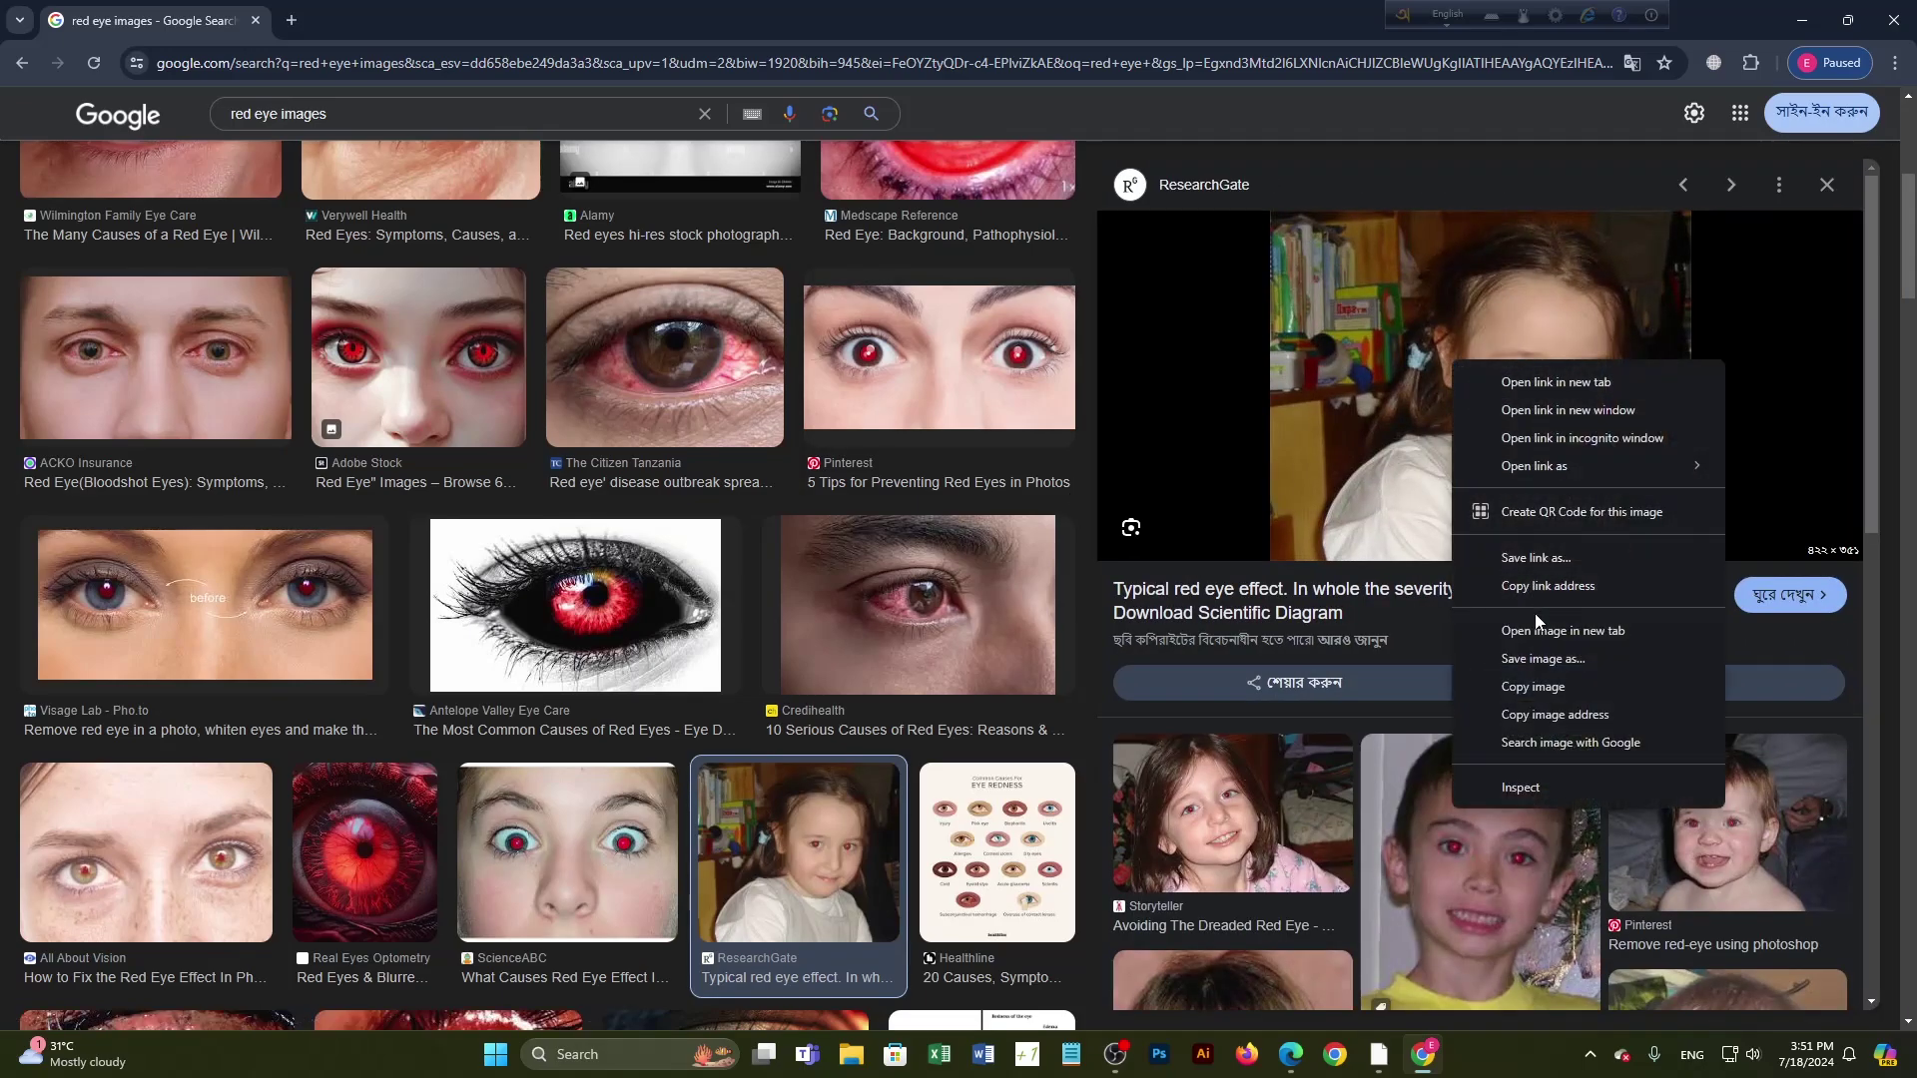
{"action": "left_click", "coordinate": [1534, 687]}
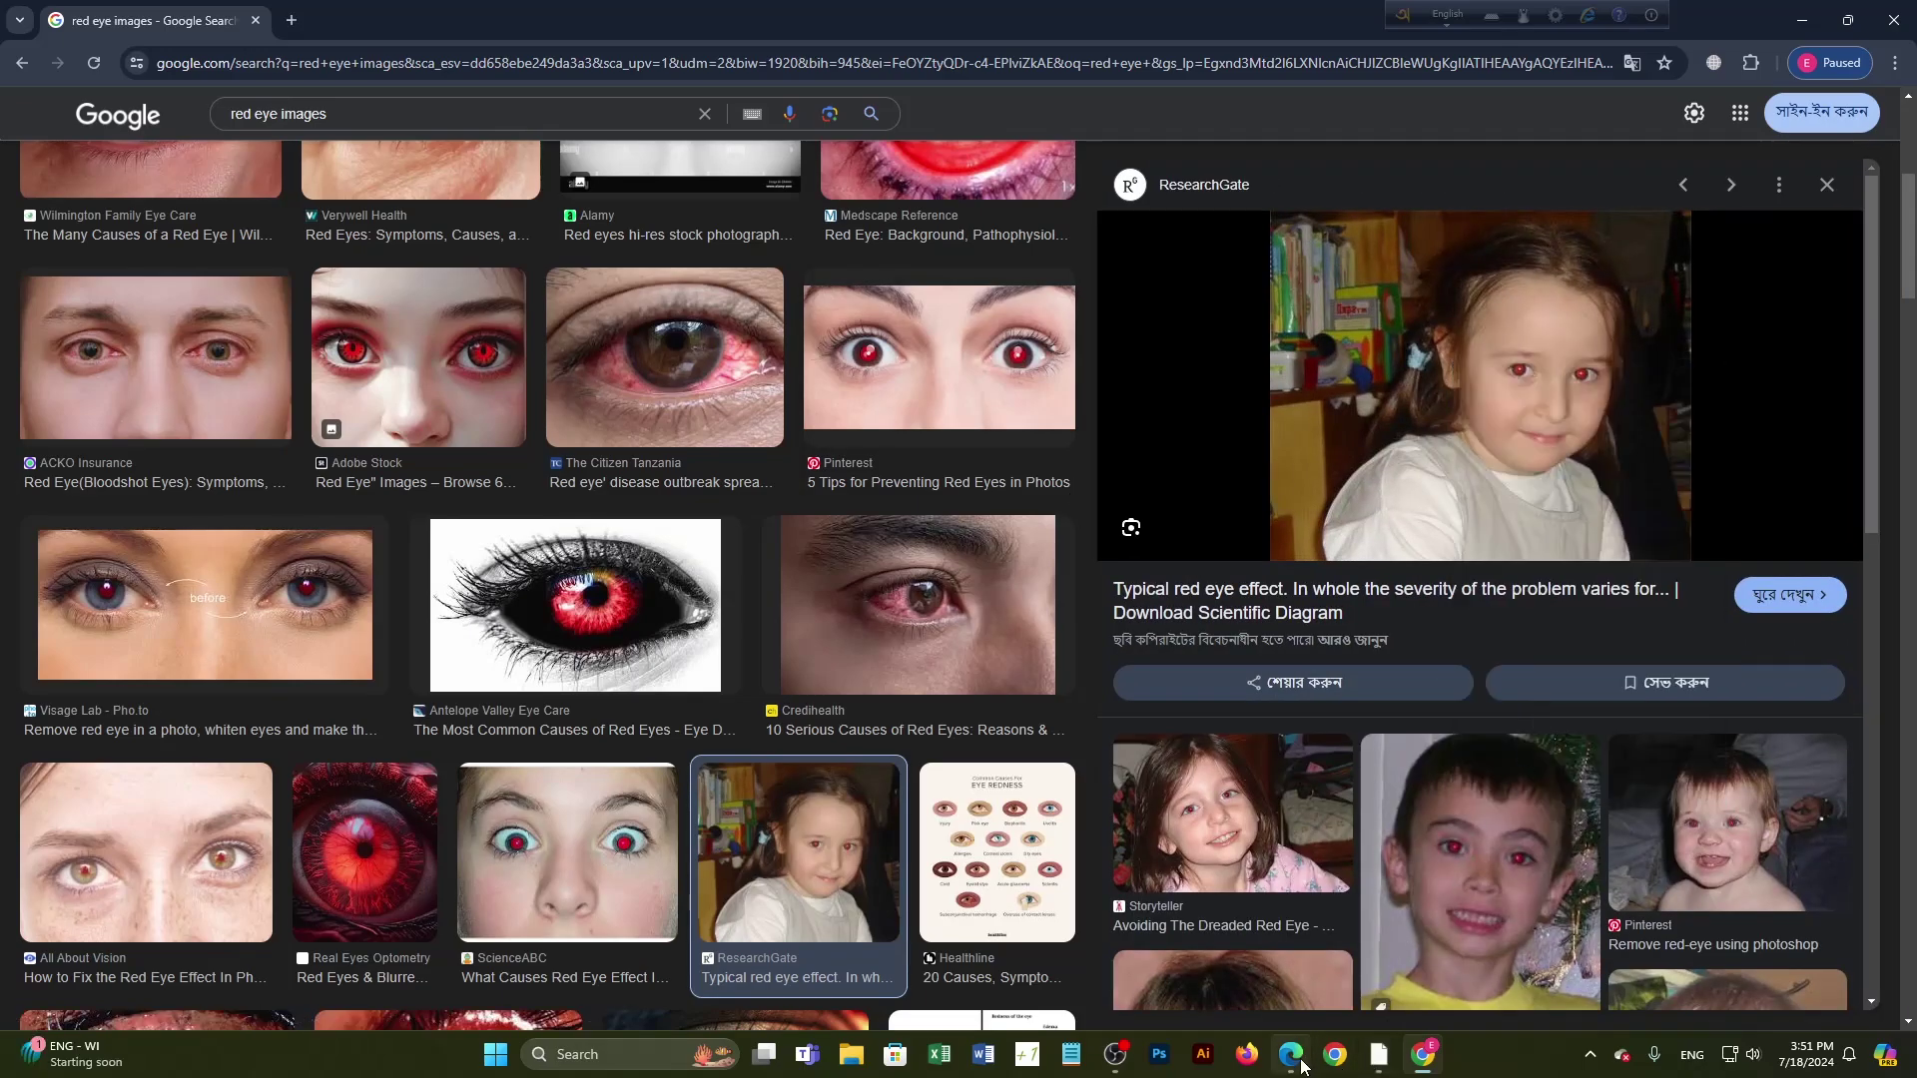
Step: Switch back to Photoshop, create a new document with the offered settings, and paste the copied red-eye photo into it
{"action": "mouse_move", "coordinate": [1301, 1066]}
{"action": "left_click", "coordinate": [1379, 1055]}
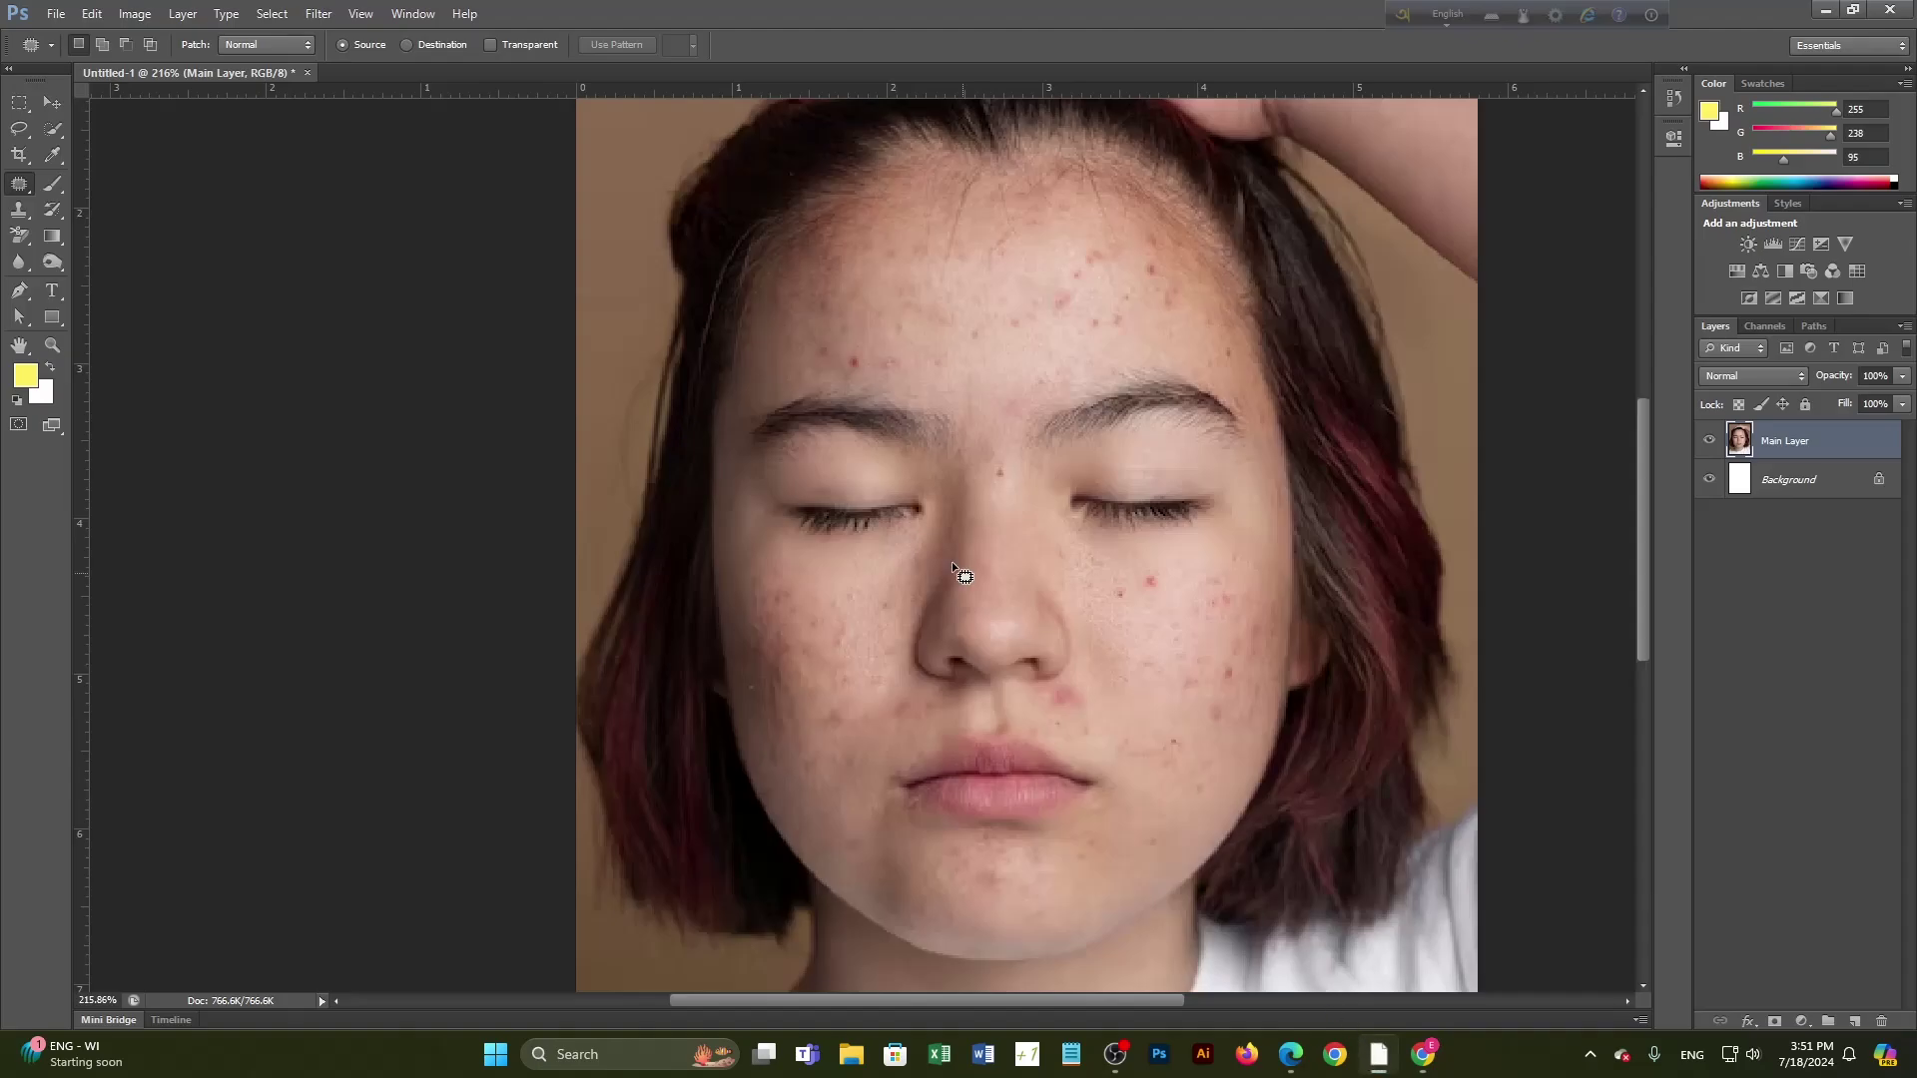
{"action": "left_click", "coordinate": [56, 14]}
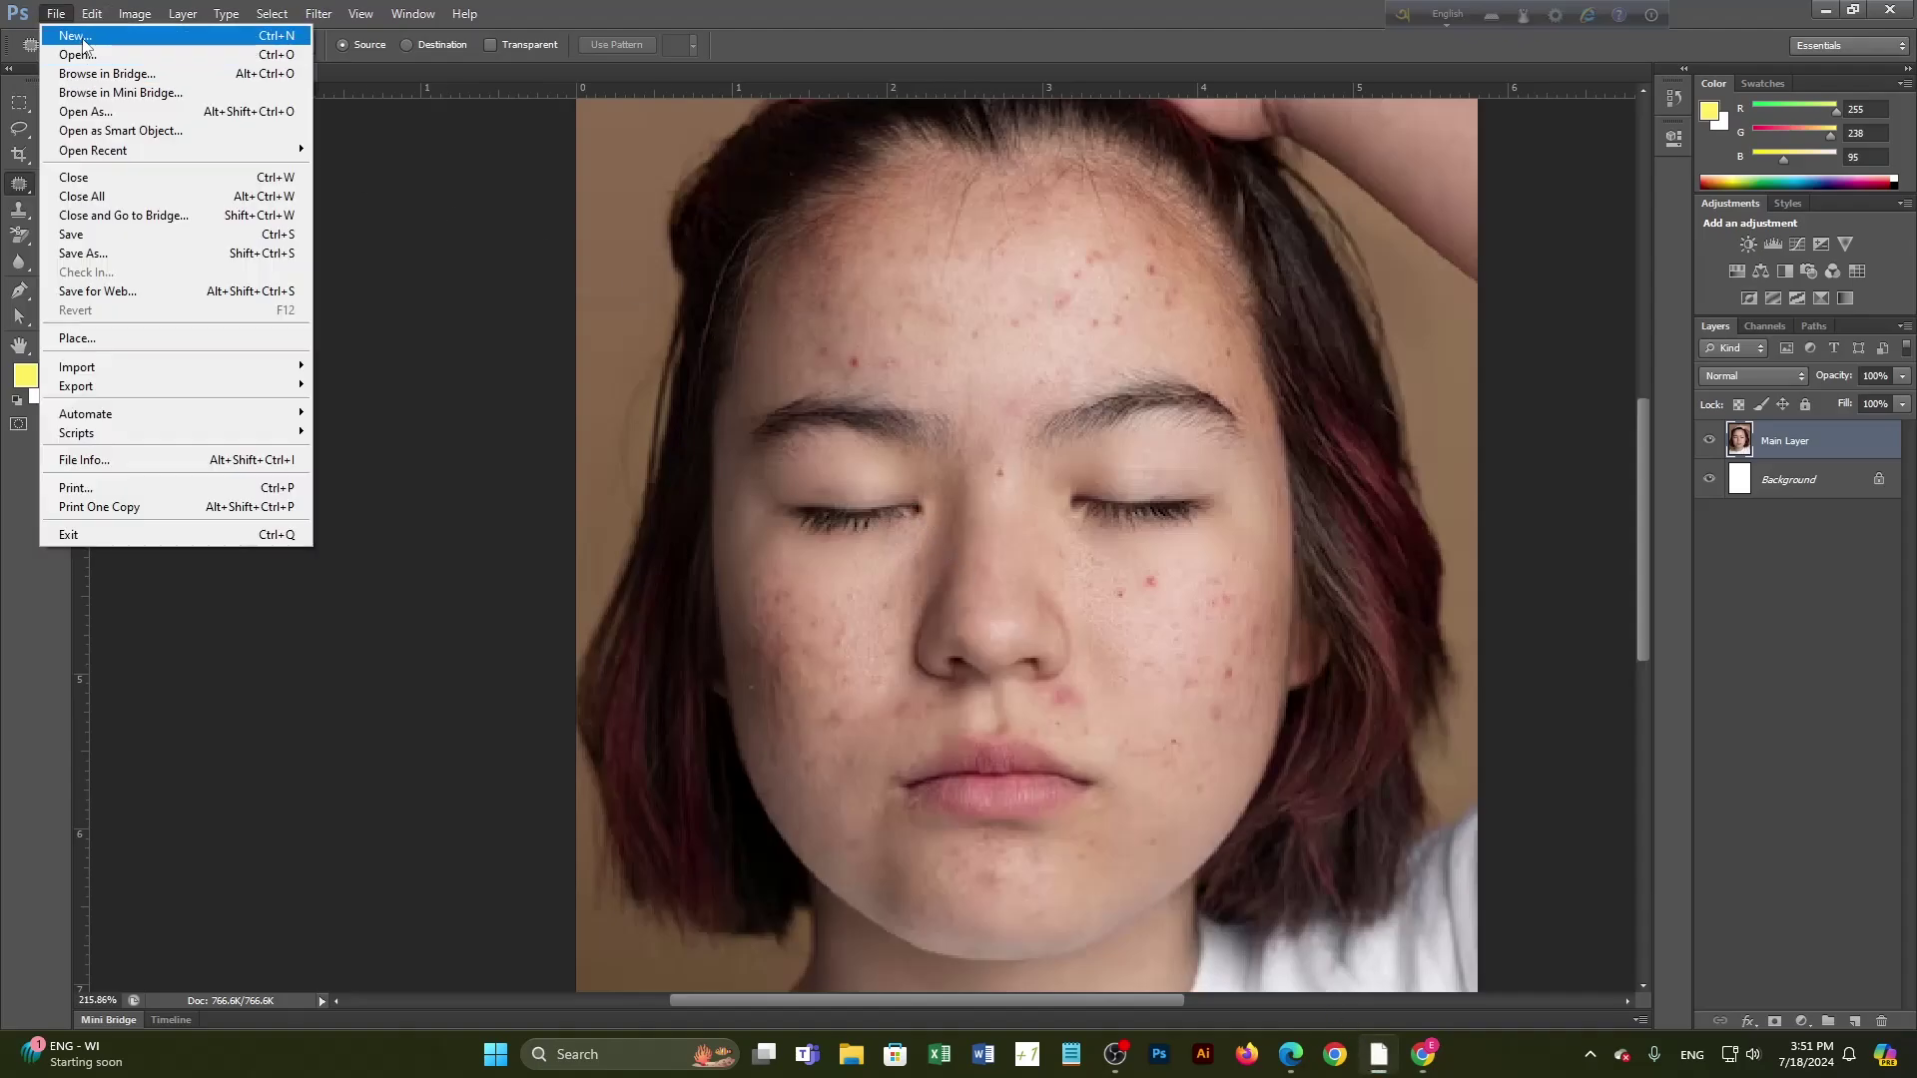
{"action": "left_click", "coordinate": [75, 36]}
{"action": "left_click", "coordinate": [1159, 280]}
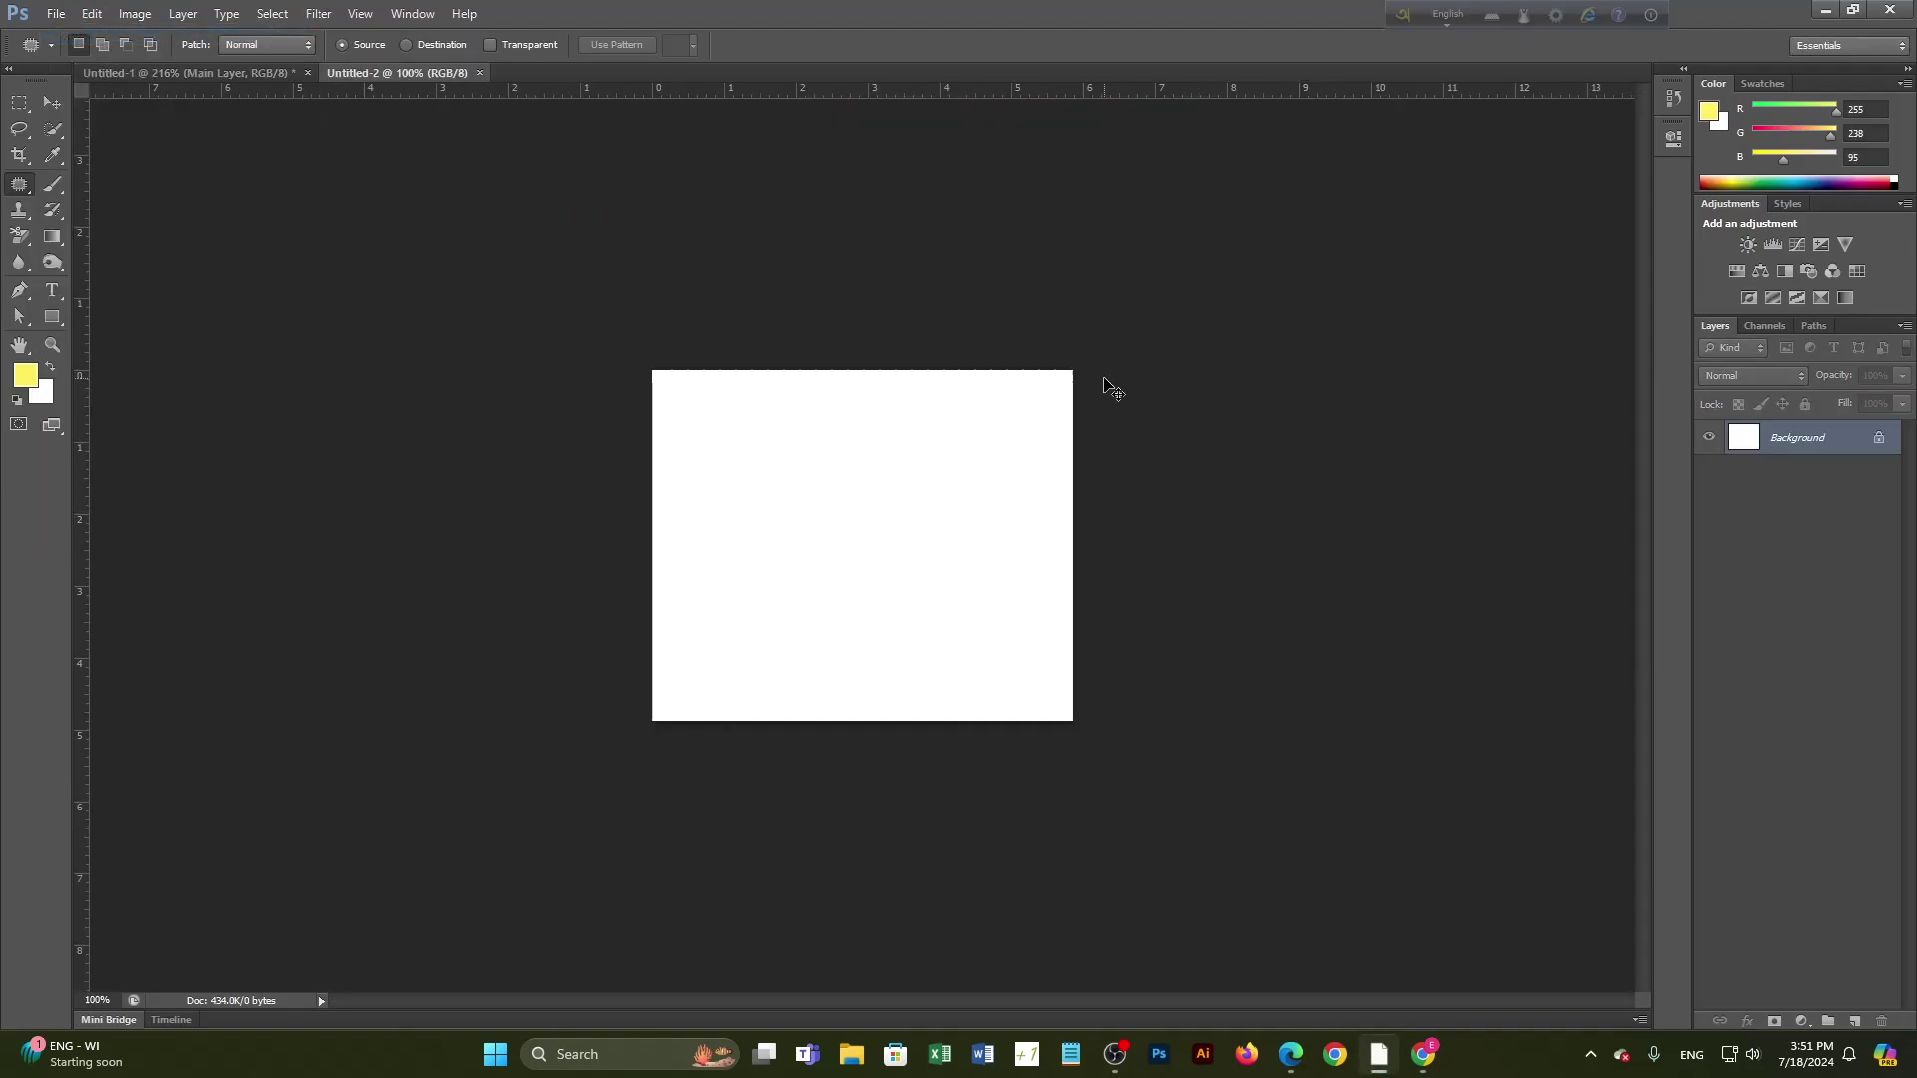
{"action": "key", "text": "ctrl+v"}
Step: Duplicate the photo's Layer 1 and activate the Red Eye Tool for work on the girl's eyes
{"action": "scroll", "coordinate": [885, 498], "scroll_direction": "up", "scroll_amount": 5}
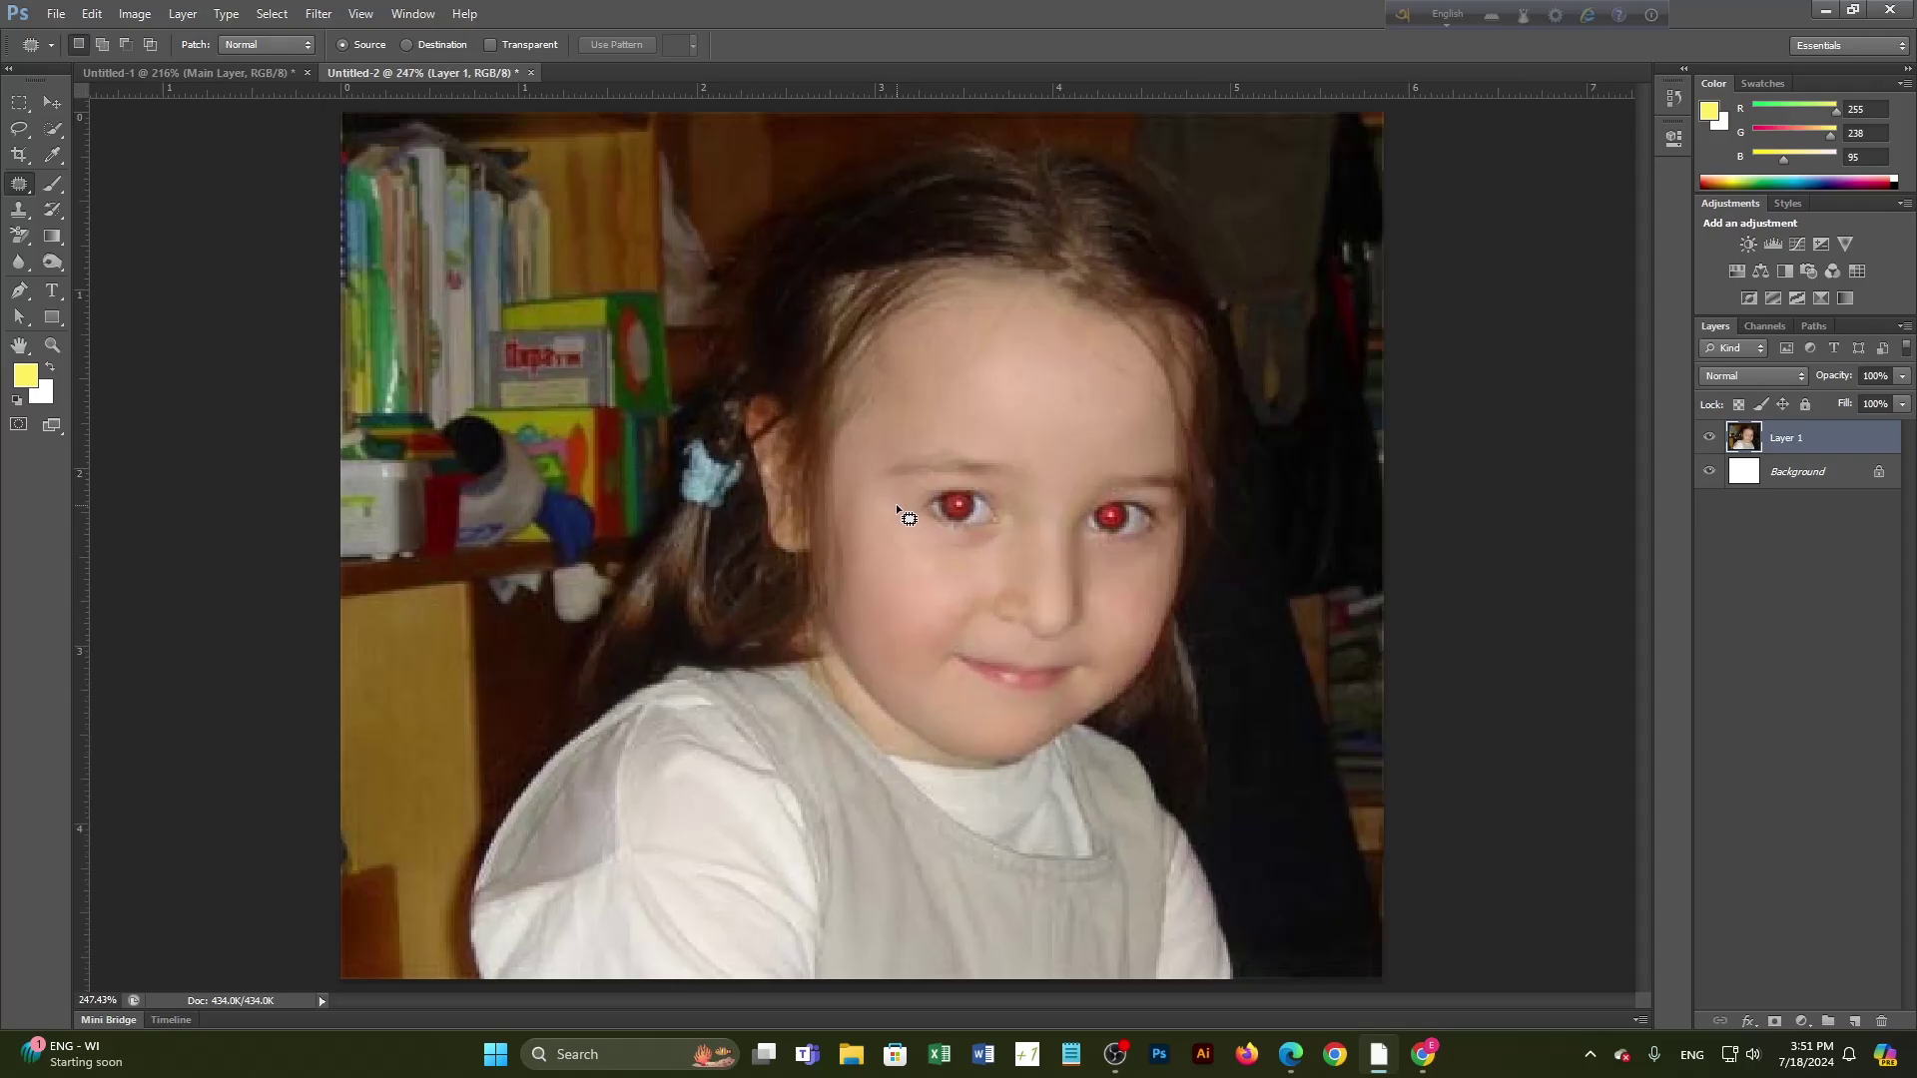
{"action": "scroll", "coordinate": [819, 572], "scroll_direction": "up", "scroll_amount": 2}
{"action": "scroll", "coordinate": [937, 573], "scroll_direction": "up", "scroll_amount": 2}
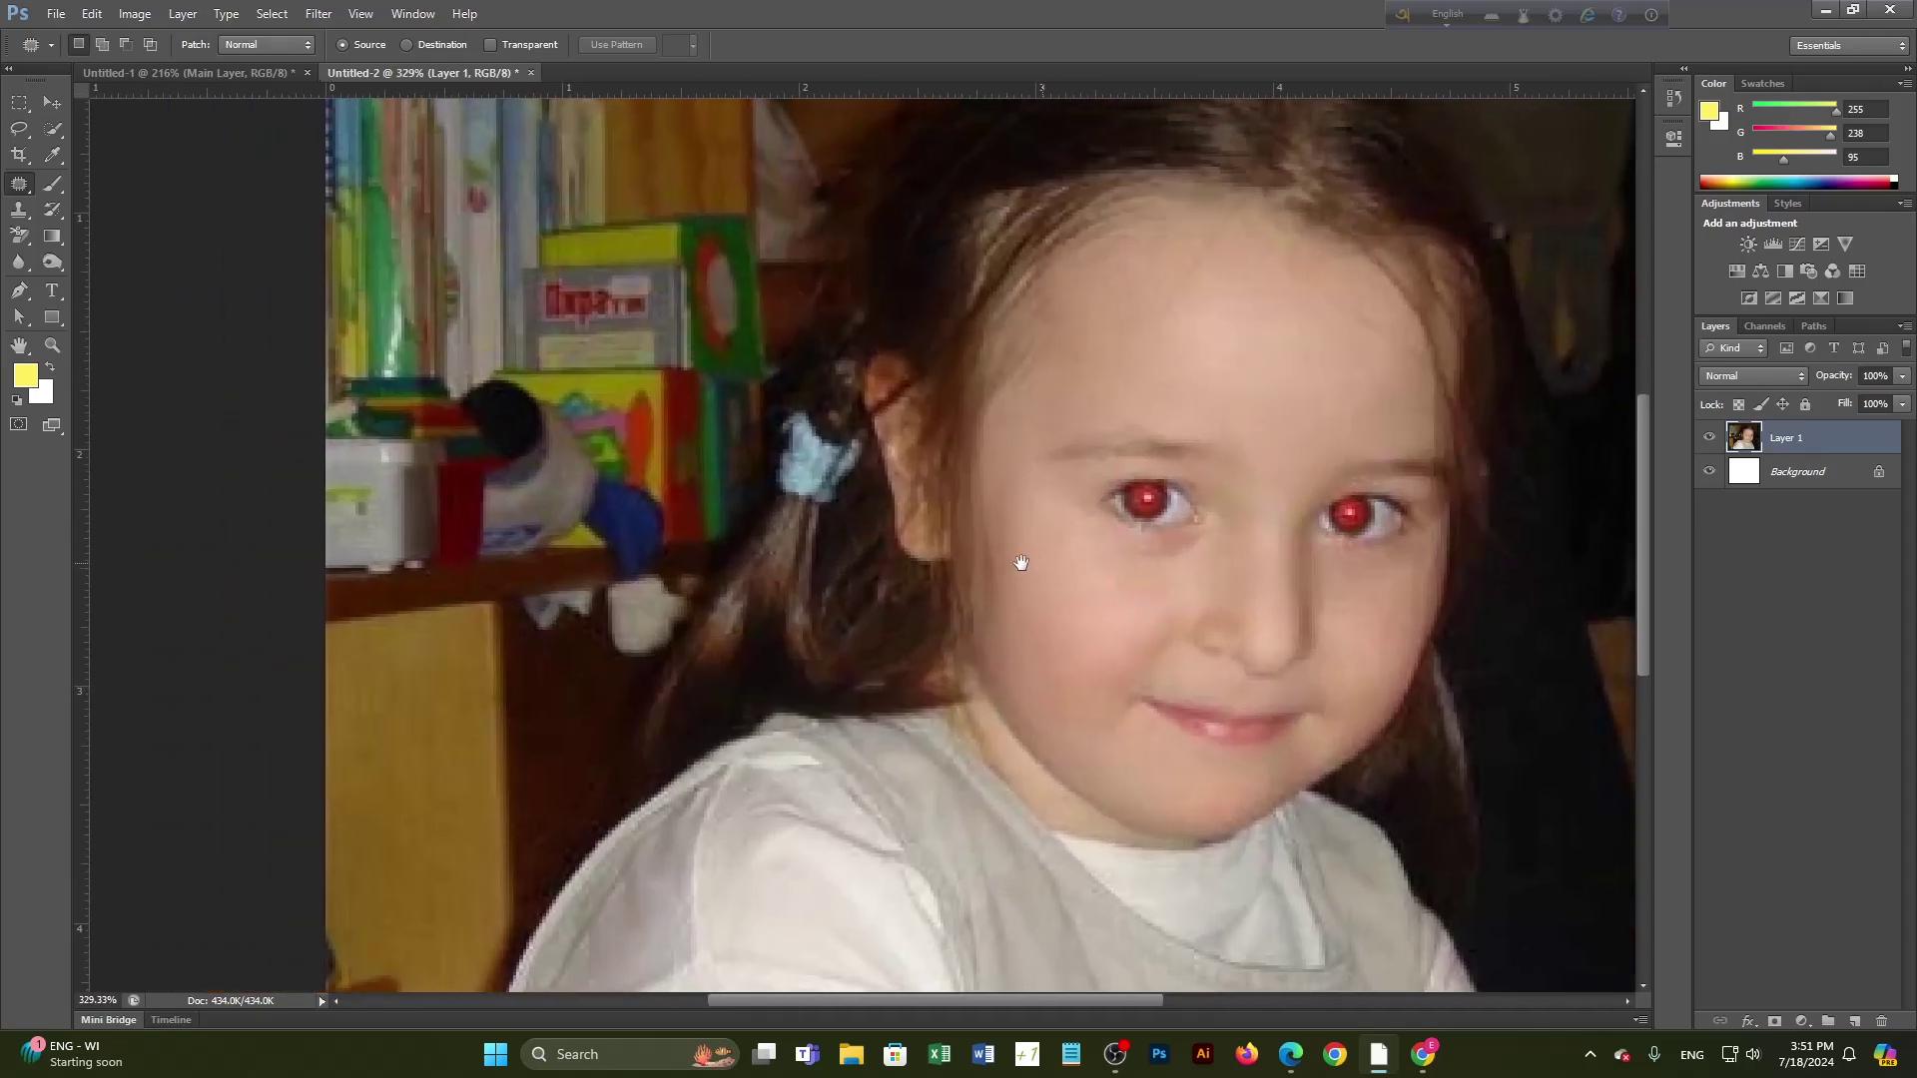
{"action": "left_click_drag", "start_coordinate": [1020, 562], "coordinate": [816, 567]}
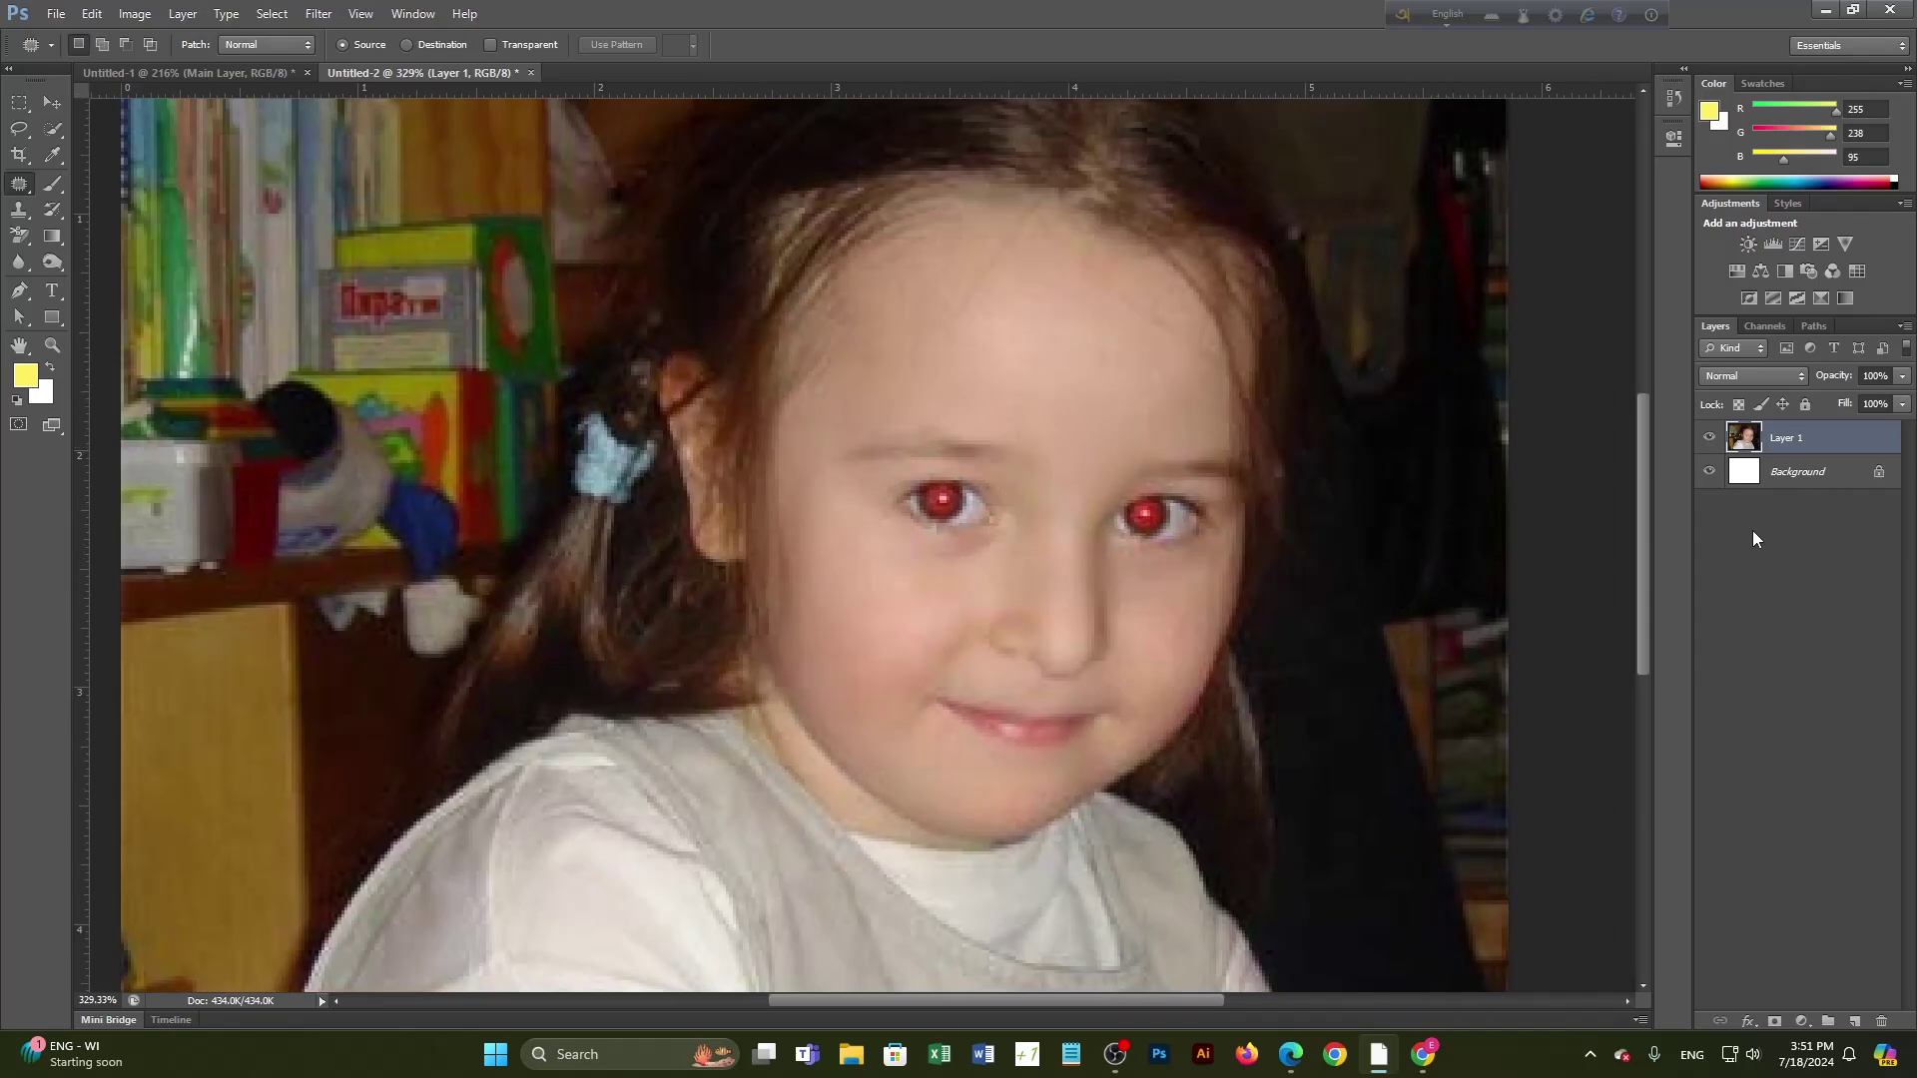
{"action": "key", "text": "ctrl+j"}
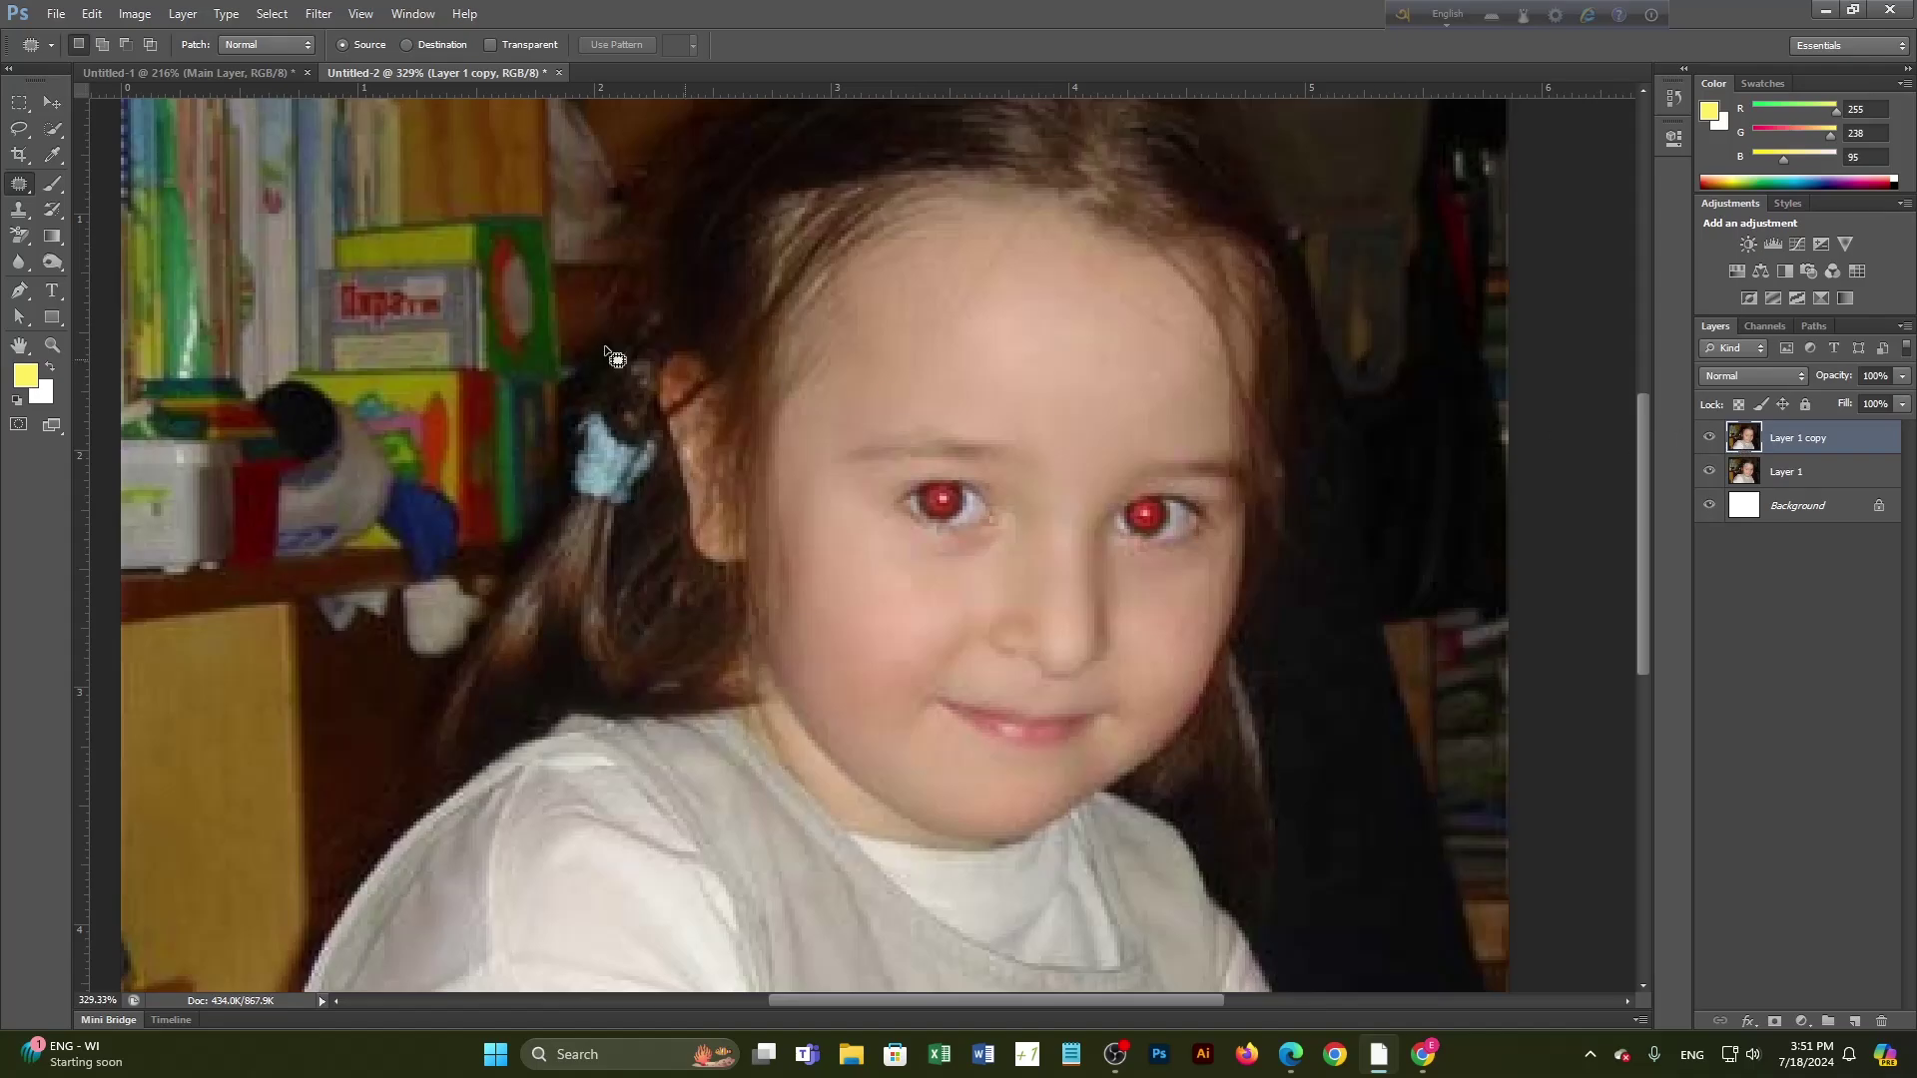
{"action": "right_click", "coordinate": [26, 185]}
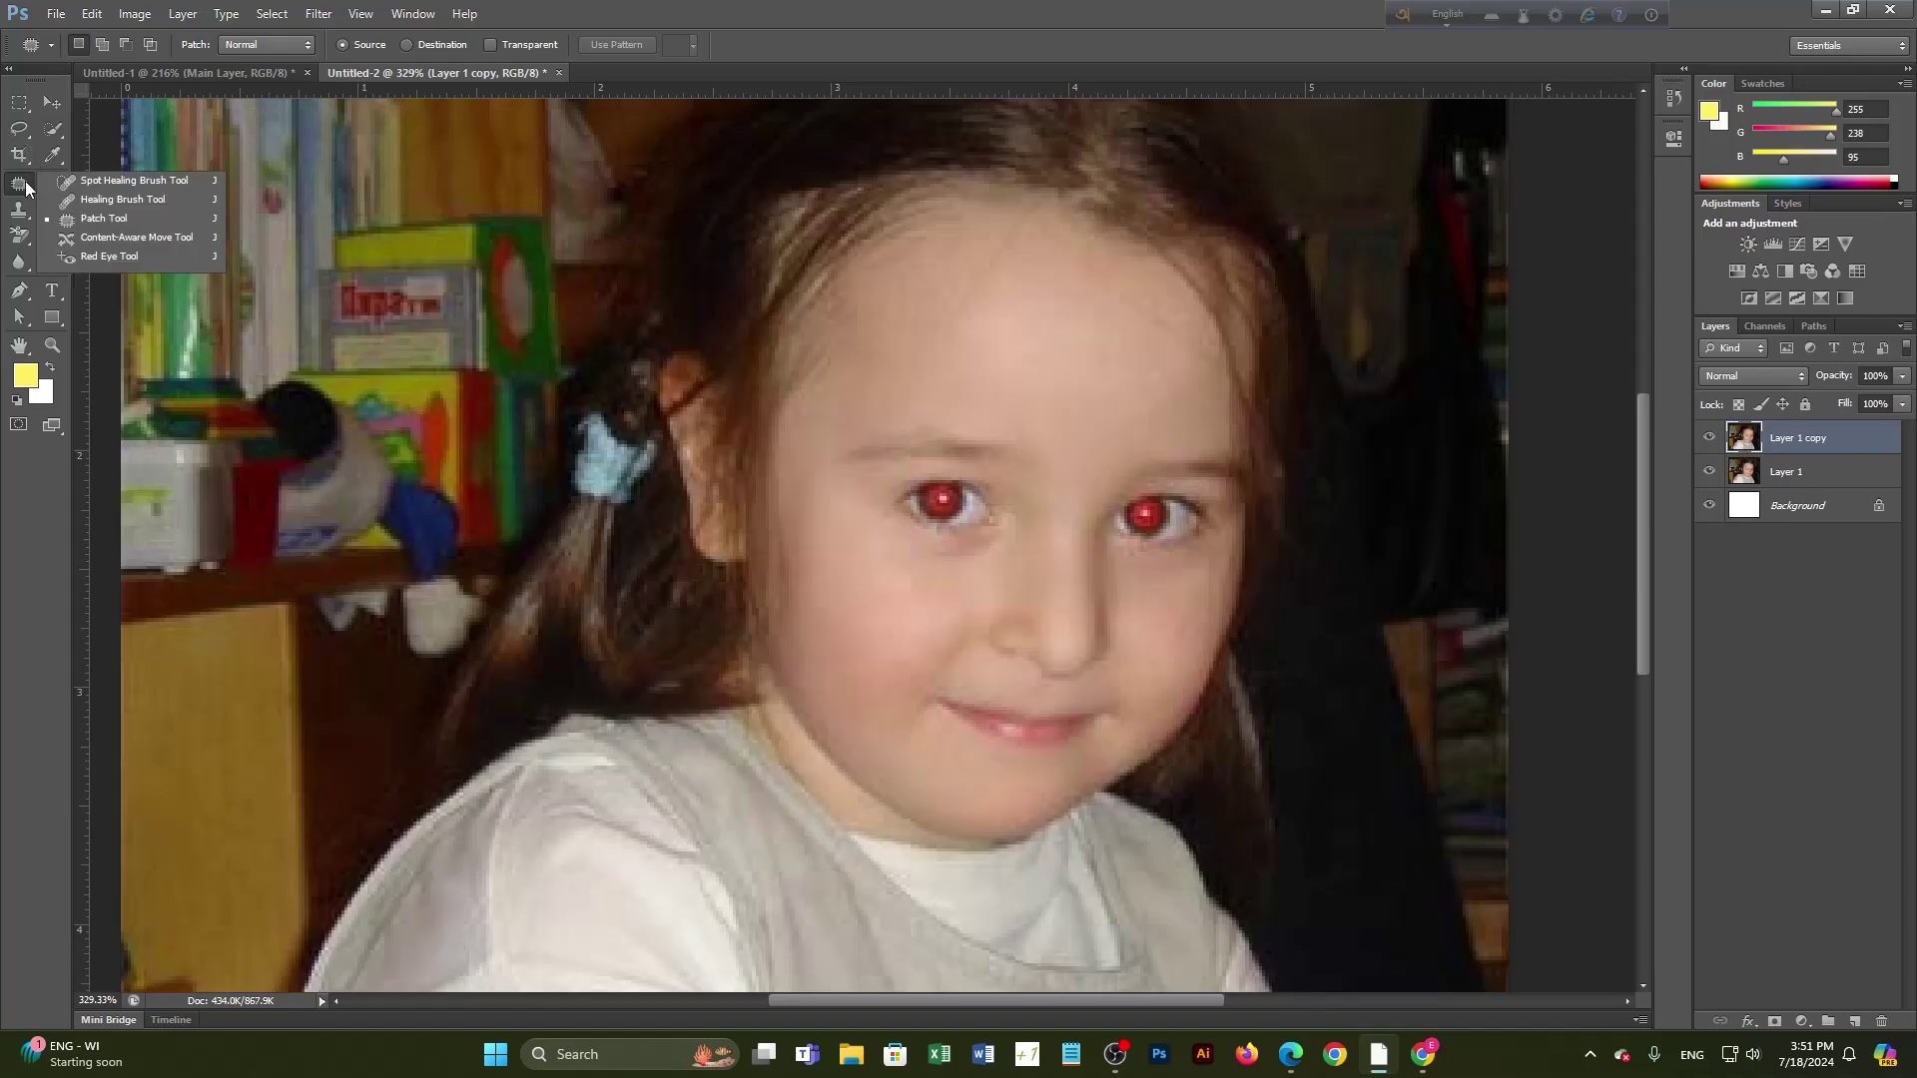
{"action": "left_click", "coordinate": [82, 264]}
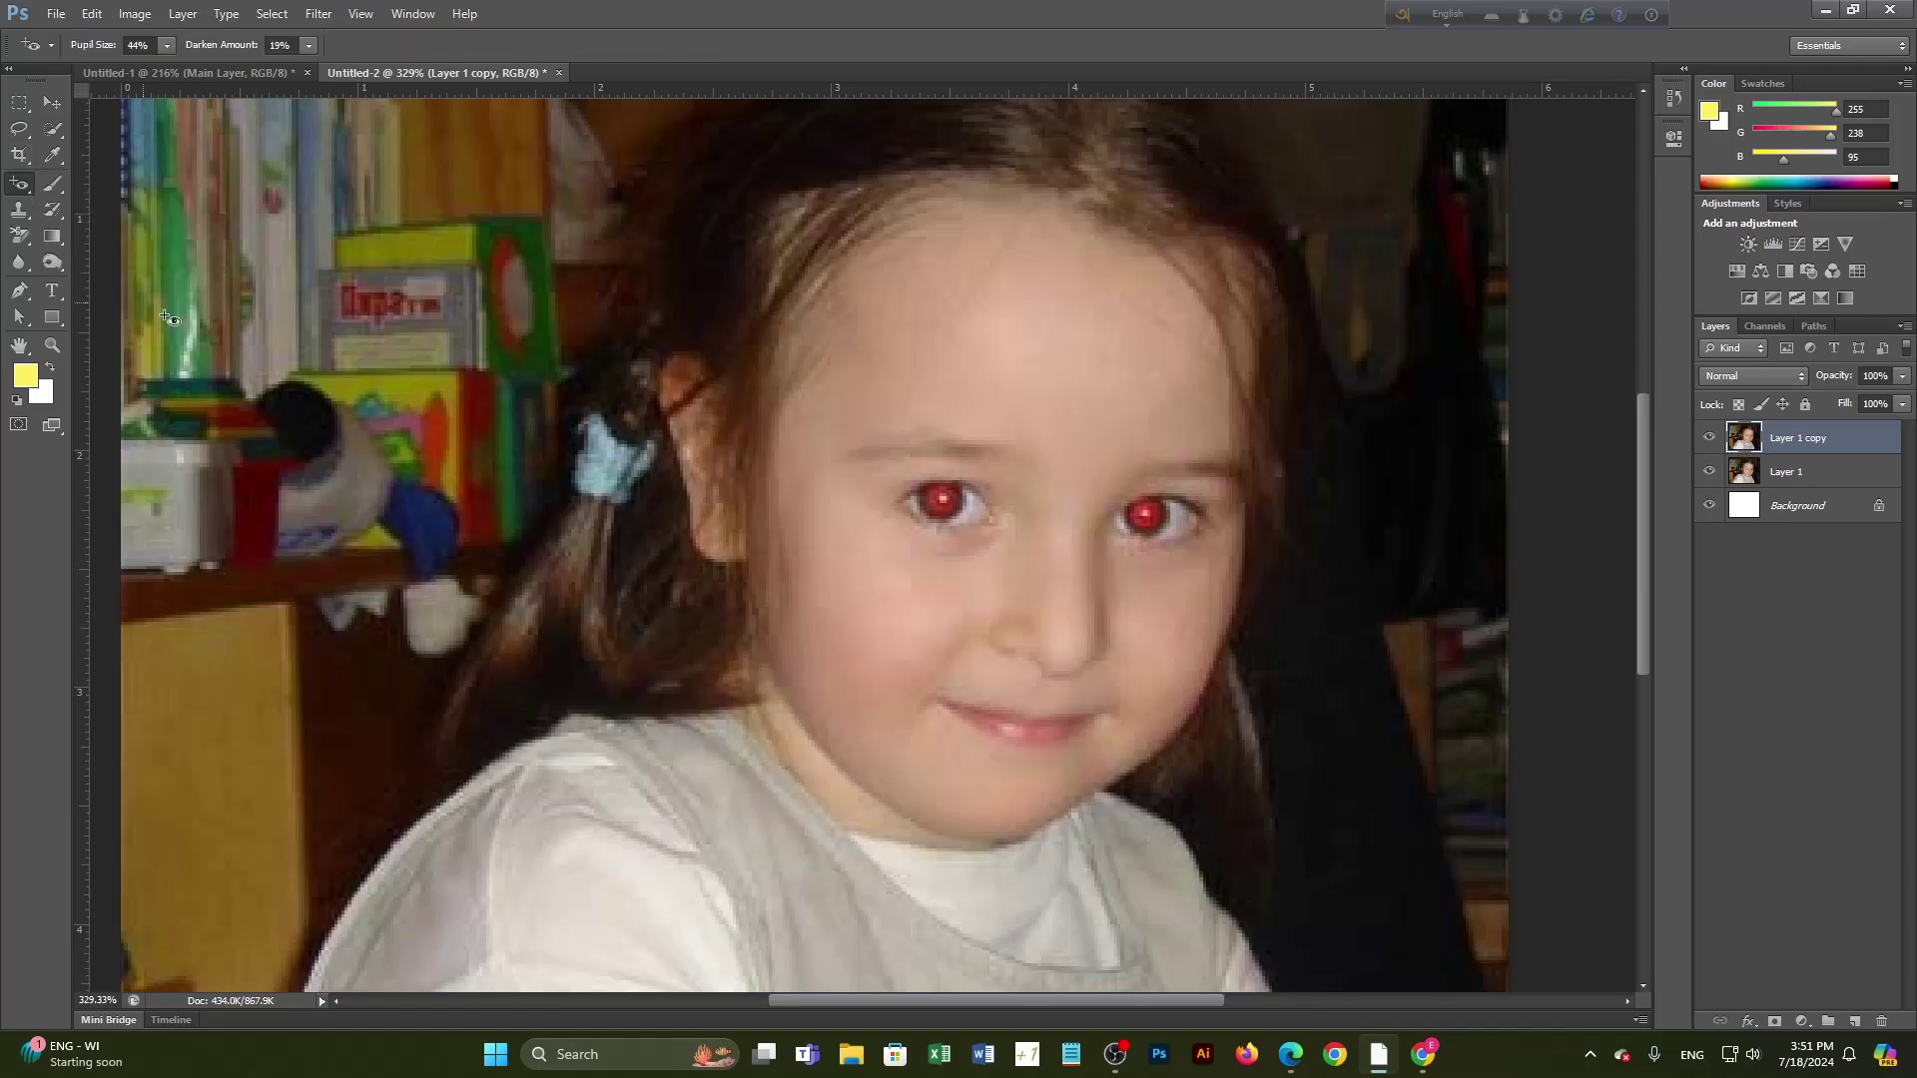
Step: Correct both of the girl's red pupils with the Red Eye Tool and toggle Layer 1 copy's visibility to compare before and after
{"action": "left_click", "coordinate": [945, 501]}
{"action": "left_click", "coordinate": [1151, 517]}
{"action": "left_click", "coordinate": [52, 100]}
{"action": "left_click", "coordinate": [1709, 438]}
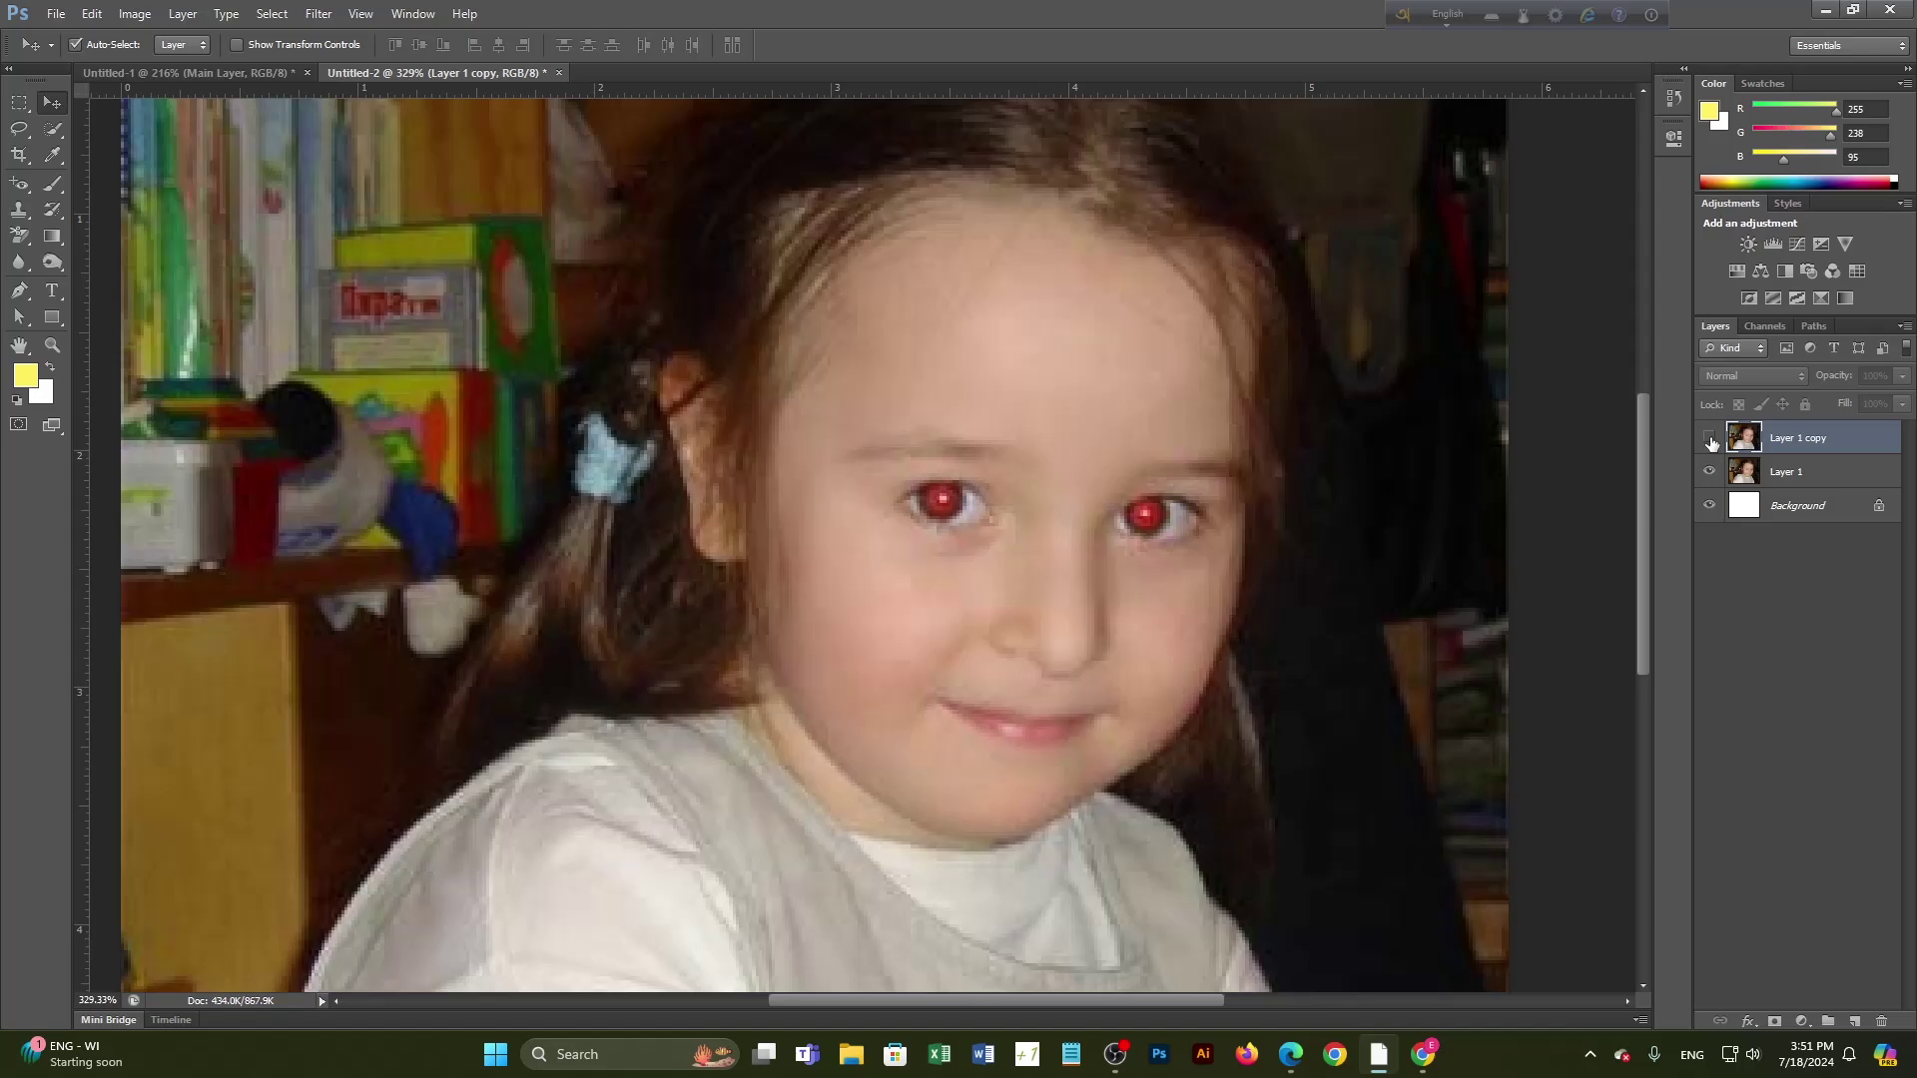
{"action": "left_click", "coordinate": [1709, 439]}
{"action": "left_click", "coordinate": [1709, 439]}
{"action": "left_click", "coordinate": [1709, 439]}
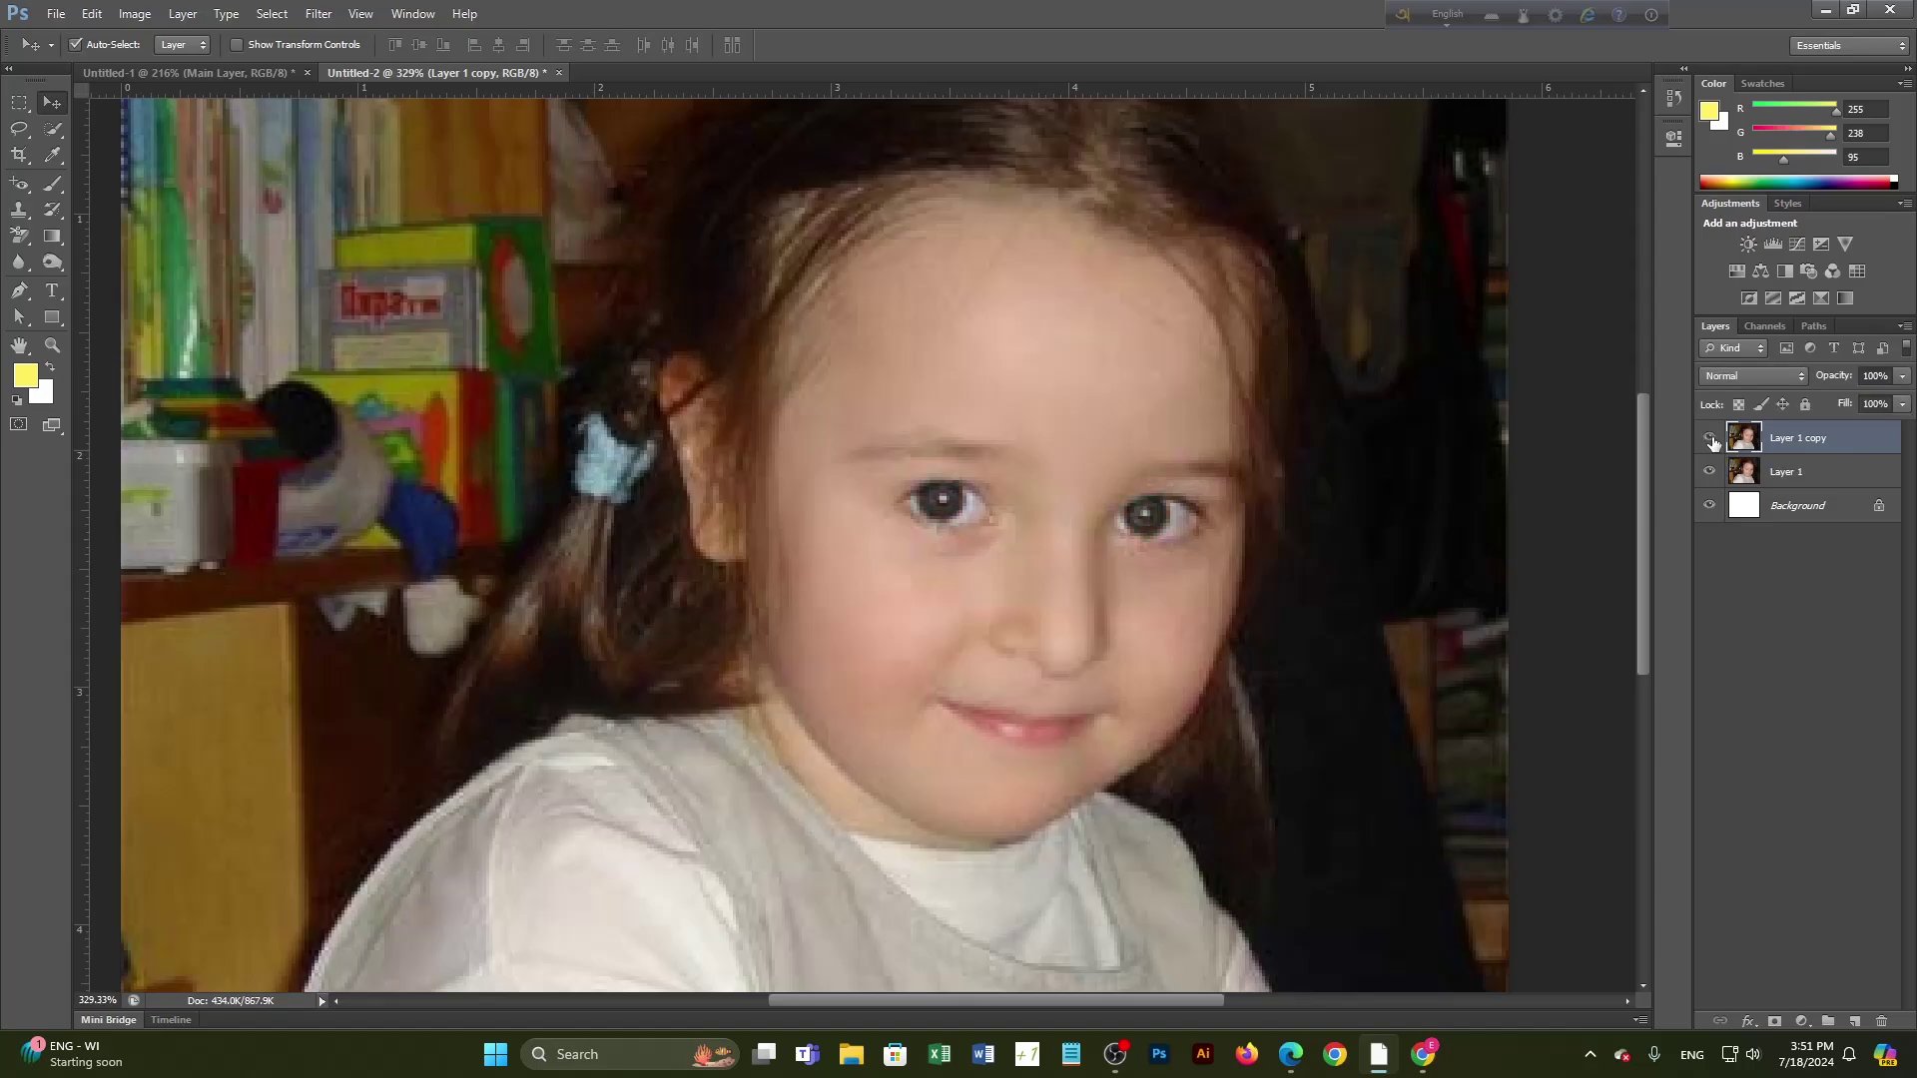
{"action": "left_click", "coordinate": [1709, 439]}
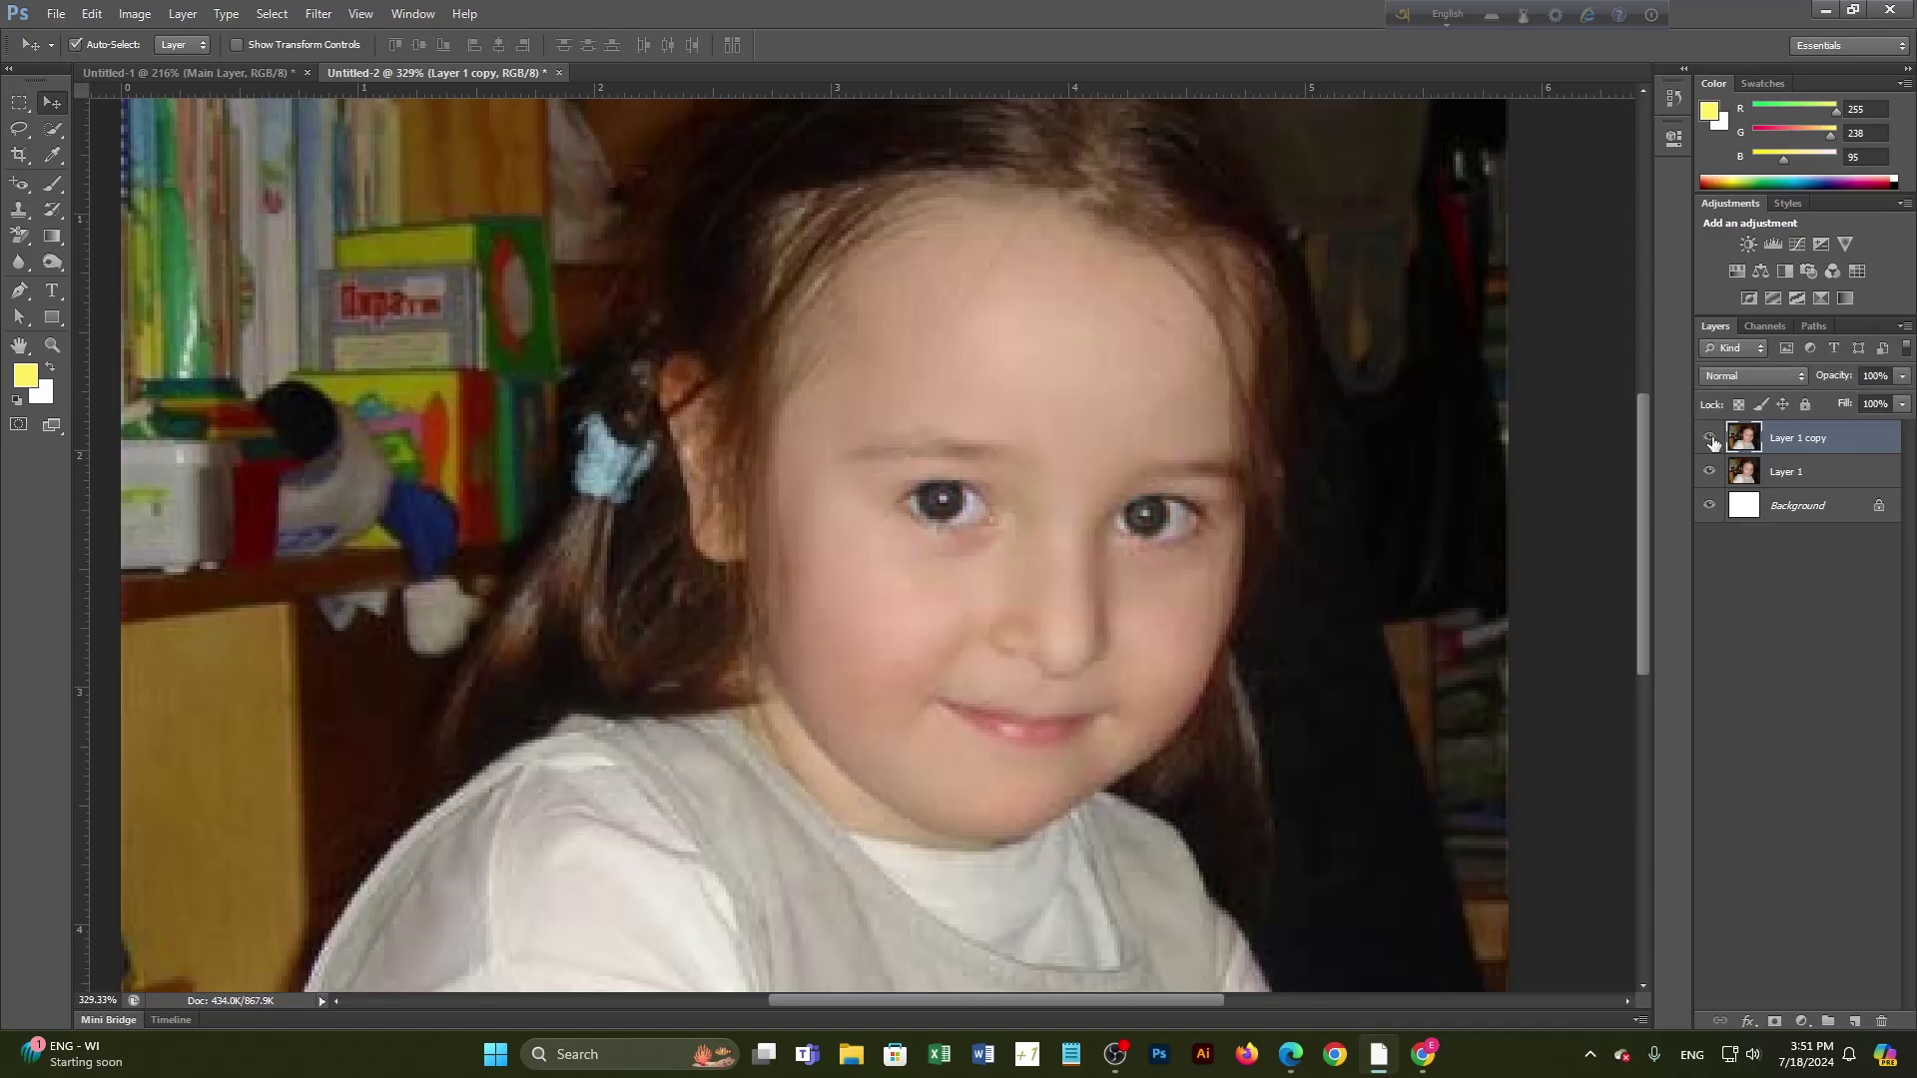
Step: Try the Red Eye Tool again on both corrected pupils and undo all the red-eye corrections on Layer 1 copy
{"action": "left_click", "coordinate": [17, 188]}
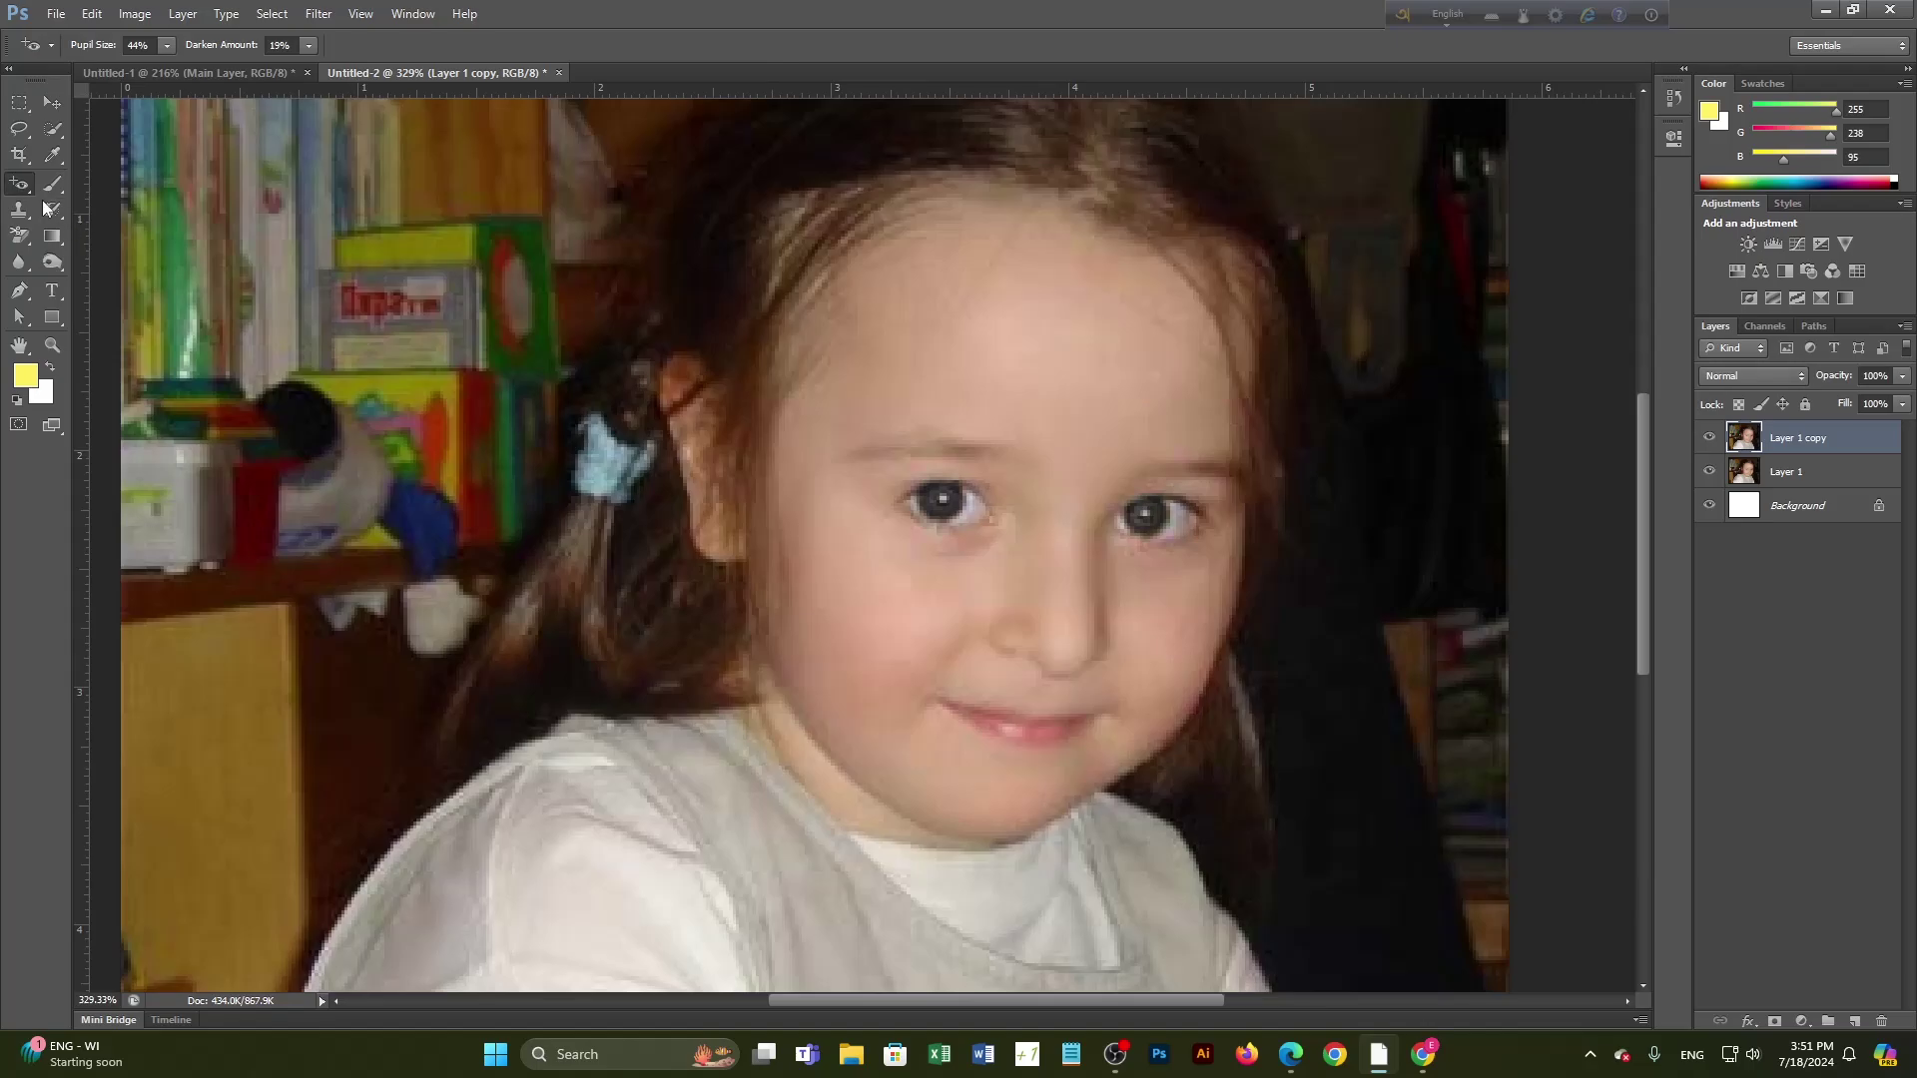
{"action": "left_click", "coordinate": [75, 262]}
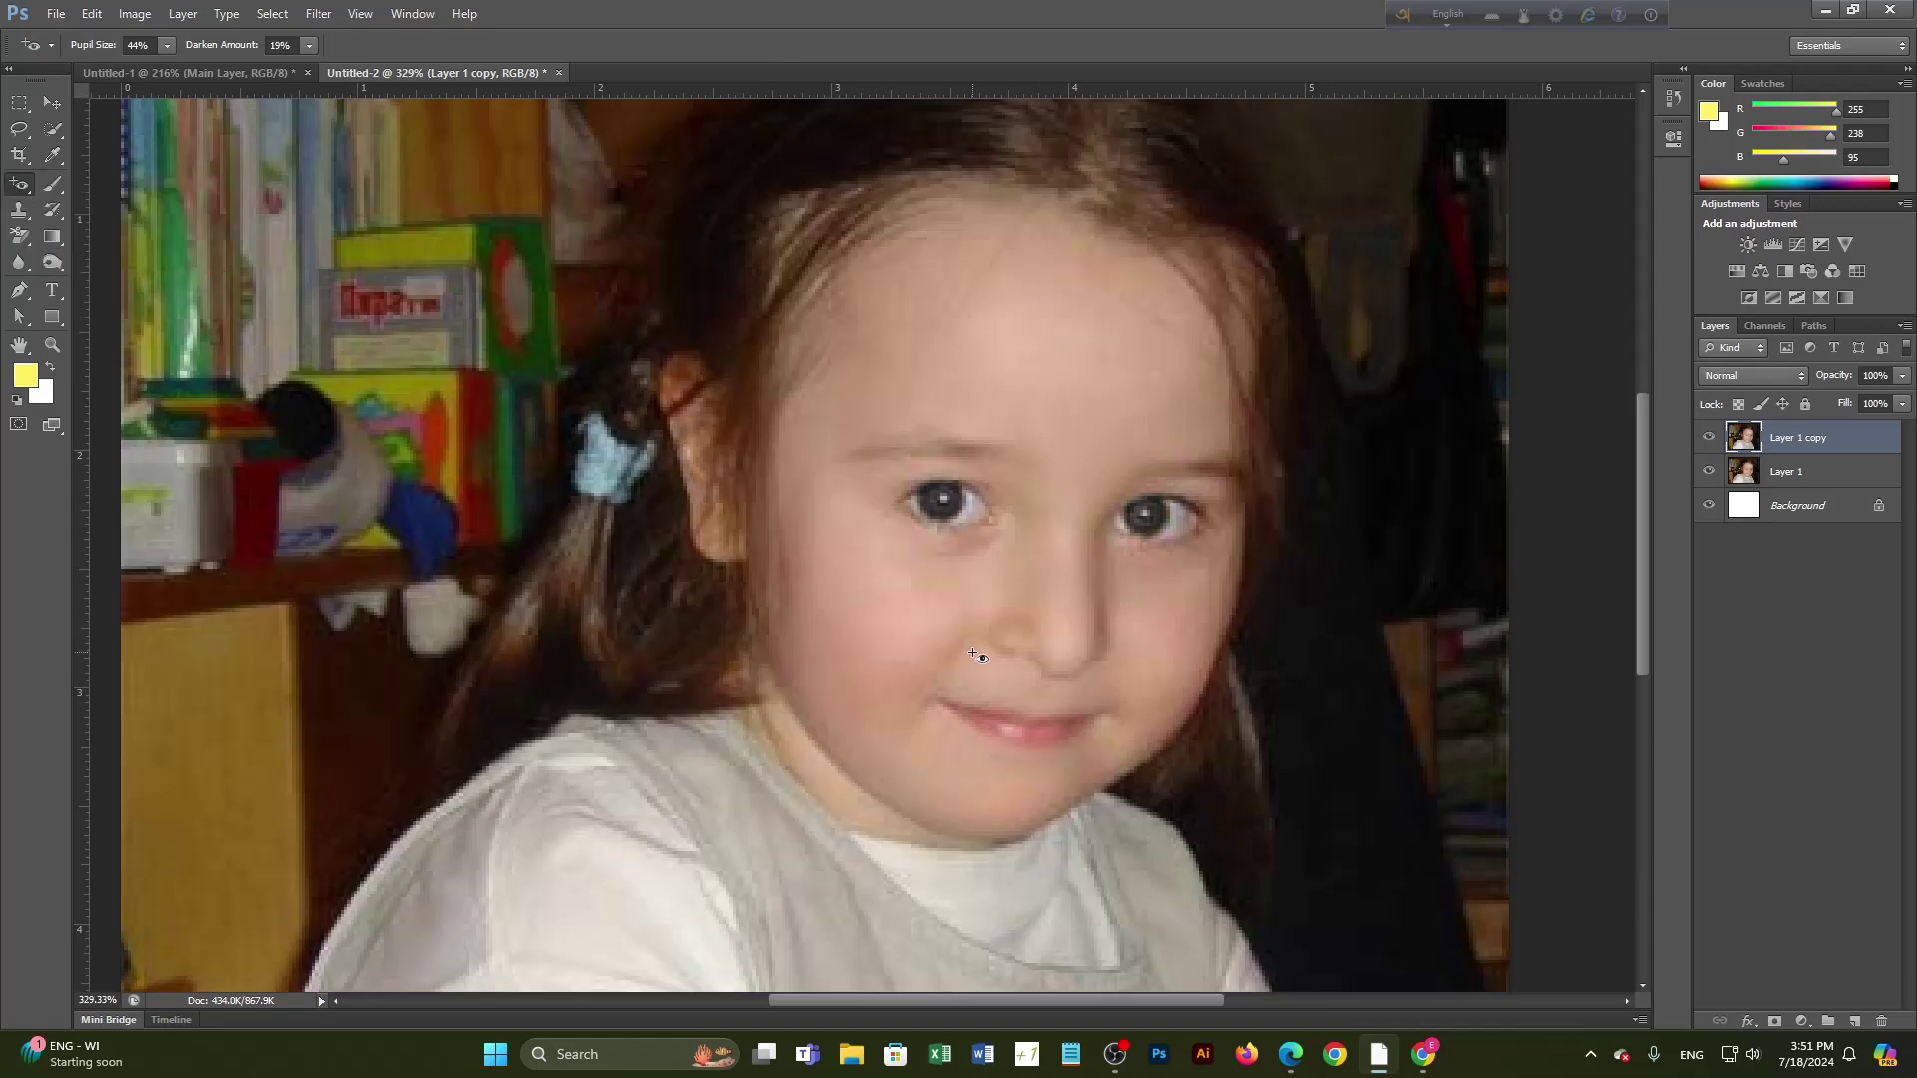
{"action": "left_click", "coordinate": [947, 499]}
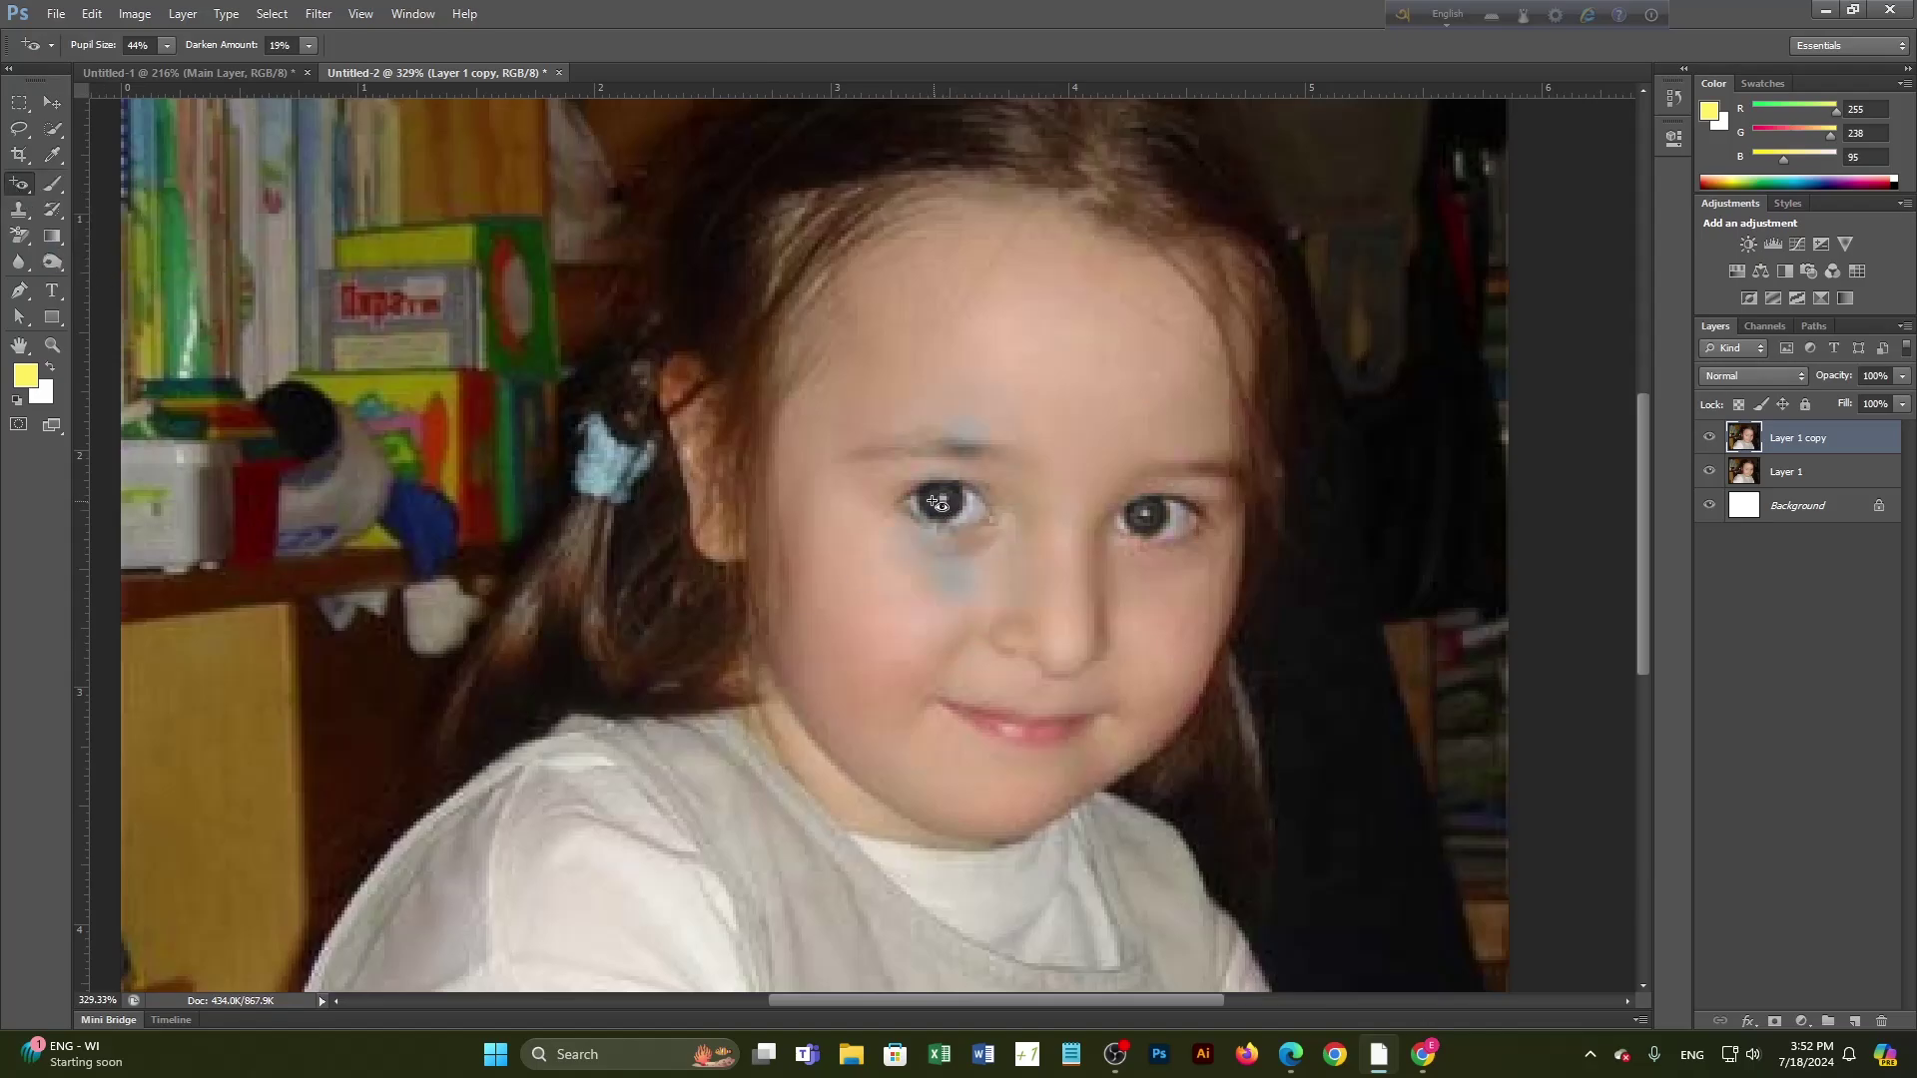
{"action": "left_click", "coordinate": [1151, 517]}
{"action": "key", "text": "ctrl+z"}
{"action": "key", "text": "ctrl+alt+z"}
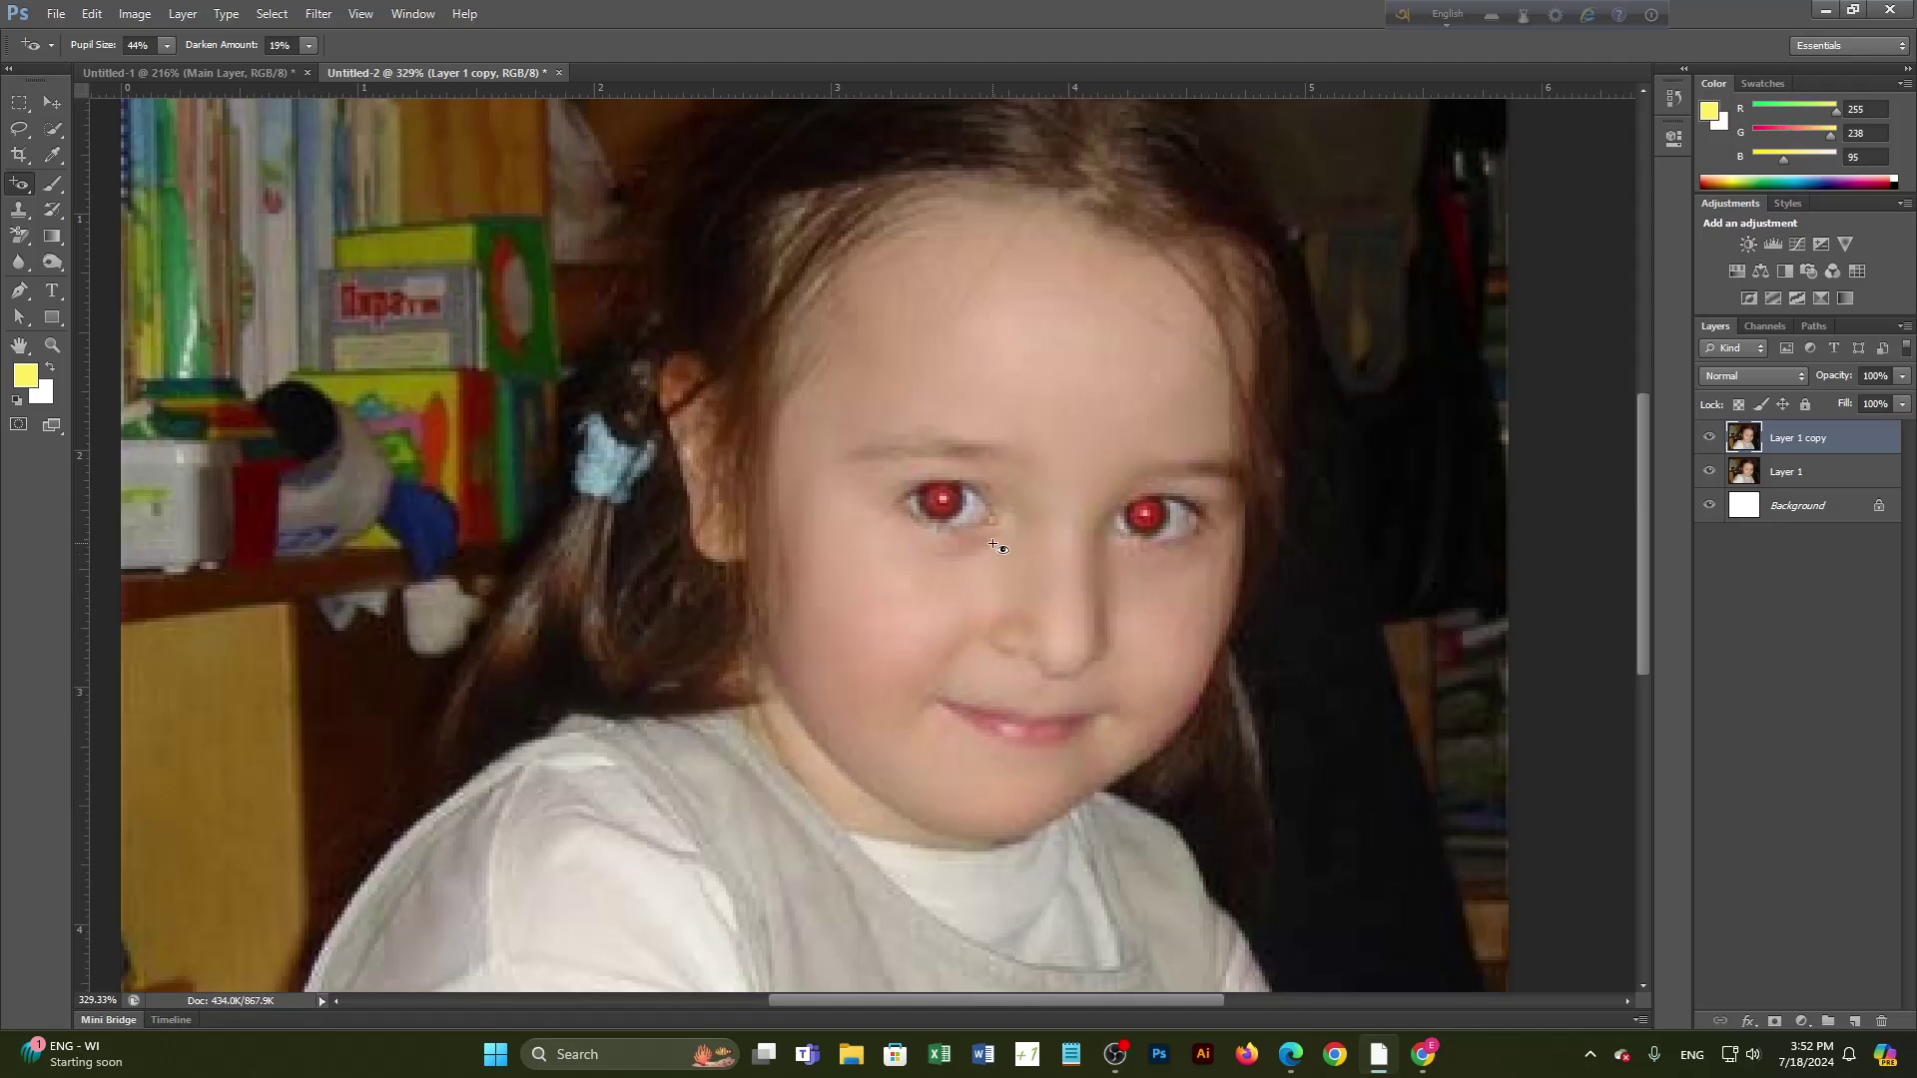
Step: Apply the Red Eye Tool to both red pupils on Layer 1 copy and toggle the layer's visibility to compare with the original
{"action": "scroll", "coordinate": [945, 498], "scroll_direction": "up", "scroll_amount": 2}
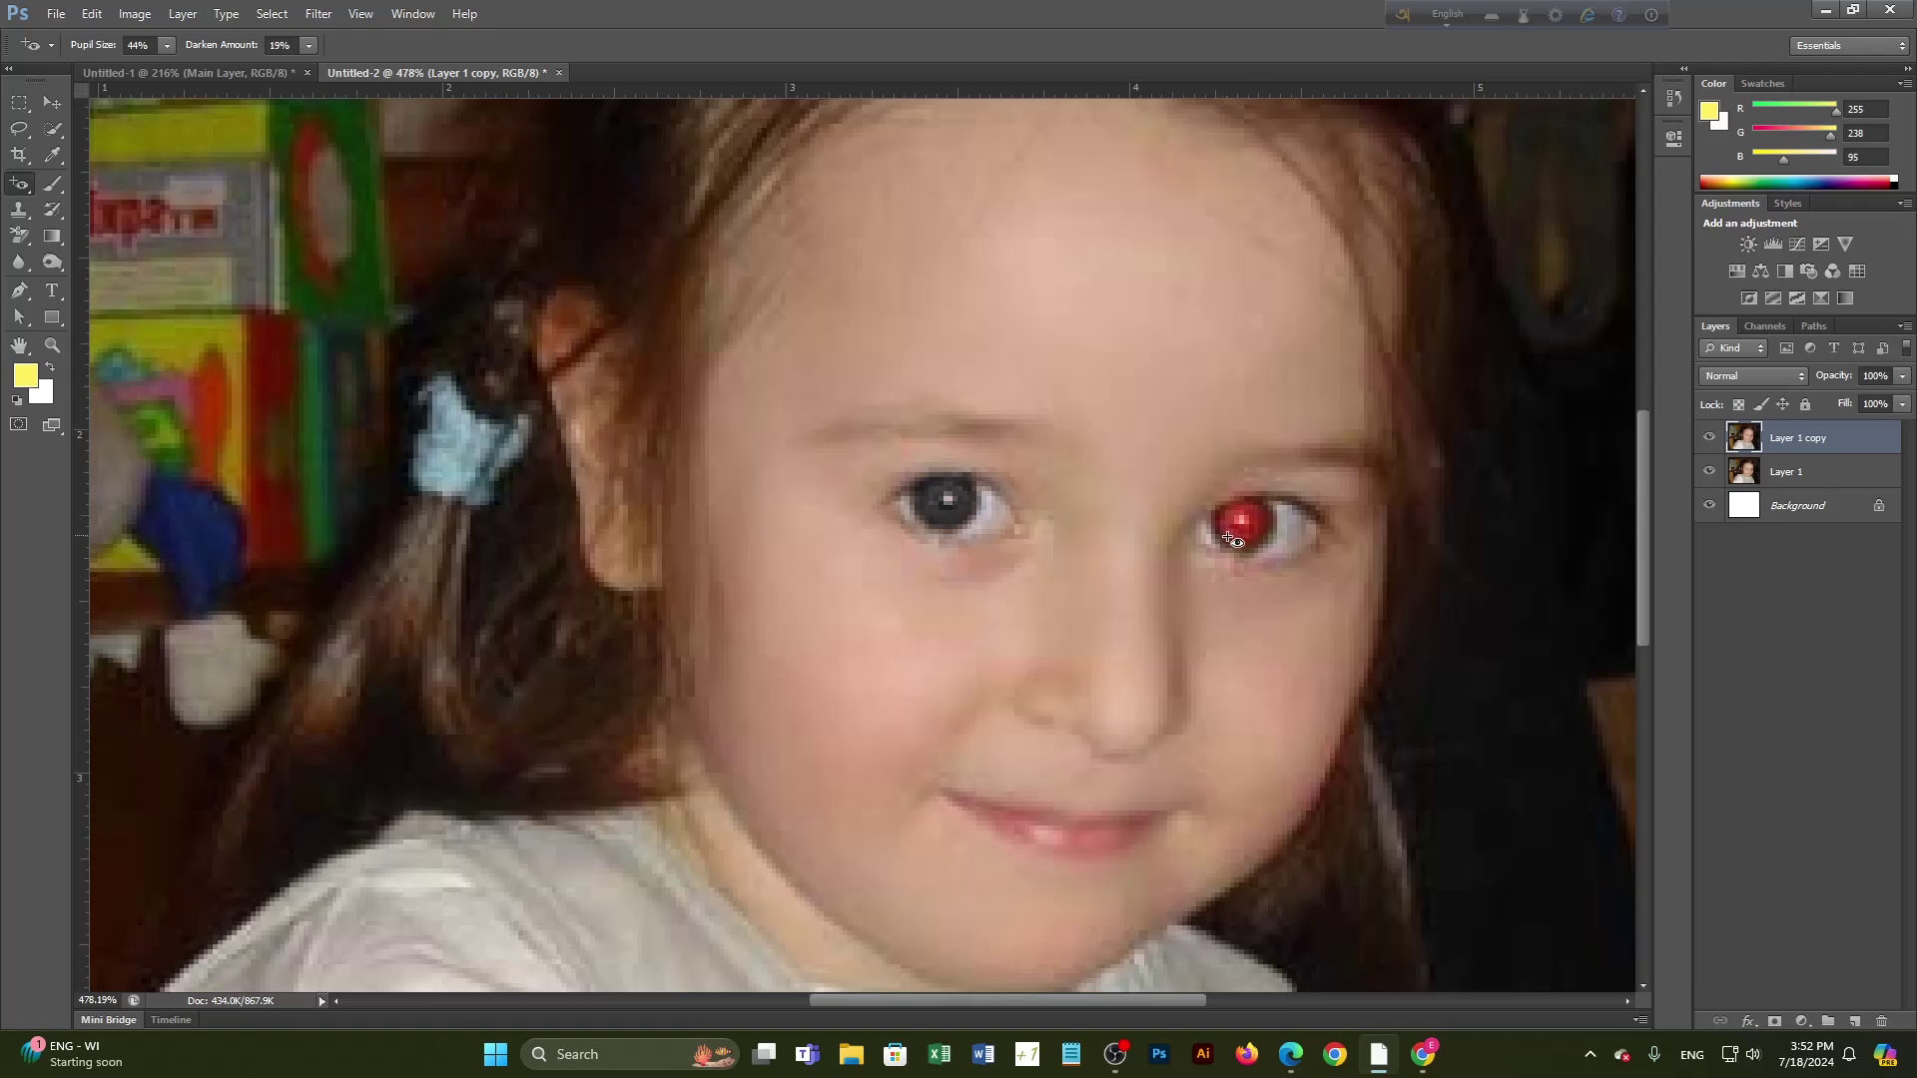
{"action": "scroll", "coordinate": [1250, 538], "scroll_direction": "down", "scroll_amount": 5}
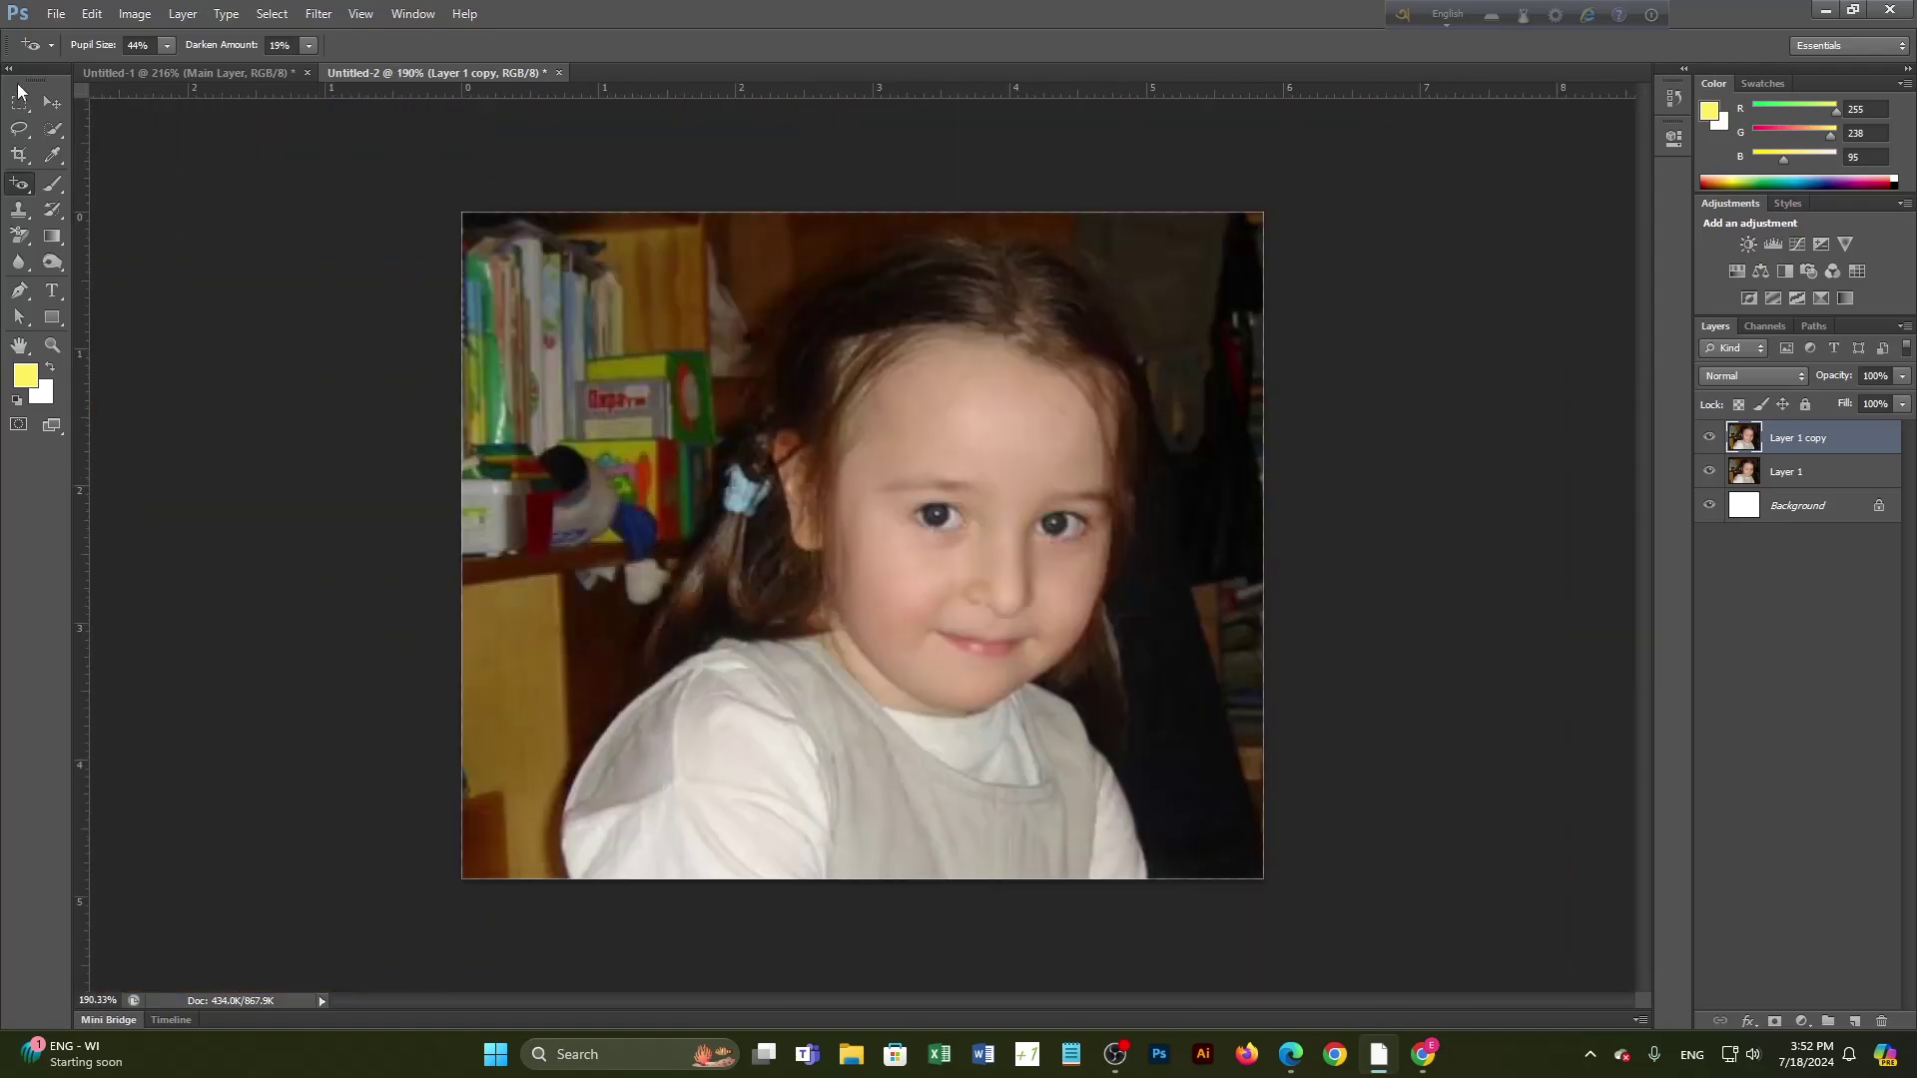
{"action": "left_click", "coordinate": [52, 102]}
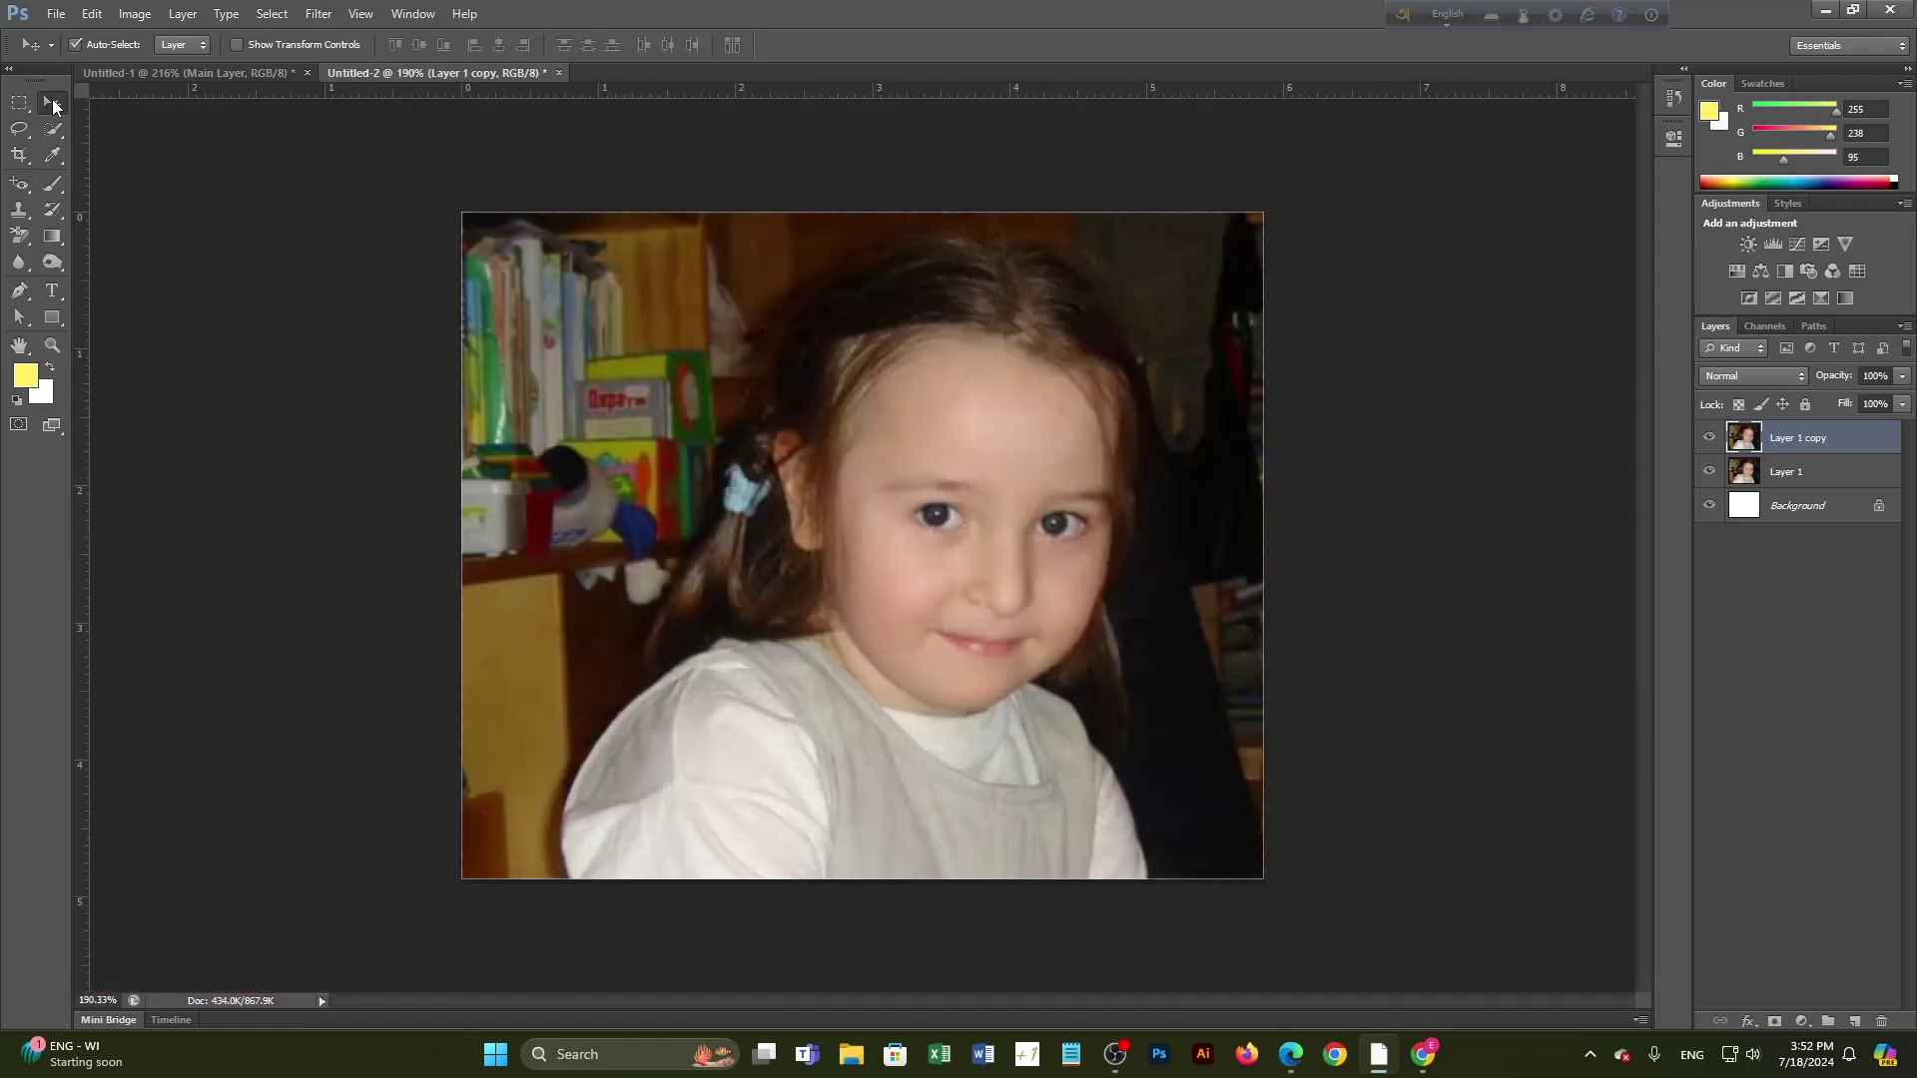
{"action": "left_click", "coordinate": [1709, 437]}
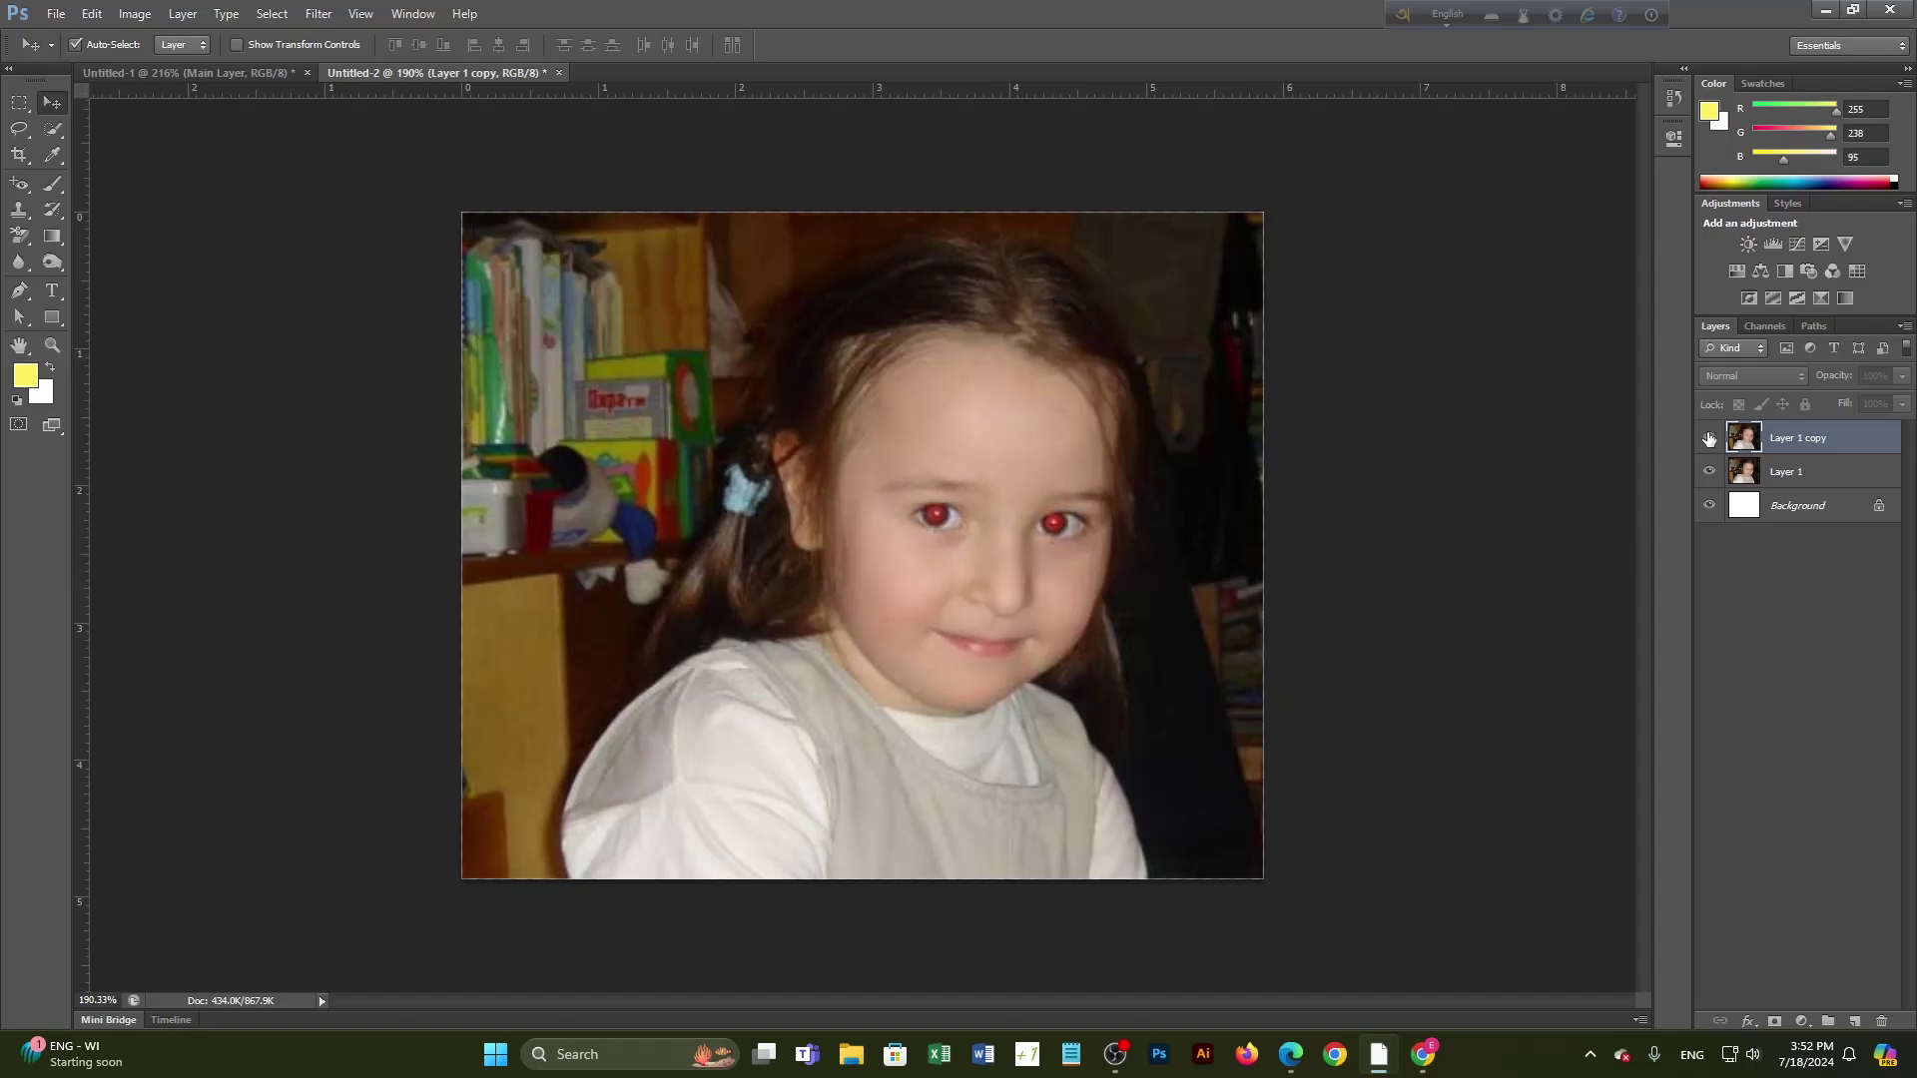
{"action": "left_click", "coordinate": [1710, 437]}
{"action": "left_click", "coordinate": [1710, 437]}
{"action": "left_click", "coordinate": [1709, 437]}
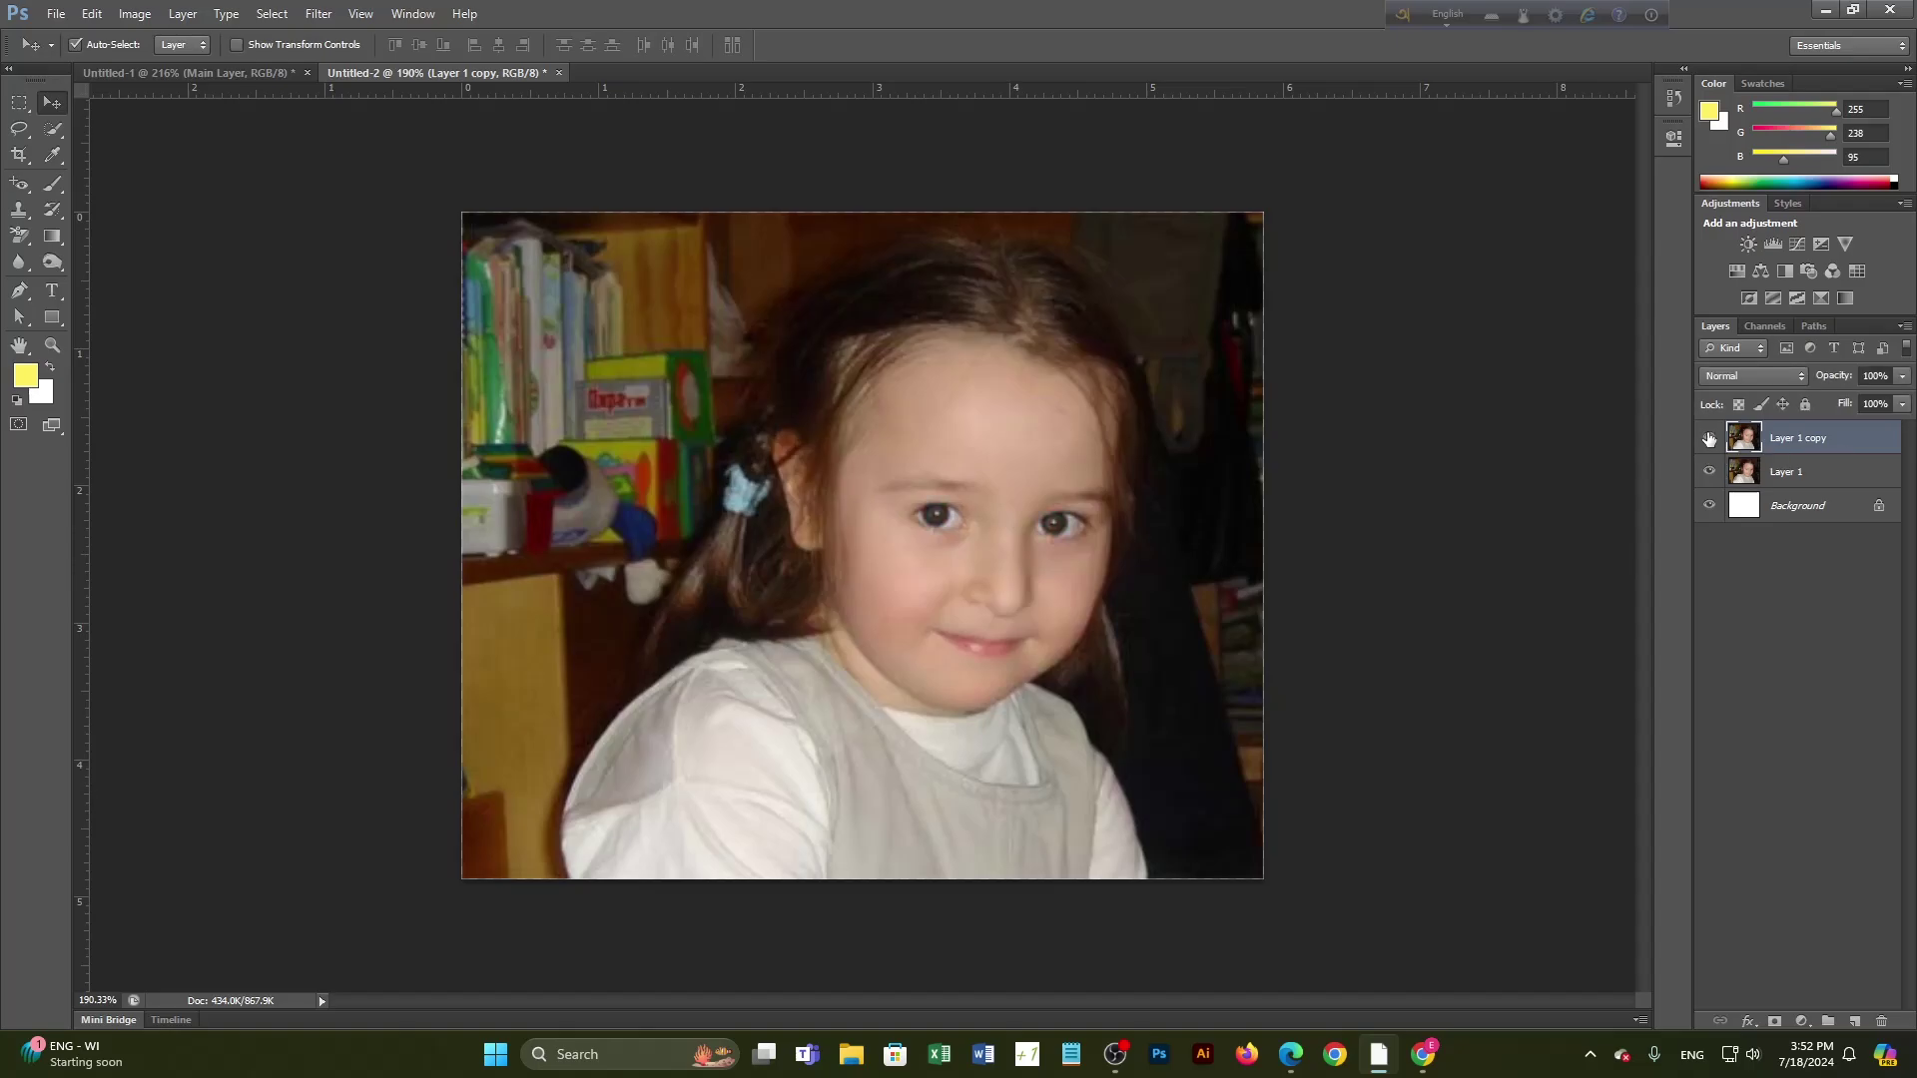
{"action": "left_click", "coordinate": [1709, 437]}
{"action": "left_click", "coordinate": [1709, 438]}
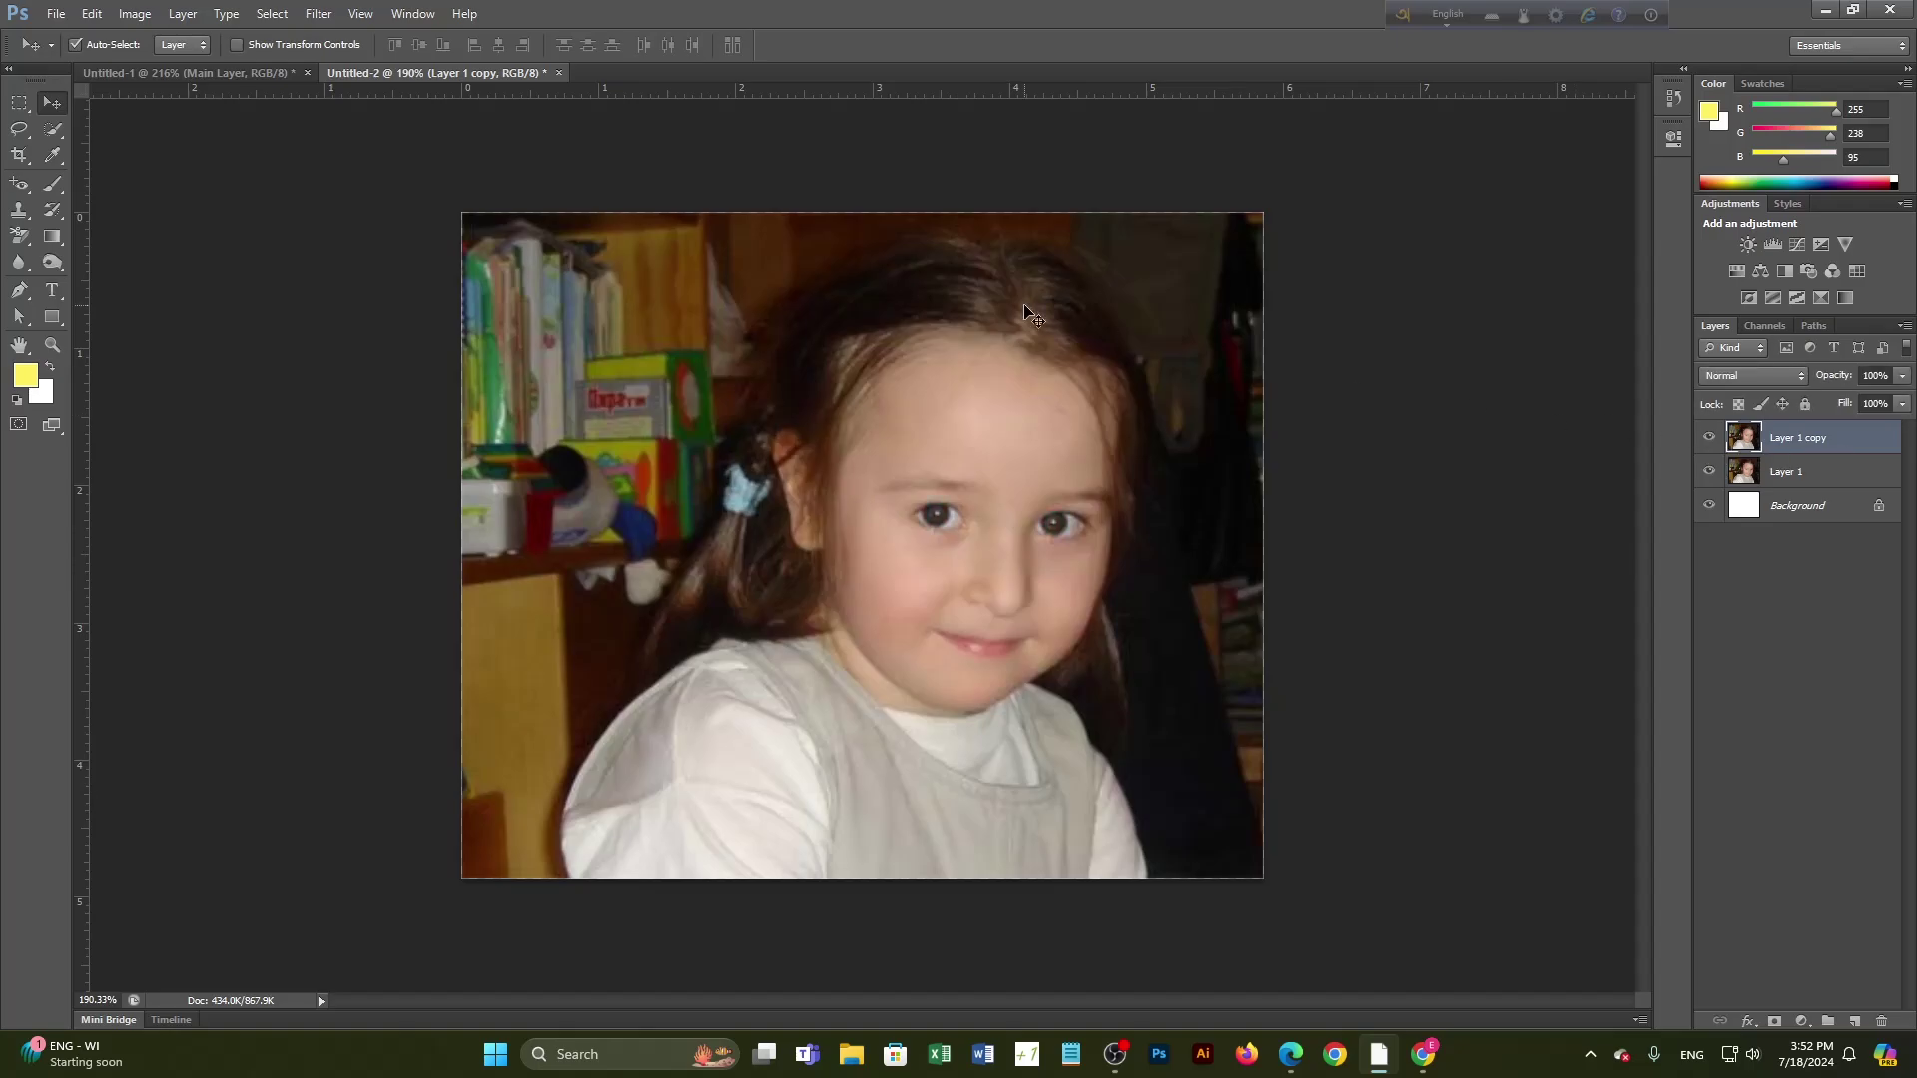
Step: Switch to the Untitled-1 portrait and heal blemishes on the forehead with the Spot Healing Brush Tool
{"action": "left_click", "coordinate": [224, 76]}
{"action": "scroll", "coordinate": [1048, 575], "scroll_direction": "down", "scroll_amount": 1}
{"action": "scroll", "coordinate": [1048, 574], "scroll_direction": "down", "scroll_amount": 3}
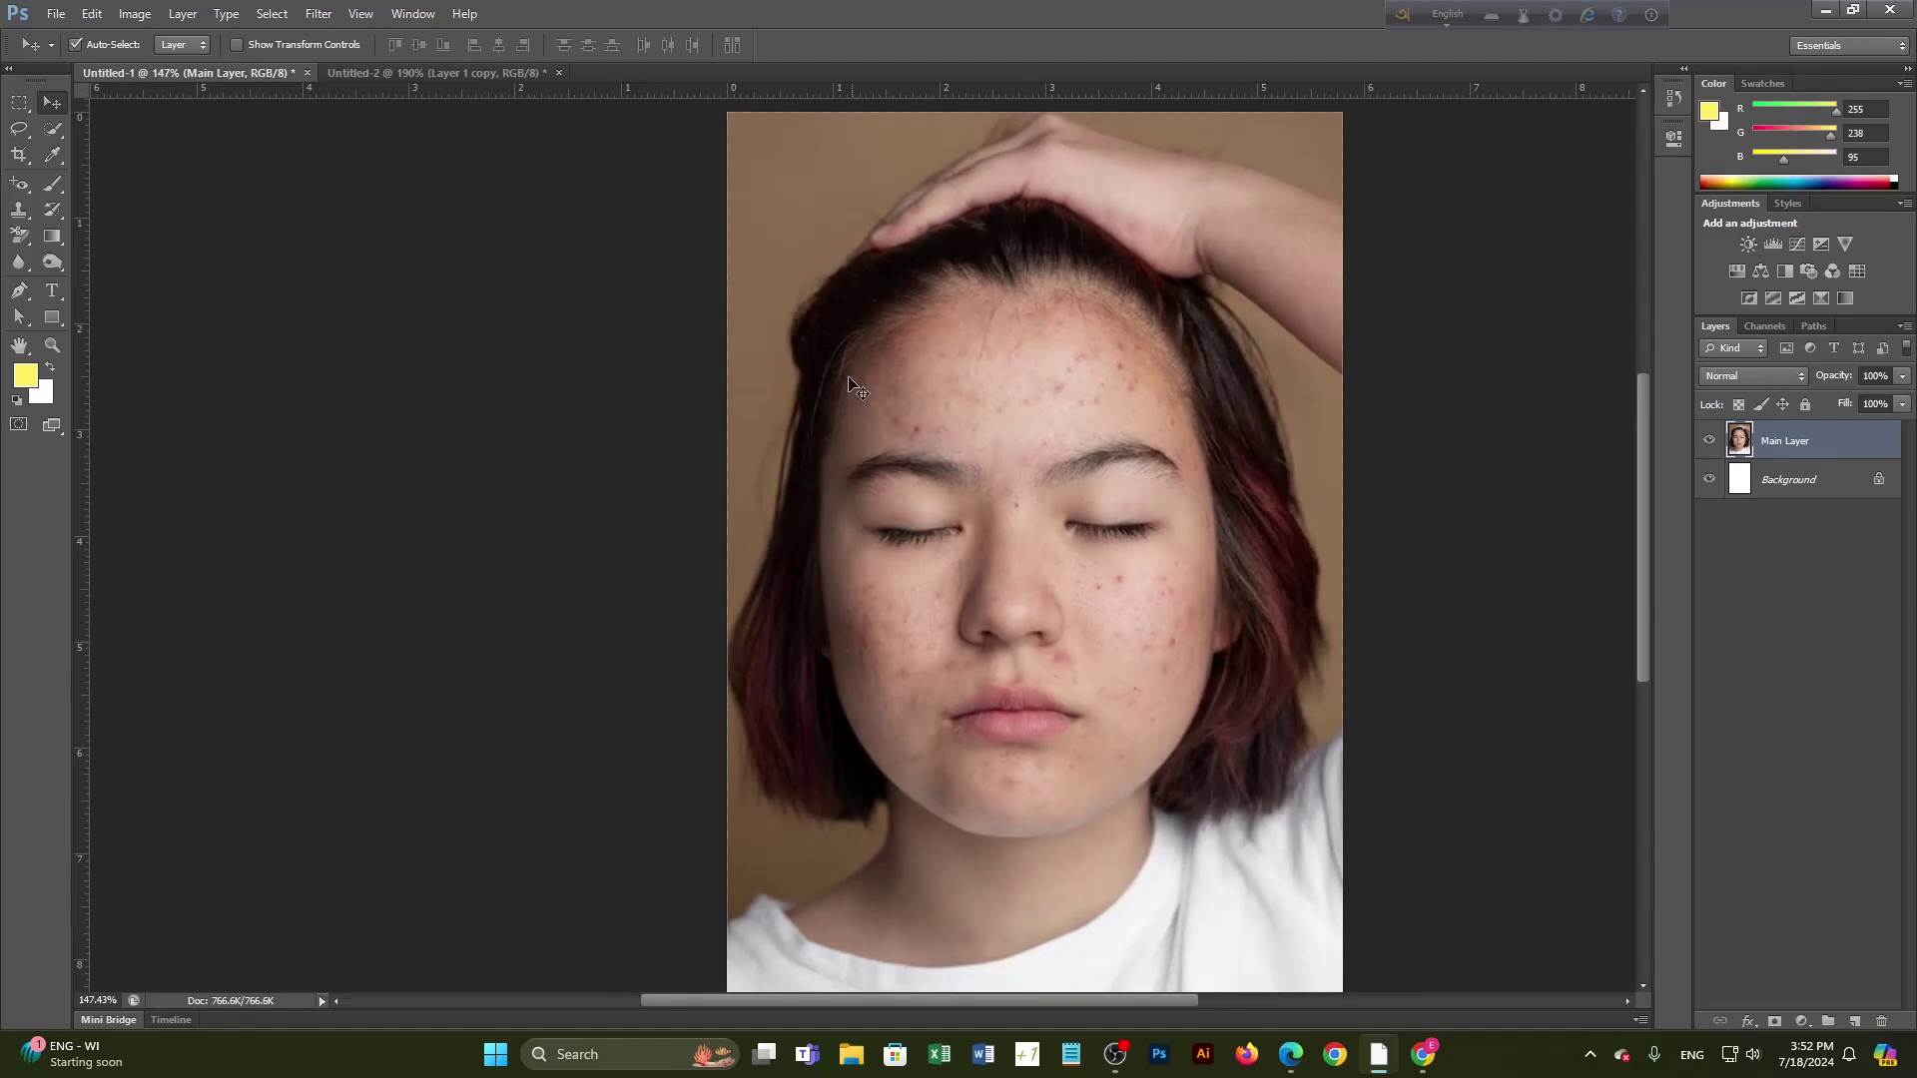
{"action": "left_click", "coordinate": [17, 192]}
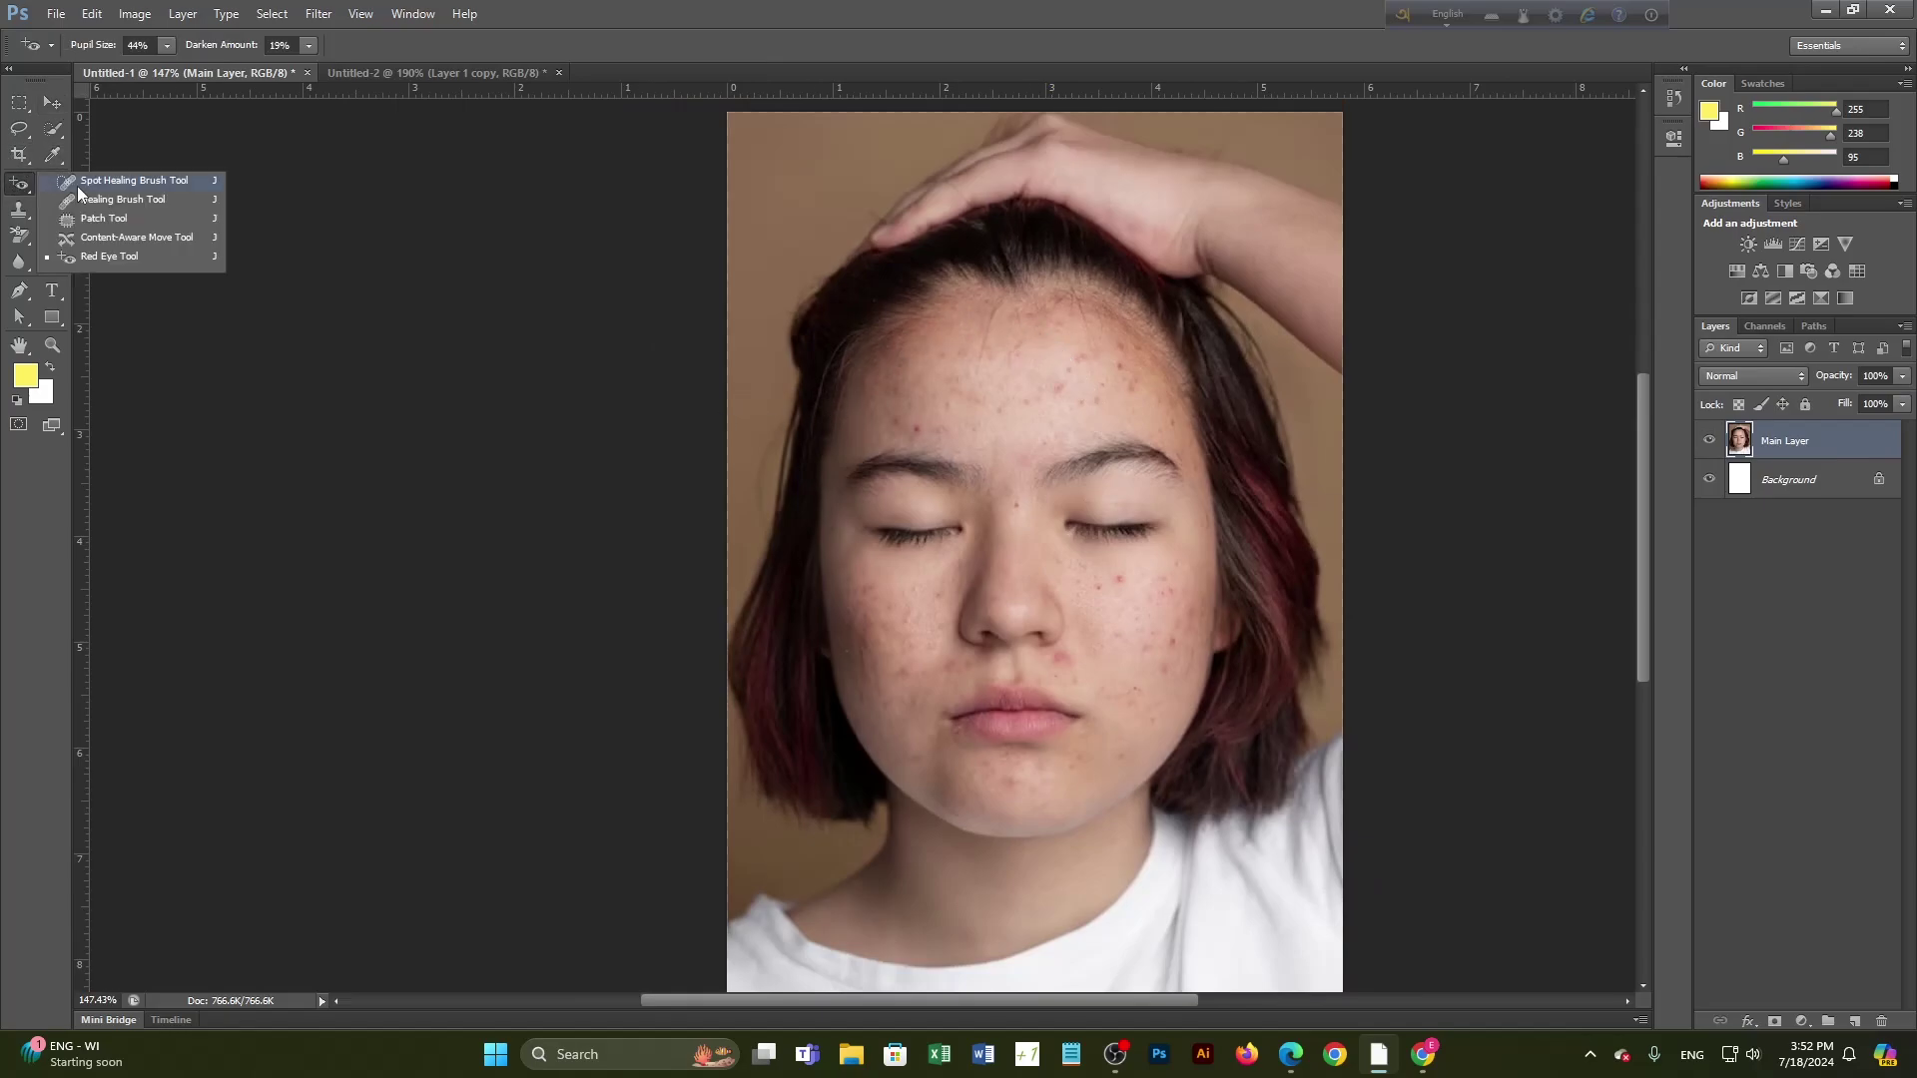
{"action": "left_click", "coordinate": [119, 181]}
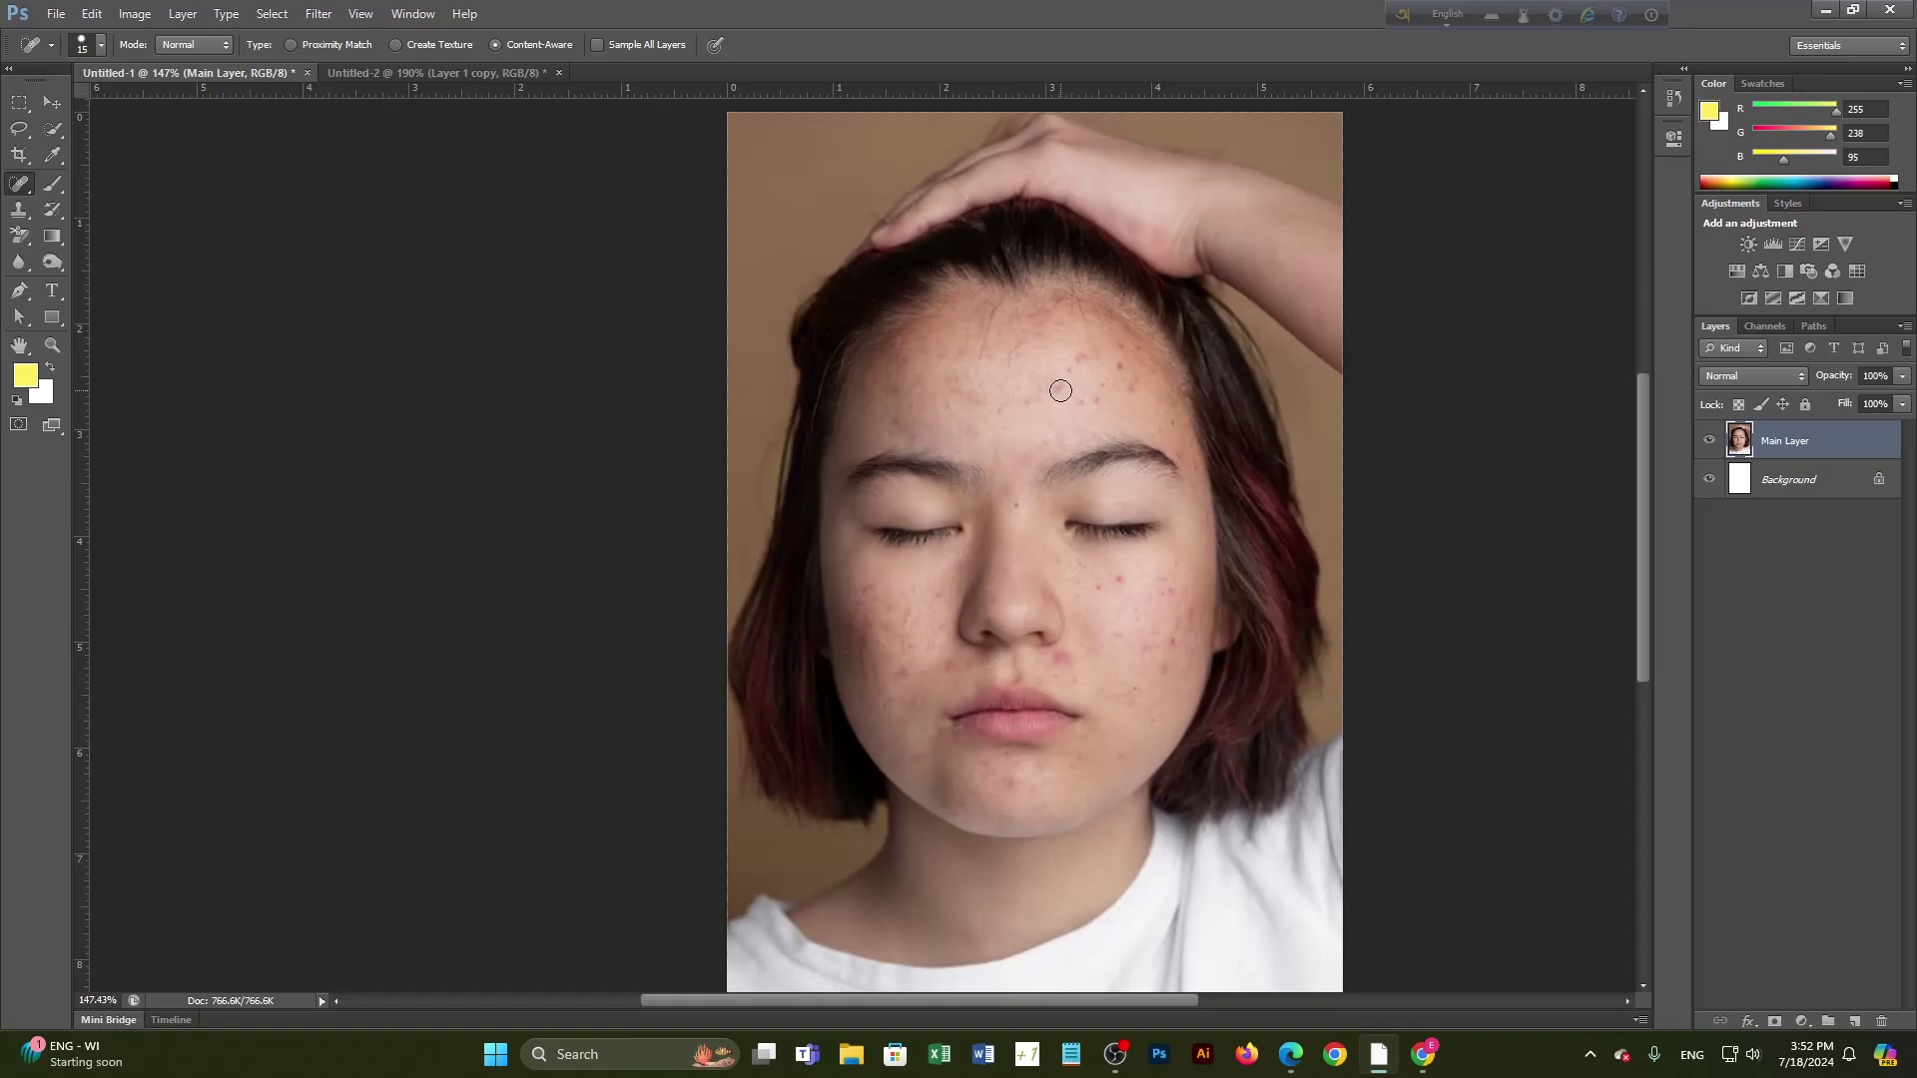
{"action": "mouse_move", "coordinate": [1103, 399]}
{"action": "left_mouse_down"}
{"action": "mouse_move", "coordinate": [974, 407]}
{"action": "mouse_move", "coordinate": [1018, 368]}
{"action": "mouse_move", "coordinate": [1078, 436]}
{"action": "mouse_move", "coordinate": [1080, 390]}
{"action": "mouse_move", "coordinate": [1091, 465]}
{"action": "mouse_move", "coordinate": [1110, 434]}
{"action": "mouse_move", "coordinate": [1091, 421]}
{"action": "mouse_move", "coordinate": [1120, 457]}
{"action": "mouse_move", "coordinate": [1097, 459]}
{"action": "mouse_move", "coordinate": [1095, 421]}
{"action": "mouse_move", "coordinate": [1141, 474]}
{"action": "mouse_move", "coordinate": [1088, 443]}
{"action": "left_mouse_up"}
Step: Use the Healing Brush Tool to sample the skin below the closed eye and paint it over the red spots on the forehead
{"action": "right_click", "coordinate": [20, 186]}
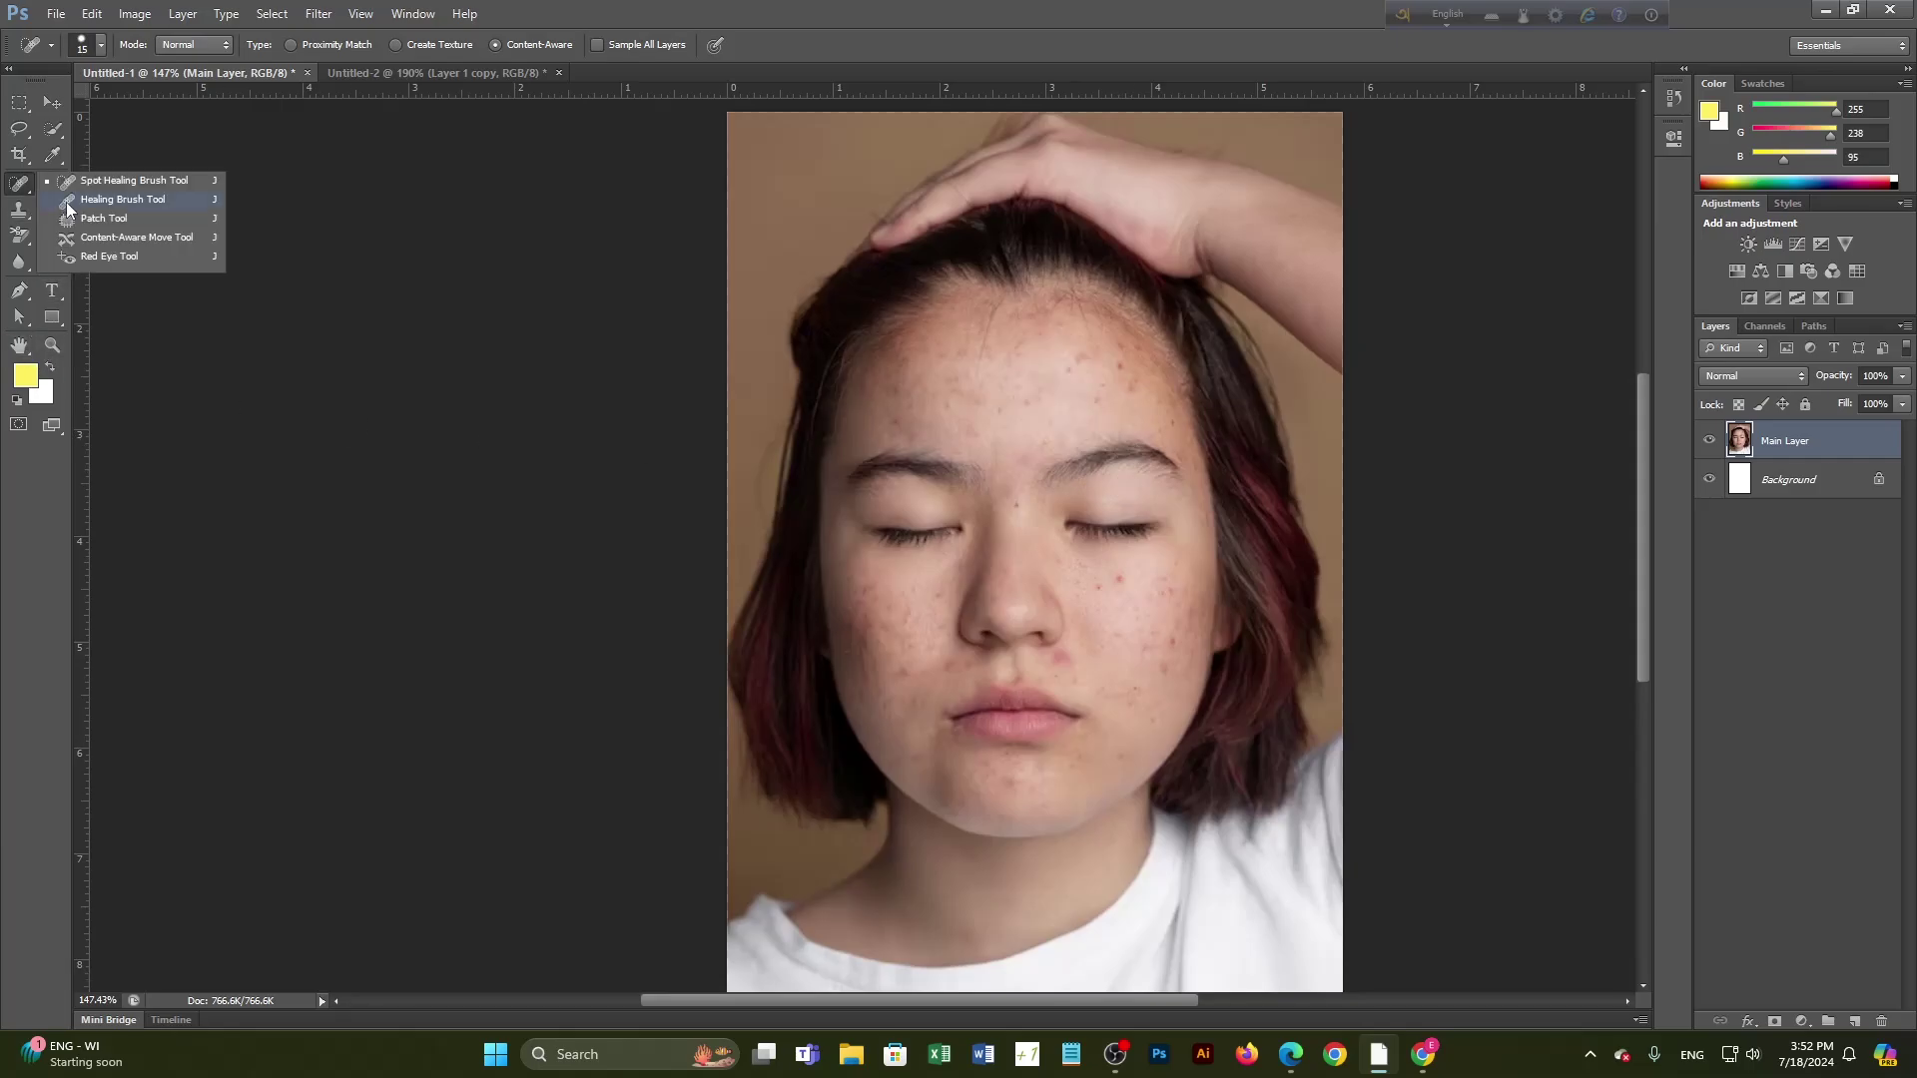
{"action": "left_click", "coordinate": [66, 202]}
{"action": "scroll", "coordinate": [1098, 395], "scroll_direction": "up", "scroll_amount": 4}
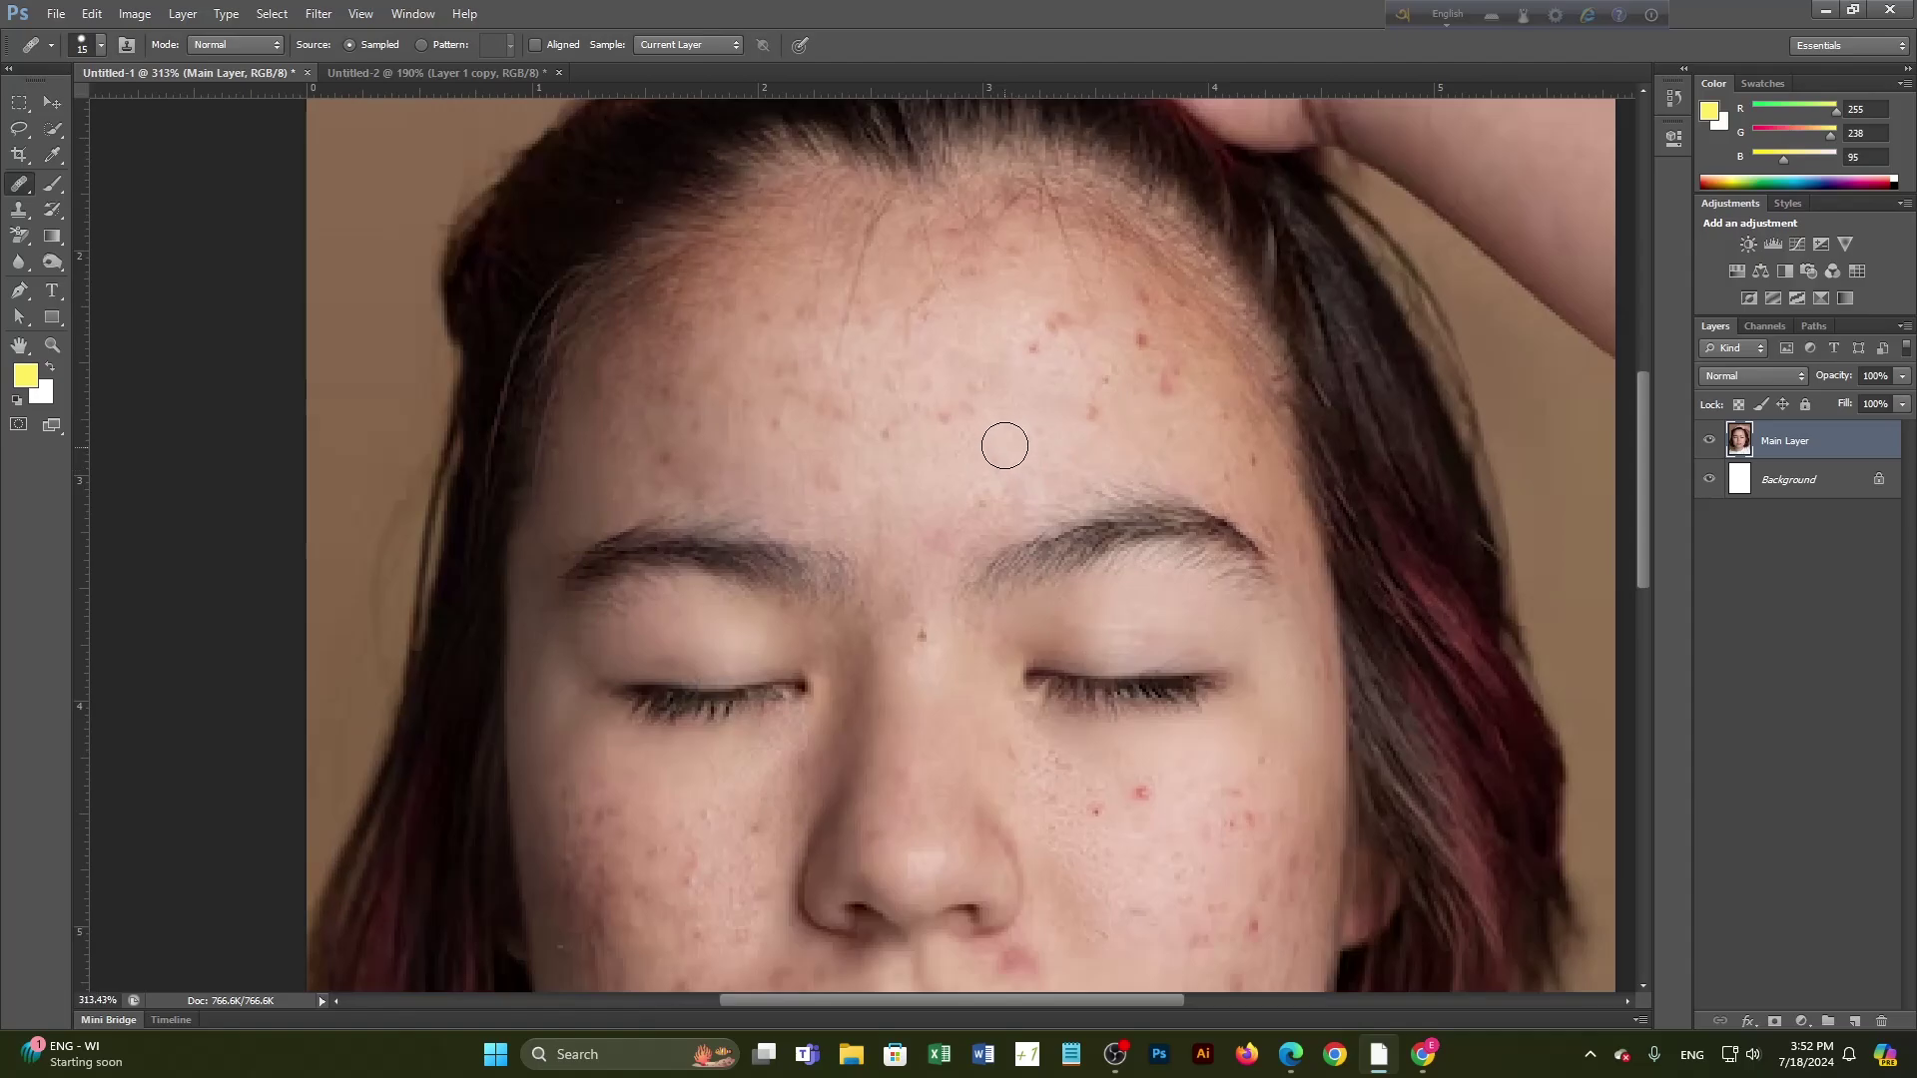
{"action": "scroll", "coordinate": [1003, 415], "scroll_direction": "down", "scroll_amount": 1}
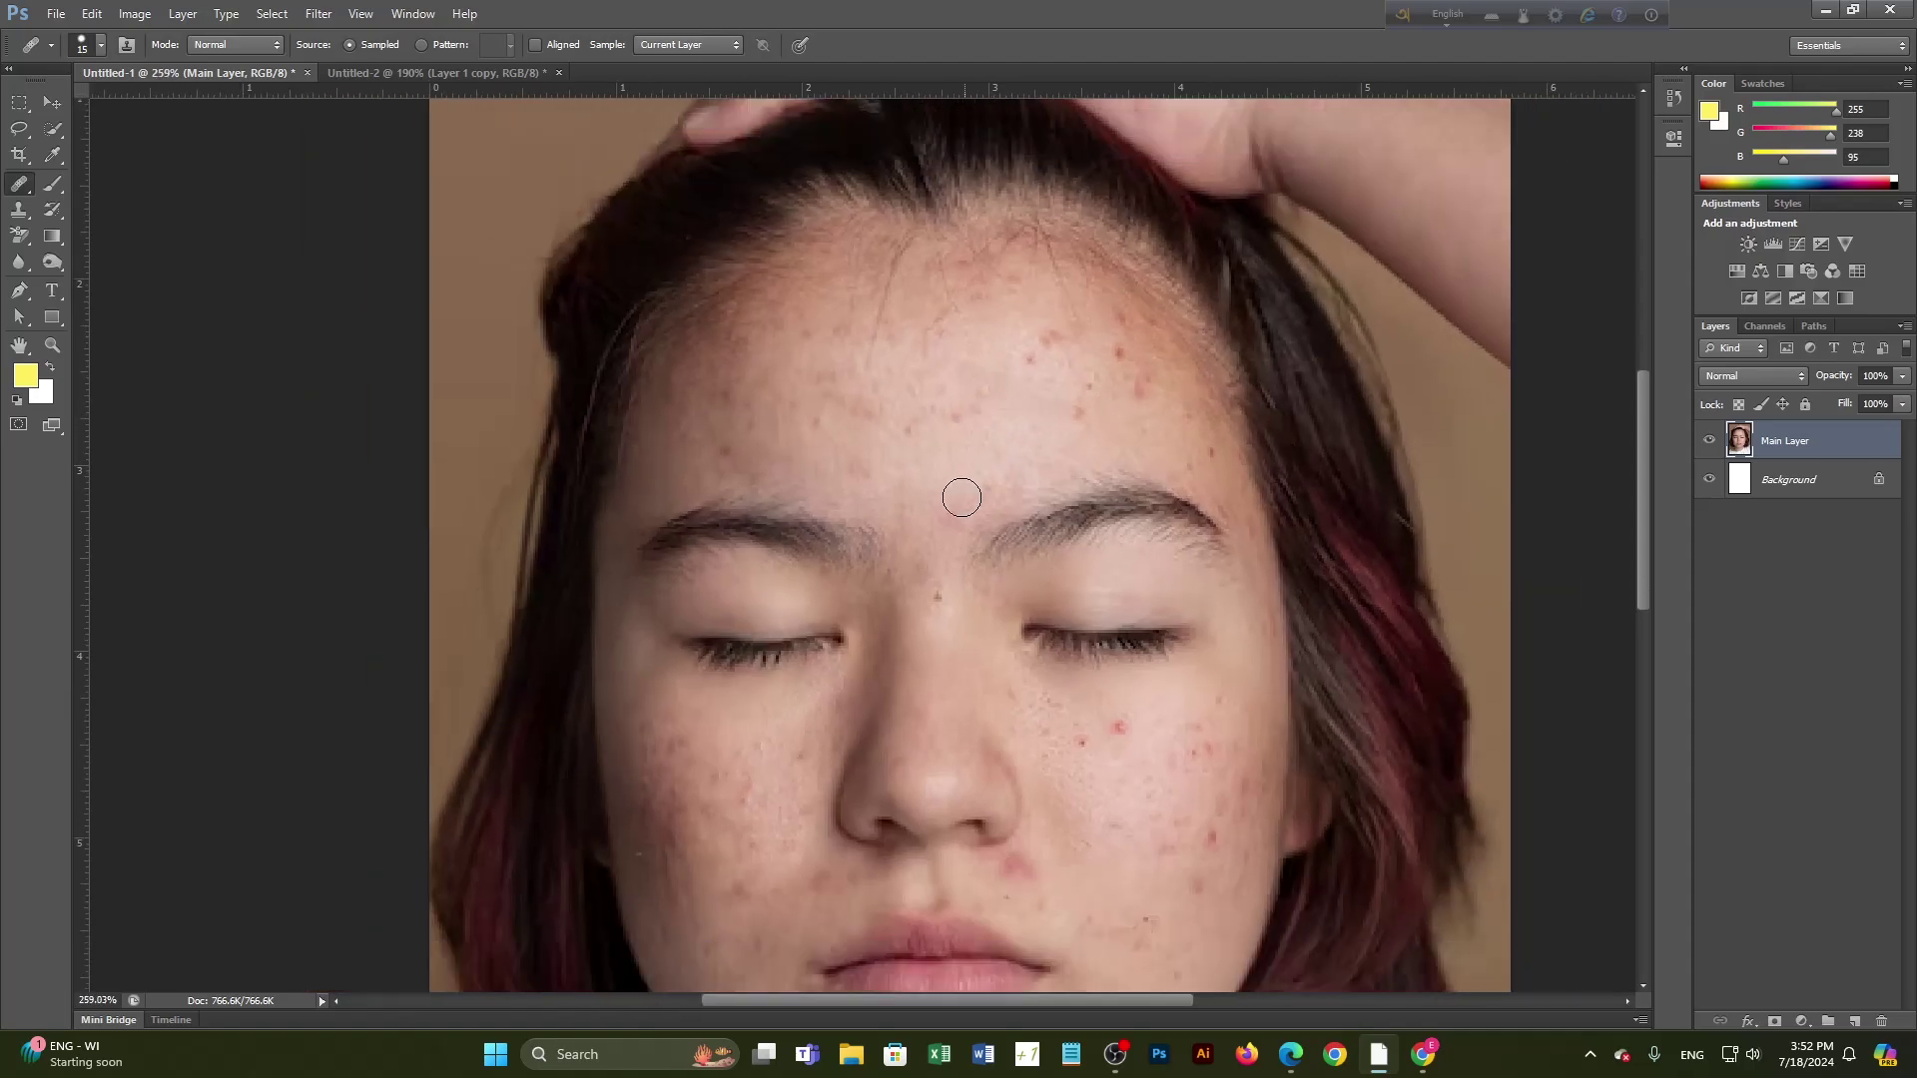
{"action": "key", "text": "alt"}
{"action": "left_click", "coordinate": [1170, 691], "text": "alt"}
{"action": "left_click", "coordinate": [1122, 353]}
{"action": "mouse_move", "coordinate": [963, 402]}
{"action": "left_mouse_down"}
{"action": "mouse_move", "coordinate": [991, 446]}
{"action": "mouse_move", "coordinate": [975, 406]}
{"action": "left_mouse_up"}
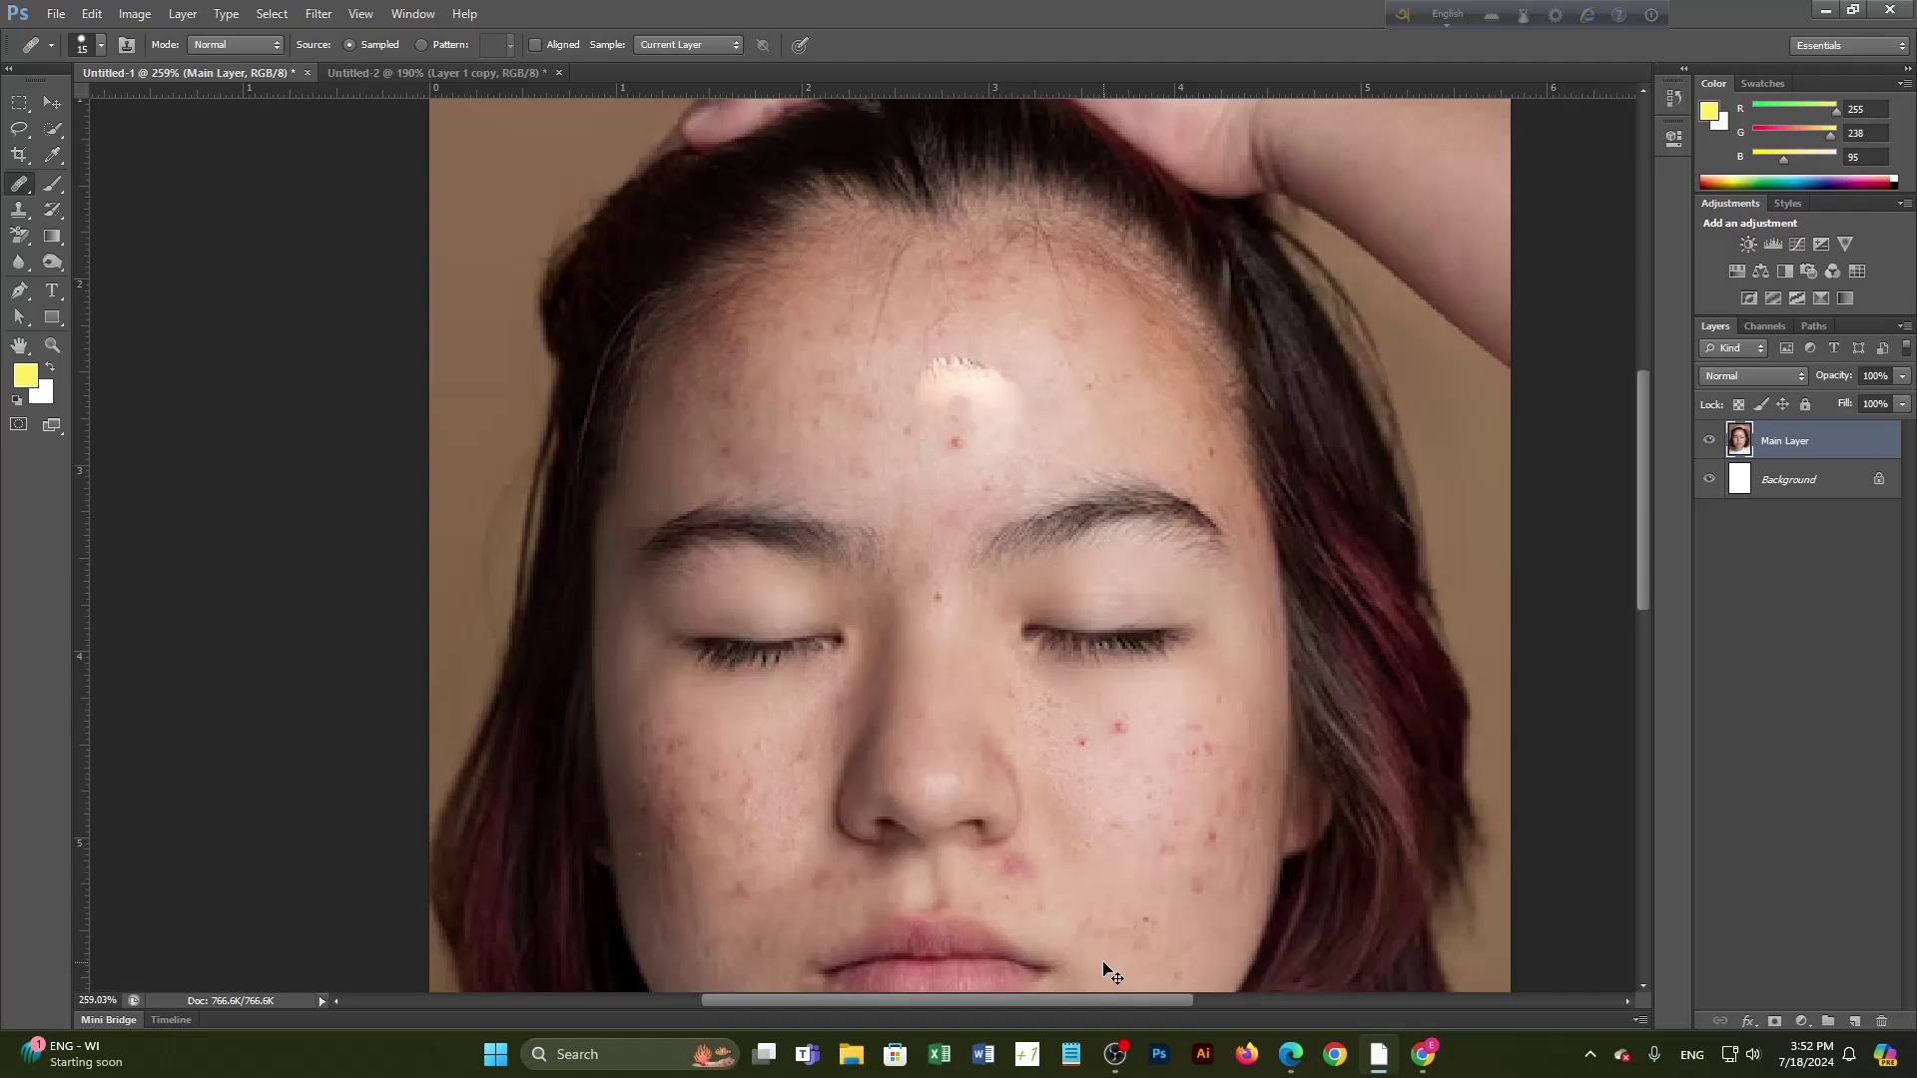
Step: Paint a copy of the closed eye onto the forehead with the Healing Brush, then heal the forehead back to clean skin
{"action": "mouse_move", "coordinate": [1018, 385]}
{"action": "left_mouse_down"}
{"action": "mouse_move", "coordinate": [953, 327]}
{"action": "mouse_move", "coordinate": [920, 390]}
{"action": "mouse_move", "coordinate": [1004, 343]}
{"action": "mouse_move", "coordinate": [923, 349]}
{"action": "left_mouse_up"}
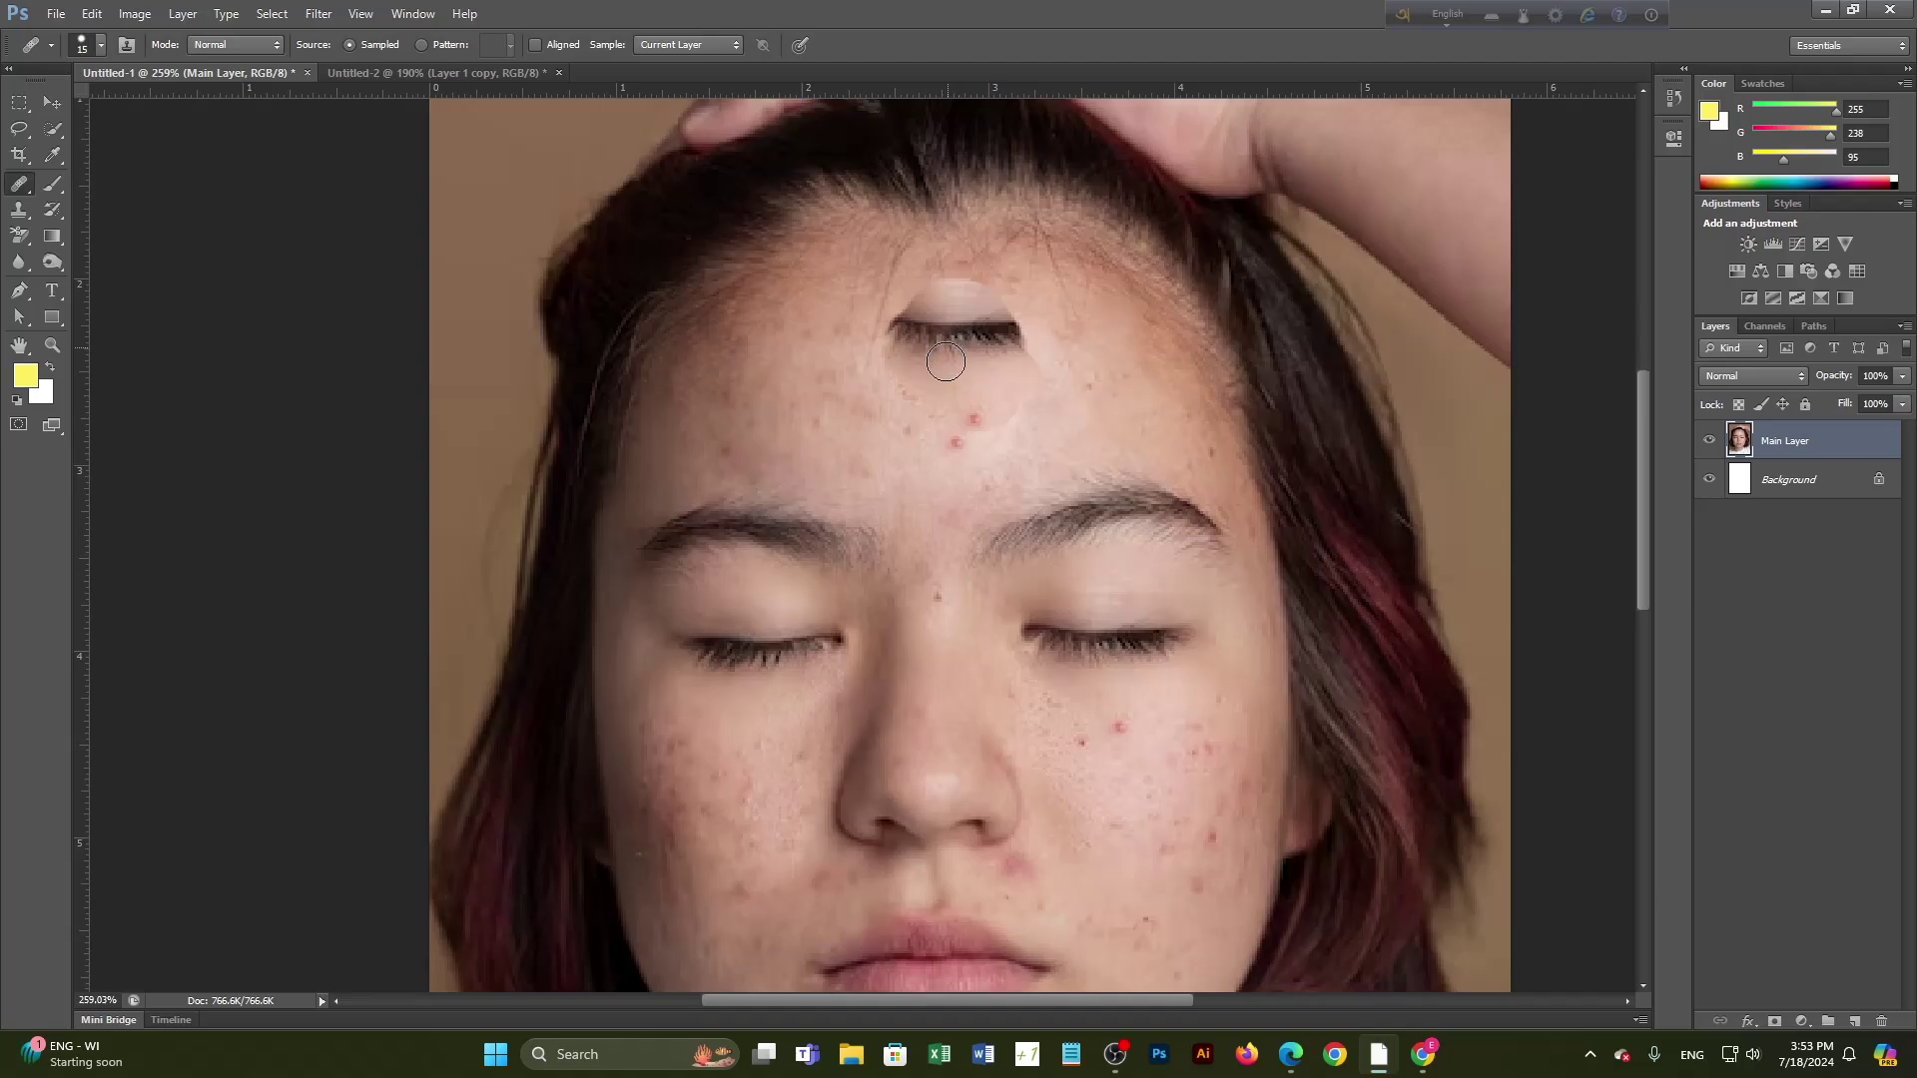
{"action": "left_click_drag", "start_coordinate": [1019, 365], "coordinate": [1011, 316]}
{"action": "mouse_move", "coordinate": [1034, 380]}
{"action": "left_mouse_down"}
{"action": "mouse_move", "coordinate": [1083, 306]}
{"action": "mouse_move", "coordinate": [1162, 305]}
{"action": "mouse_move", "coordinate": [1209, 336]}
{"action": "mouse_move", "coordinate": [1184, 430]}
{"action": "mouse_move", "coordinate": [1141, 350]}
{"action": "mouse_move", "coordinate": [1087, 396]}
{"action": "mouse_move", "coordinate": [1154, 318]}
{"action": "mouse_move", "coordinate": [1124, 407]}
{"action": "mouse_move", "coordinate": [1049, 290]}
{"action": "mouse_move", "coordinate": [1047, 373]}
{"action": "mouse_move", "coordinate": [955, 360]}
{"action": "mouse_move", "coordinate": [912, 319]}
{"action": "mouse_move", "coordinate": [938, 363]}
{"action": "mouse_move", "coordinate": [896, 384]}
{"action": "mouse_move", "coordinate": [870, 352]}
{"action": "mouse_move", "coordinate": [889, 281]}
{"action": "mouse_move", "coordinate": [950, 348]}
{"action": "mouse_move", "coordinate": [858, 322]}
{"action": "mouse_move", "coordinate": [802, 355]}
{"action": "mouse_move", "coordinate": [812, 531]}
{"action": "mouse_move", "coordinate": [837, 557]}
{"action": "mouse_move", "coordinate": [807, 398]}
{"action": "mouse_move", "coordinate": [870, 445]}
{"action": "mouse_move", "coordinate": [887, 381]}
{"action": "mouse_move", "coordinate": [865, 405]}
{"action": "mouse_move", "coordinate": [970, 454]}
{"action": "left_mouse_up"}
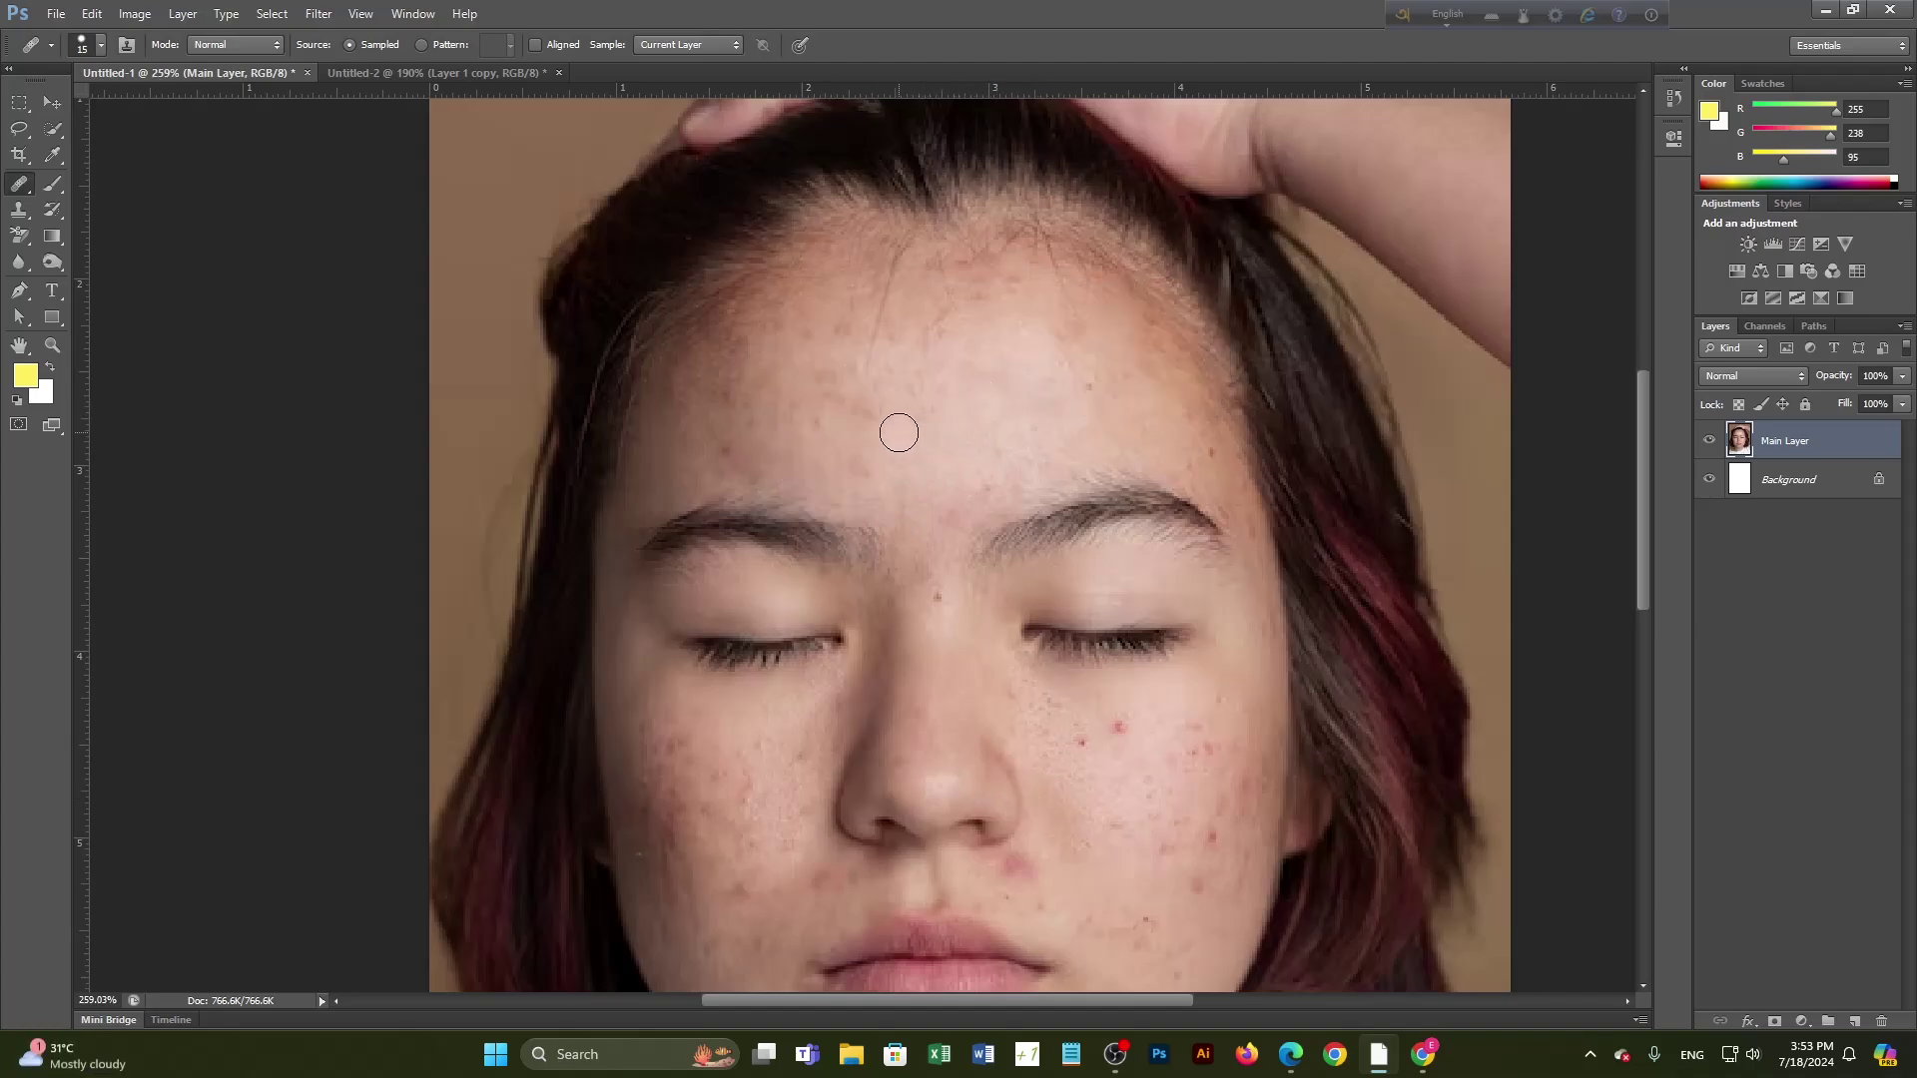
{"action": "left_click_drag", "start_coordinate": [813, 391], "coordinate": [822, 365]}
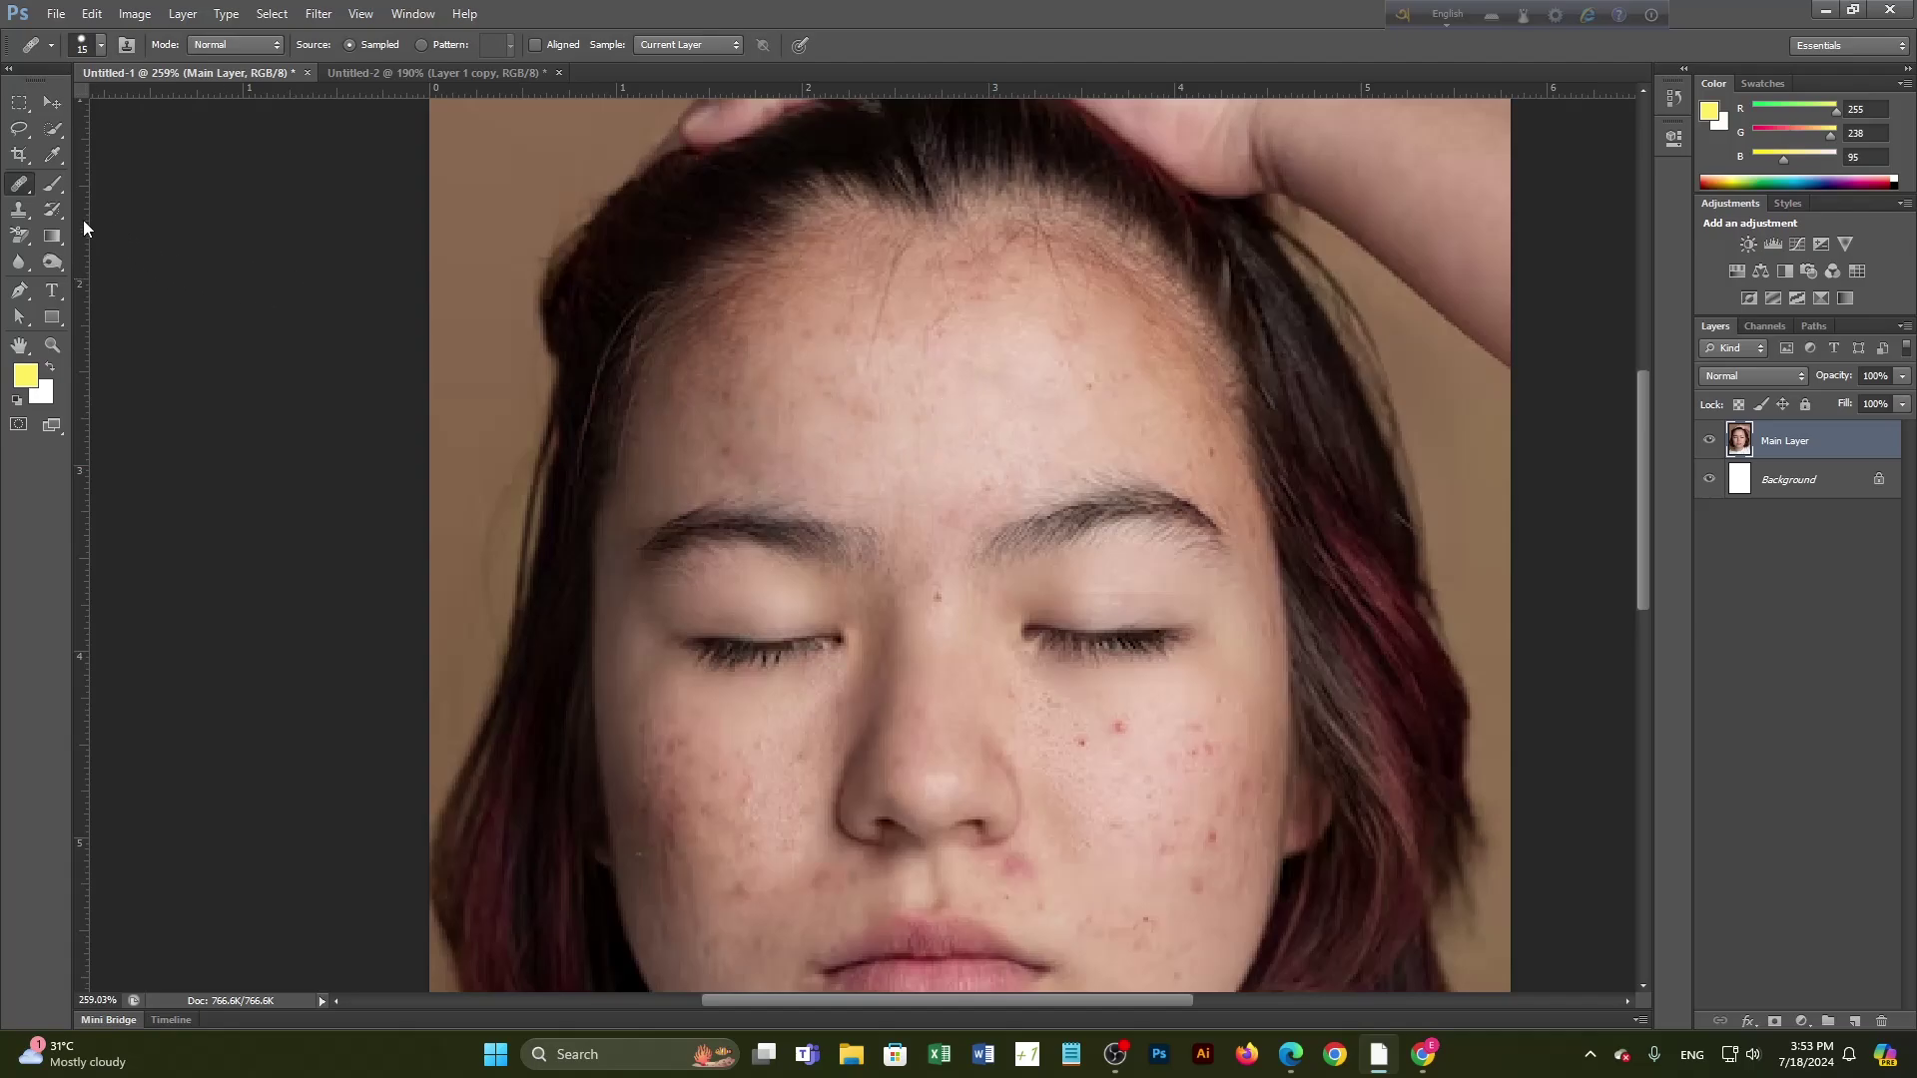
Step: Patch the red spots on the cheek beside the nose with clean skin using the Patch Tool, and deselect
{"action": "right_click", "coordinate": [12, 189]}
{"action": "left_click", "coordinate": [73, 217]}
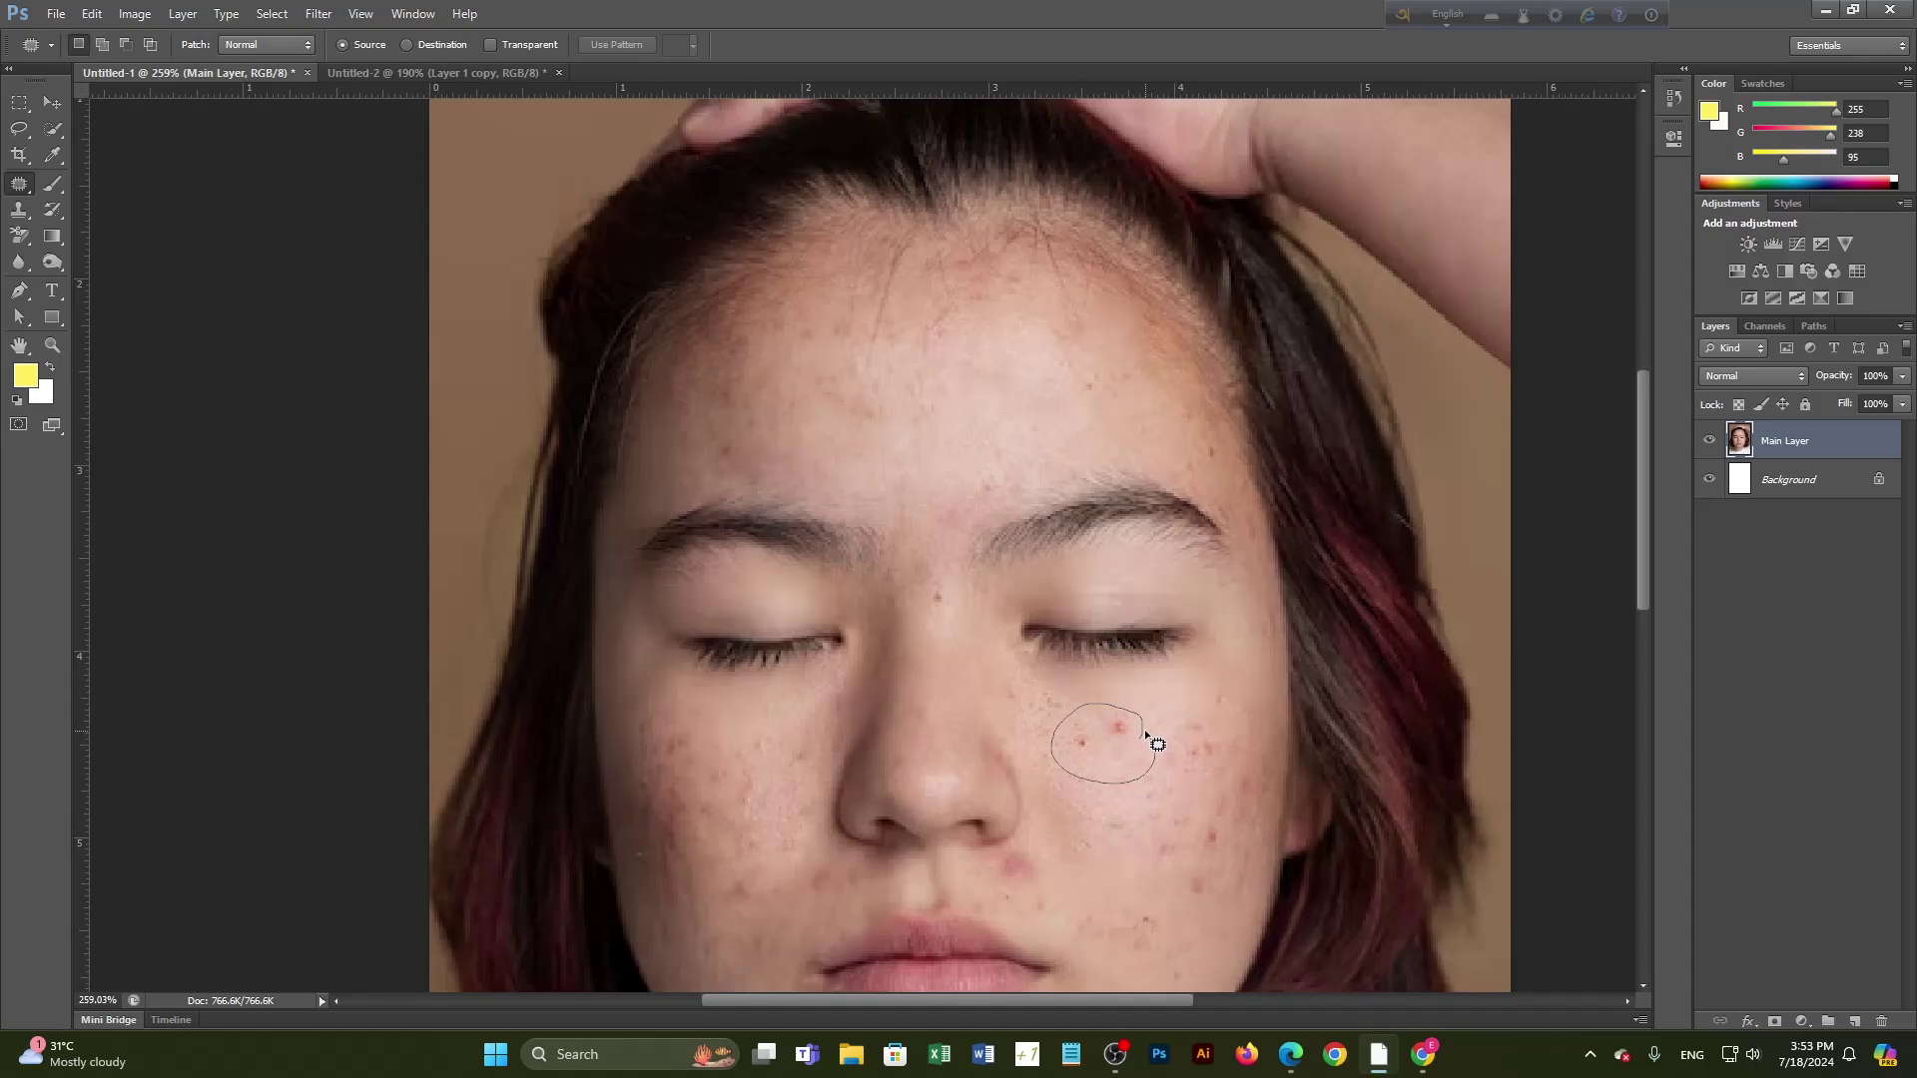
{"action": "mouse_move", "coordinate": [1145, 729]}
{"action": "left_mouse_down"}
{"action": "mouse_move", "coordinate": [1148, 762]}
{"action": "mouse_move", "coordinate": [1105, 762]}
{"action": "mouse_move", "coordinate": [1013, 478]}
{"action": "mouse_move", "coordinate": [968, 405]}
{"action": "mouse_move", "coordinate": [986, 417]}
{"action": "left_mouse_up"}
{"action": "key", "text": "ctrl+d"}
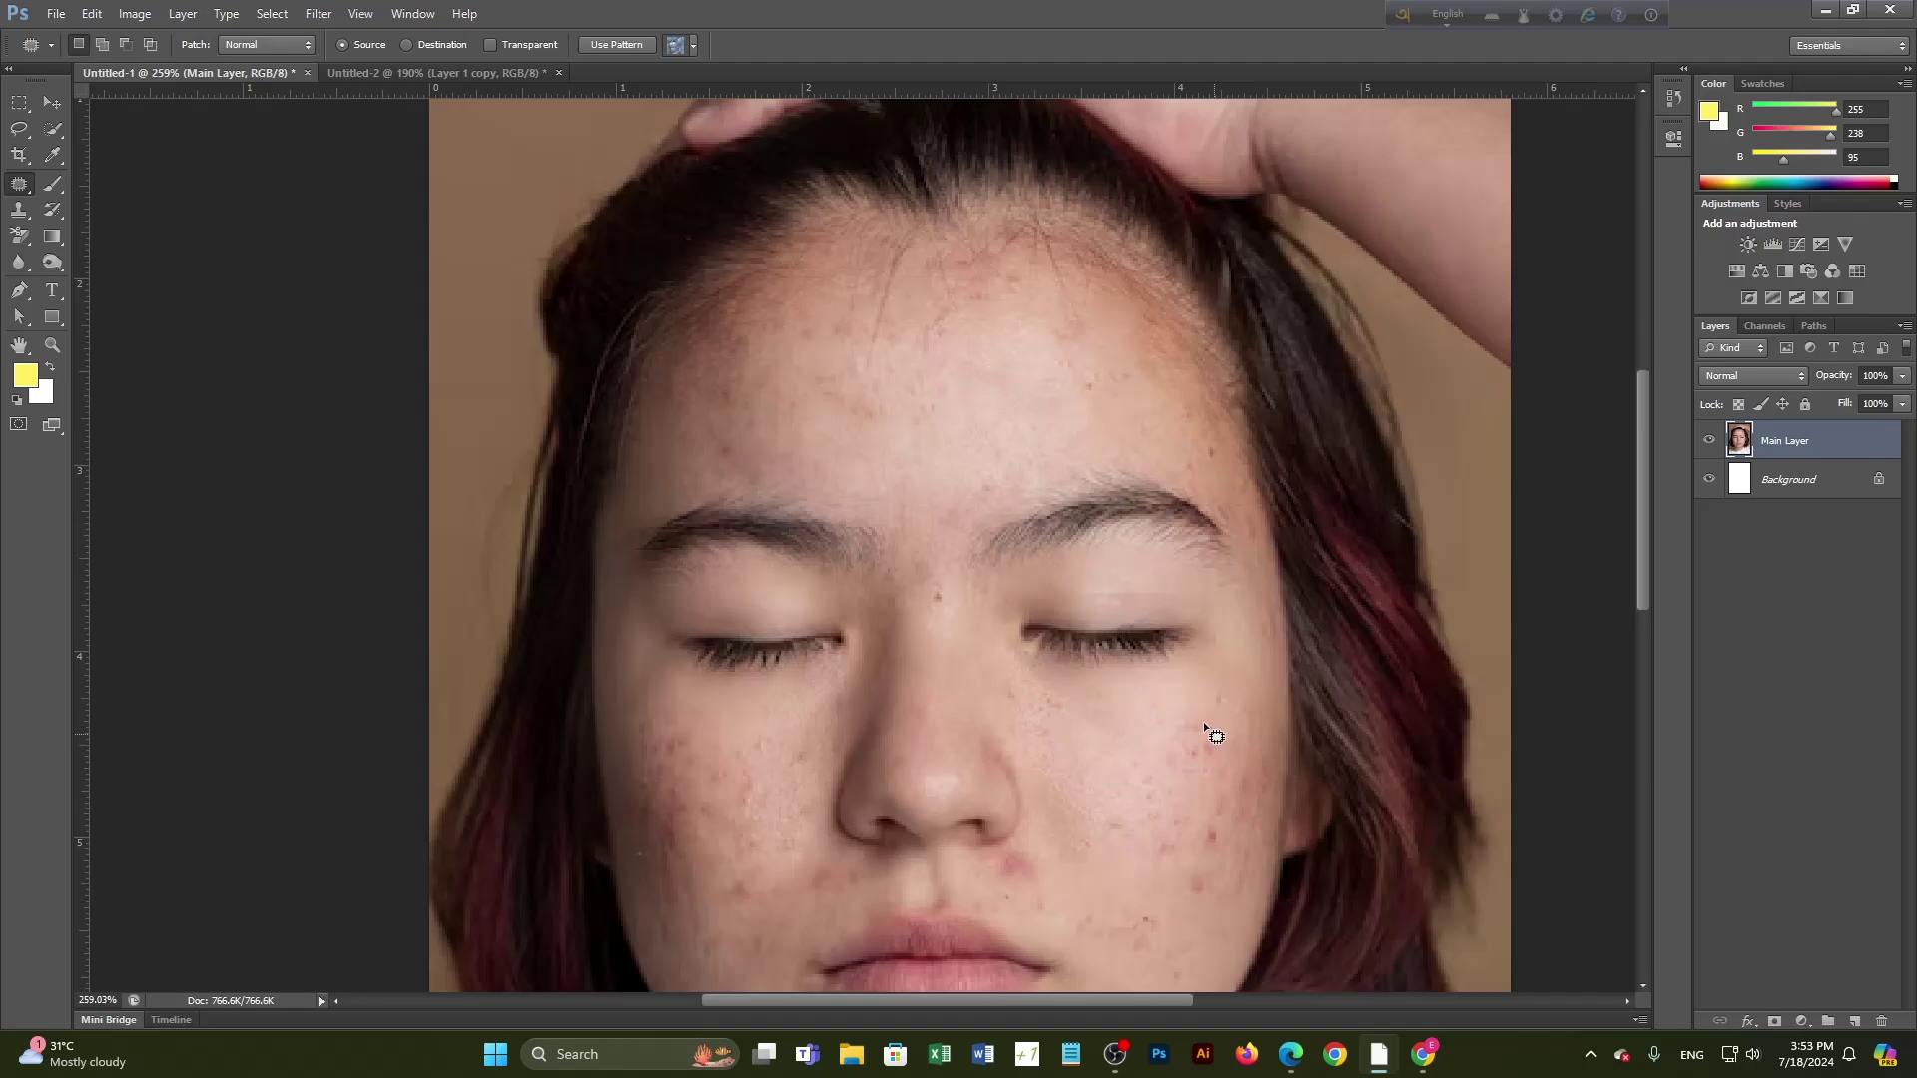
{"action": "left_click_drag", "start_coordinate": [1218, 721], "coordinate": [1110, 751]}
{"action": "left_click_drag", "start_coordinate": [1216, 821], "coordinate": [1214, 818]}
{"action": "key", "text": "ctrl+d"}
Step: With the Content-Aware Move Tool, move a small selection outside the canvas, shift the dark cheek spot to the forehead, and deselect
{"action": "scroll", "coordinate": [930, 416], "scroll_direction": "down", "scroll_amount": 2}
{"action": "scroll", "coordinate": [942, 499], "scroll_direction": "up", "scroll_amount": 1}
{"action": "left_click", "coordinate": [20, 185]}
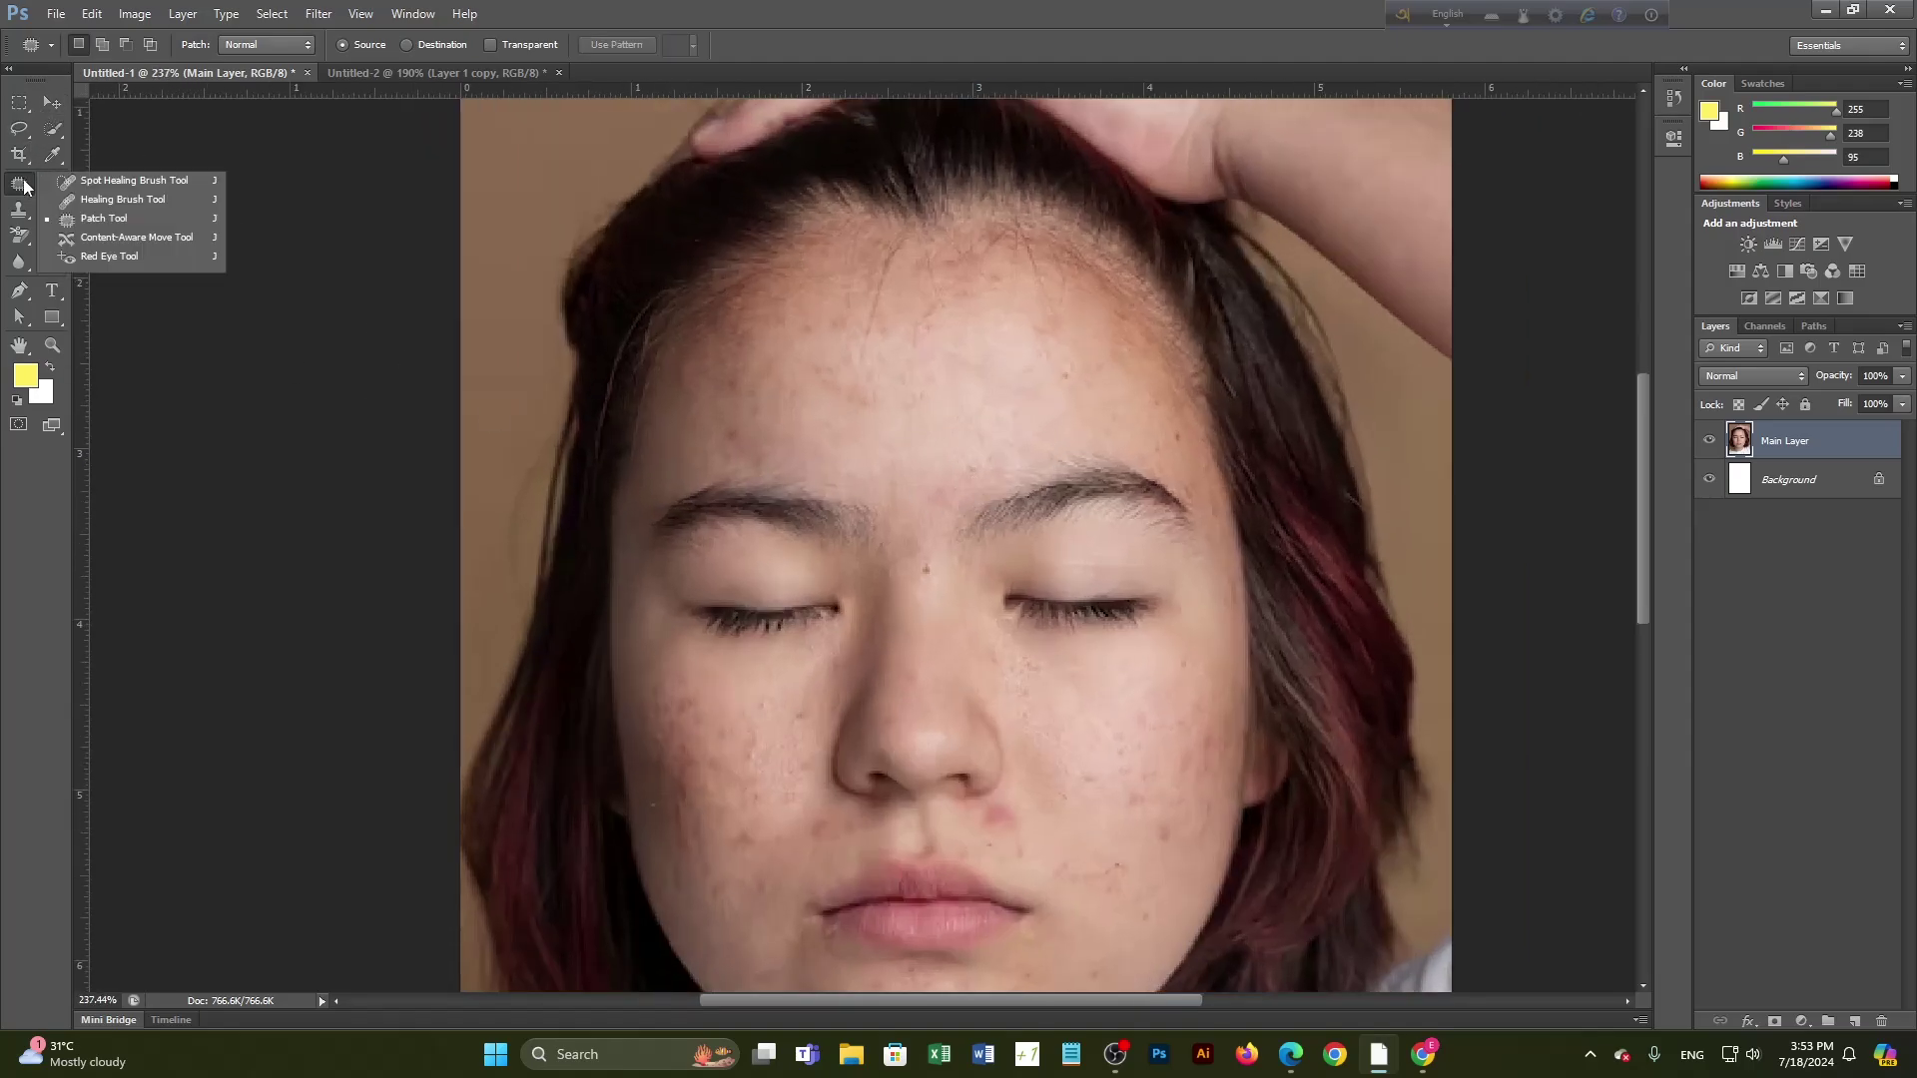
{"action": "left_click", "coordinate": [120, 238]}
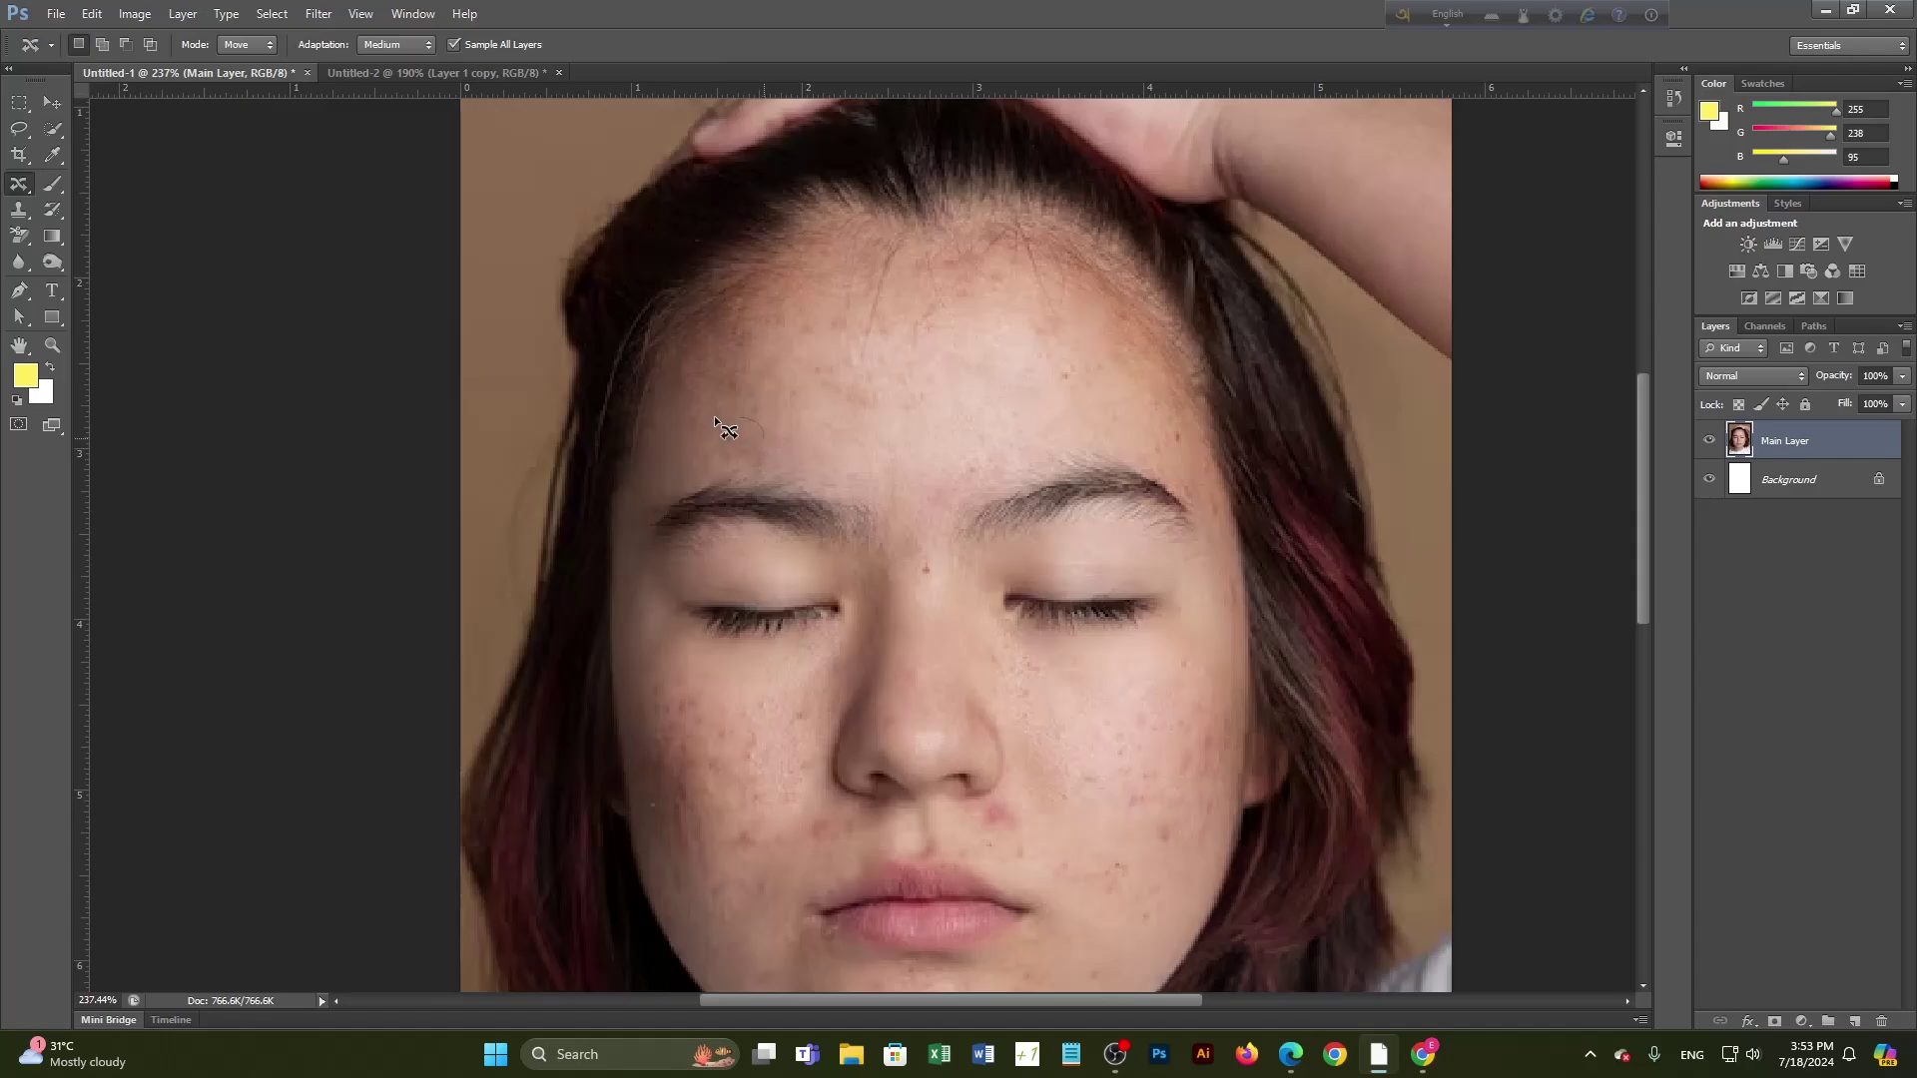
{"action": "mouse_move", "coordinate": [771, 430]}
{"action": "left_mouse_down"}
{"action": "mouse_move", "coordinate": [764, 447]}
{"action": "mouse_move", "coordinate": [926, 389]}
{"action": "mouse_move", "coordinate": [1016, 459]}
{"action": "mouse_move", "coordinate": [989, 667]}
{"action": "mouse_move", "coordinate": [1060, 749]}
{"action": "mouse_move", "coordinate": [1202, 705]}
{"action": "mouse_move", "coordinate": [1557, 504]}
{"action": "mouse_move", "coordinate": [1575, 524]}
{"action": "mouse_move", "coordinate": [1552, 534]}
{"action": "left_mouse_up"}
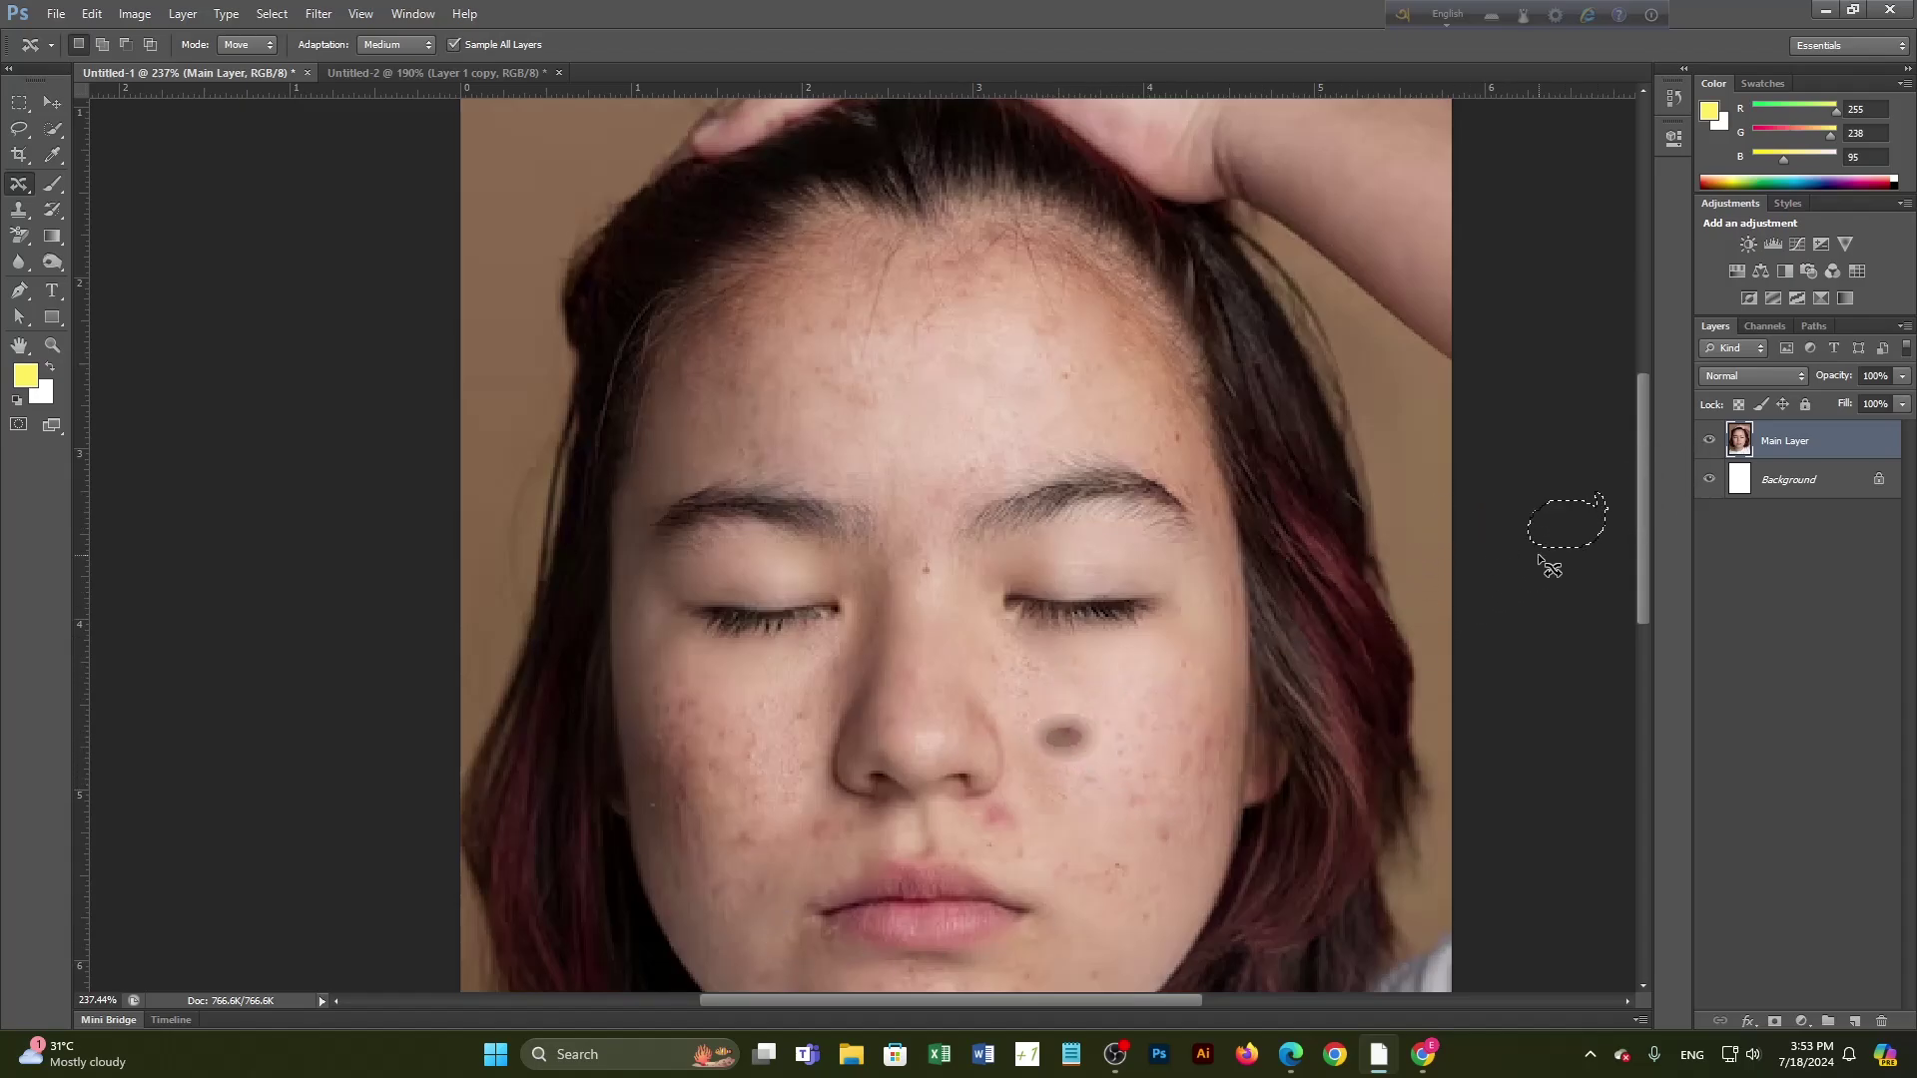
{"action": "mouse_move", "coordinate": [1007, 726]}
{"action": "left_mouse_down"}
{"action": "mouse_move", "coordinate": [1072, 743]}
{"action": "mouse_move", "coordinate": [1064, 696]}
{"action": "mouse_move", "coordinate": [1023, 774]}
{"action": "mouse_move", "coordinate": [1103, 721]}
{"action": "mouse_move", "coordinate": [1052, 738]}
{"action": "mouse_move", "coordinate": [780, 539]}
{"action": "mouse_move", "coordinate": [739, 400]}
{"action": "mouse_move", "coordinate": [1019, 396]}
{"action": "left_mouse_up"}
{"action": "key", "text": "ctrl+d"}
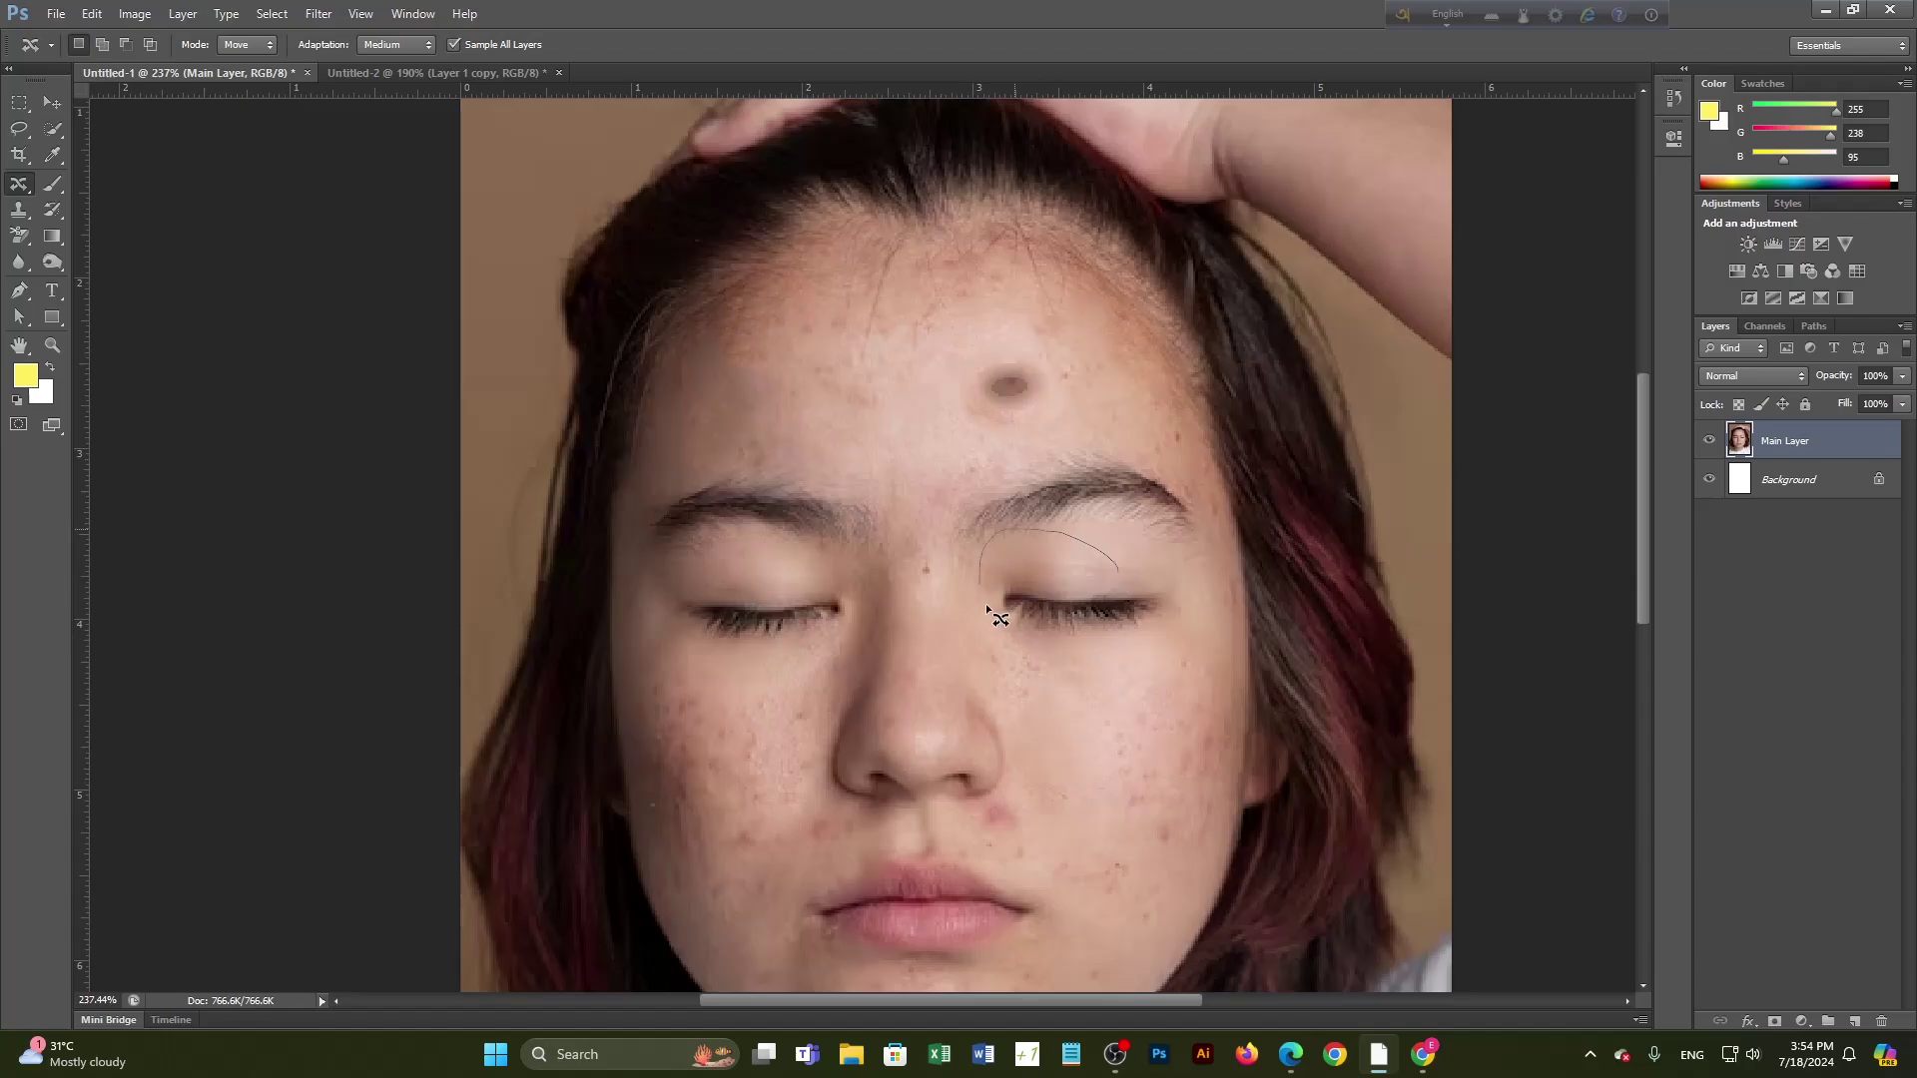
Step: Outline the closed eye beneath the dark forehead spot and move it onto the opposite side of the forehead with Content-Aware Move
{"action": "mouse_move", "coordinate": [1074, 540]}
{"action": "left_mouse_down"}
{"action": "mouse_move", "coordinate": [1033, 595]}
{"action": "mouse_move", "coordinate": [809, 417]}
{"action": "left_mouse_up"}
{"action": "left_click", "coordinate": [52, 102]}
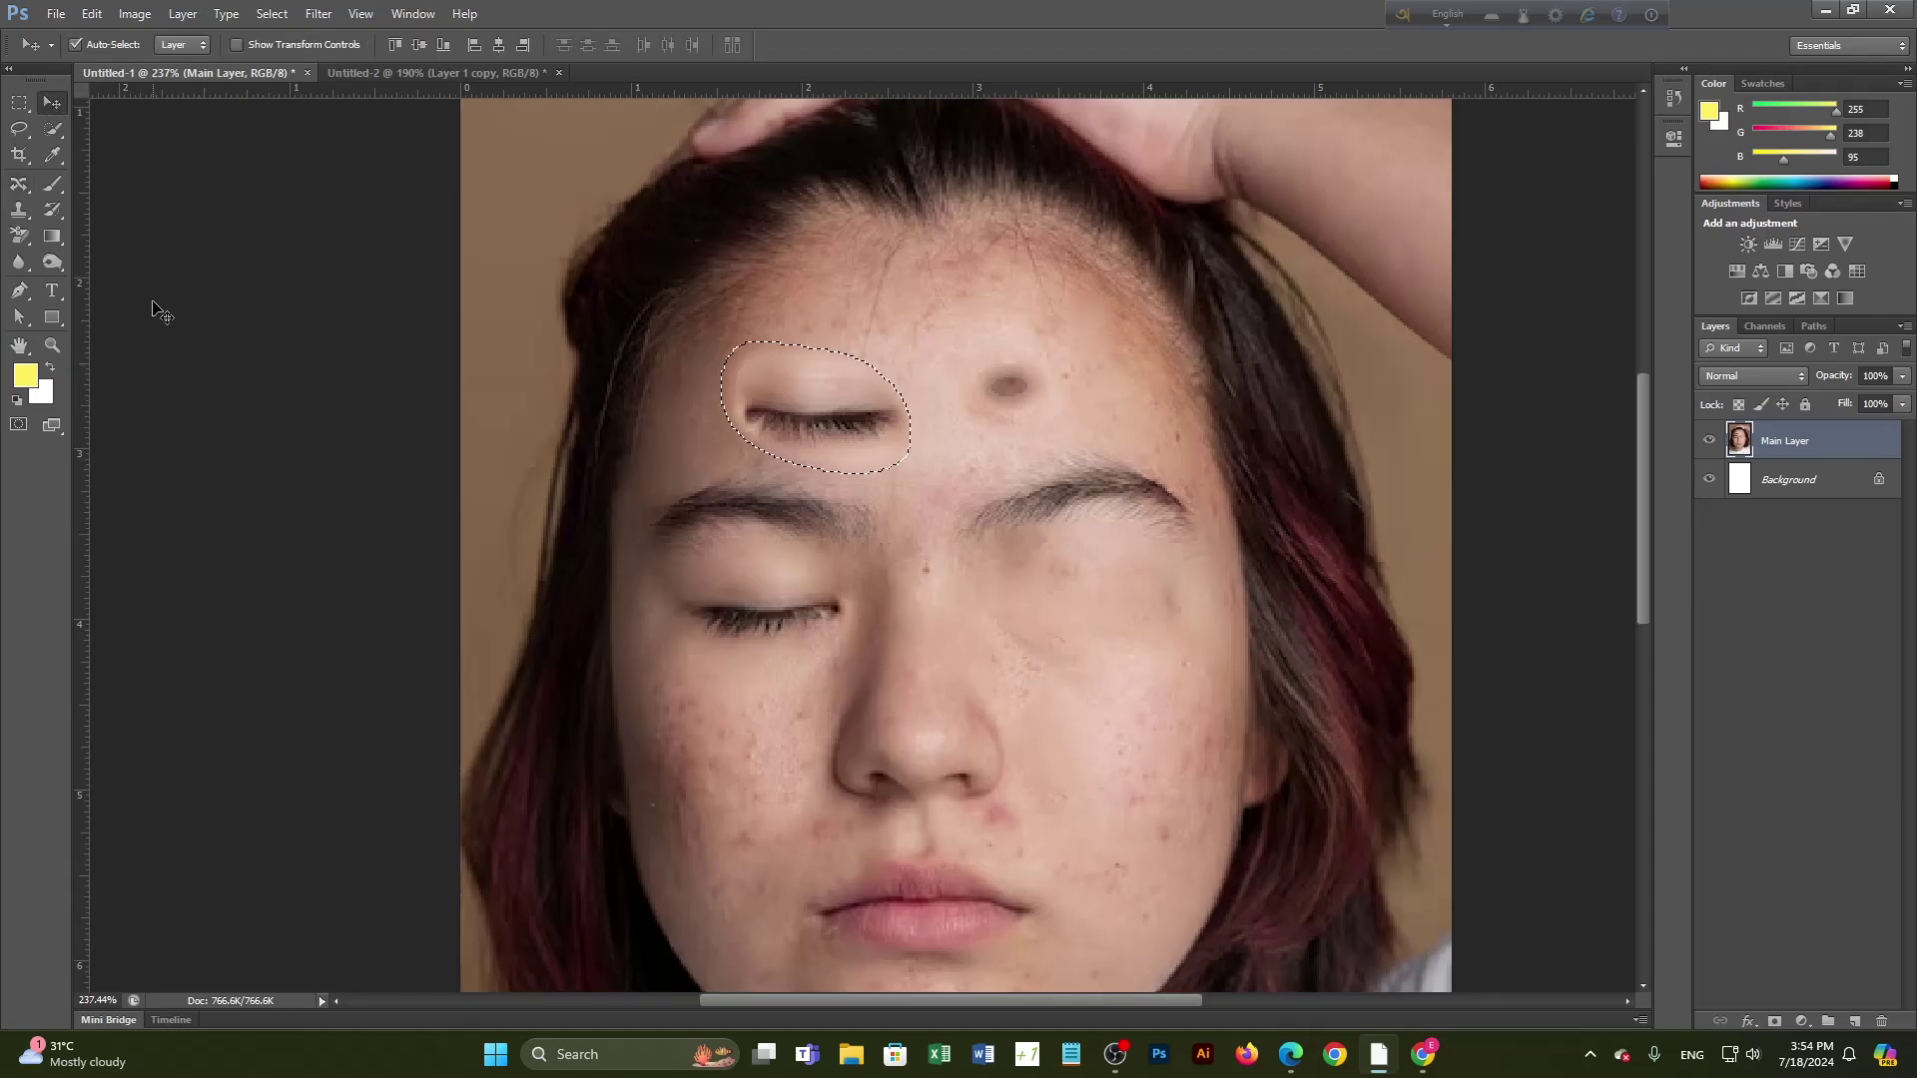
{"action": "left_click", "coordinate": [154, 309]}
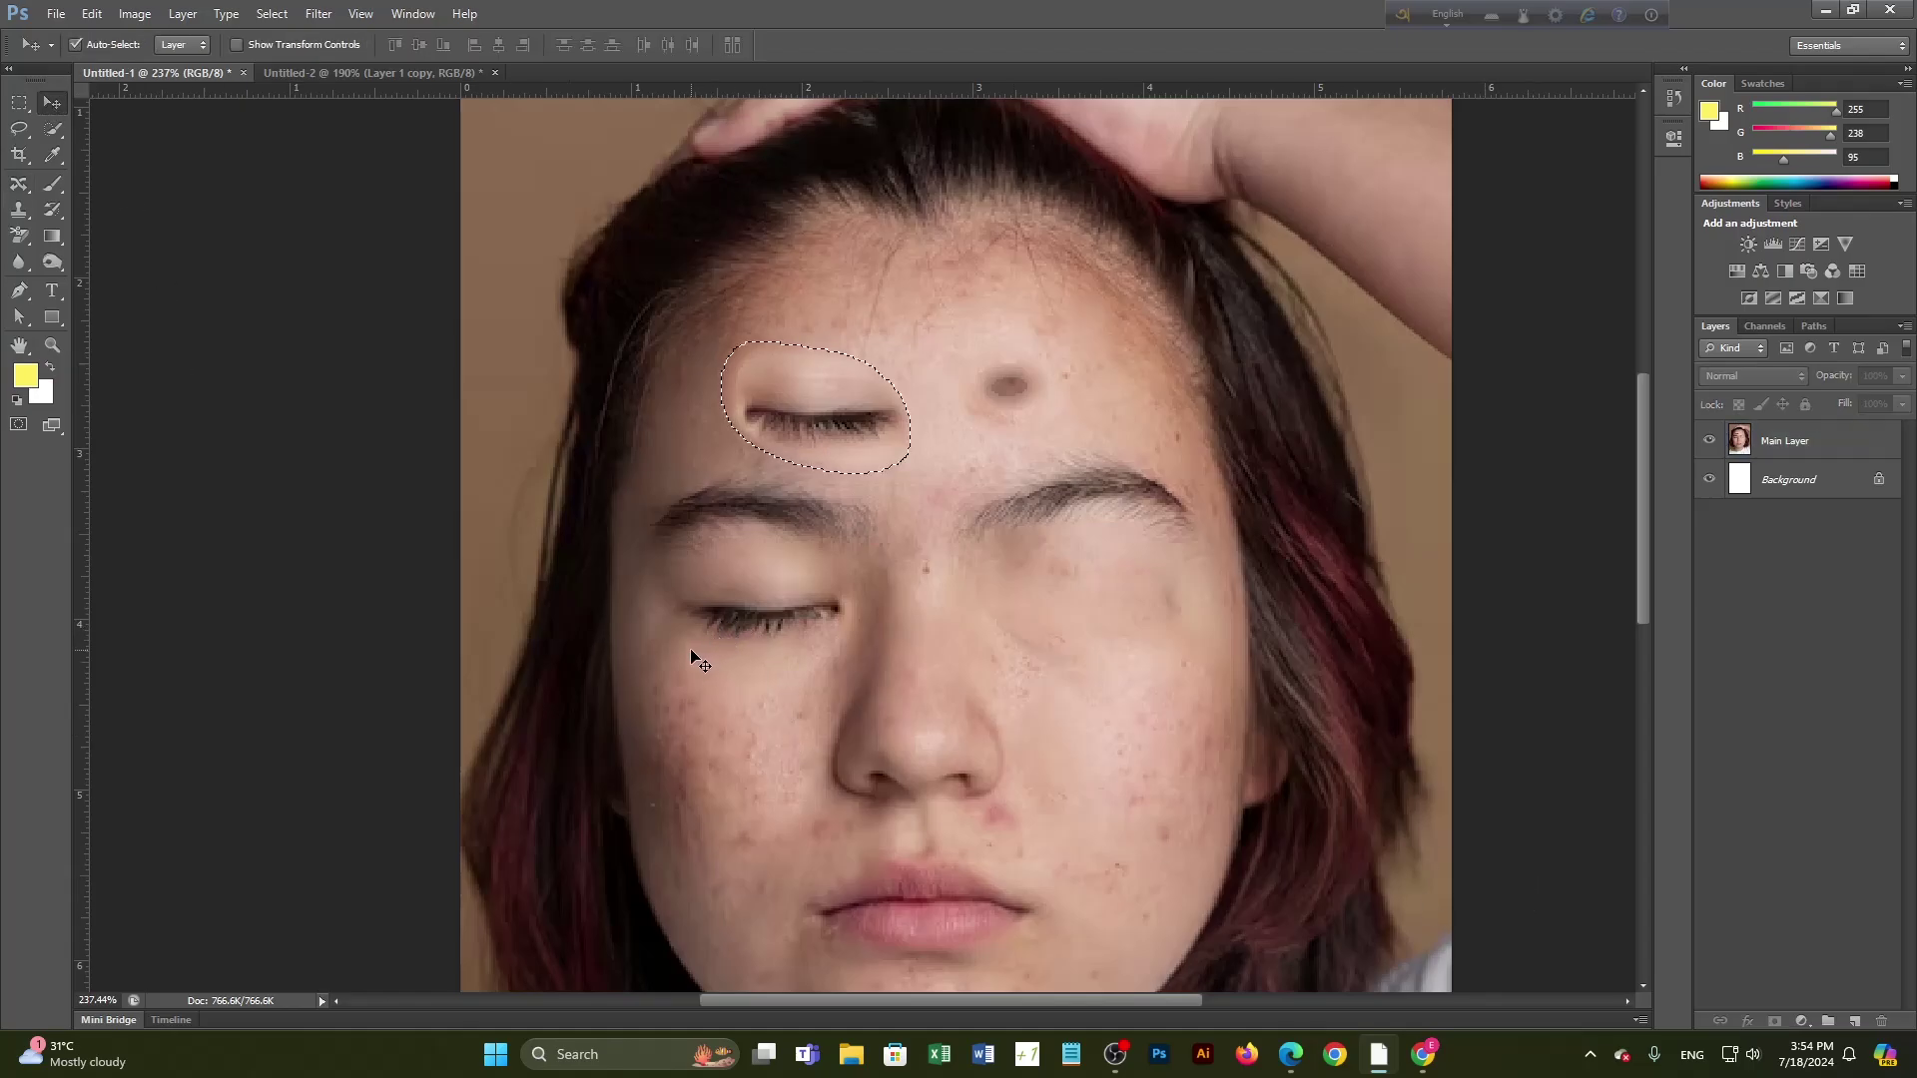
{"action": "mouse_move", "coordinate": [689, 650]}
{"action": "left_mouse_down"}
{"action": "mouse_move", "coordinate": [726, 651]}
{"action": "mouse_move", "coordinate": [697, 654]}
{"action": "left_mouse_up"}
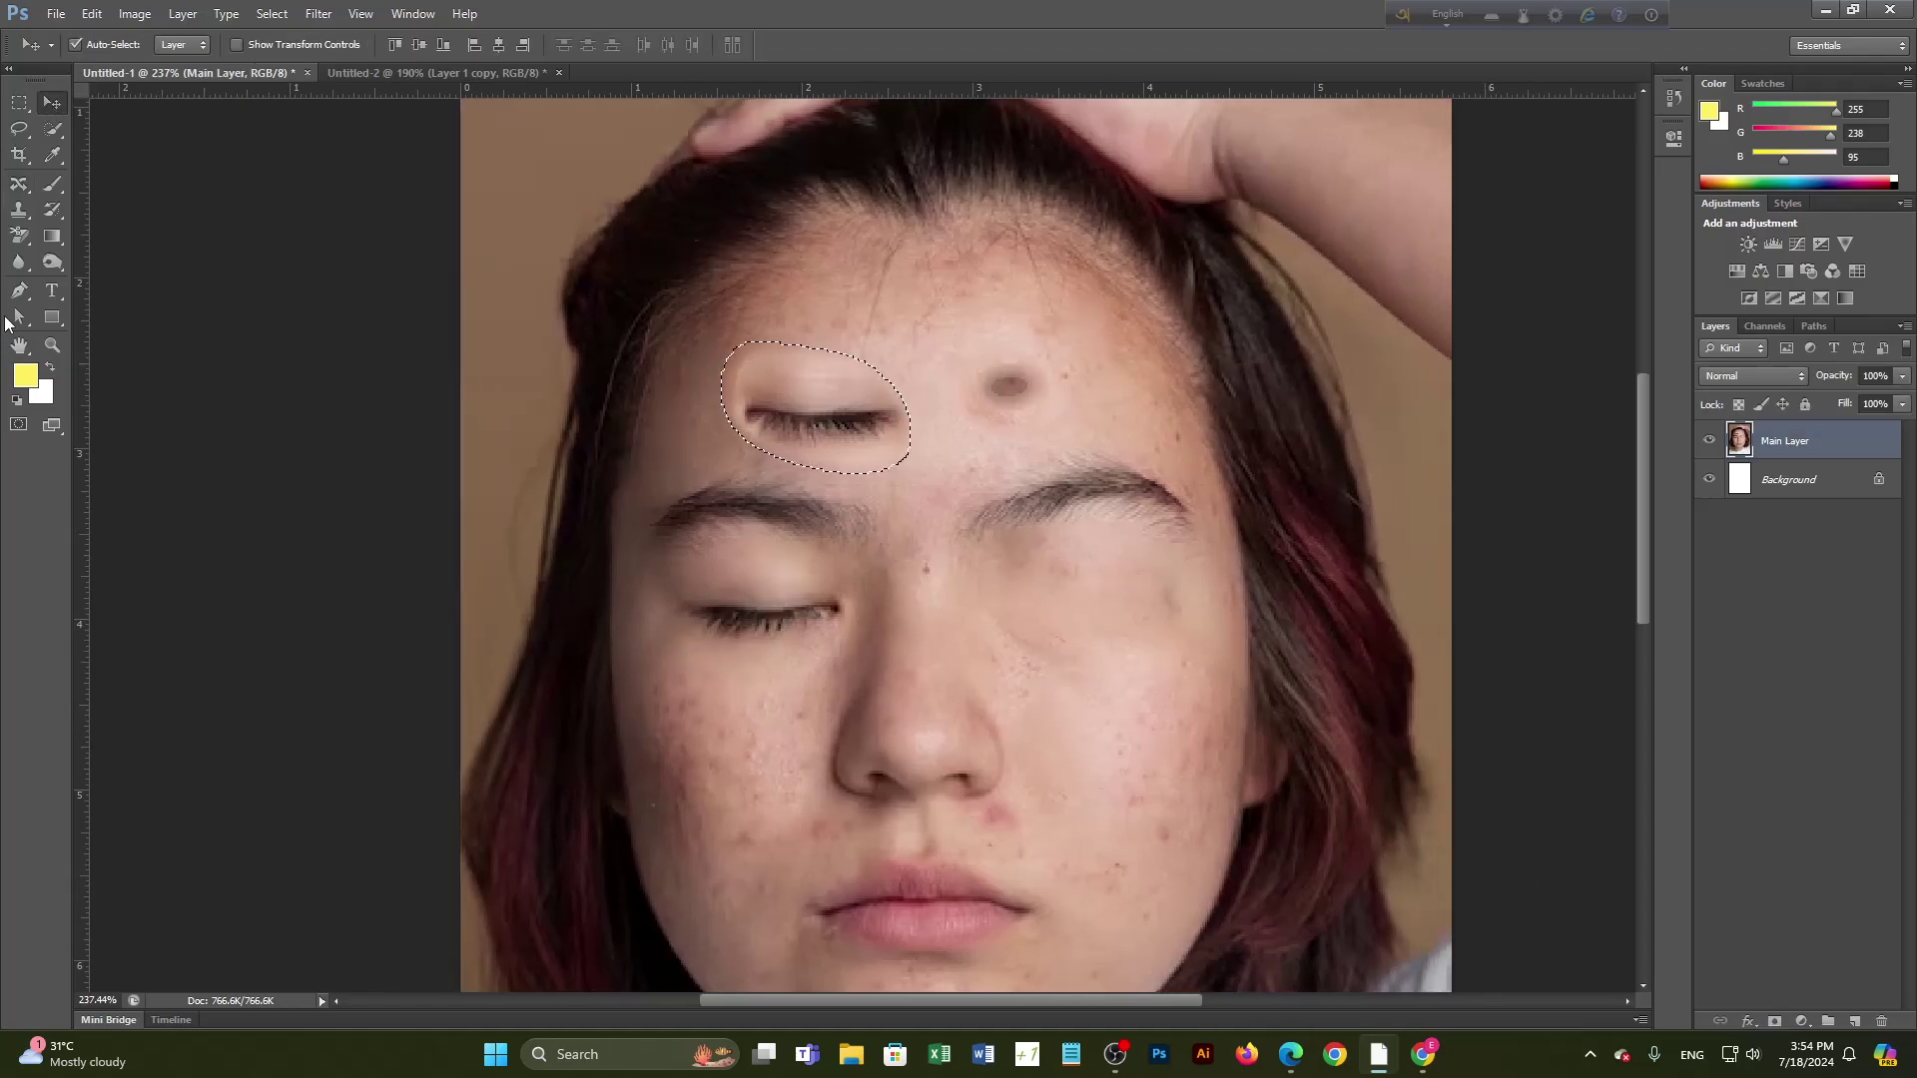
Step: Outline the nose with the Content-Aware Move Tool and move it onto the cheek below the removed eye
{"action": "left_click", "coordinate": [18, 182]}
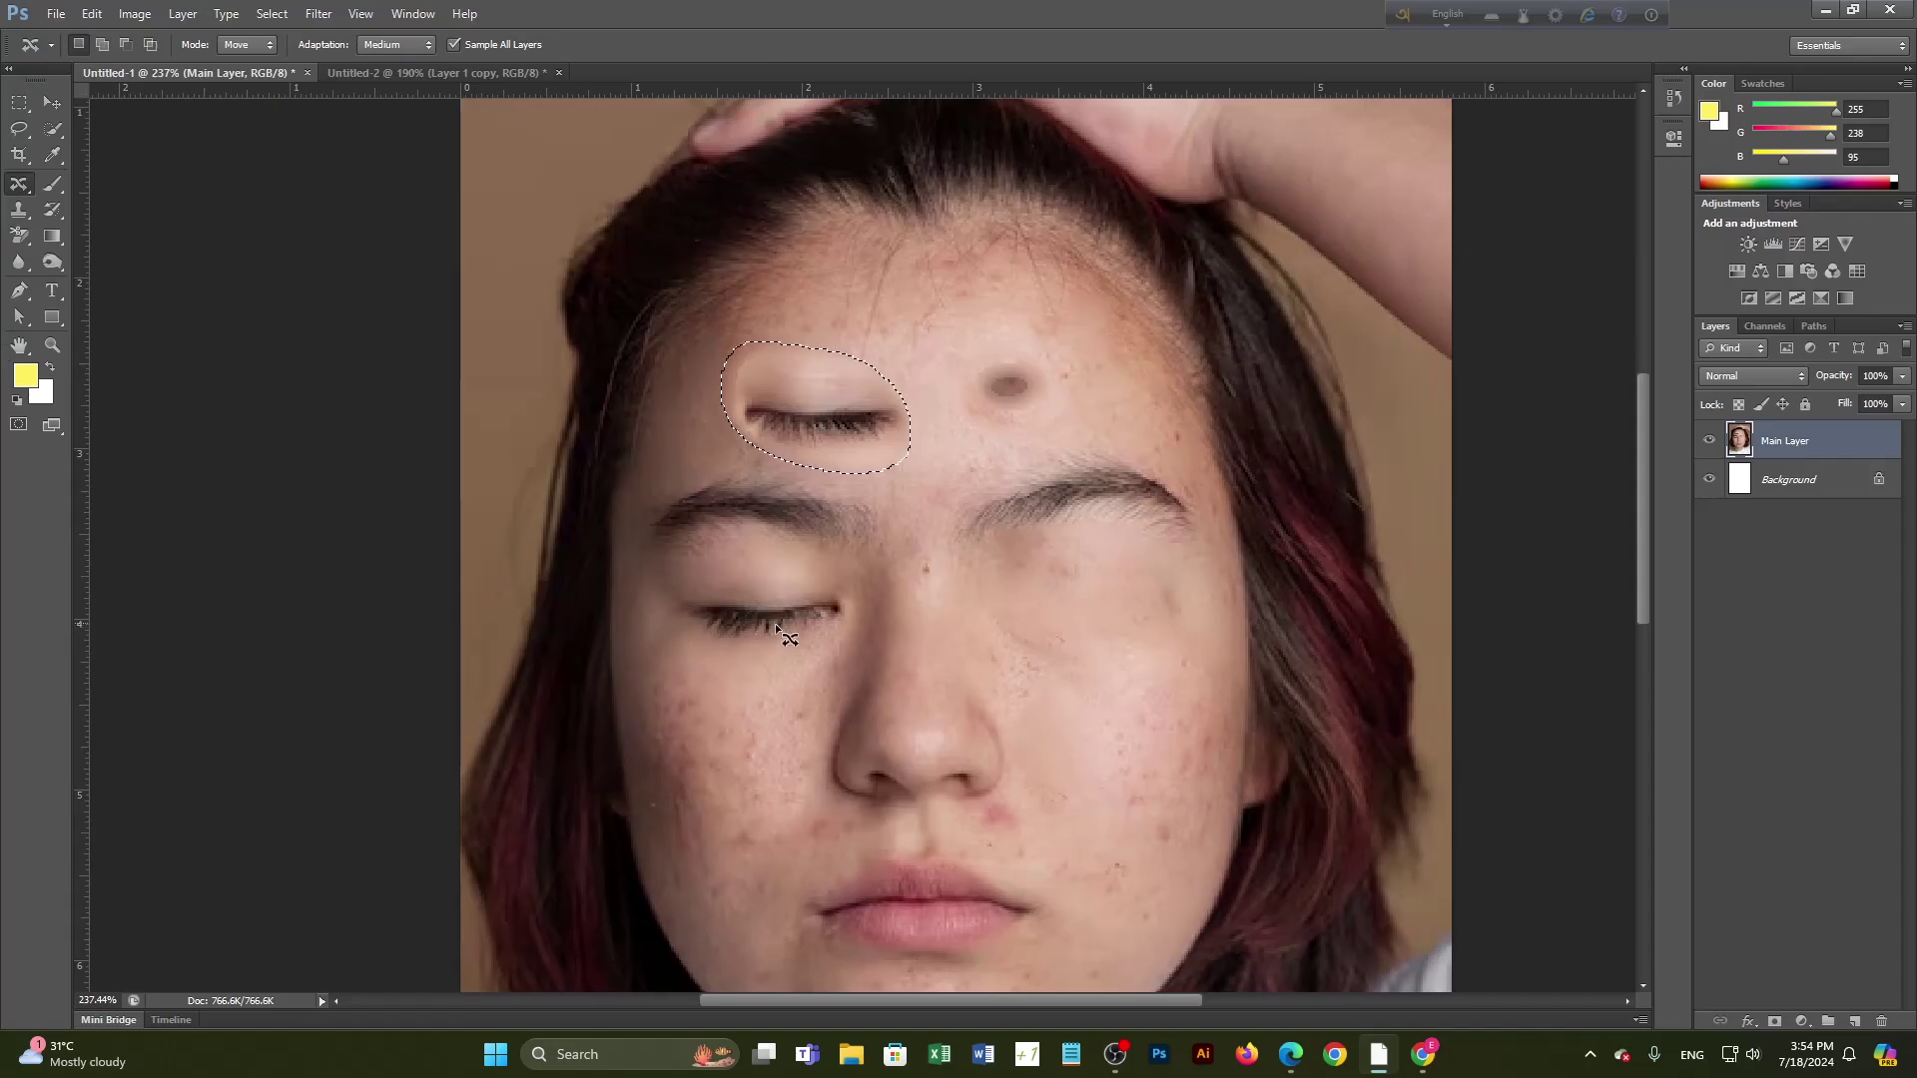
{"action": "mouse_move", "coordinate": [1068, 726]}
{"action": "left_mouse_down"}
{"action": "mouse_move", "coordinate": [927, 684]}
{"action": "mouse_move", "coordinate": [788, 717]}
{"action": "left_mouse_up"}
{"action": "left_click_drag", "start_coordinate": [1020, 712], "coordinate": [1024, 715]}
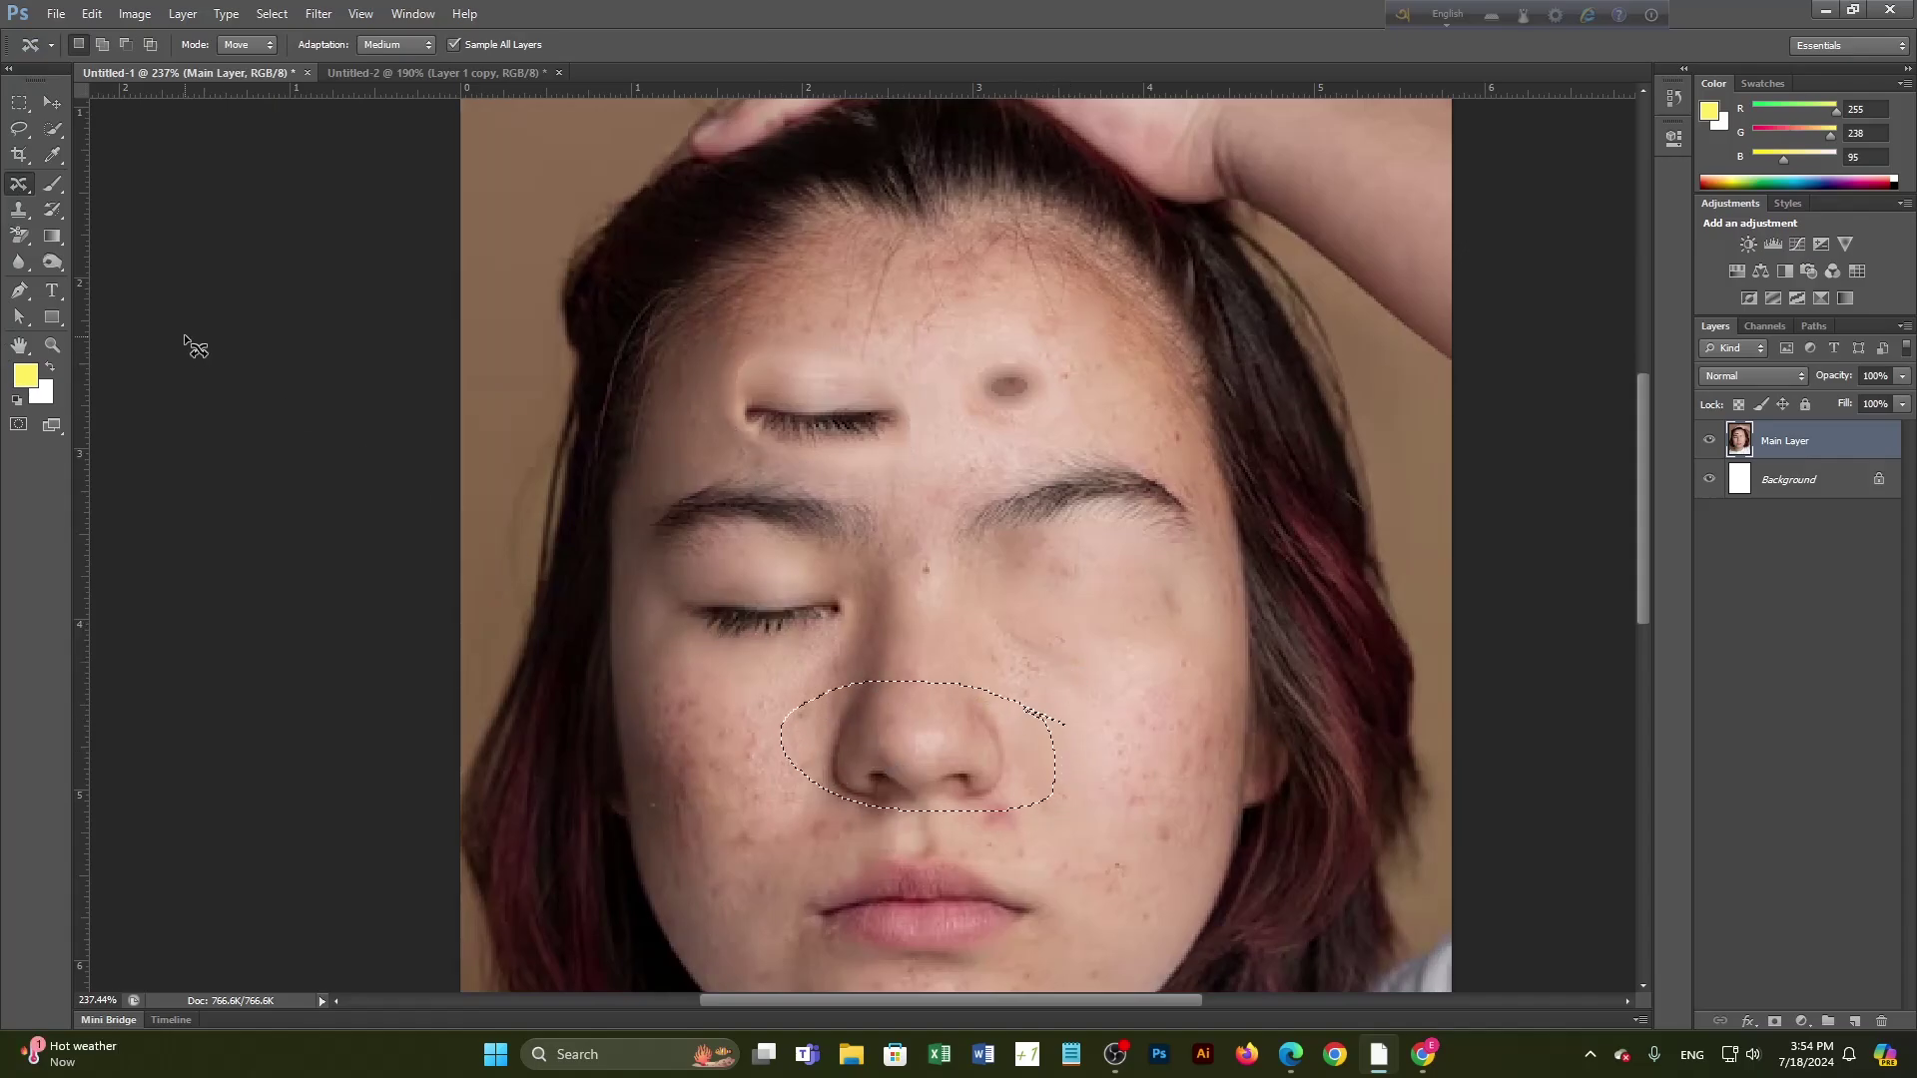
{"action": "left_click_drag", "start_coordinate": [891, 767], "coordinate": [1104, 695]}
{"action": "left_click", "coordinate": [52, 102]}
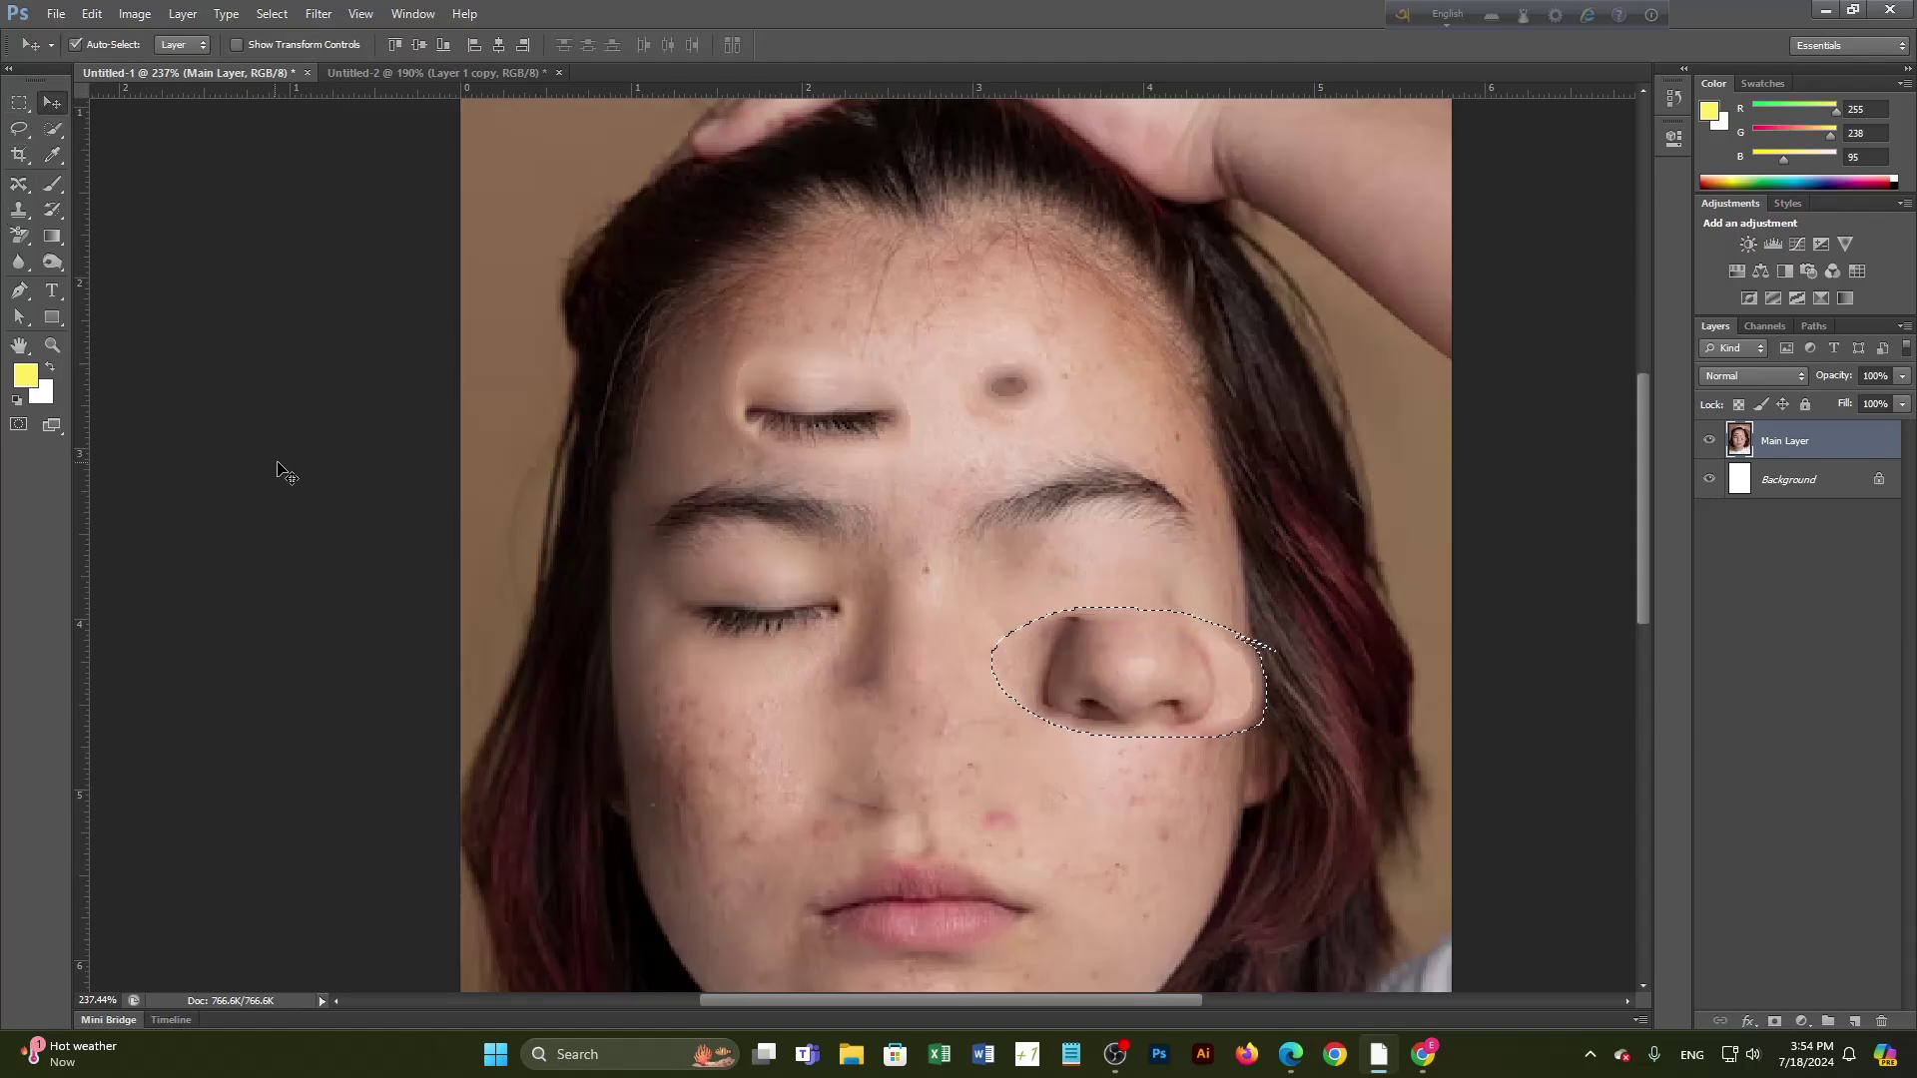
Step: Deselect the moved nose and undo the Content-Aware moves of nose, eye and dark spot, back to the portrait without the dark cheek spot
{"action": "left_click", "coordinate": [295, 480]}
{"action": "key", "text": "ctrl+d"}
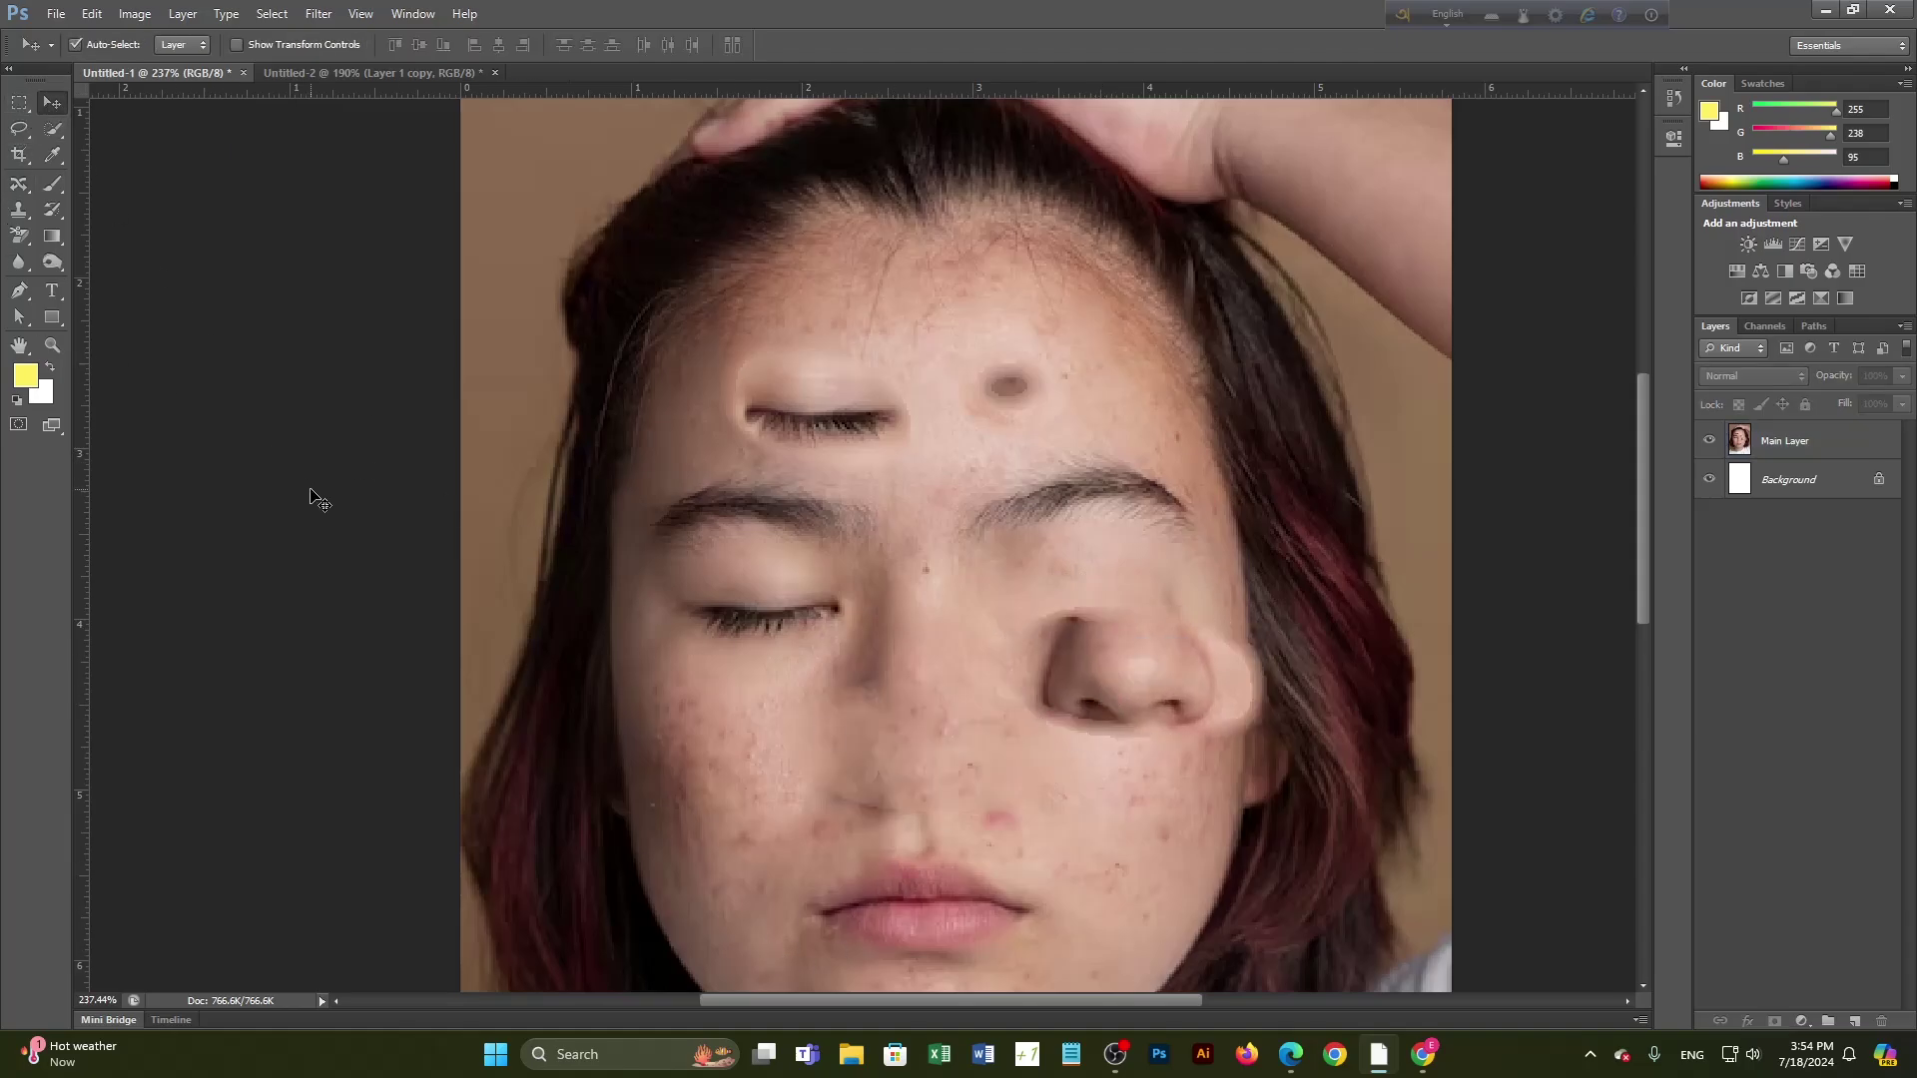
{"action": "key", "text": "ctrl+alt+z"}
{"action": "key", "text": "ctrl+alt+z"}
{"action": "key", "text": "ctrl+alt+z"}
{"action": "key", "text": "ctrl+alt+z"}
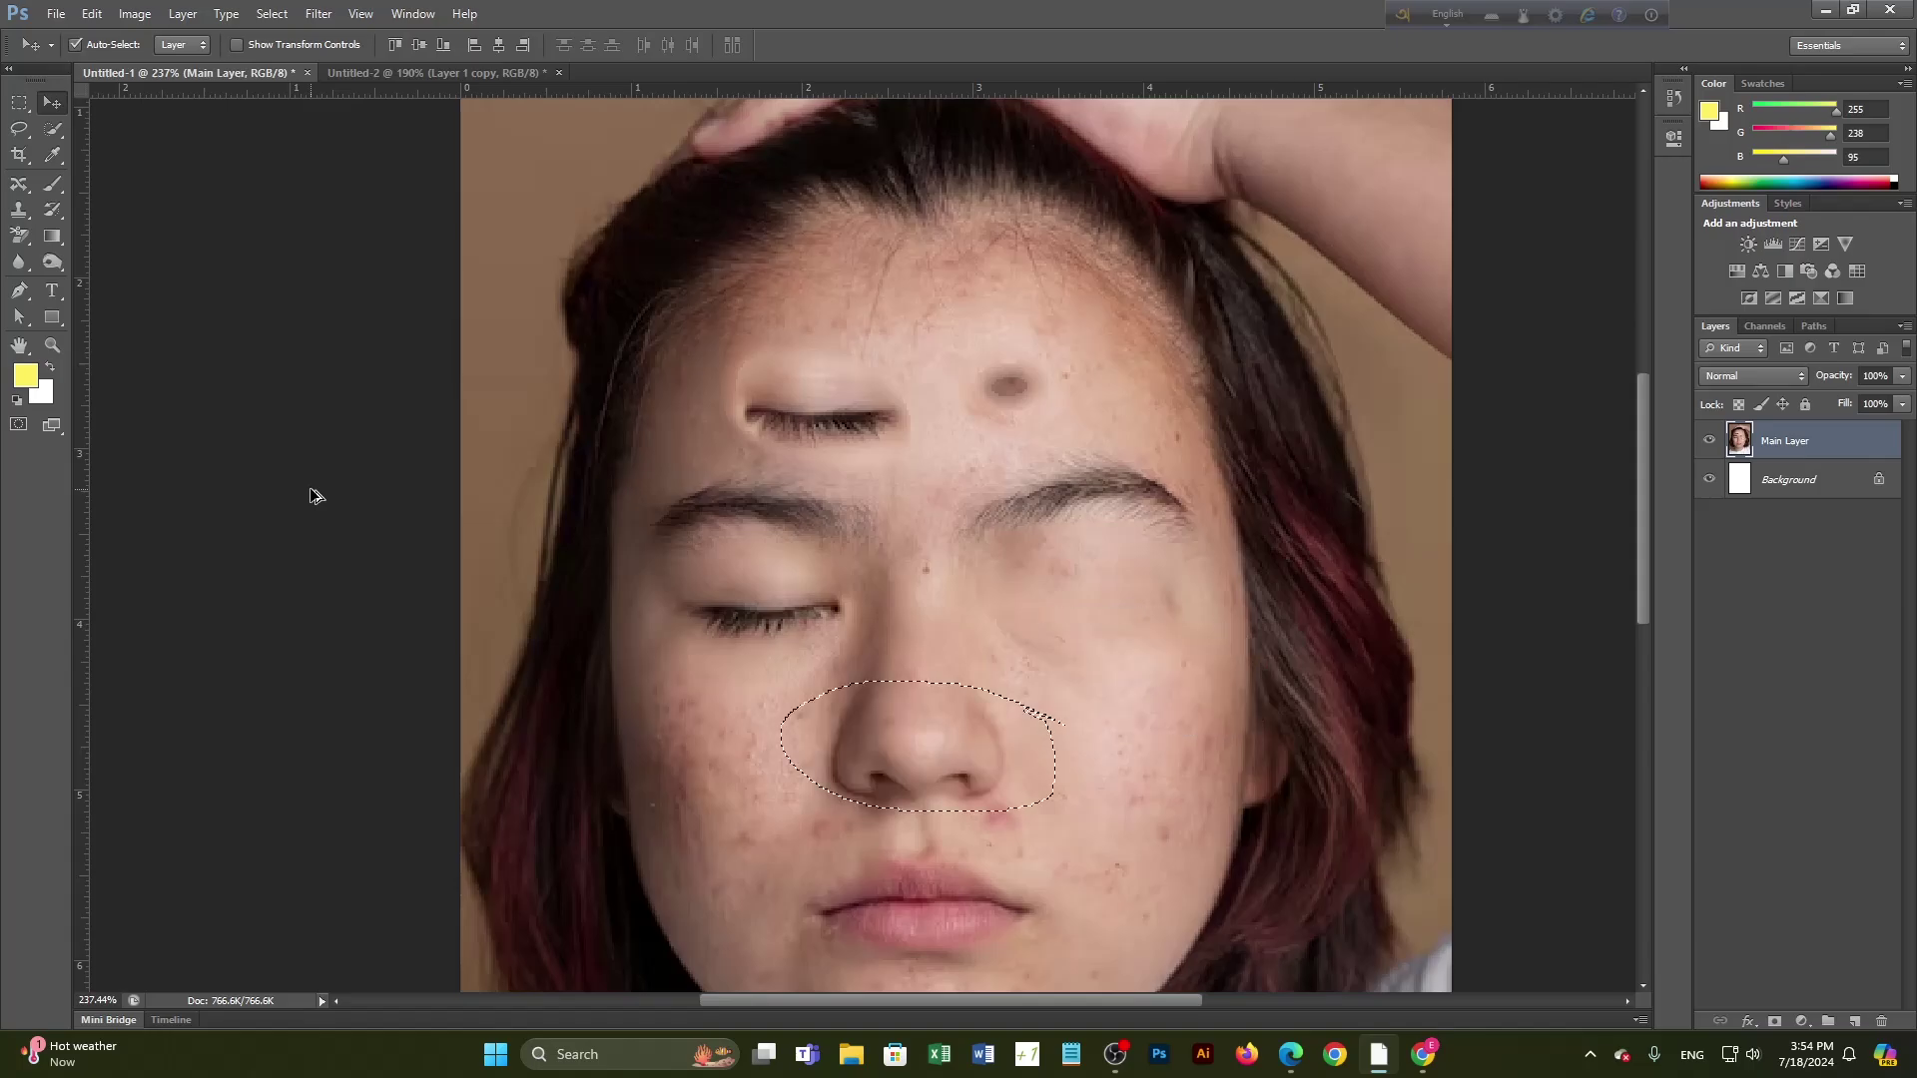
{"action": "key", "text": "ctrl+alt+z"}
{"action": "key", "text": "ctrl+alt+z"}
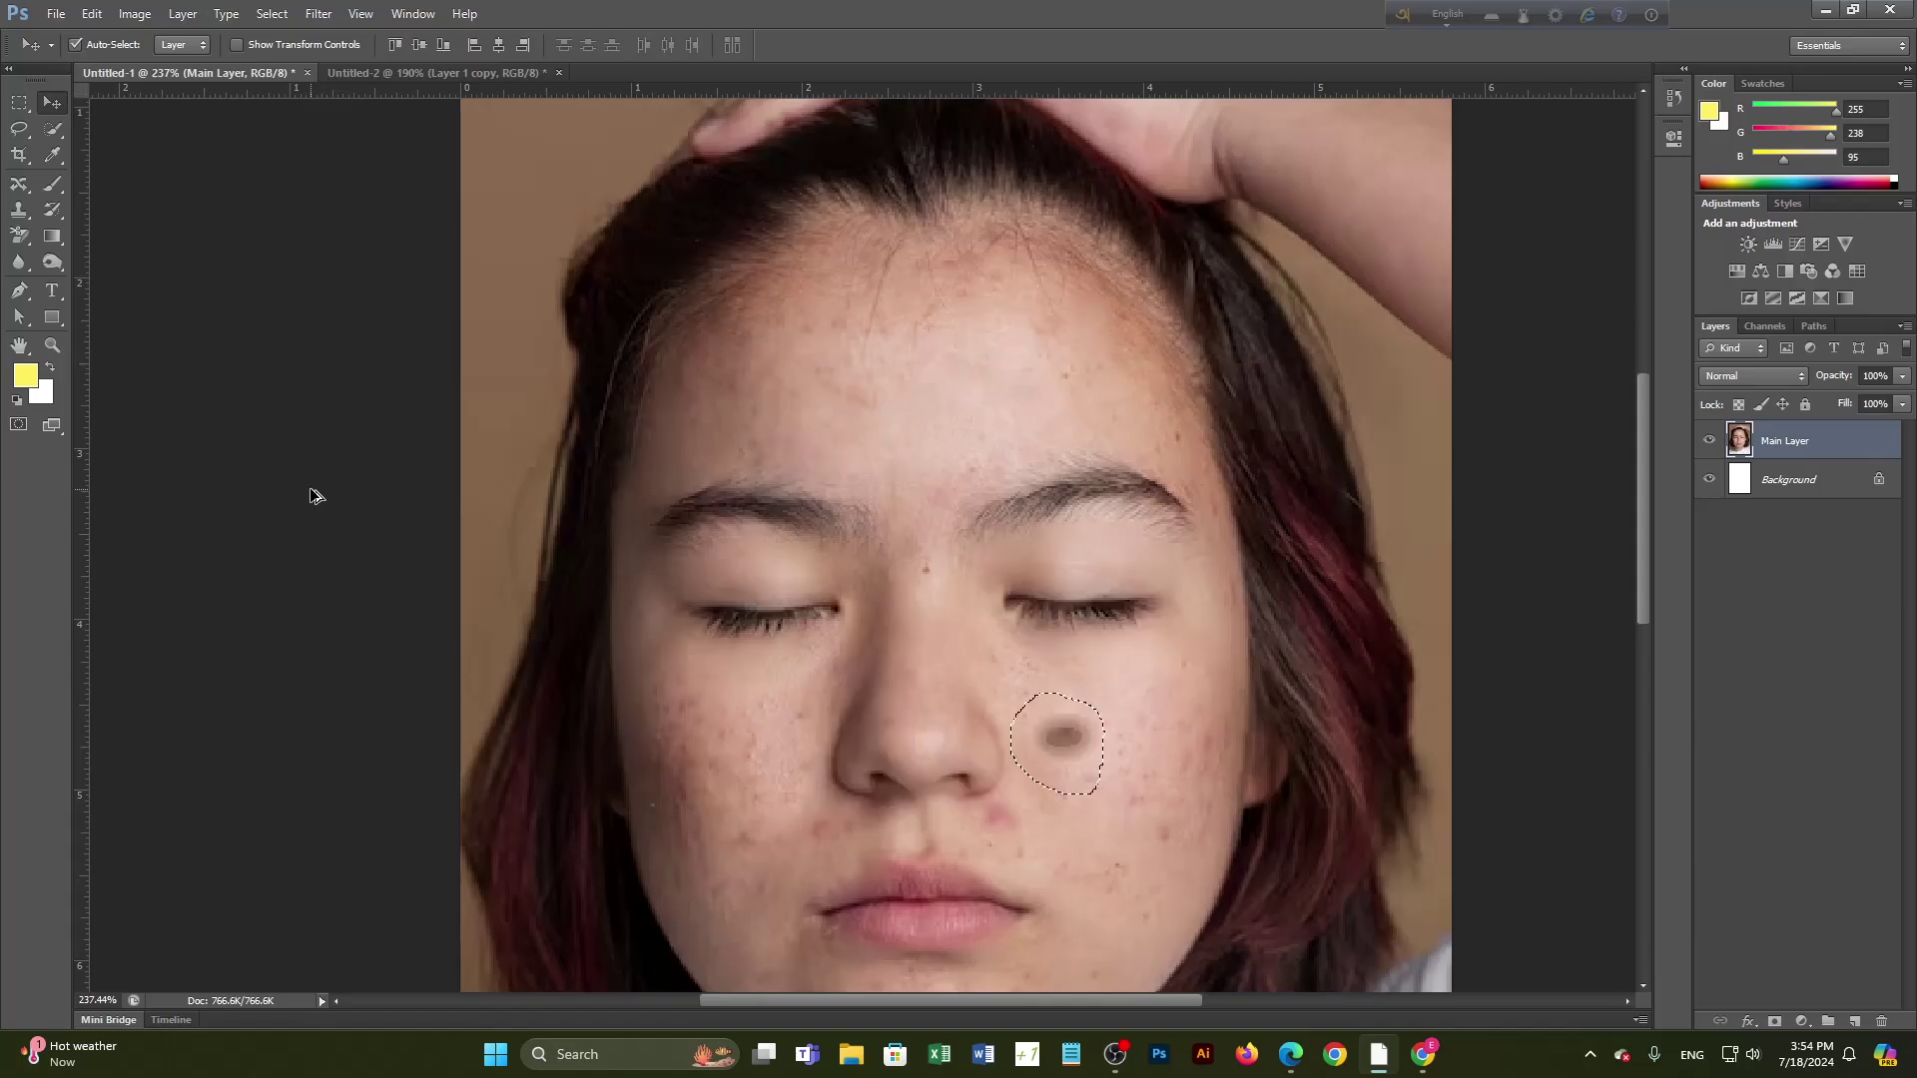
{"action": "key", "text": "ctrl+alt+z"}
{"action": "key", "text": "ctrl+alt+z"}
{"action": "key", "text": "ctrl+alt+z"}
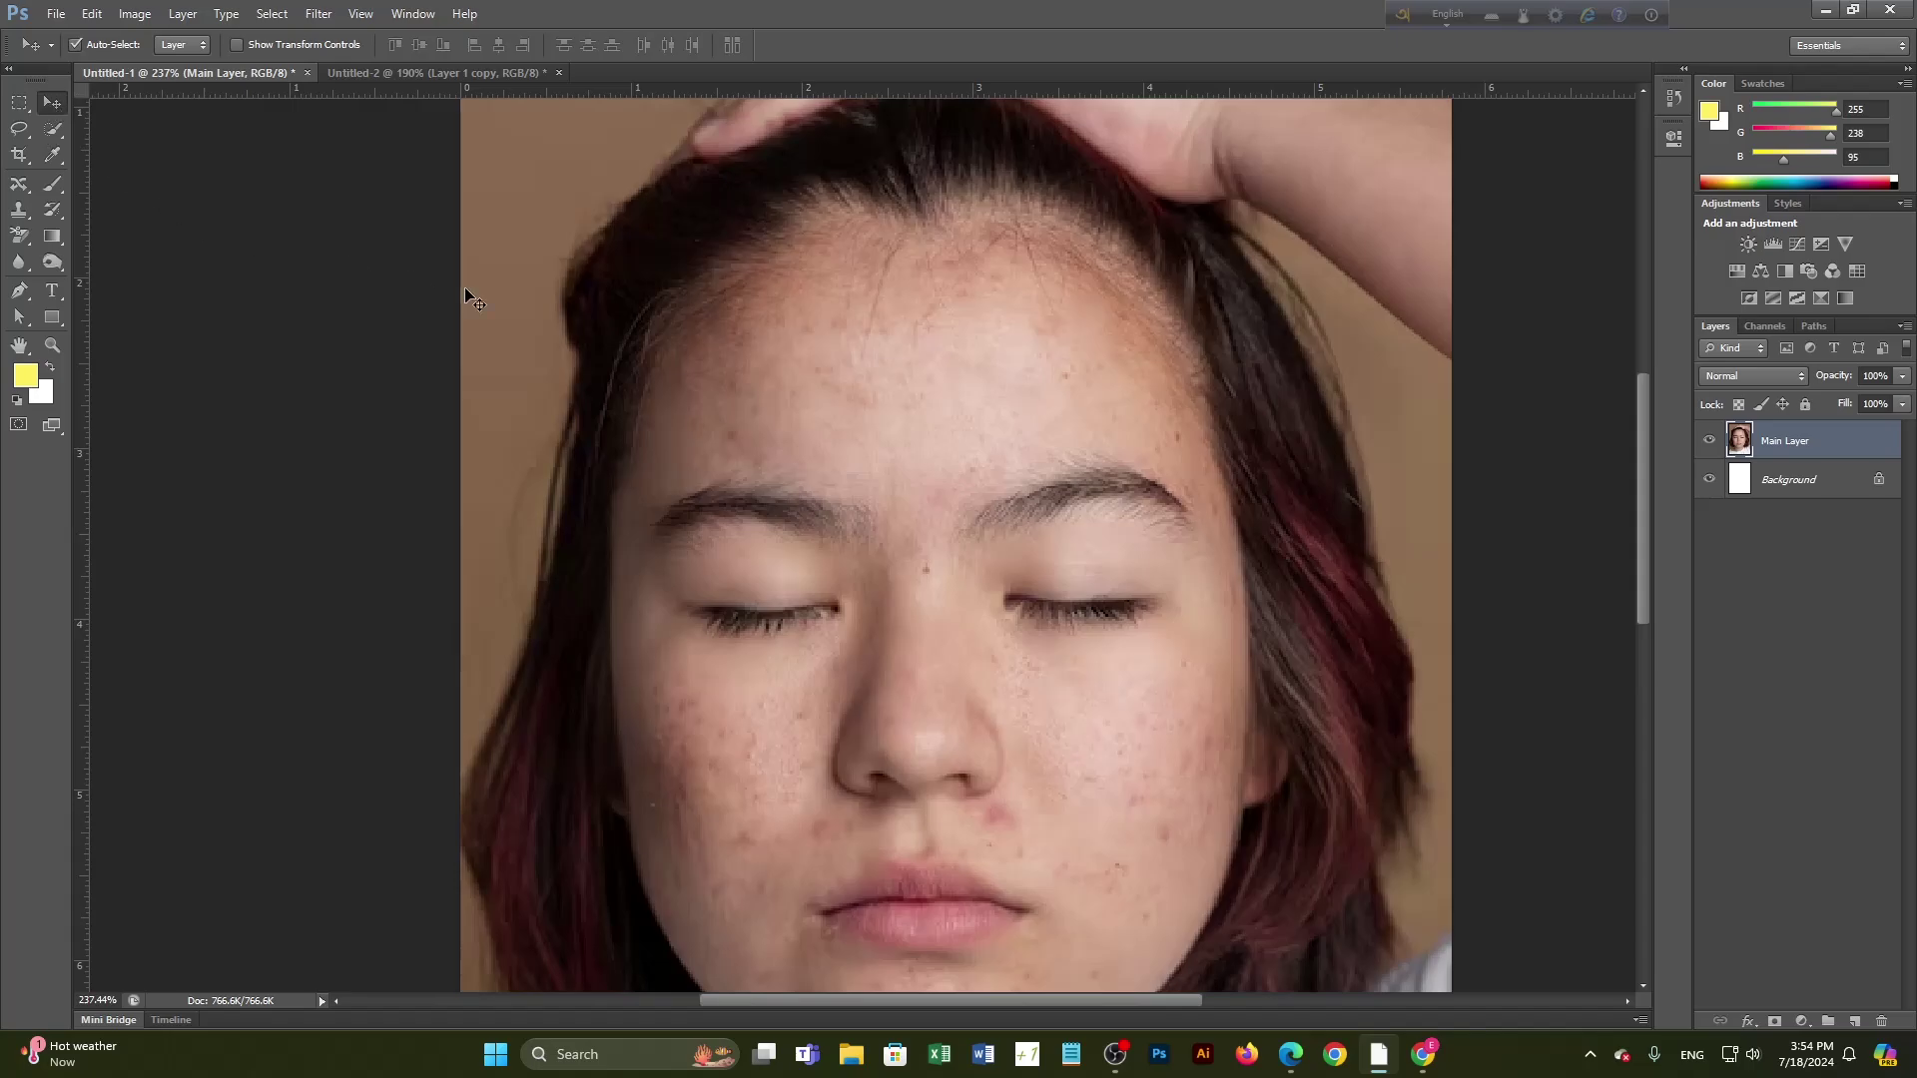
Step: Undo the accidental shift of the portrait layer on the canvas
{"action": "scroll", "coordinate": [911, 521], "scroll_direction": "down", "scroll_amount": 3}
{"action": "scroll", "coordinate": [979, 697], "scroll_direction": "up", "scroll_amount": 5}
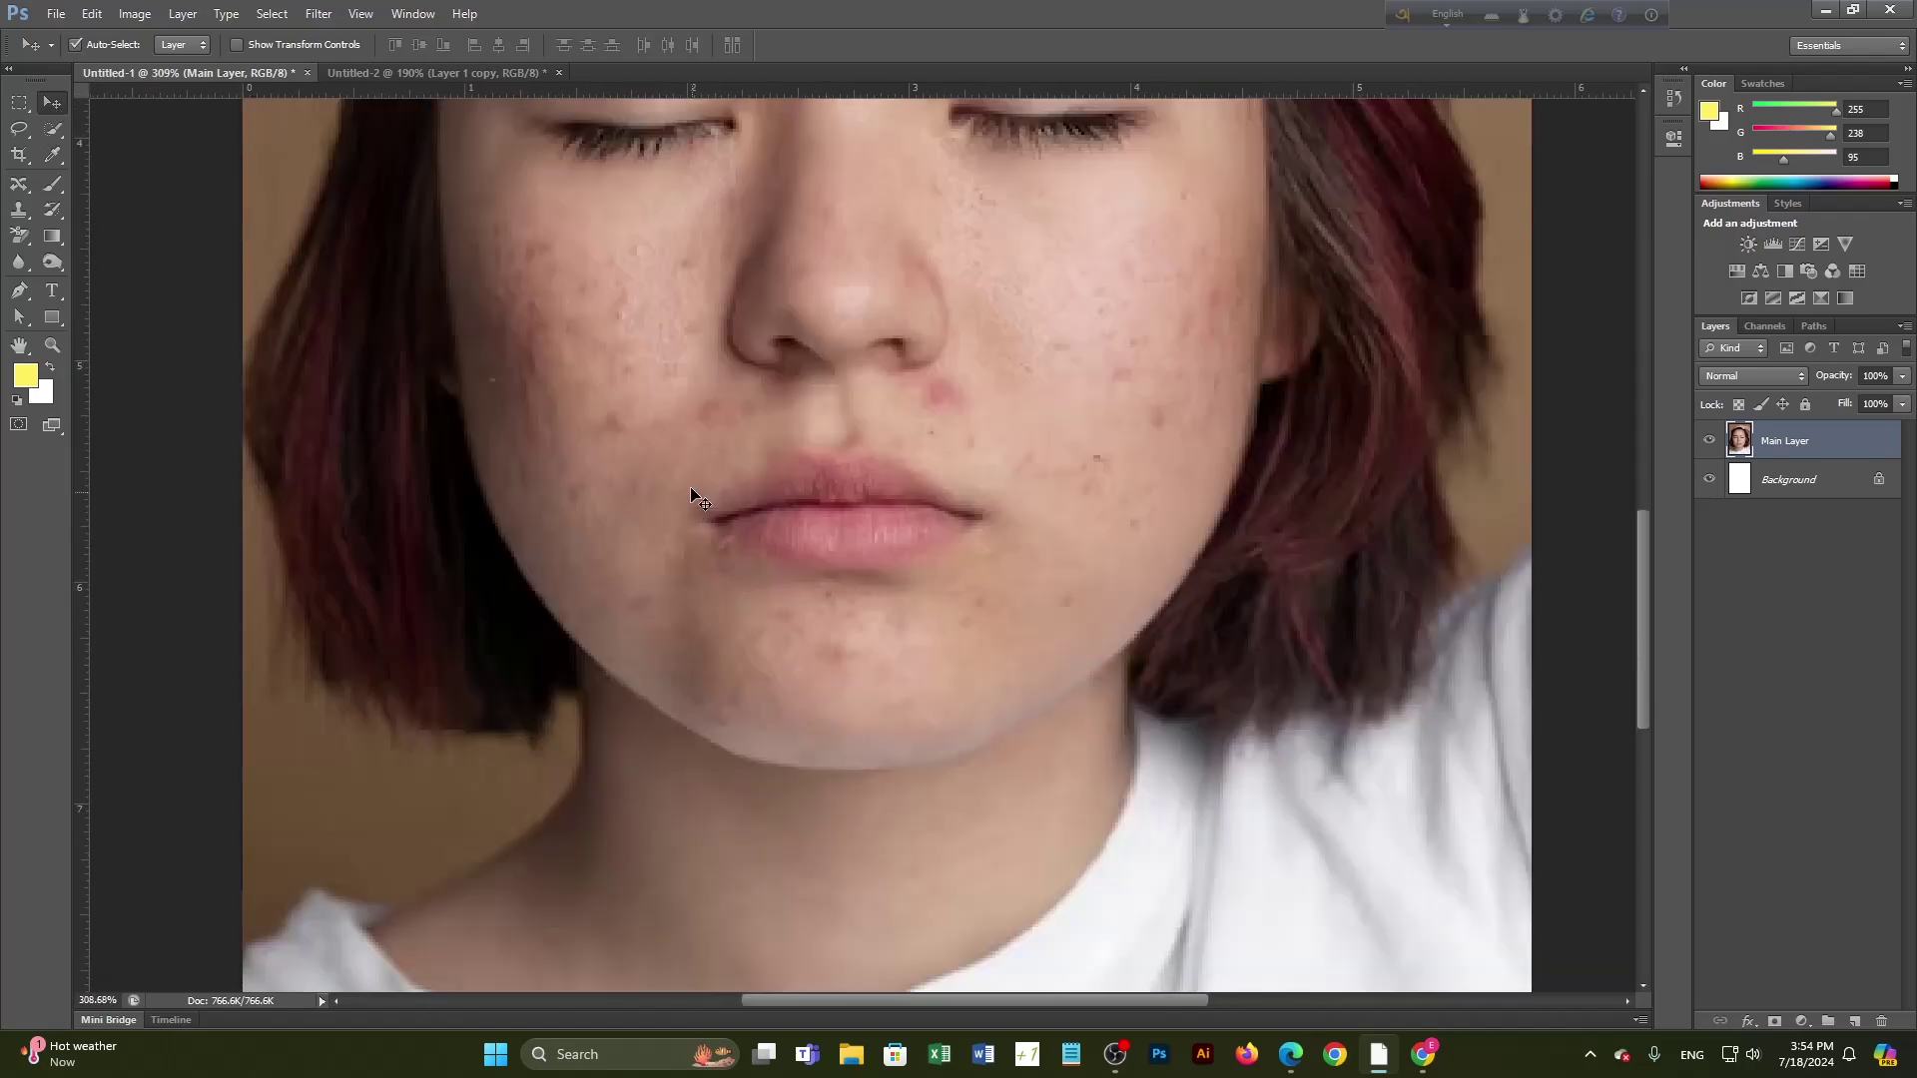
{"action": "scroll", "coordinate": [691, 487], "scroll_direction": "down", "scroll_amount": 4}
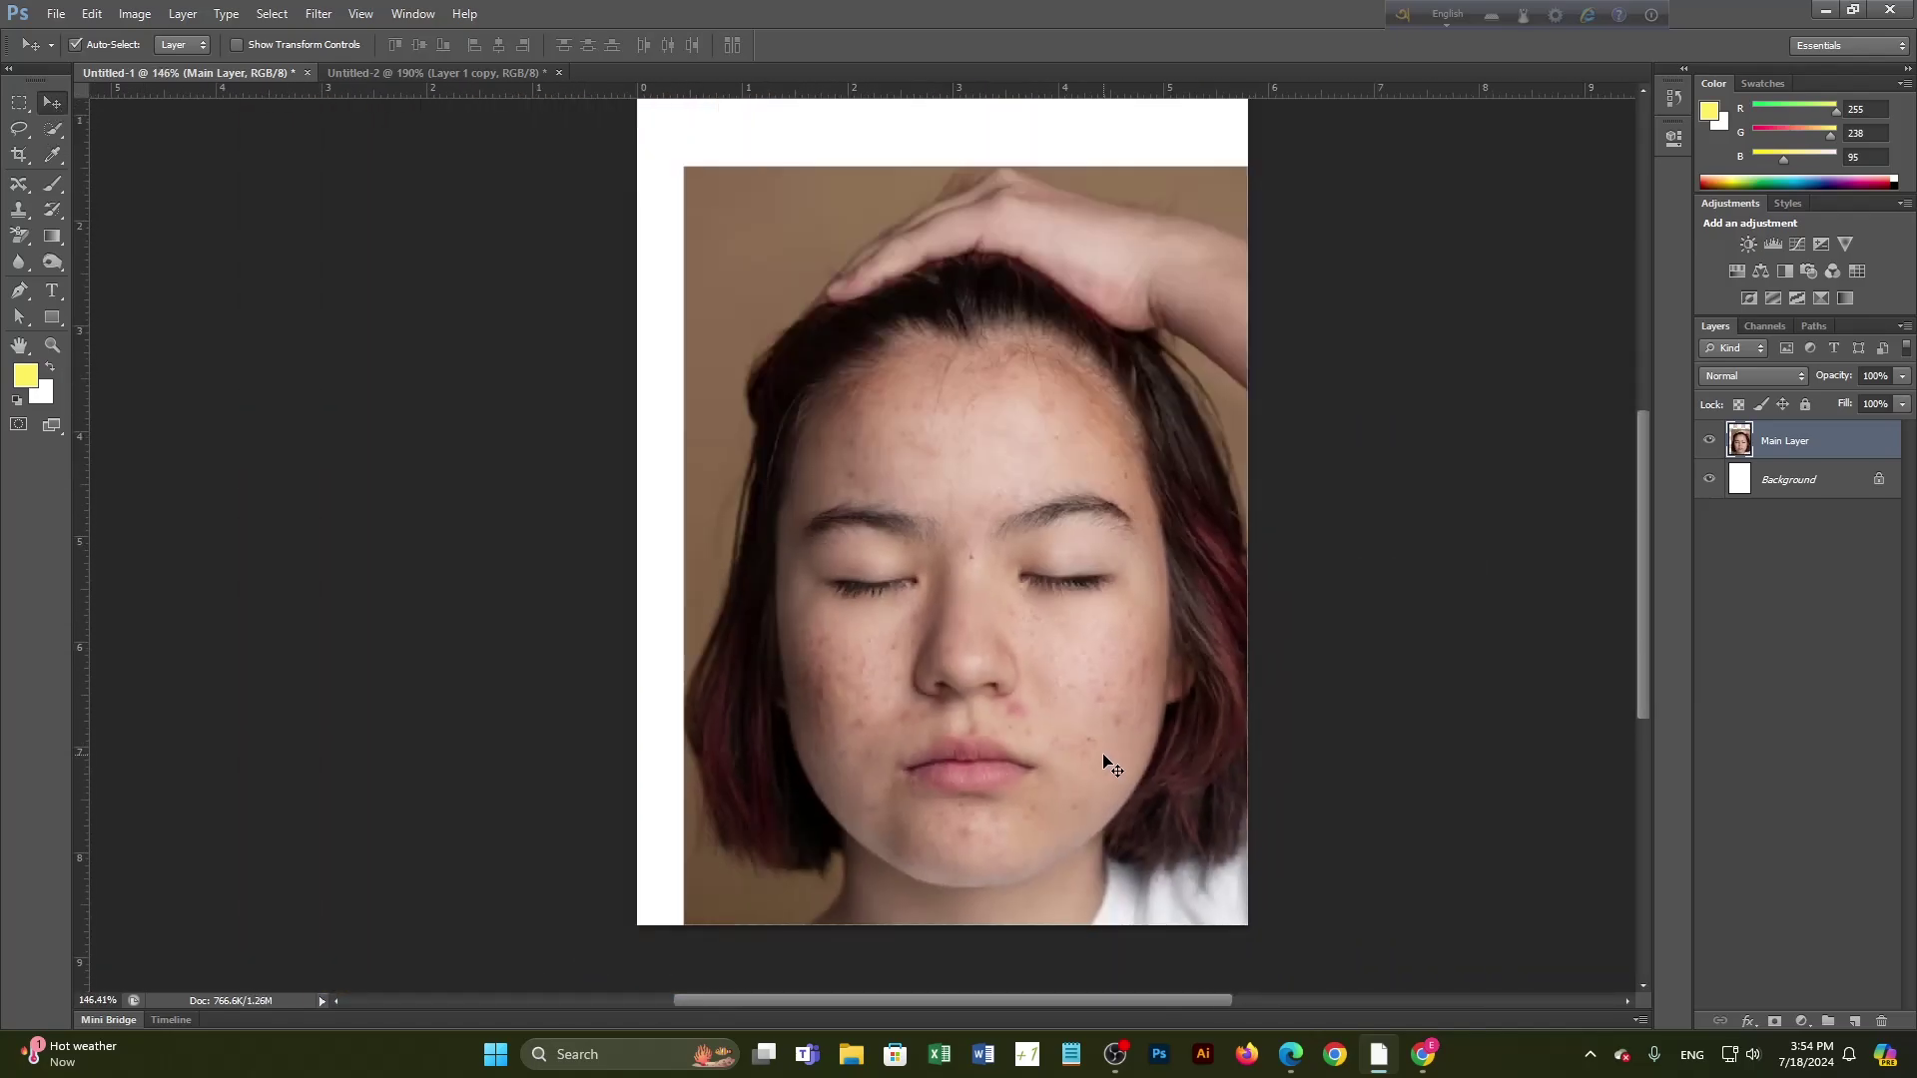
{"action": "key", "text": "ctrl+z"}
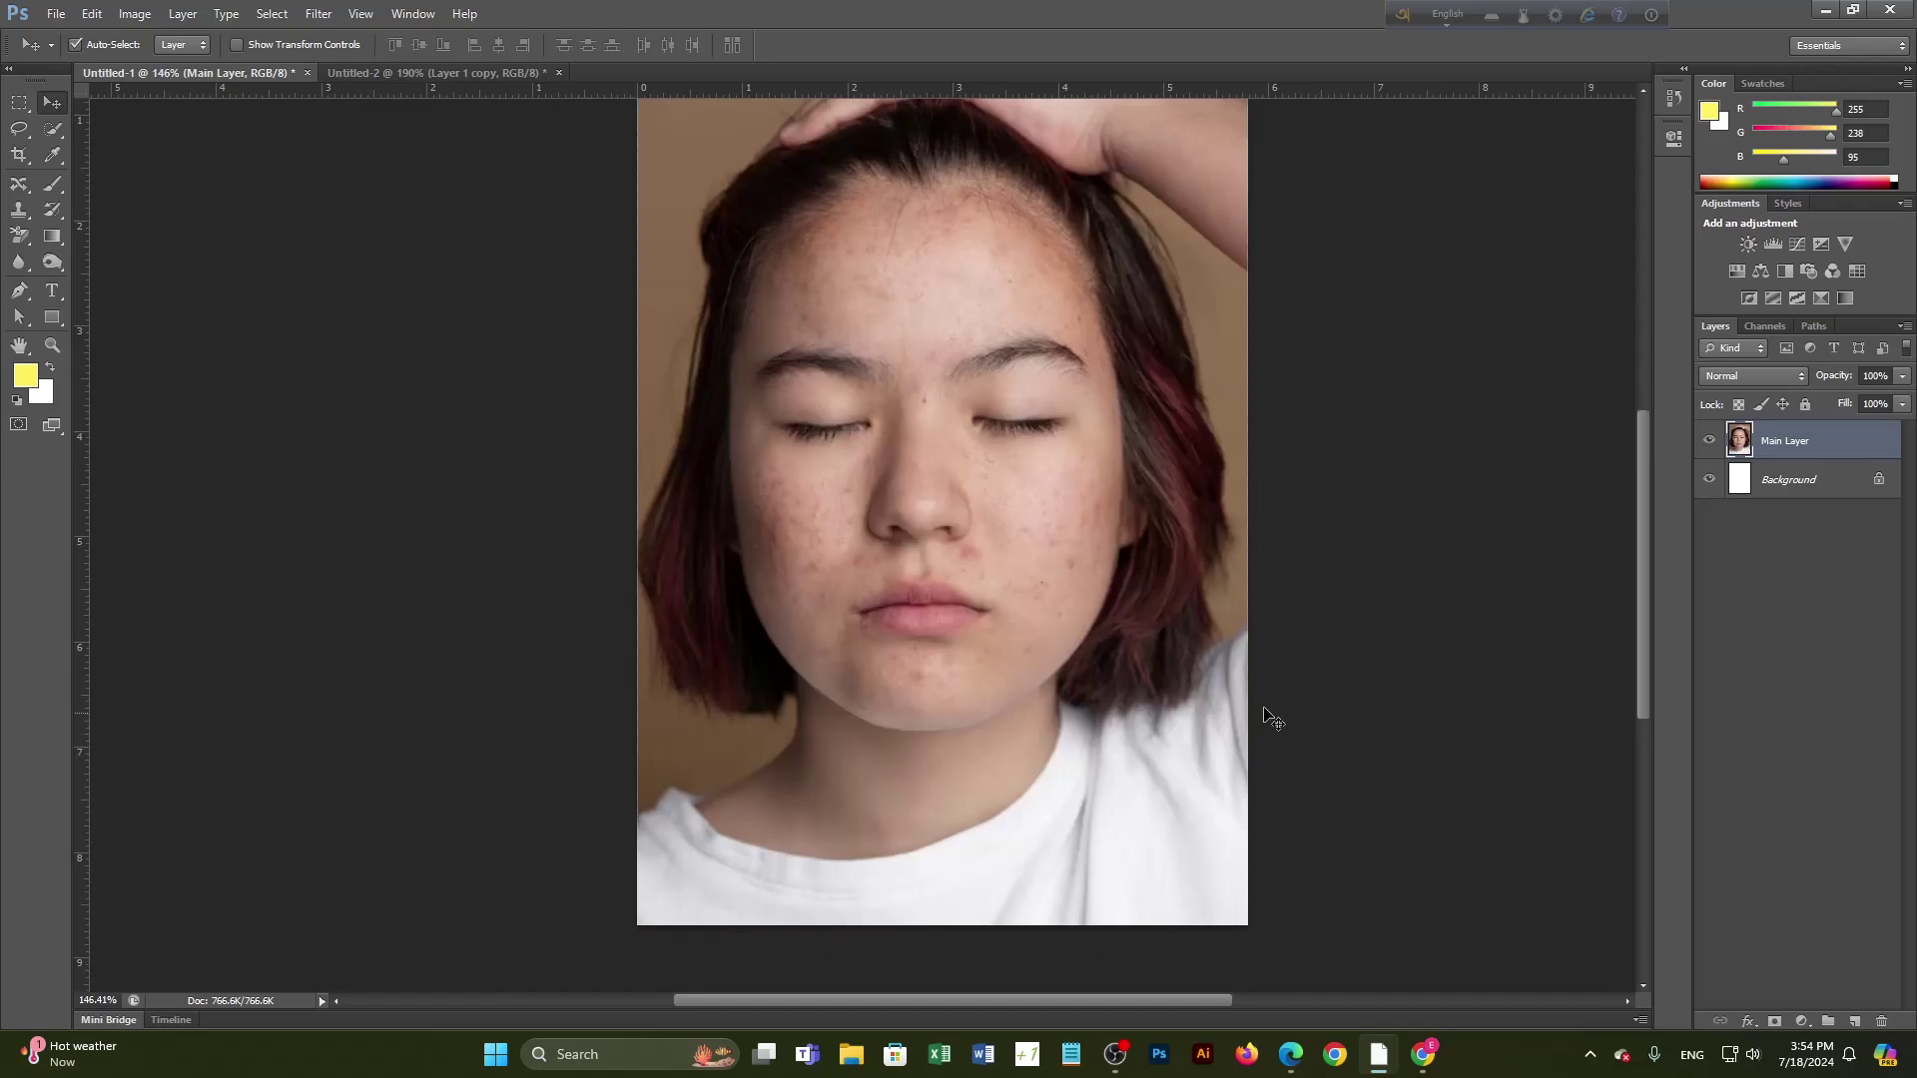
{"action": "scroll", "coordinate": [930, 376], "scroll_direction": "down", "scroll_amount": 1}
{"action": "scroll", "coordinate": [873, 428], "scroll_direction": "up", "scroll_amount": 5}
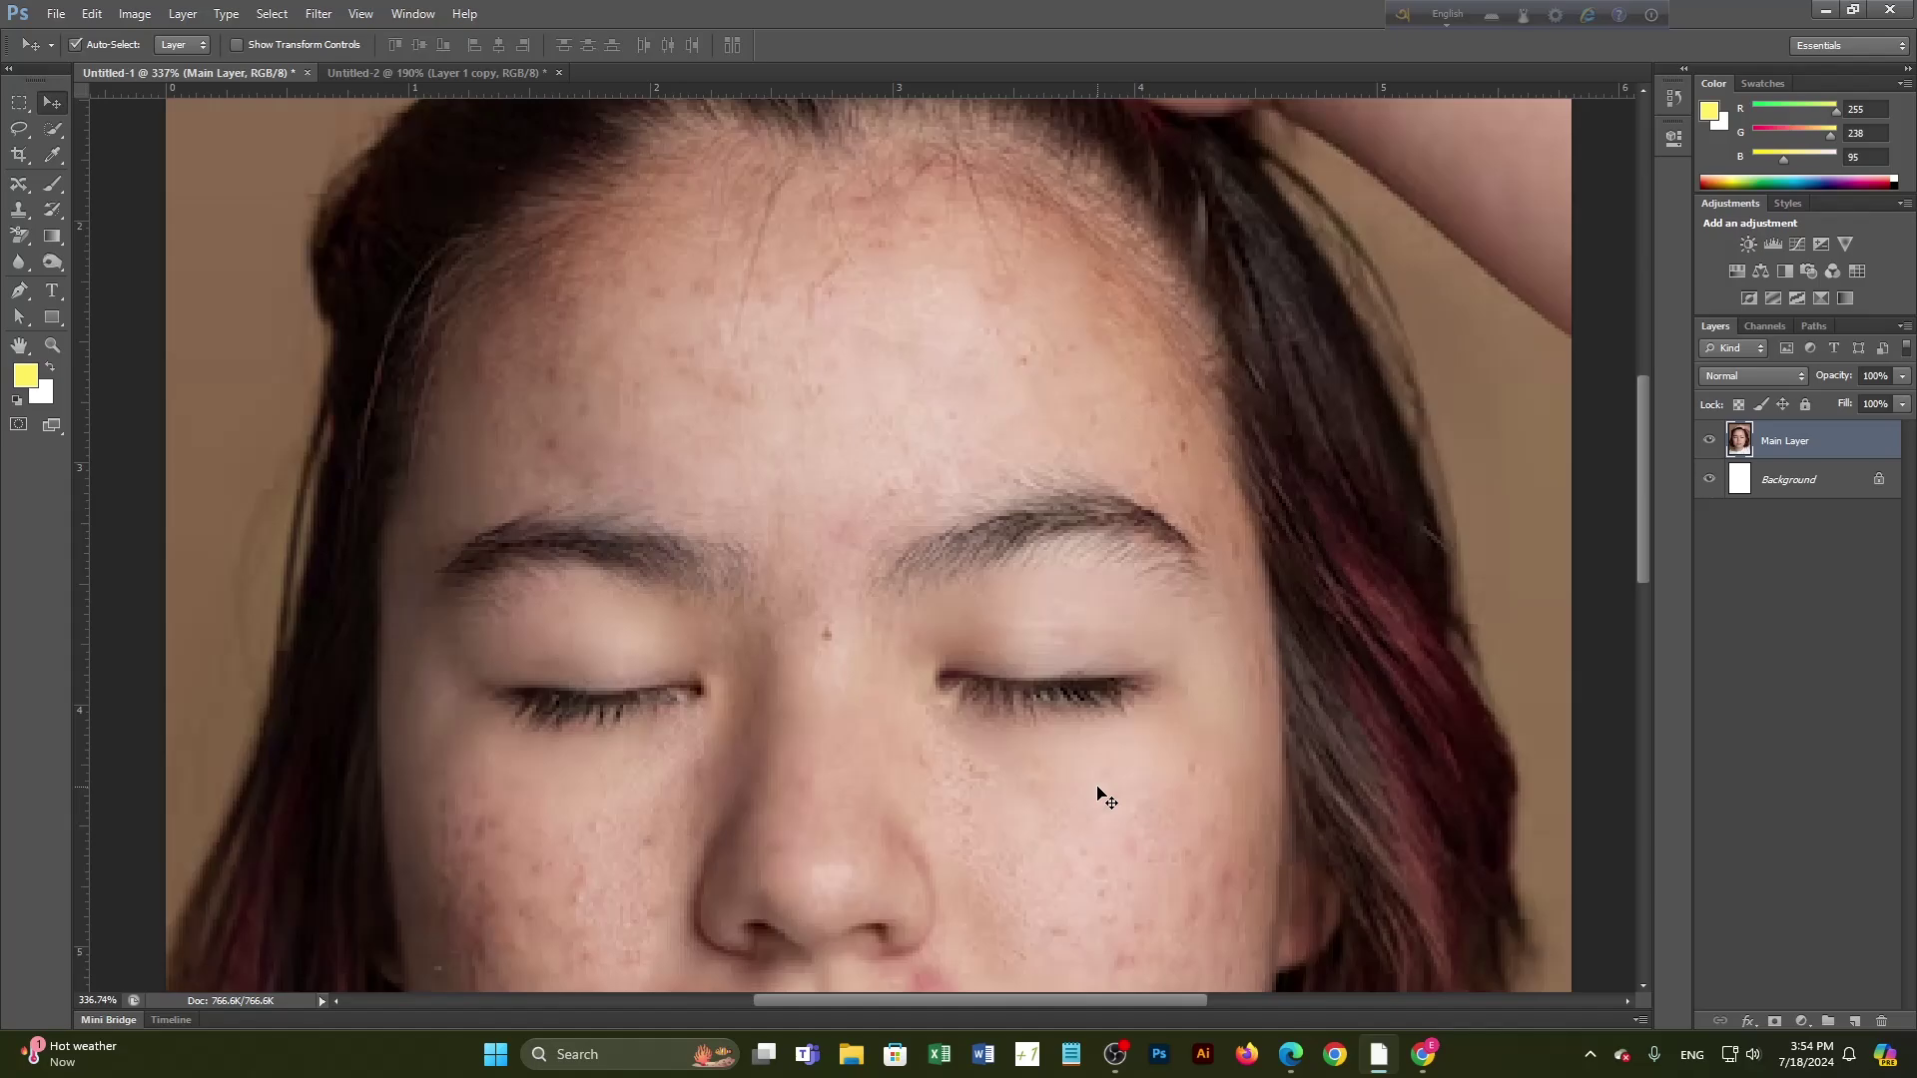
{"action": "scroll", "coordinate": [1146, 789], "scroll_direction": "down", "scroll_amount": 4}
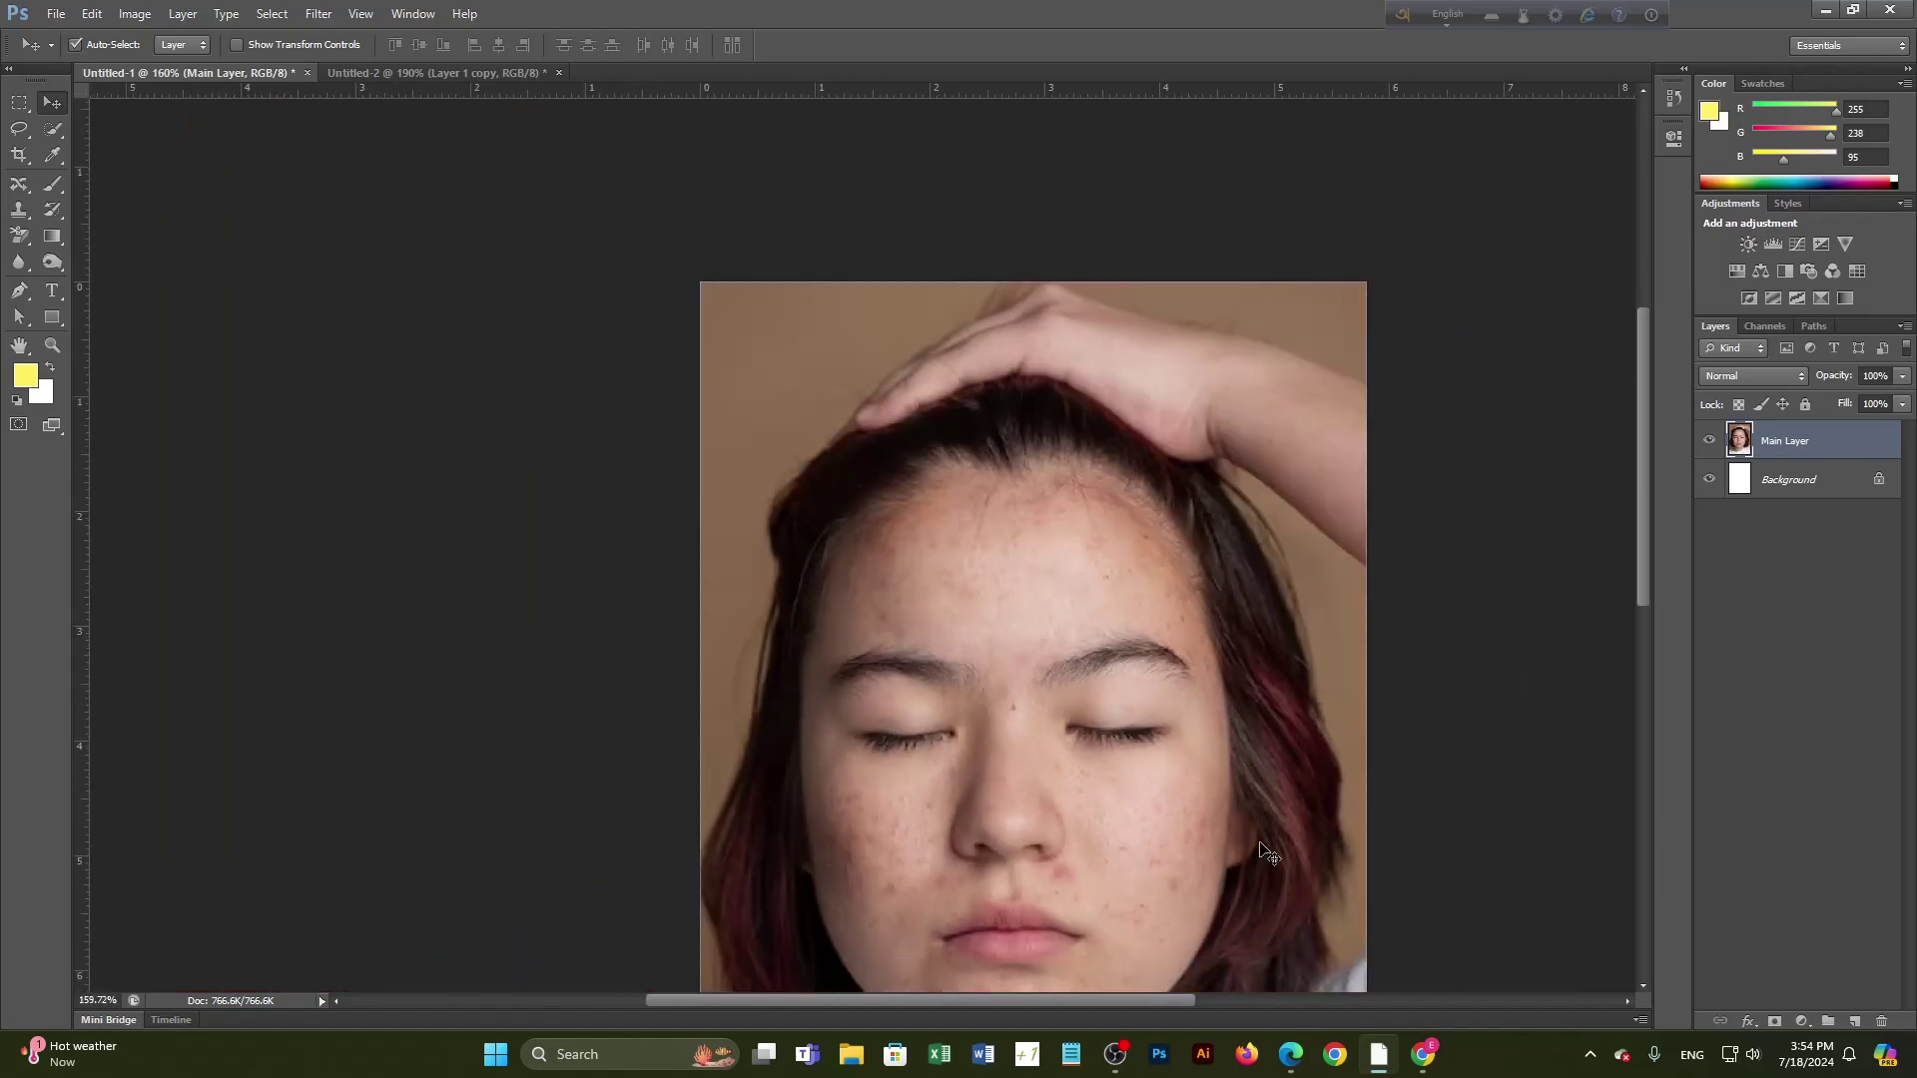